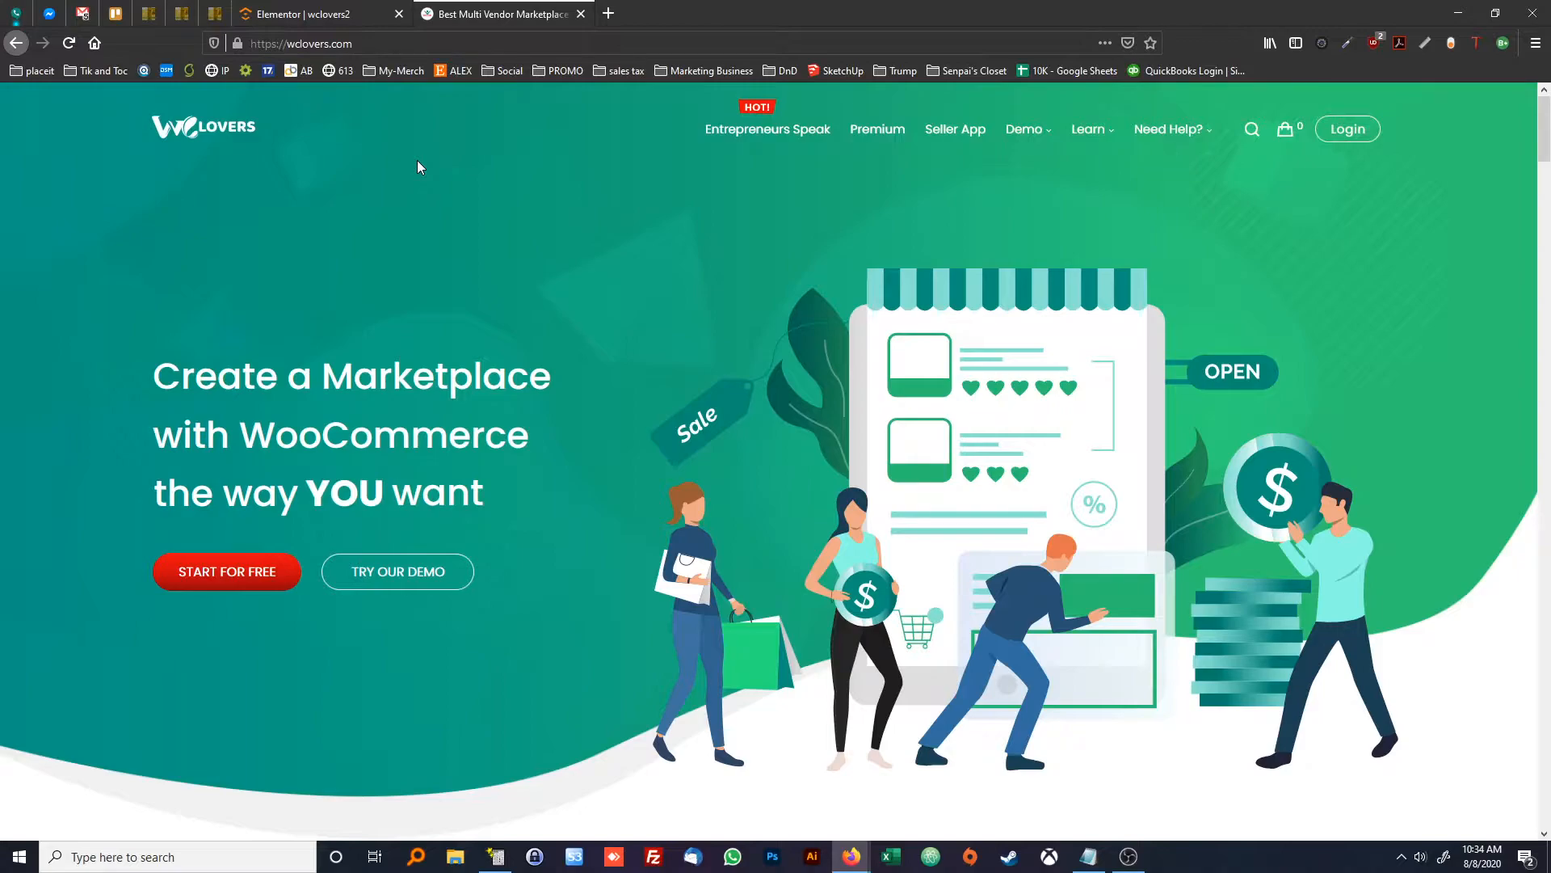
Examine the WCLovers home page from the hero banner through the features, integrations and pricing to the blog section
scroll(414, 279, down, 5)
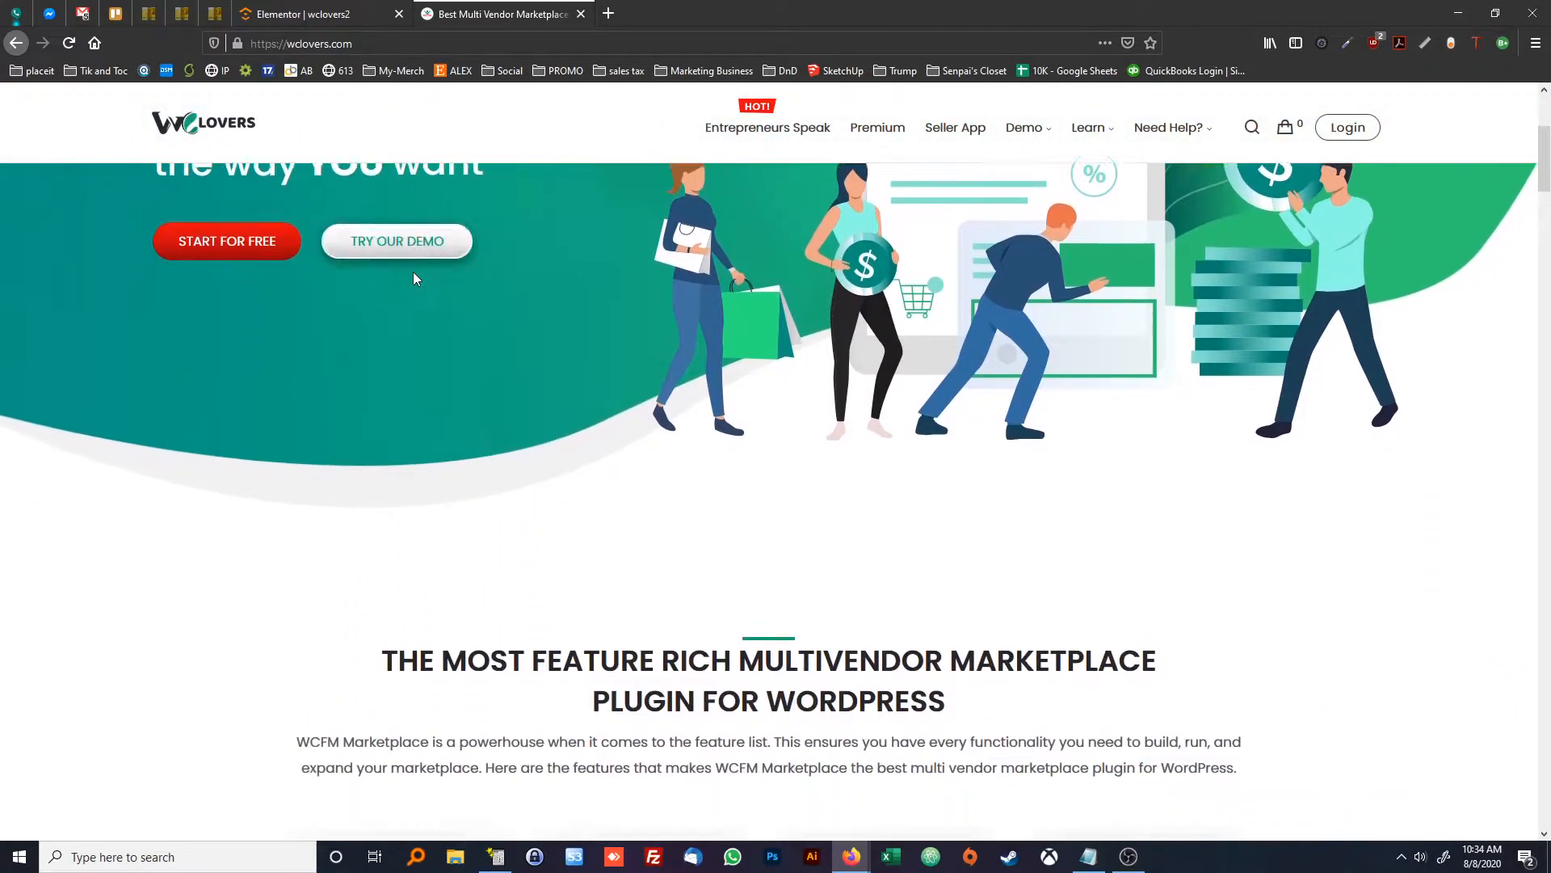
scroll(413, 280, down, 5)
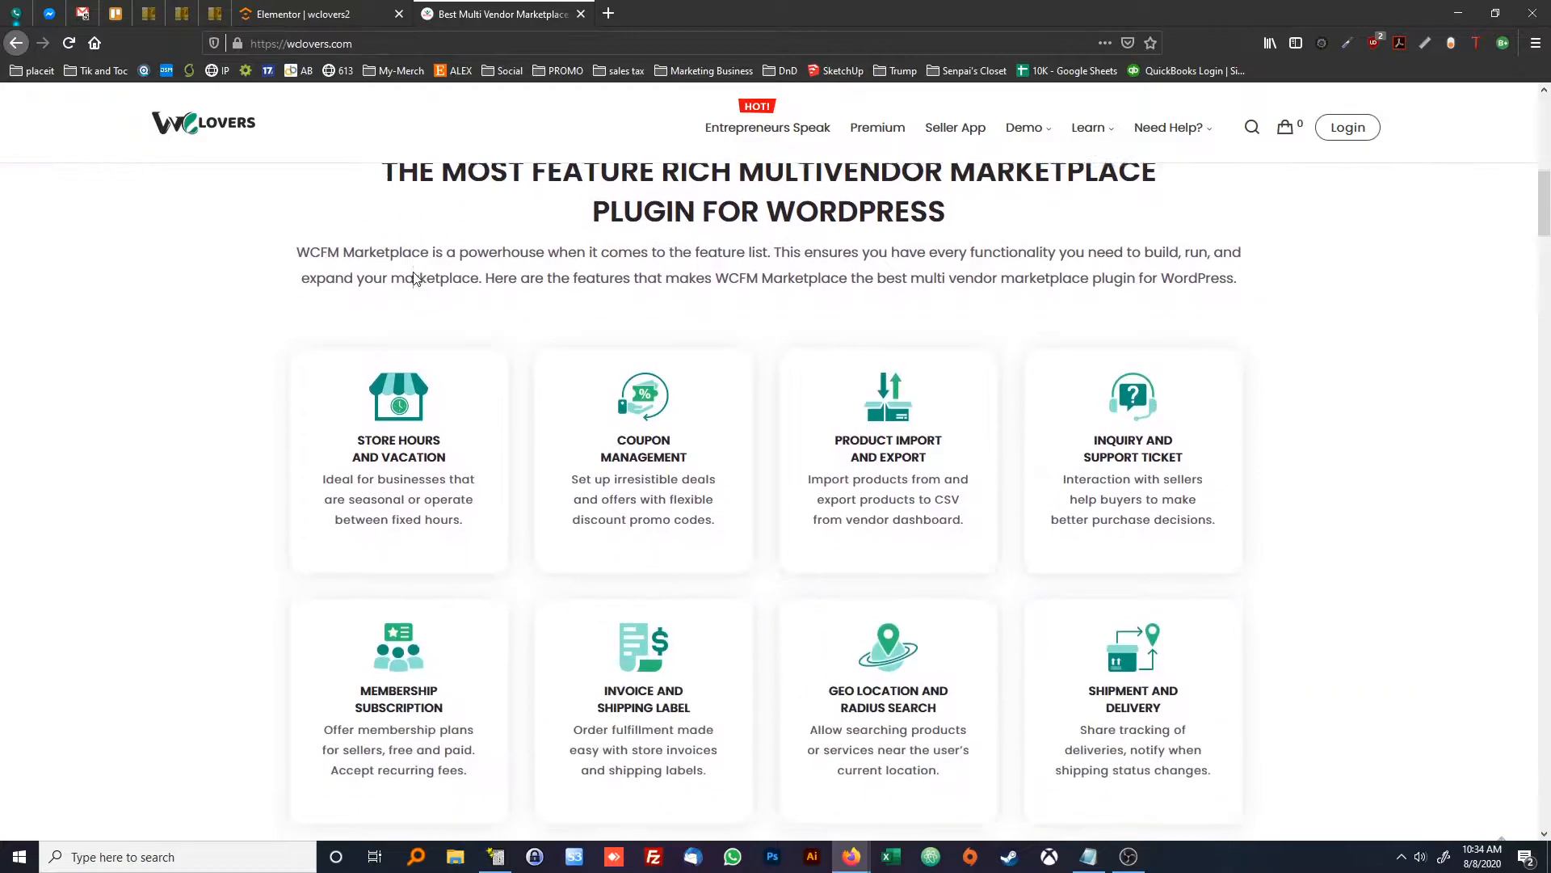
scroll(273, 266, down, 7)
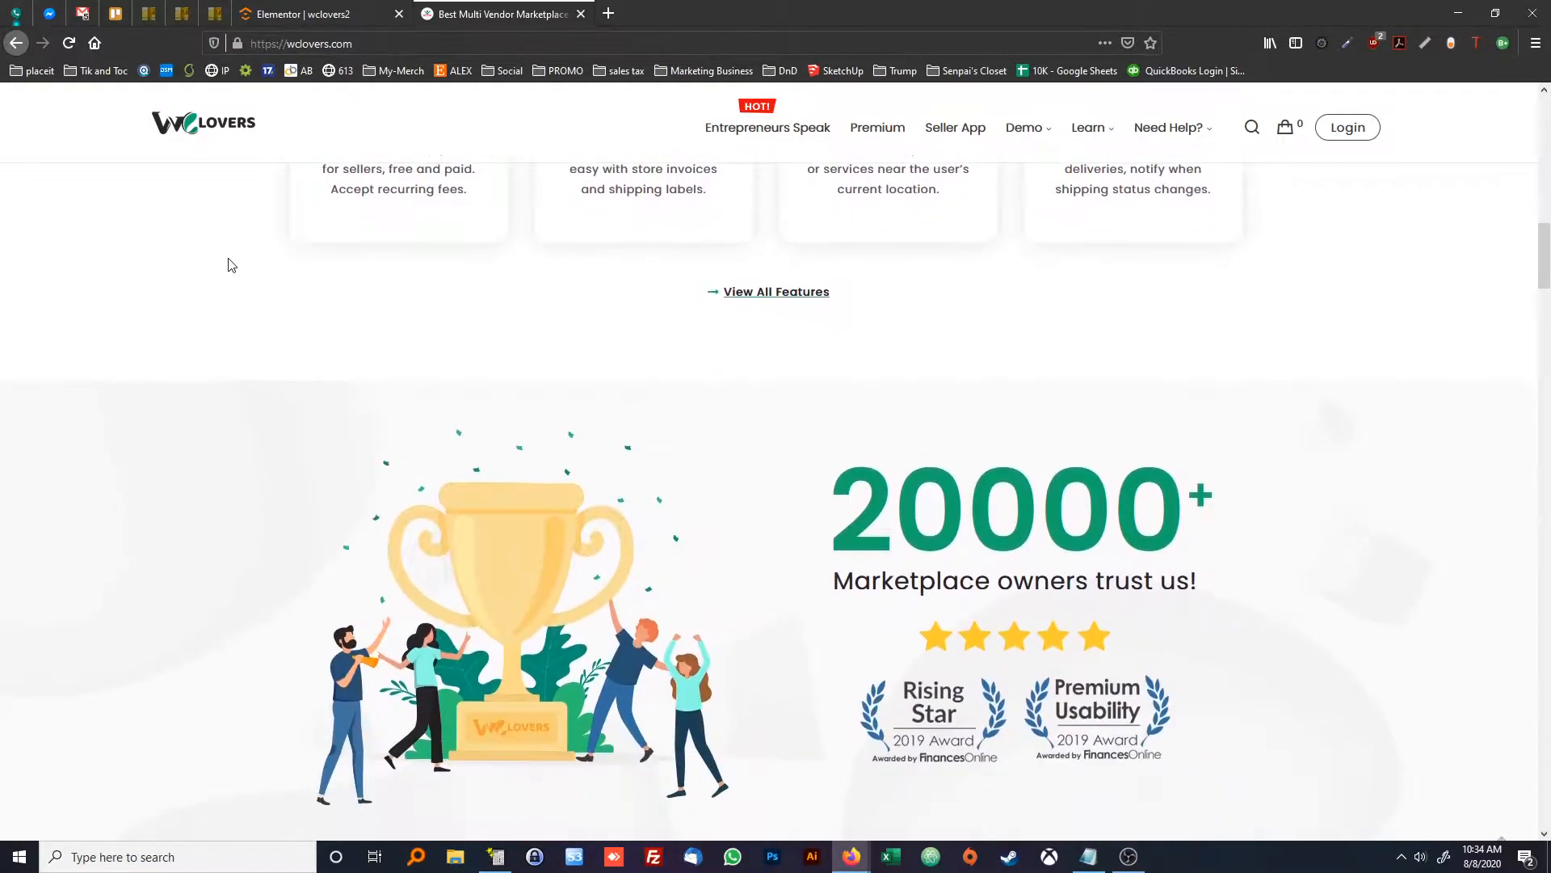
scroll(232, 265, down, 6)
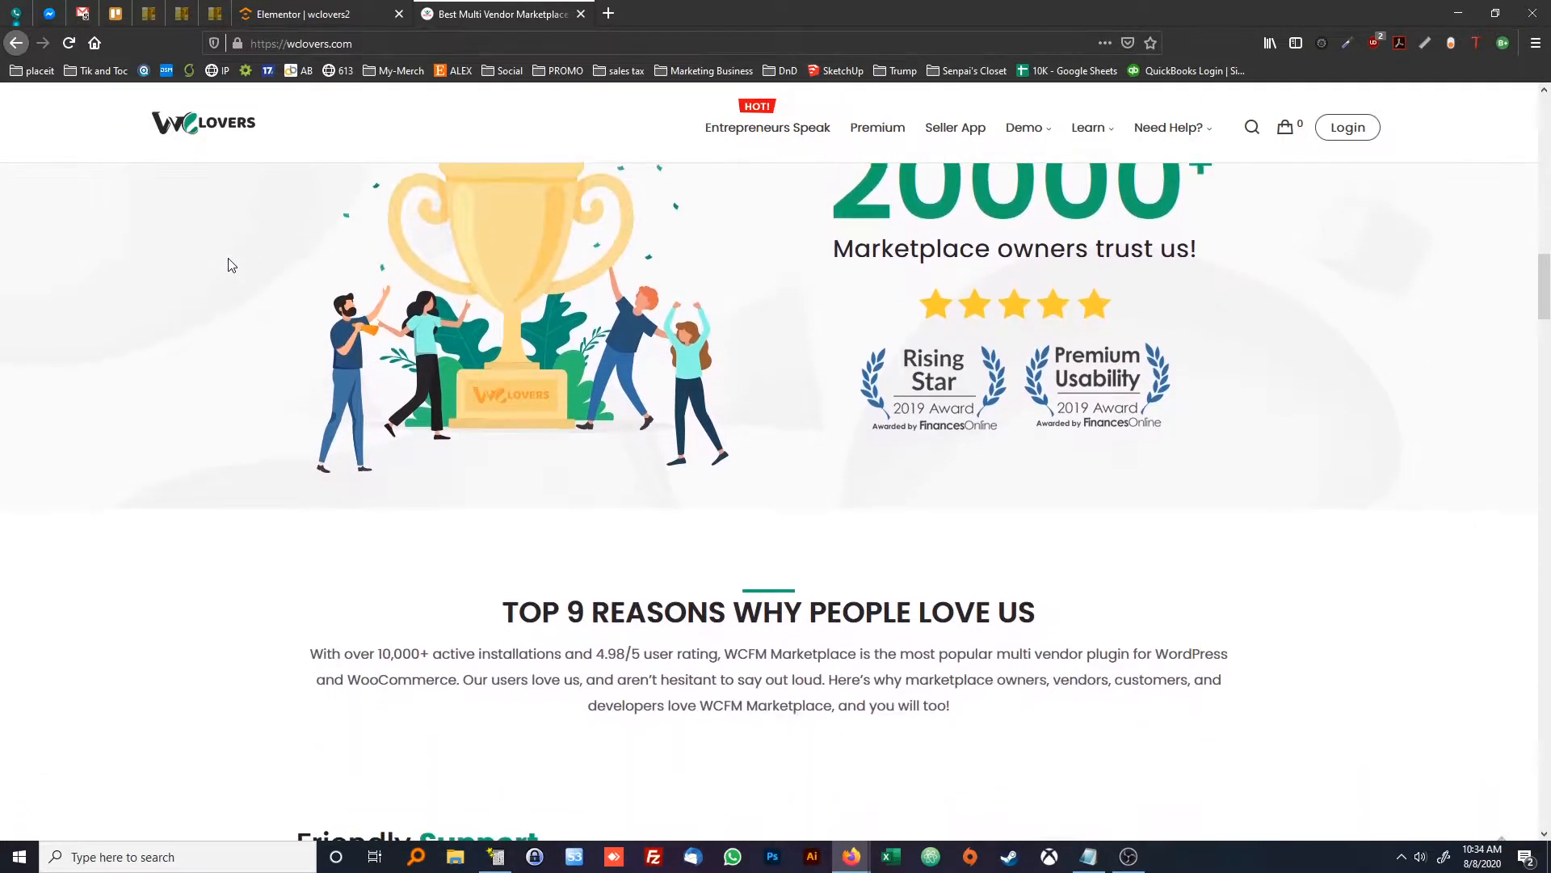
scroll(232, 265, down, 4)
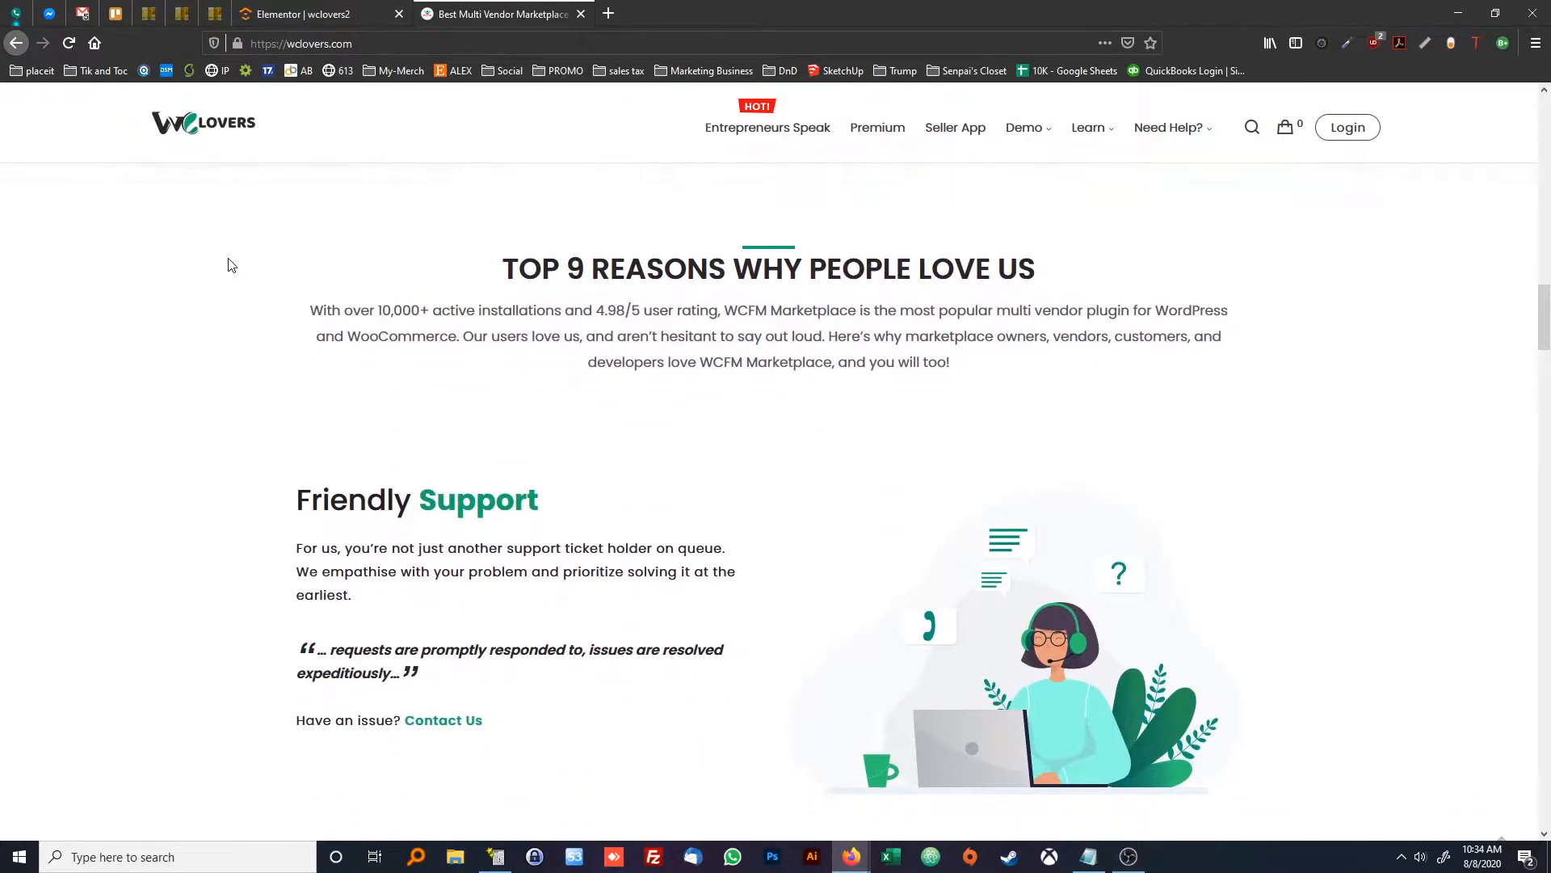
scroll(232, 265, down, 7)
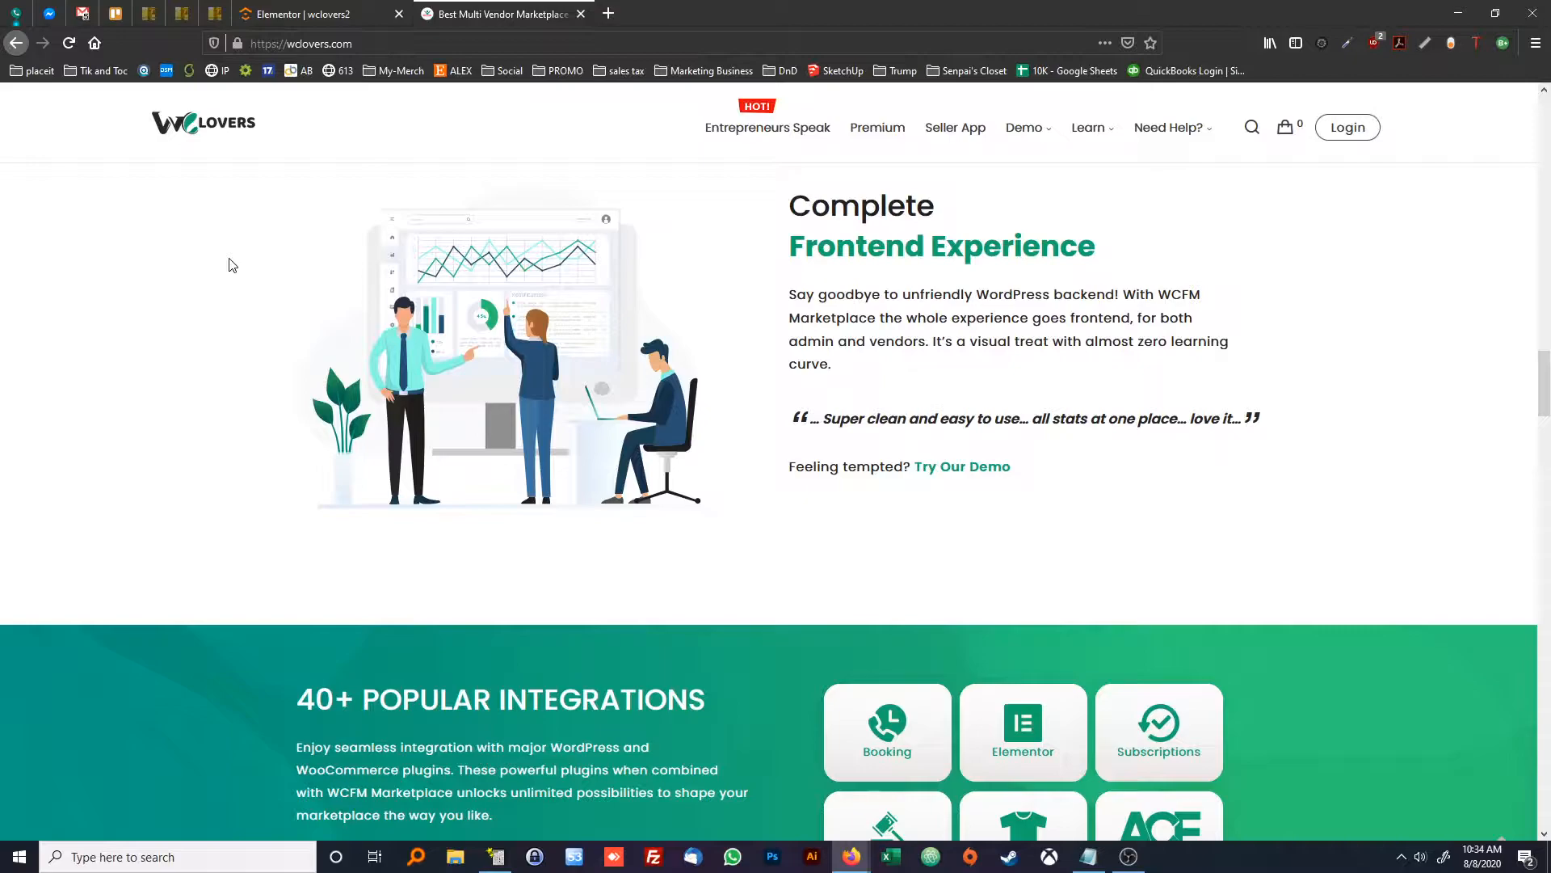
scroll(232, 265, down, 10)
scroll(232, 265, down, 1)
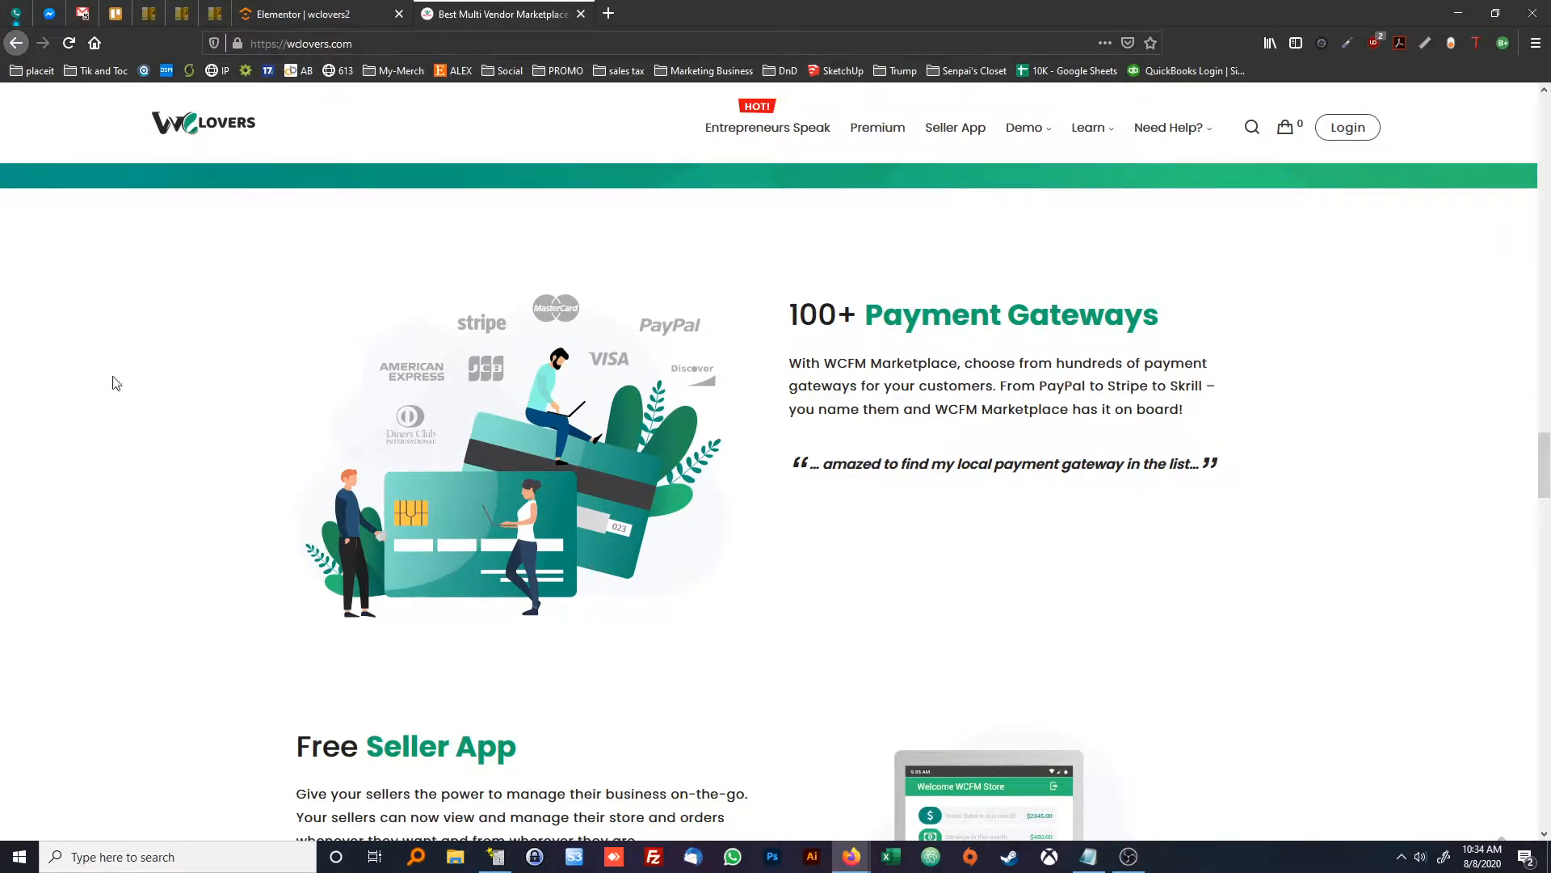
scroll(467, 506, down, 4)
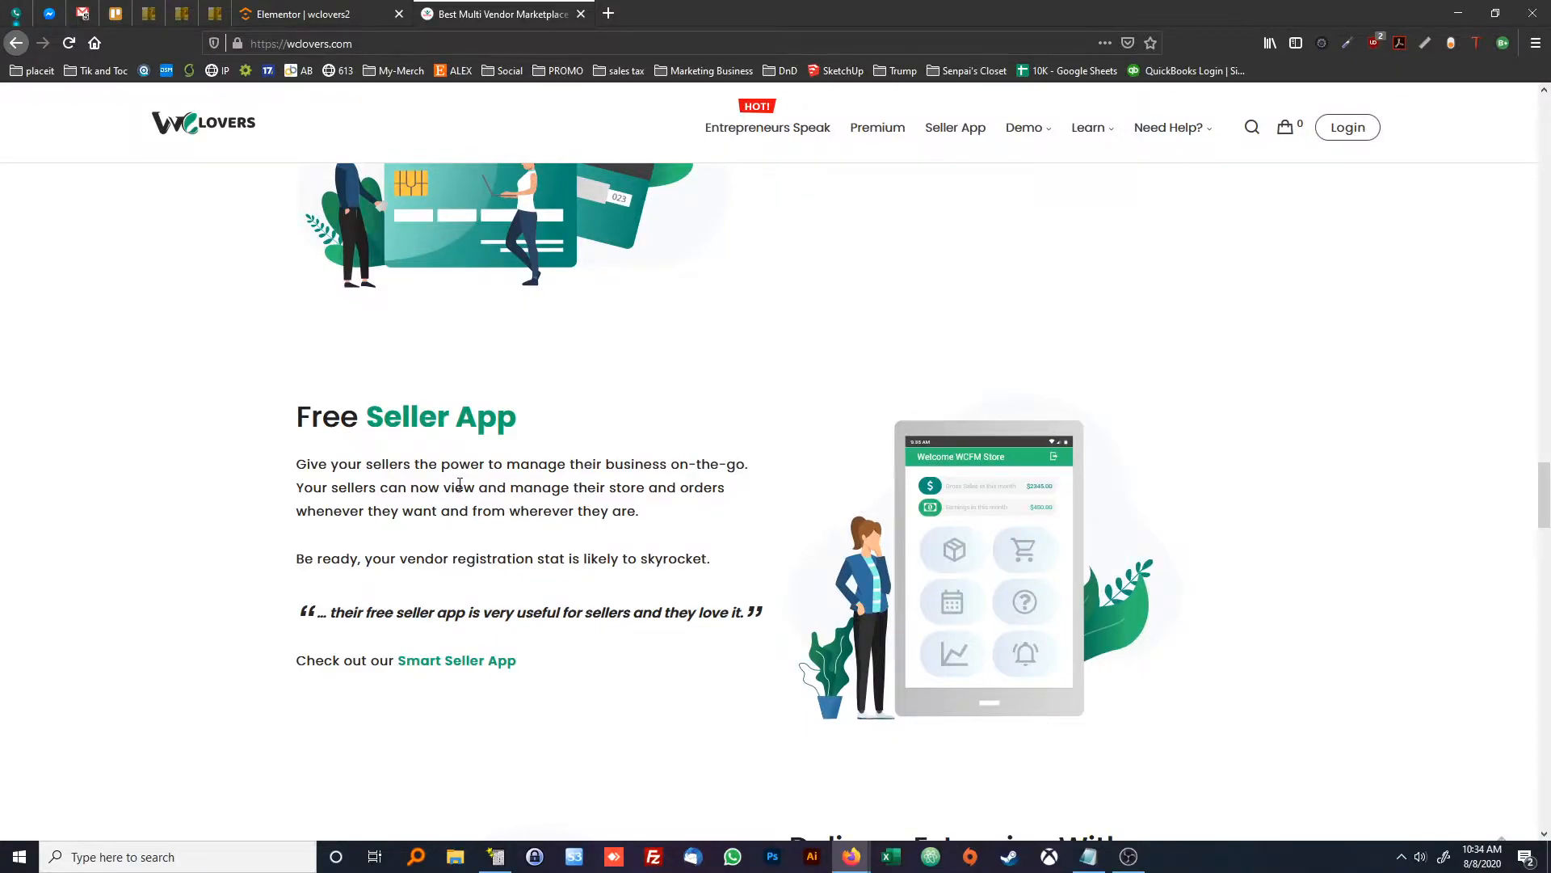
scroll(460, 483, down, 1)
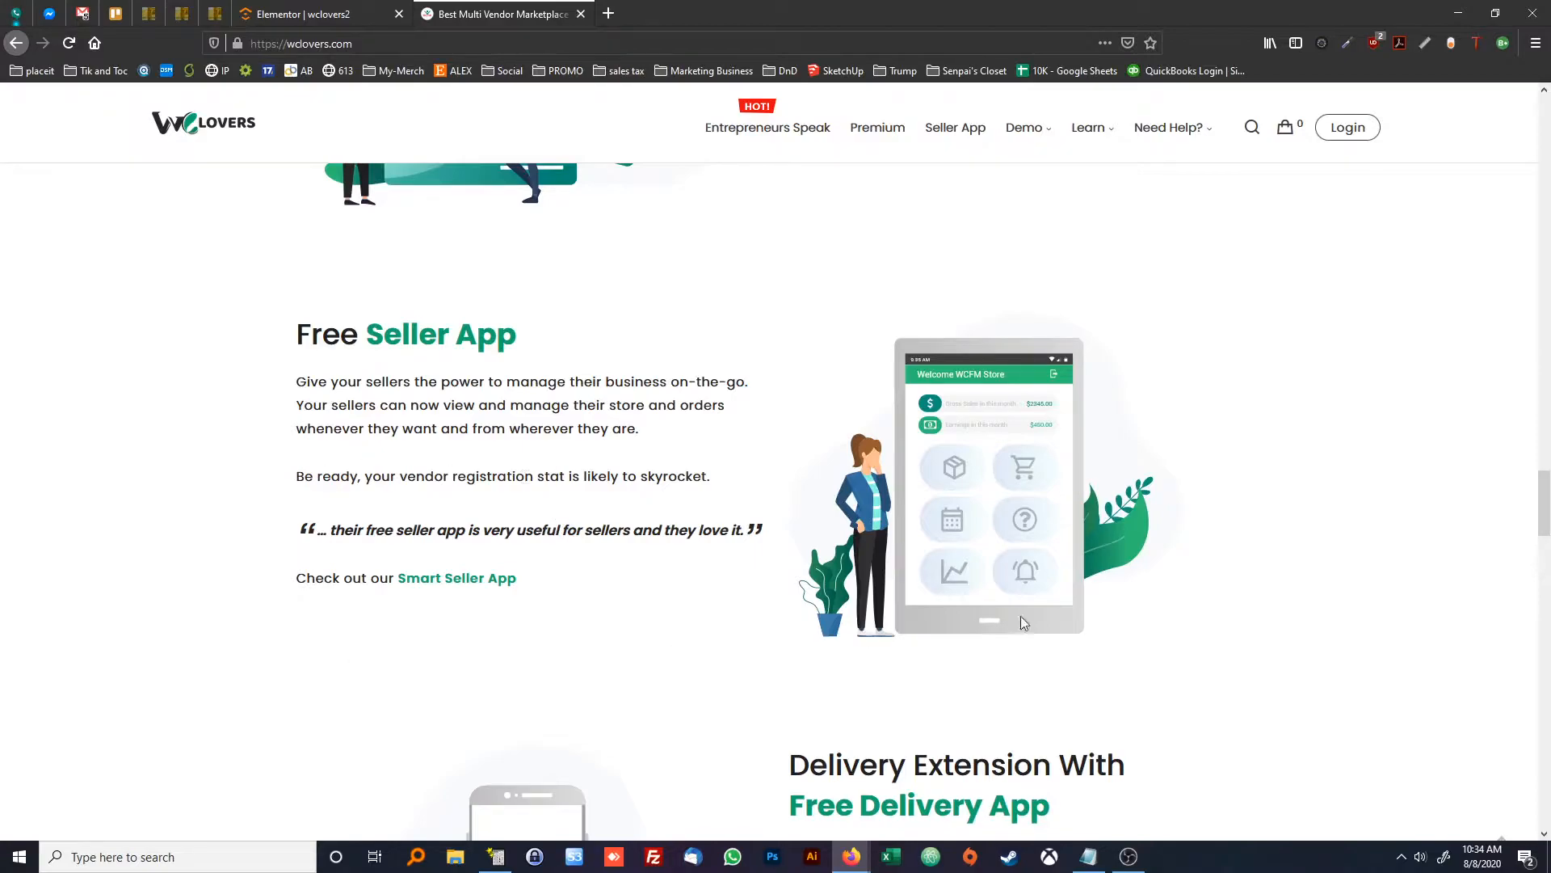
scroll(550, 457, down, 3)
scroll(263, 428, down, 8)
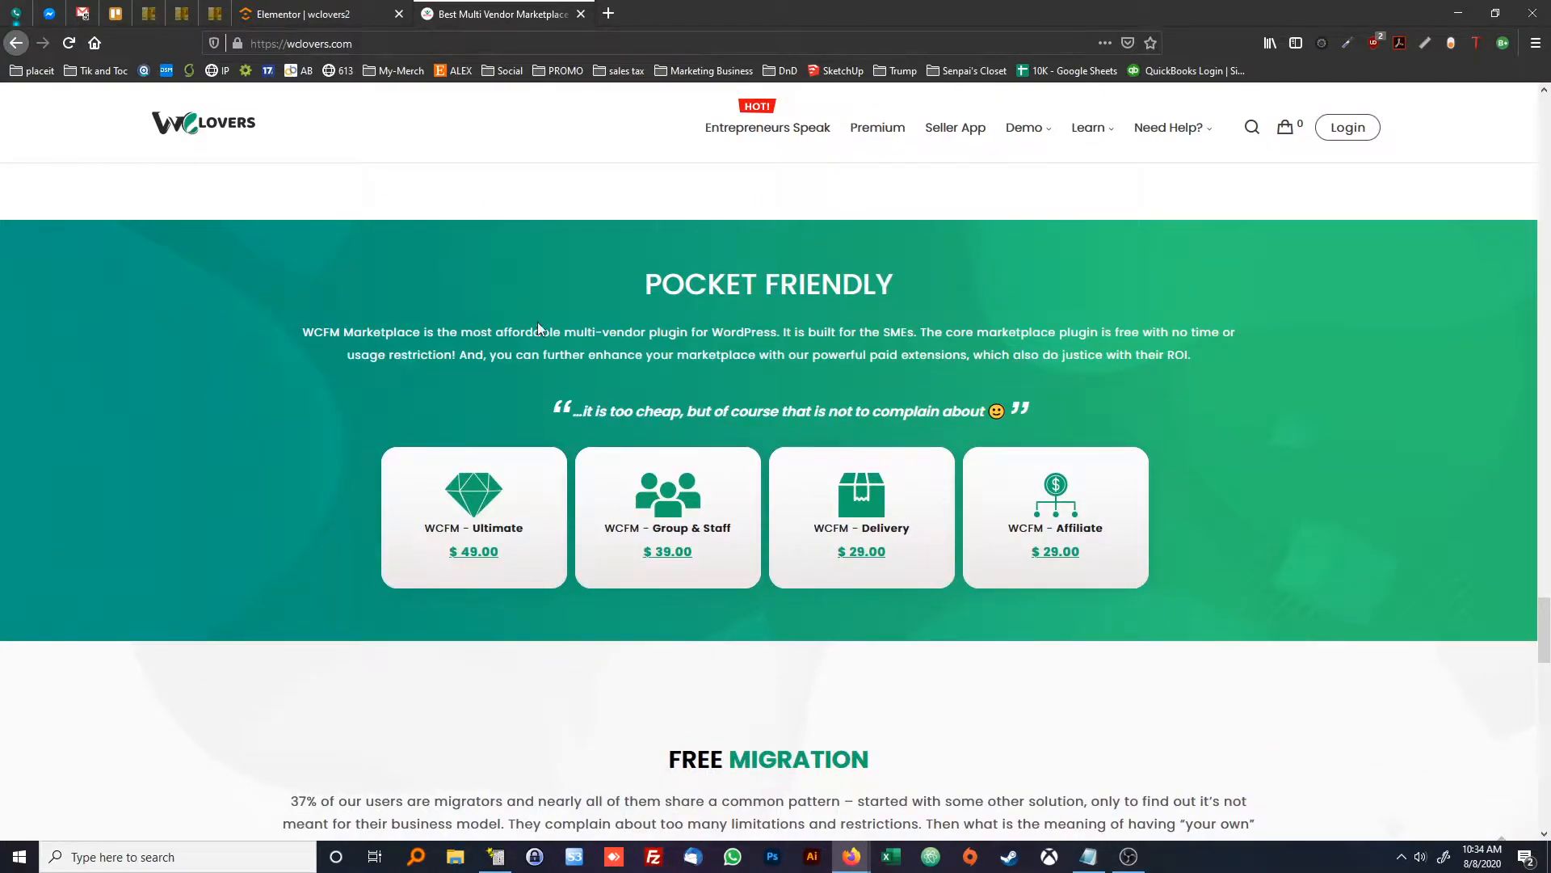
scroll(626, 411, down, 7)
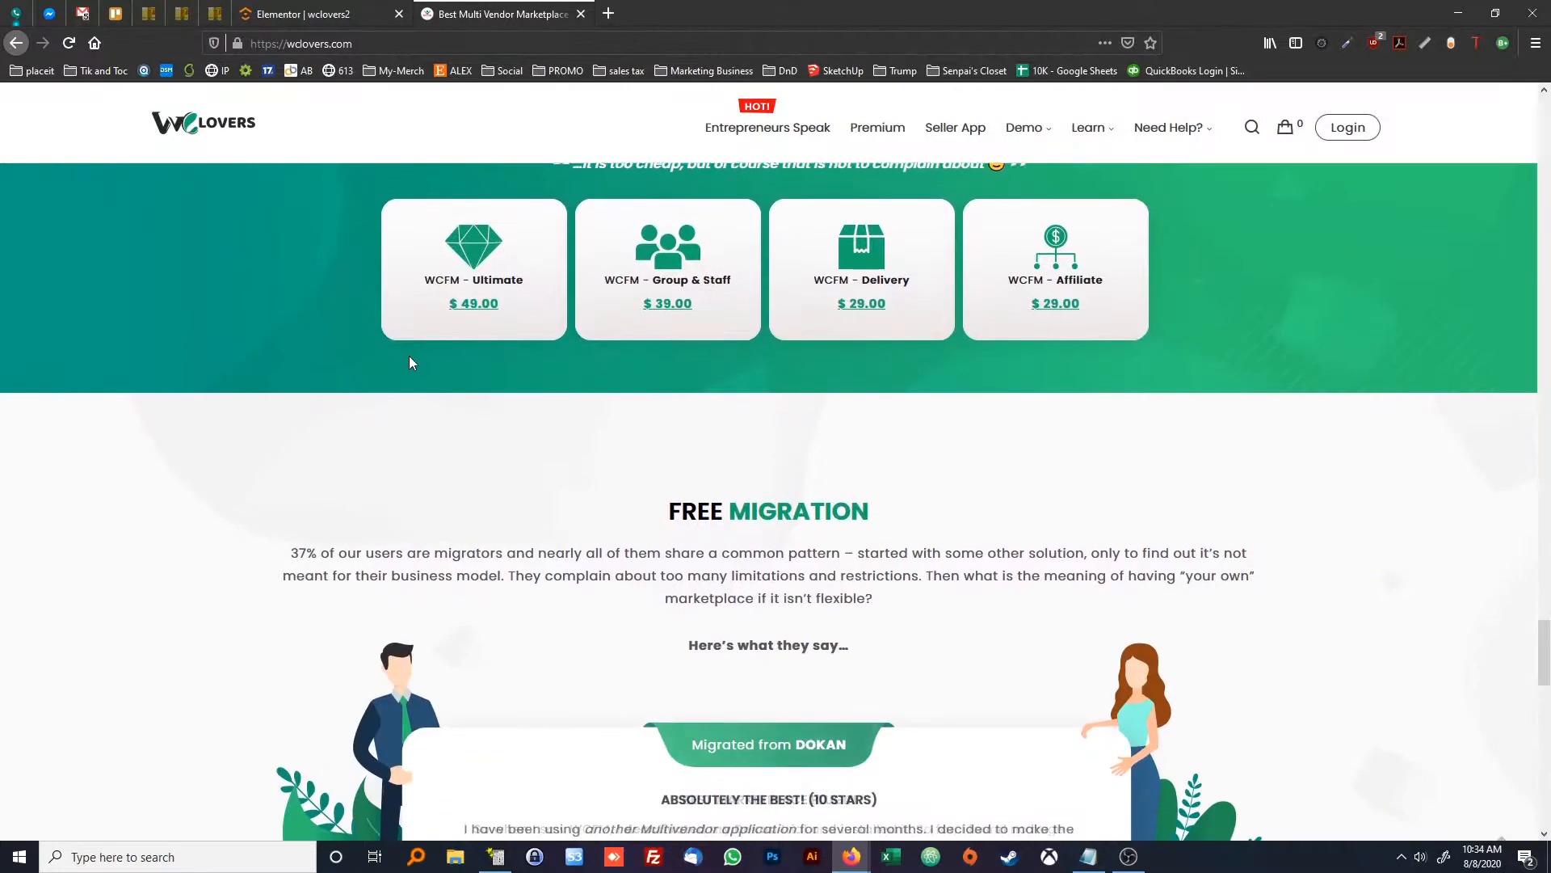
scroll(217, 395, down, 7)
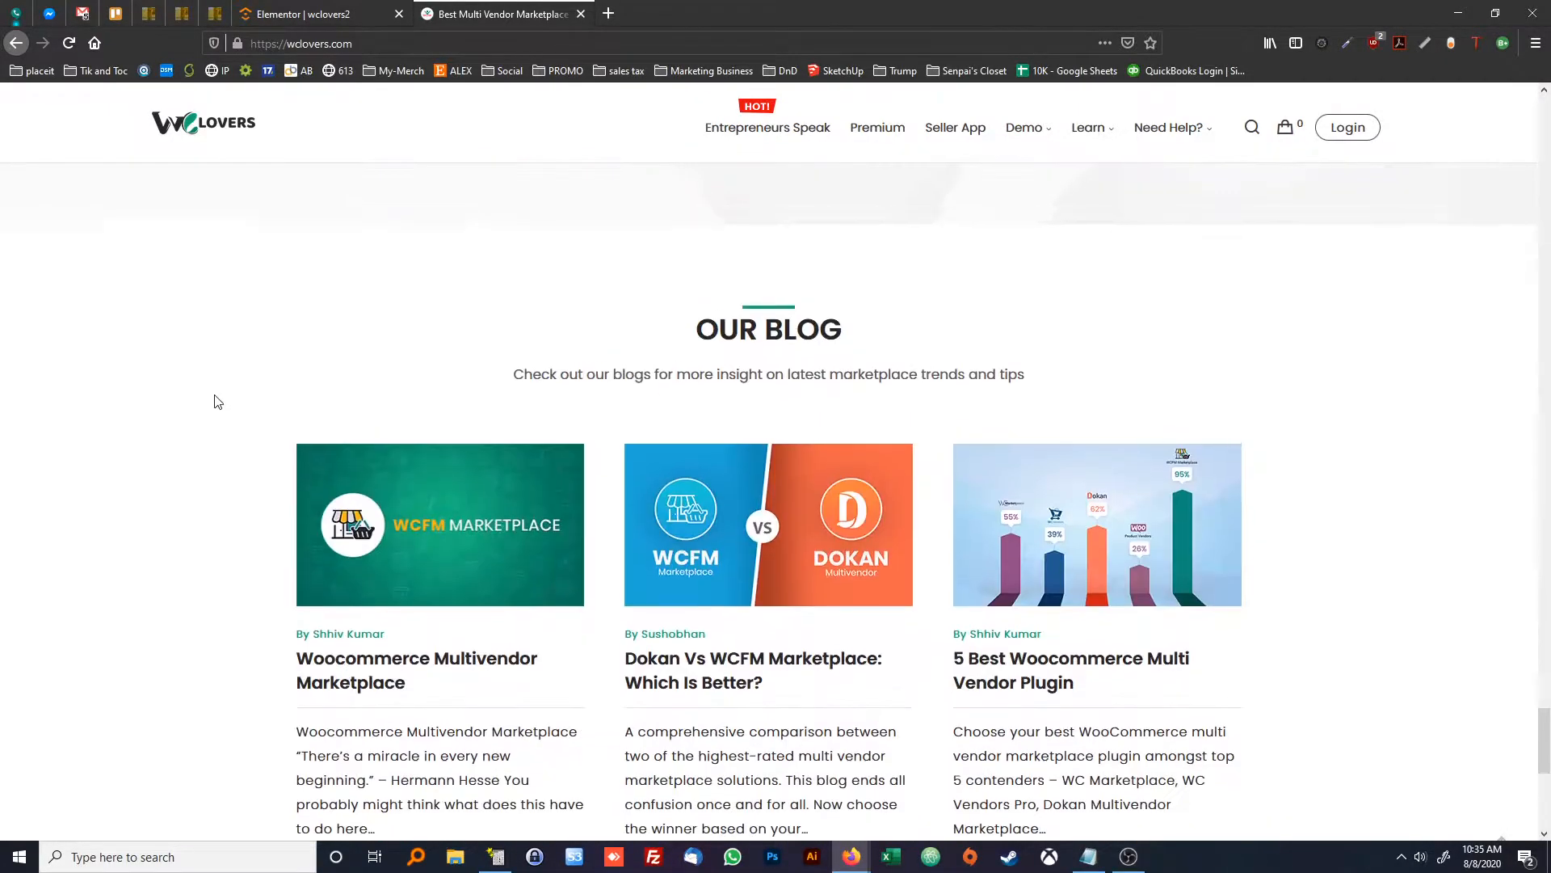
scroll(217, 395, up, 20)
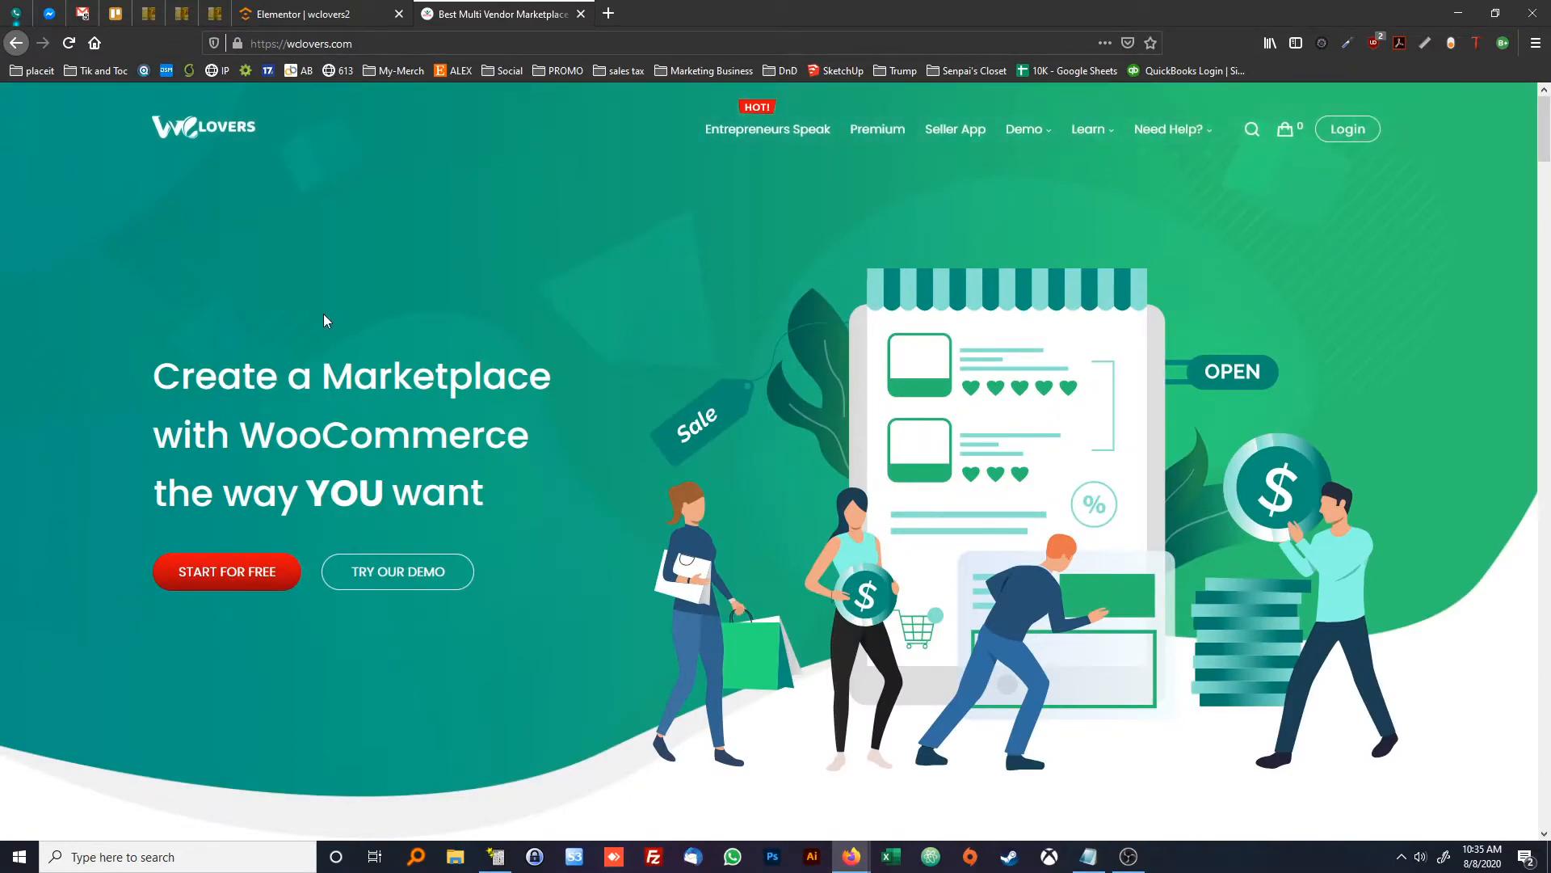
Compare the empty Elementor page with the WCLovers home page's navigation, hero banner and feature sections
click(304, 11)
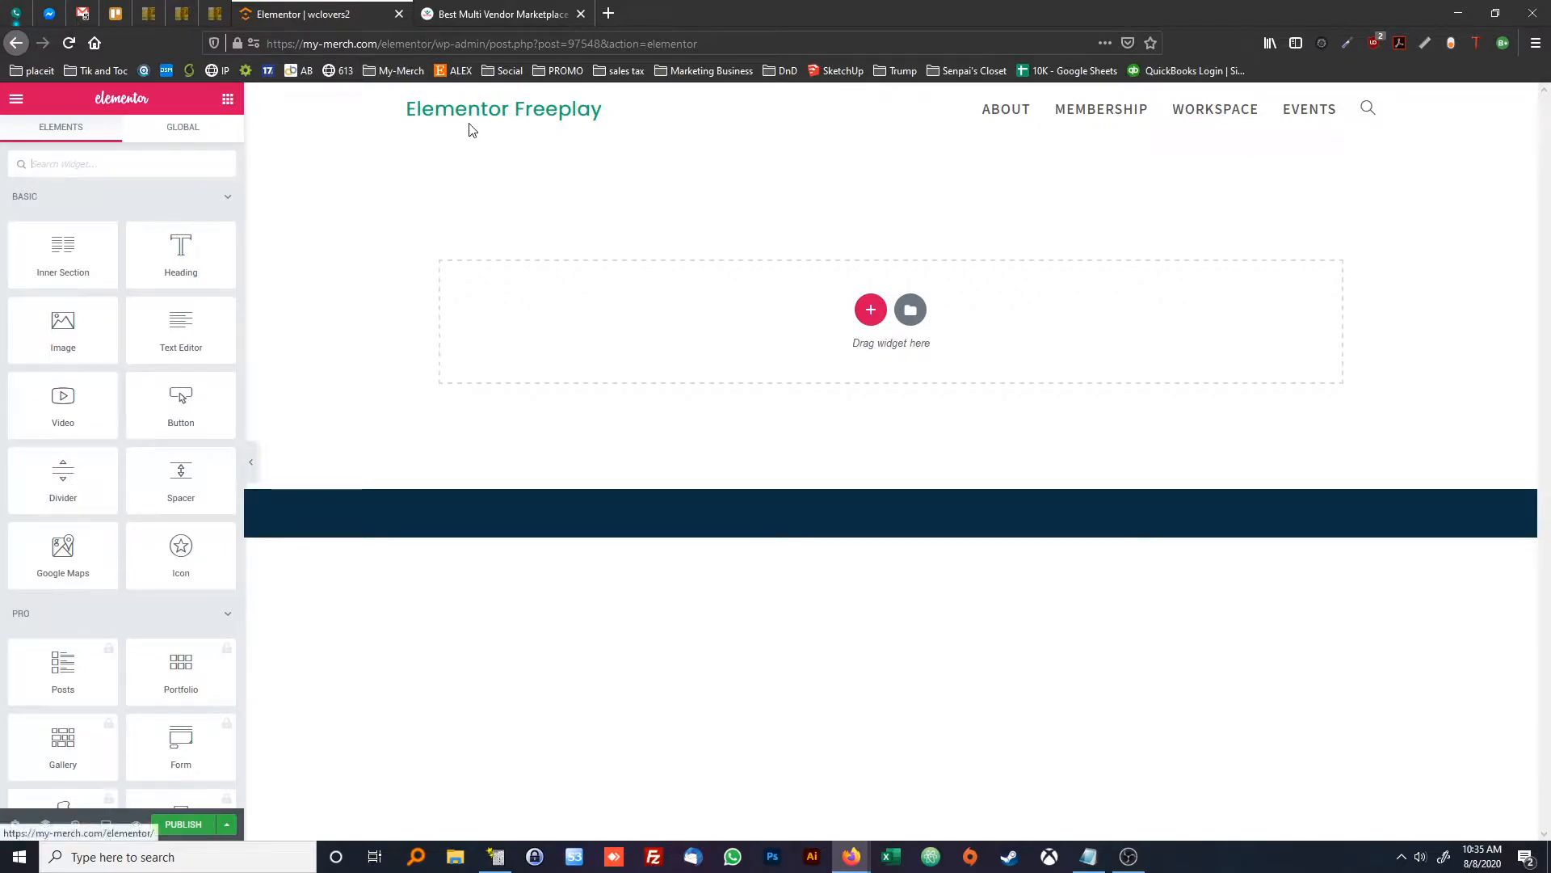
click(495, 14)
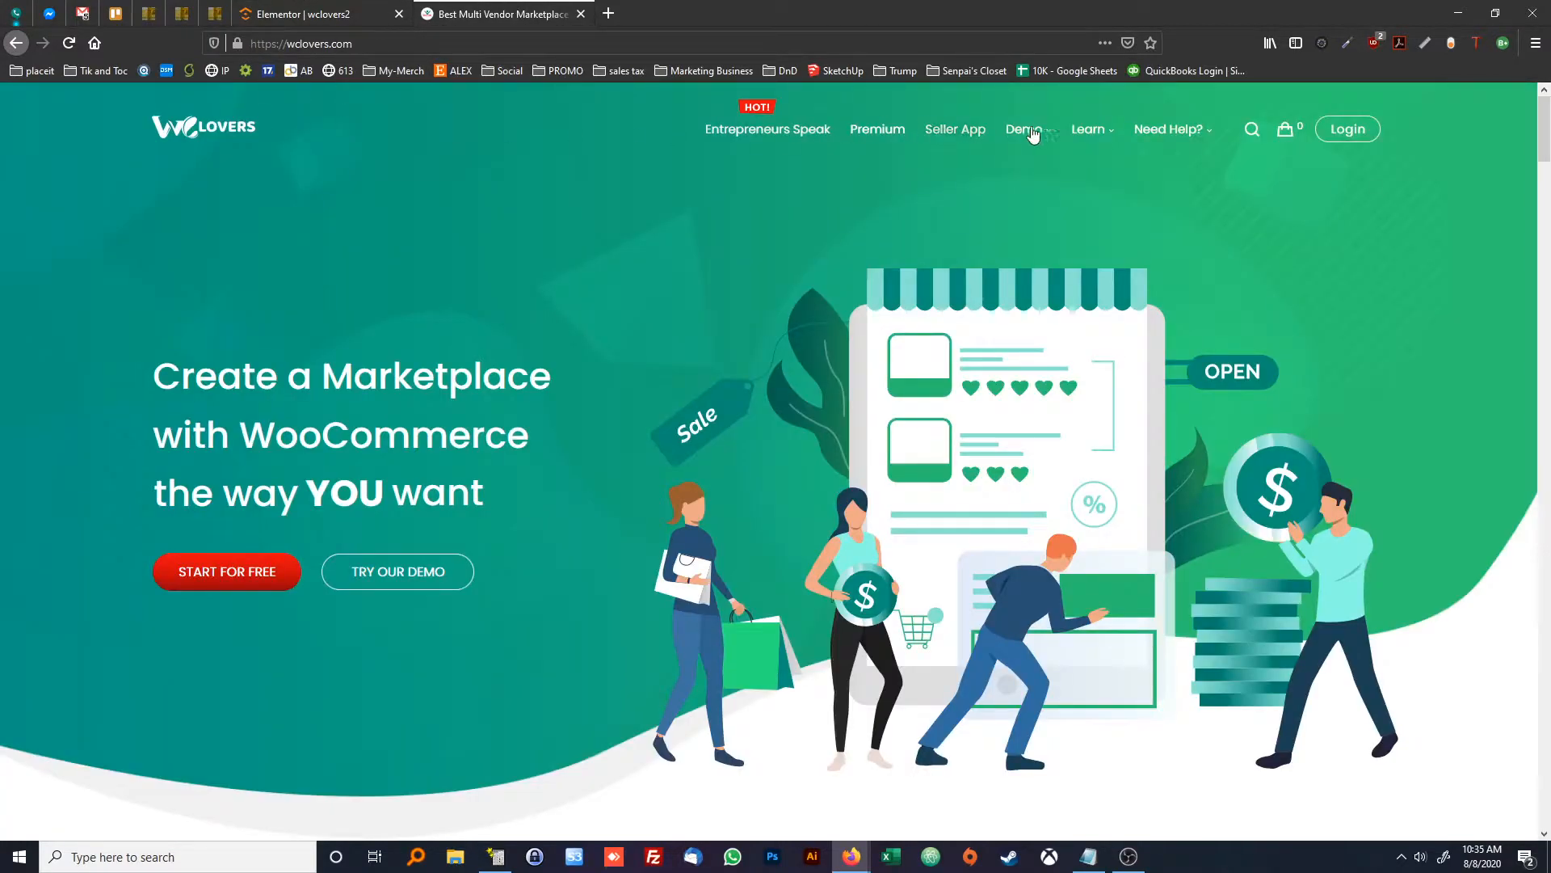
mouse_move(1544, 129)
mouse_down()
mouse_move(1544, 796)
mouse_move(1544, 129)
mouse_up()
scroll(388, 421, down, 4)
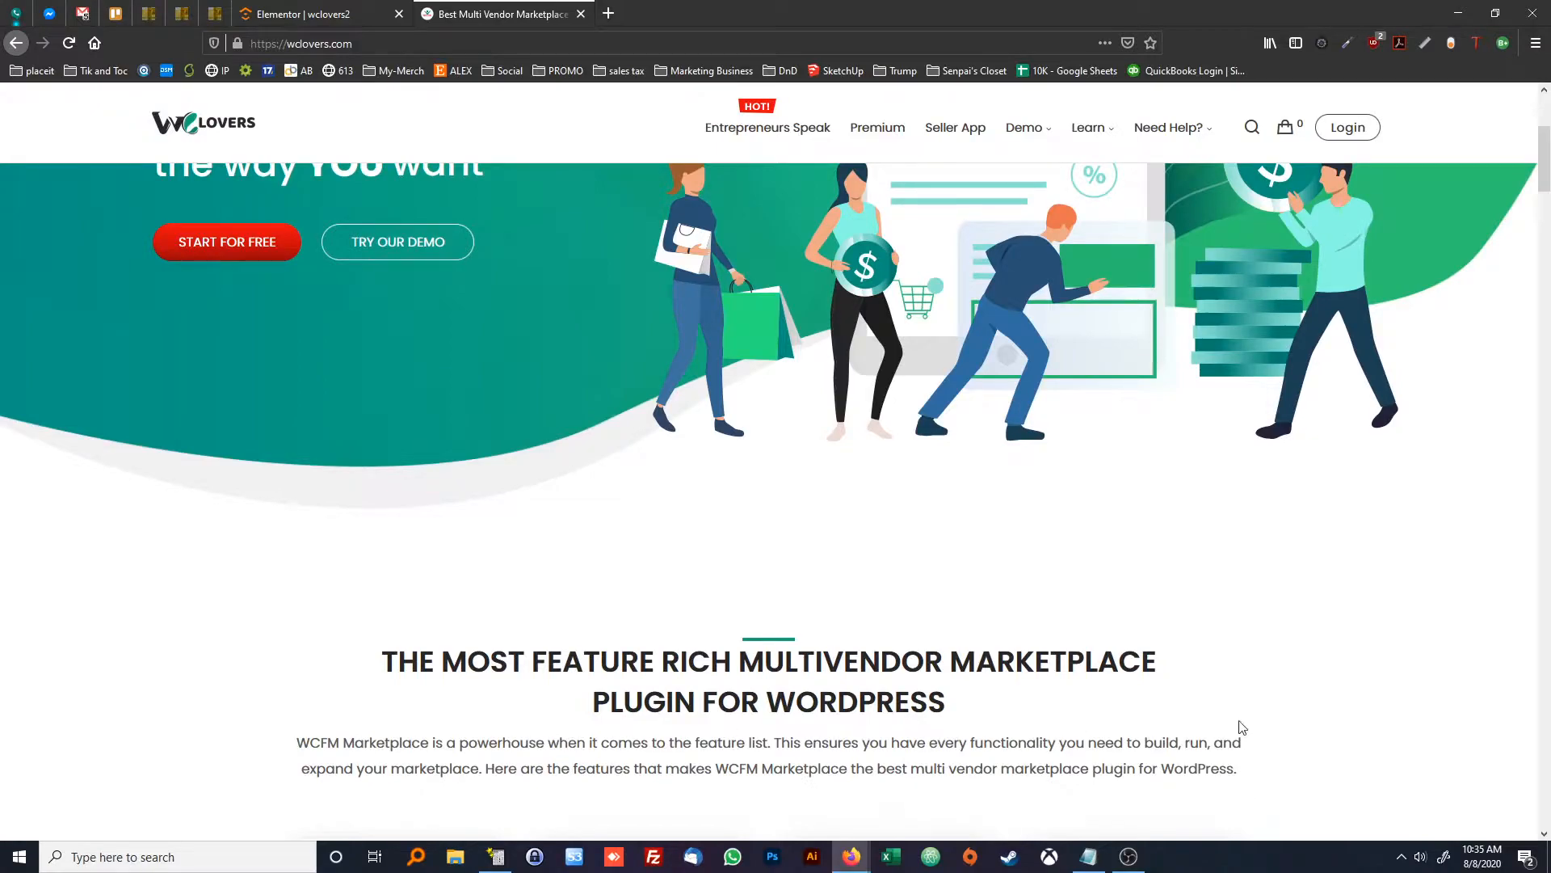
scroll(1243, 727, down, 5)
scroll(1259, 638, down, 5)
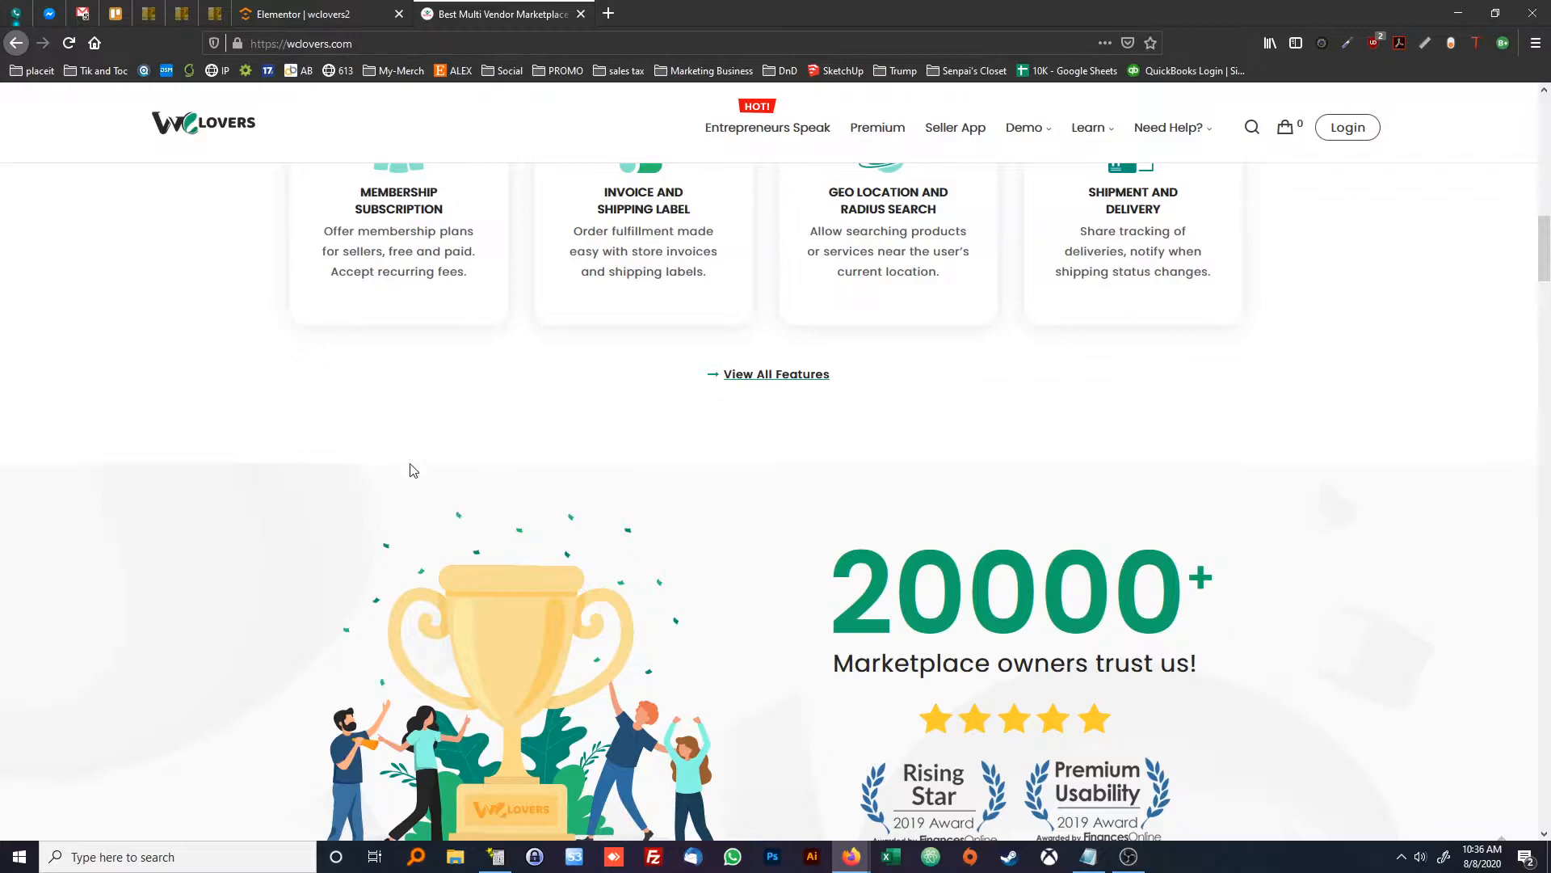
scroll(413, 469, up, 10)
scroll(414, 473, up, 1)
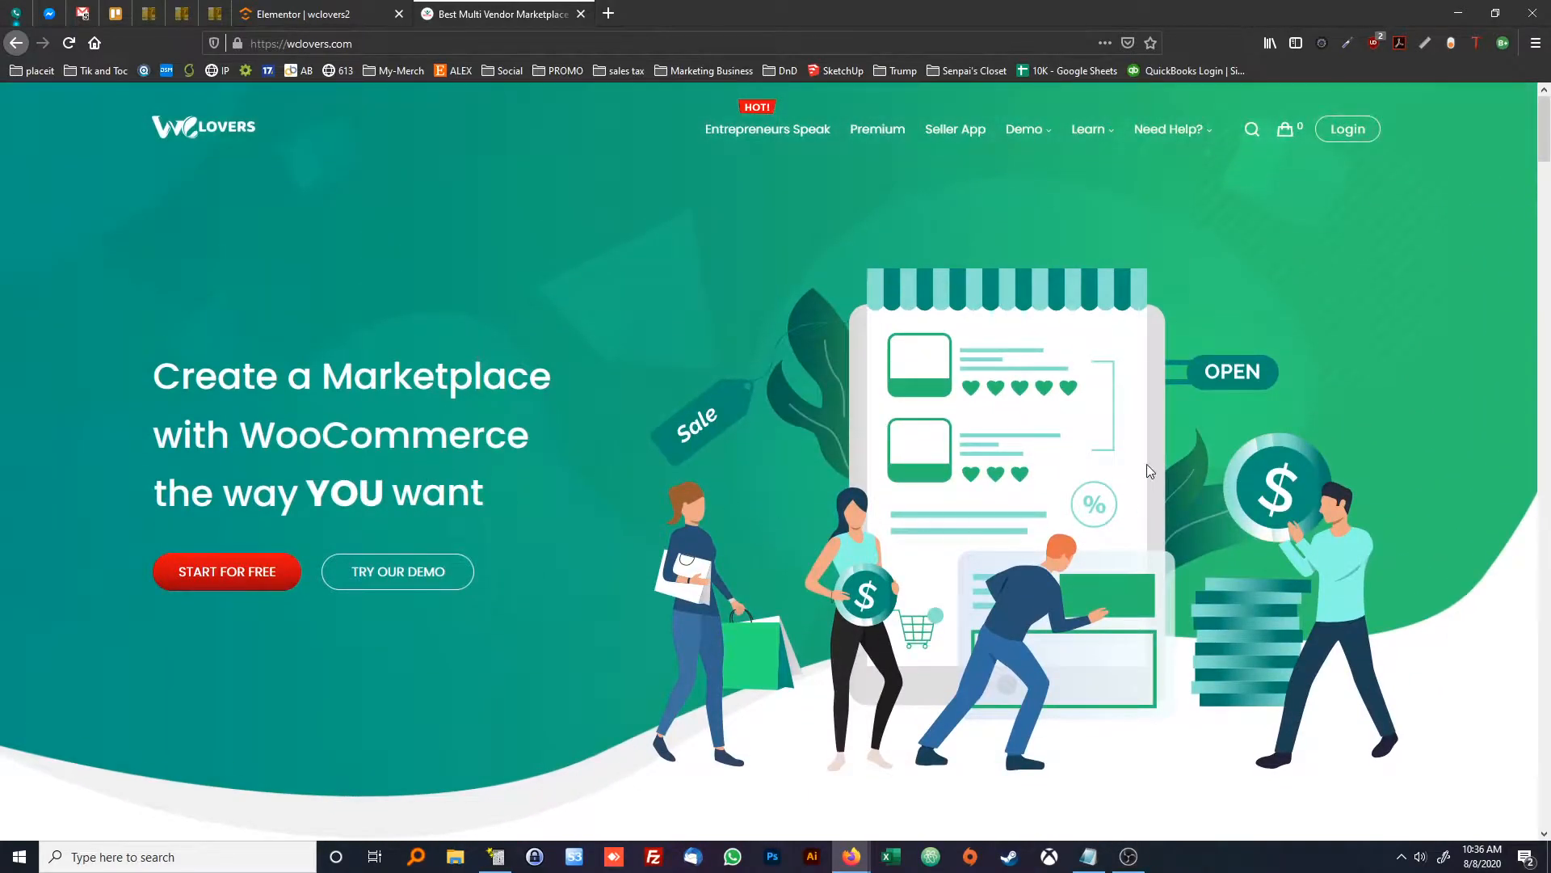
scroll(767, 513, down, 1)
scroll(766, 514, up, 1)
Add a section with two equal columns to the empty page in the Elementor editor
click(259, 10)
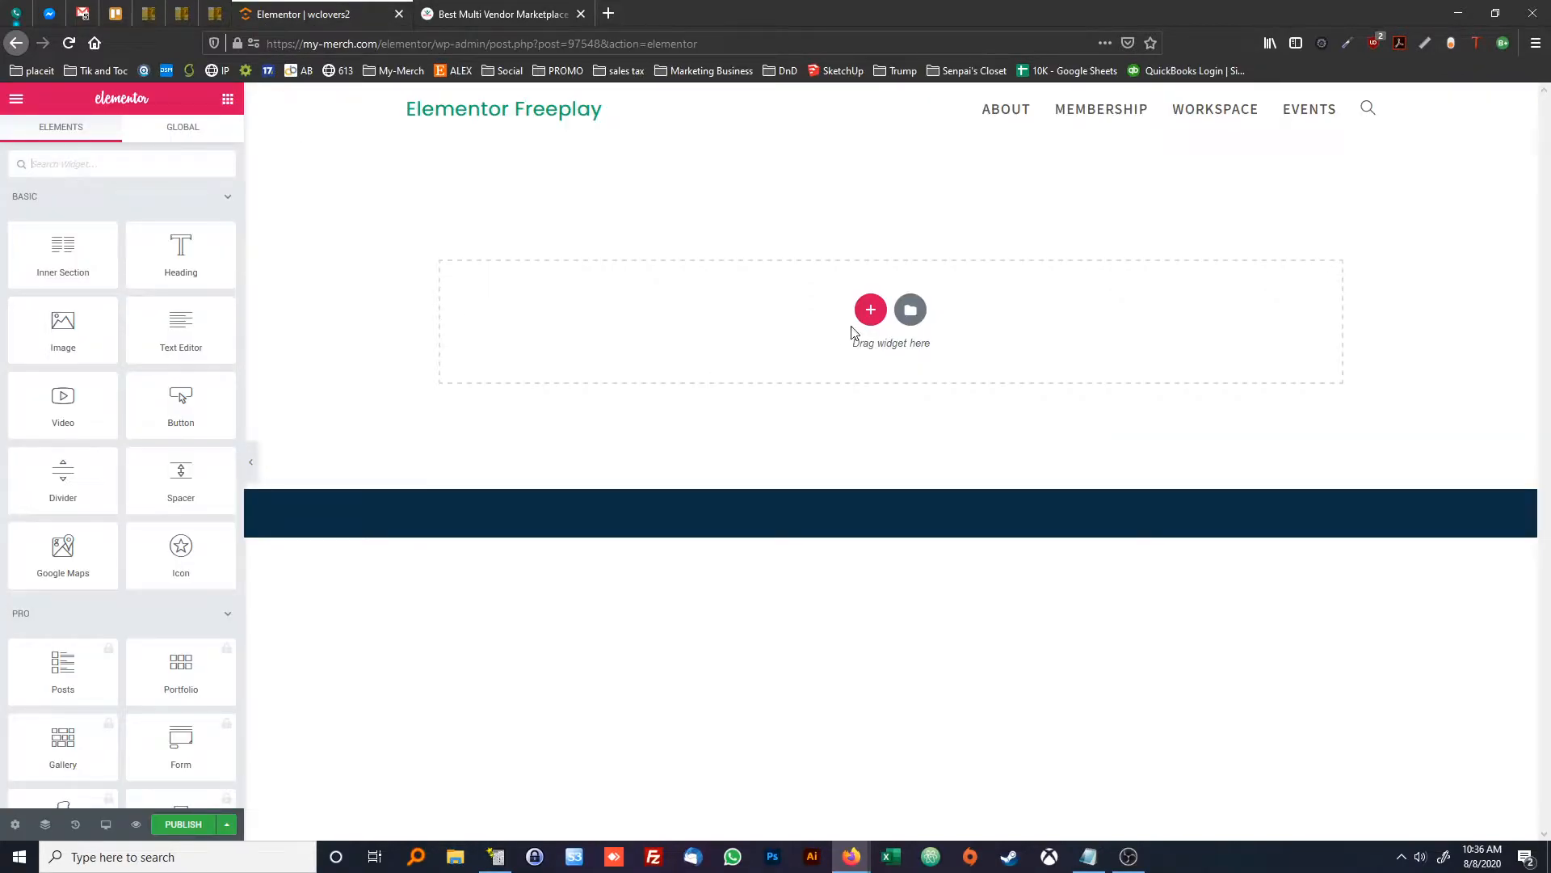
click(870, 310)
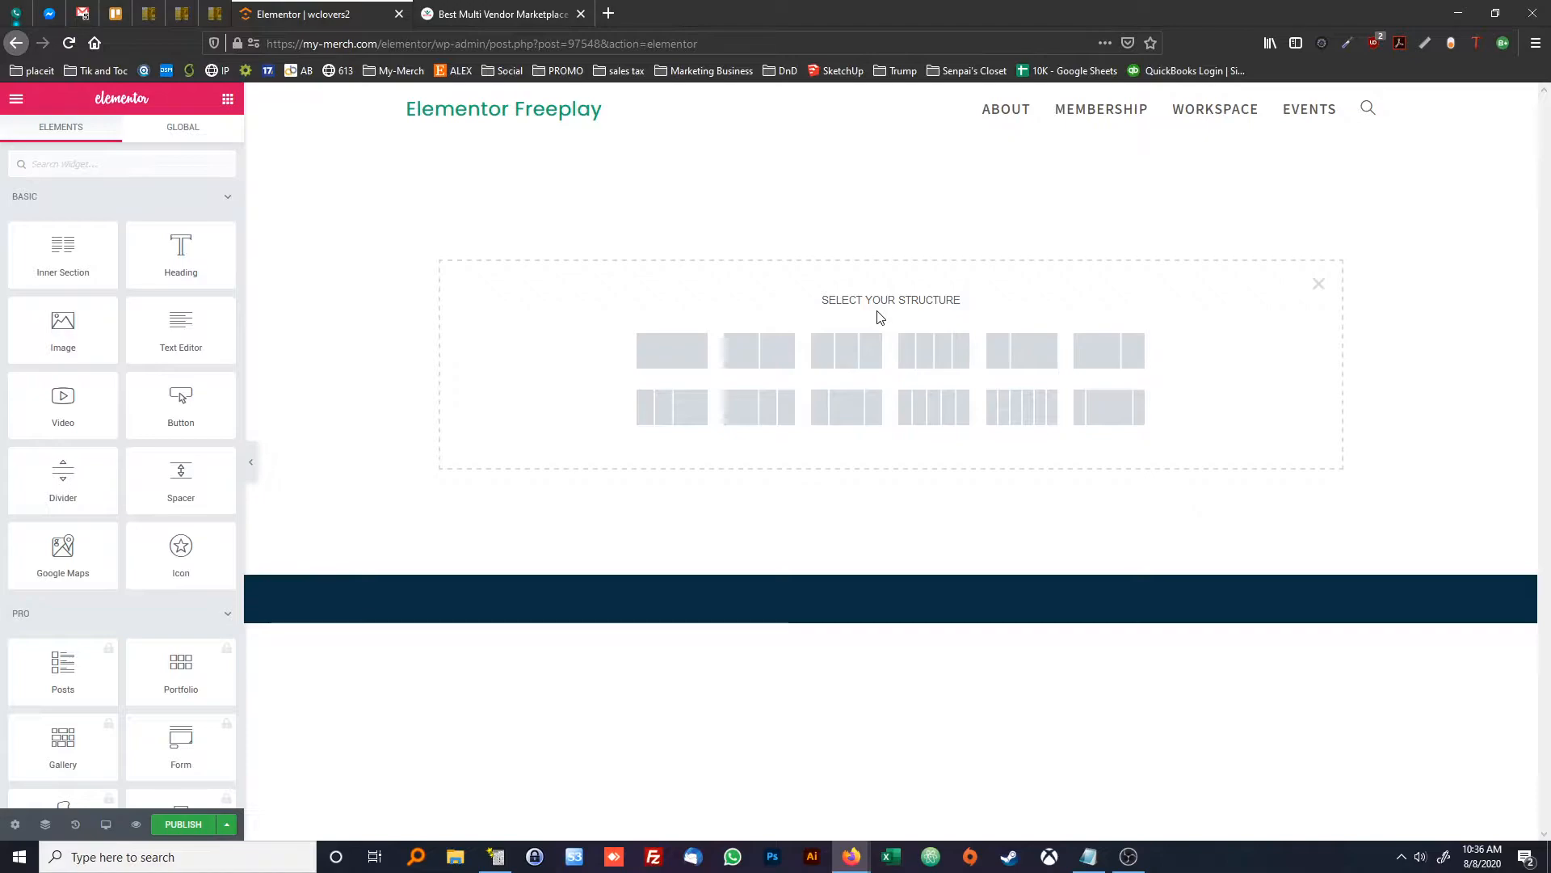
click(764, 350)
right_click(768, 353)
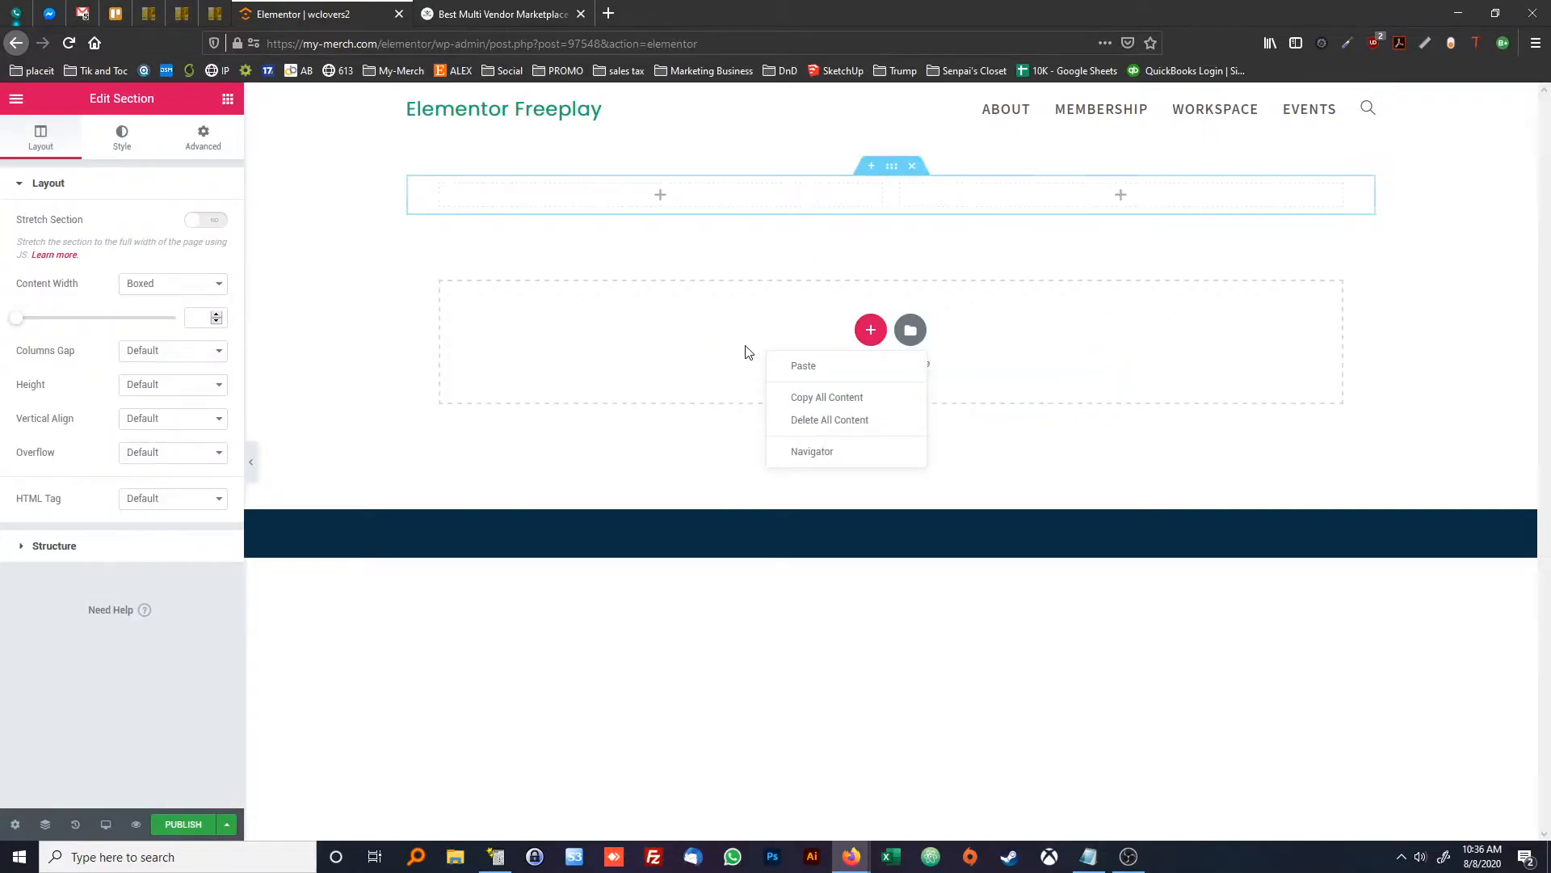
click(647, 430)
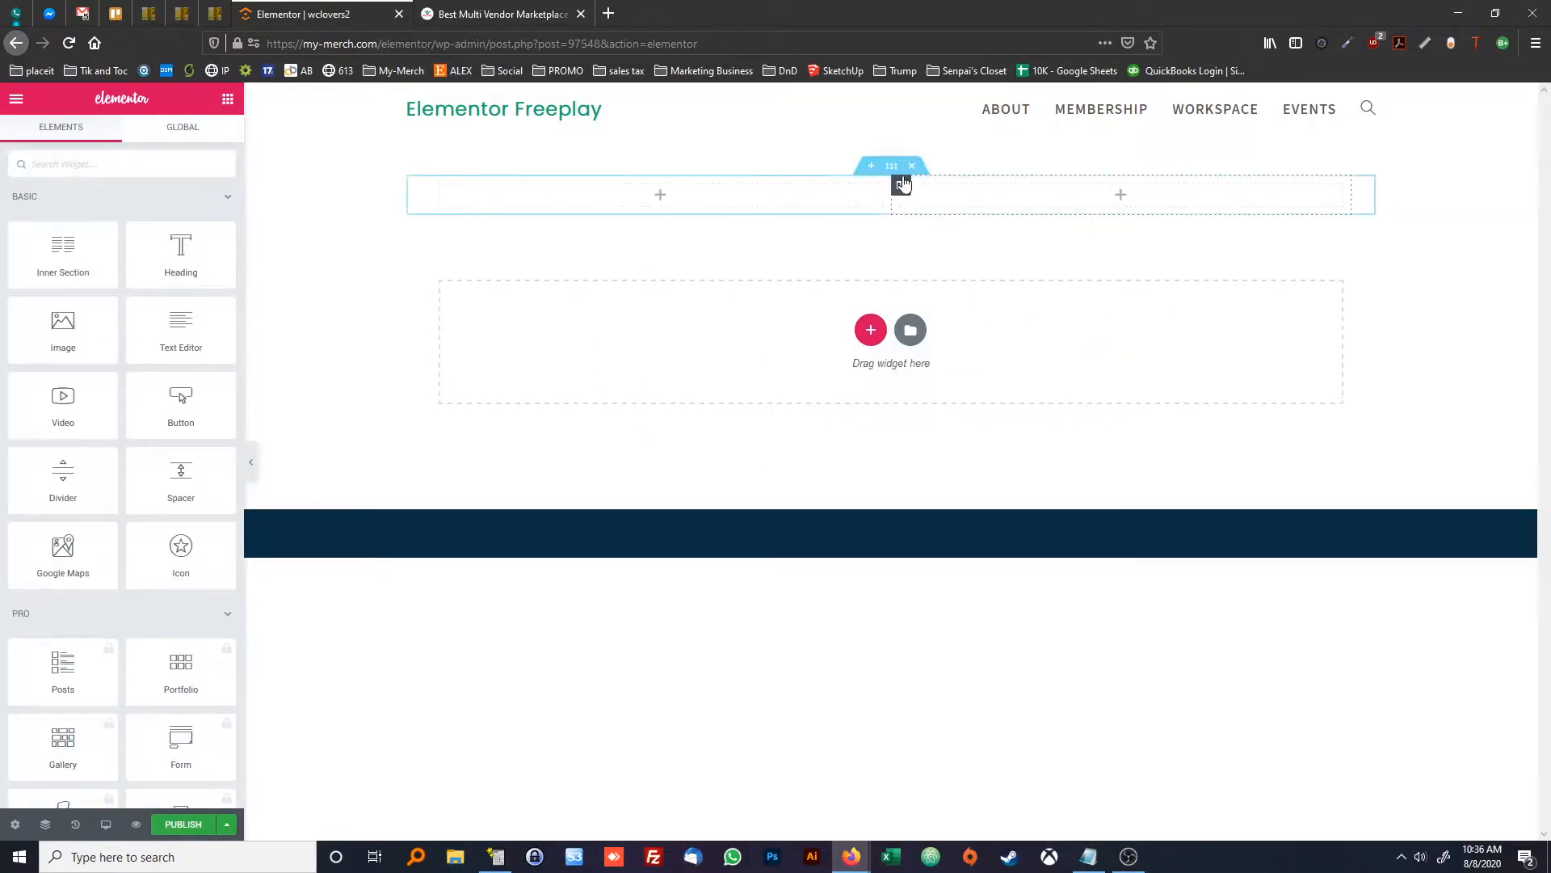
Stretch the two-column section across the page and set its content width to Full Width
click(892, 166)
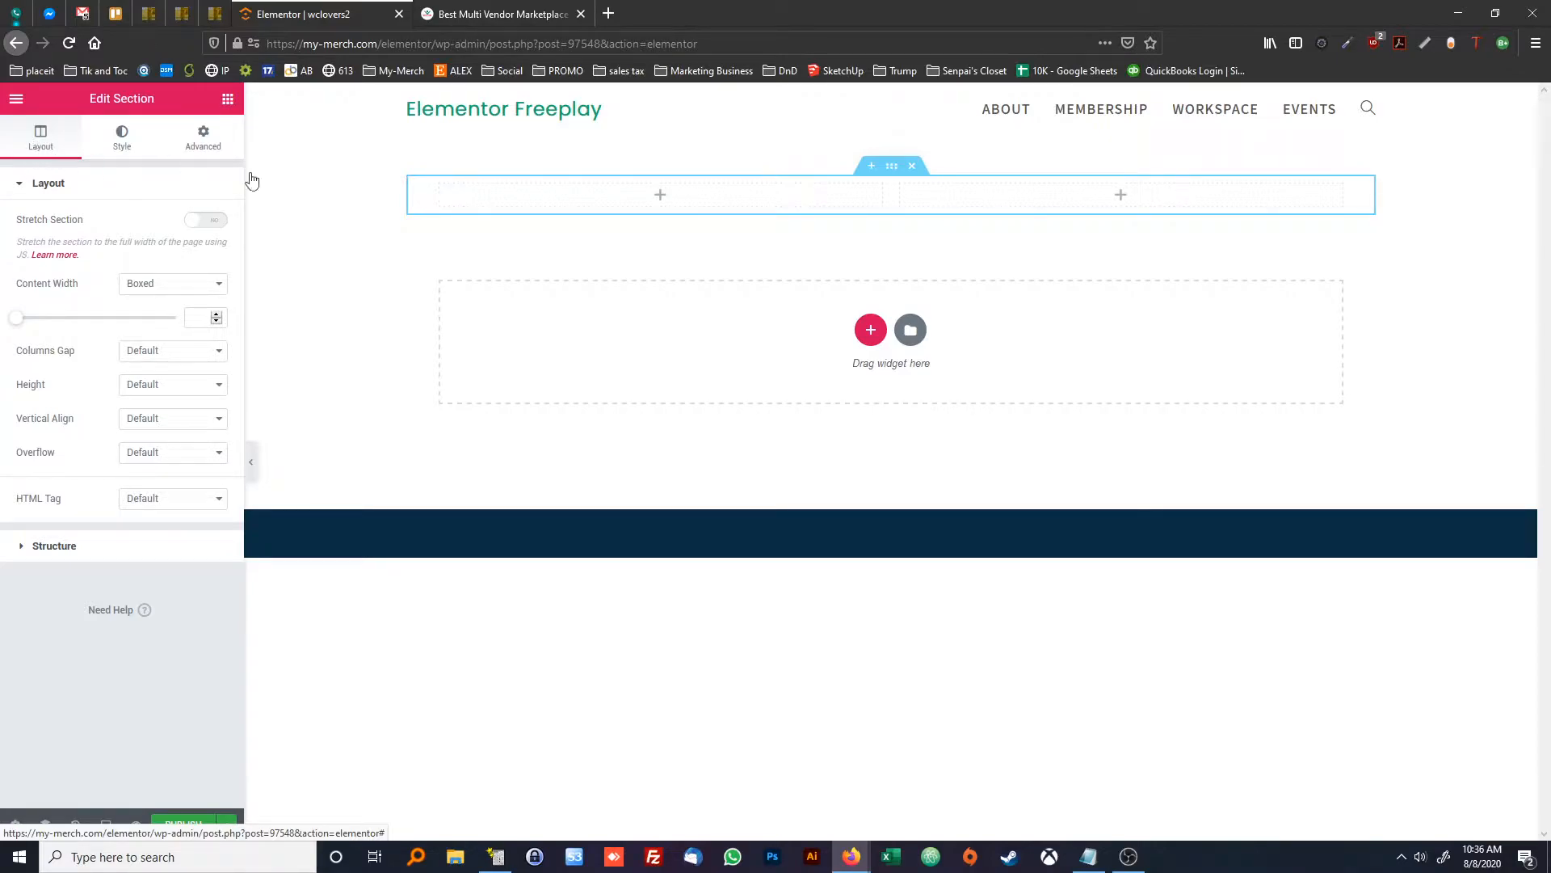
click(206, 226)
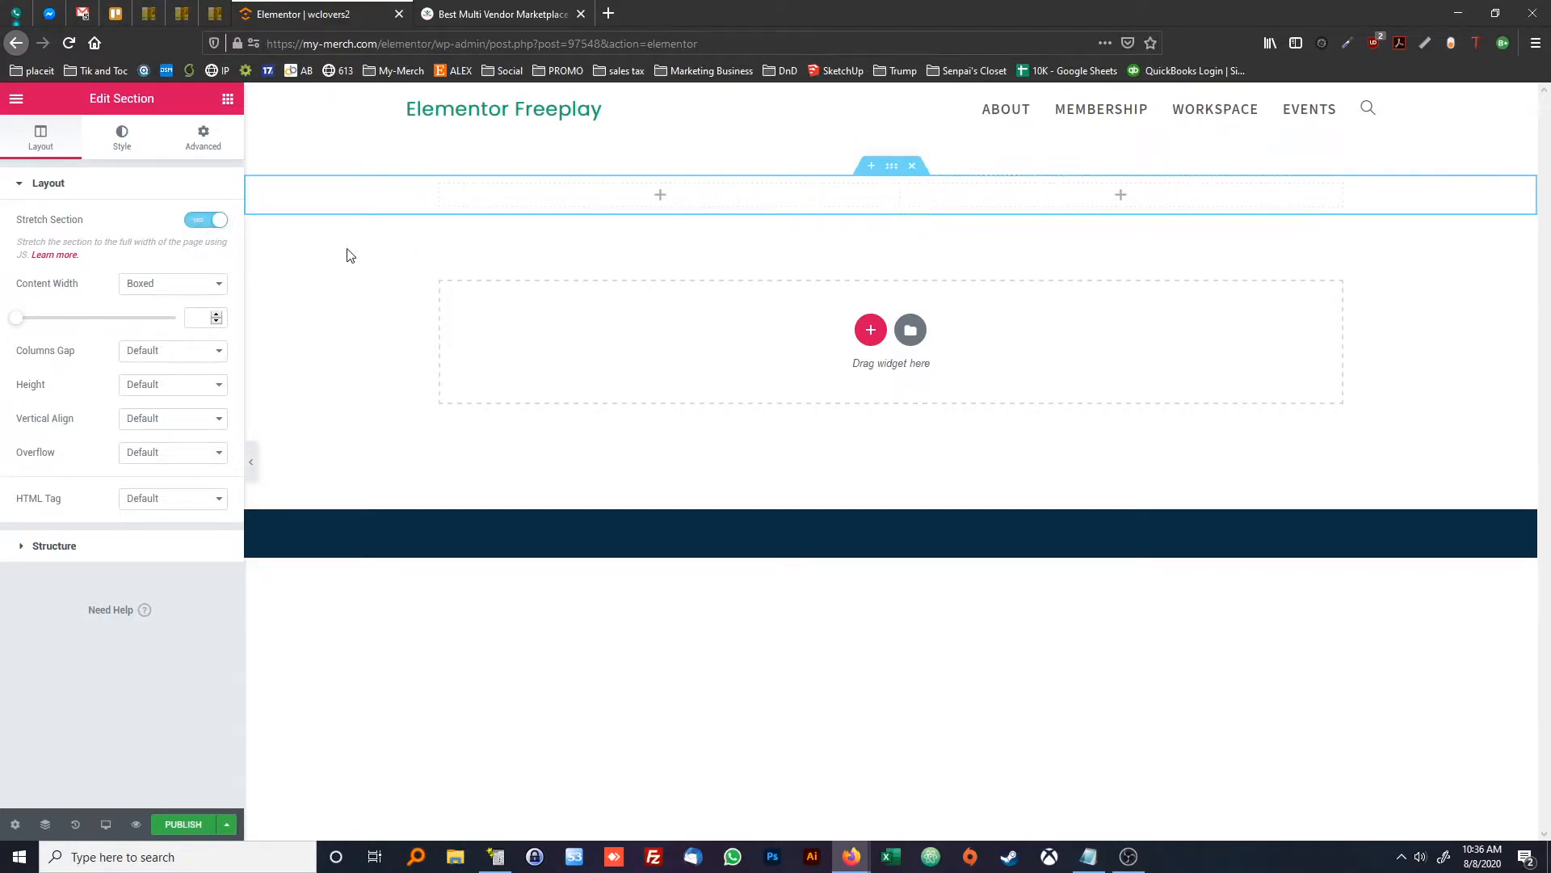
click(215, 283)
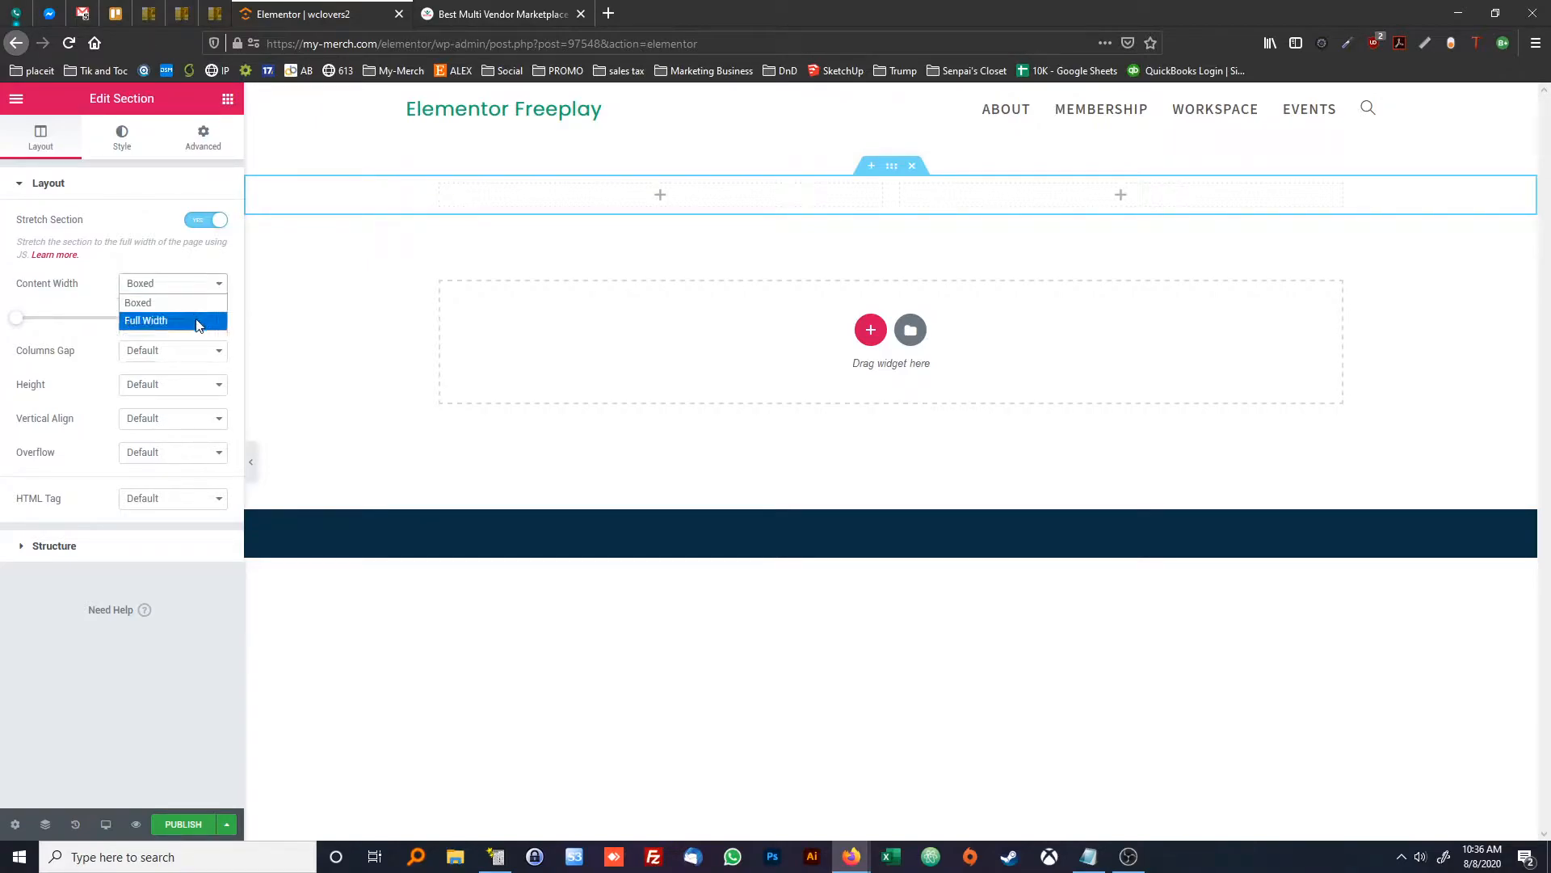
click(334, 213)
mouse_move(434, 207)
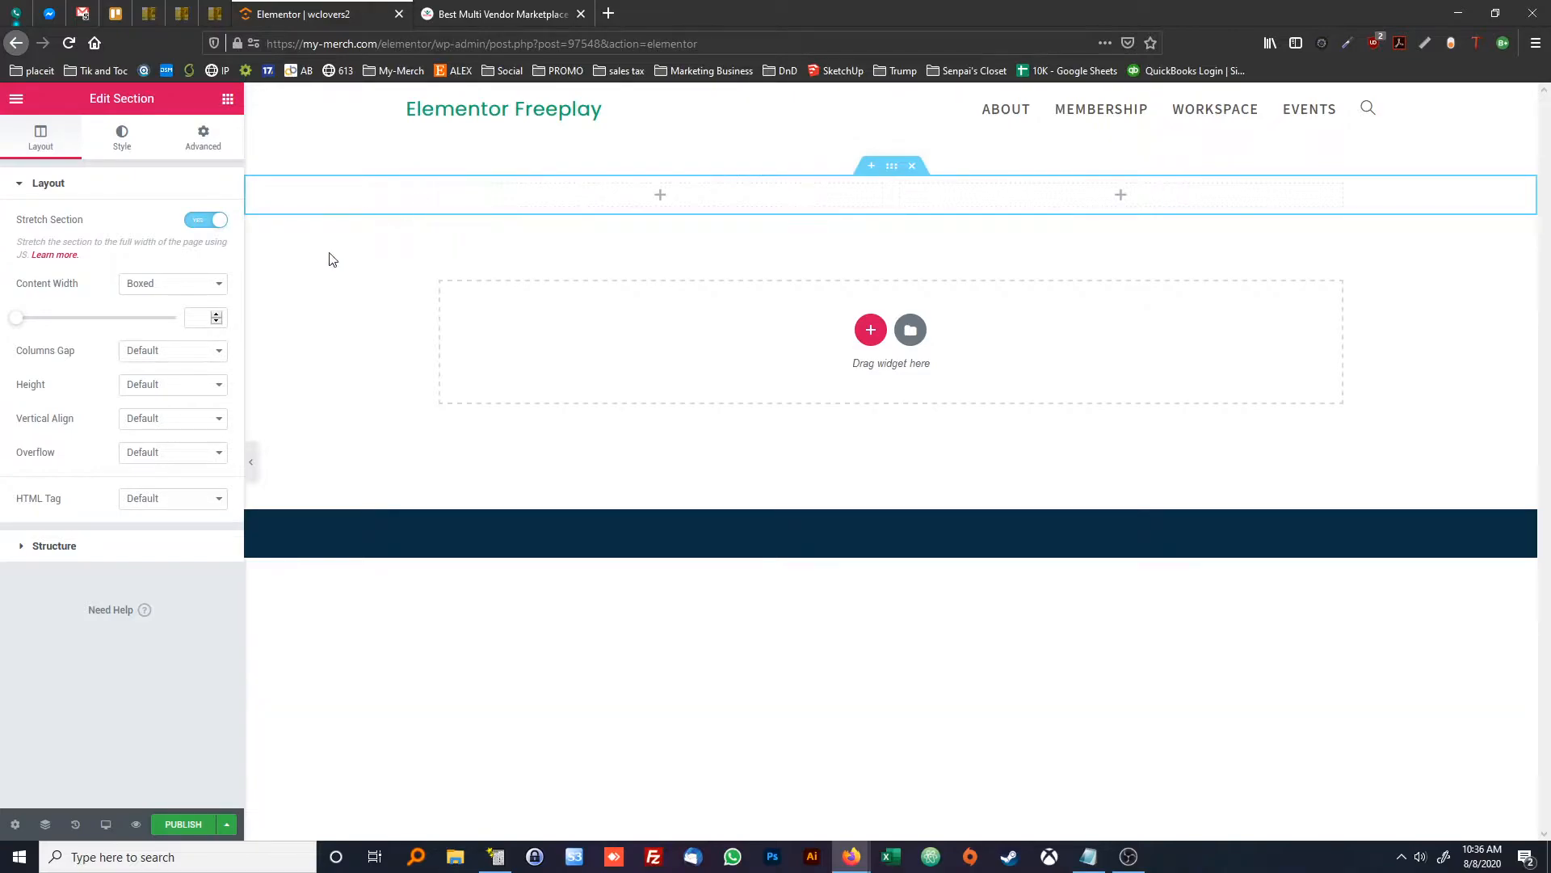
click(216, 283)
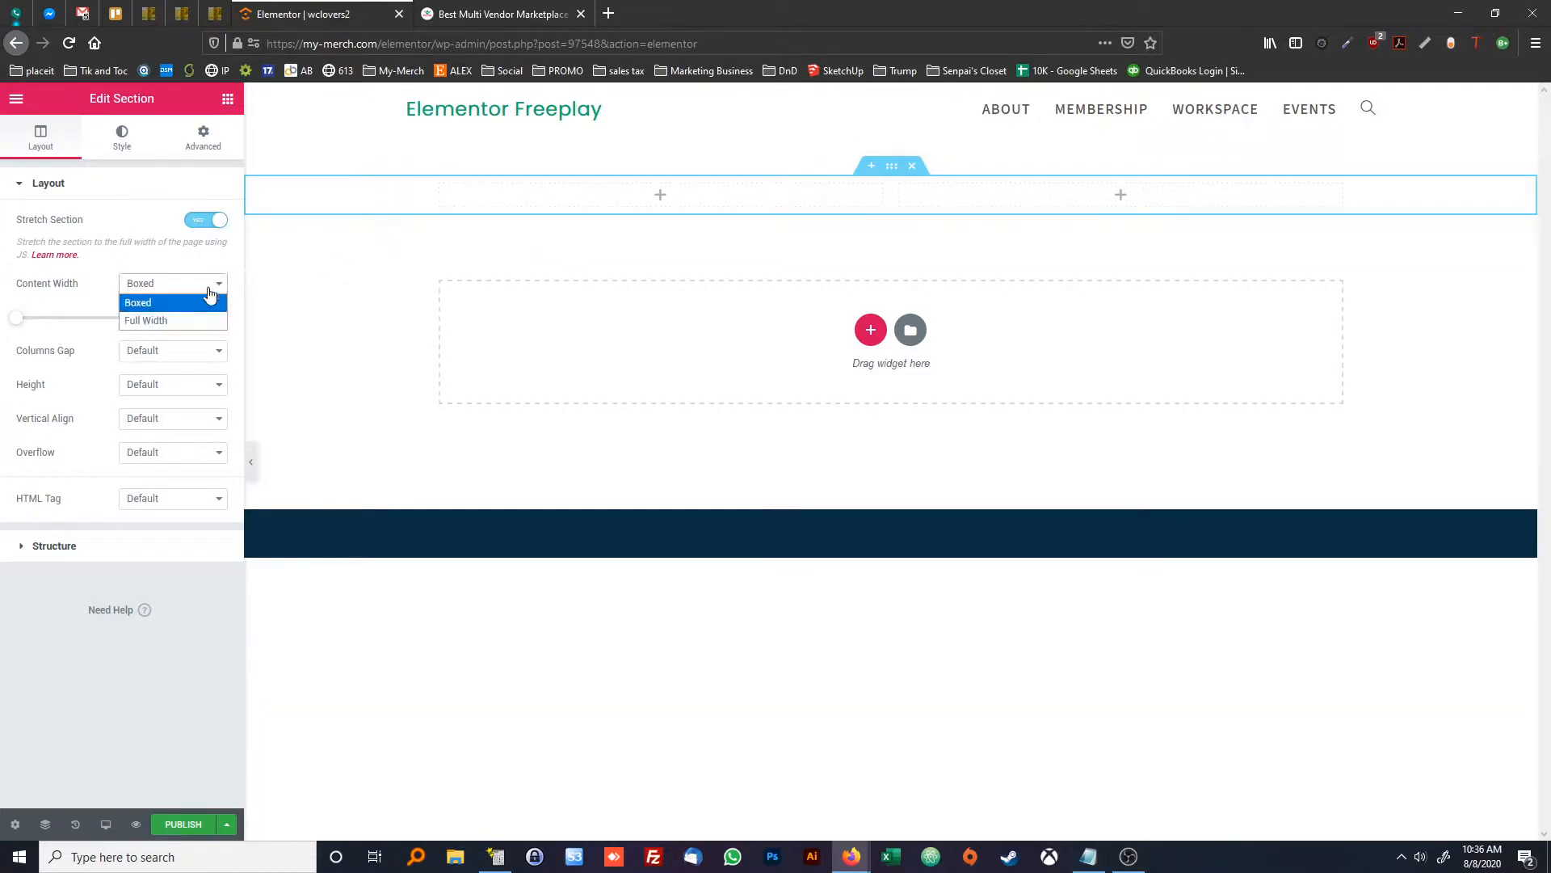
click(190, 326)
mouse_move(260, 202)
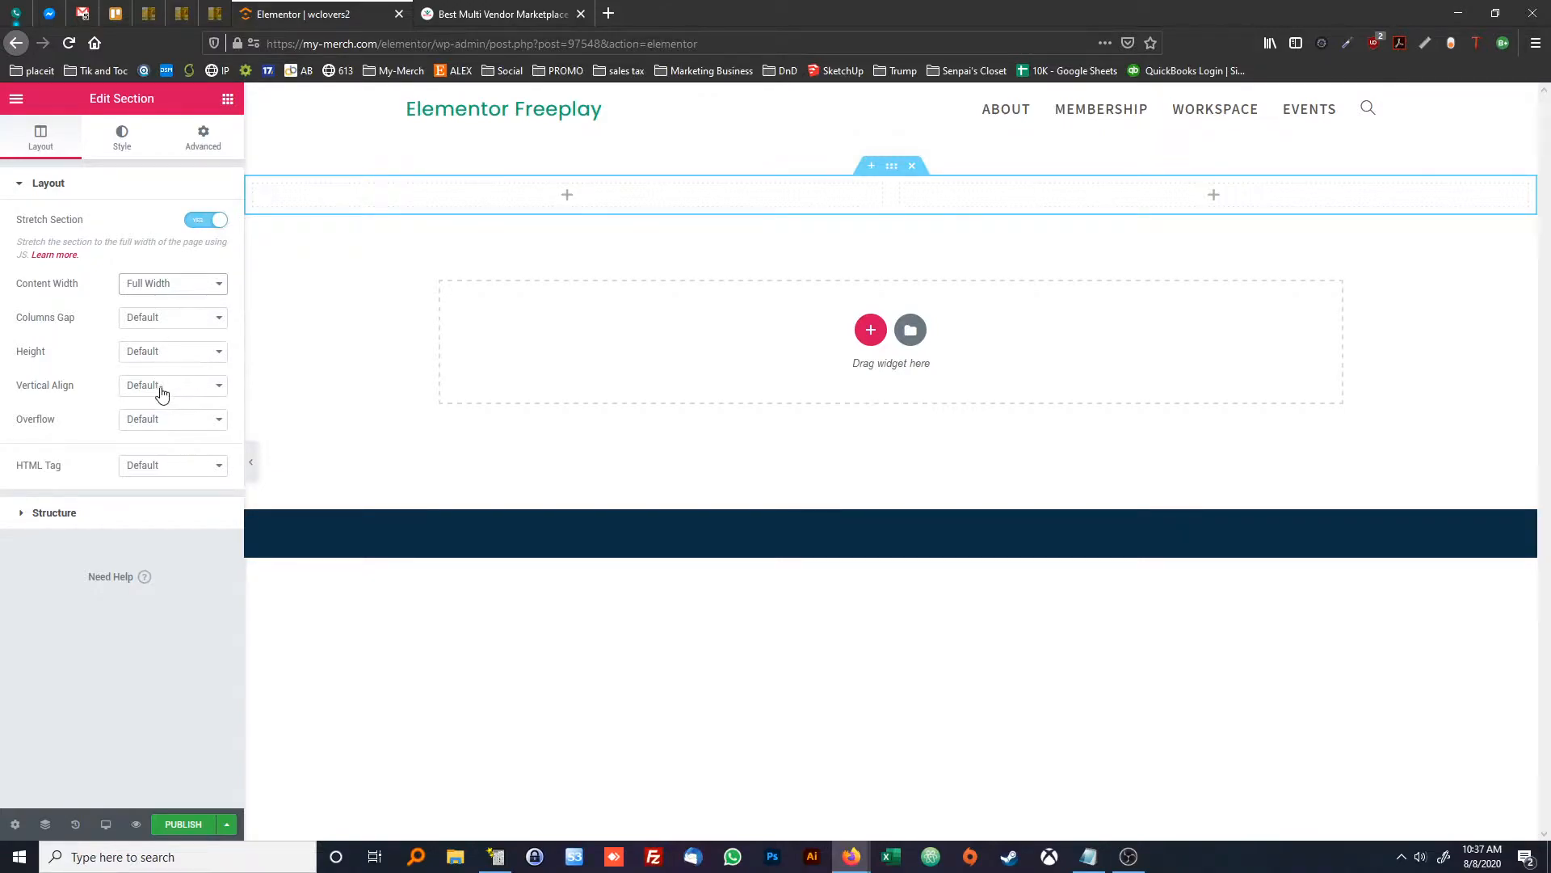
Set the section's height to Min Height with a minimum of 700 px, checking the WCLovers hero for reference
click(138, 355)
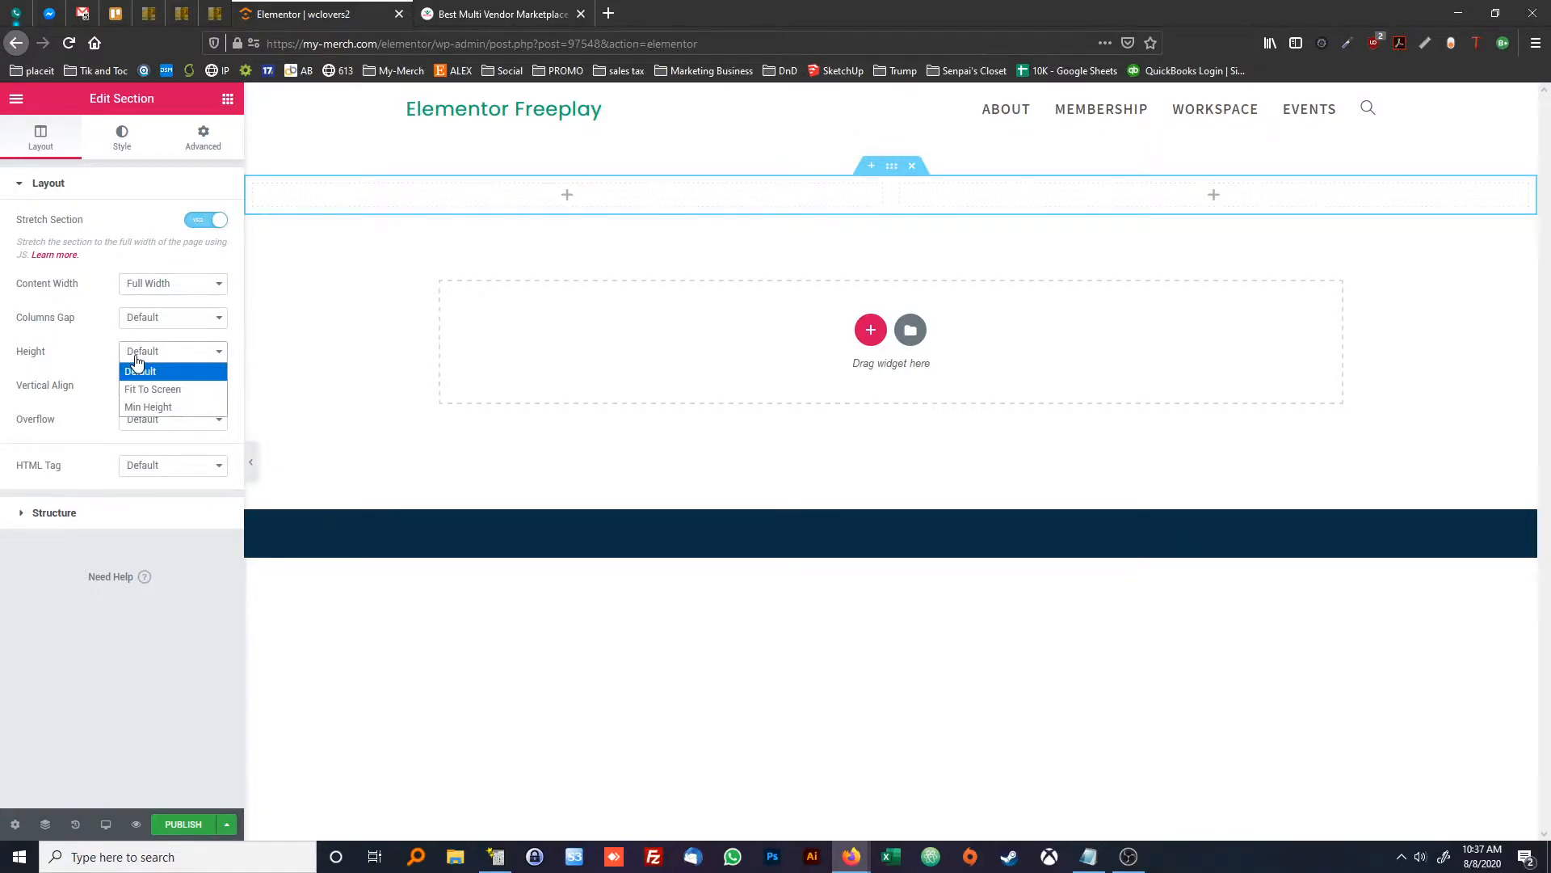
click(143, 407)
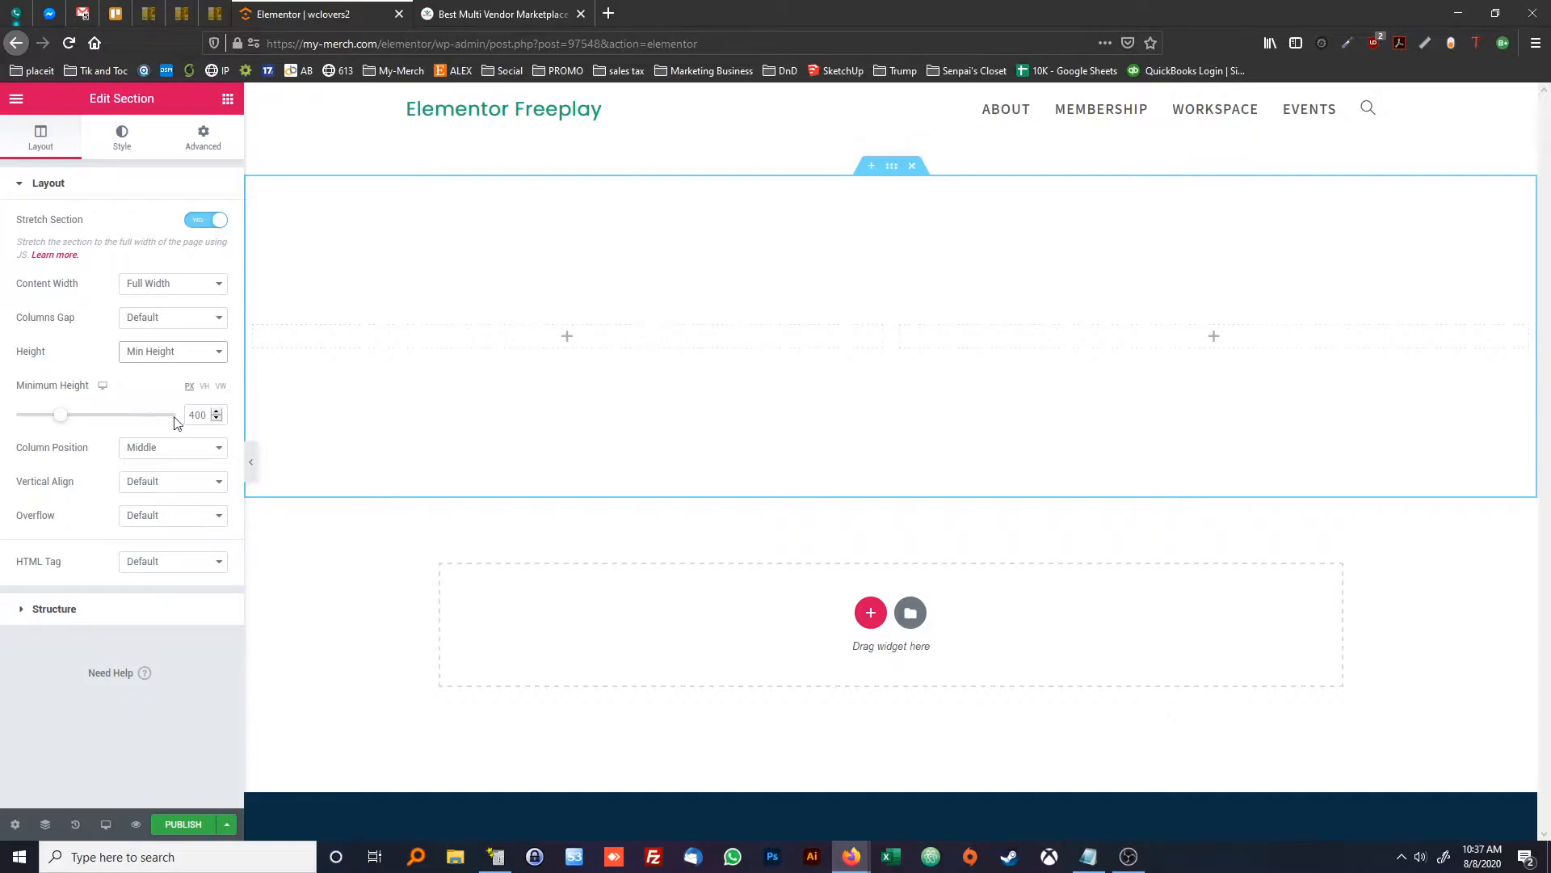
click(489, 14)
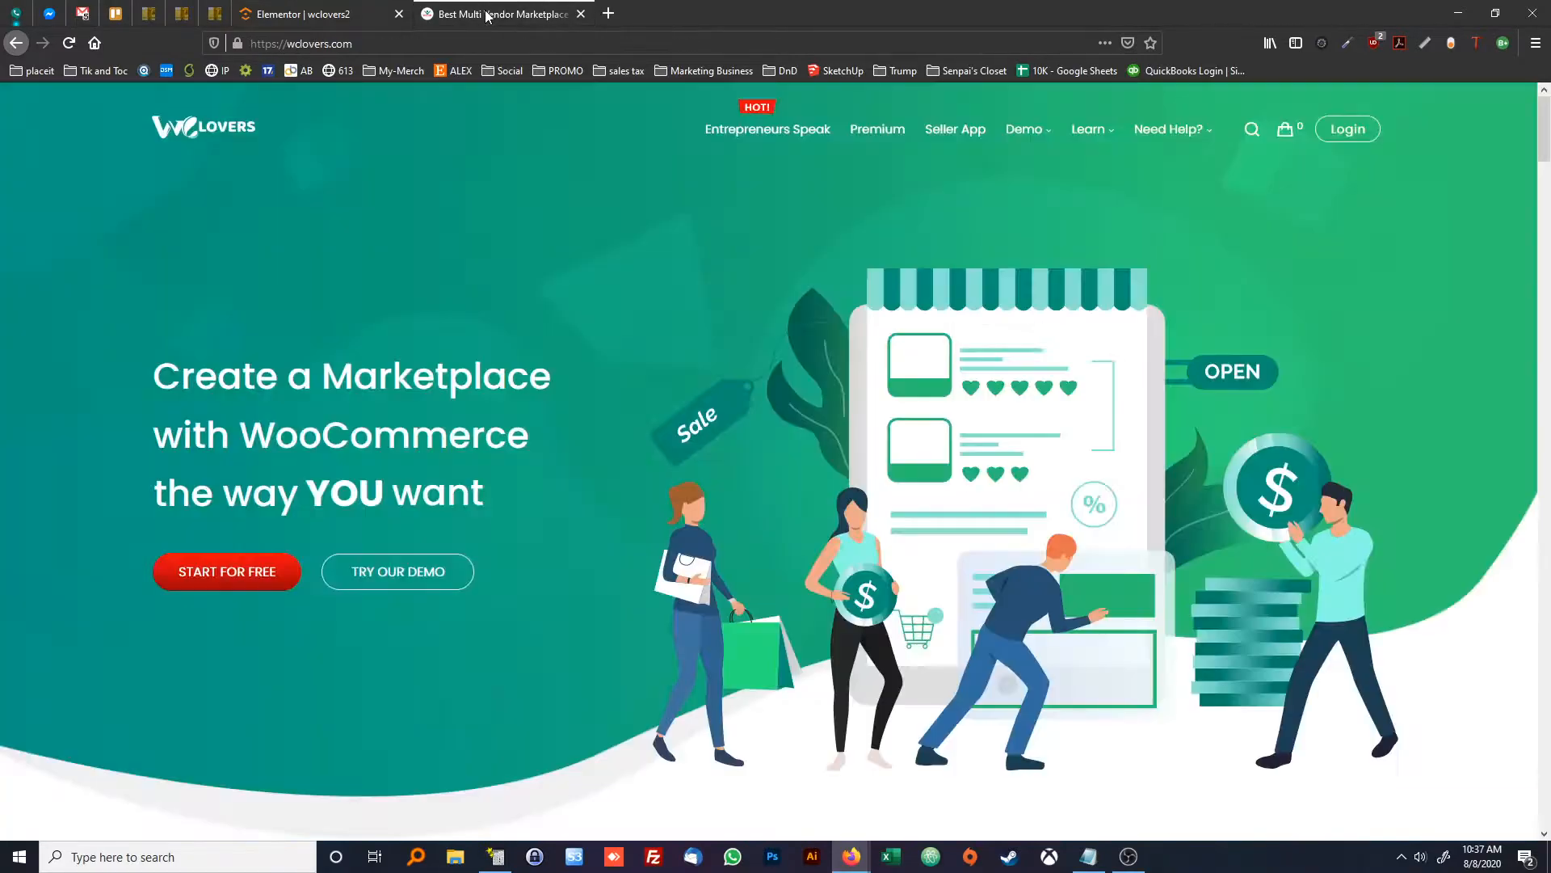
click(323, 14)
drag(206, 414, 165, 415)
text(700)
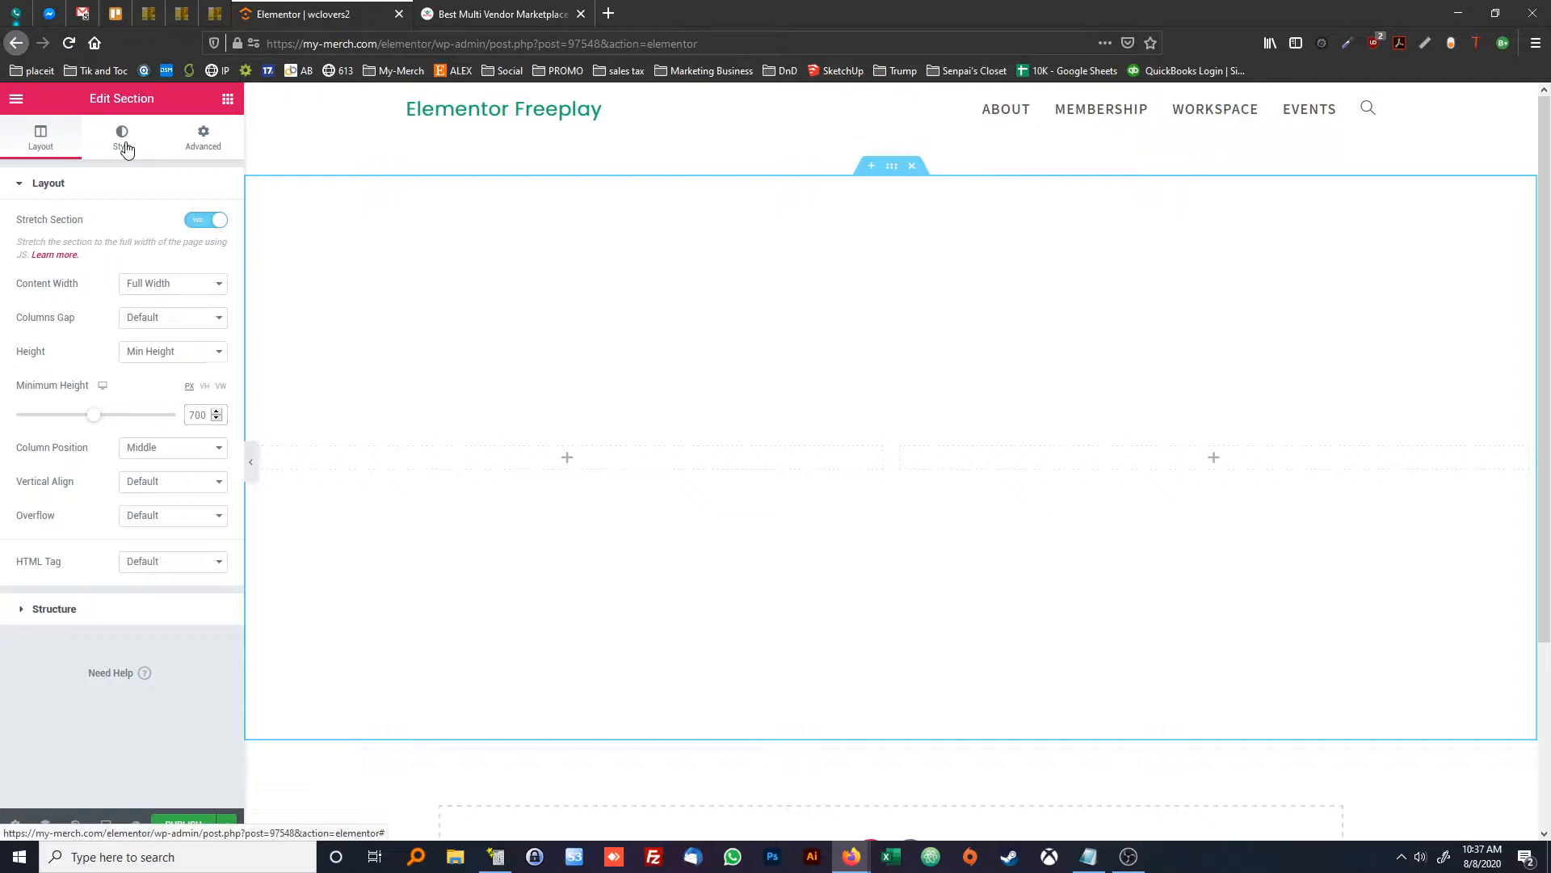
Give the section a Classic background using hero-background-image.jpg from the media library, checking the WCLovers hero for reference
click(126, 147)
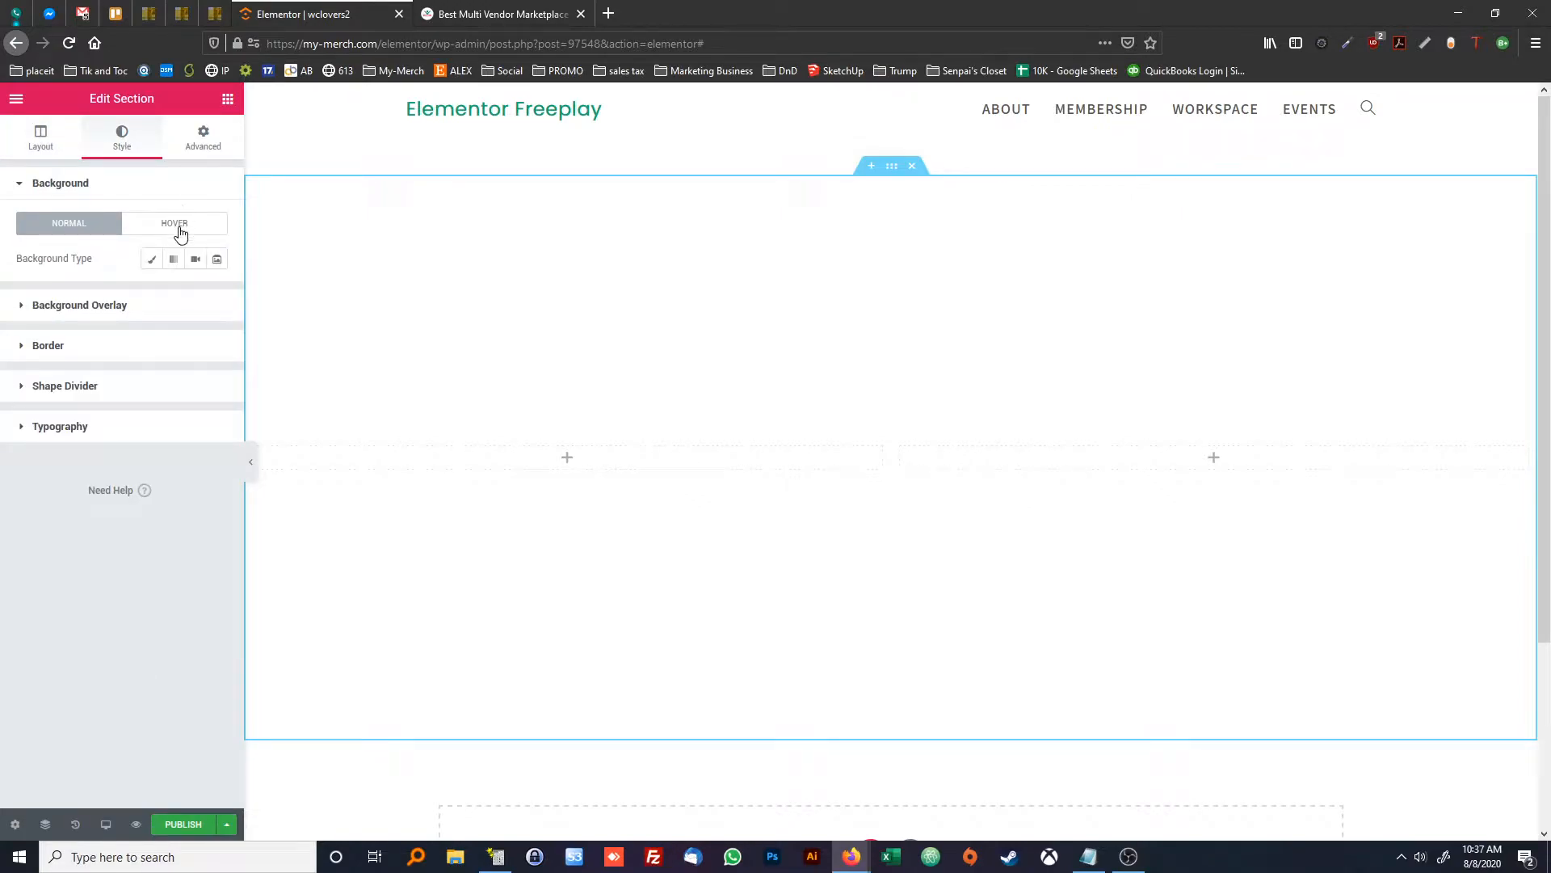
click(517, 17)
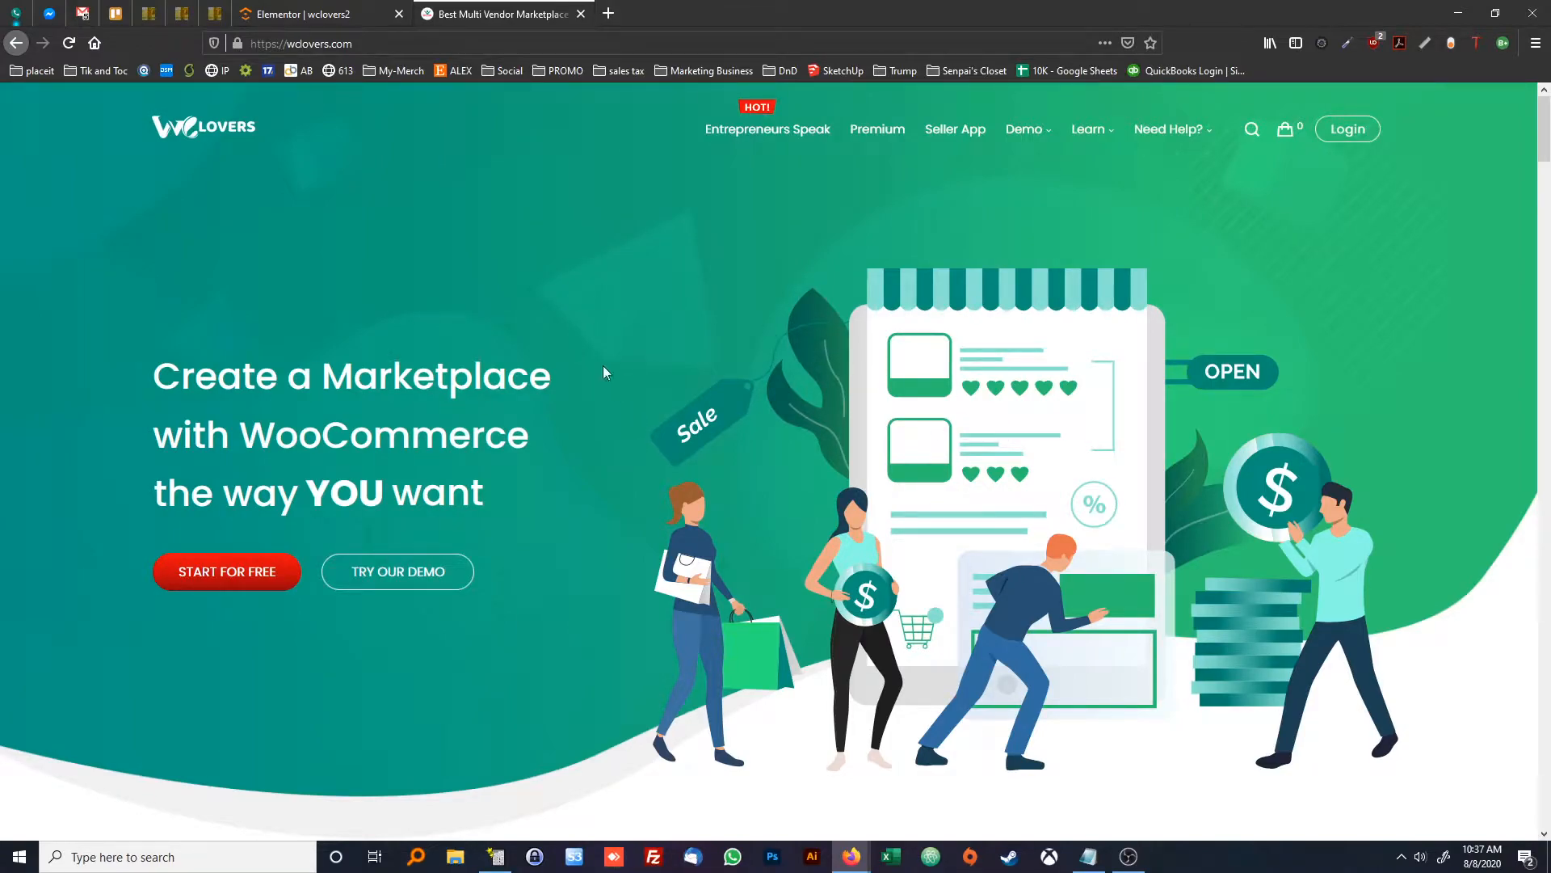
click(299, 13)
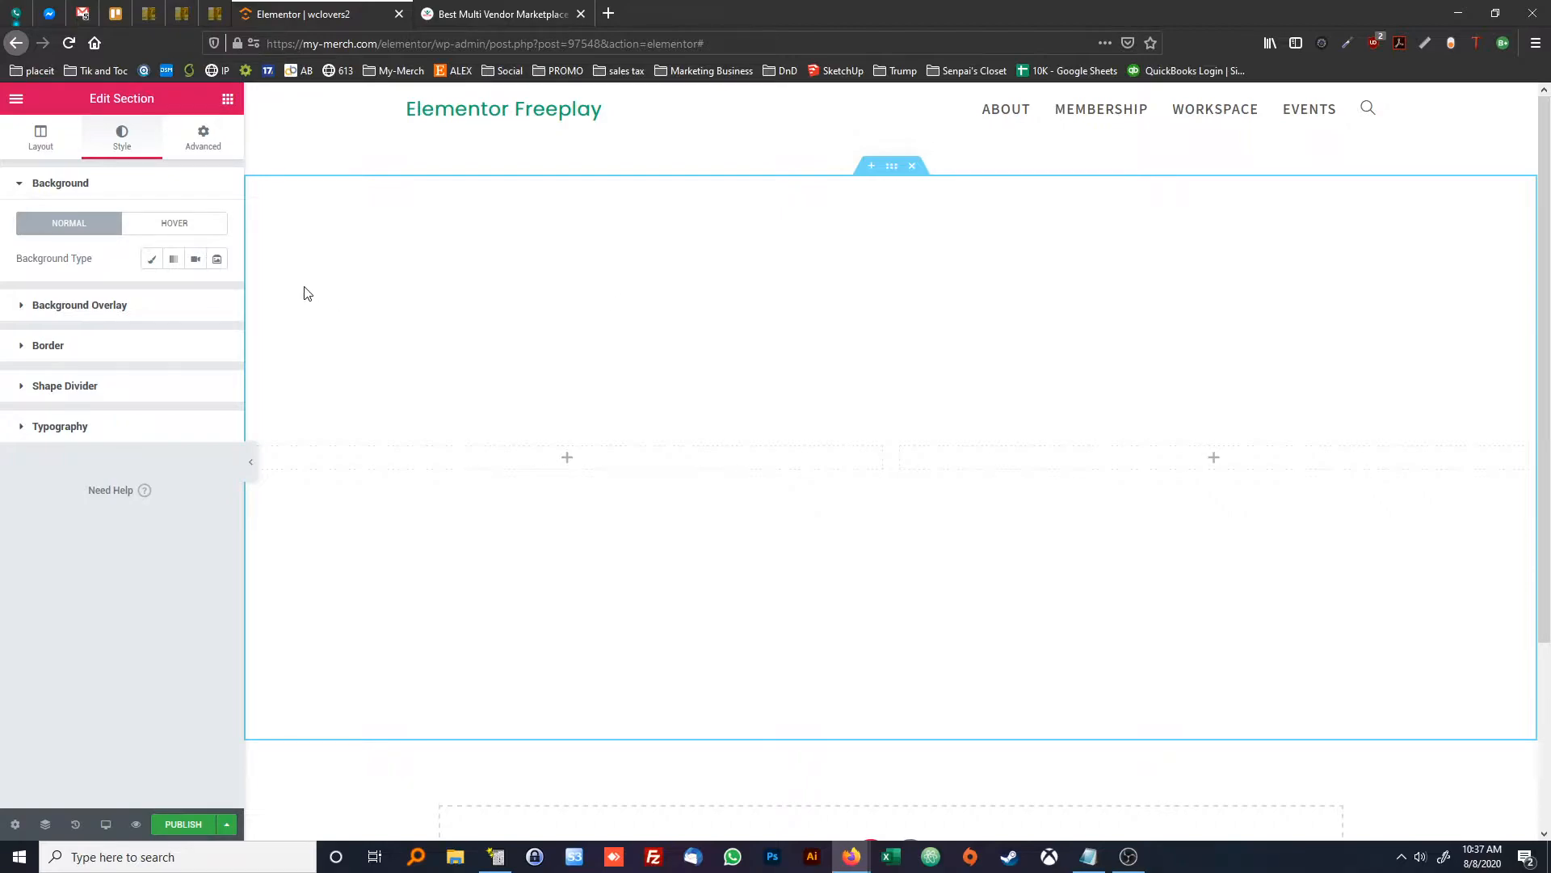
click(150, 260)
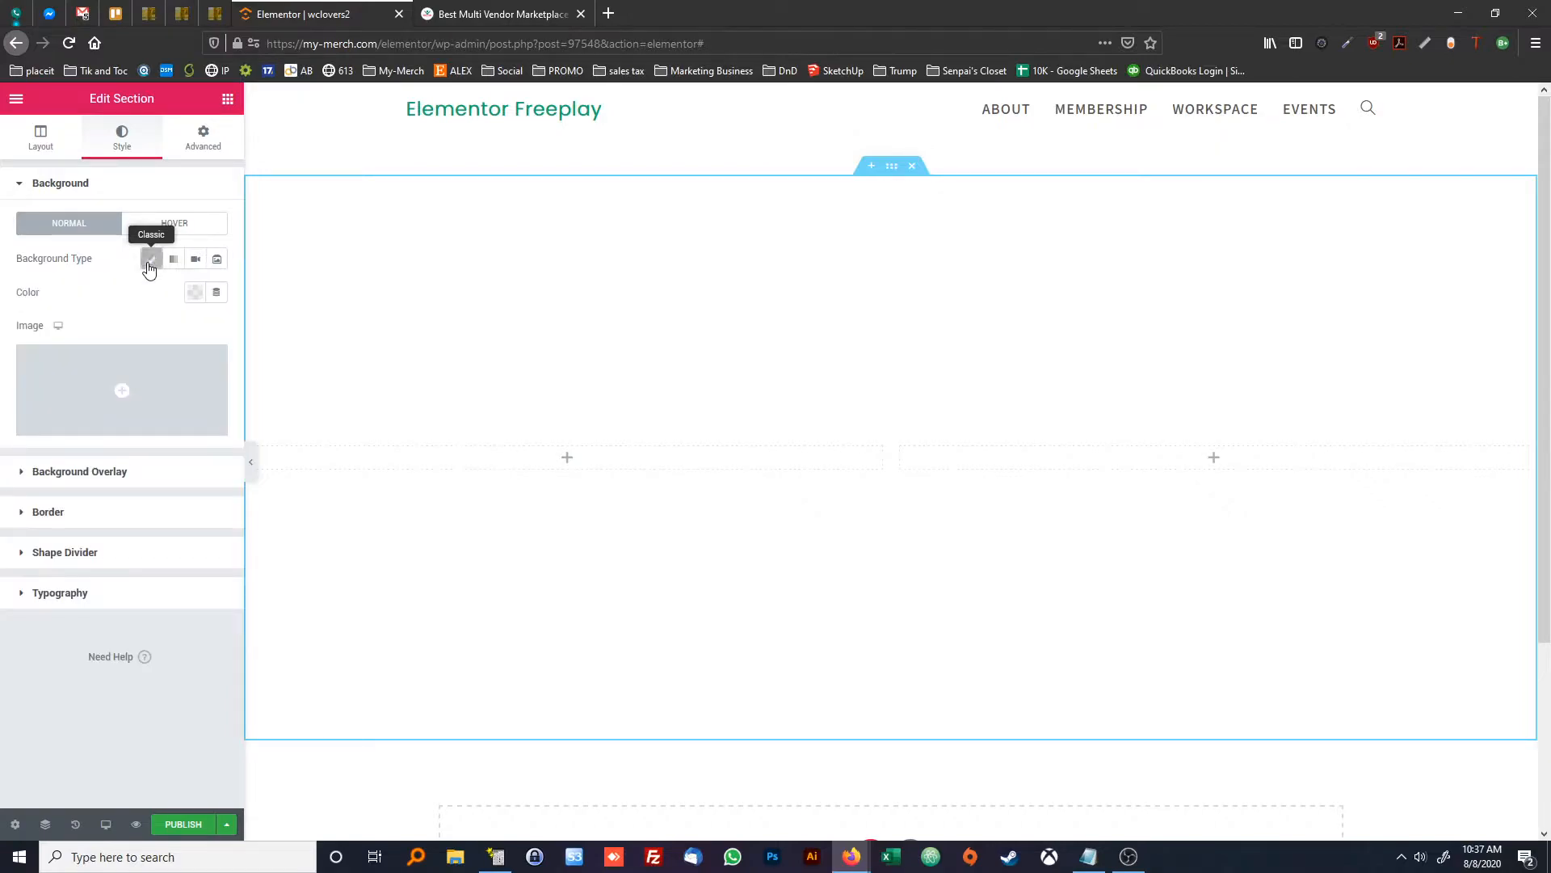
click(122, 395)
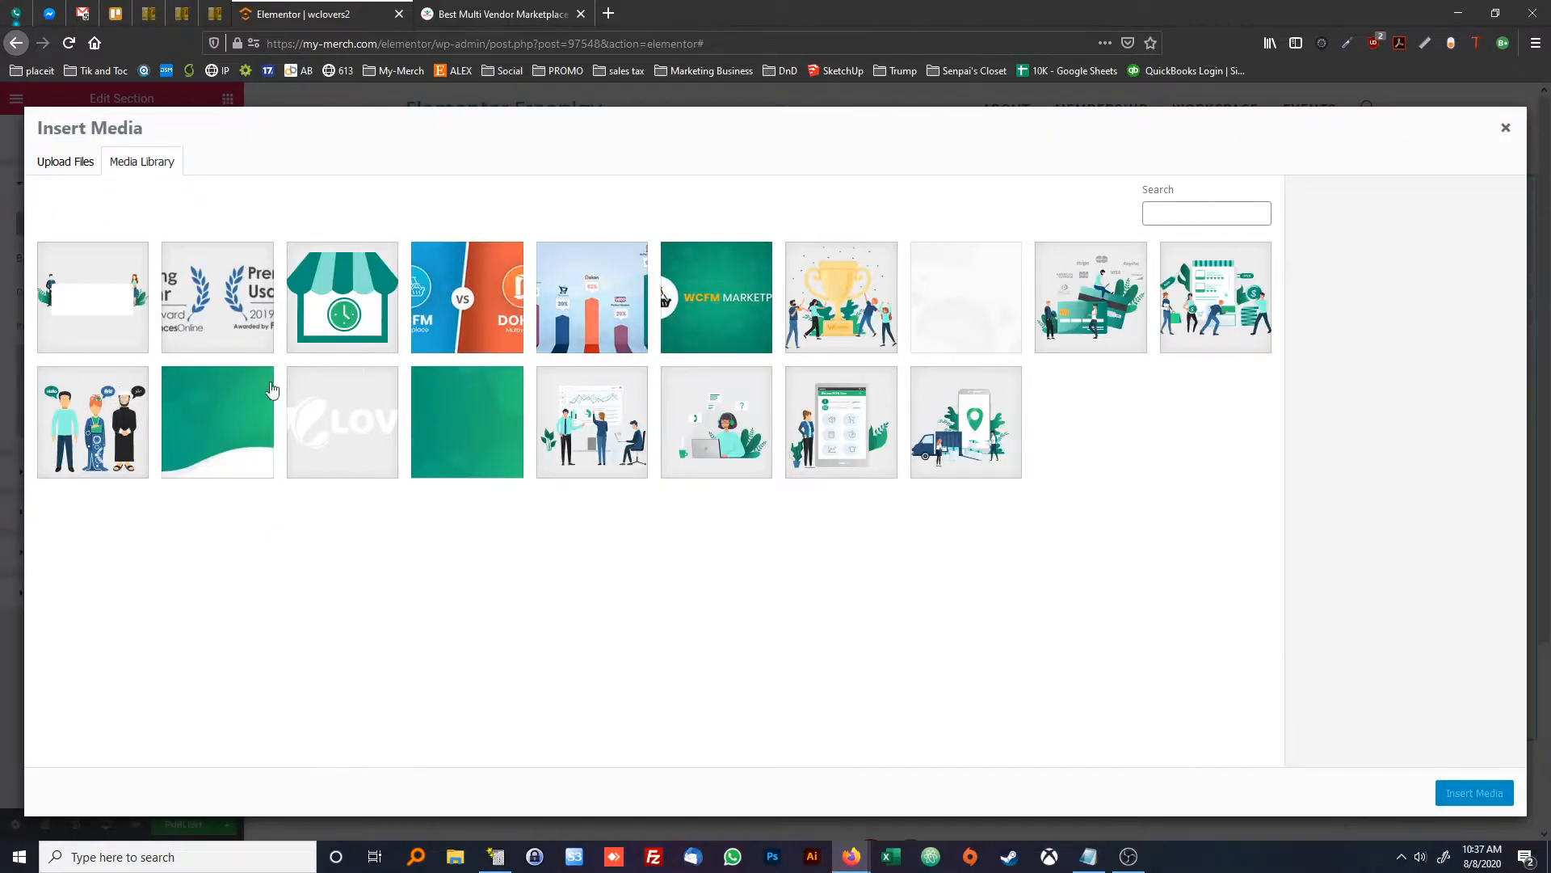
click(231, 442)
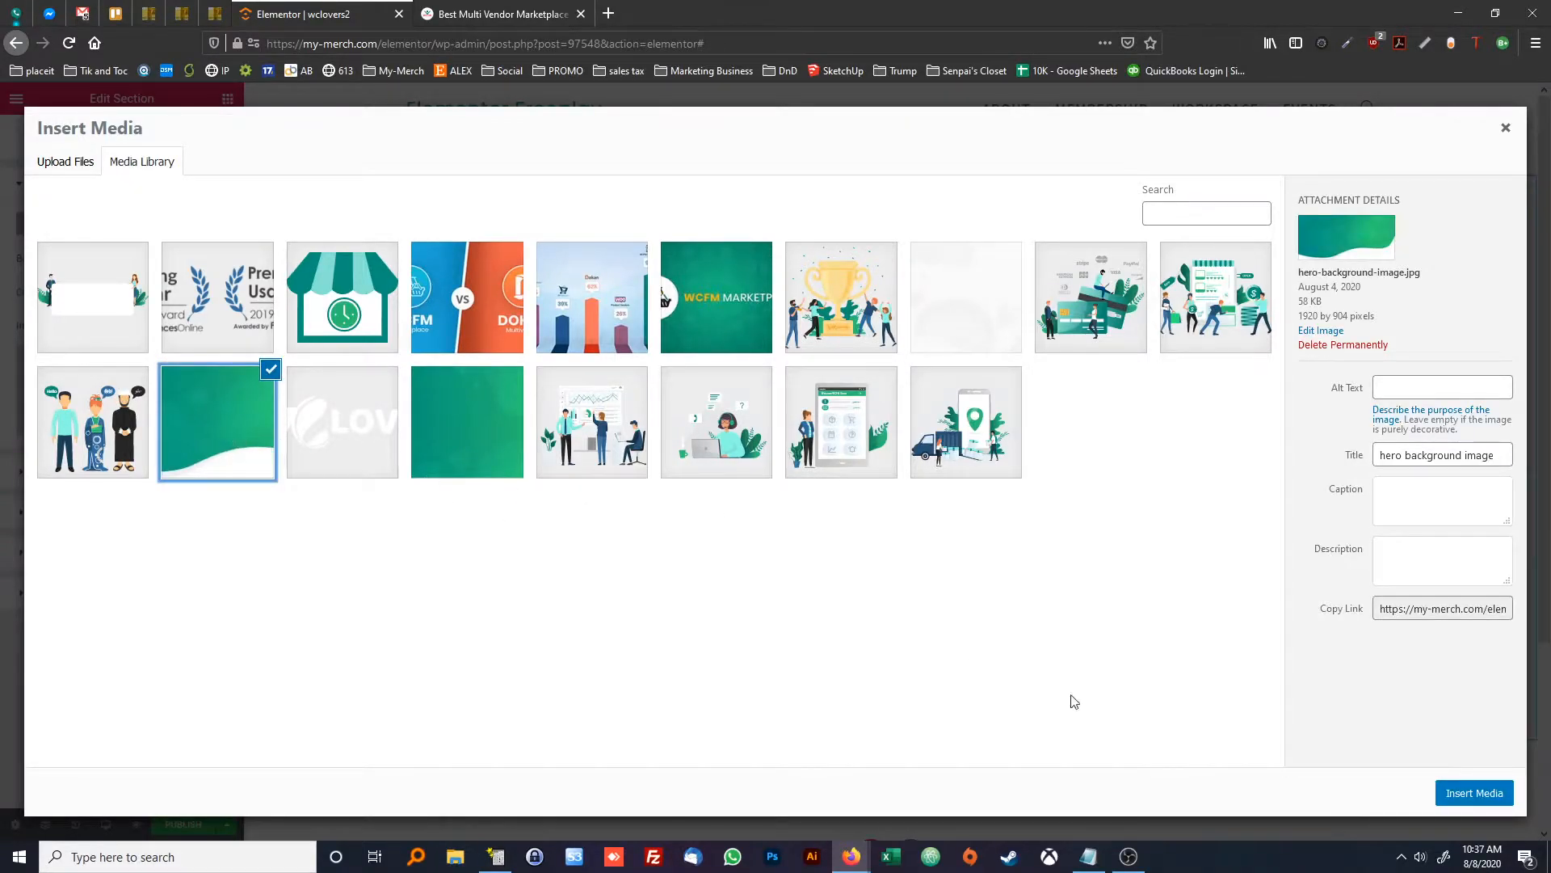
click(1472, 796)
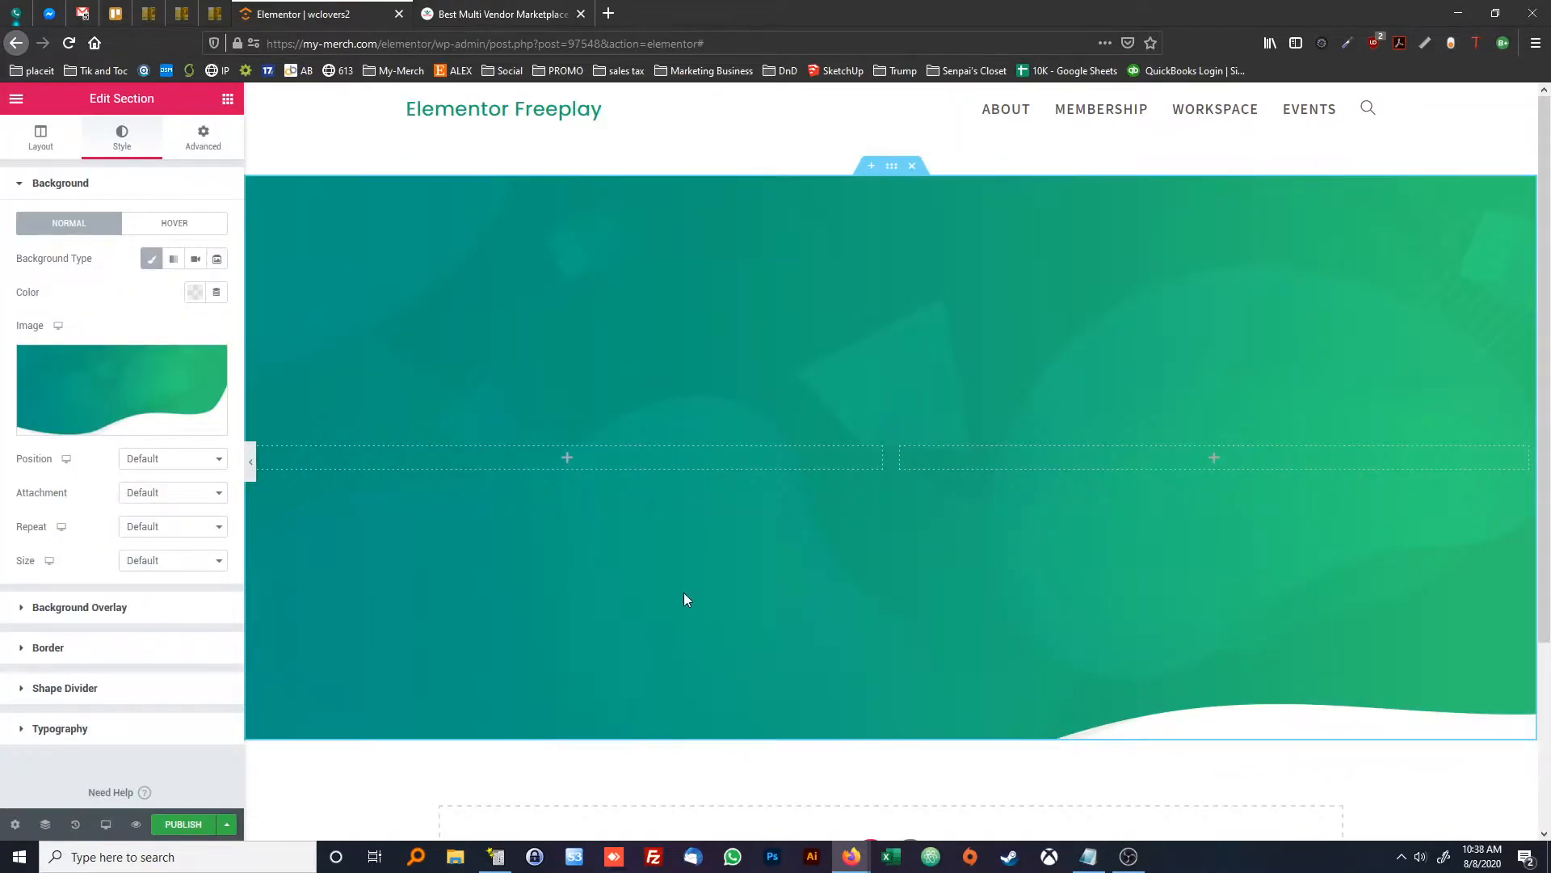
scroll(684, 590, down, 1)
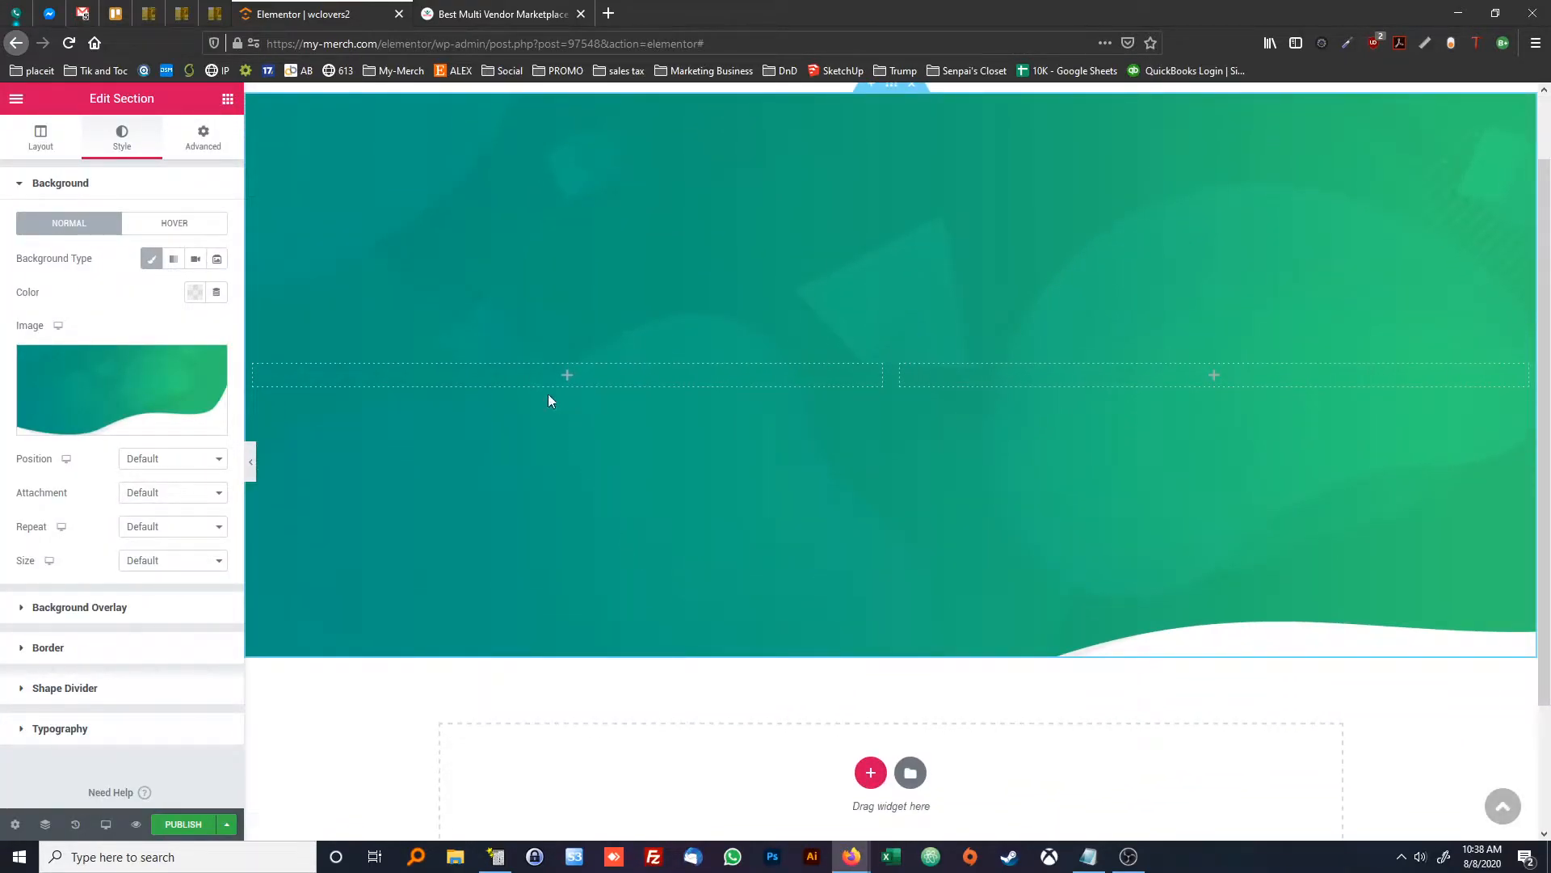
Compare the background with the WCLovers hero and set the background image's position to Bottom Center
click(452, 13)
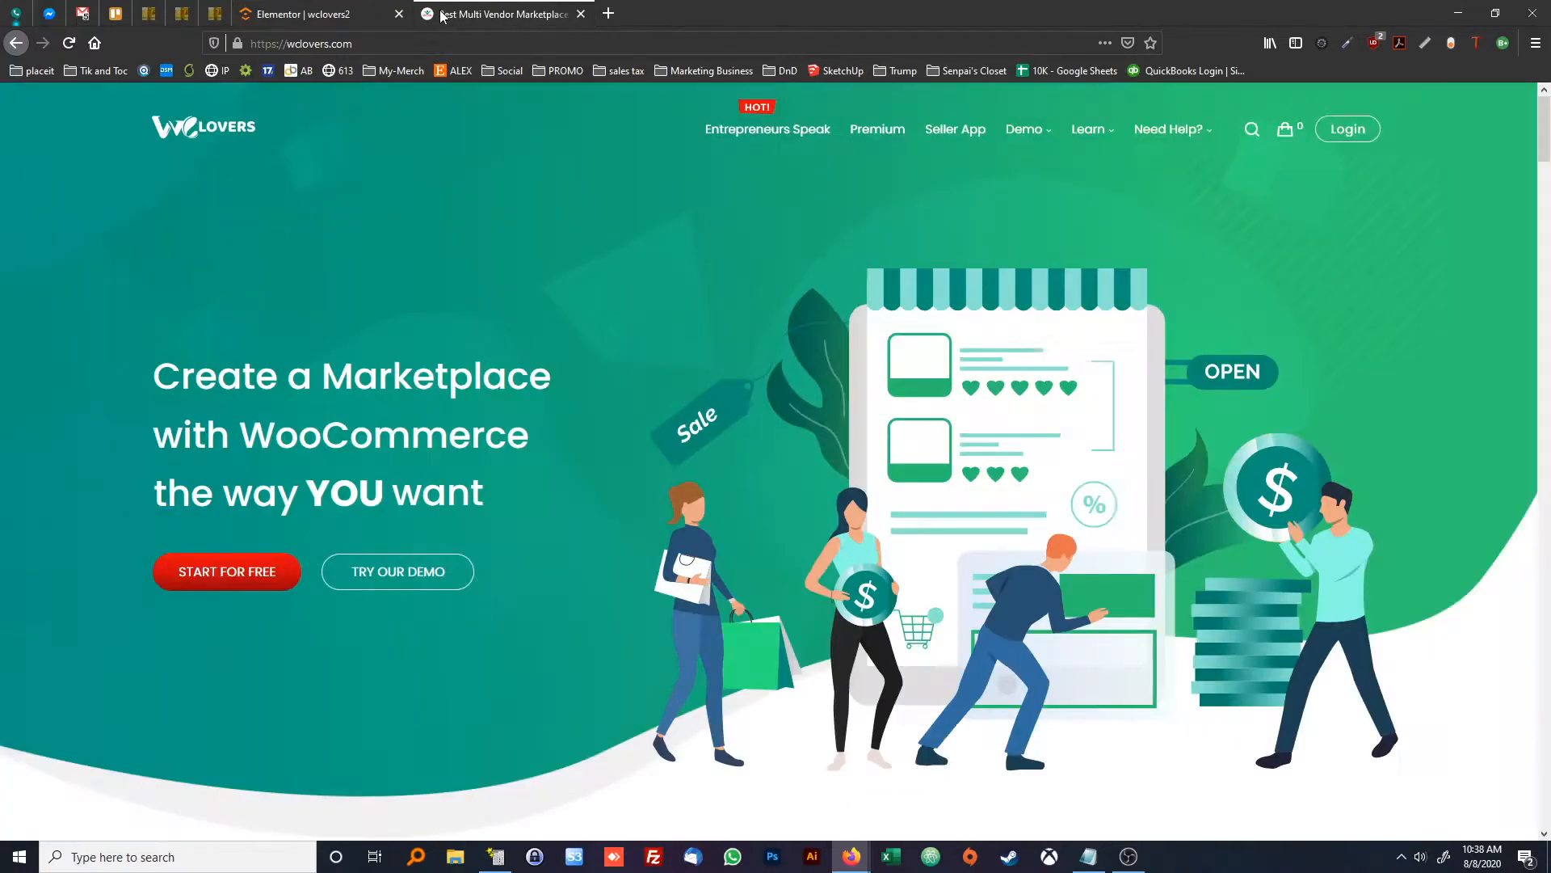
click(318, 16)
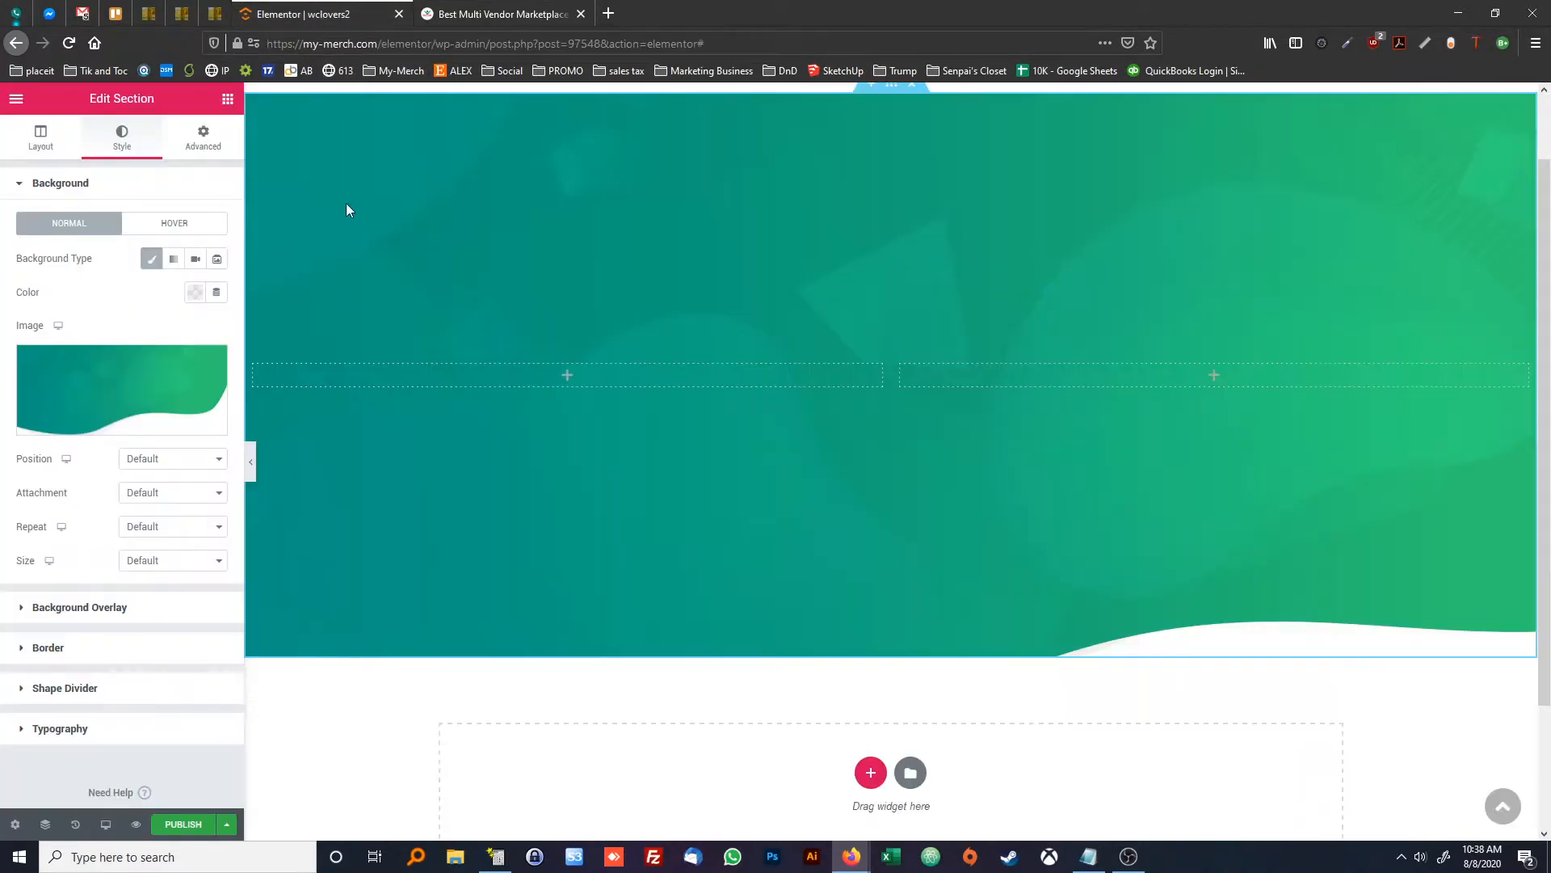
click(200, 460)
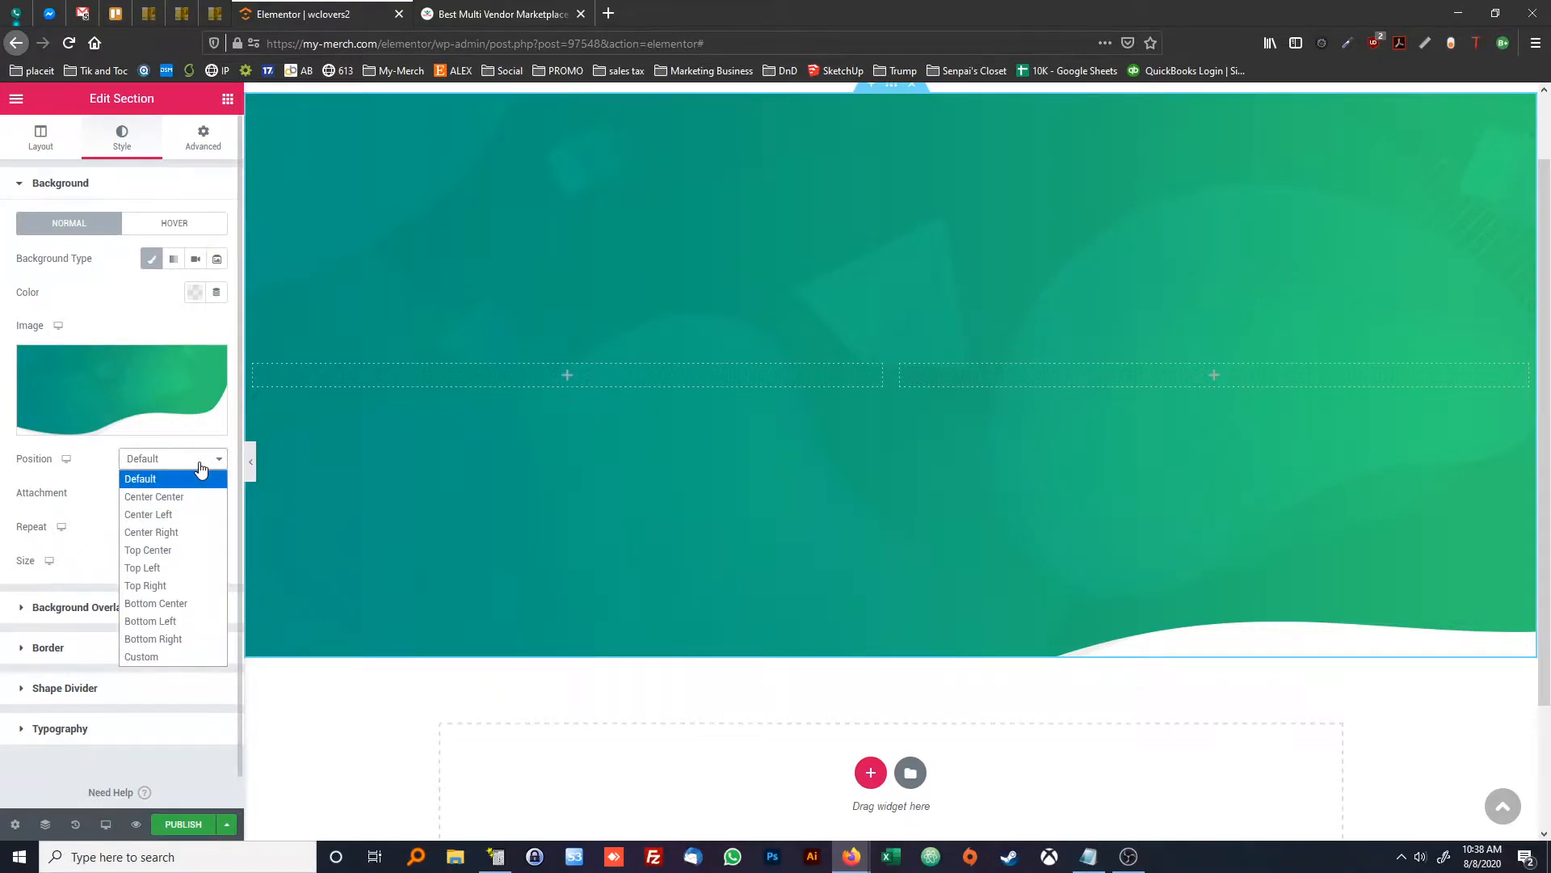
click(167, 609)
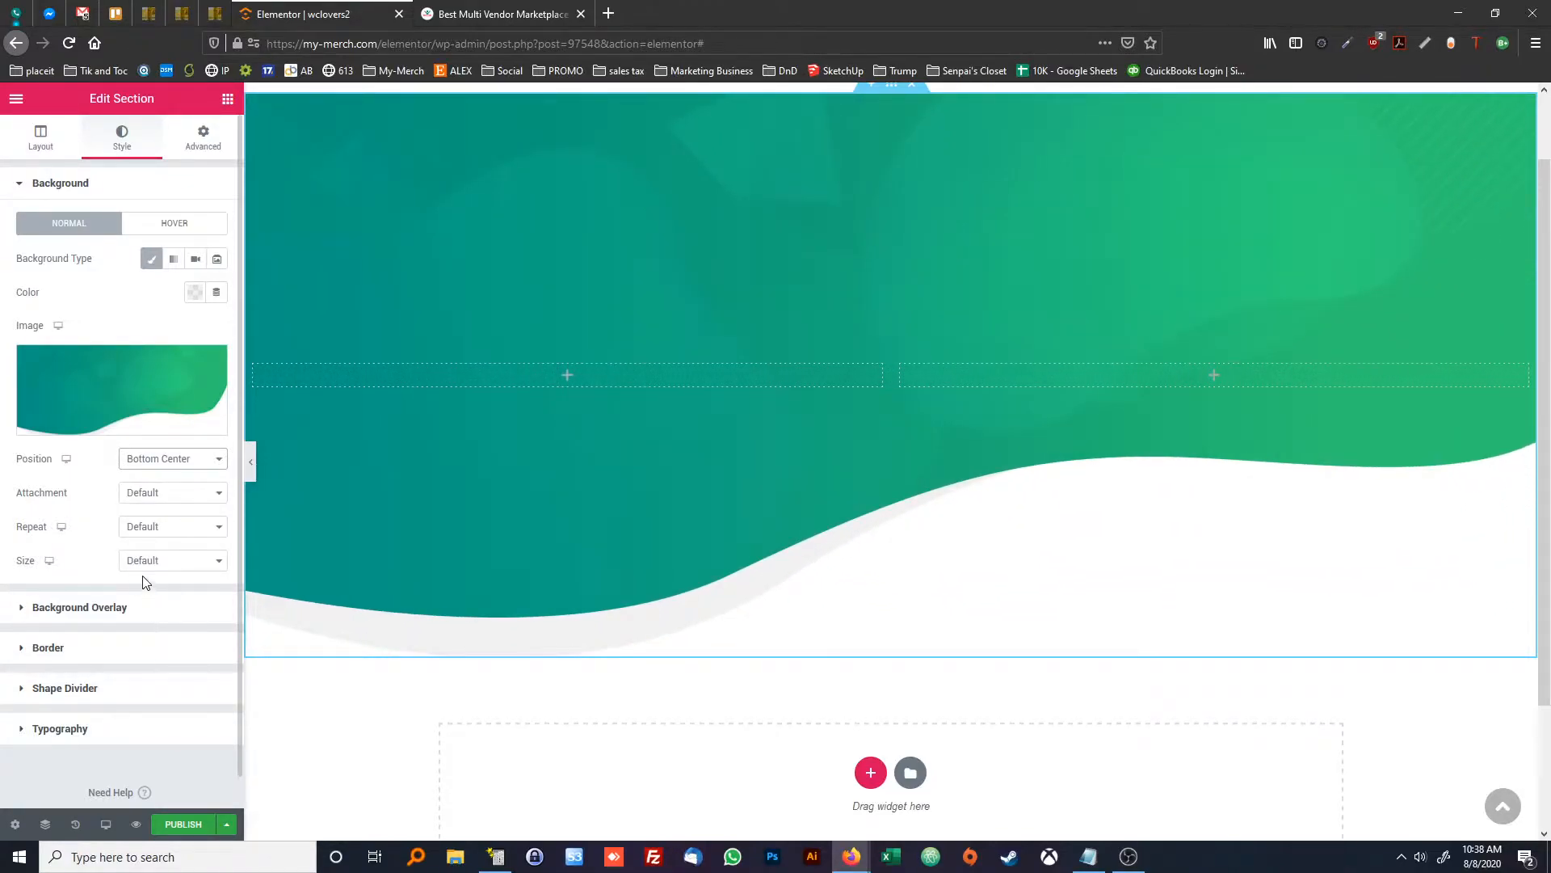
Try the Fixed attachment on the section's background image, check it by scrolling the page, and return the attachment to Default
click(136, 499)
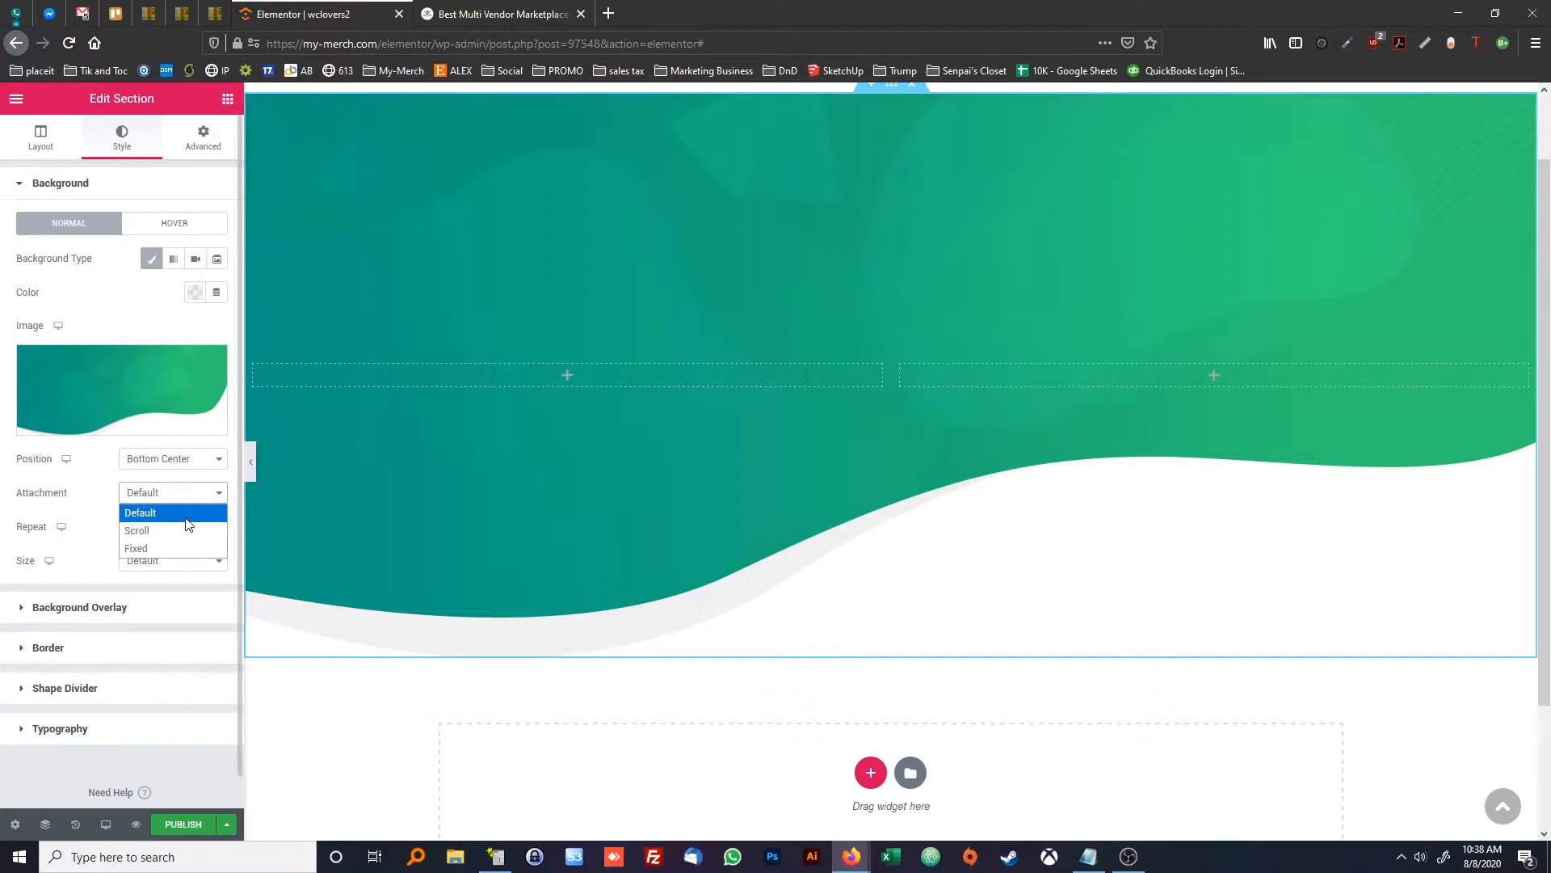
click(180, 548)
scroll(505, 549, down, 2)
scroll(511, 556, up, 3)
click(194, 493)
click(168, 511)
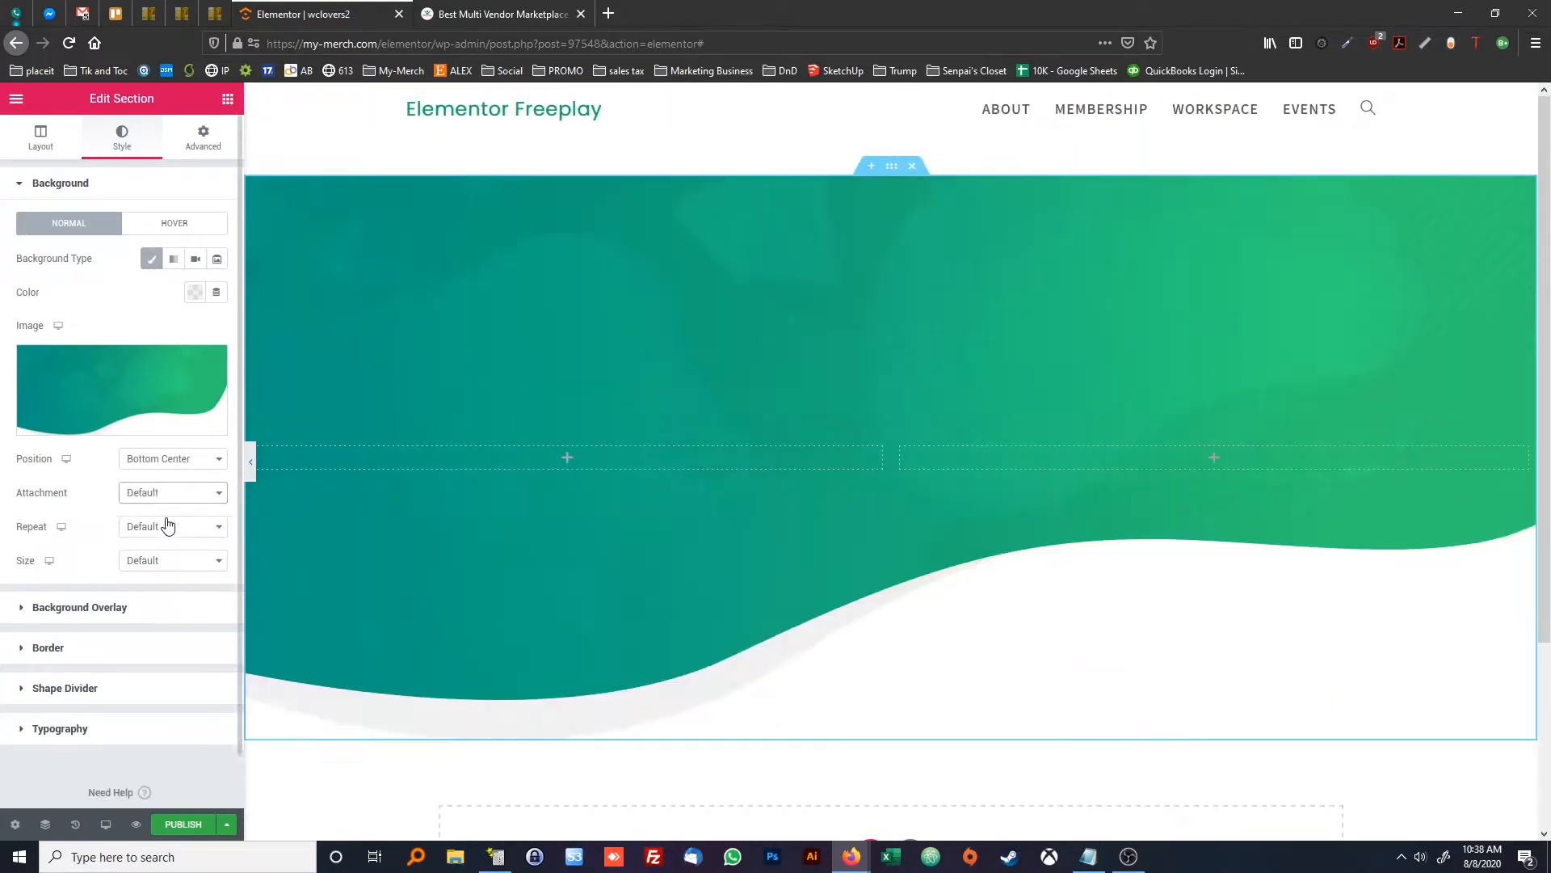
Set the section's background image to No-repeat with the size Cover
click(167, 530)
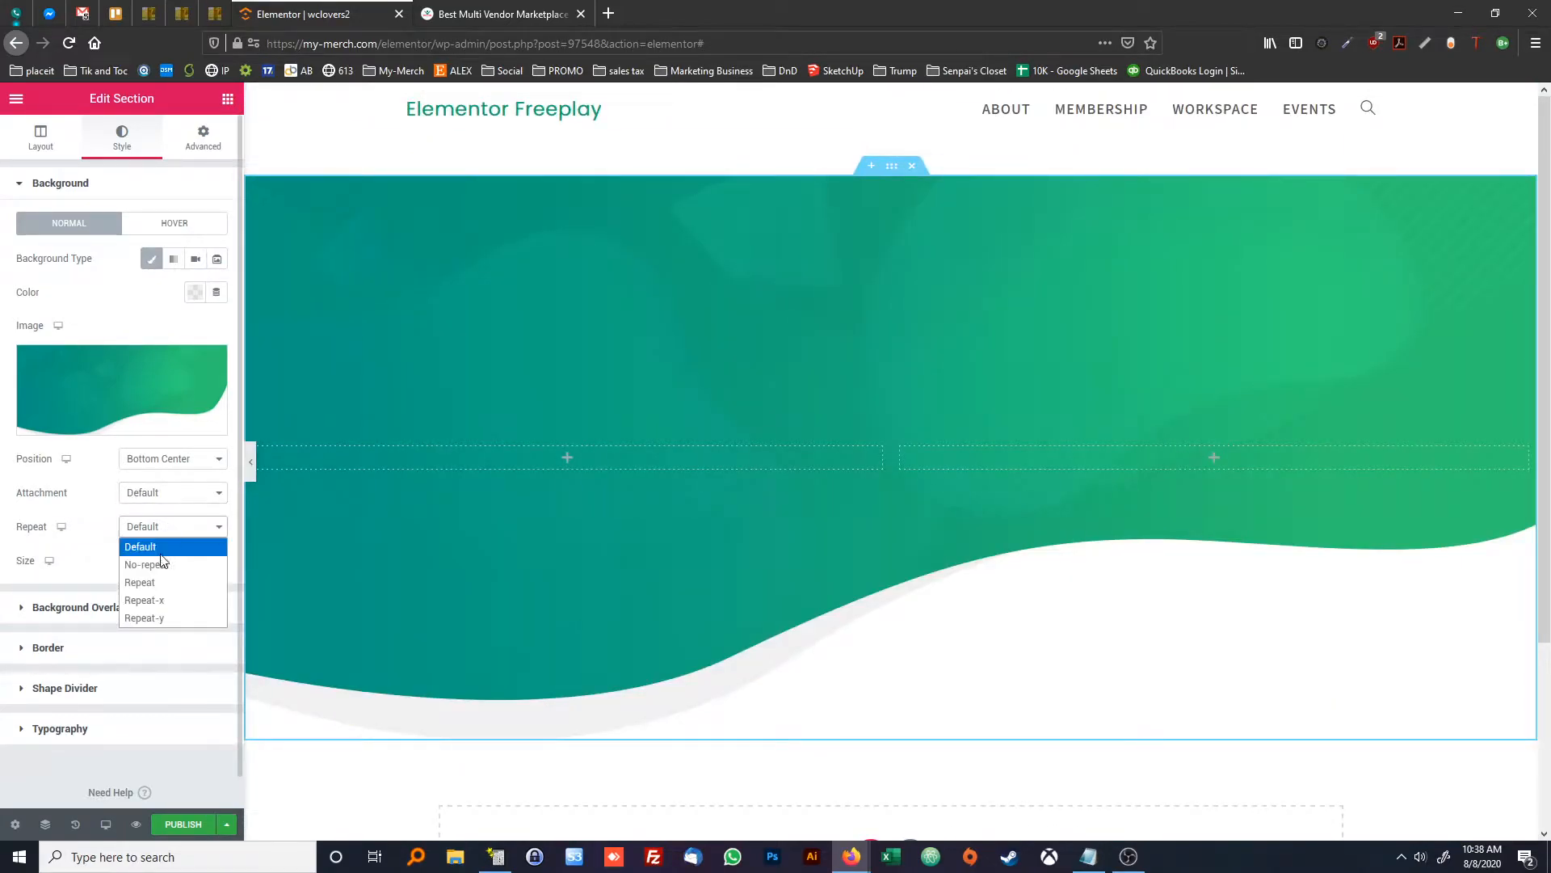
click(156, 565)
click(162, 566)
click(176, 618)
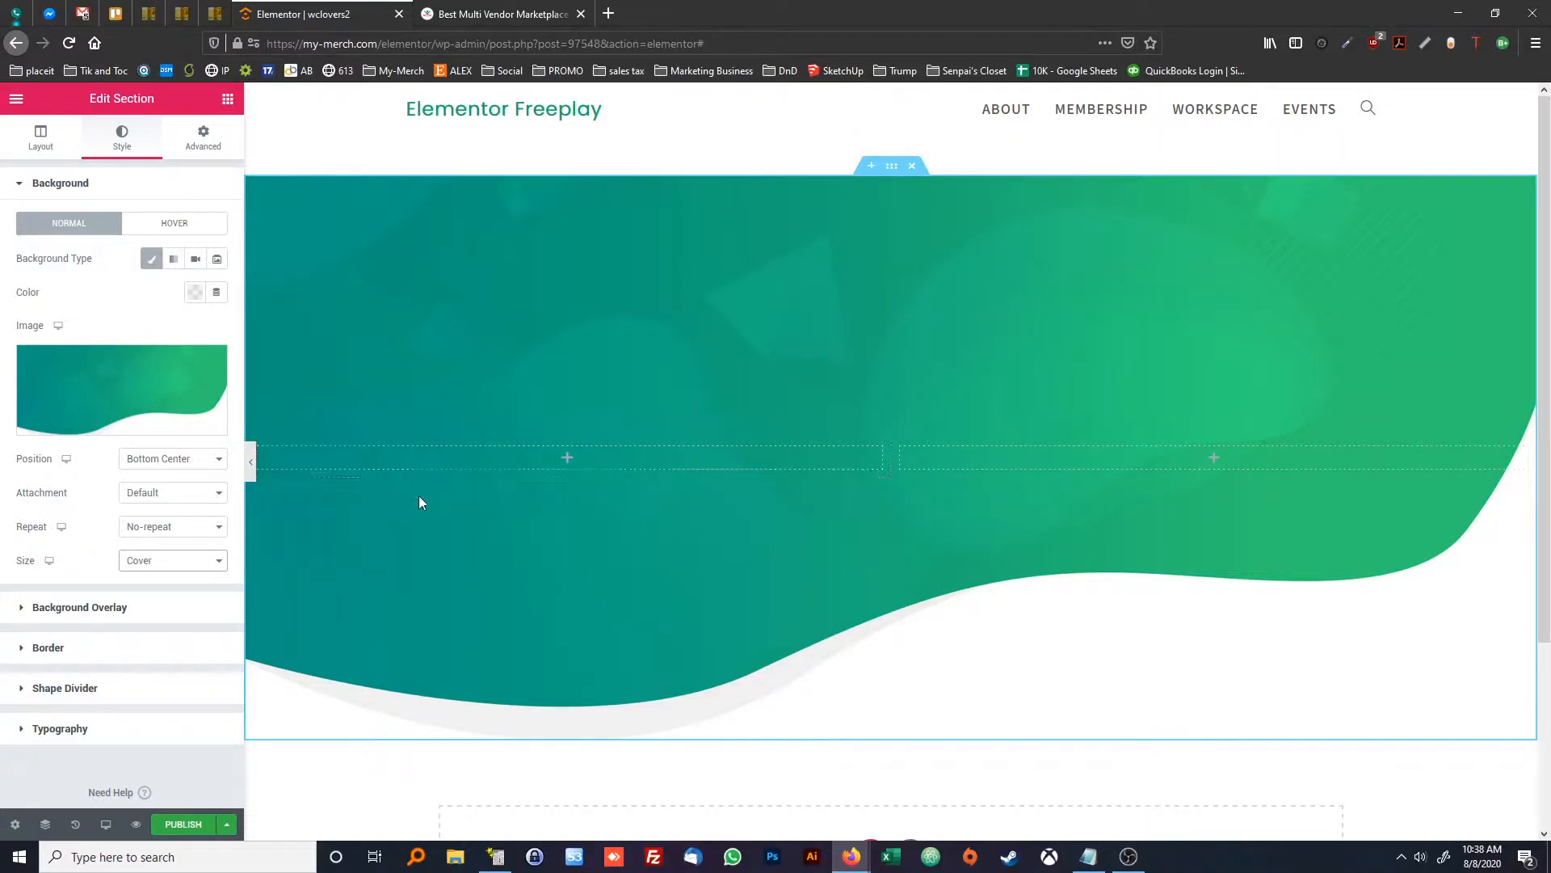
Try the Contain size on the section's background image and return the size to Cover
click(174, 560)
click(142, 634)
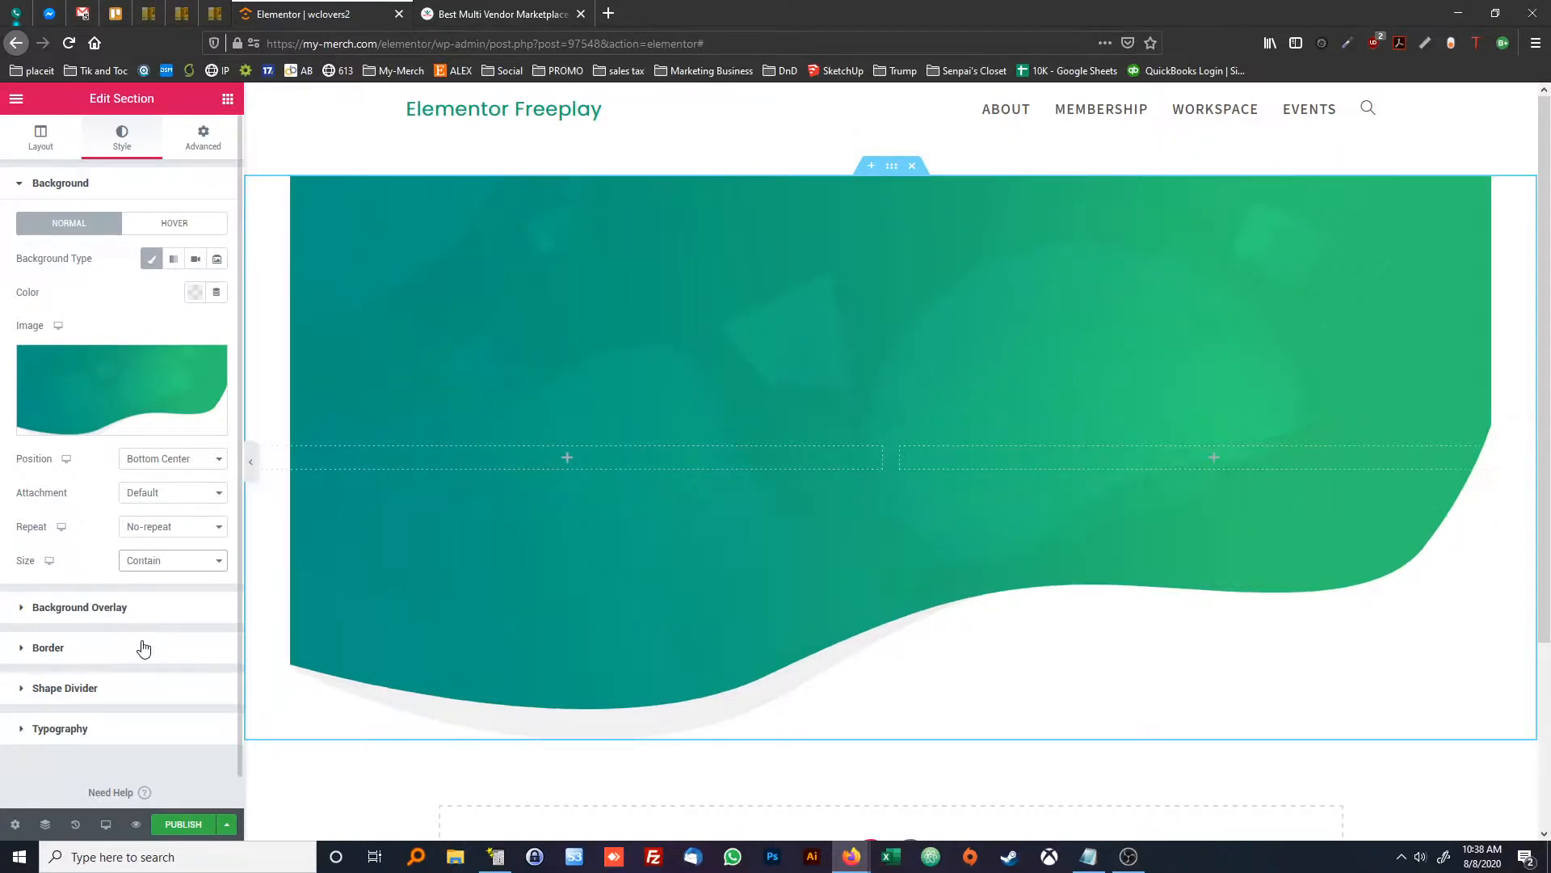
click(155, 566)
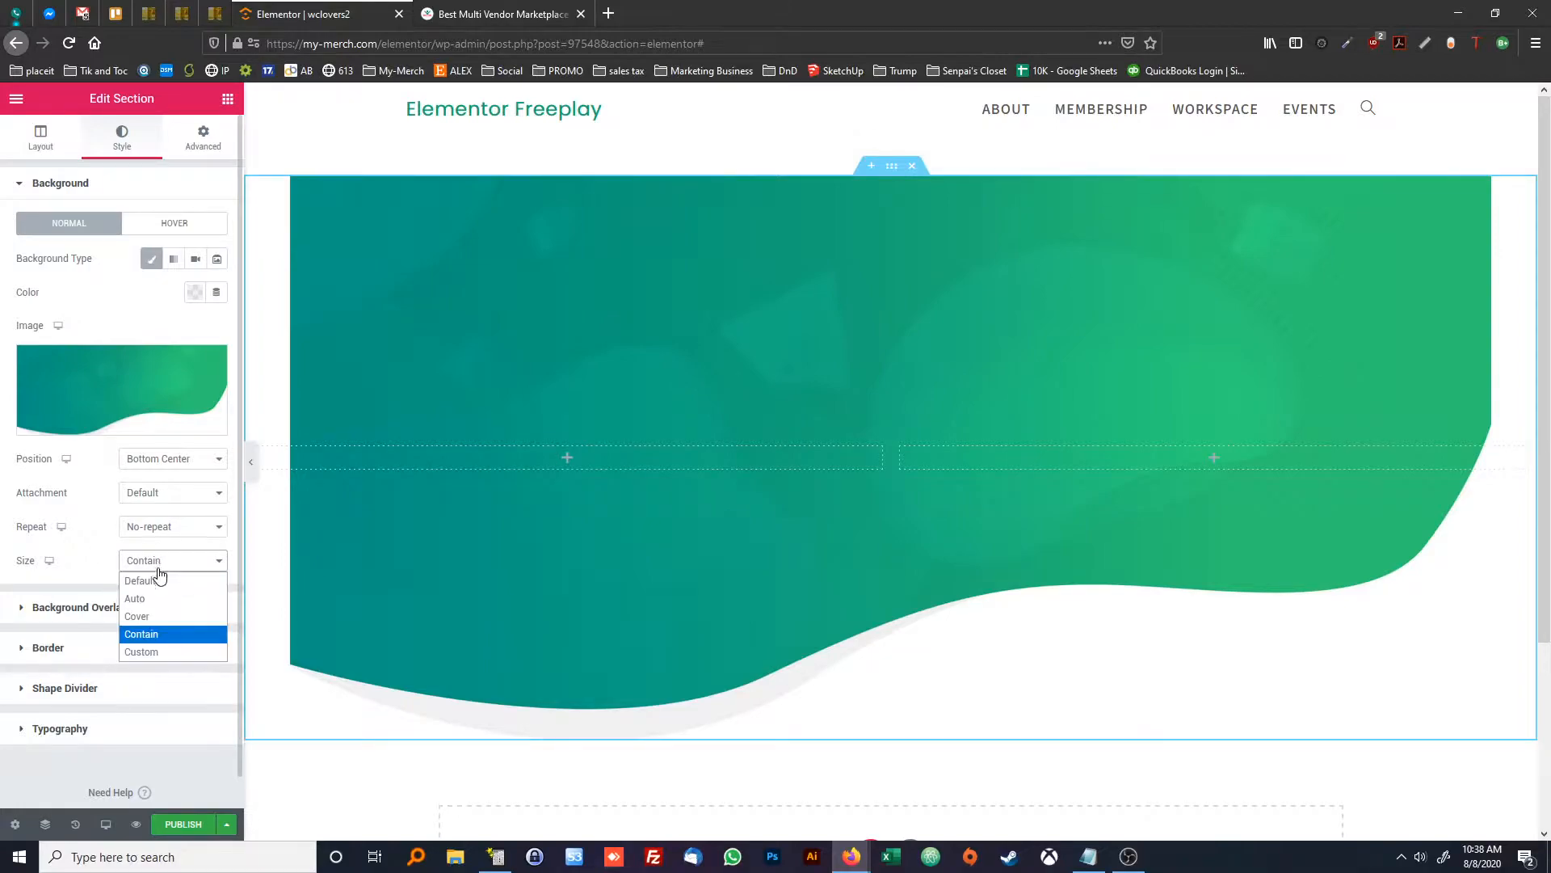
click(172, 617)
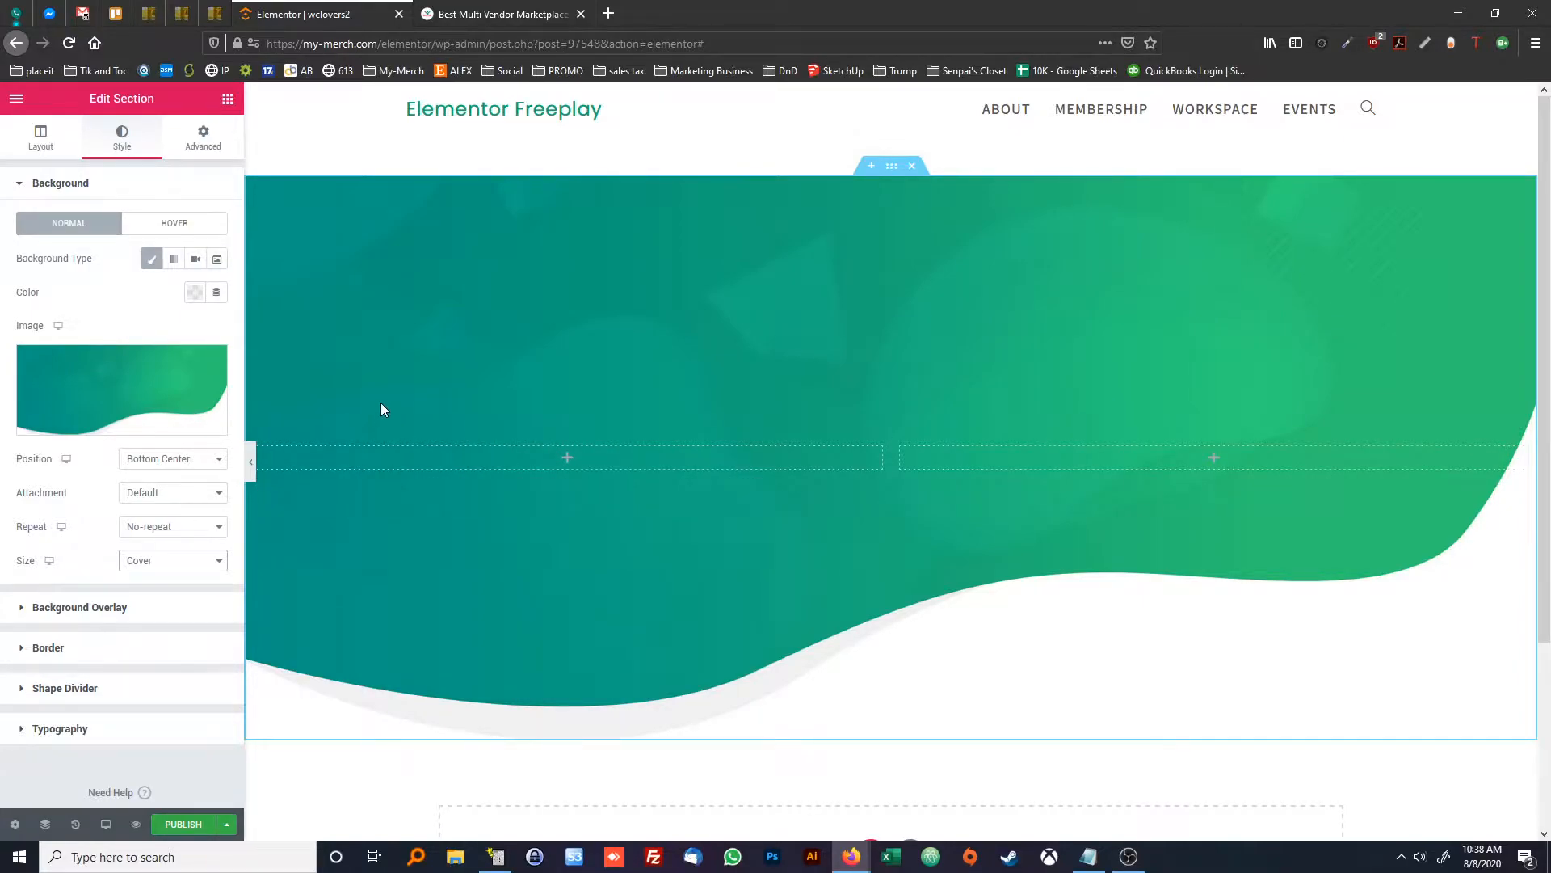
Add a Heading widget with two Button widgets below it in the hero section's first column, using the WCLovers hero as reference
click(483, 17)
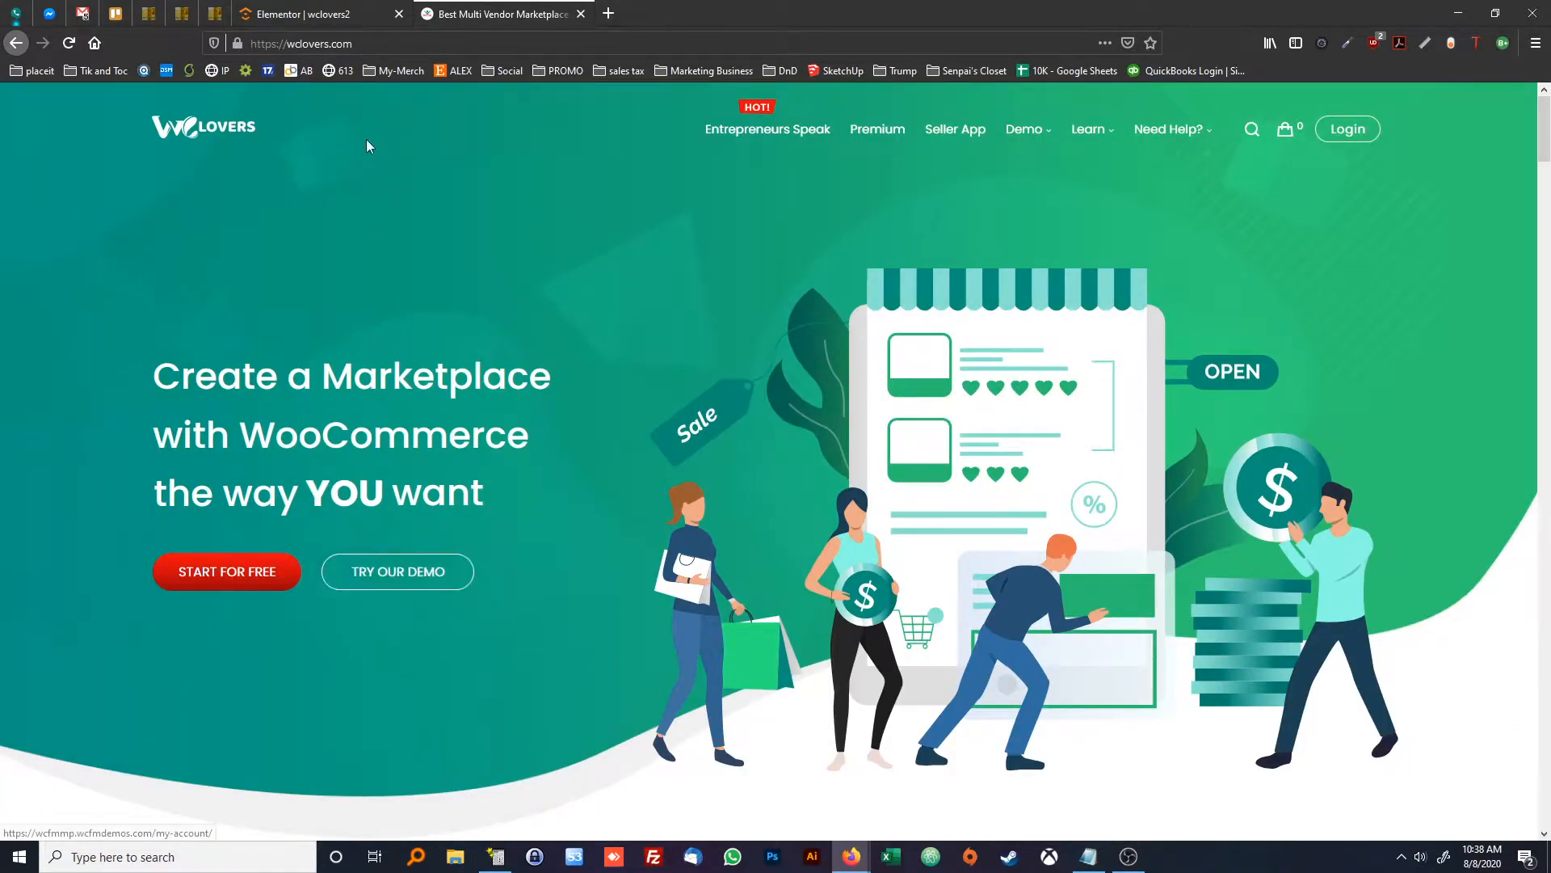
click(317, 23)
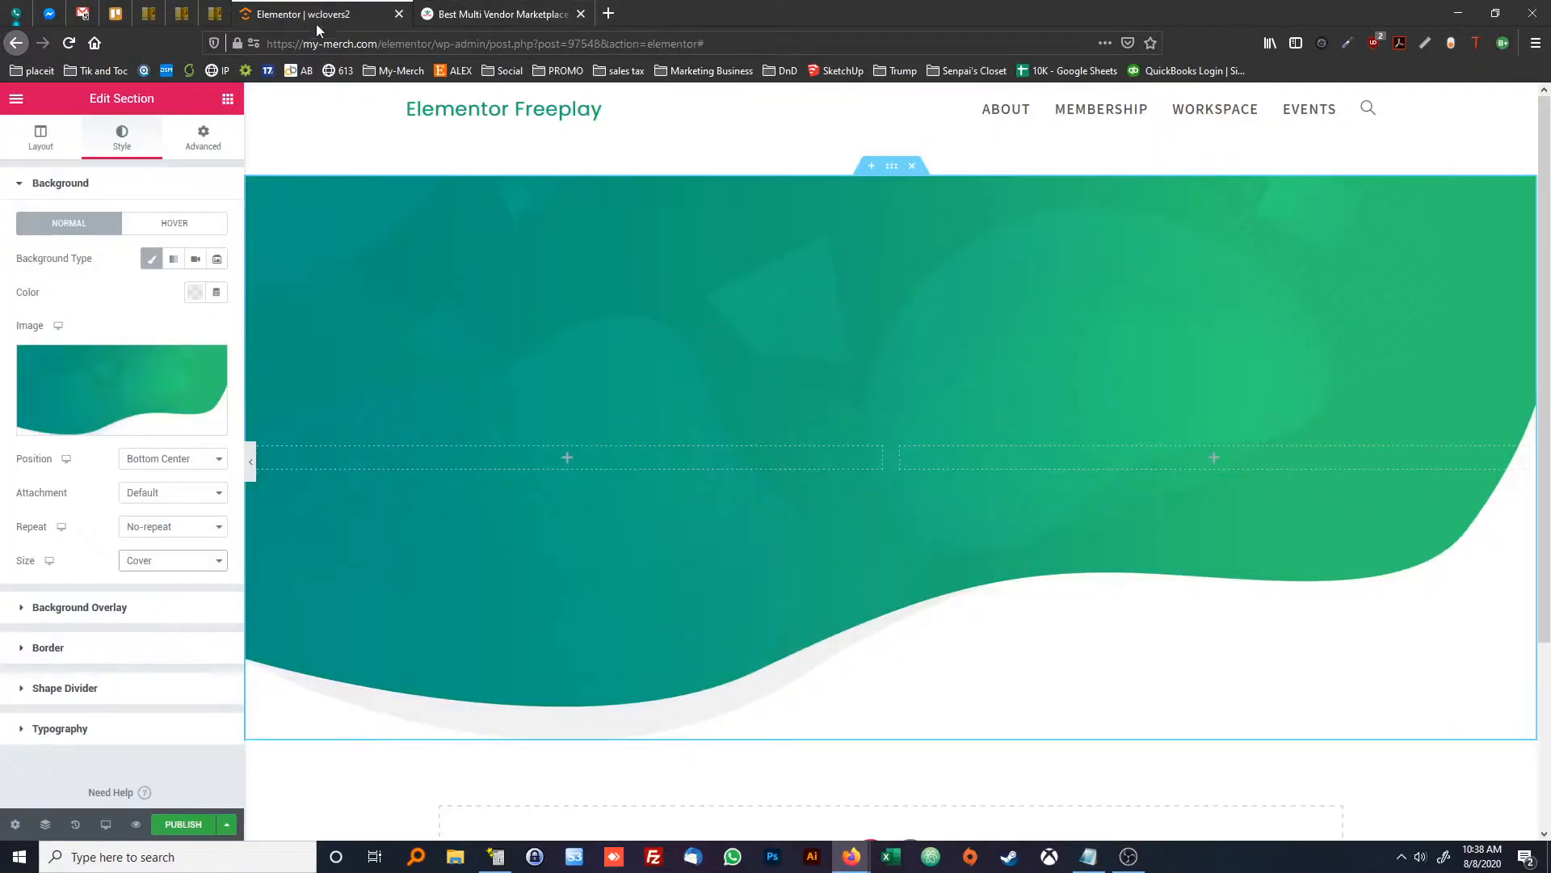
click(227, 100)
drag(183, 251, 564, 469)
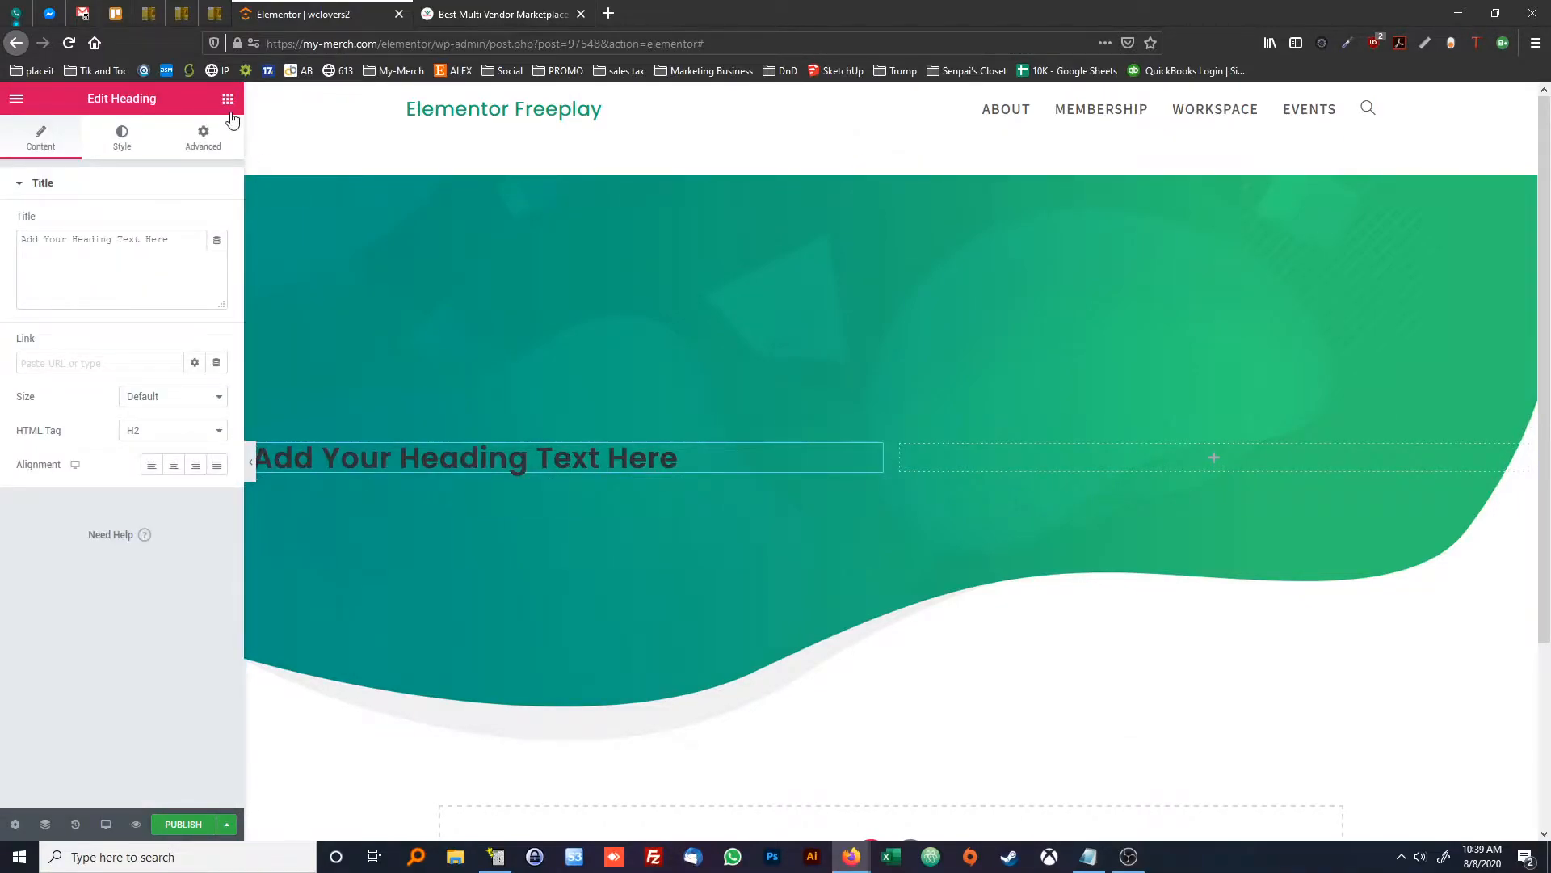
click(228, 99)
drag(181, 402, 336, 480)
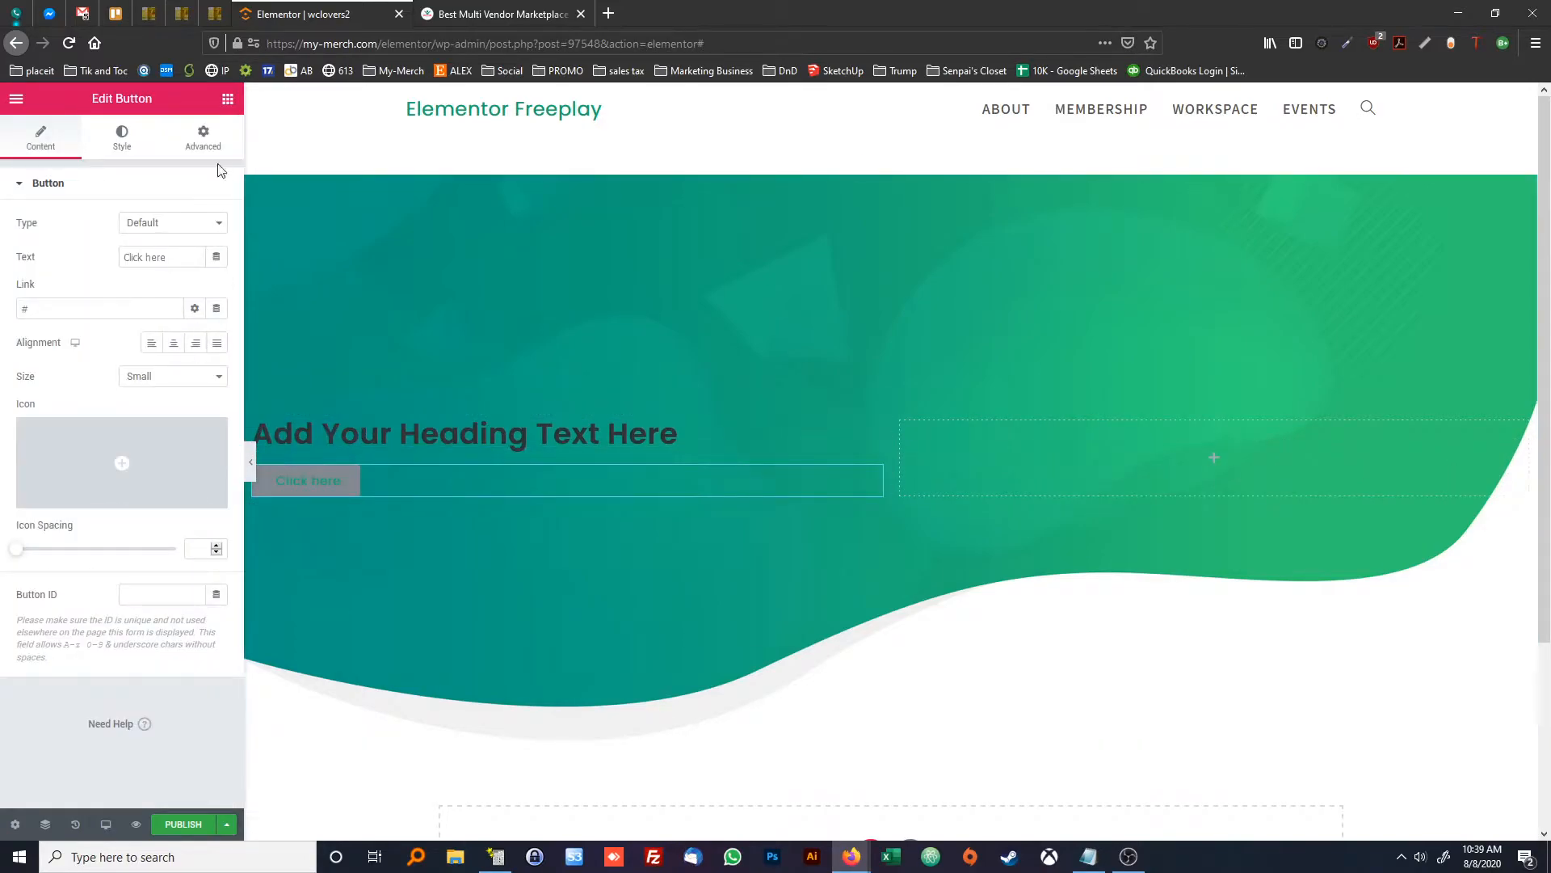
click(228, 98)
drag(180, 403, 313, 491)
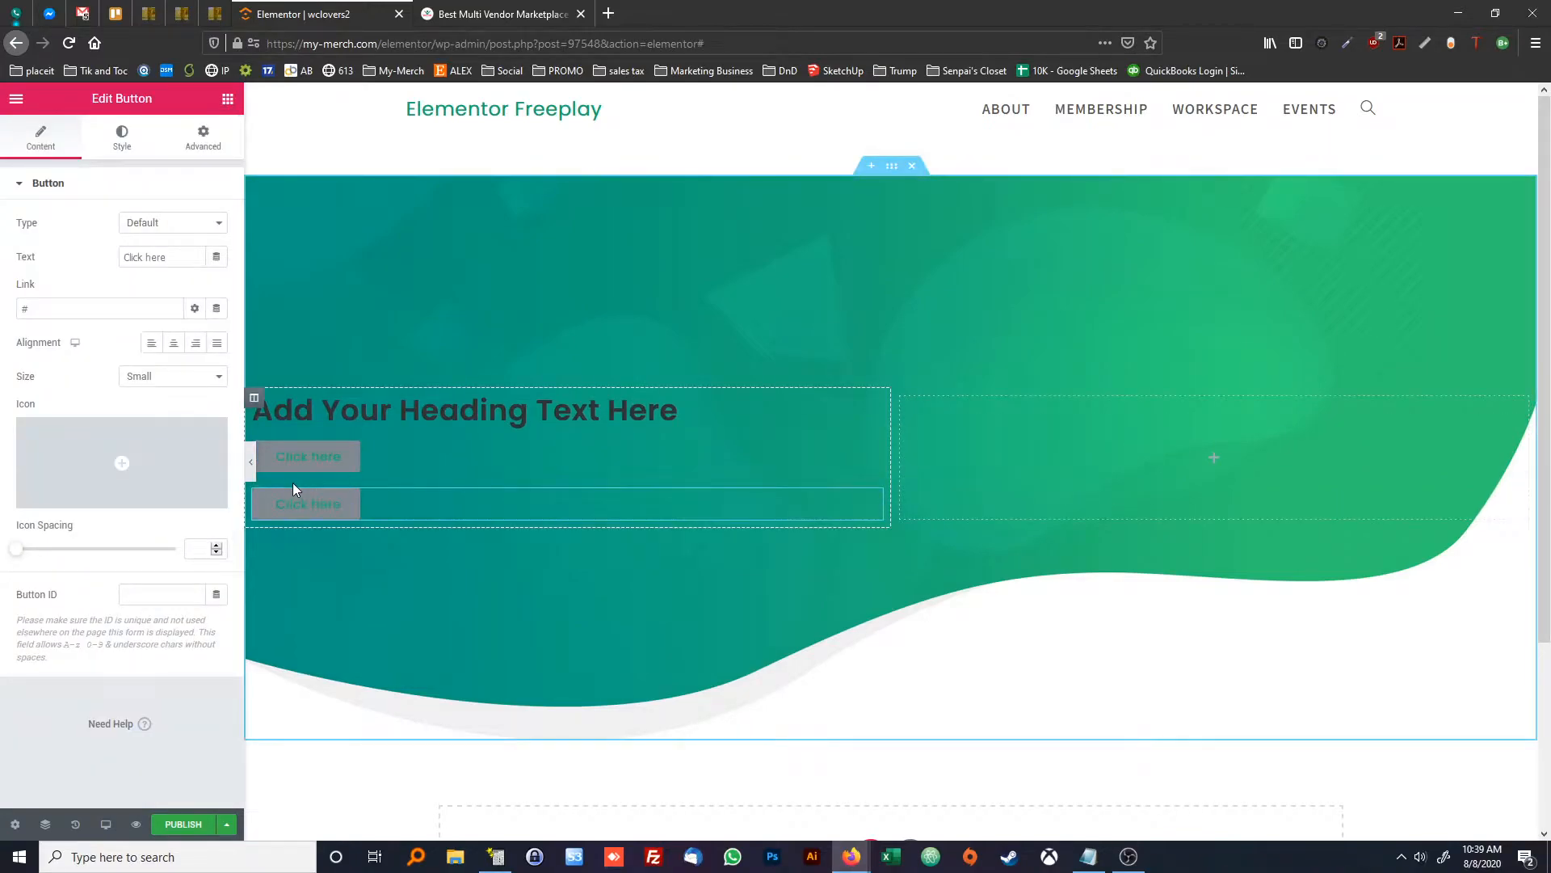
Replace the heading's title with "Create a Marketplace with Woocommerce the way YOU want", following the WCLovers hero text
click(477, 15)
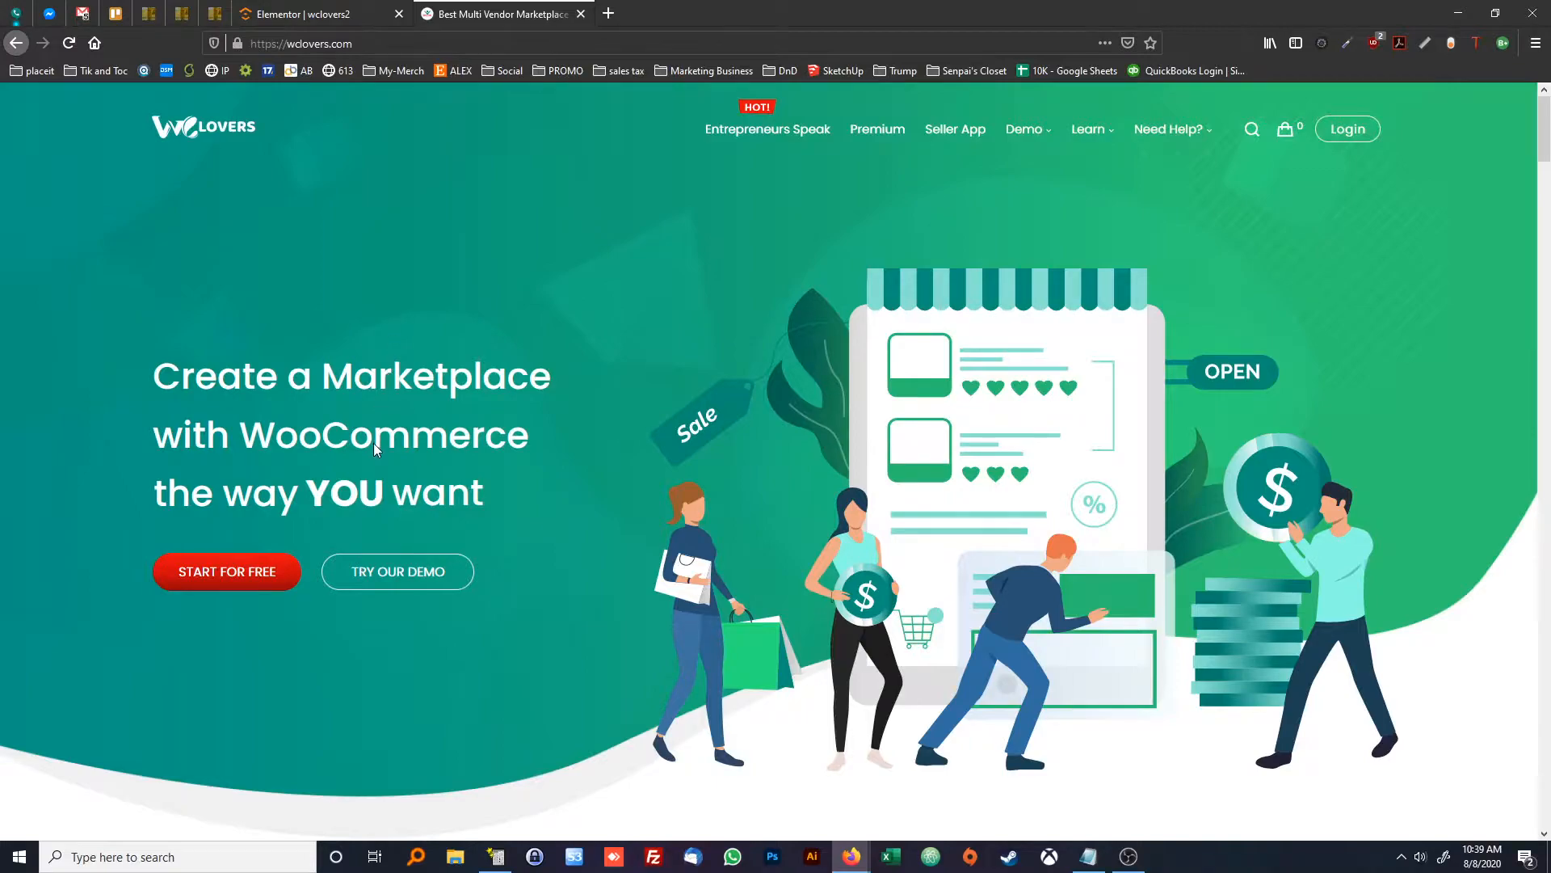
click(307, 14)
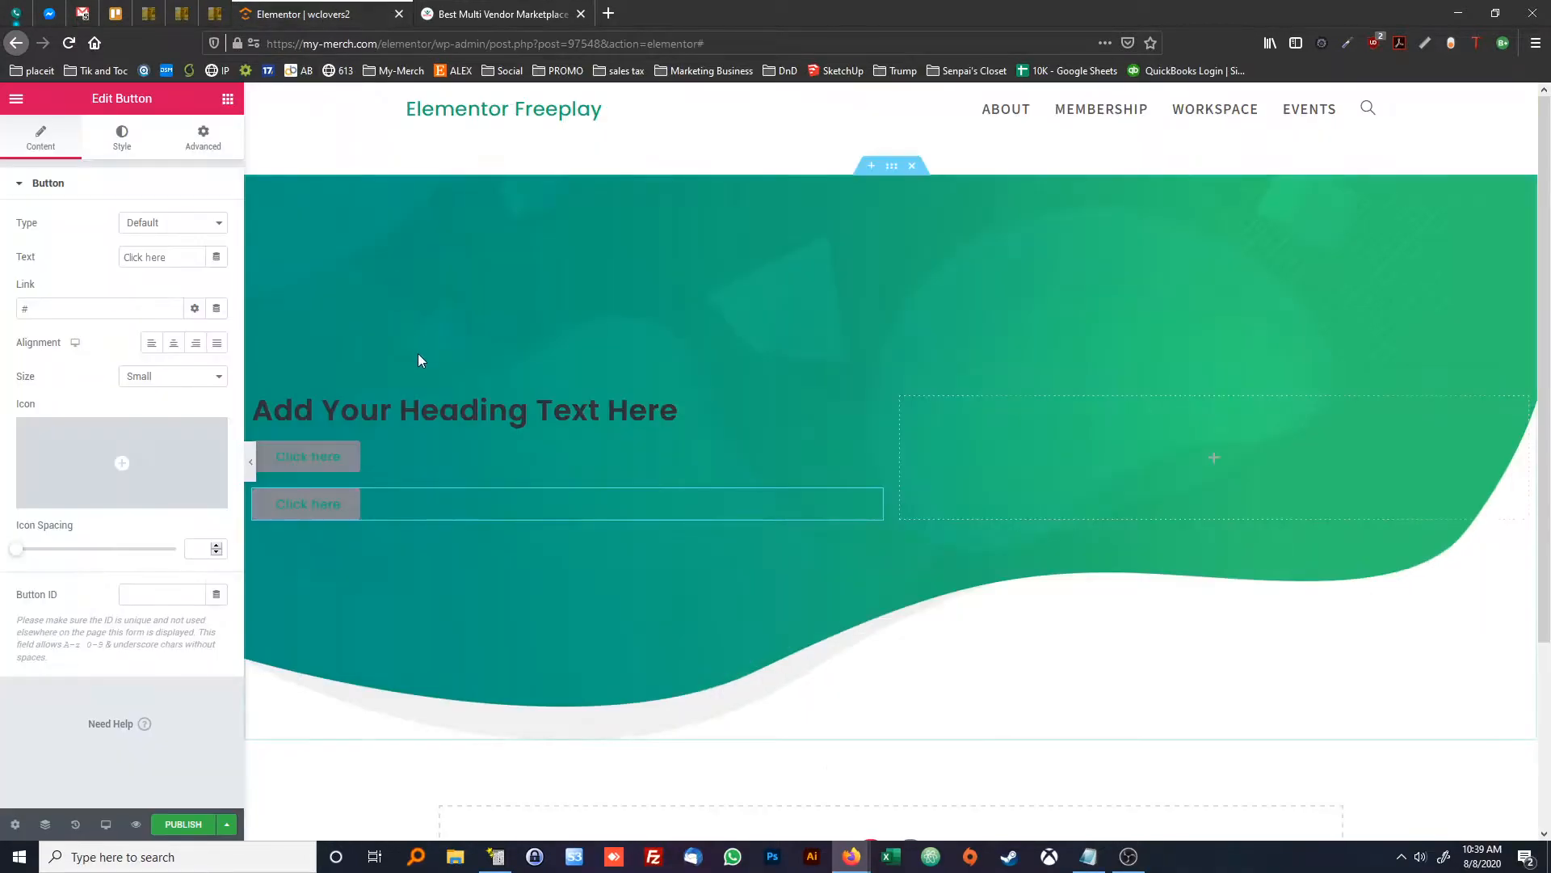
click(339, 409)
click(129, 267)
key(ctrl+a)
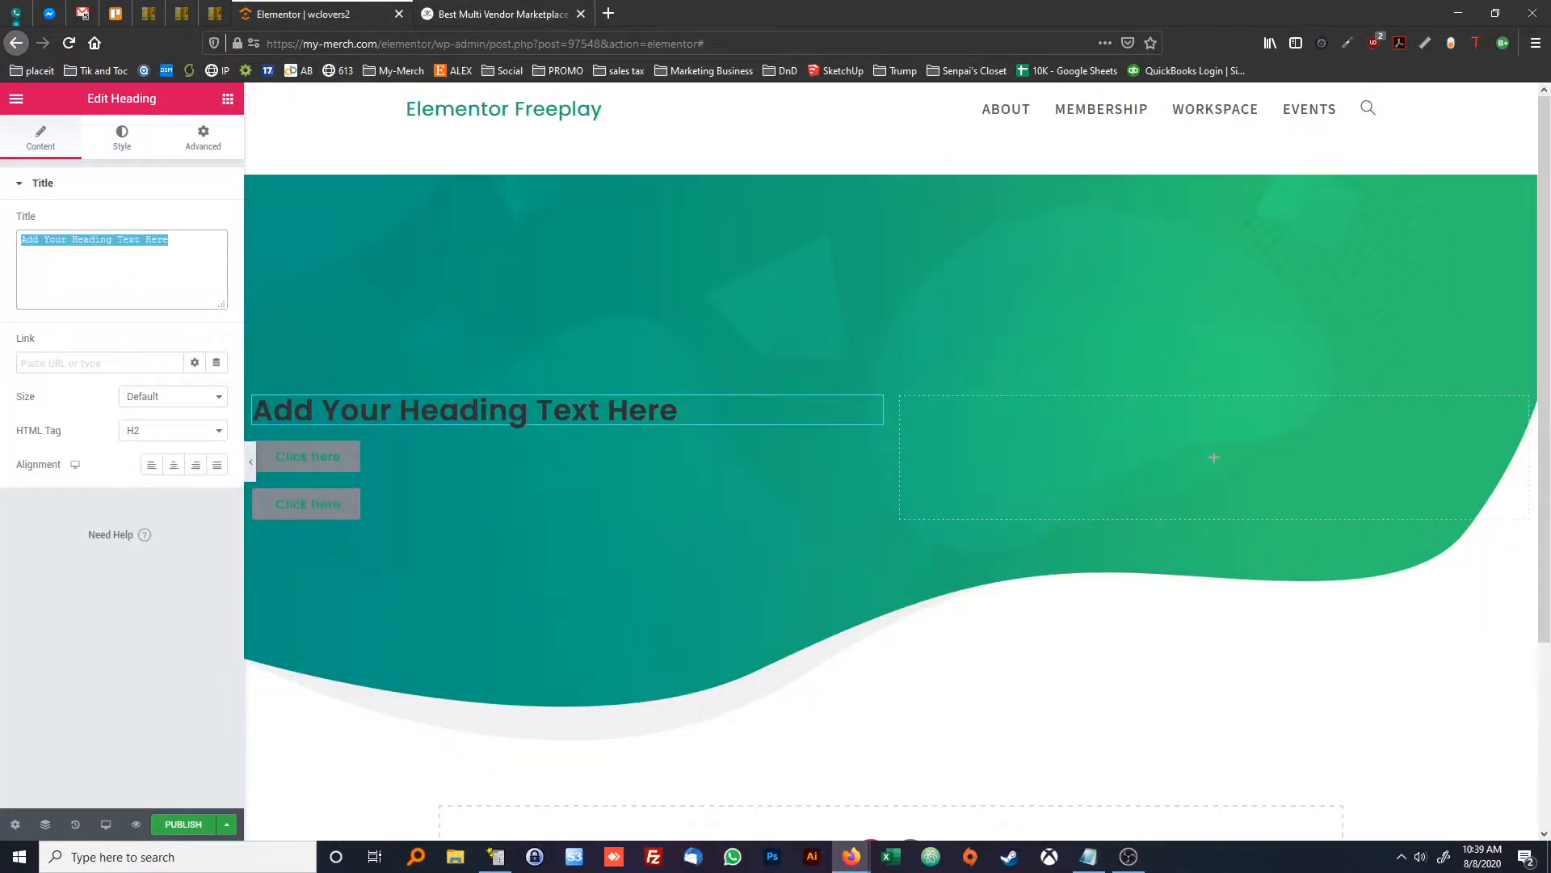
text(Crt)
key(BackSpace)
key(BackSpace)
text(reate a Marketplace with Woocommerce the way YOU want)
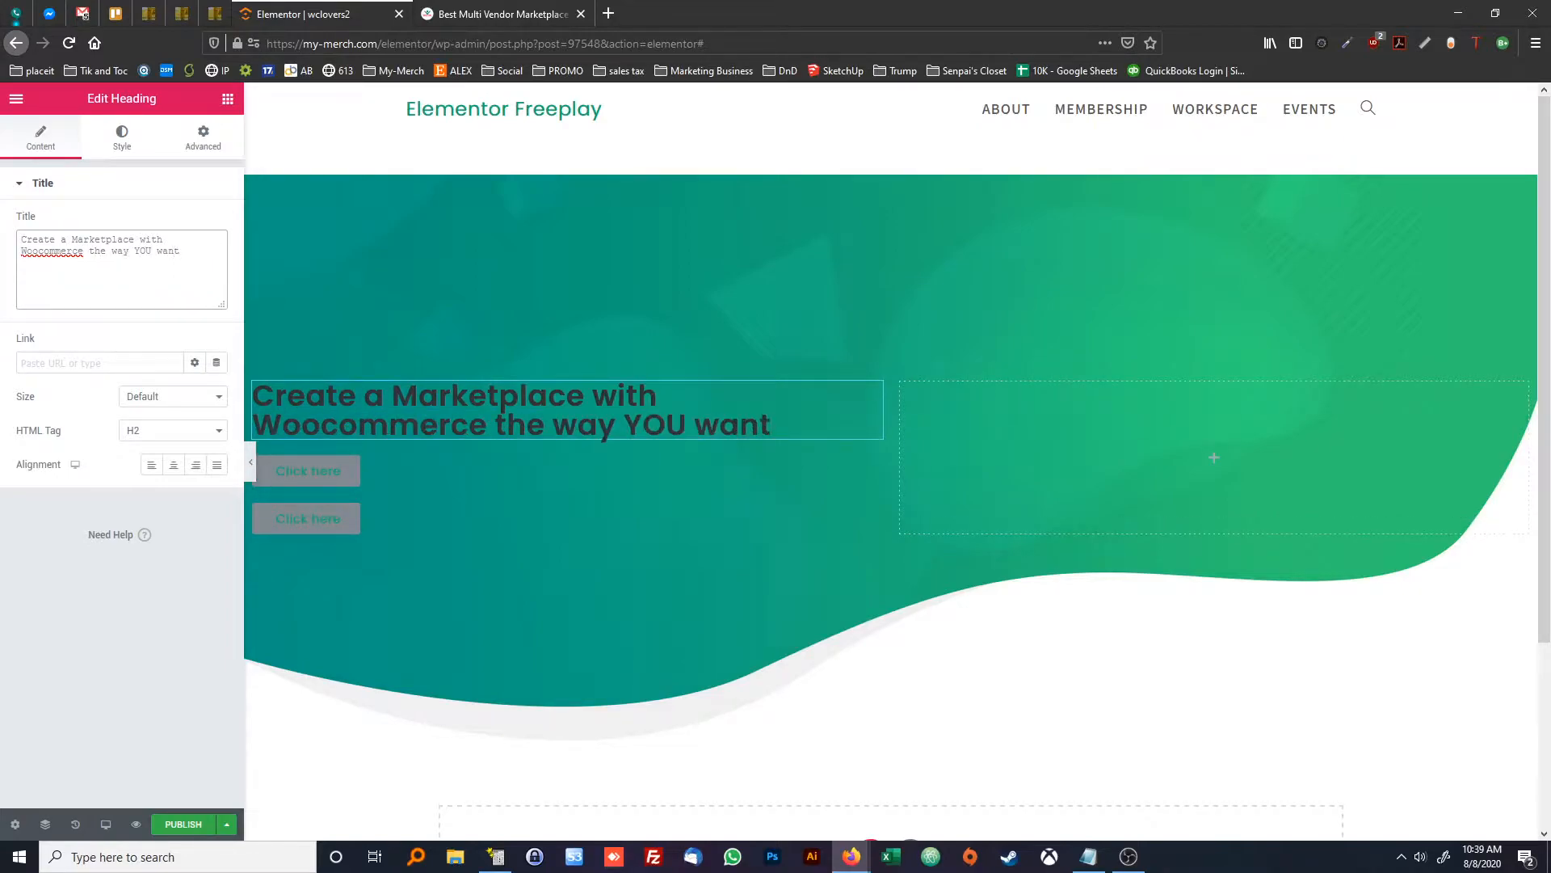
Check the WCLovers hero heading's appearance and set the heading's text color to white, #FFFFFF
click(472, 16)
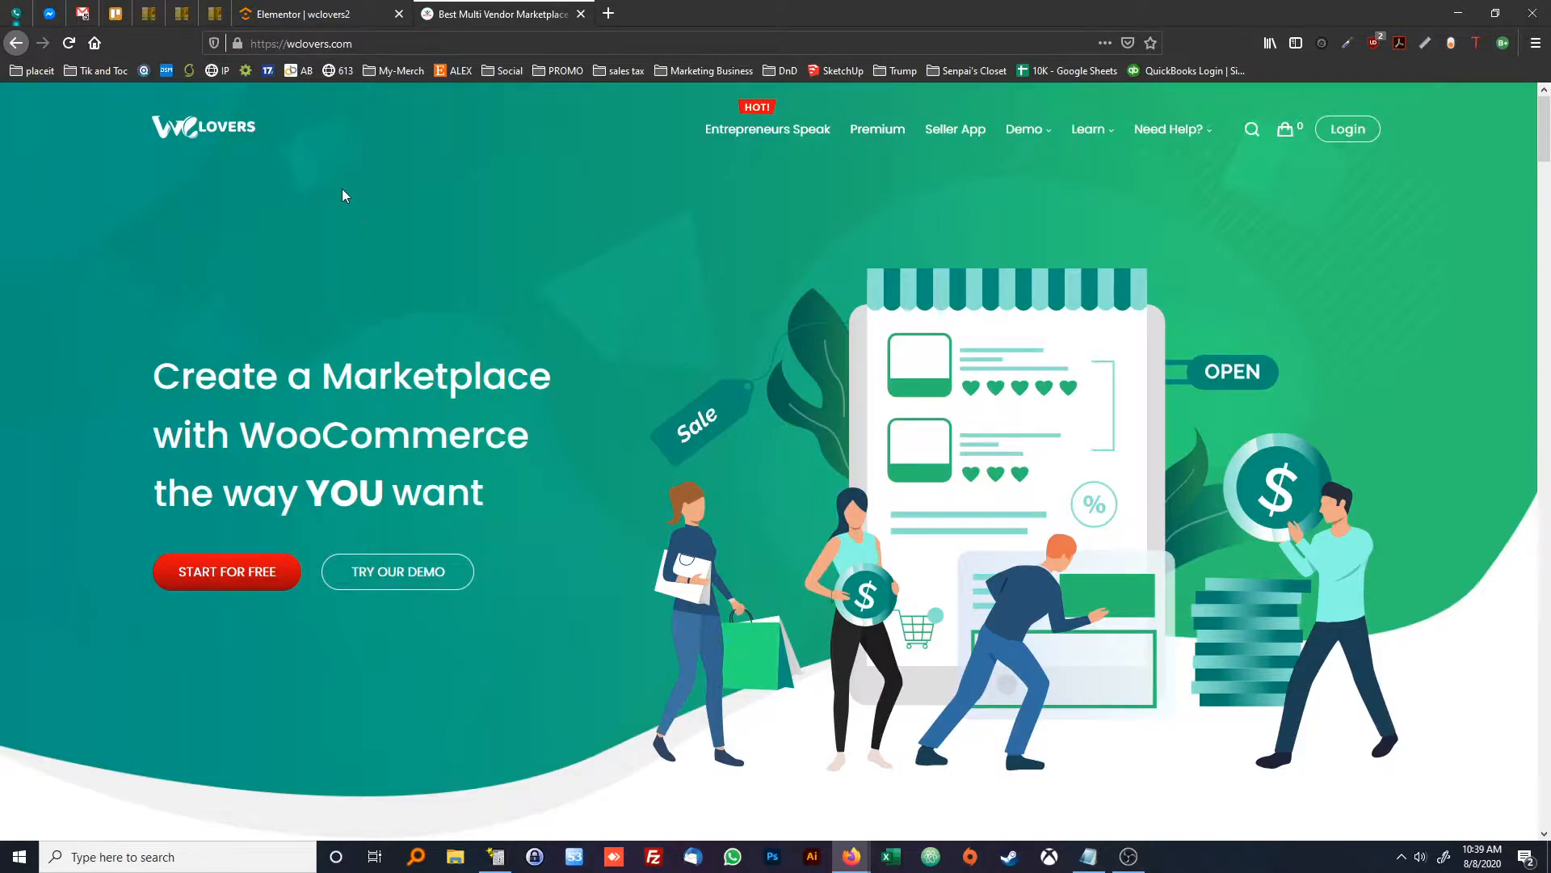
click(337, 17)
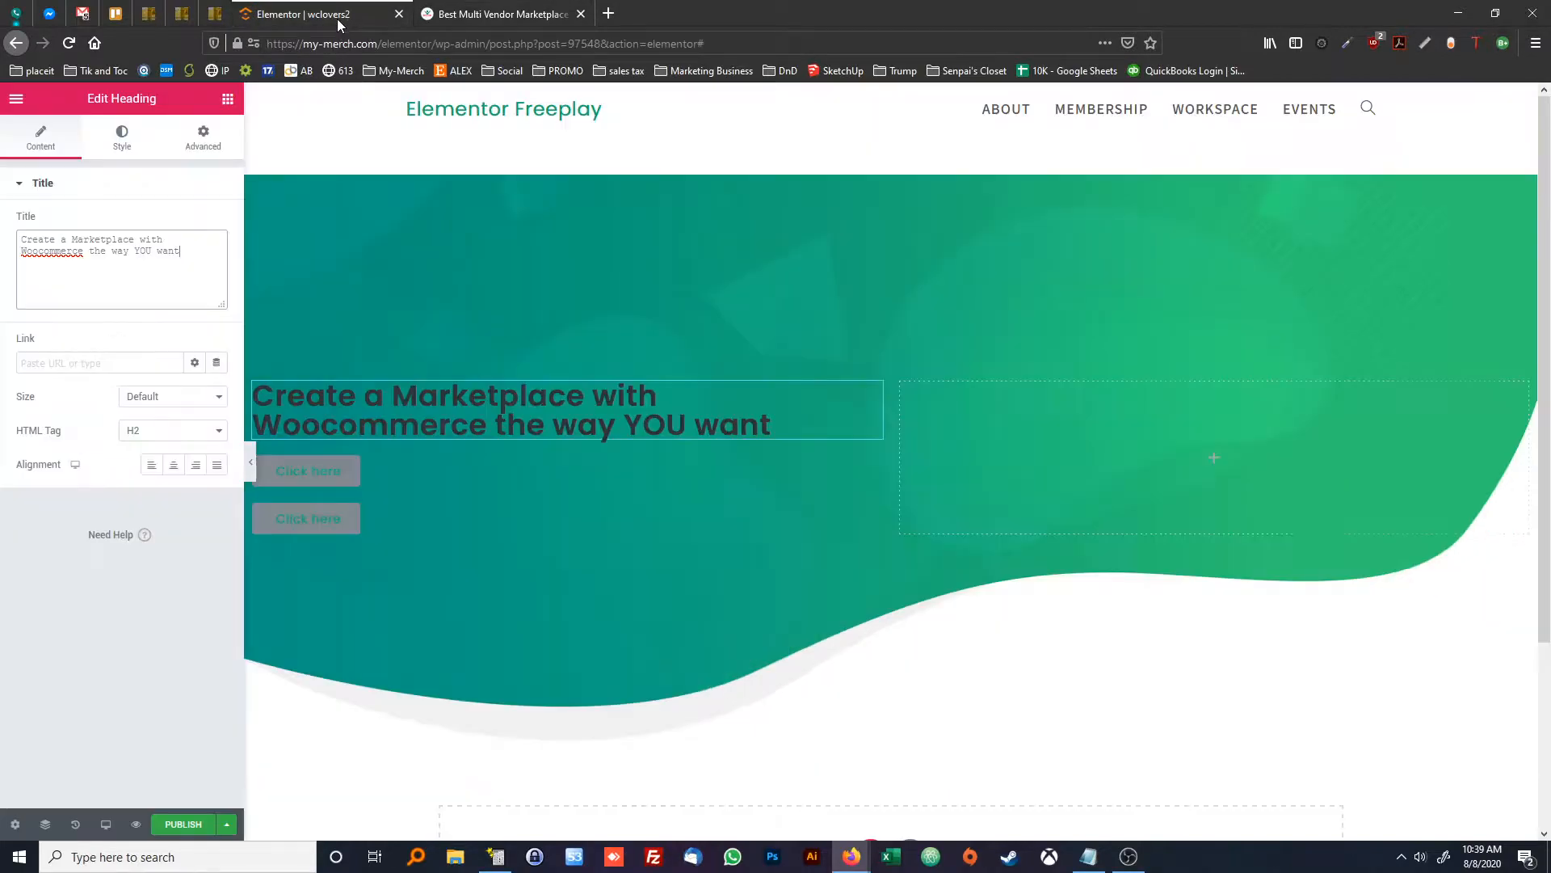
click(122, 139)
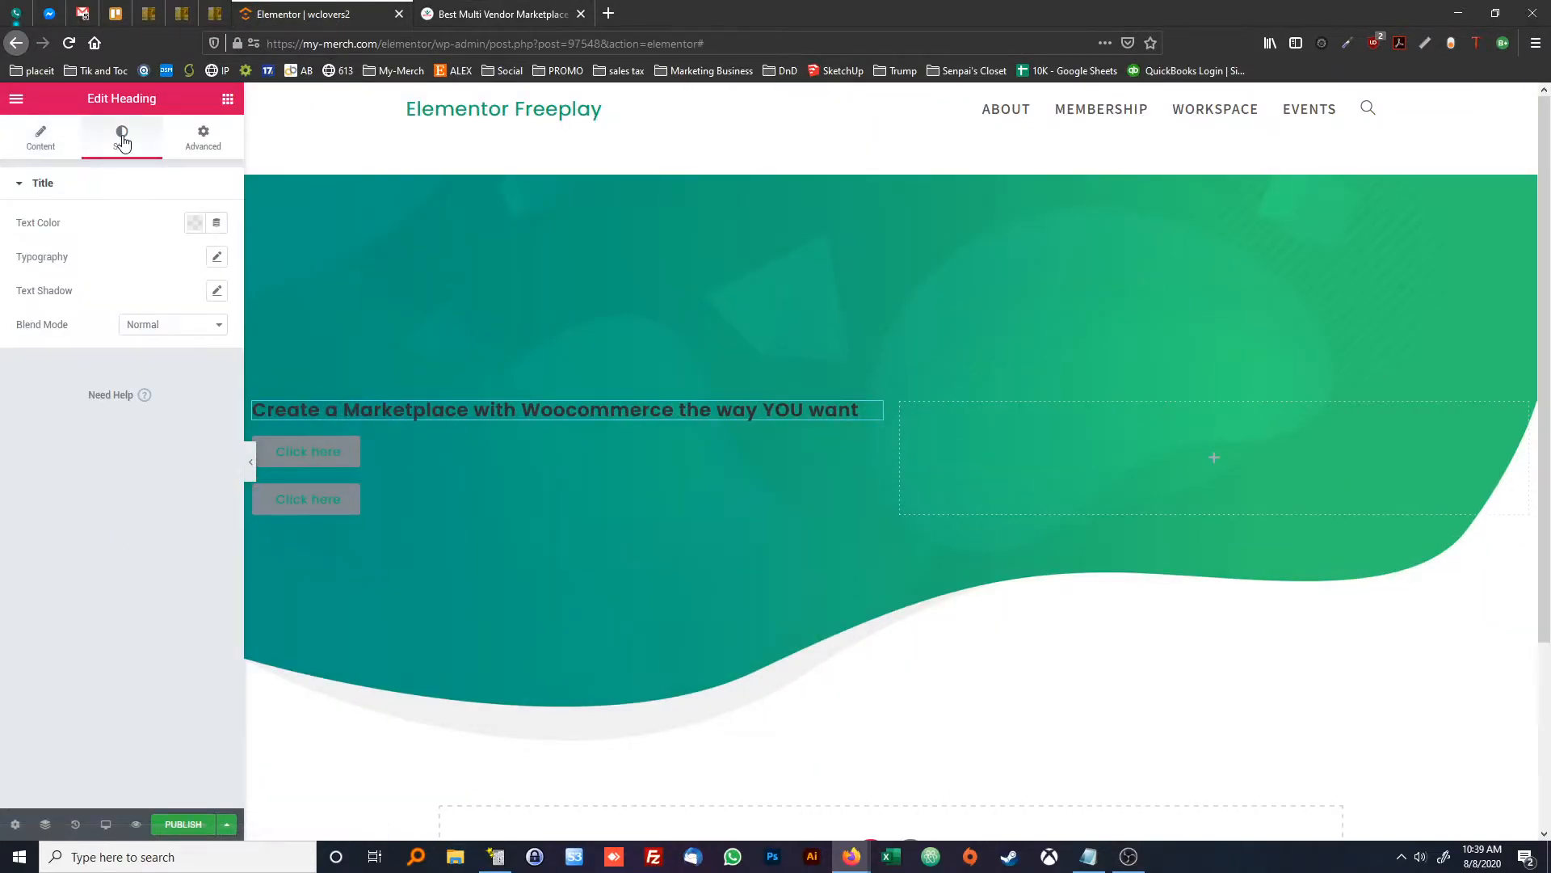
click(196, 223)
click(265, 261)
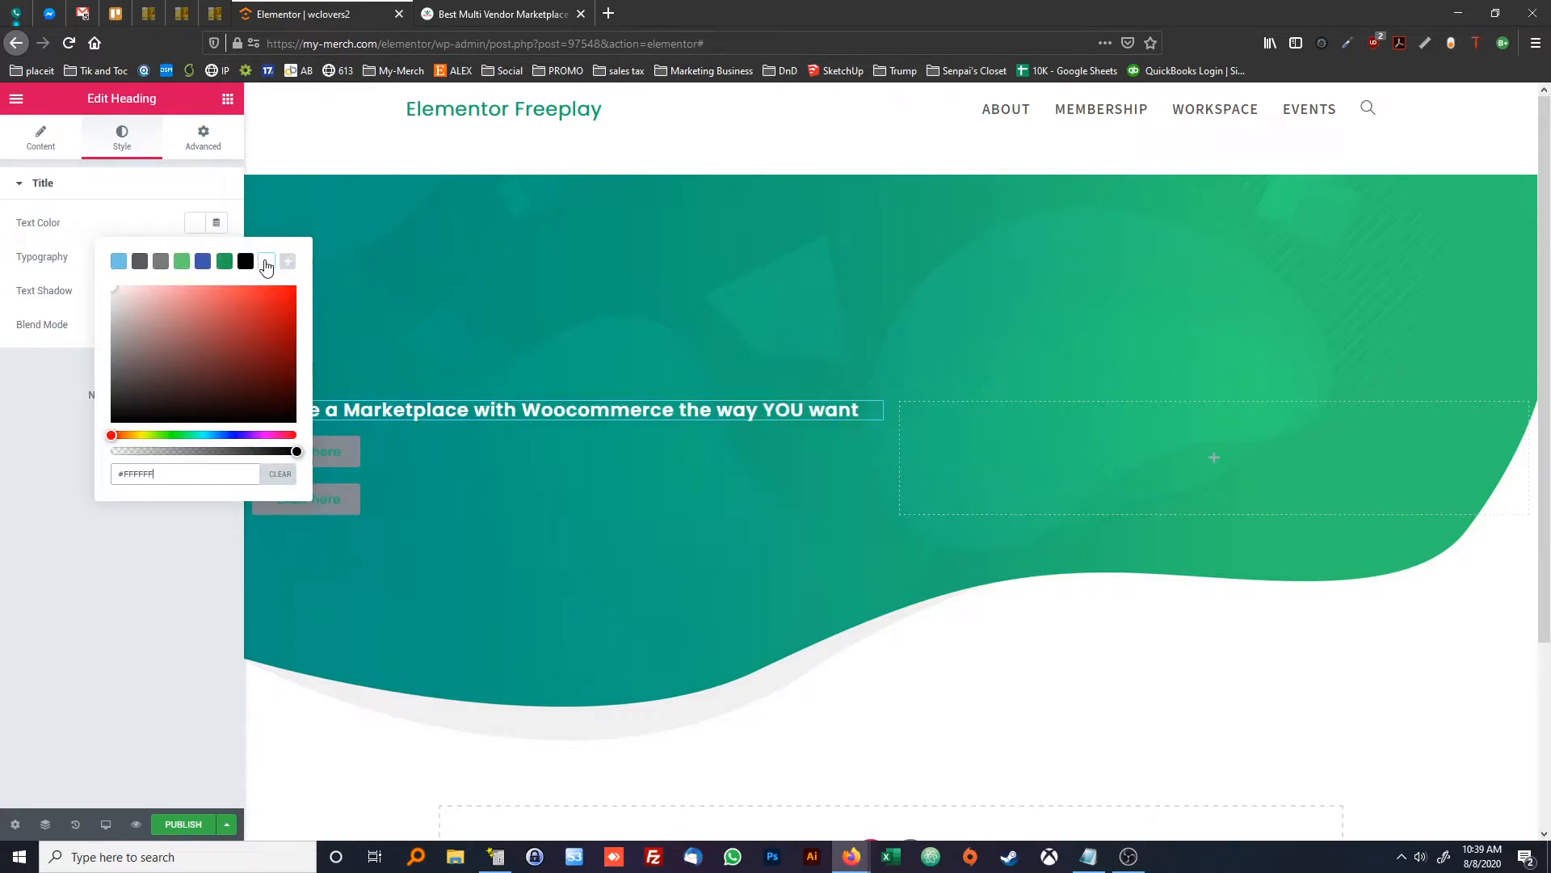
click(157, 223)
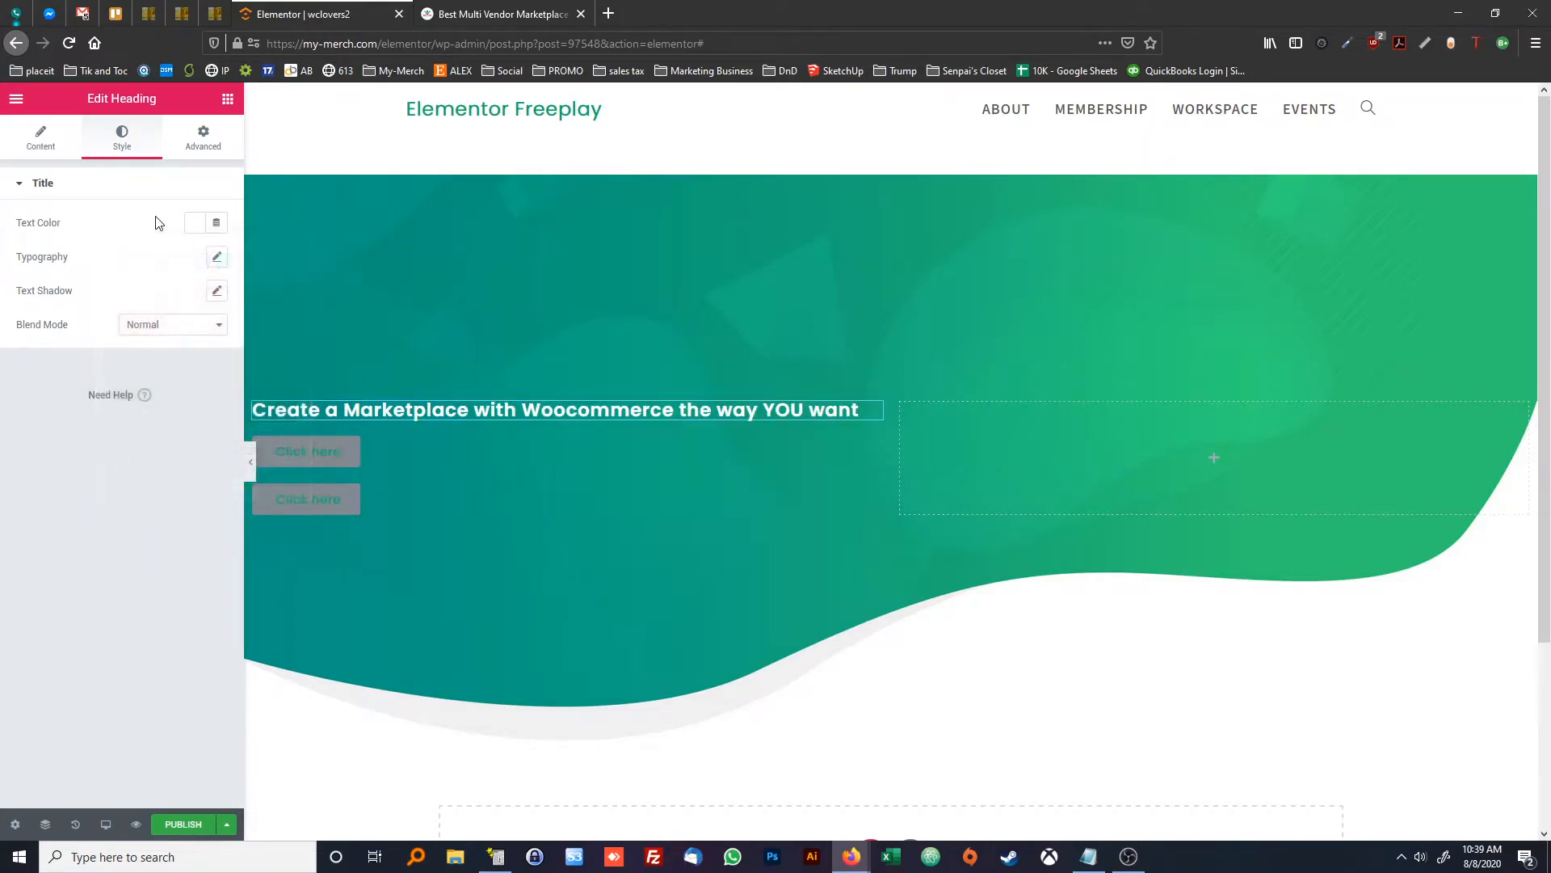
Review the fonts used across the WCLovers home page and set the heading's font family to Poppins
click(216, 259)
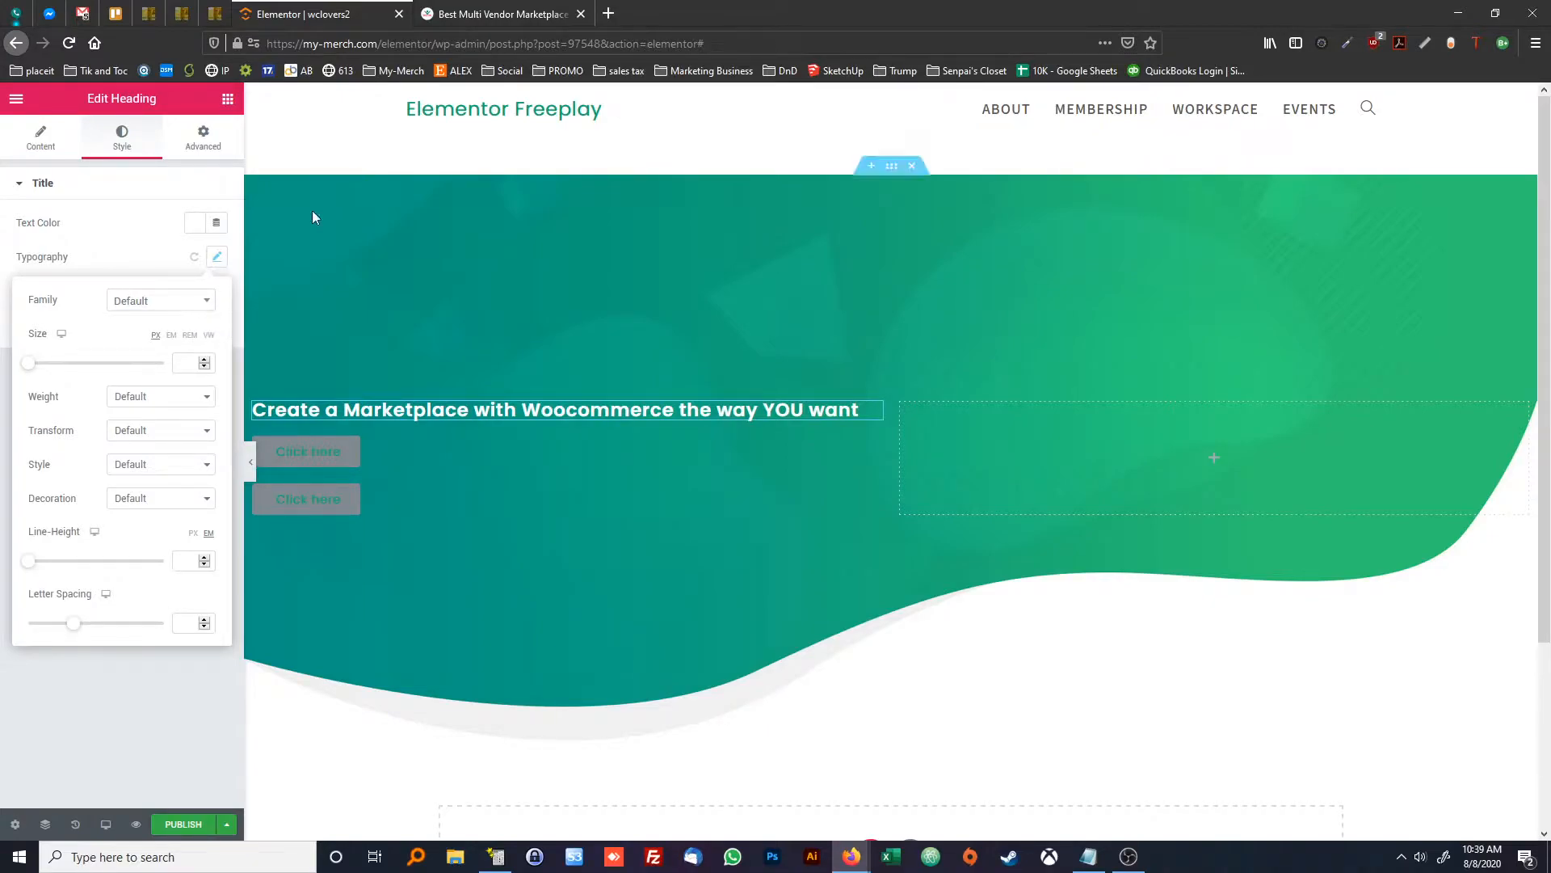
click(485, 15)
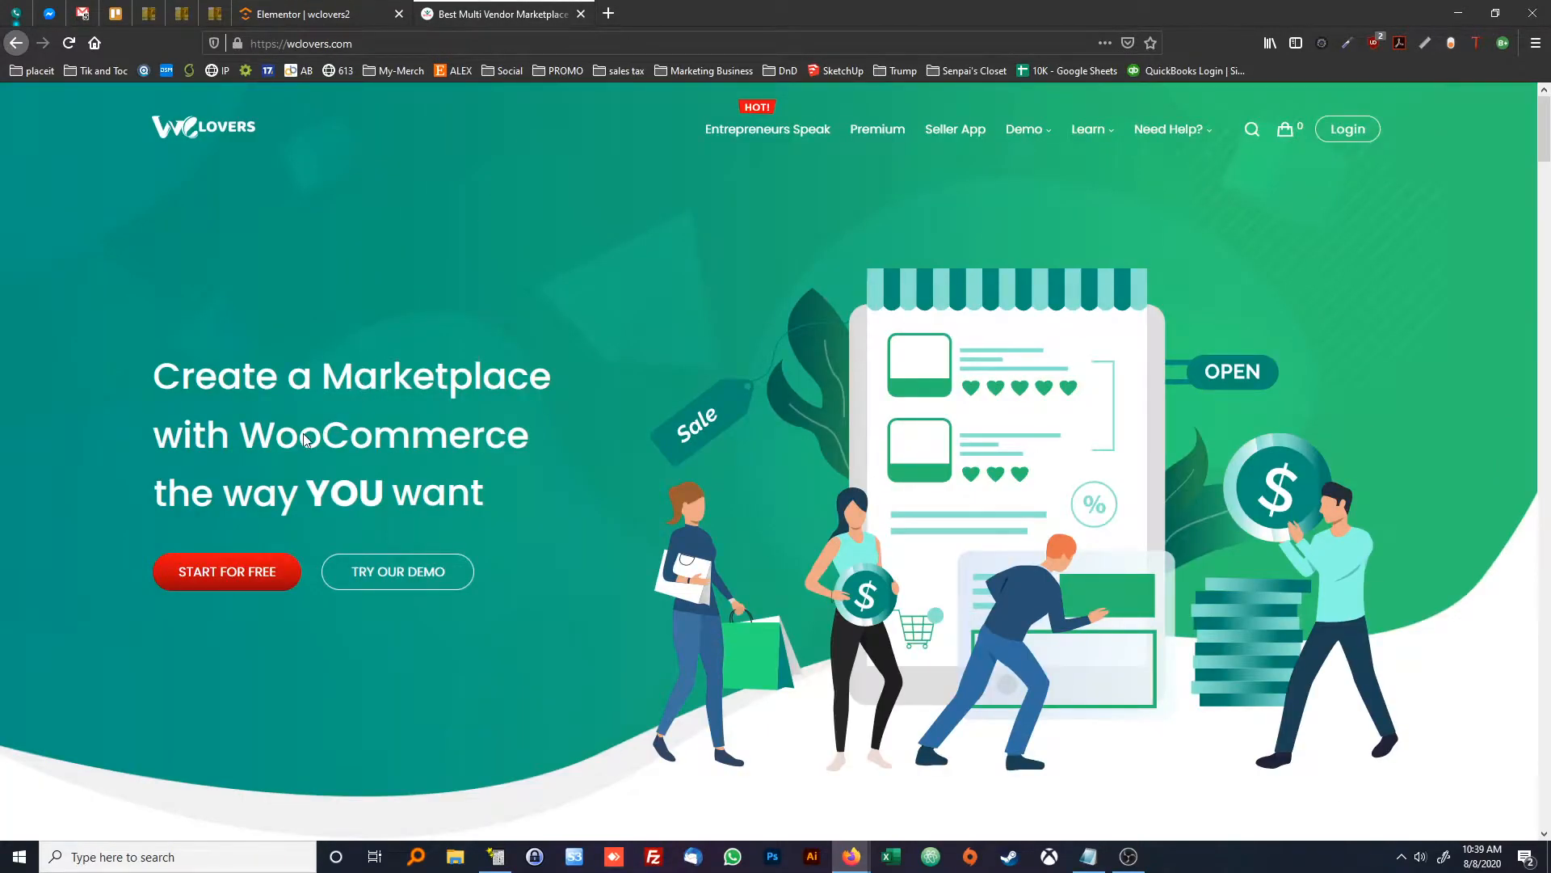
scroll(482, 440, down, 7)
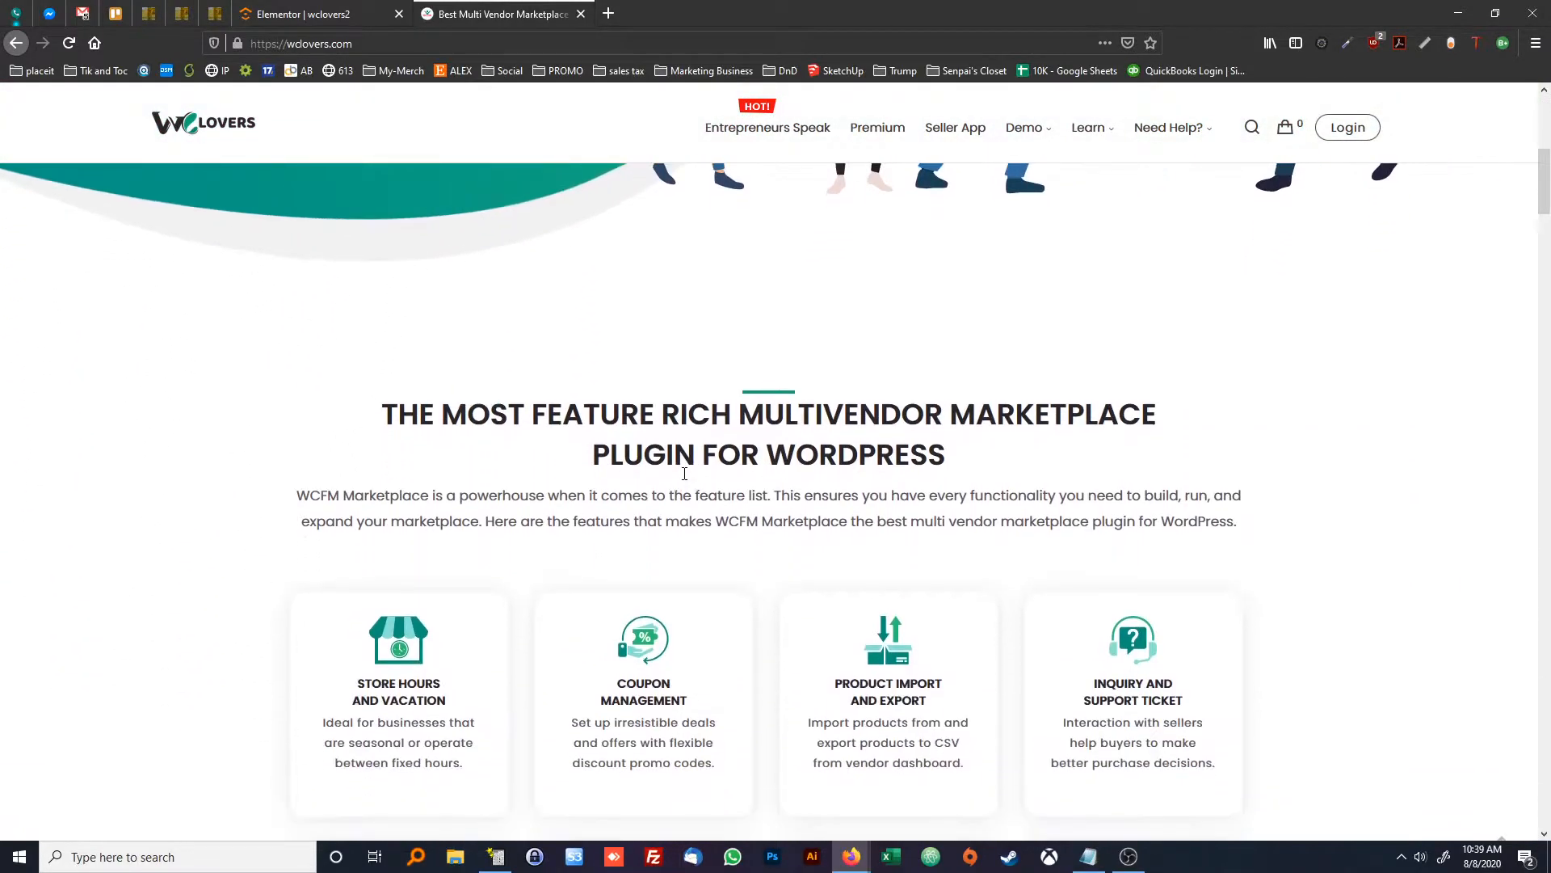
scroll(684, 473, down, 10)
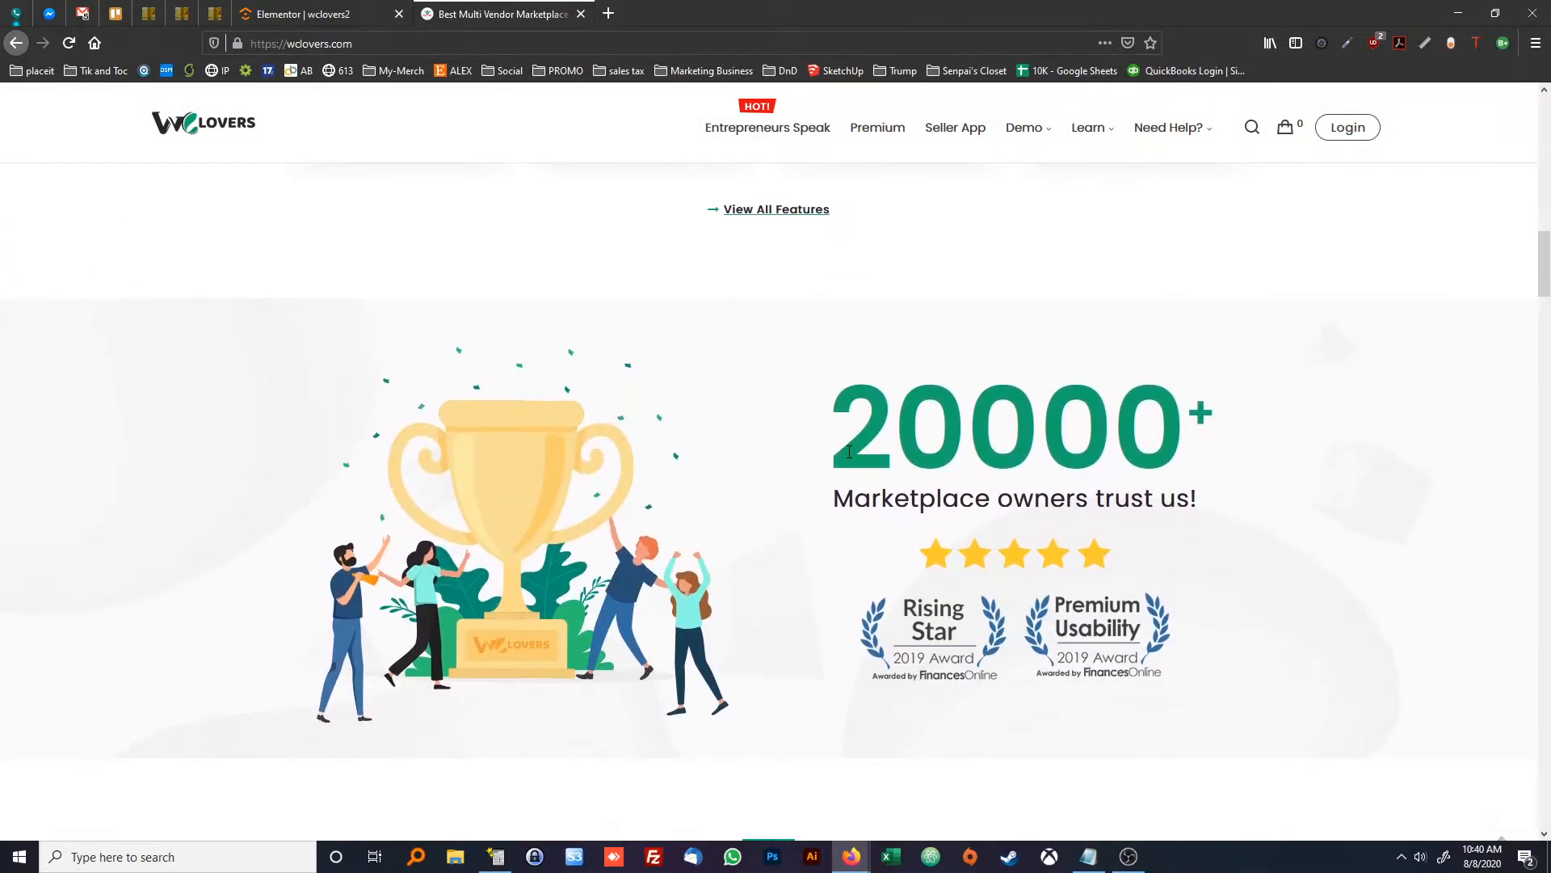
scroll(849, 452, down, 4)
scroll(636, 462, up, 14)
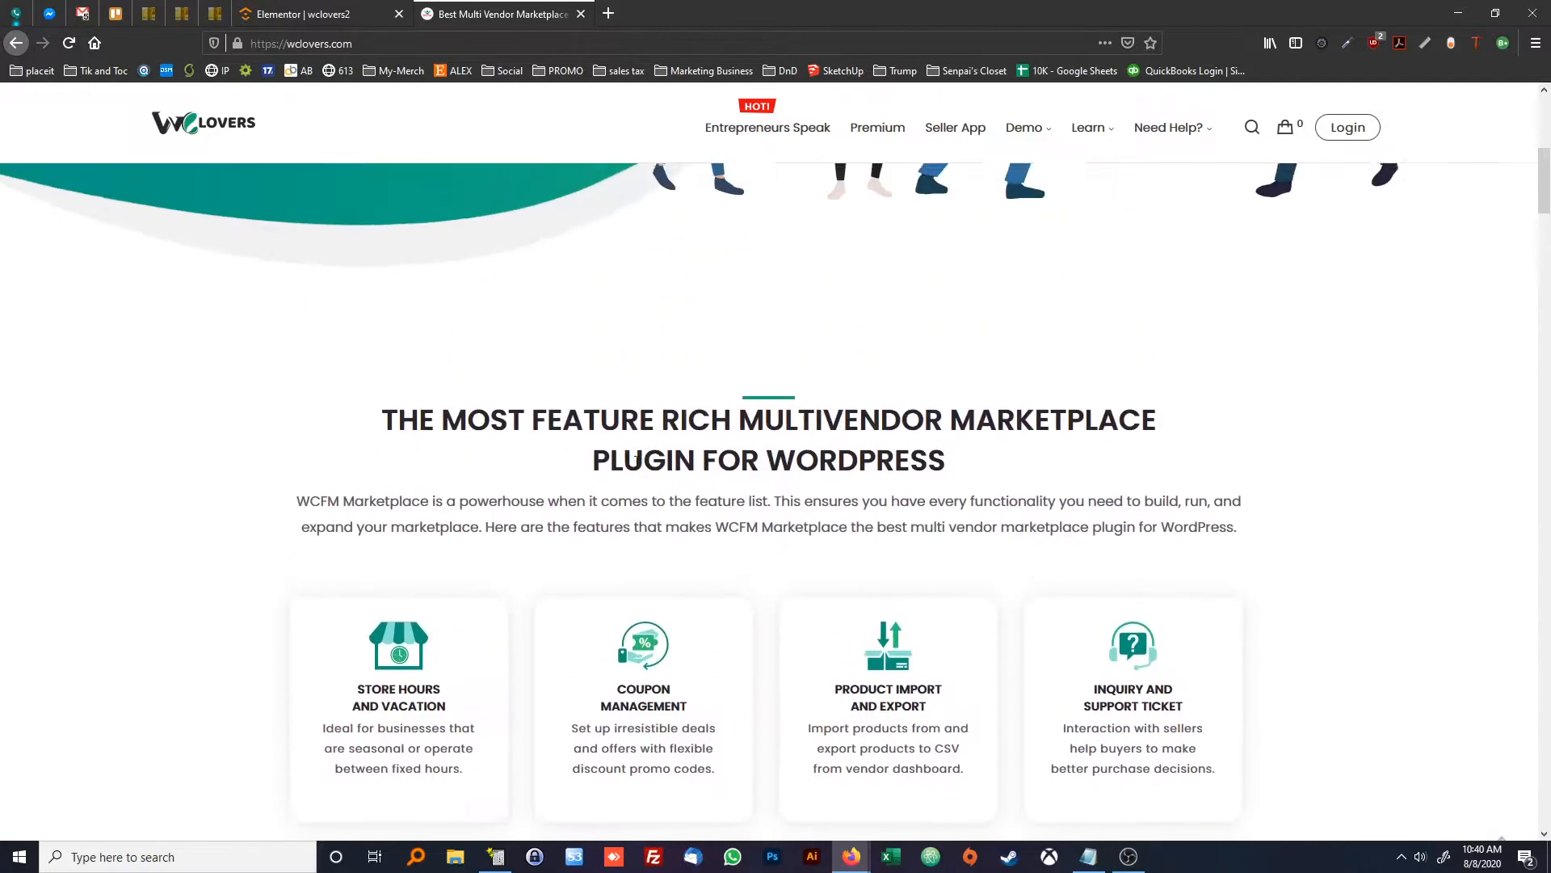
scroll(637, 462, up, 7)
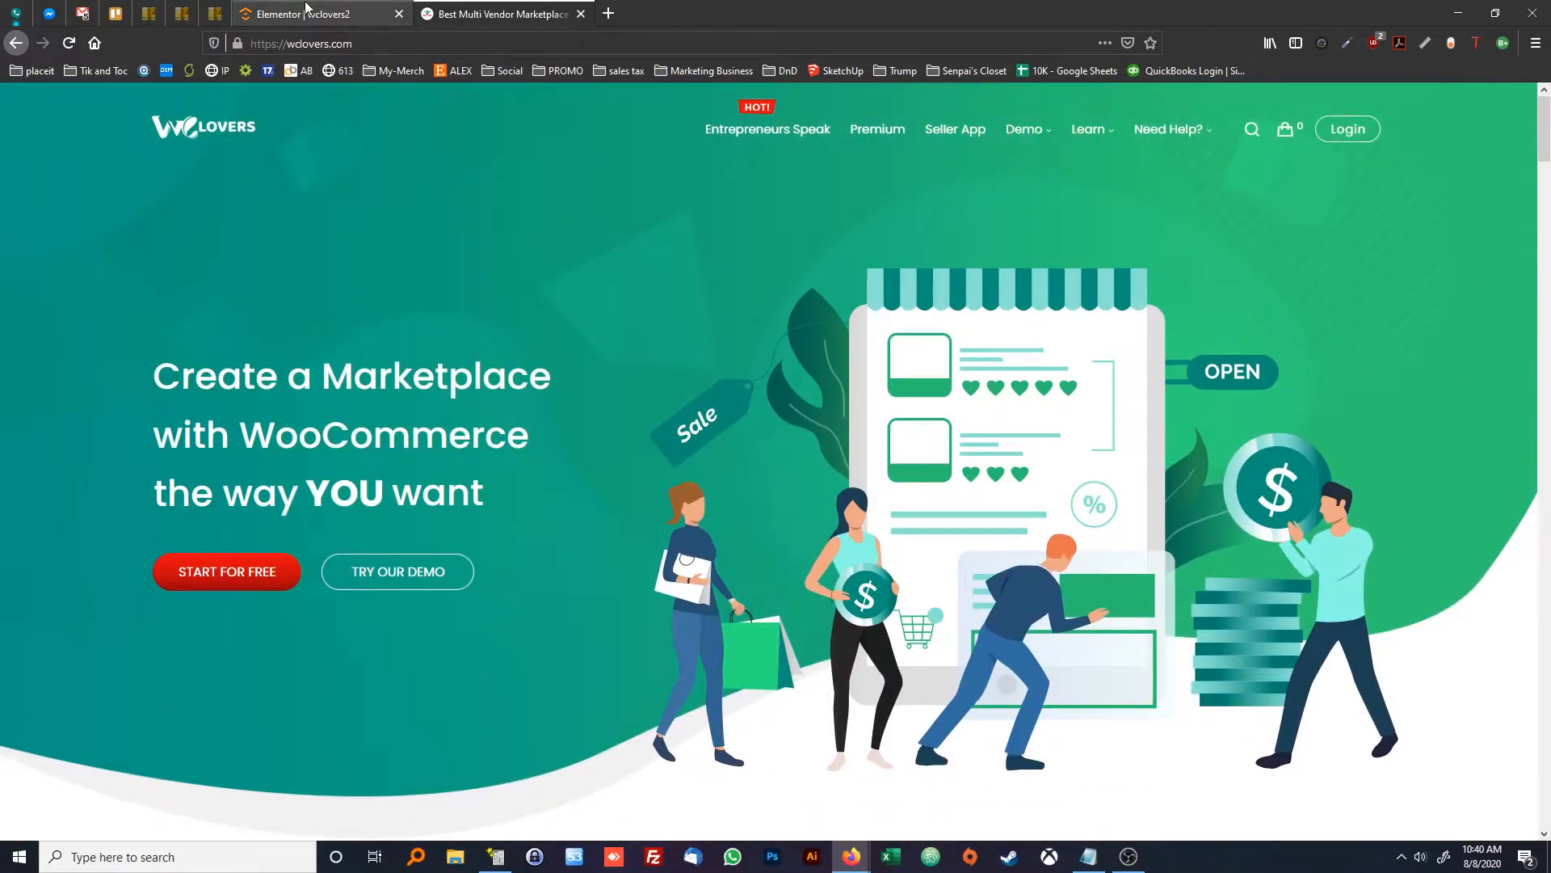
click(305, 4)
click(175, 303)
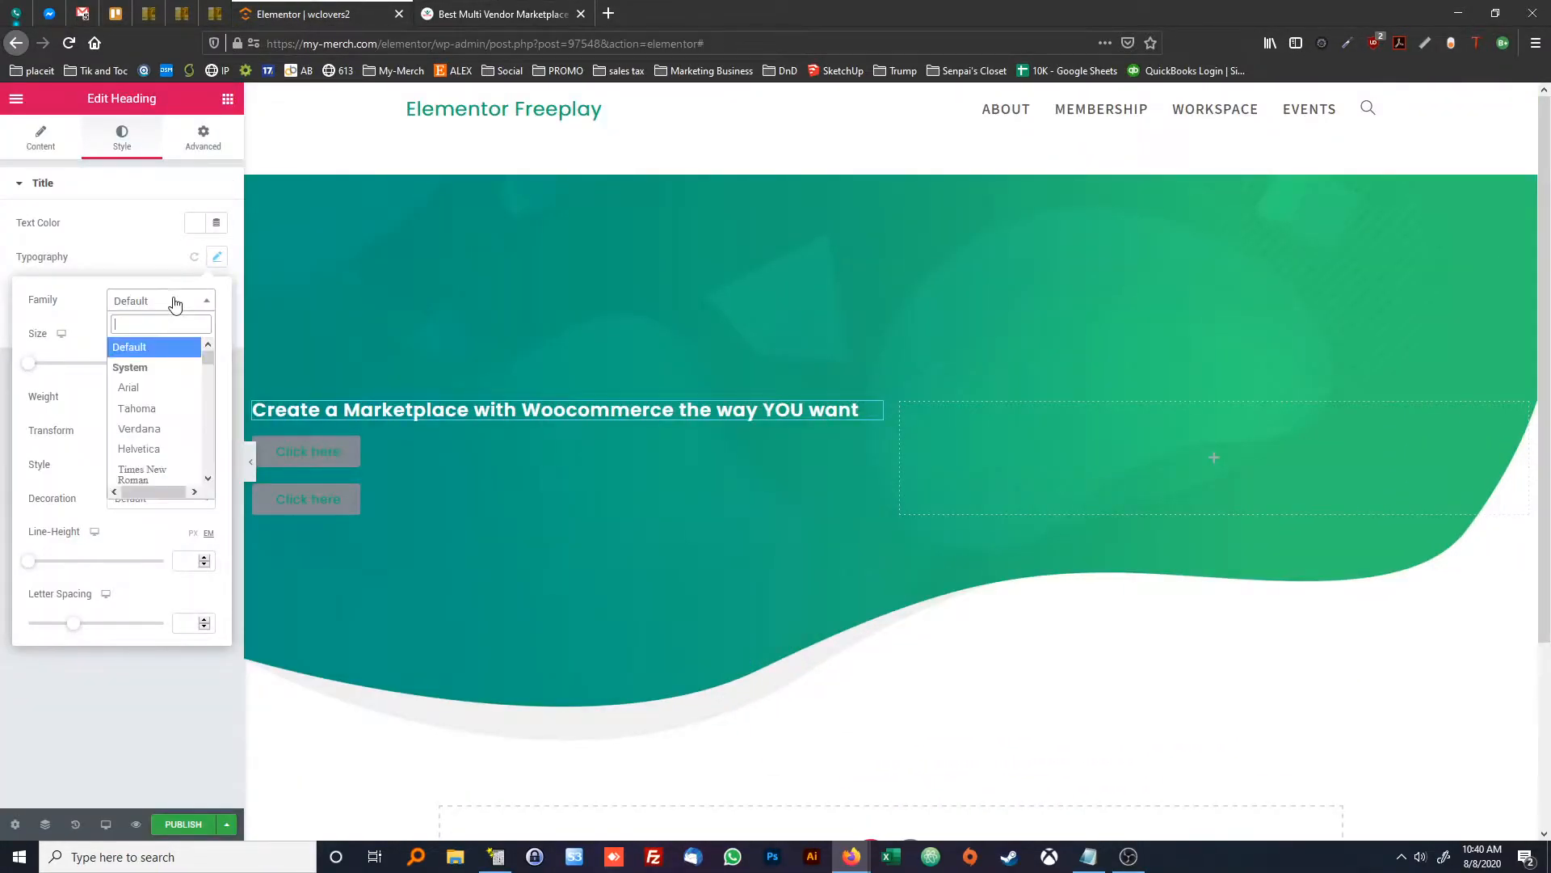
text(popp)
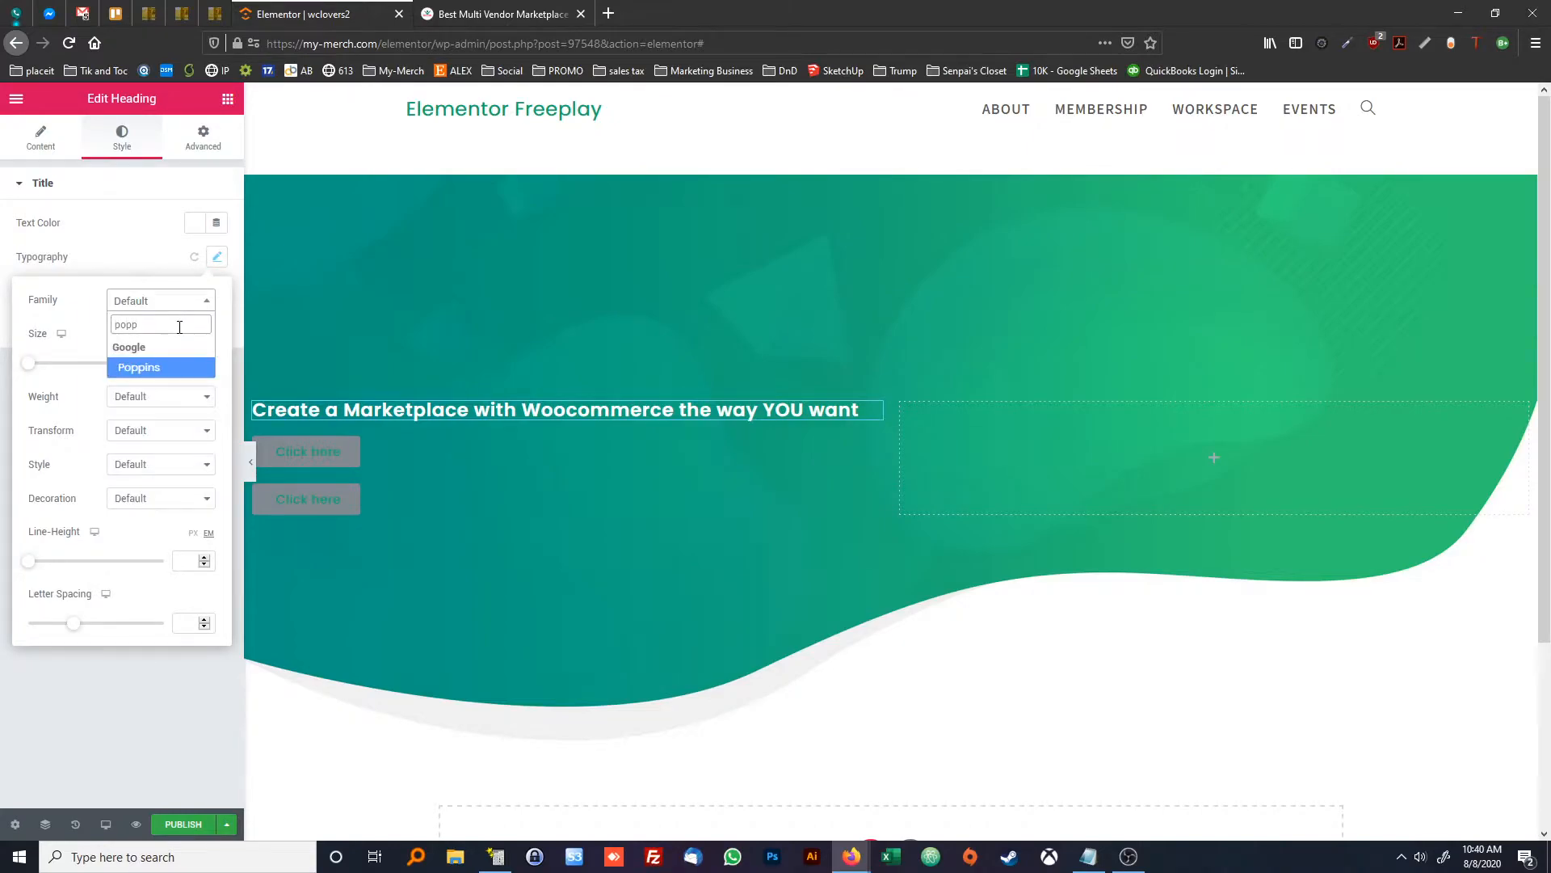
click(147, 369)
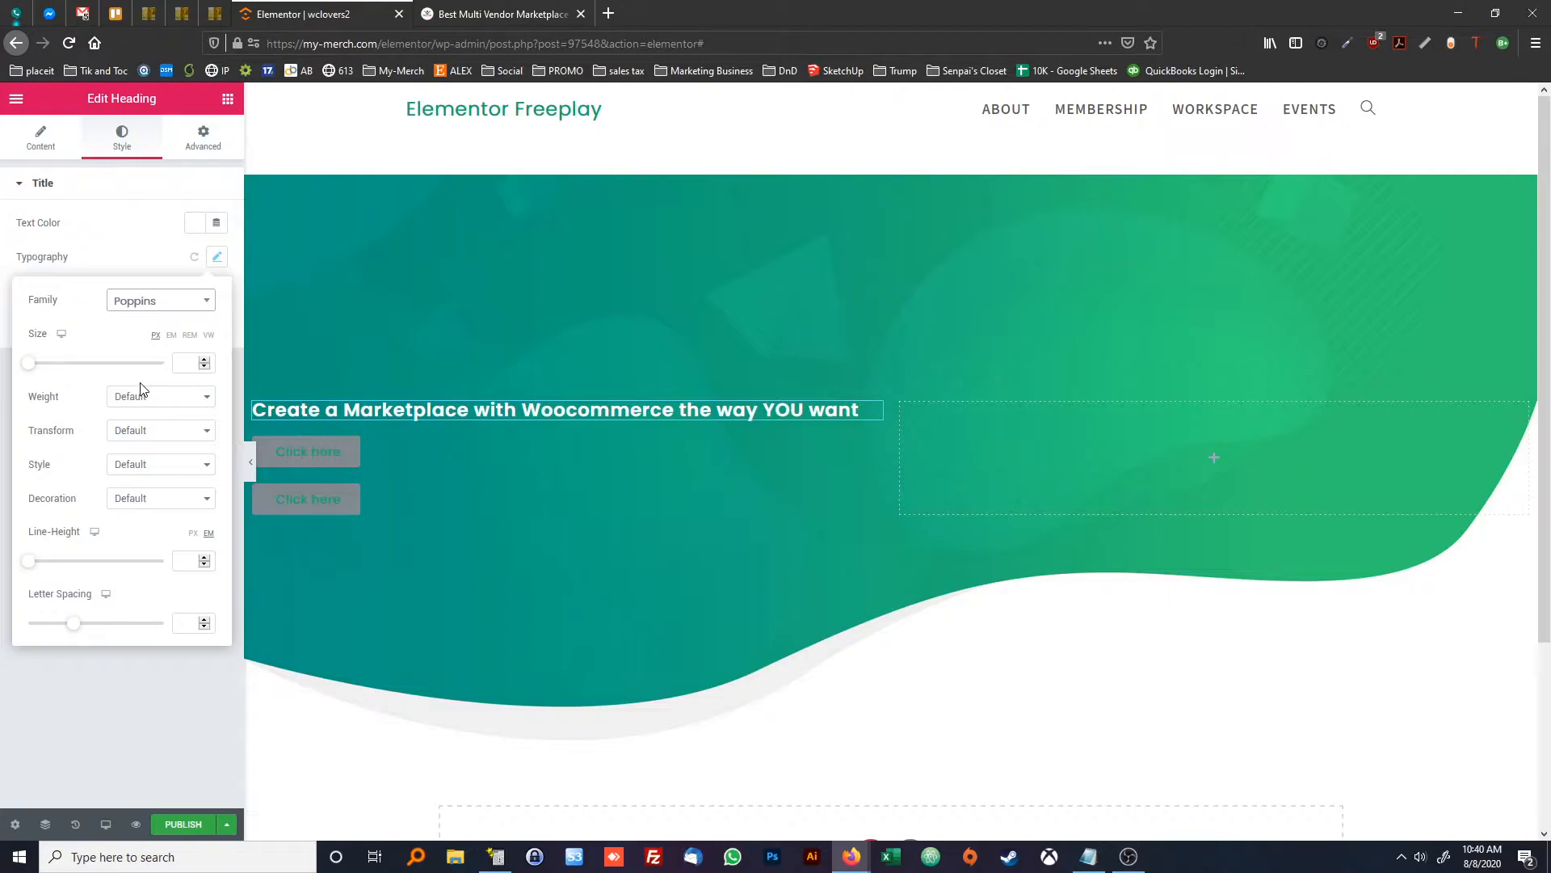
Examine the size, line height and weight listed for the H1 Dominant Header in the STYLES.txt notes in Notepad
click(185, 363)
click(1089, 857)
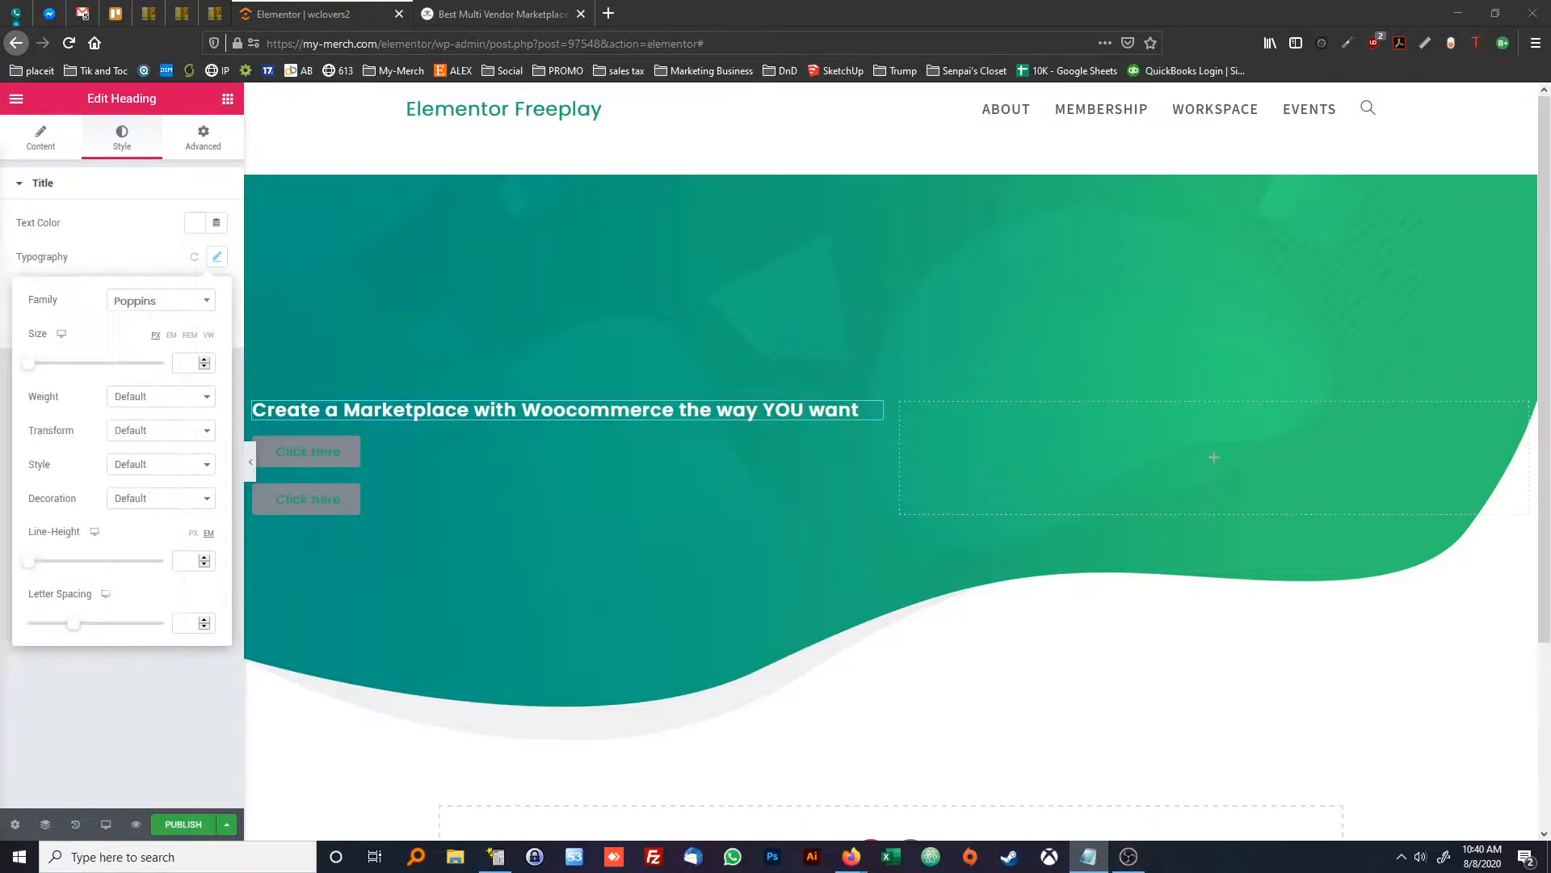
drag(431, 269, 1261, 138)
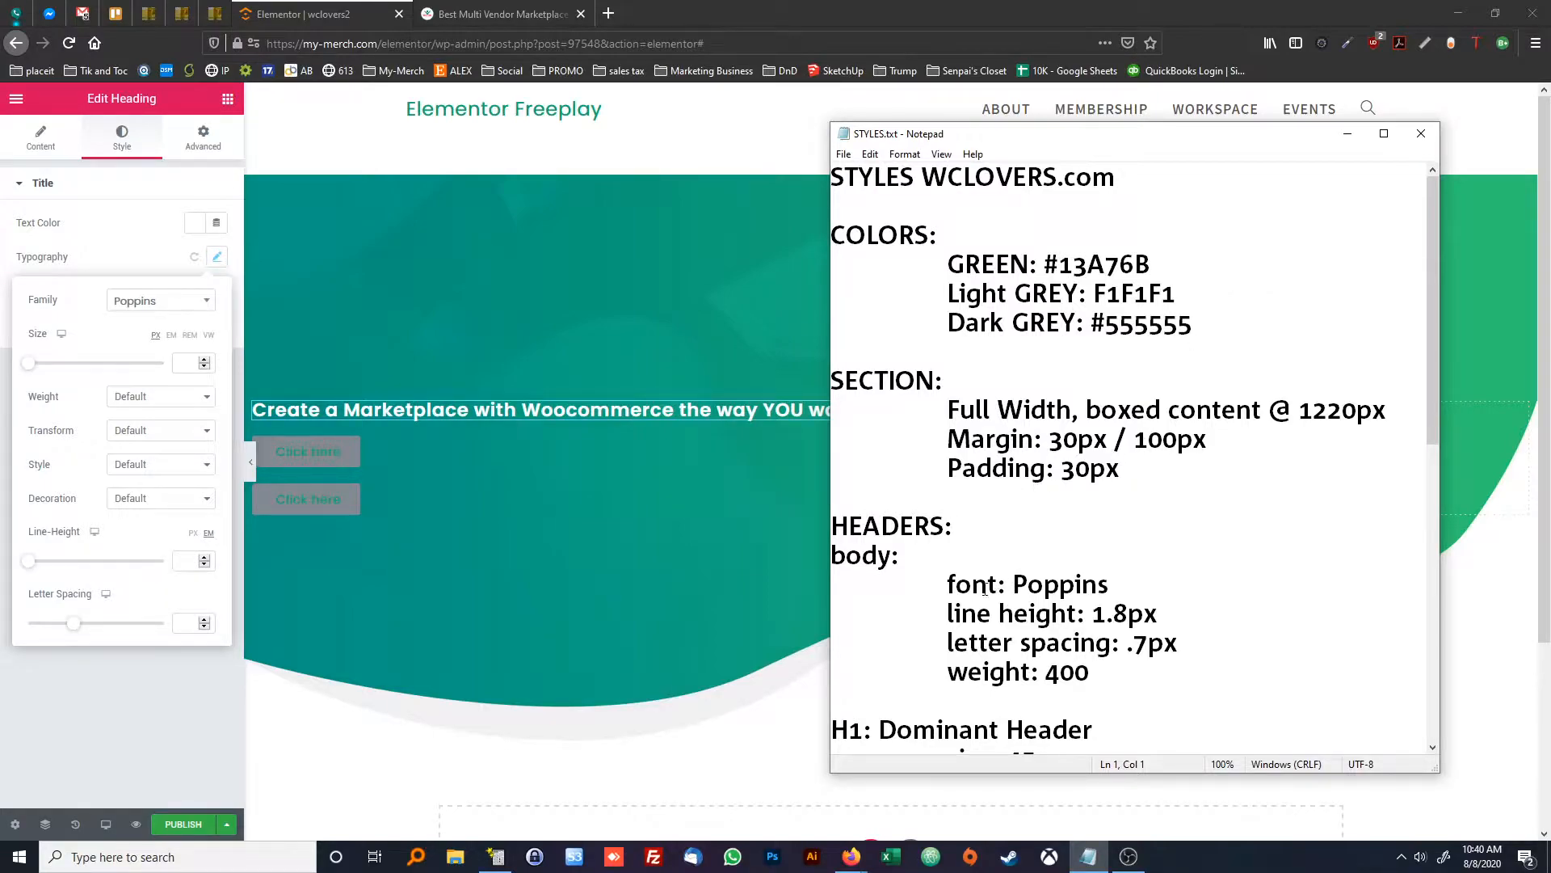
scroll(954, 573, down, 4)
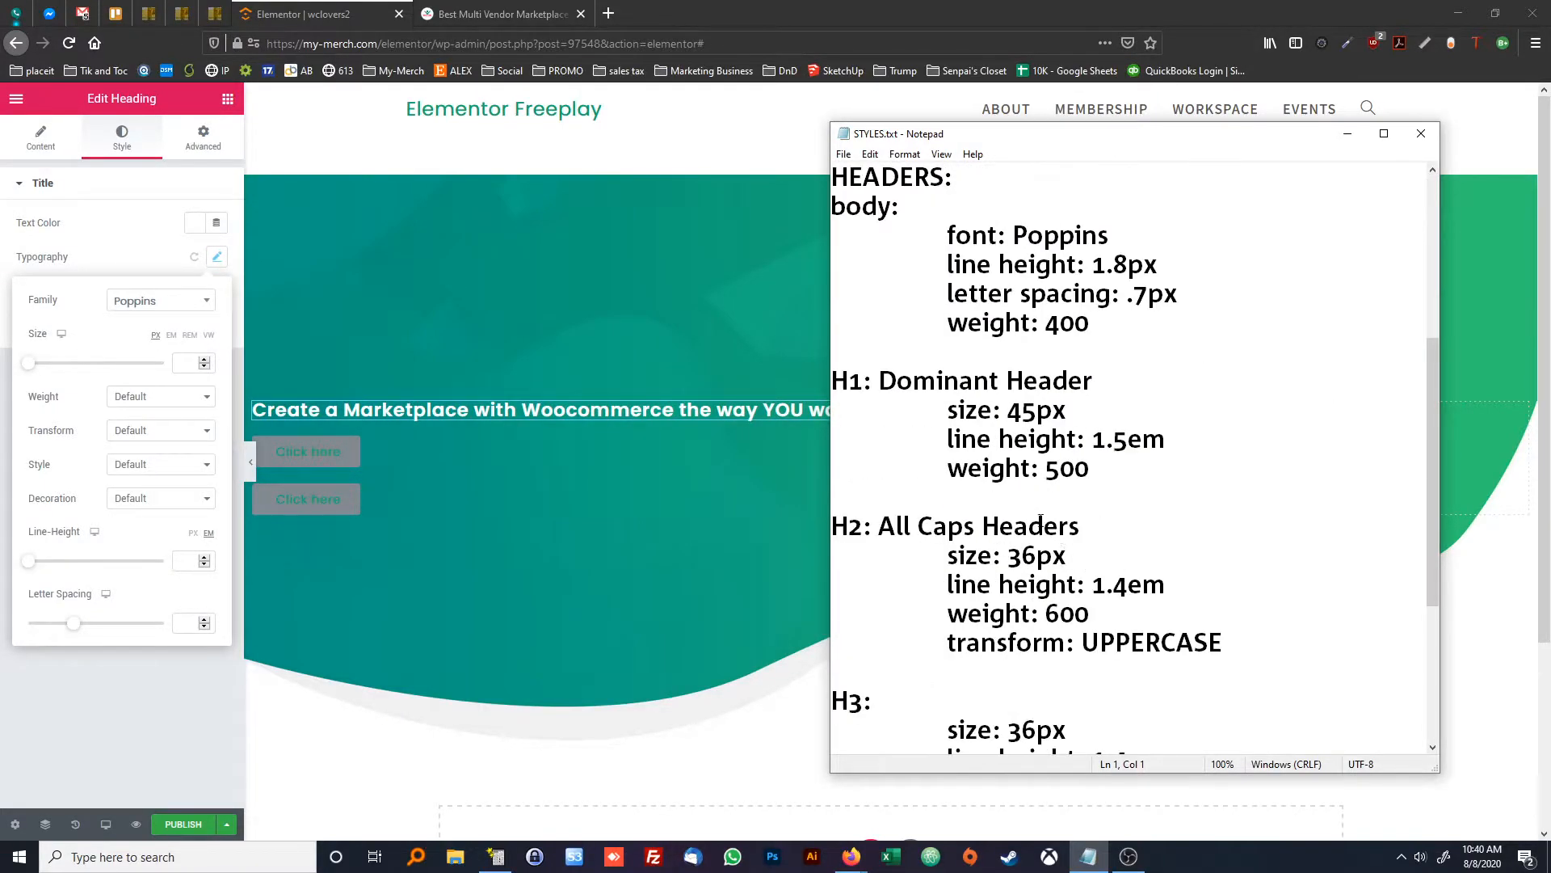
drag(1067, 410, 1007, 410)
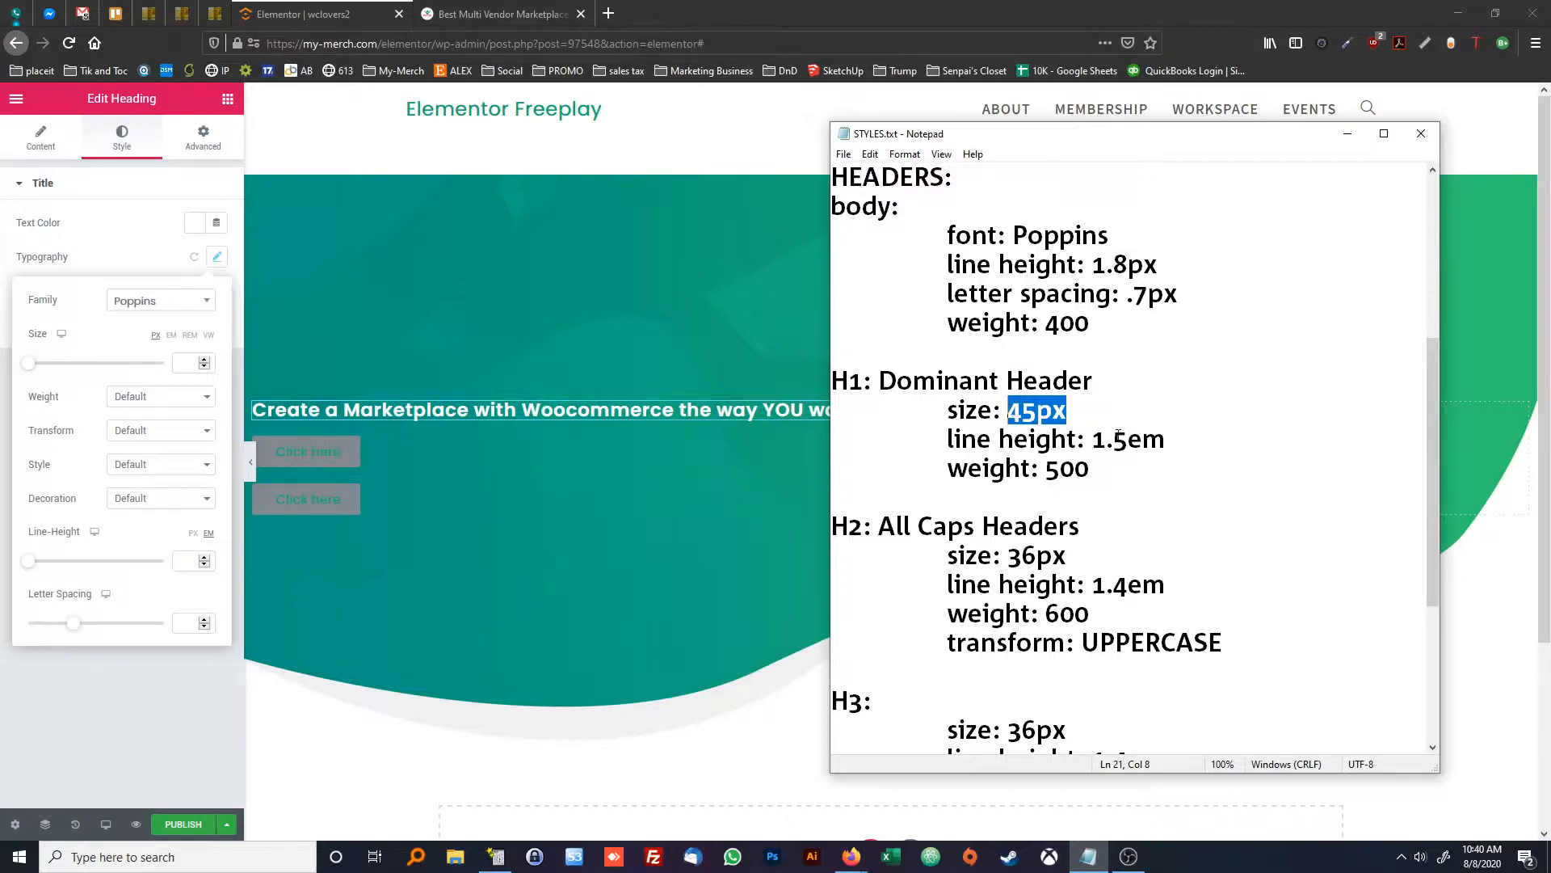
drag(1166, 441, 1092, 439)
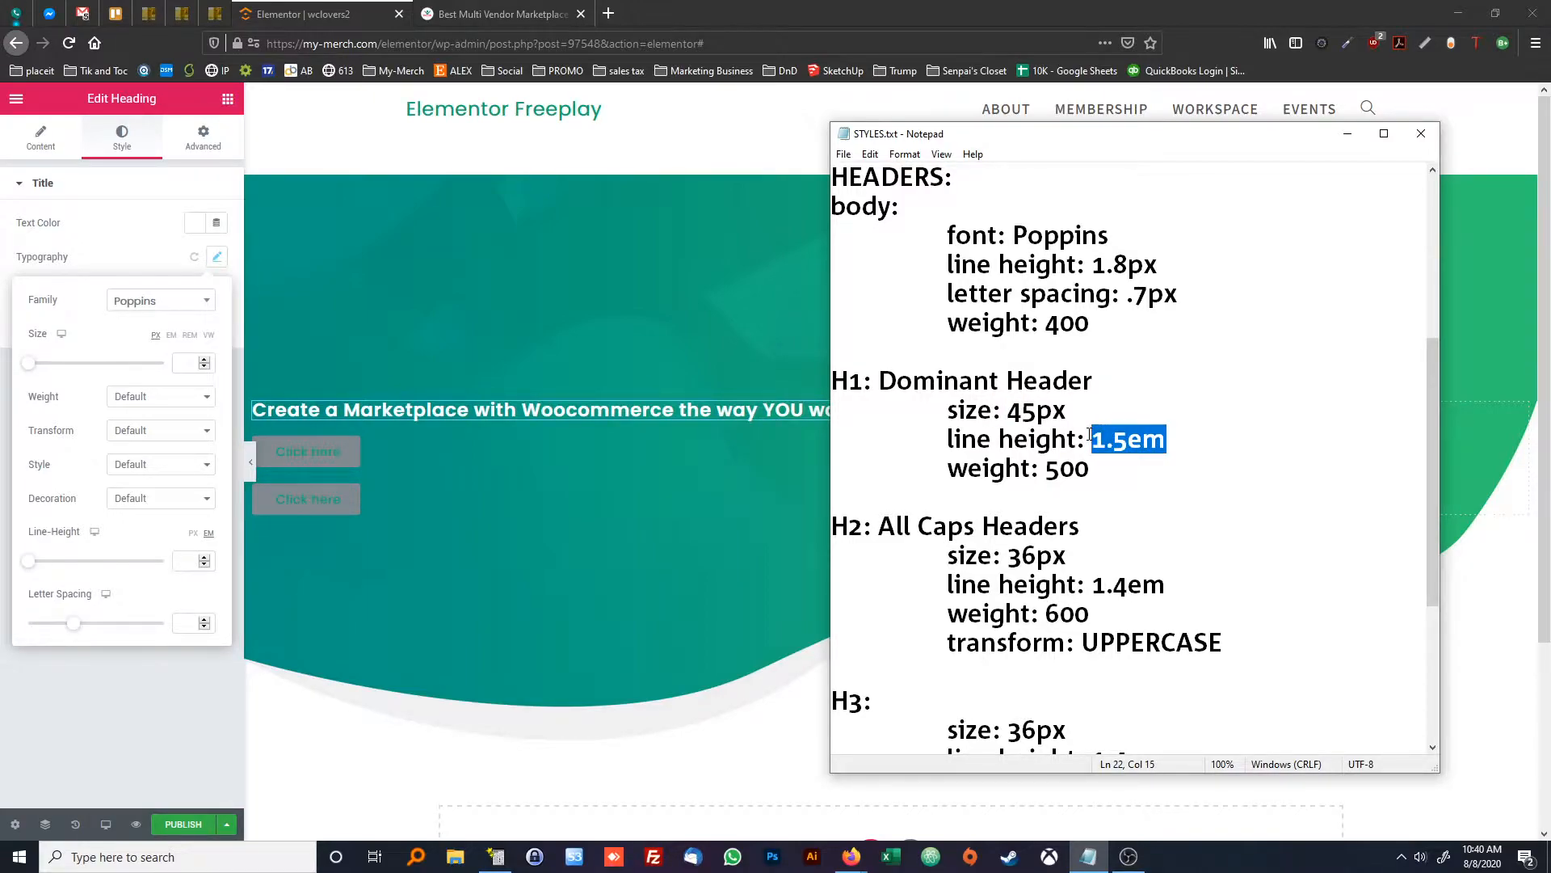
drag(1092, 474, 1043, 473)
click(1061, 471)
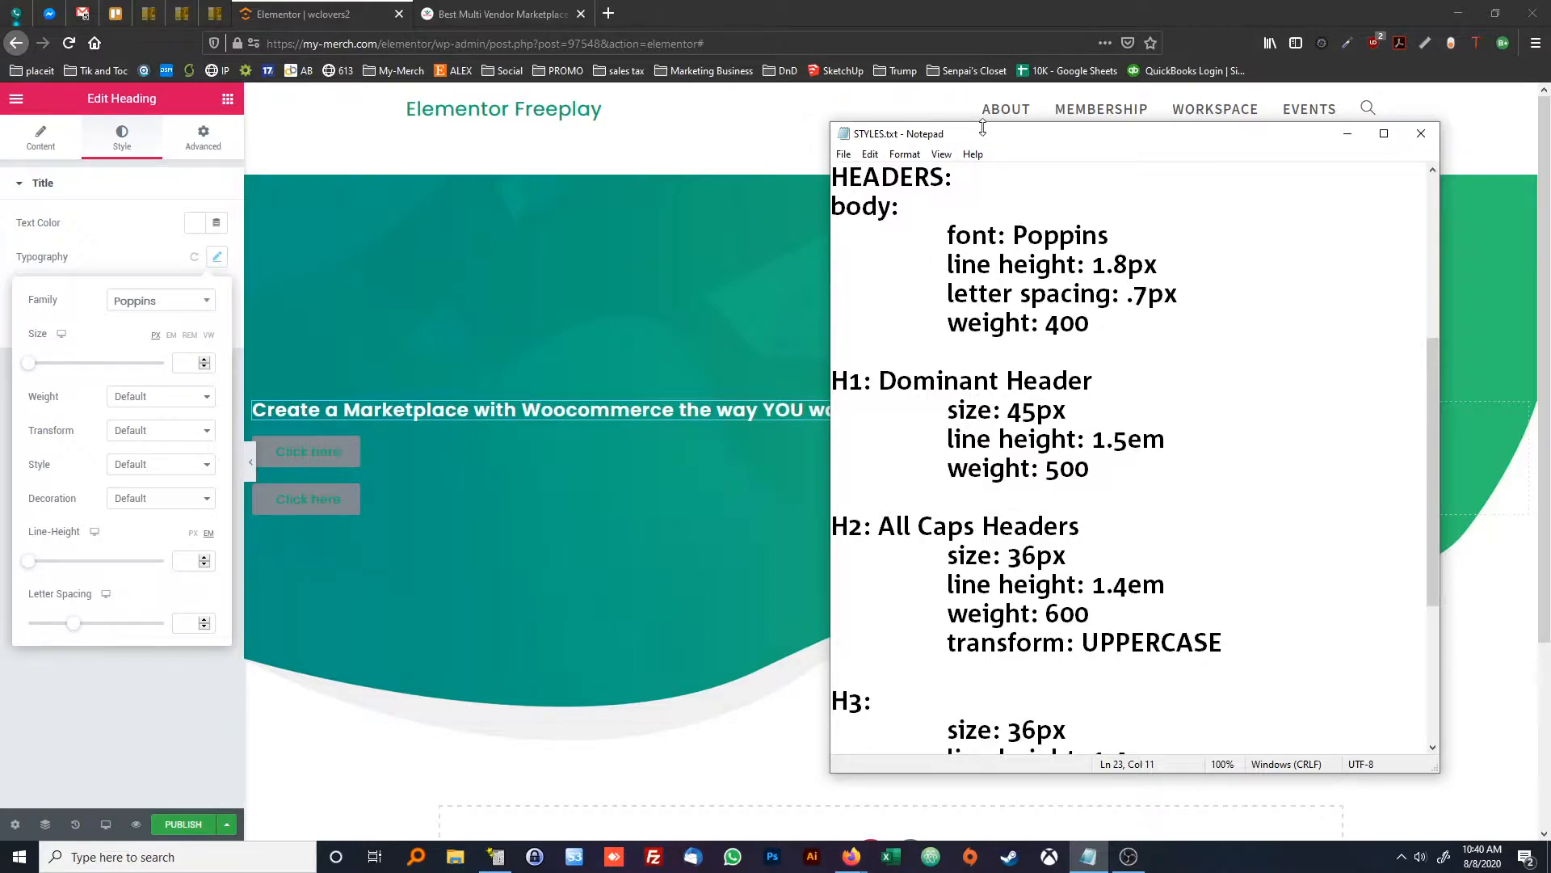
drag(984, 139, 0, 226)
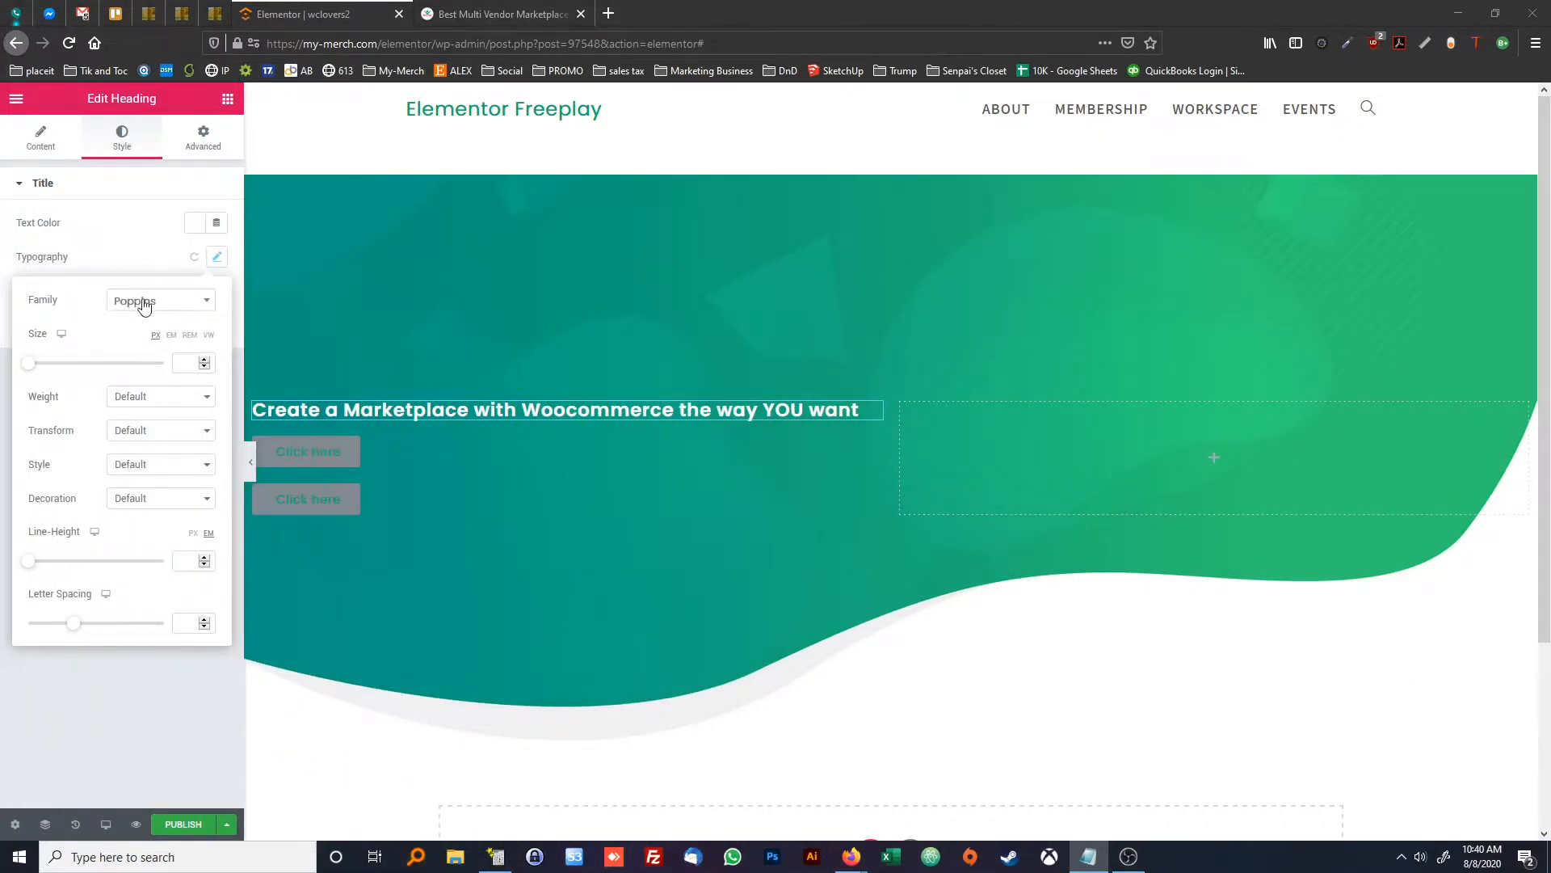
Set the heading's font size to 45 px and its weight to 500
click(189, 360)
text(45)
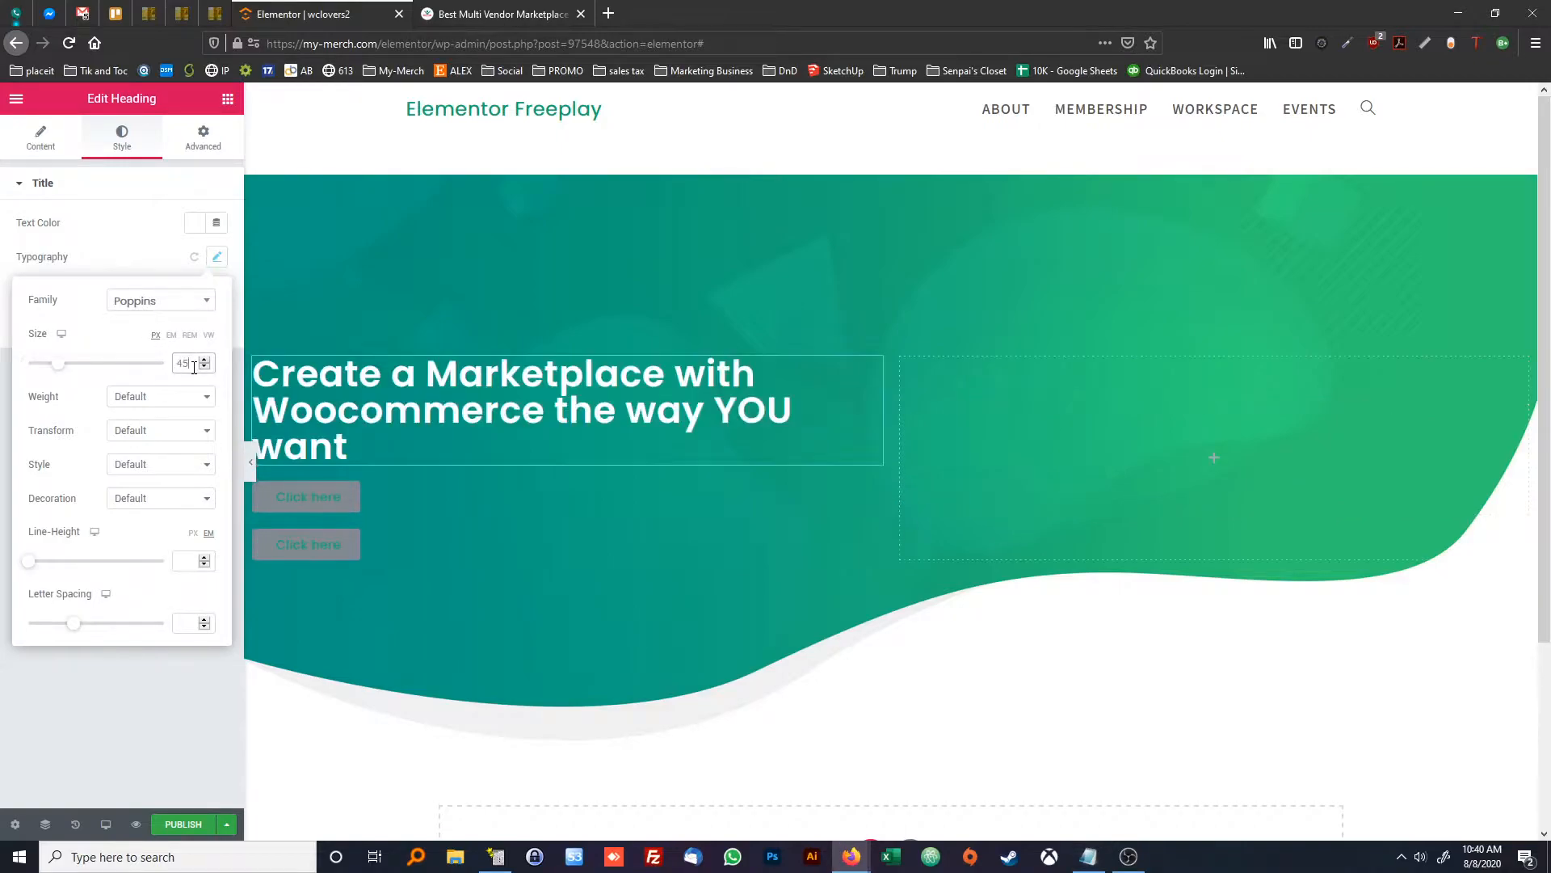
click(191, 405)
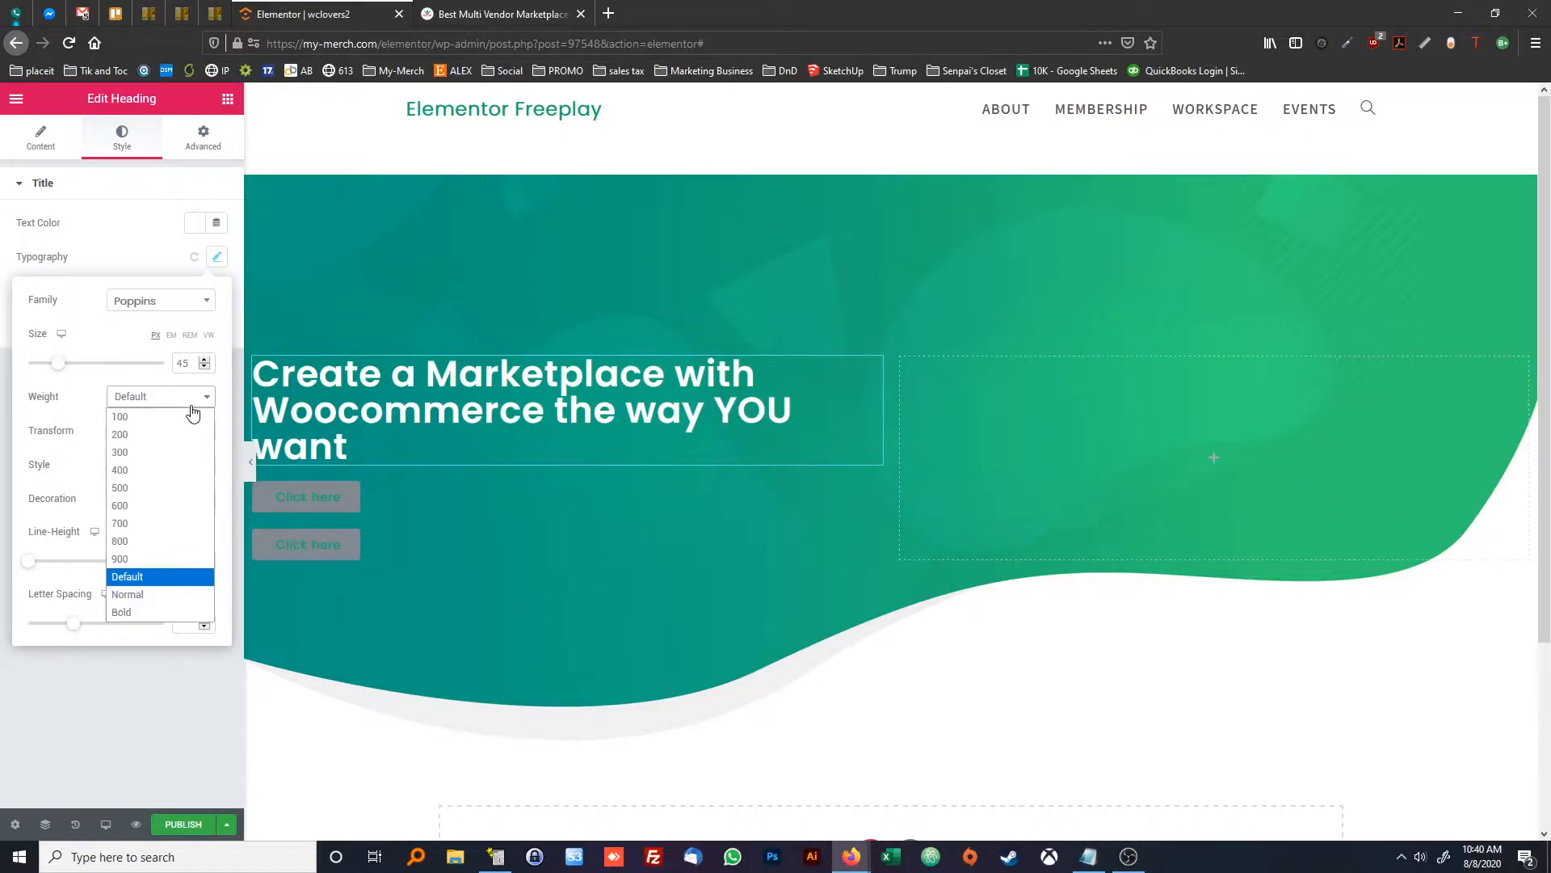
click(158, 489)
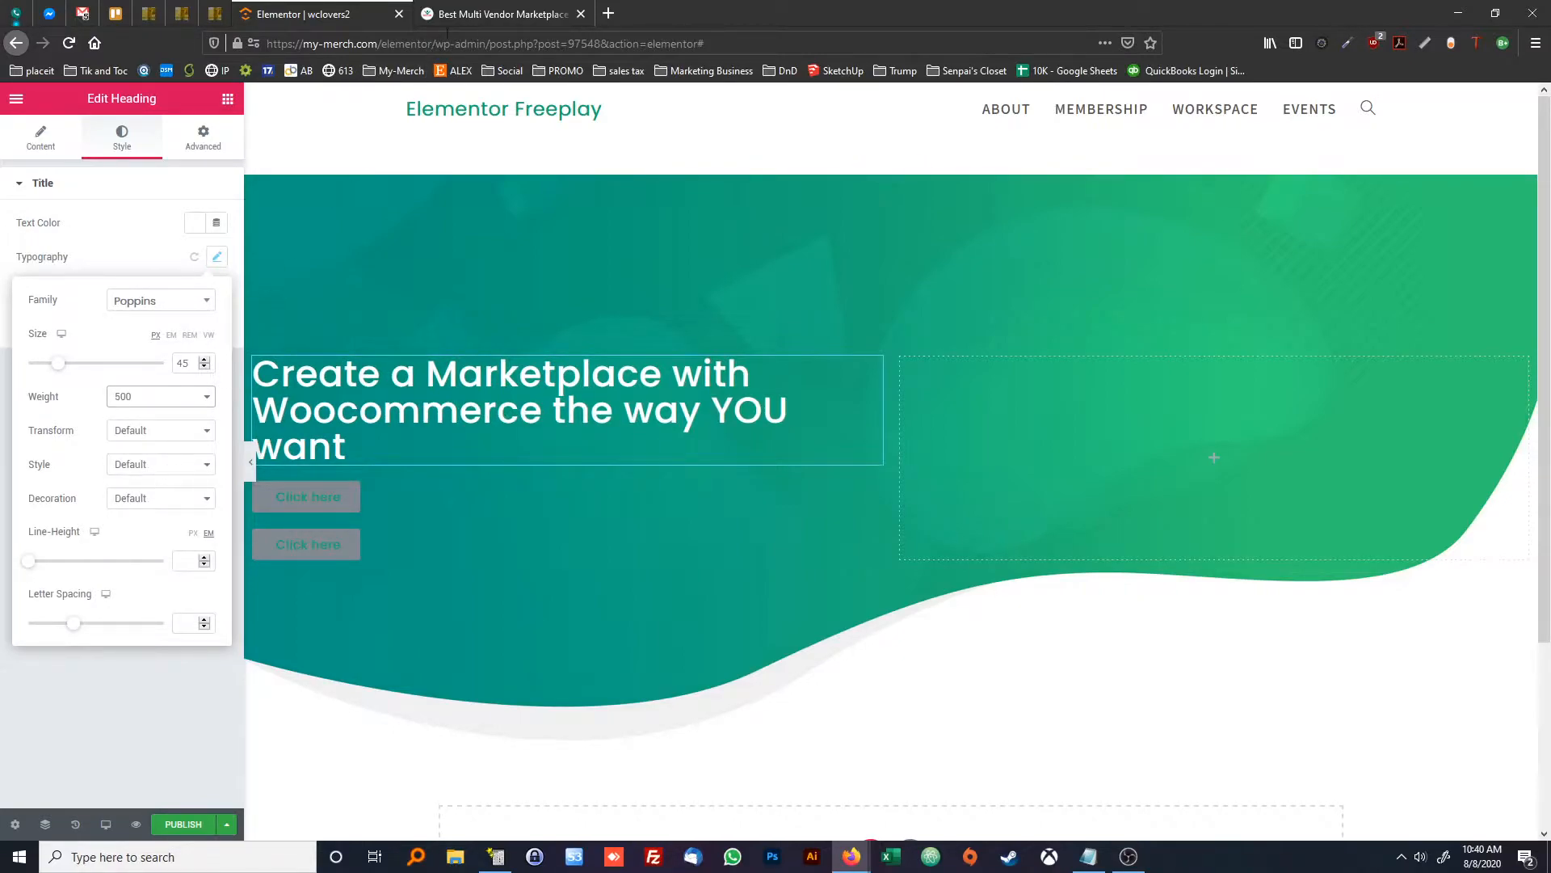
Set the heading's line height to 1.5 em
click(497, 14)
click(287, 8)
click(186, 562)
text(1.4)
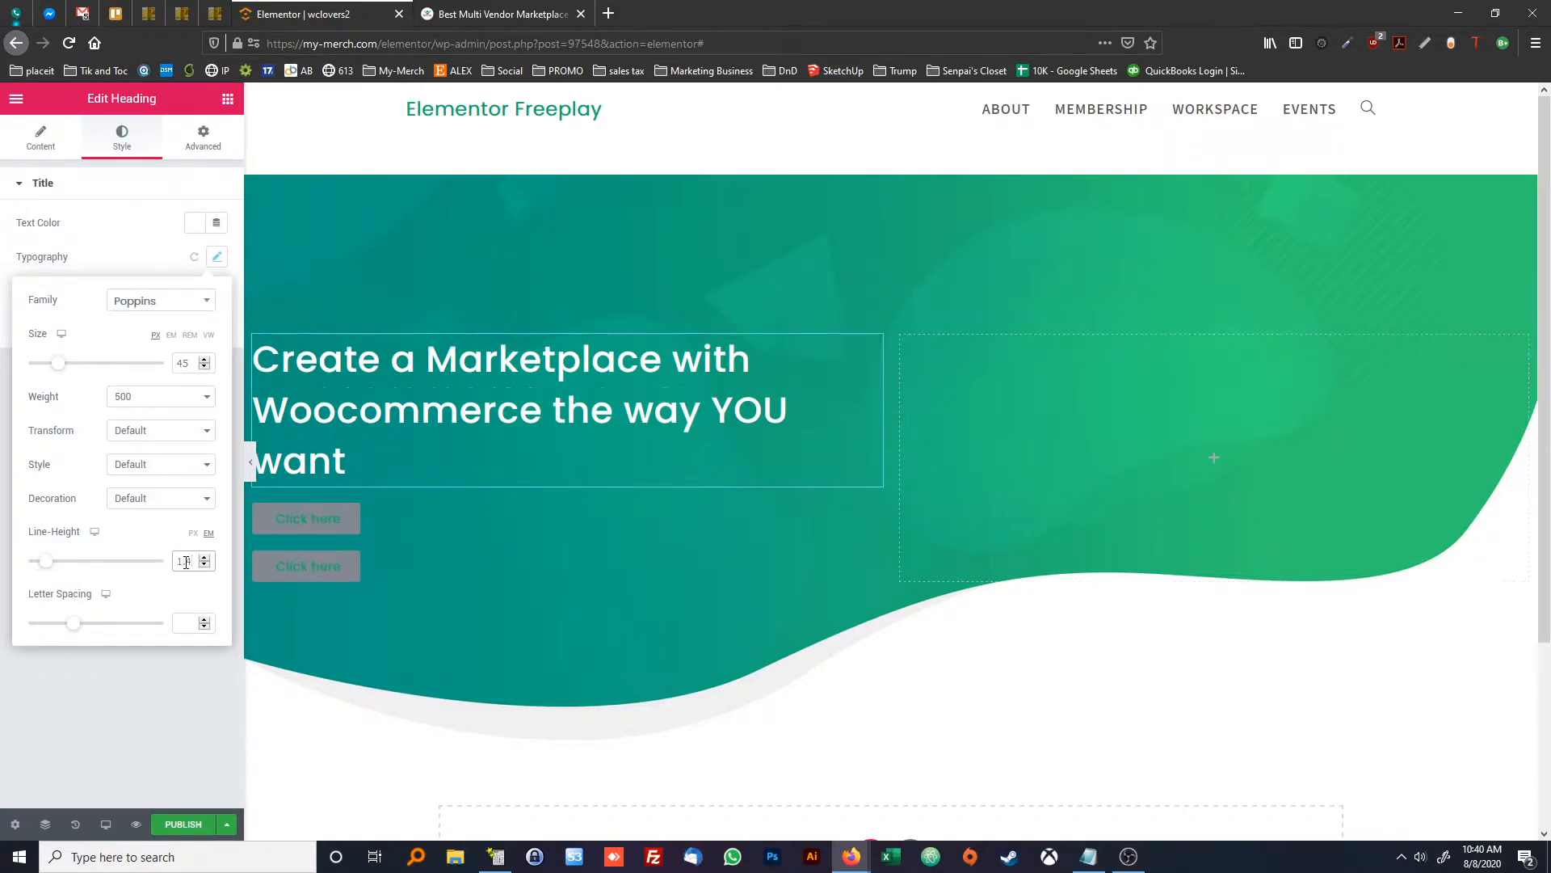
key(BackSpace)
text(5)
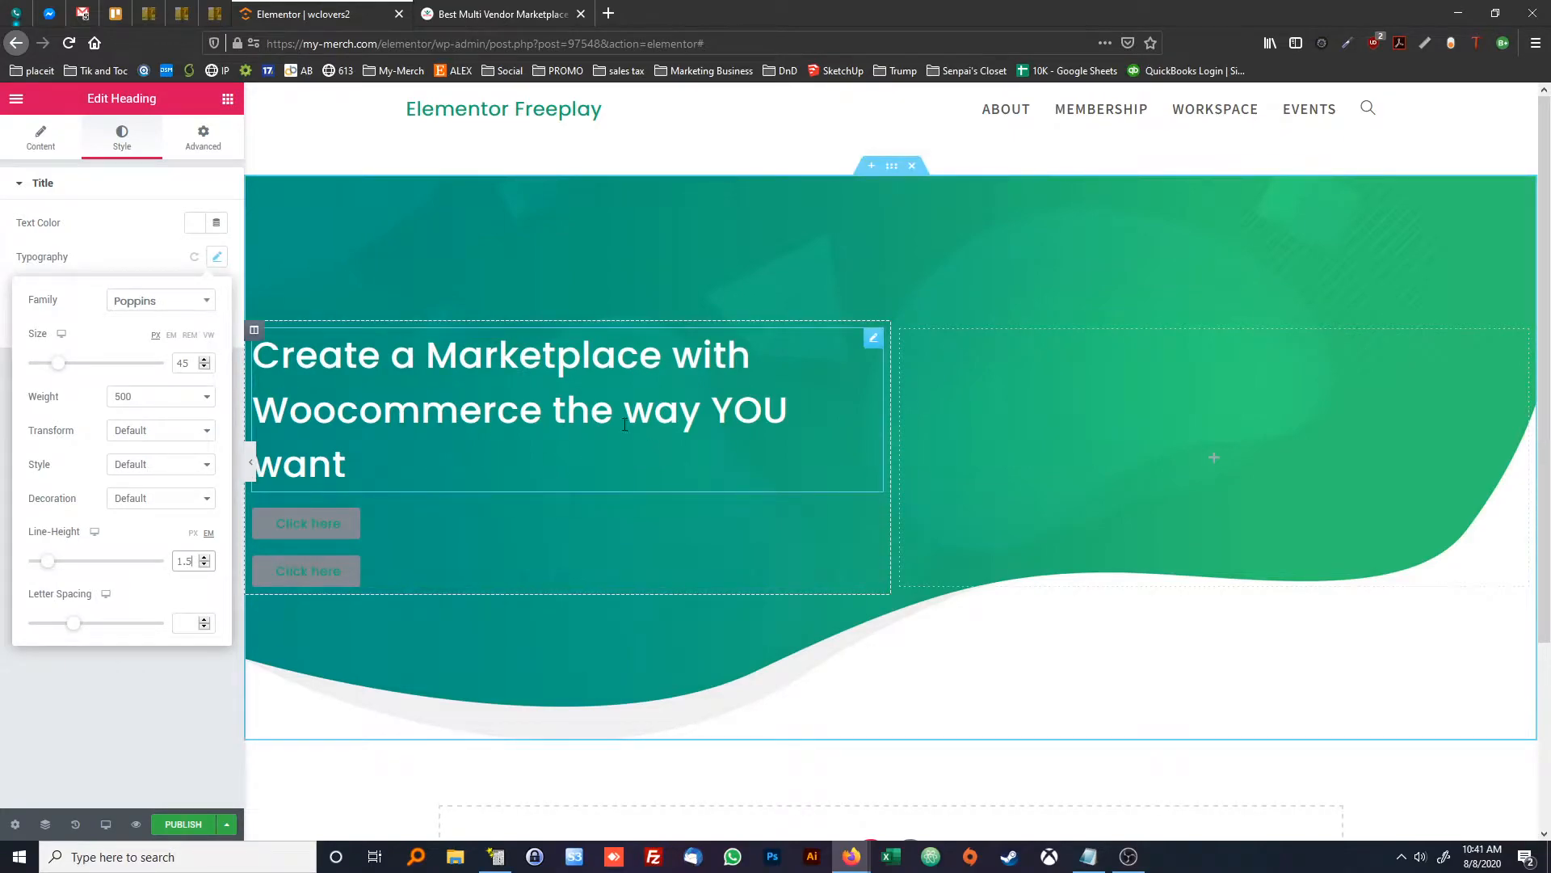
Make the word YOU bold in the heading's title by wrapping it in <b> and </b> tags
click(743, 412)
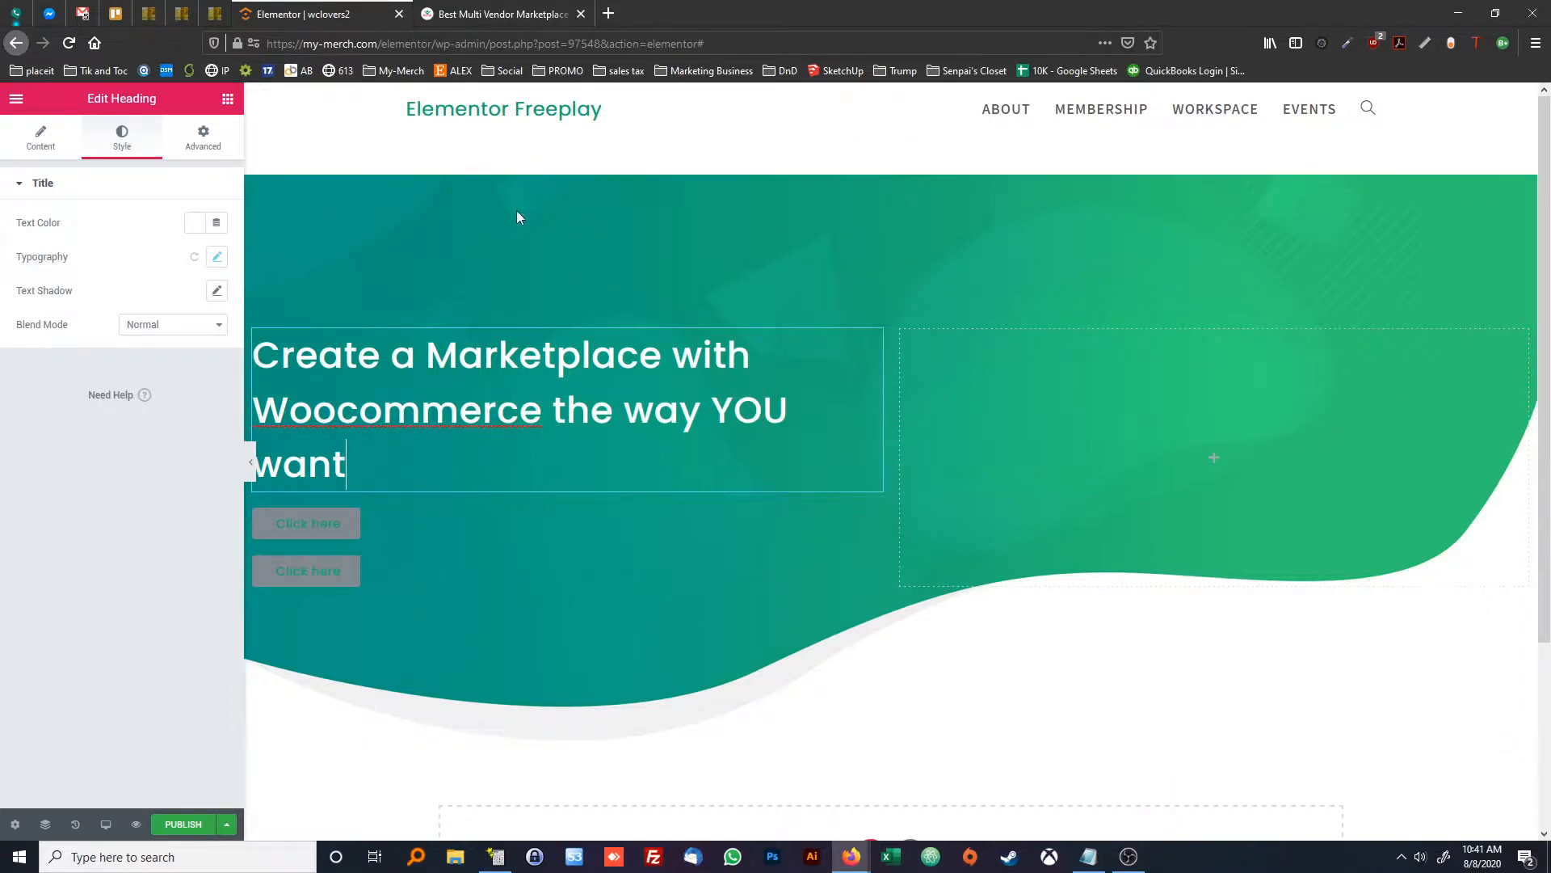
click(40, 138)
click(184, 267)
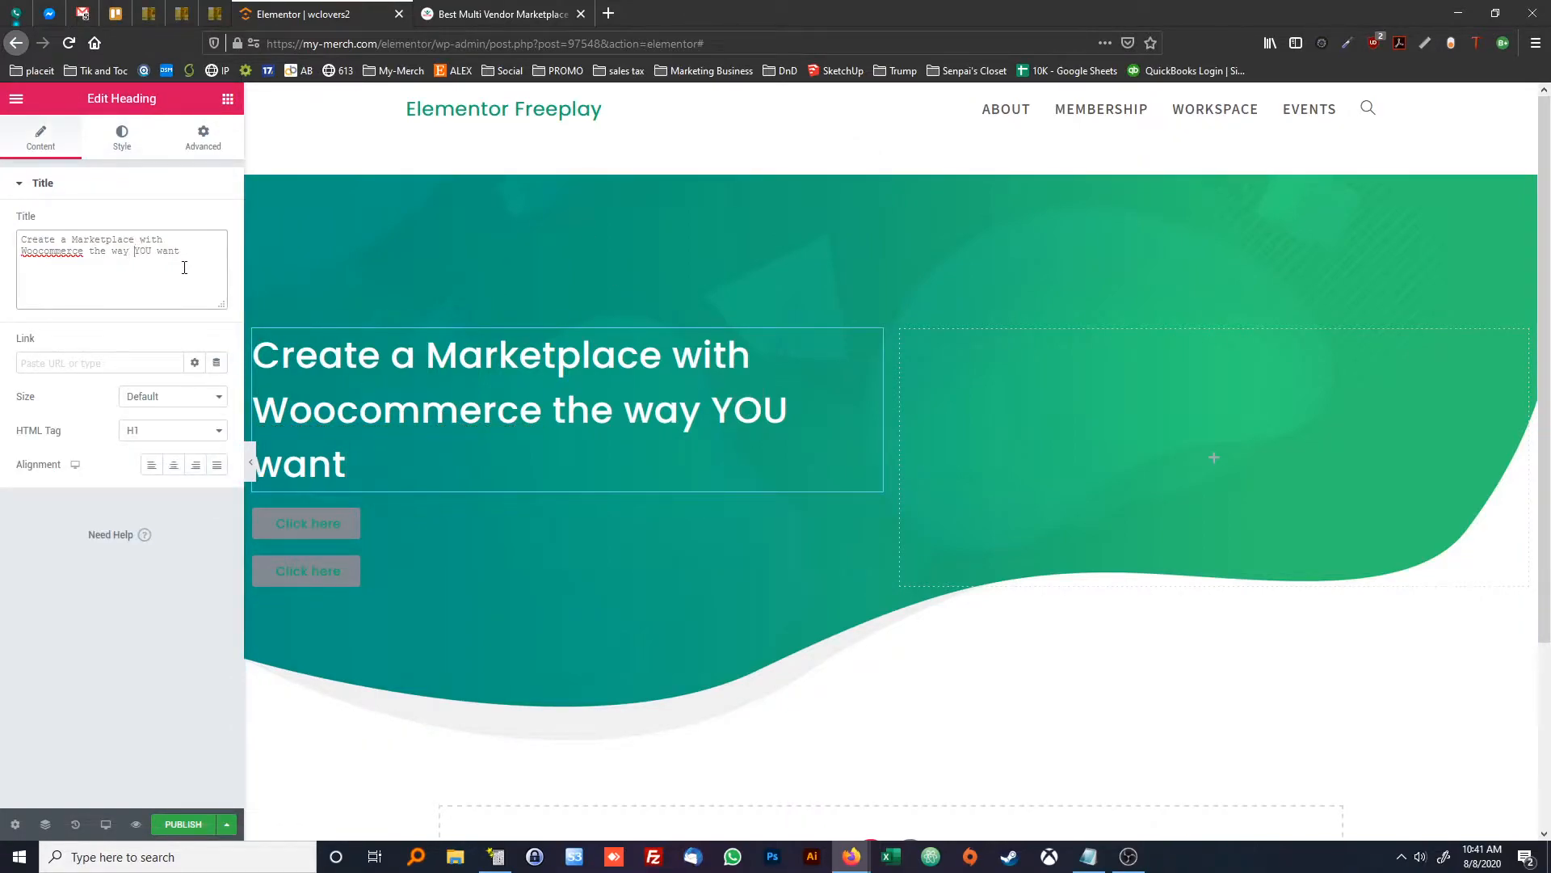
text(<b>YOU)
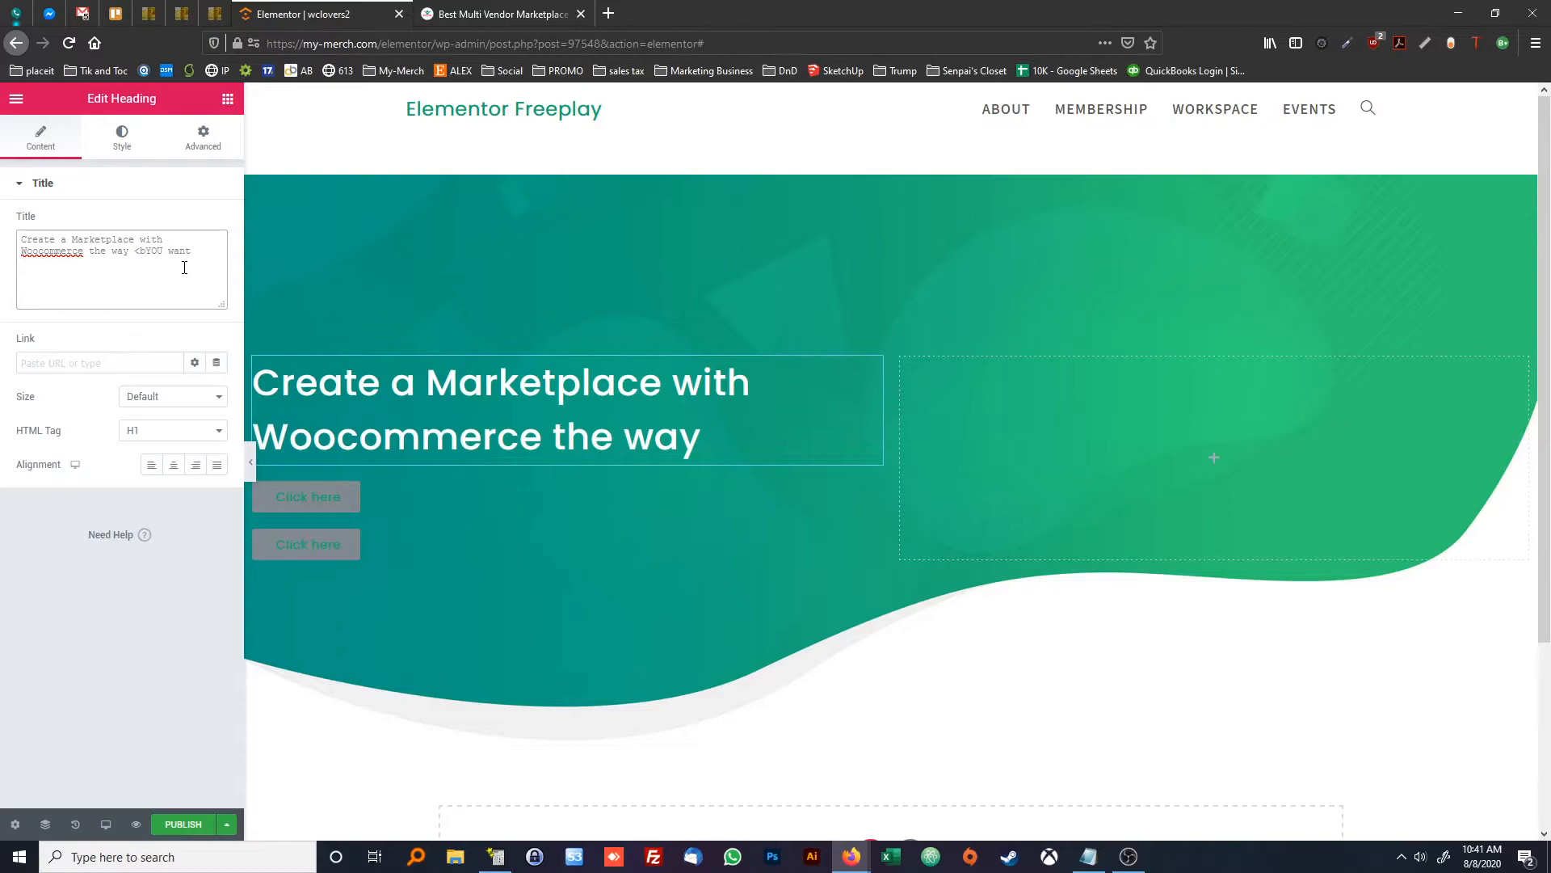
text(<)
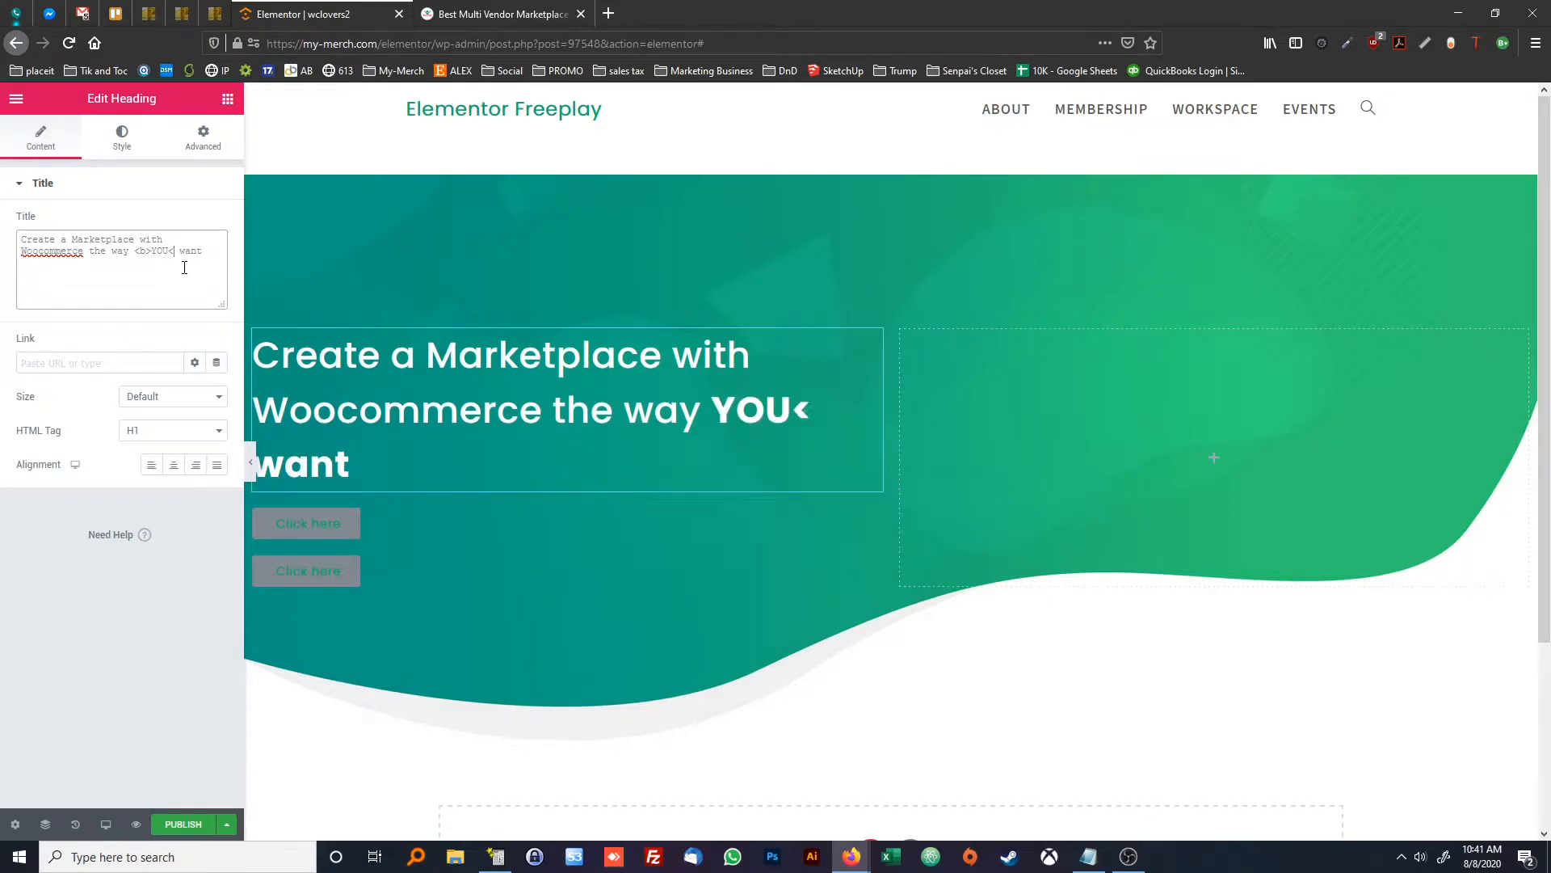
text(/b>)
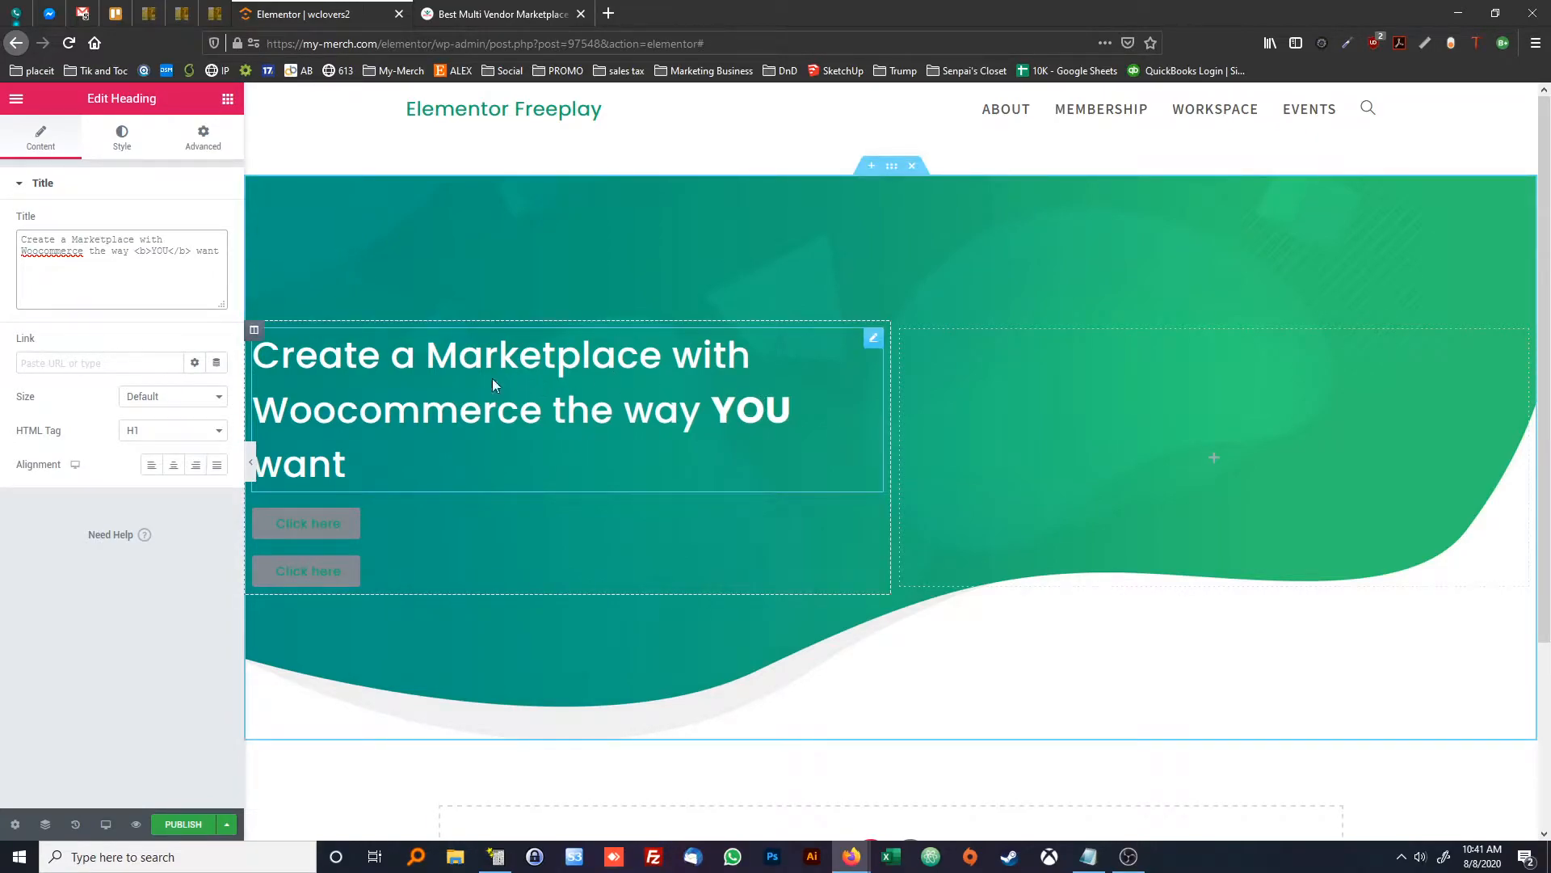
Narrow the hero section's first column to roughly a third of the width, matching the heading's line breaks on the WCLovers hero
click(459, 11)
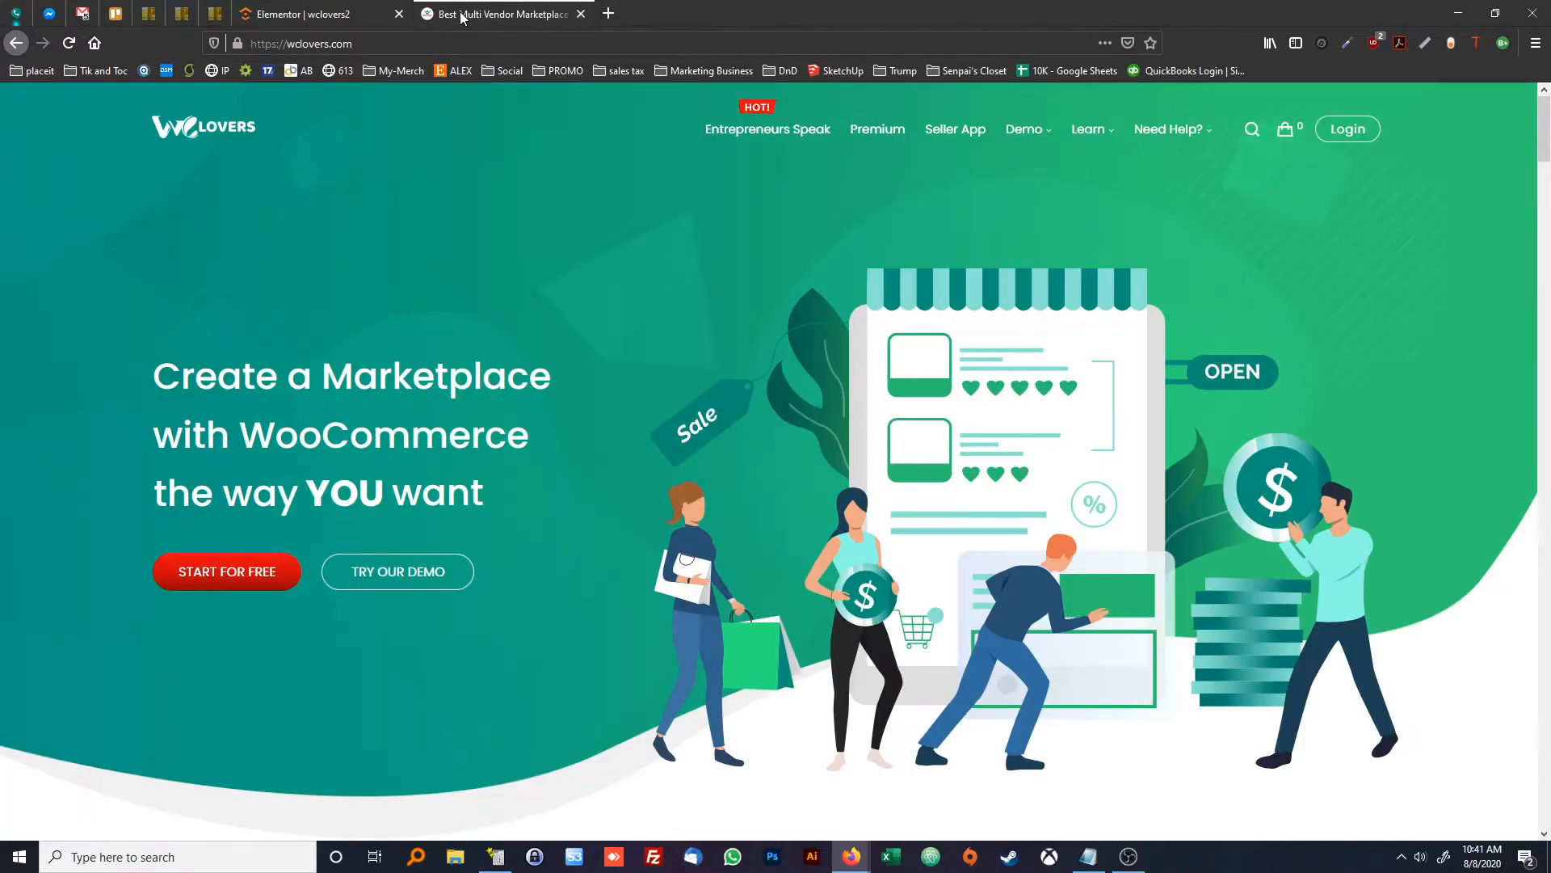
click(323, 18)
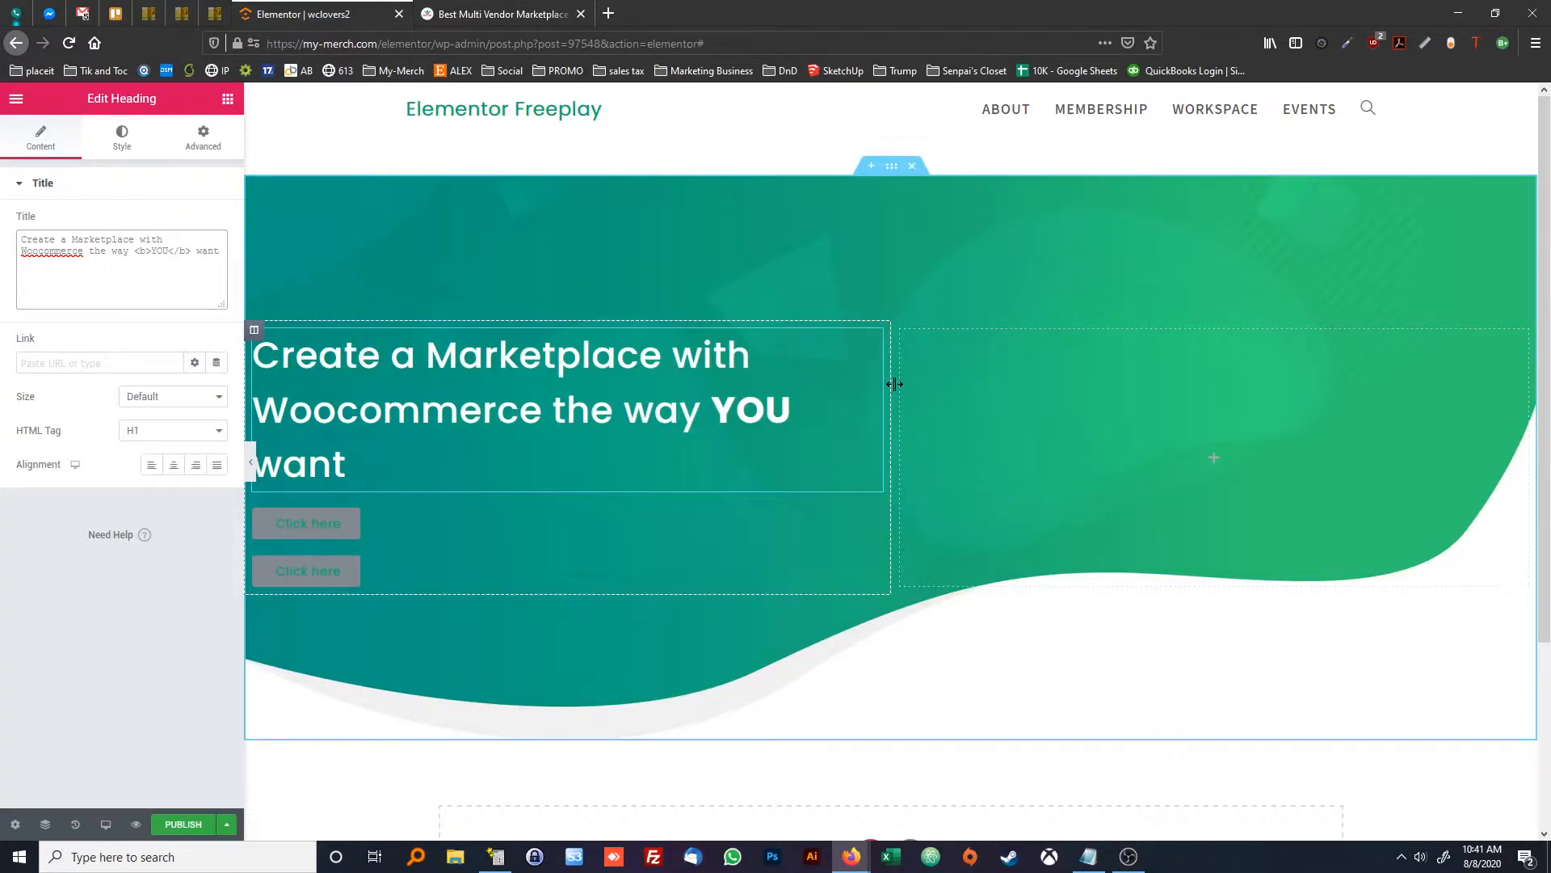
drag(888, 391, 684, 400)
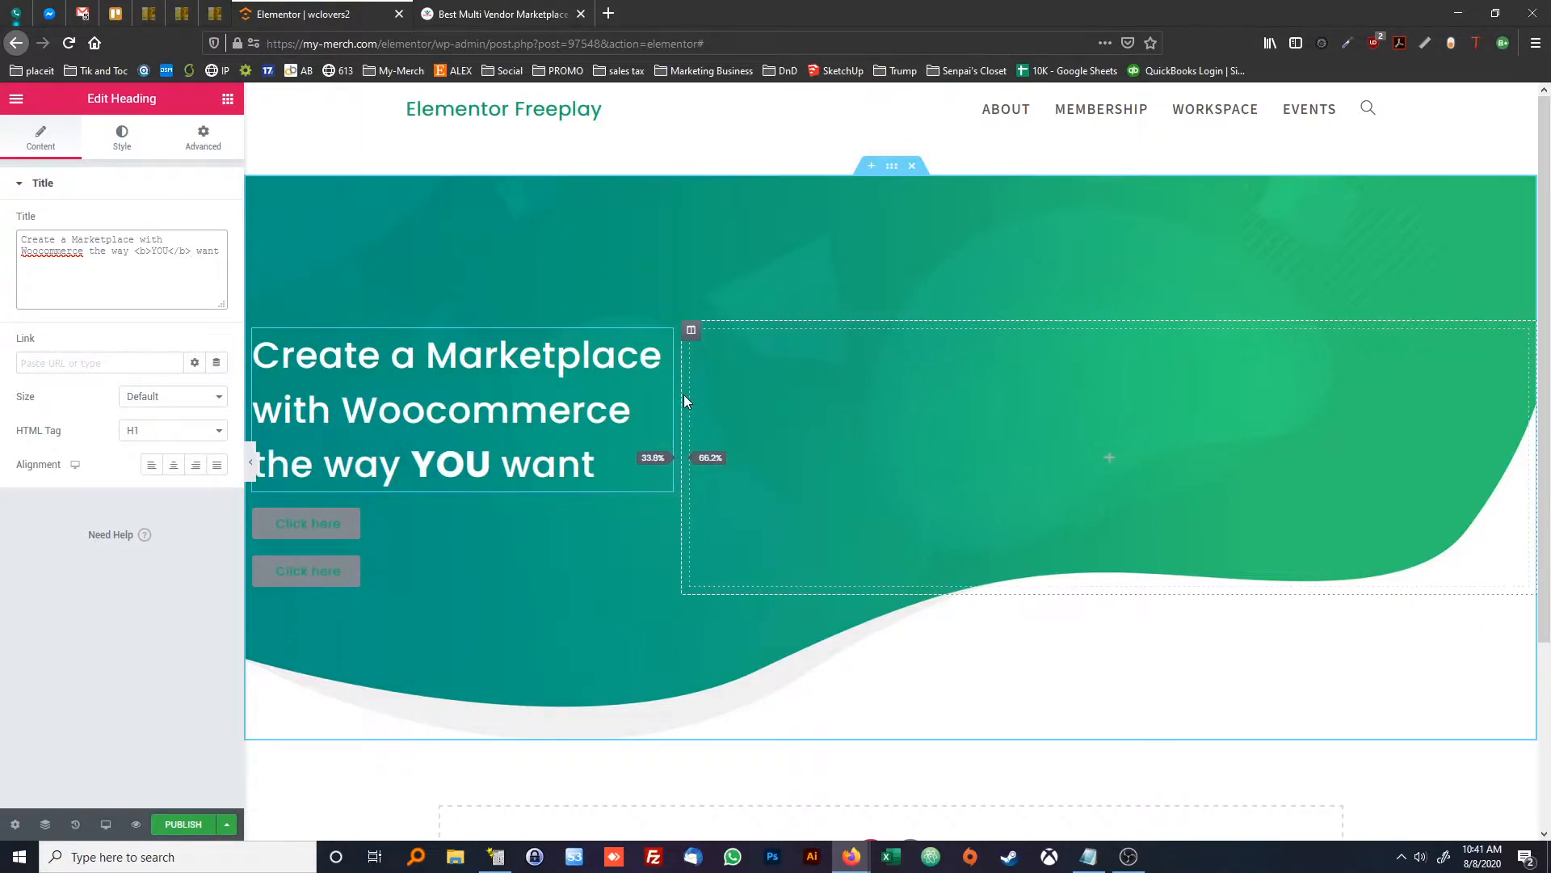
drag(685, 395, 700, 395)
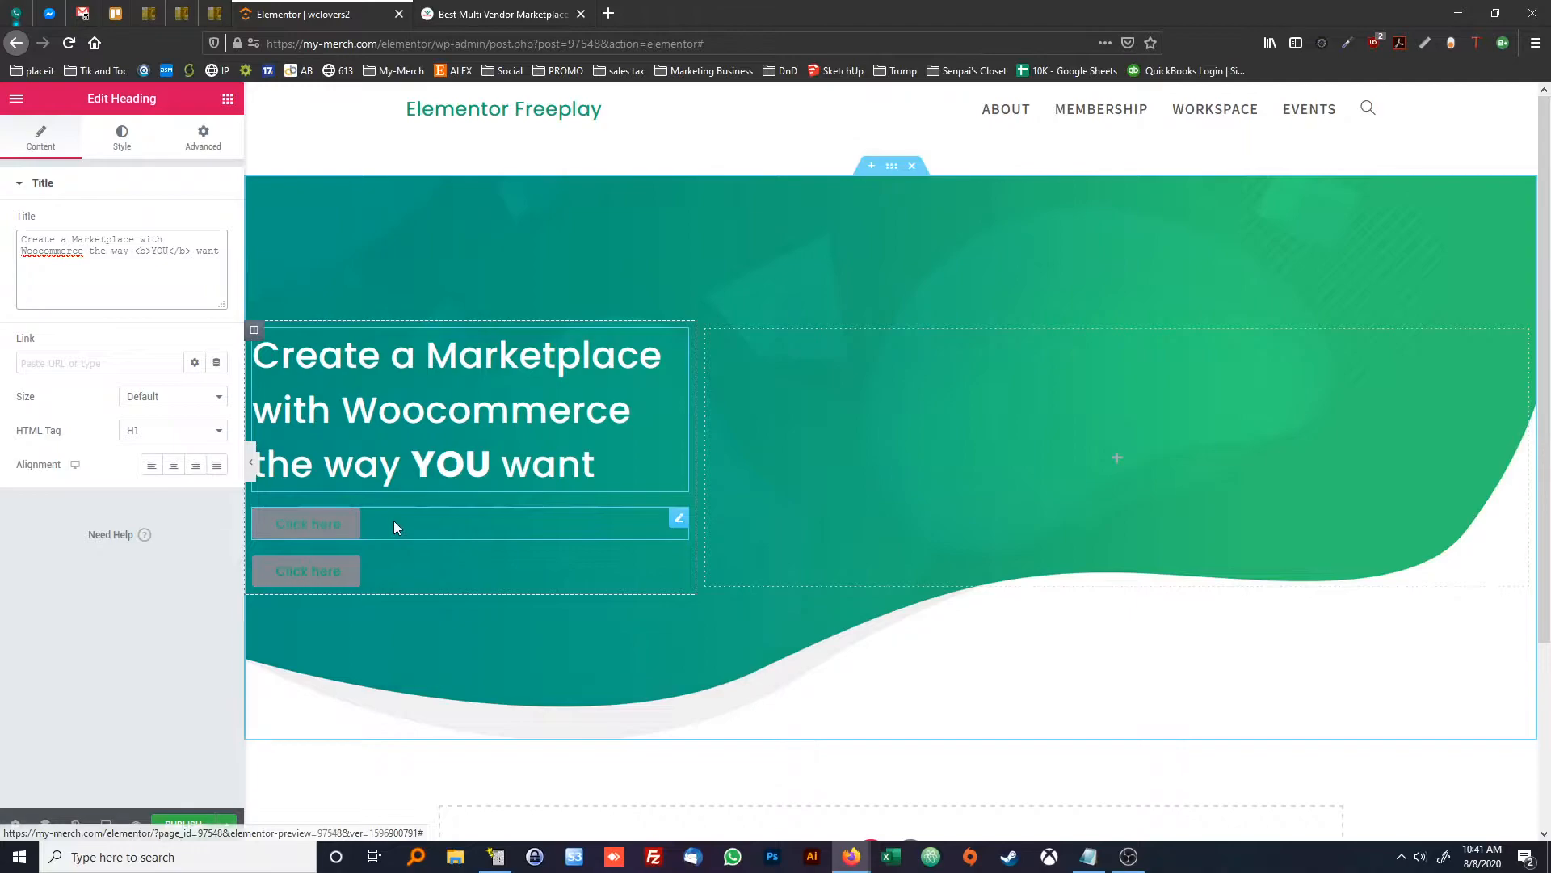
Give the first button below the heading a bright red background, about #E90404, using the WCLovers START FOR FREE button as reference
click(347, 525)
click(475, 16)
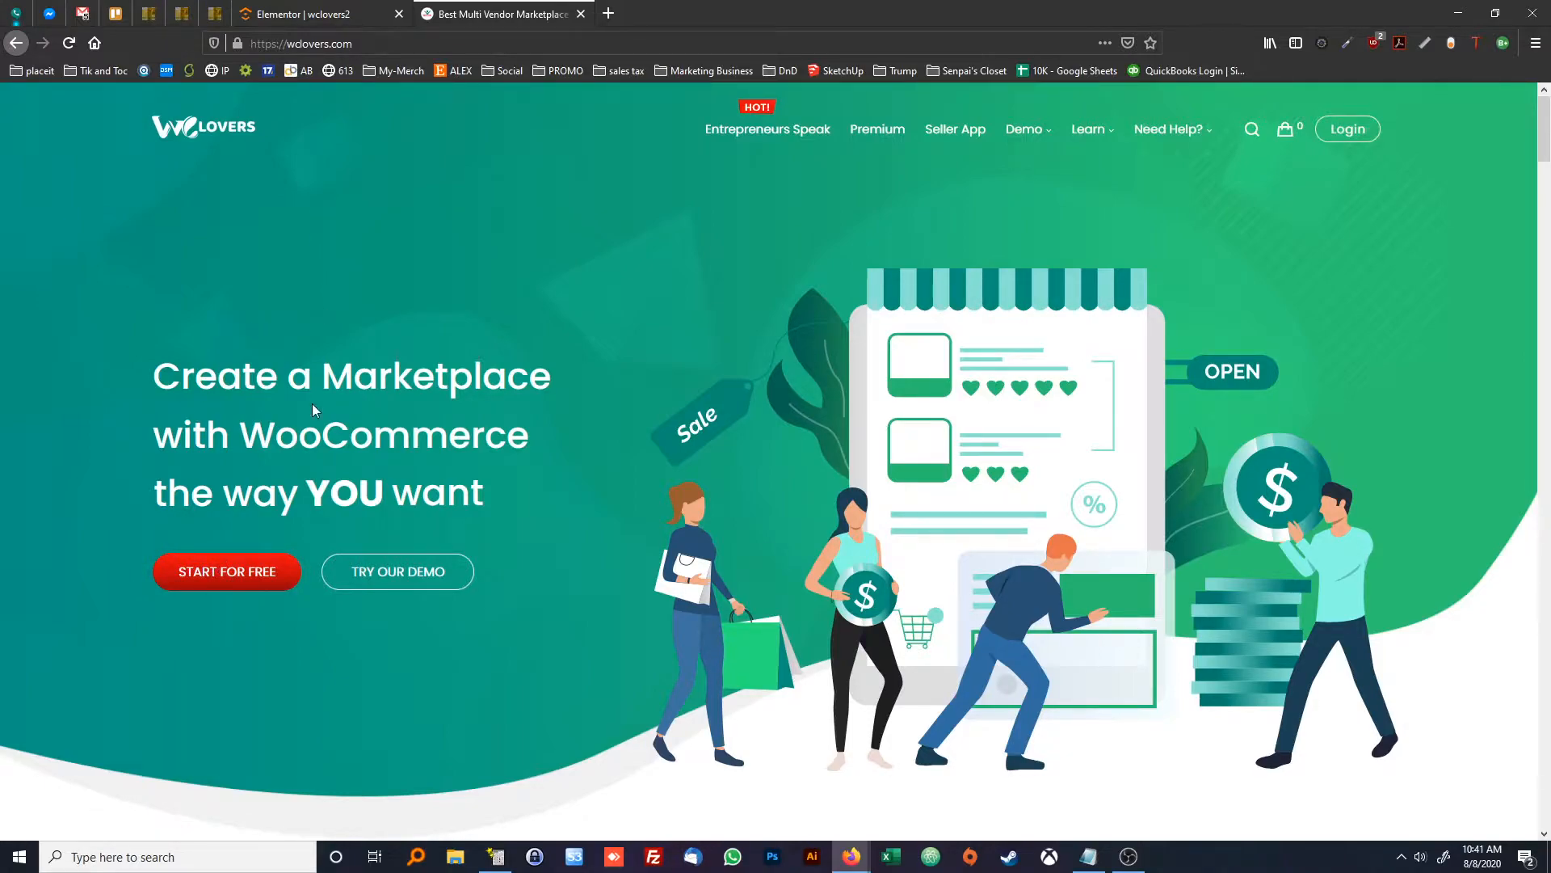
click(304, 16)
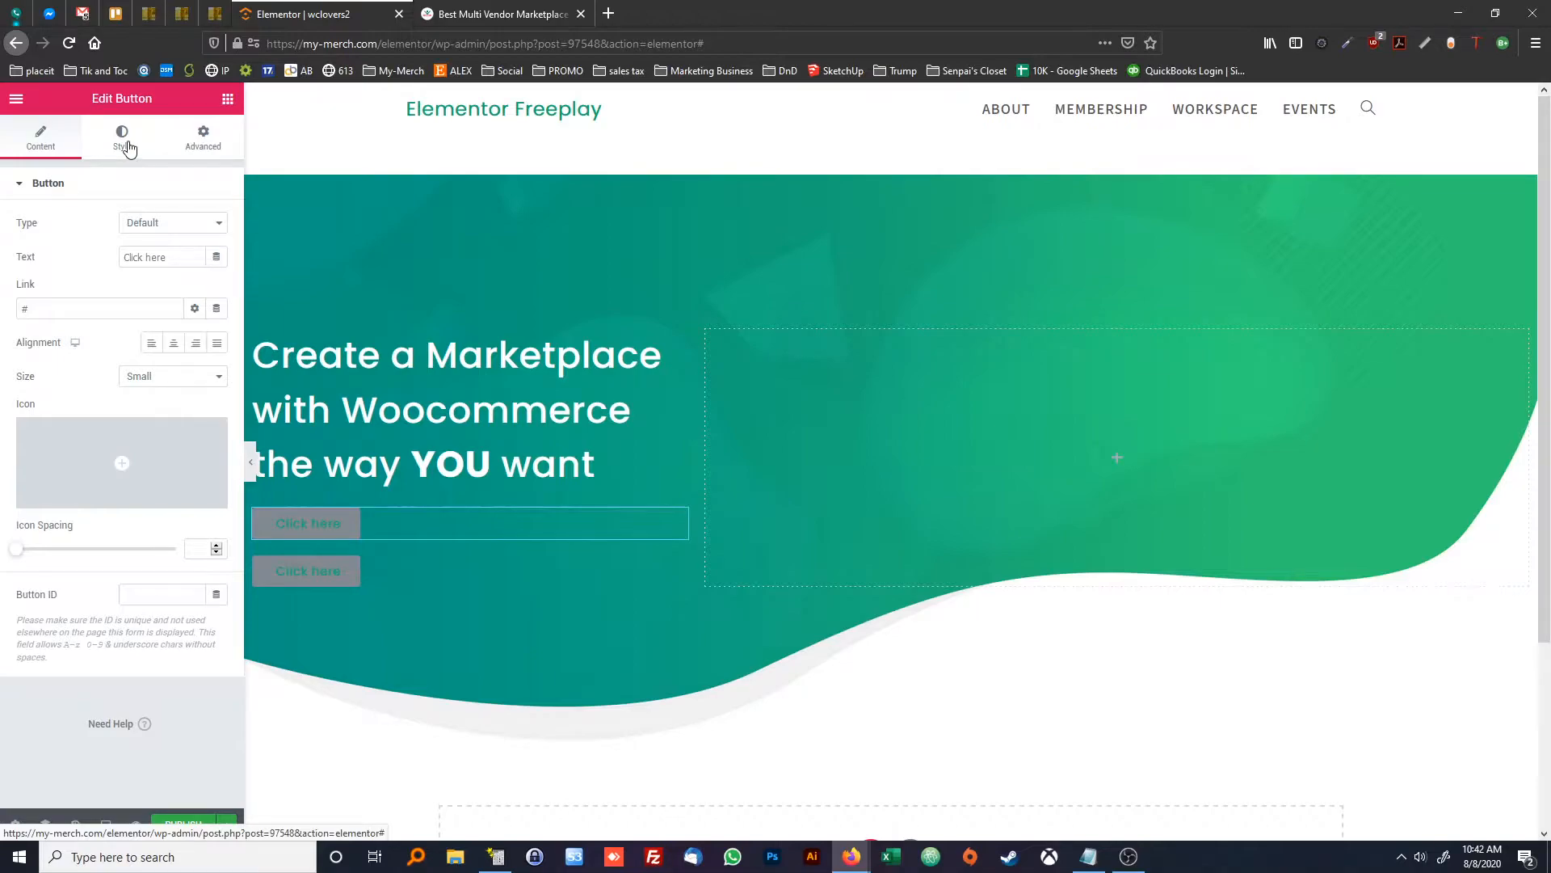
click(127, 148)
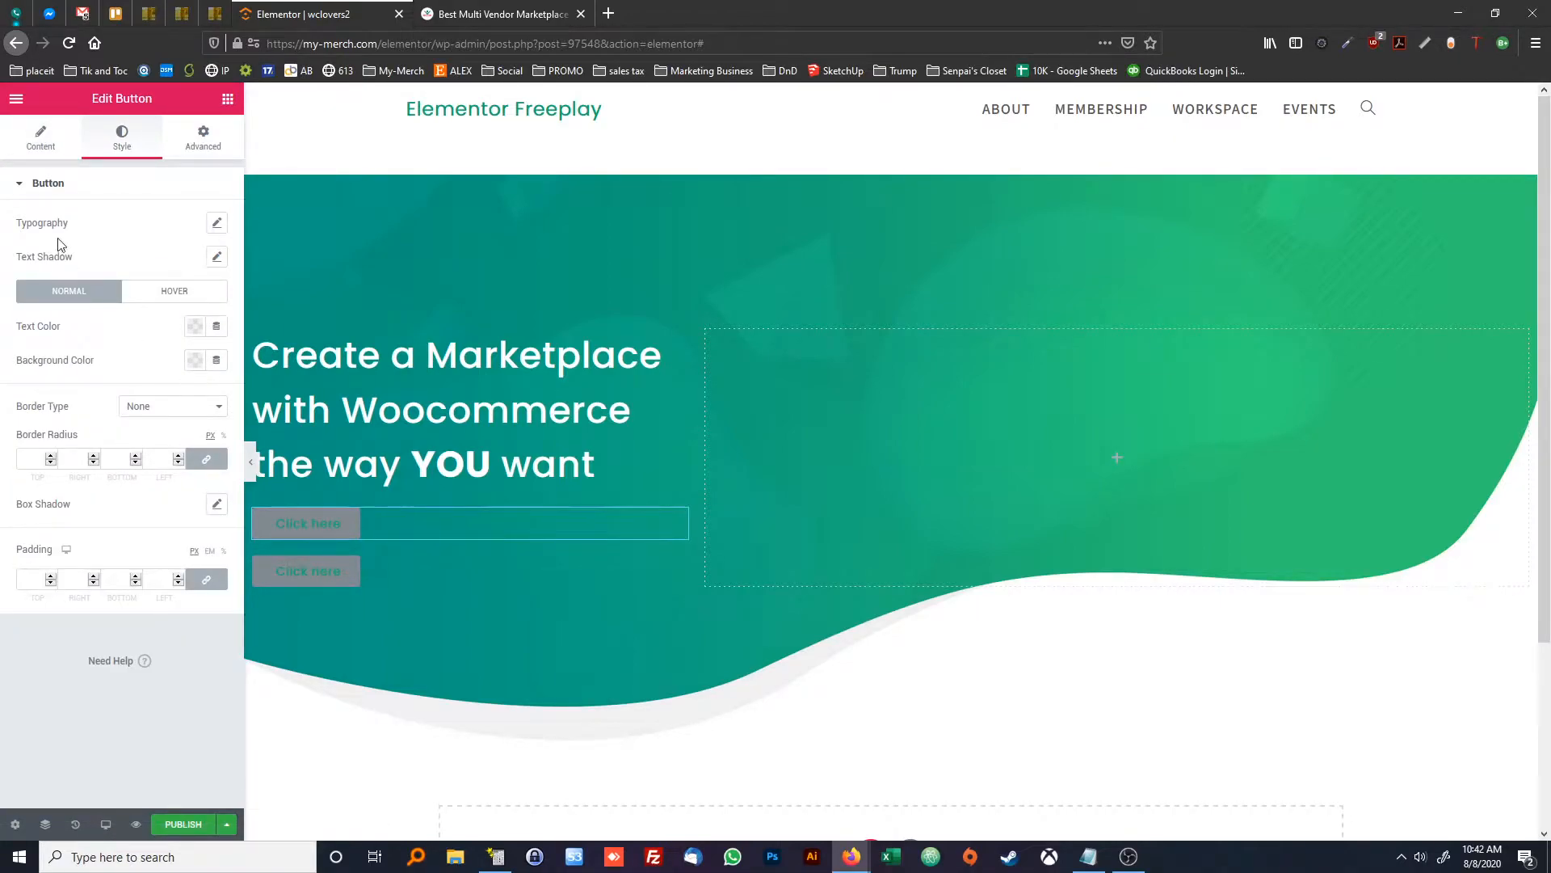
click(194, 360)
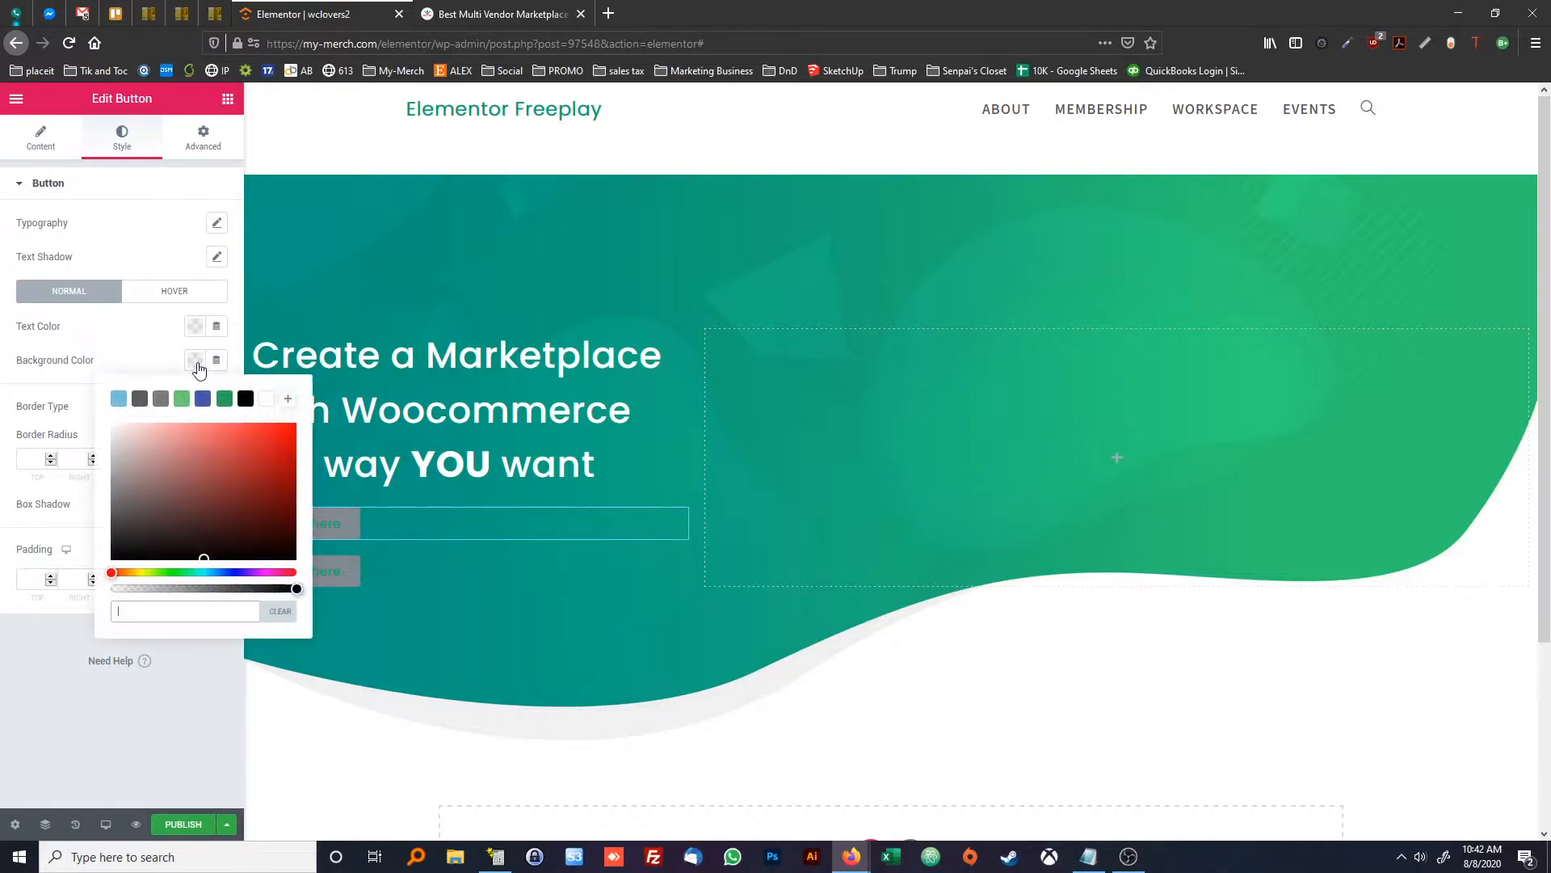
click(296, 457)
mouse_move(303, 459)
mouse_down()
mouse_move(312, 444)
mouse_move(299, 445)
mouse_up()
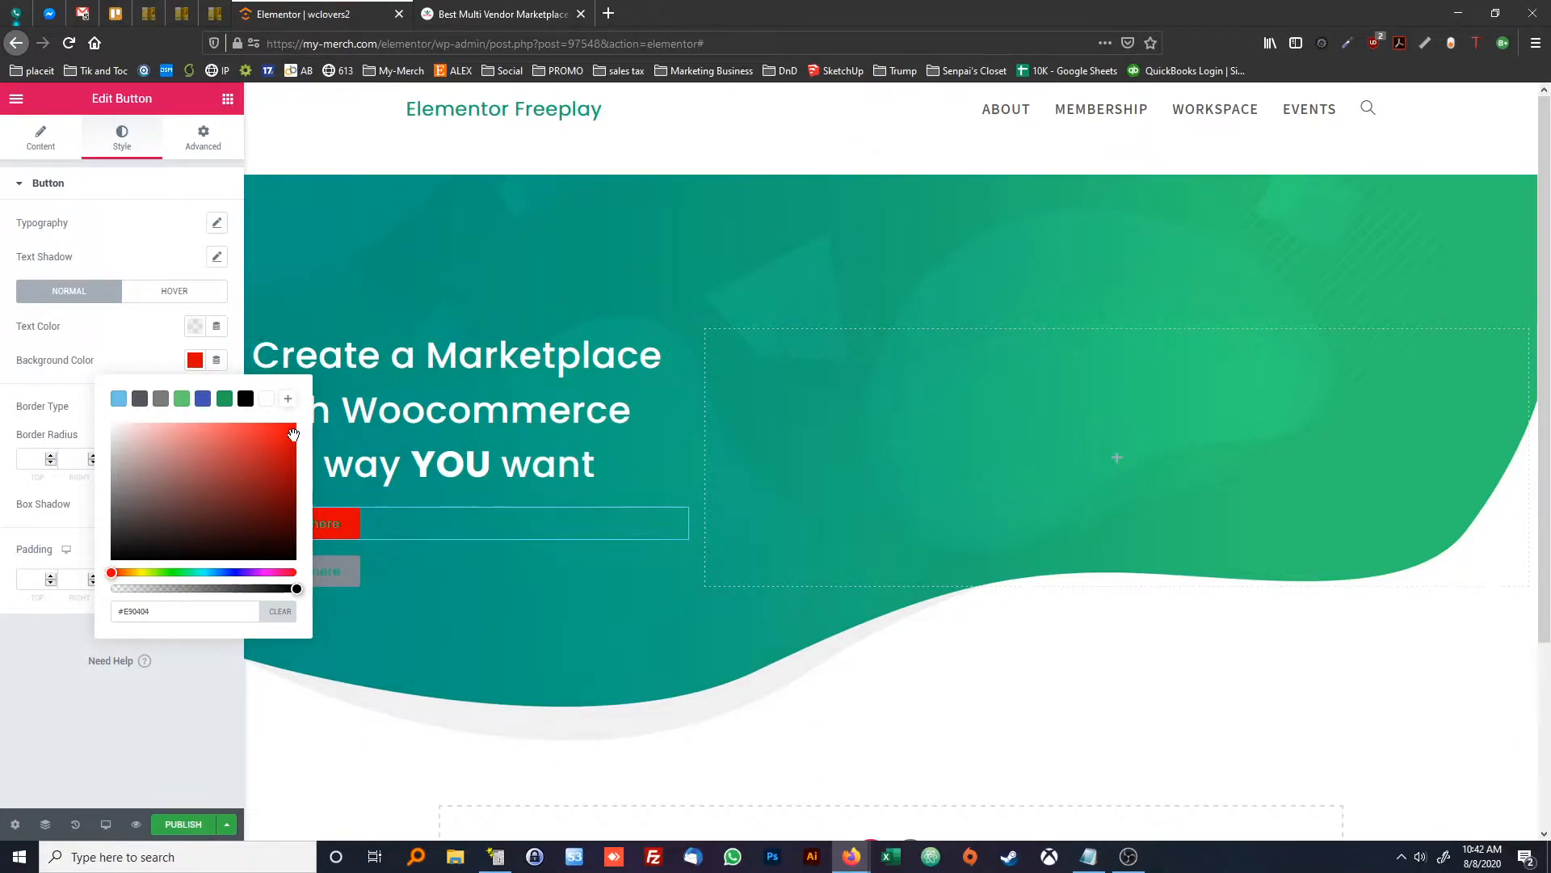
Change the first button's text to START FOR FREE
click(141, 223)
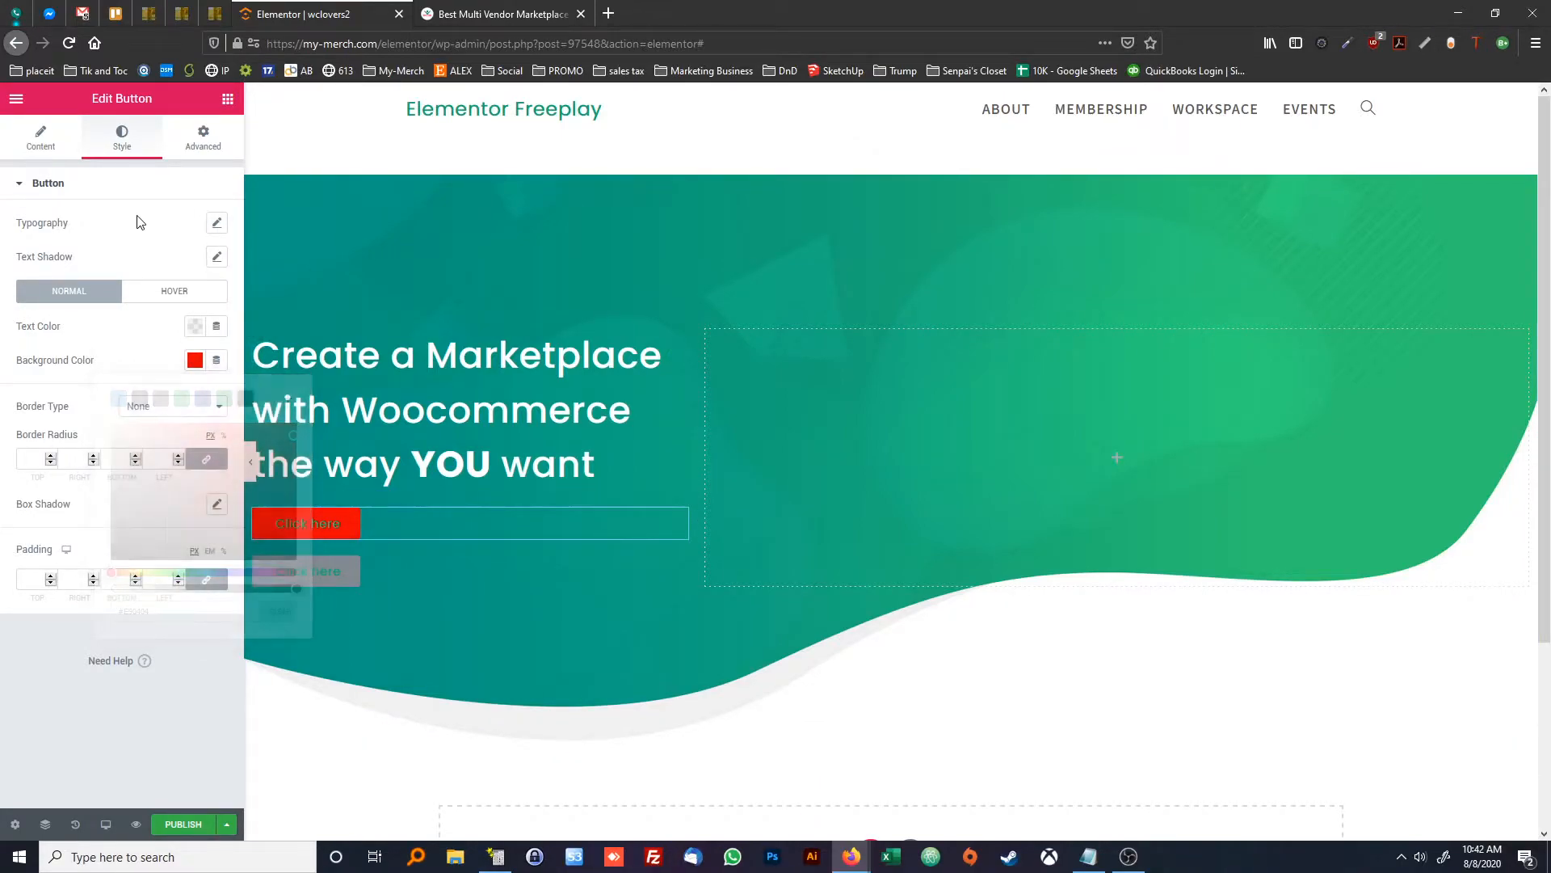
click(41, 136)
click(24, 259)
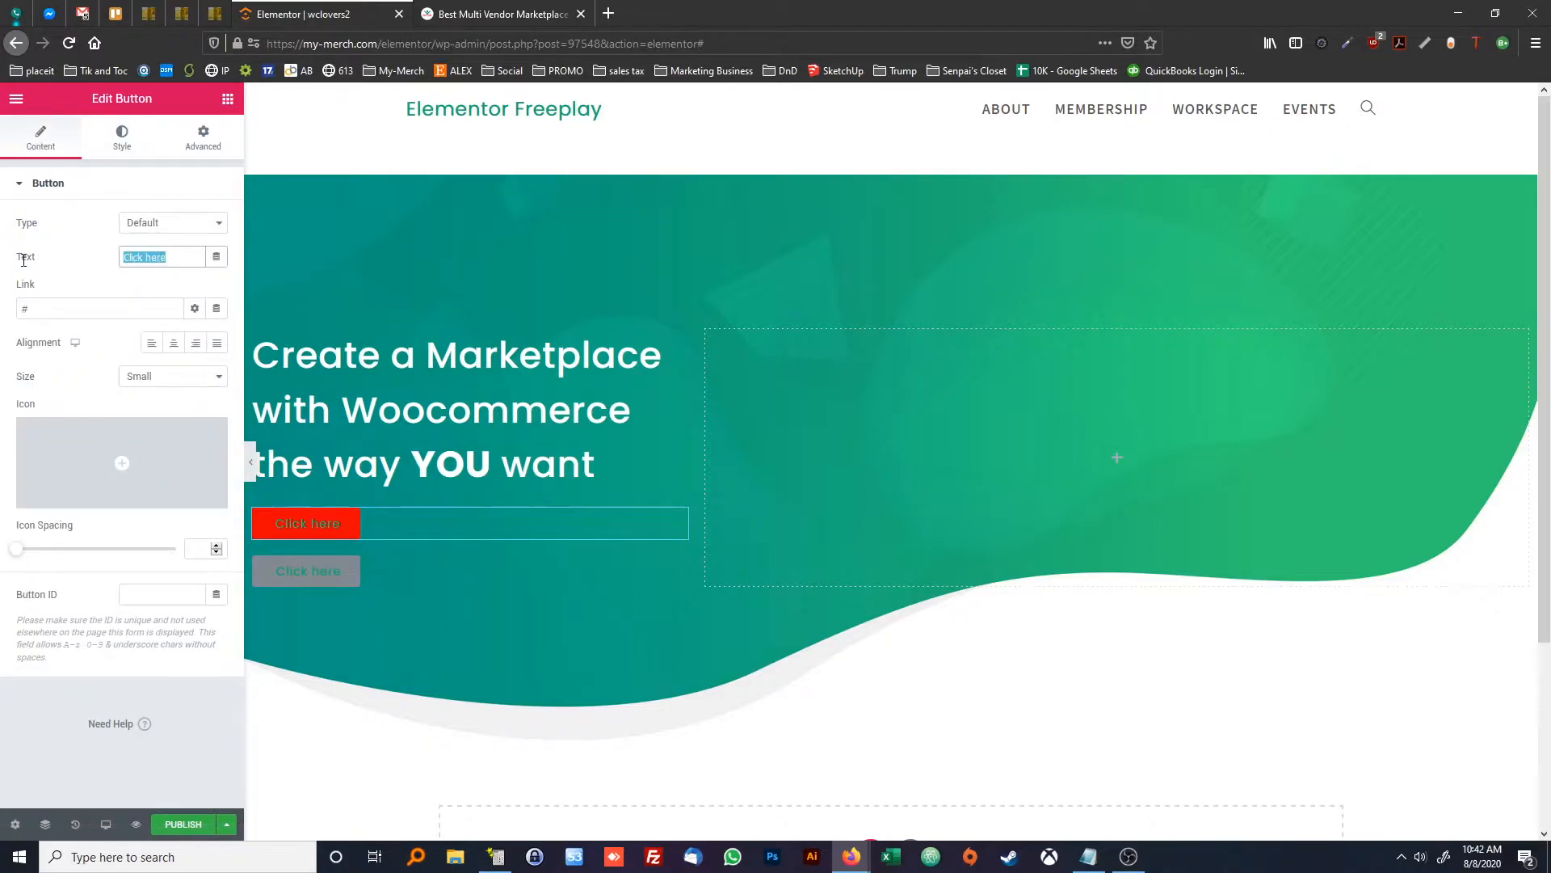
text(START FOR FREE)
Set the START FOR FREE button's text color to white
click(122, 142)
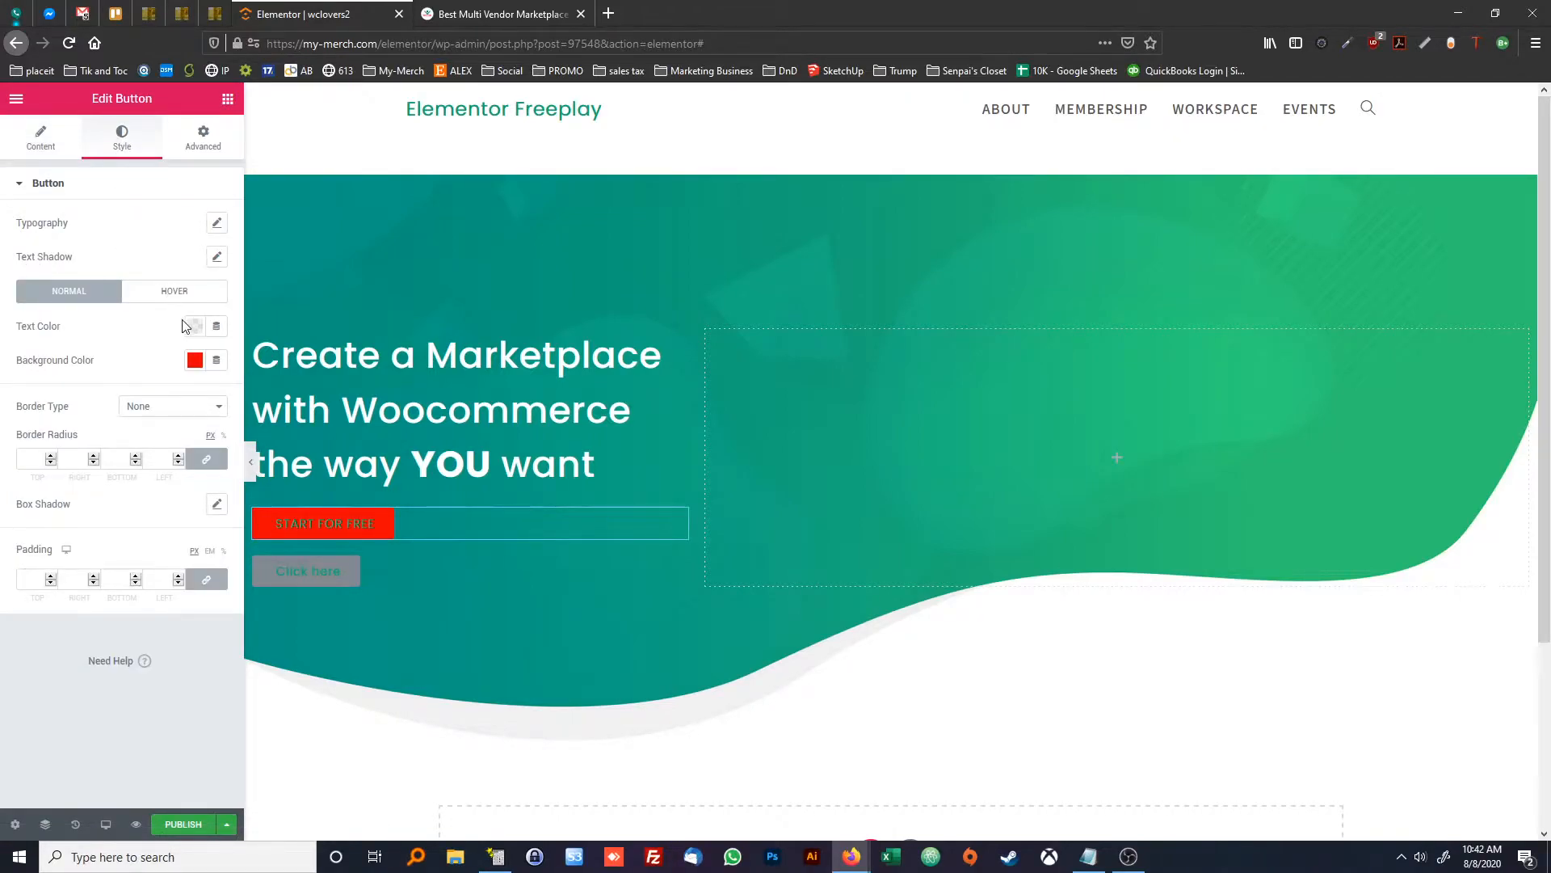
click(194, 327)
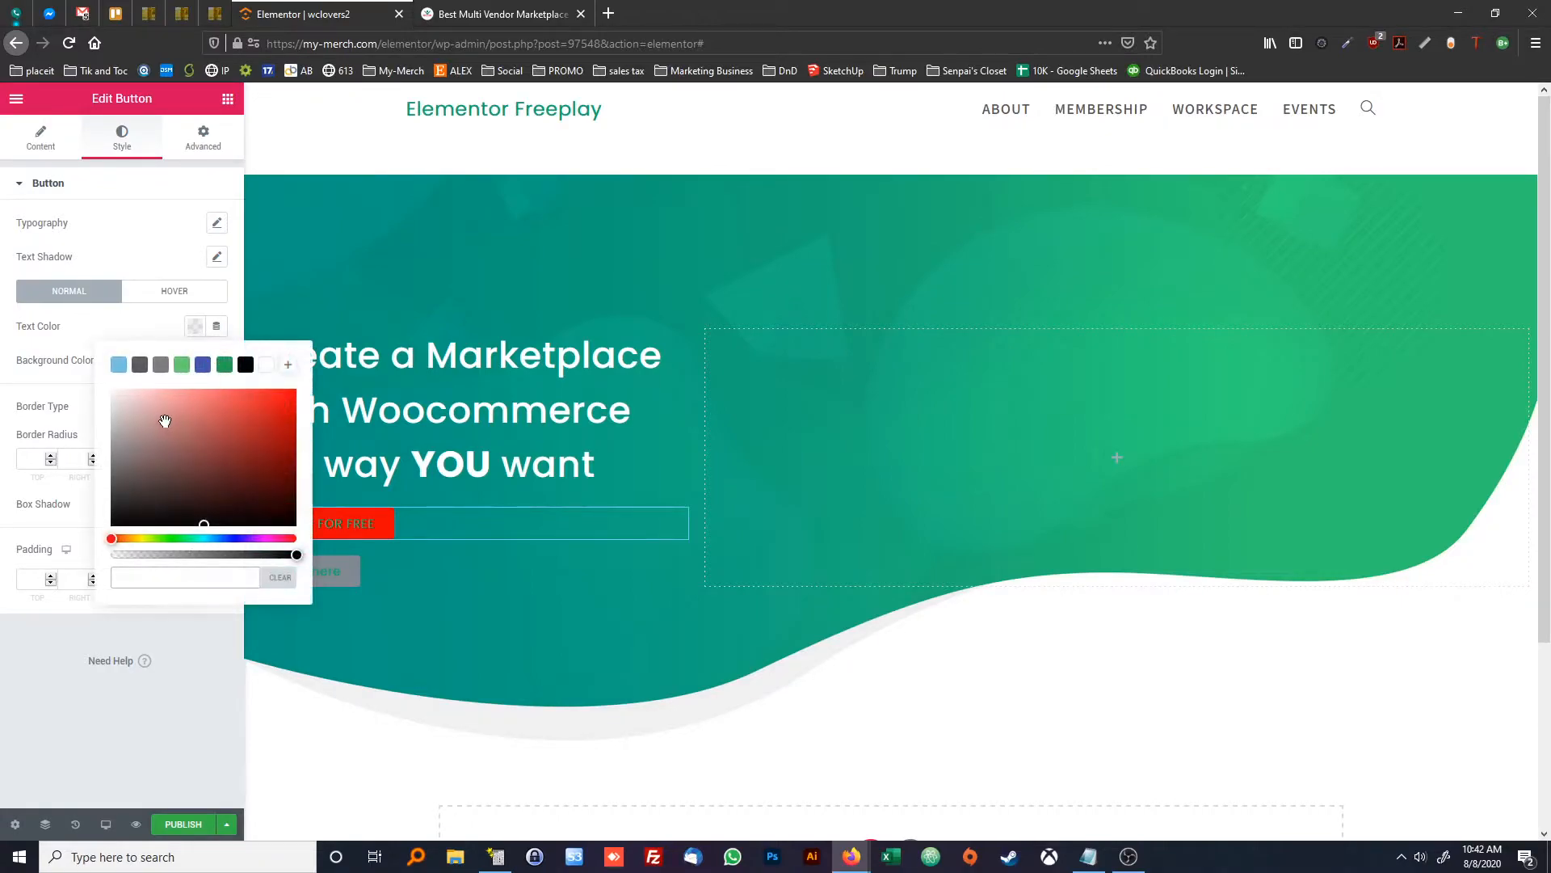
click(266, 365)
click(141, 328)
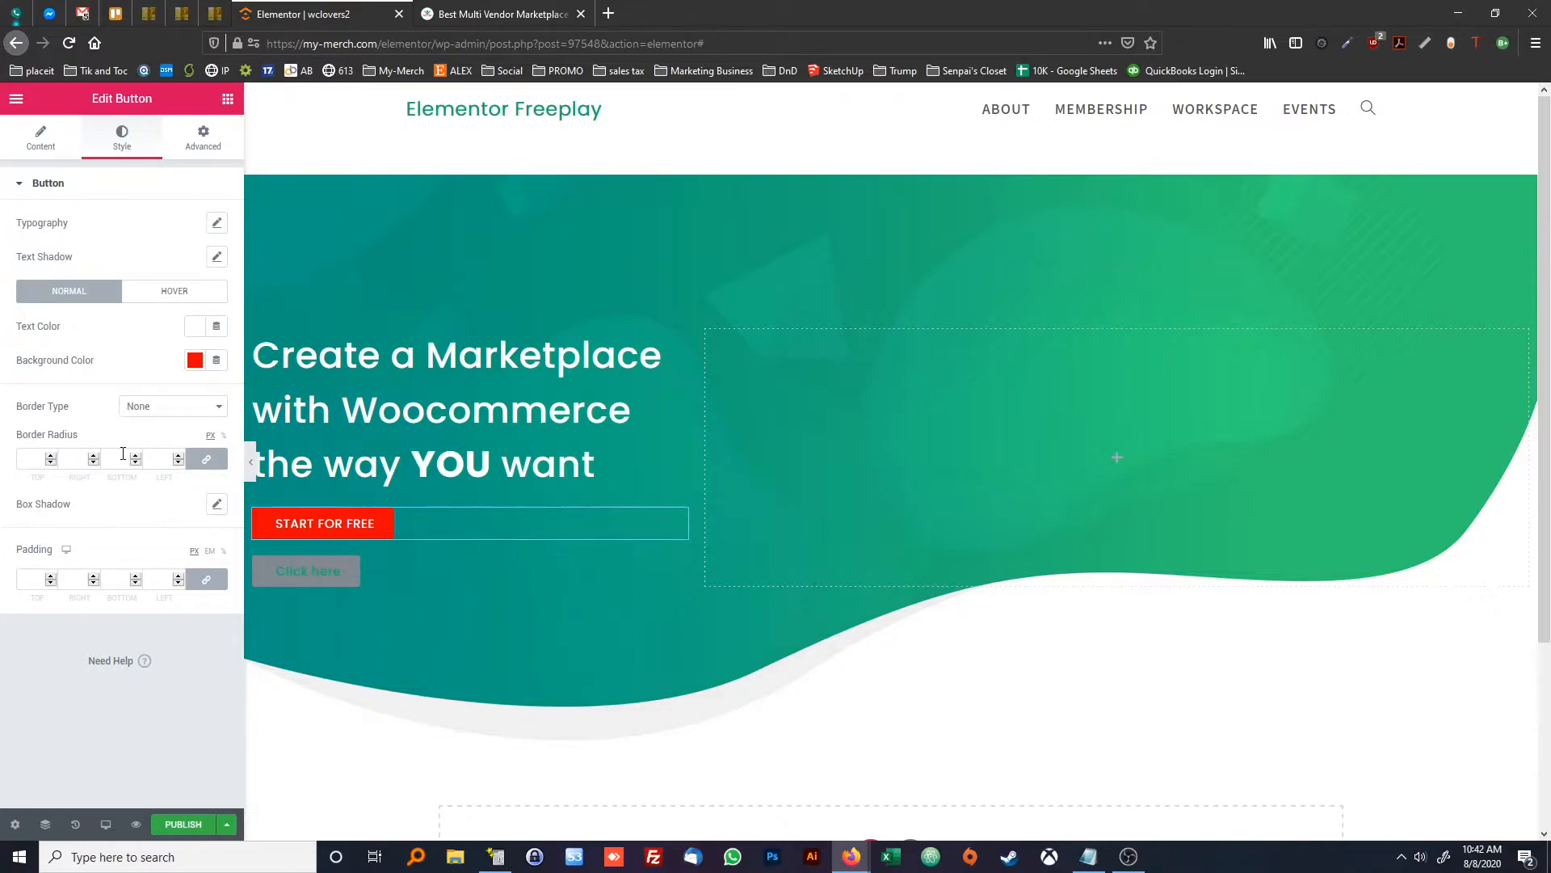
Give the START FOR FREE button a solid 2 px border in dark red, about #B40000
click(145, 416)
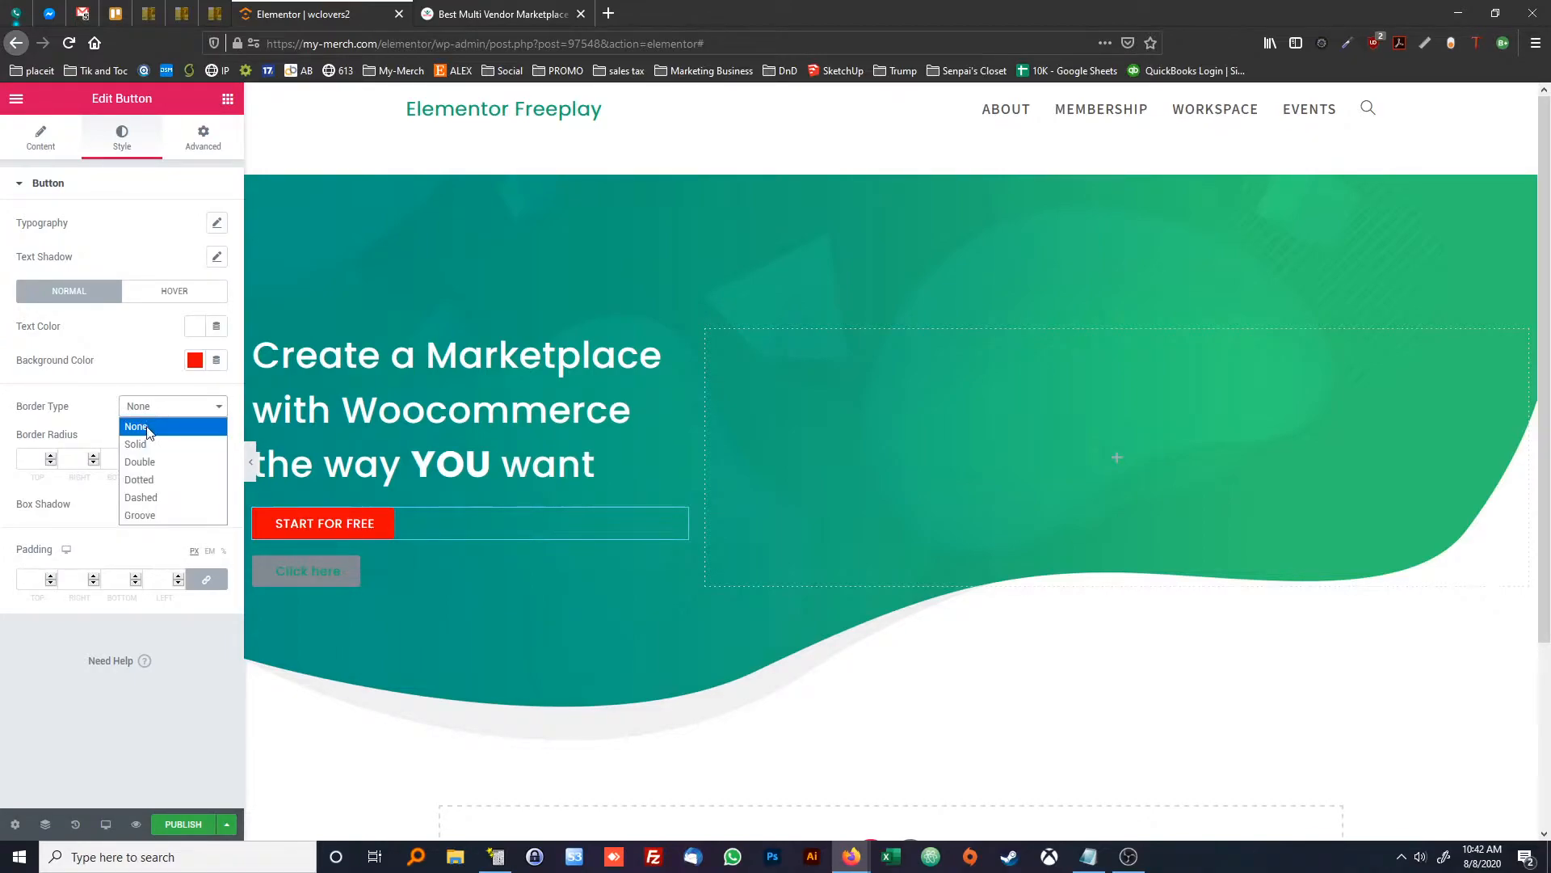
click(149, 446)
click(179, 468)
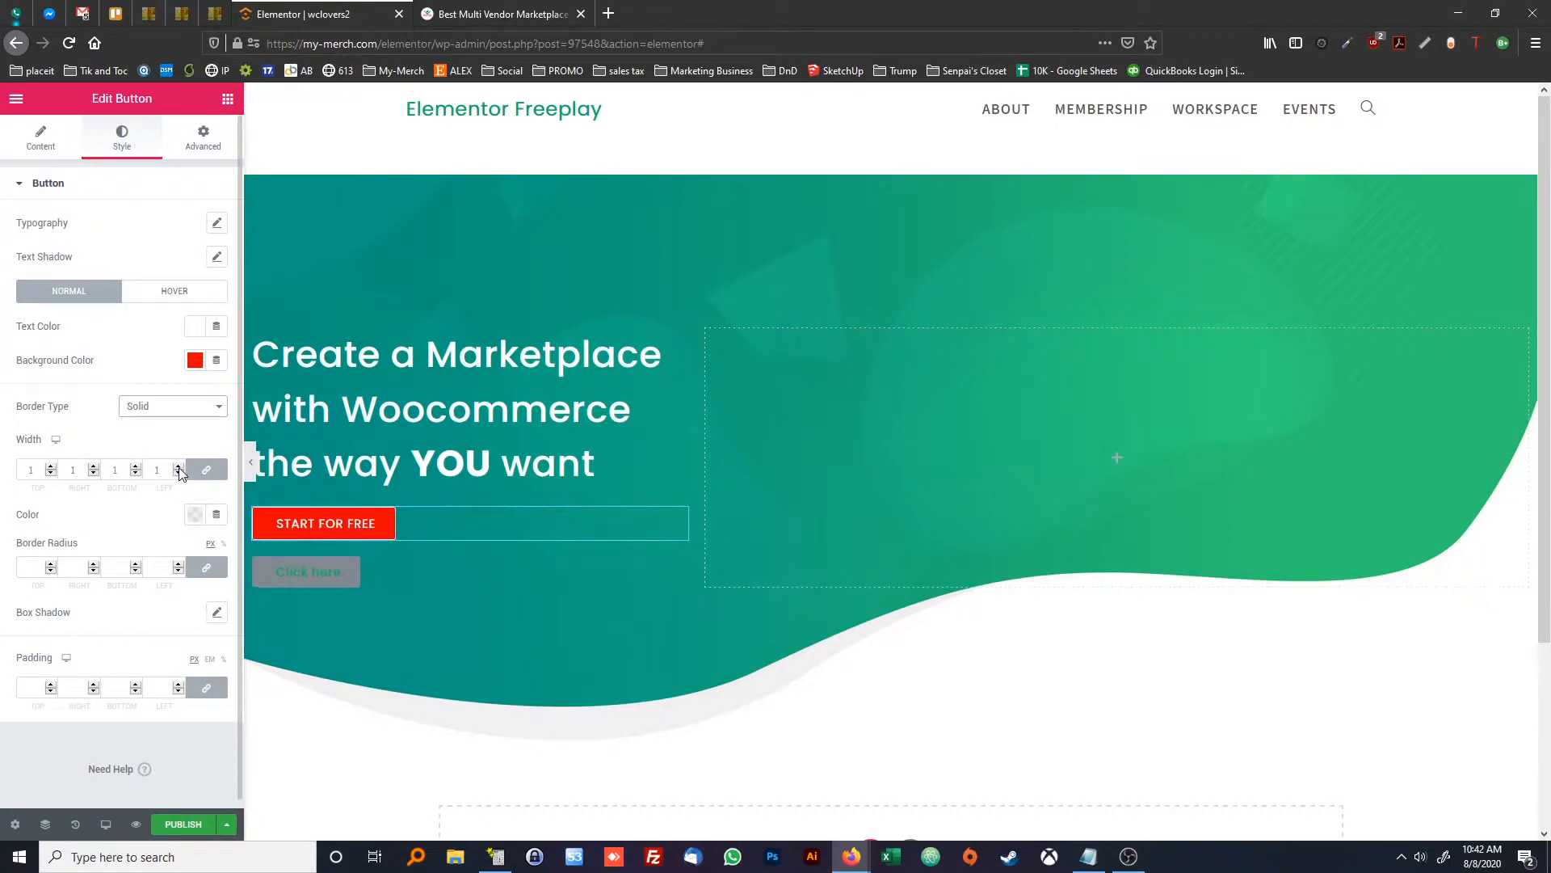
click(193, 515)
drag(281, 618, 294, 617)
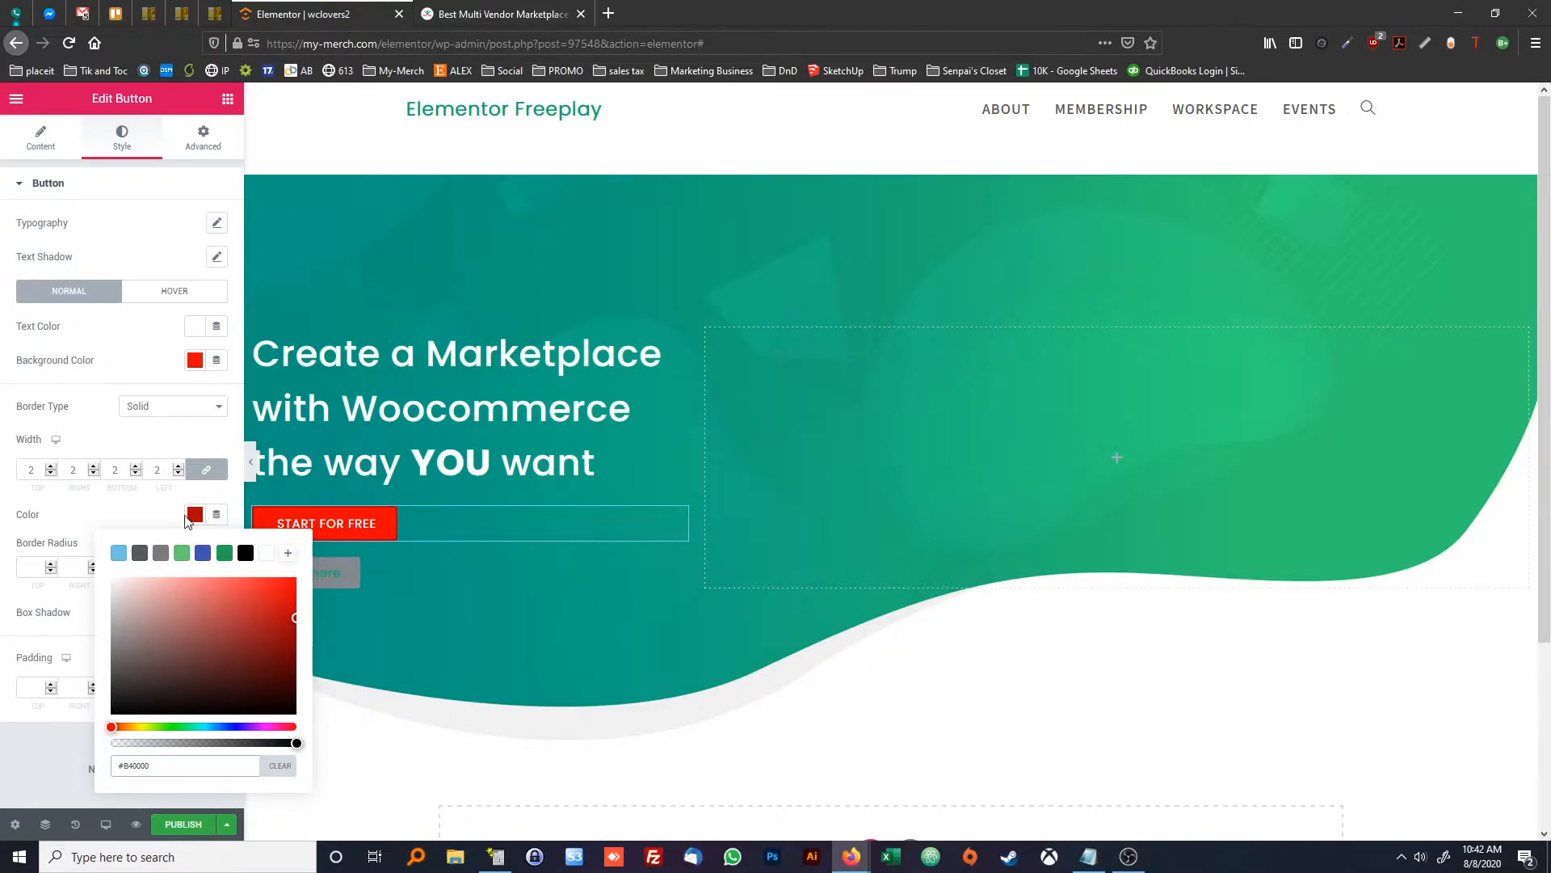
click(155, 524)
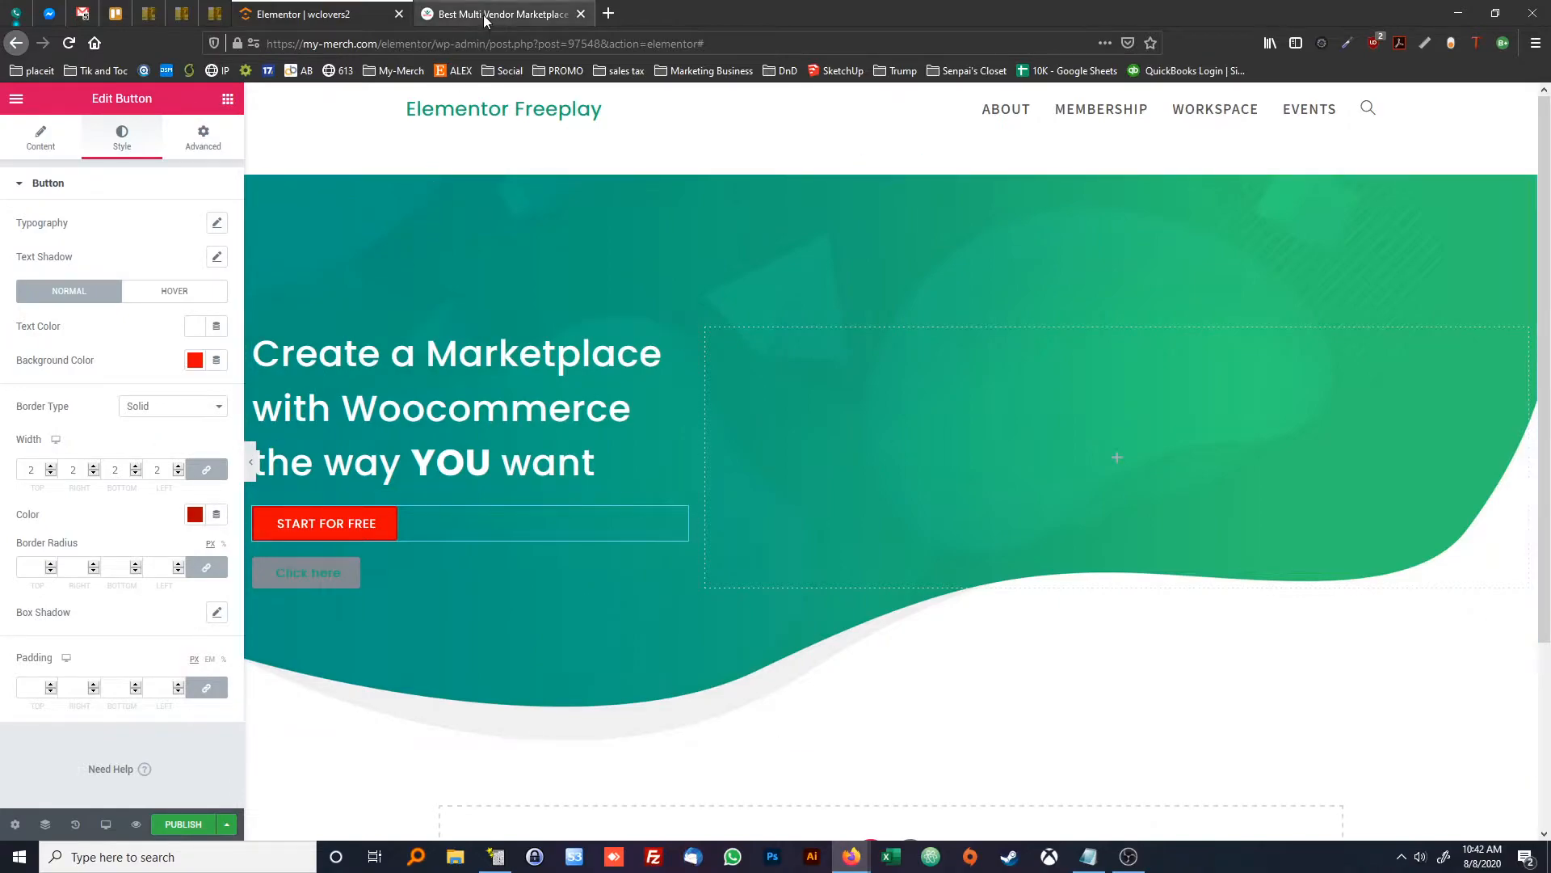
Round the START FOR FREE button's corners with a 25 px border radius, using the WCLovers button as reference
click(486, 16)
click(405, 22)
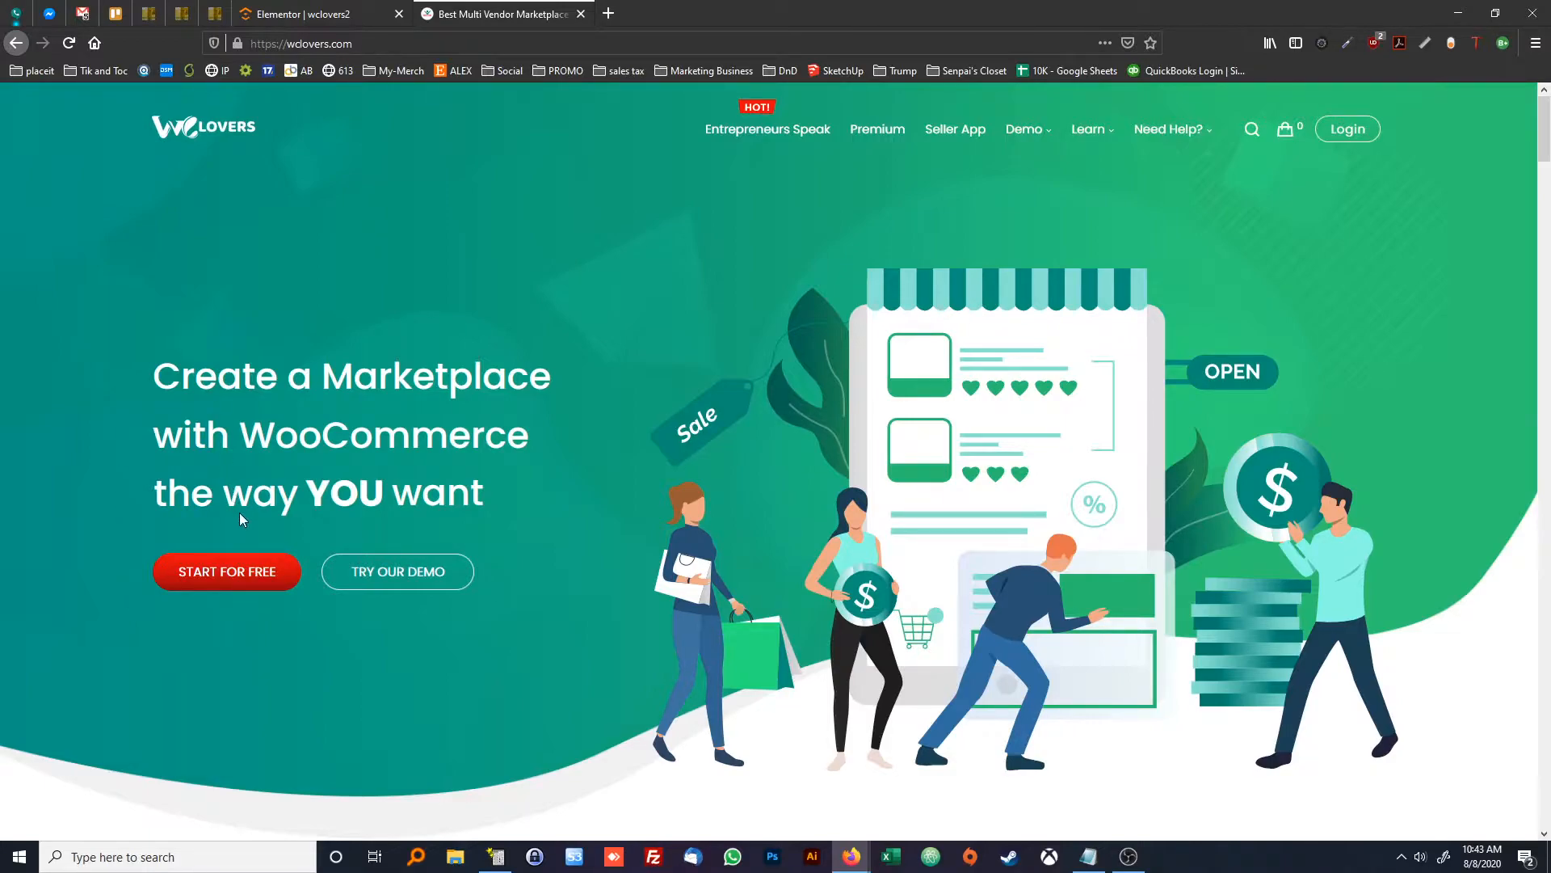
click(330, 14)
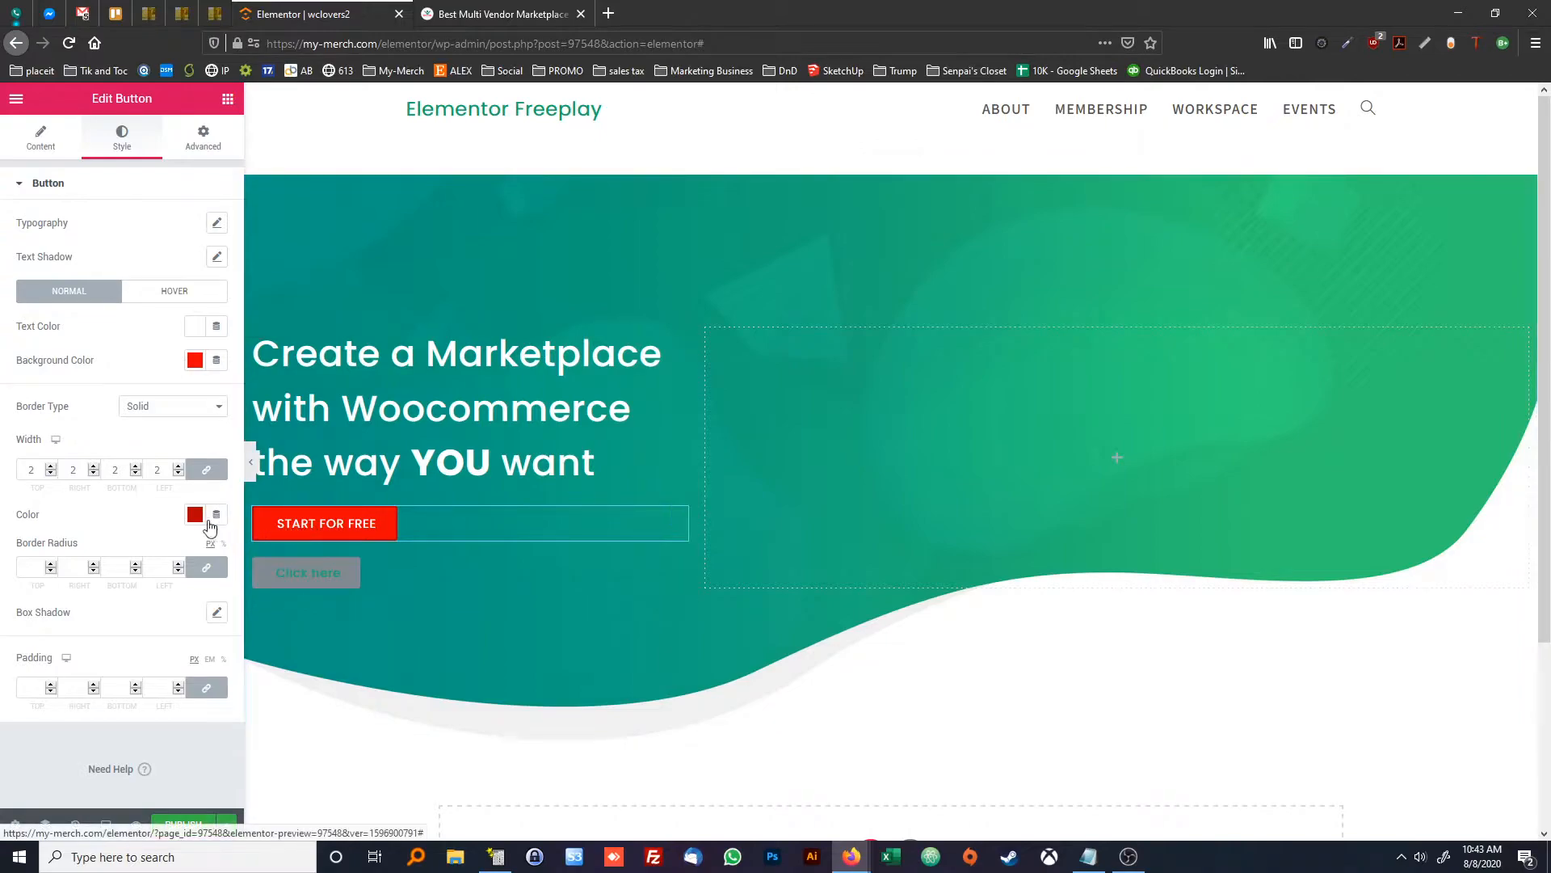
click(51, 564)
click(51, 564)
click(51, 564)
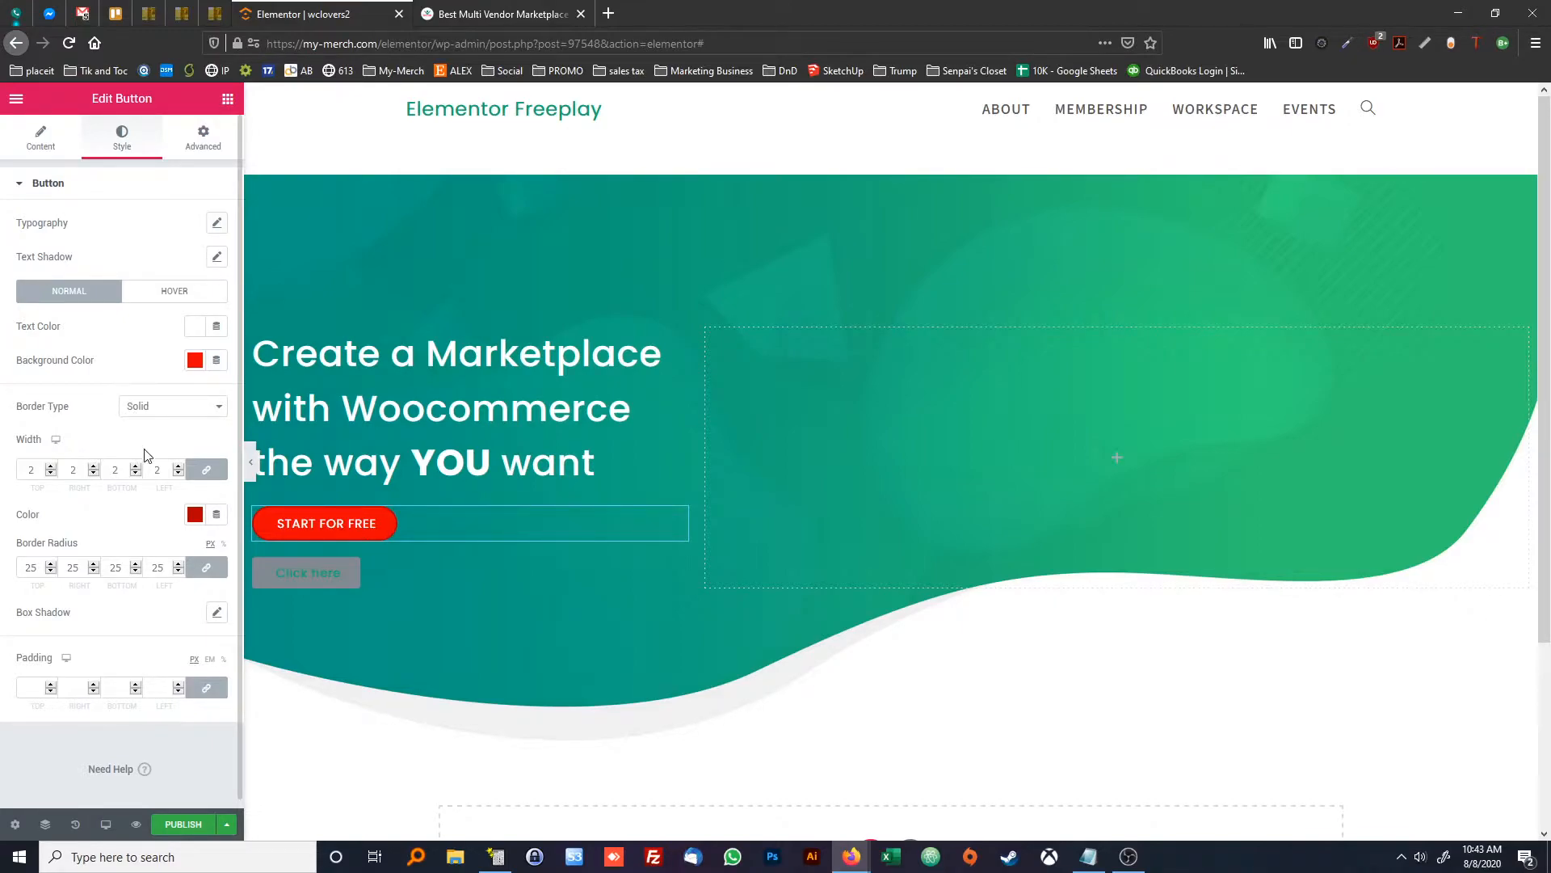
Set the START FOR FREE button's hover background to a slightly lighter red, about #FF1D1D
click(166, 295)
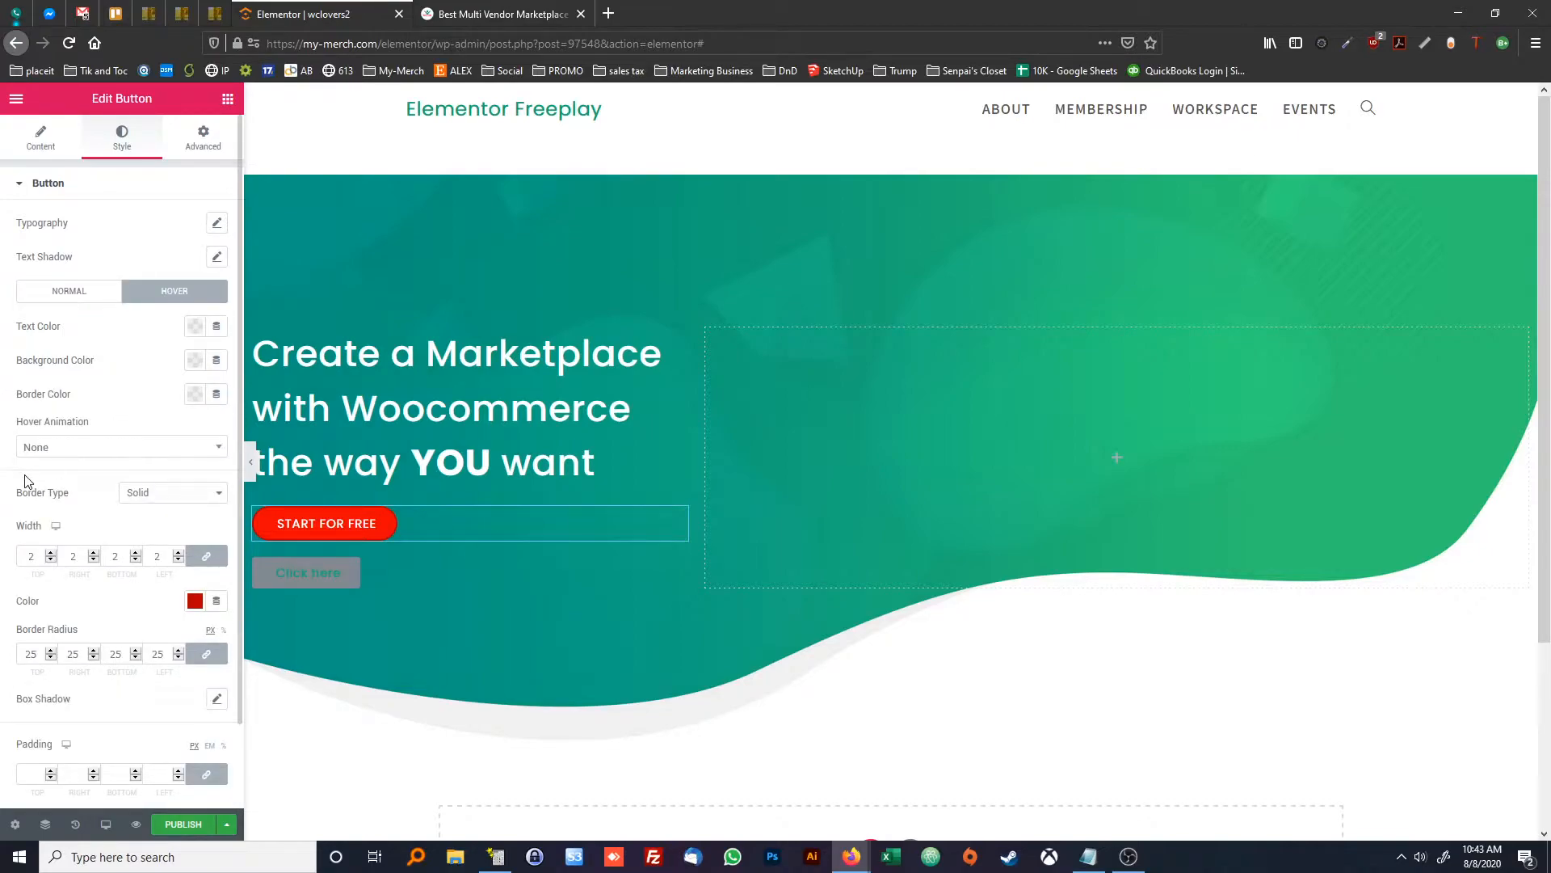
click(81, 296)
click(166, 294)
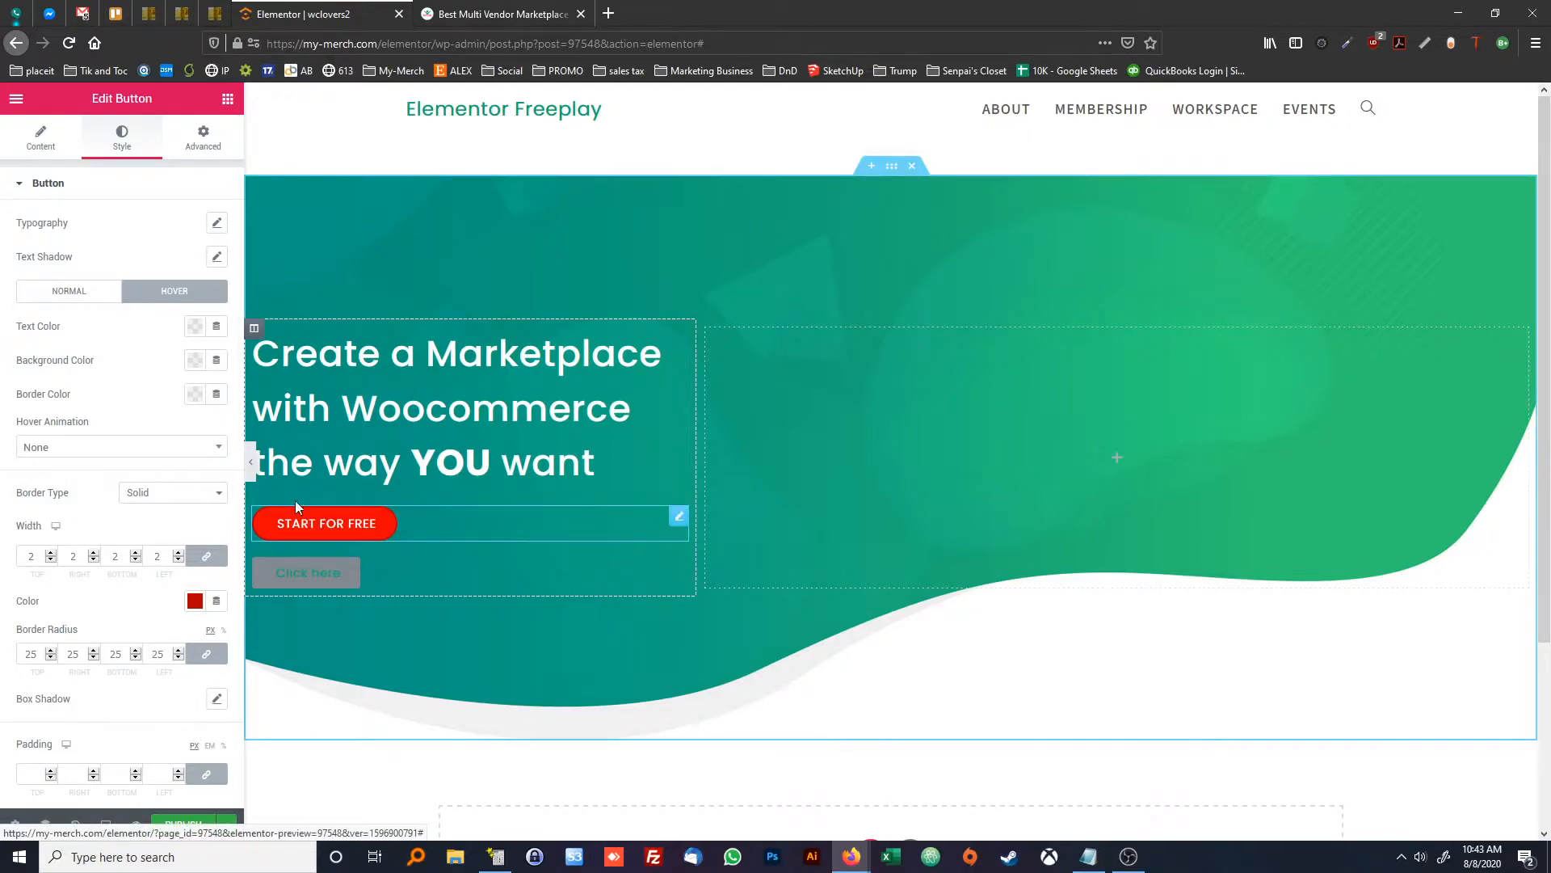
click(195, 360)
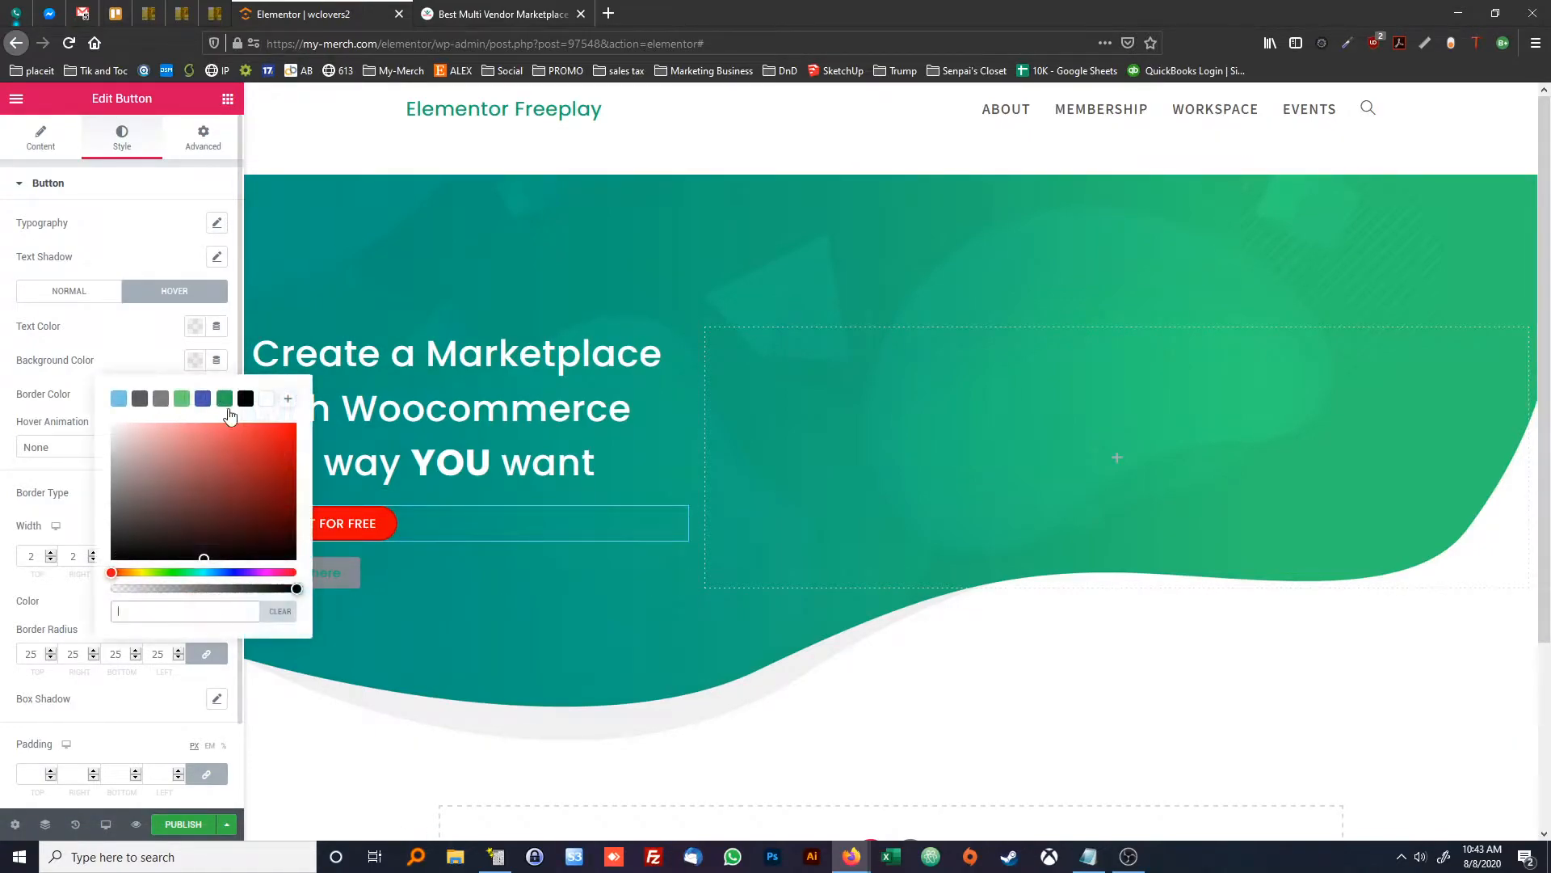
click(279, 426)
click(276, 424)
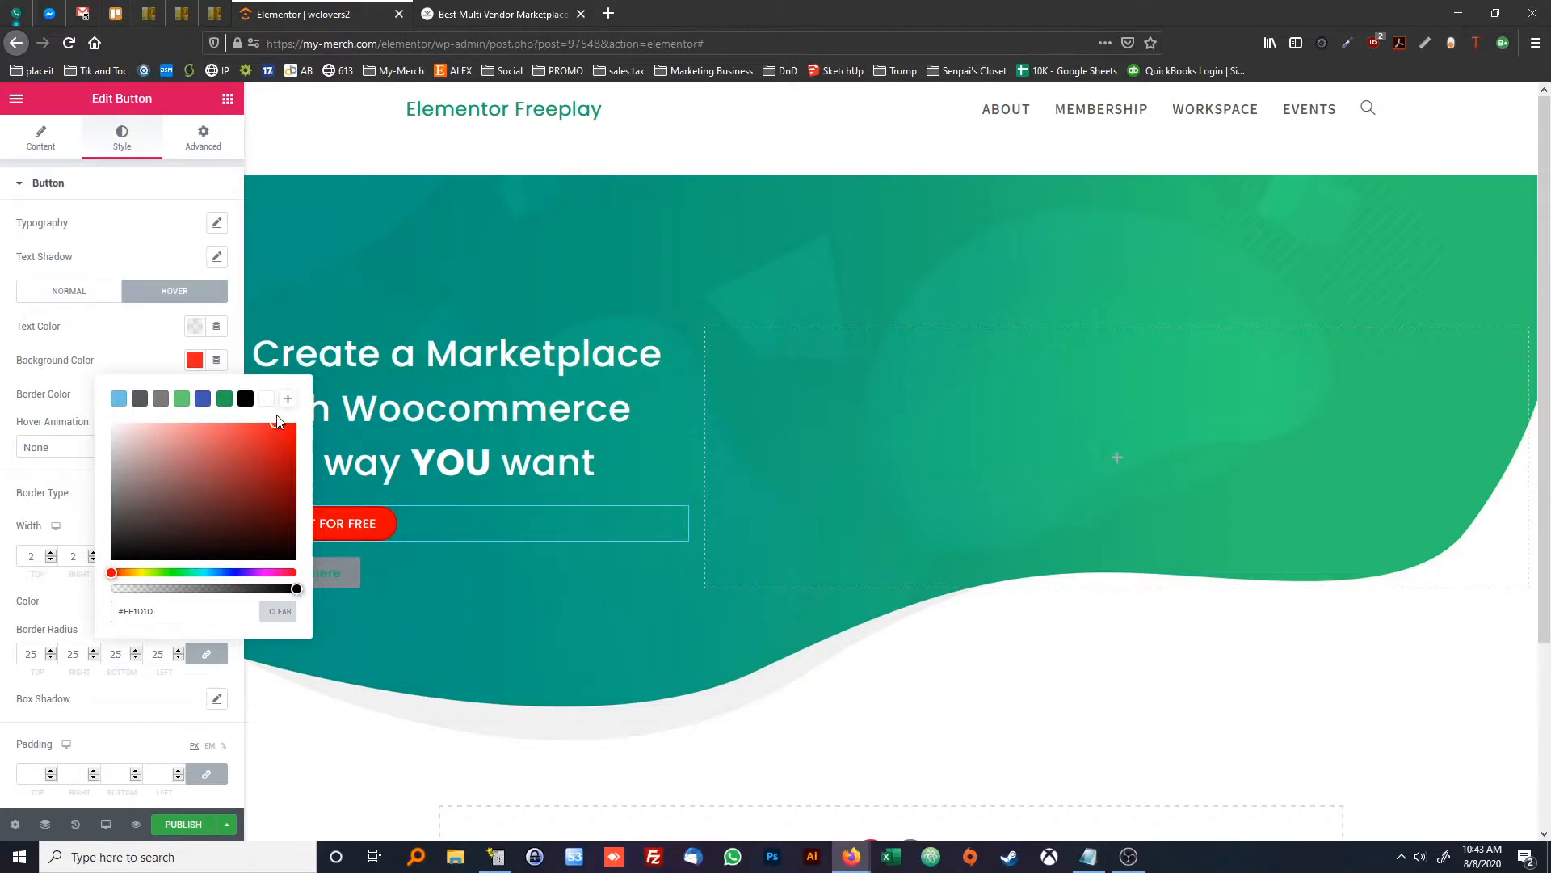
click(155, 350)
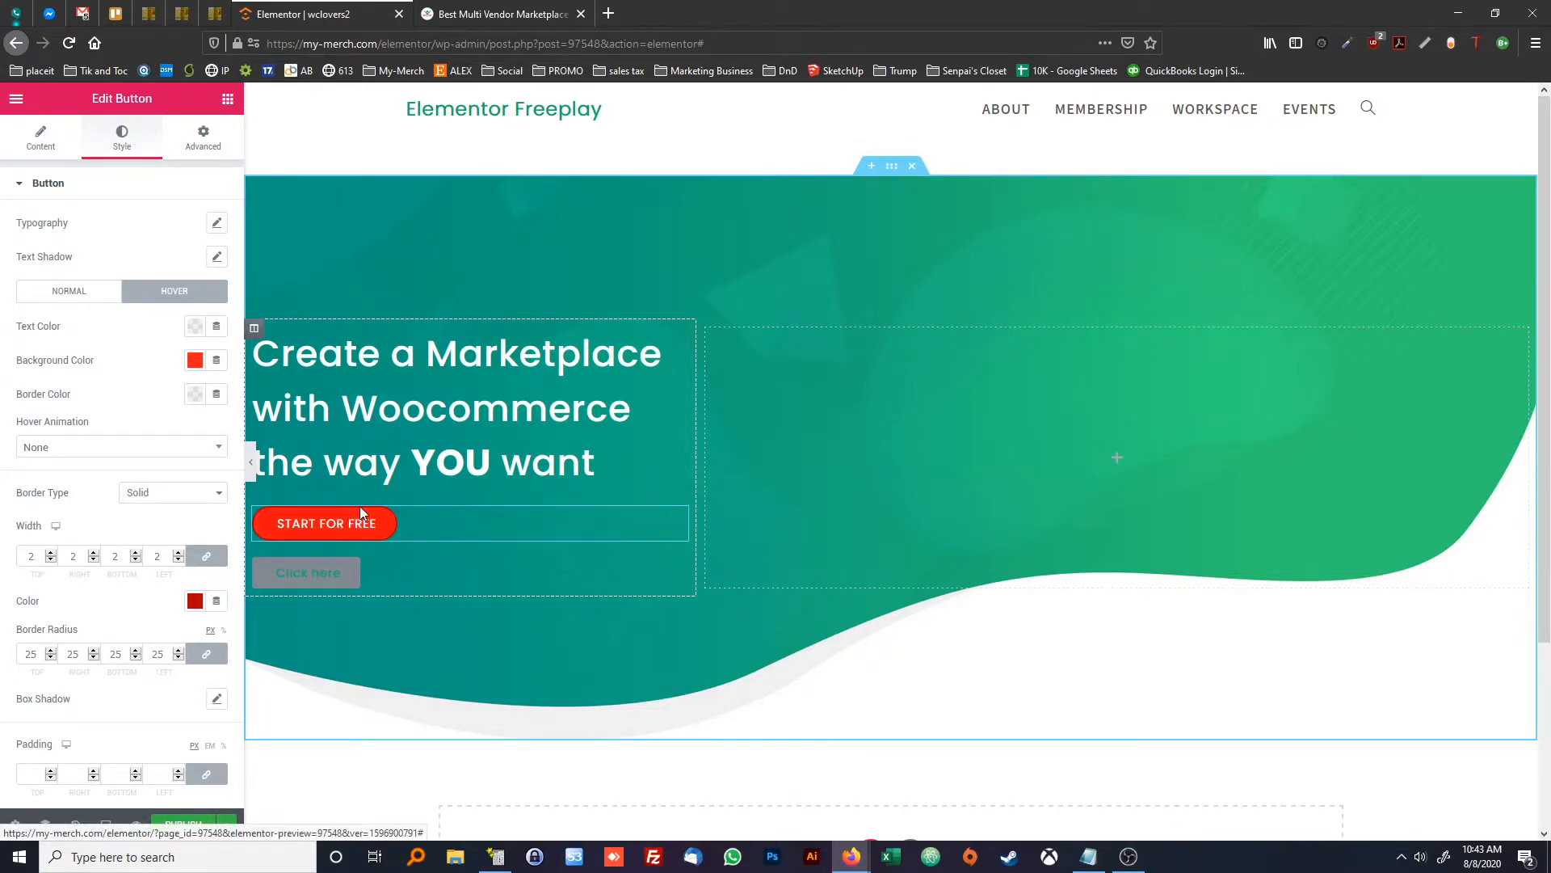
Delete the gray Click here button and set the START FOR FREE button's positioning width to Inline (auto)
right_click(353, 573)
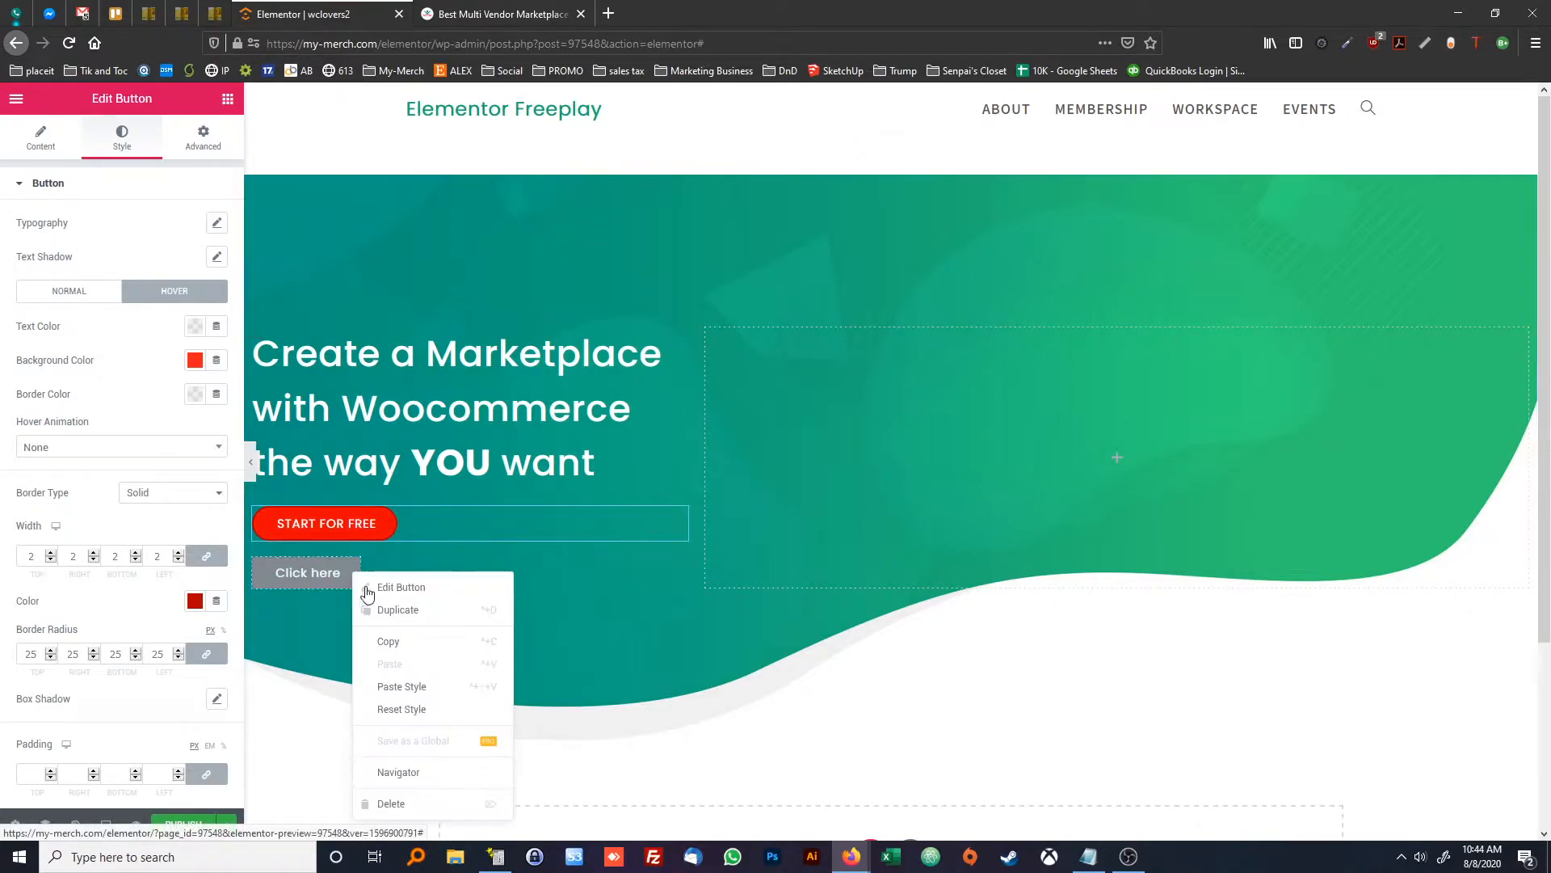
click(404, 803)
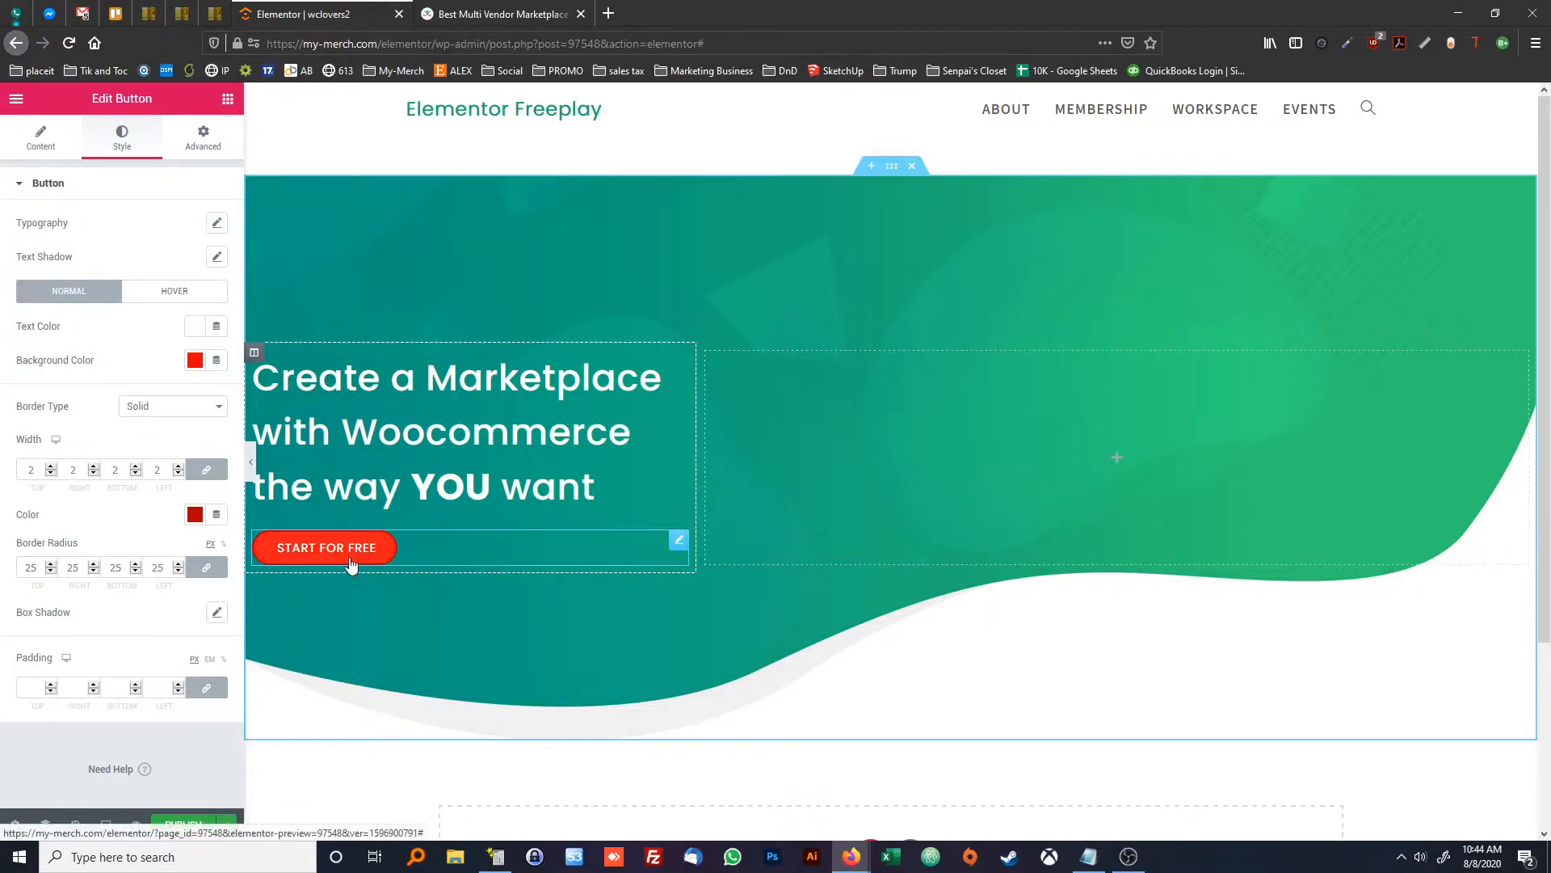
right_click(428, 546)
click(445, 562)
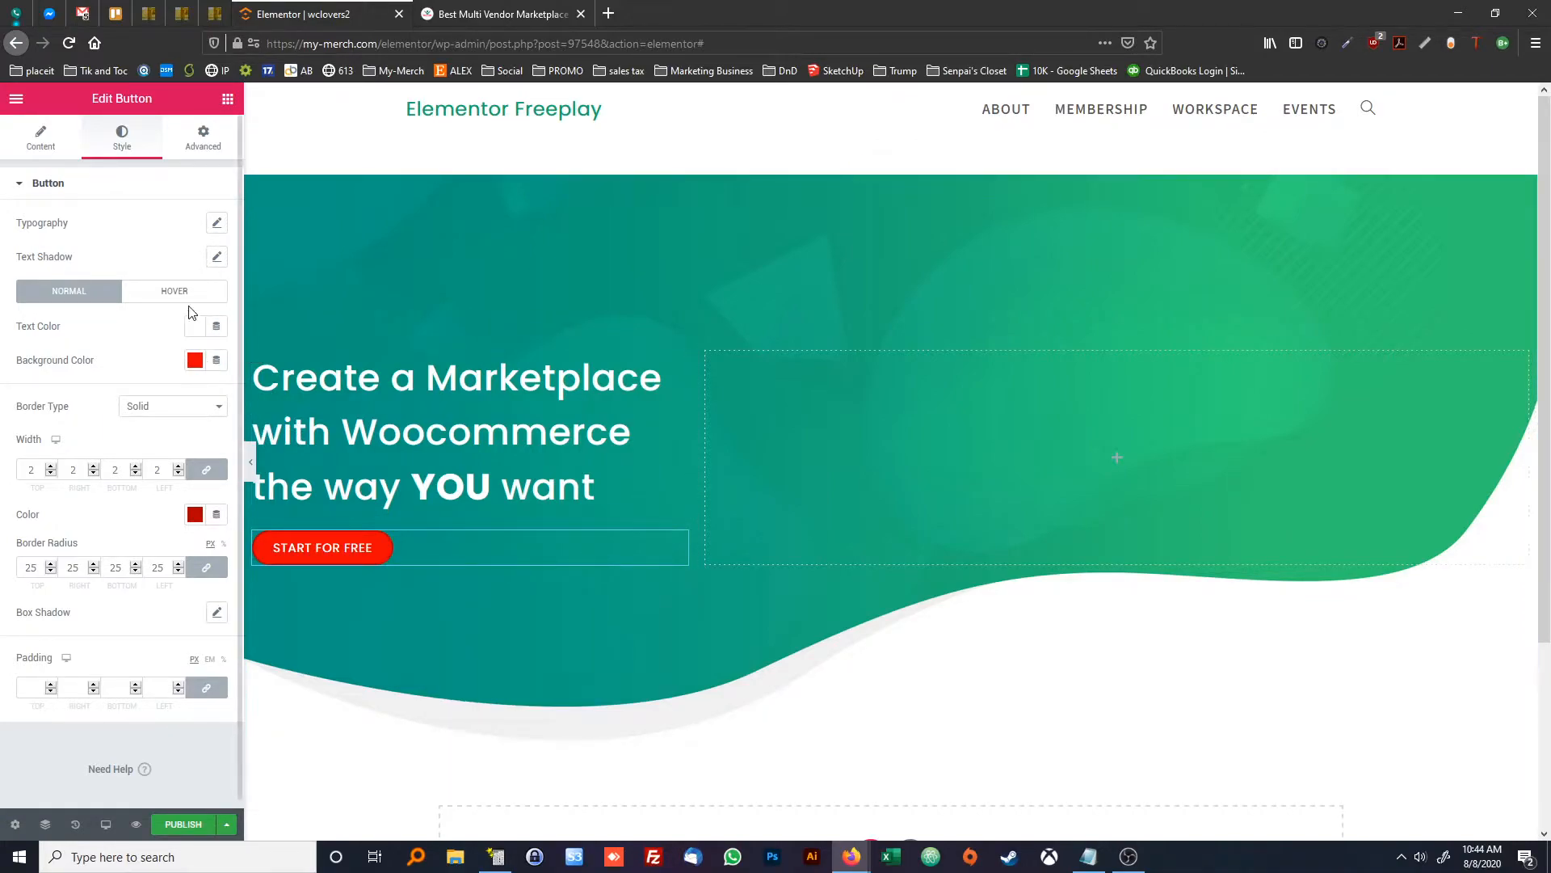
click(205, 151)
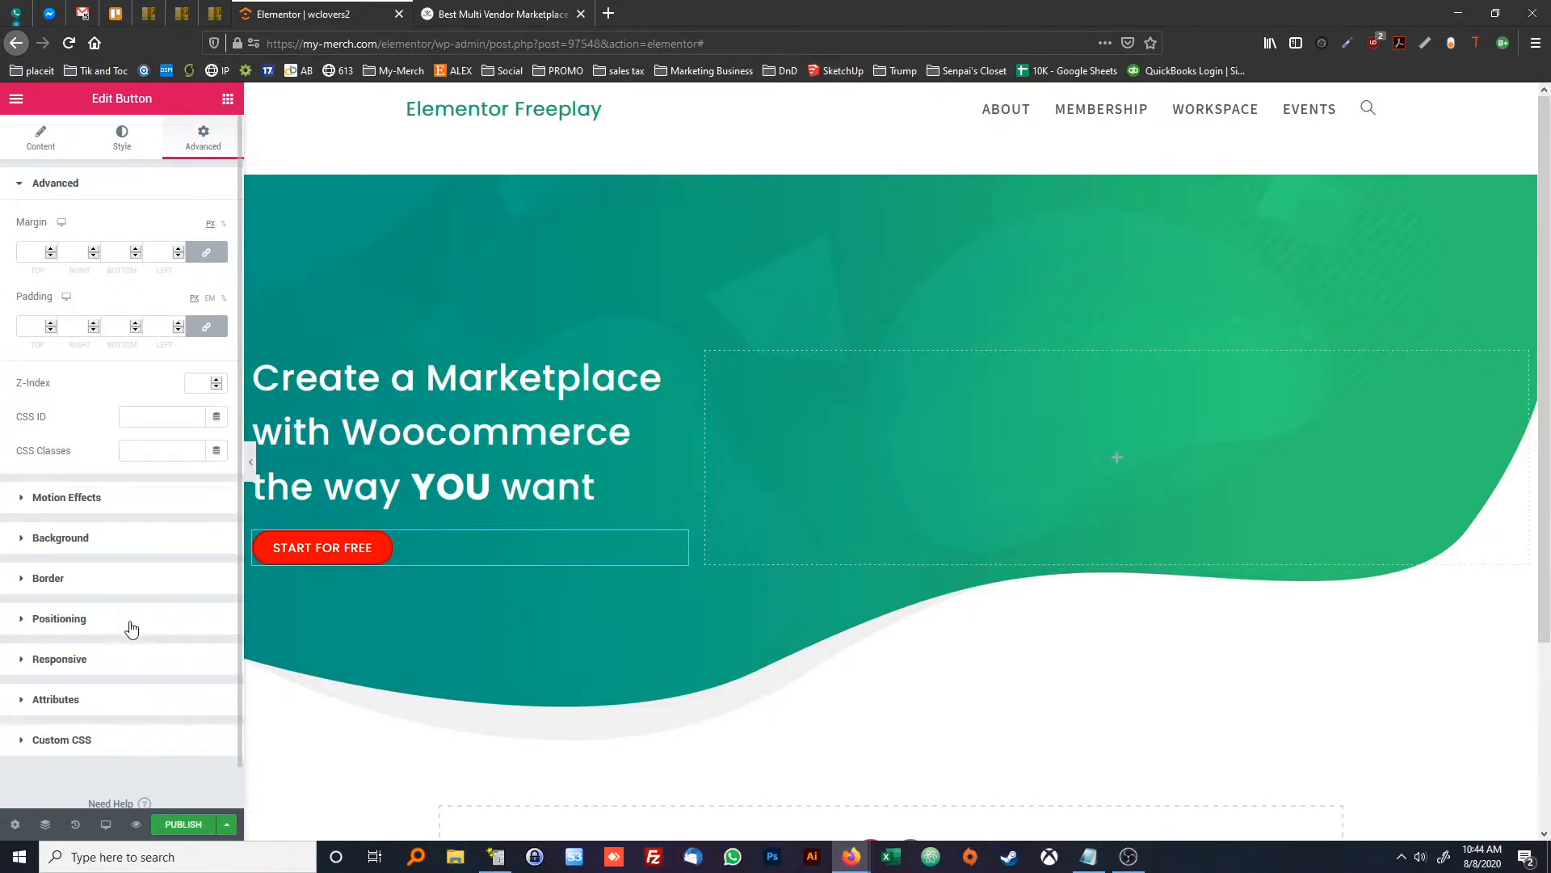
click(132, 624)
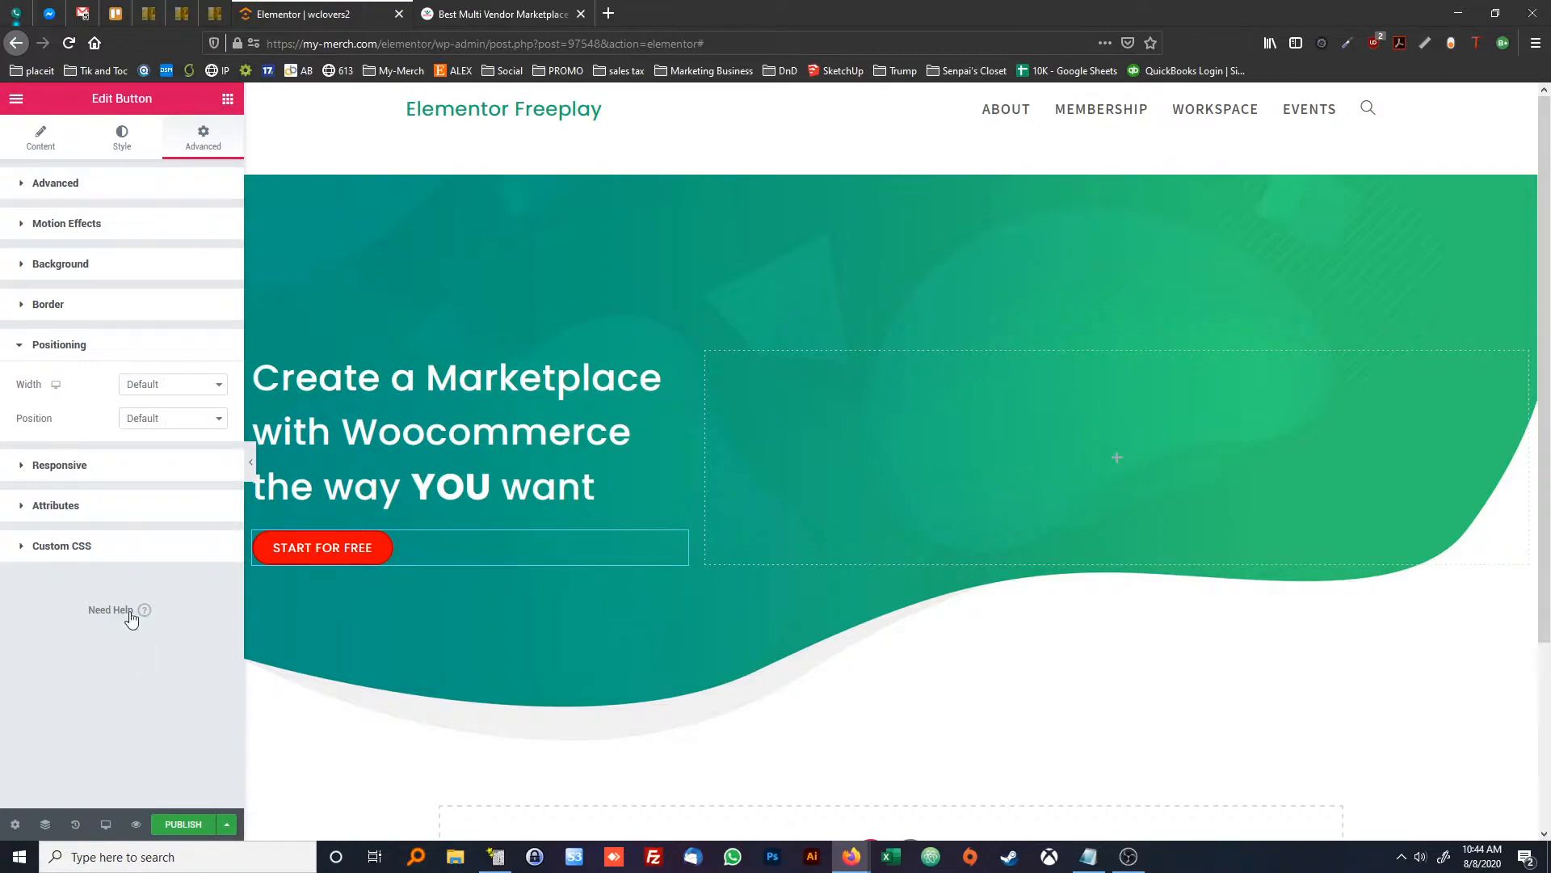
click(149, 391)
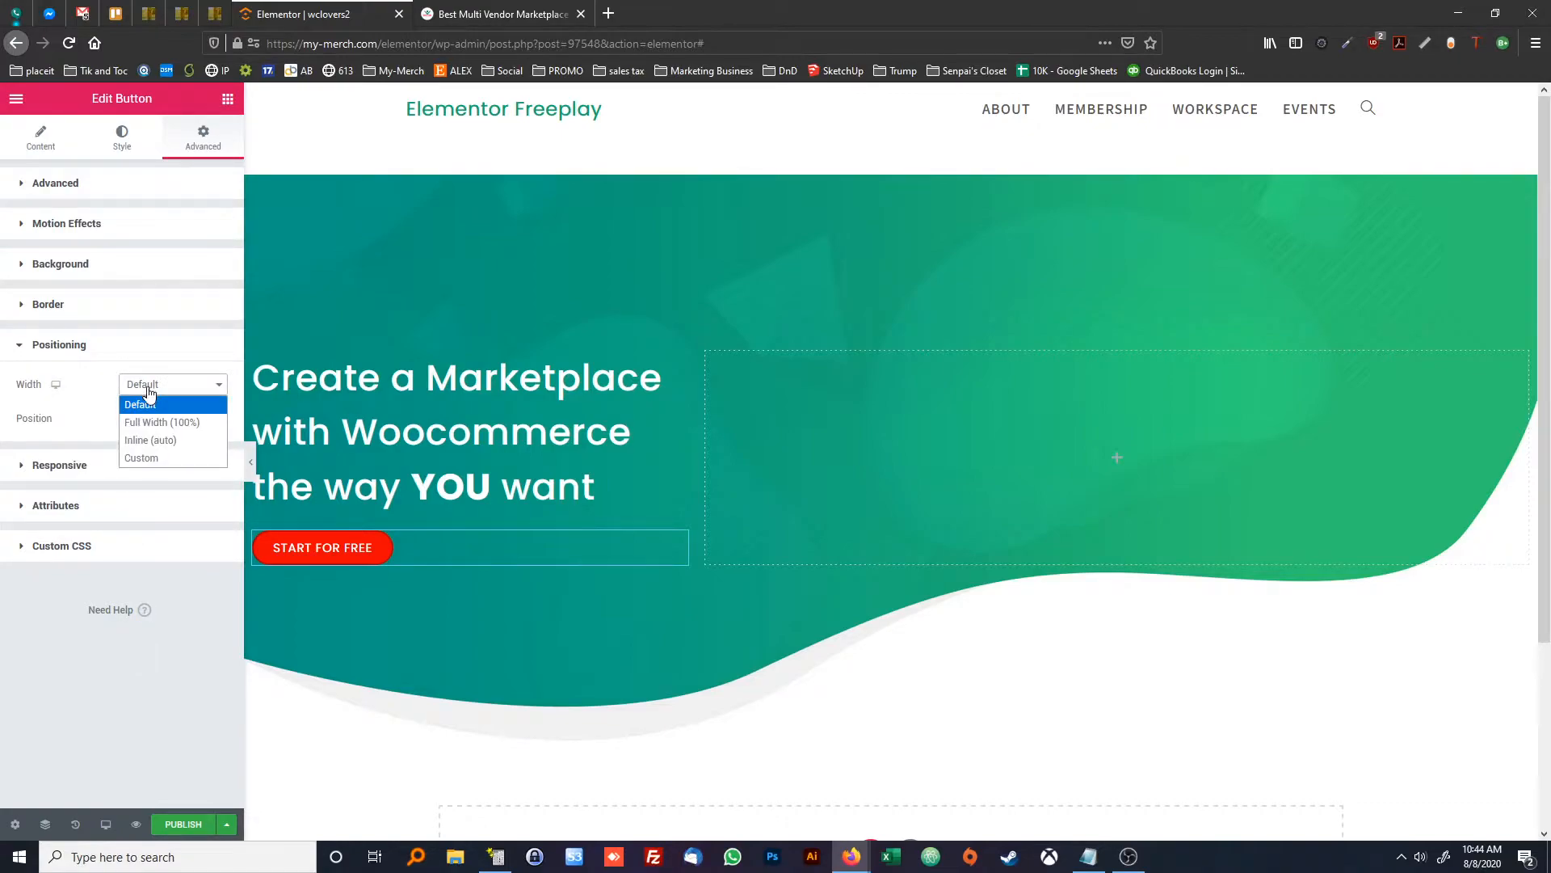
click(160, 443)
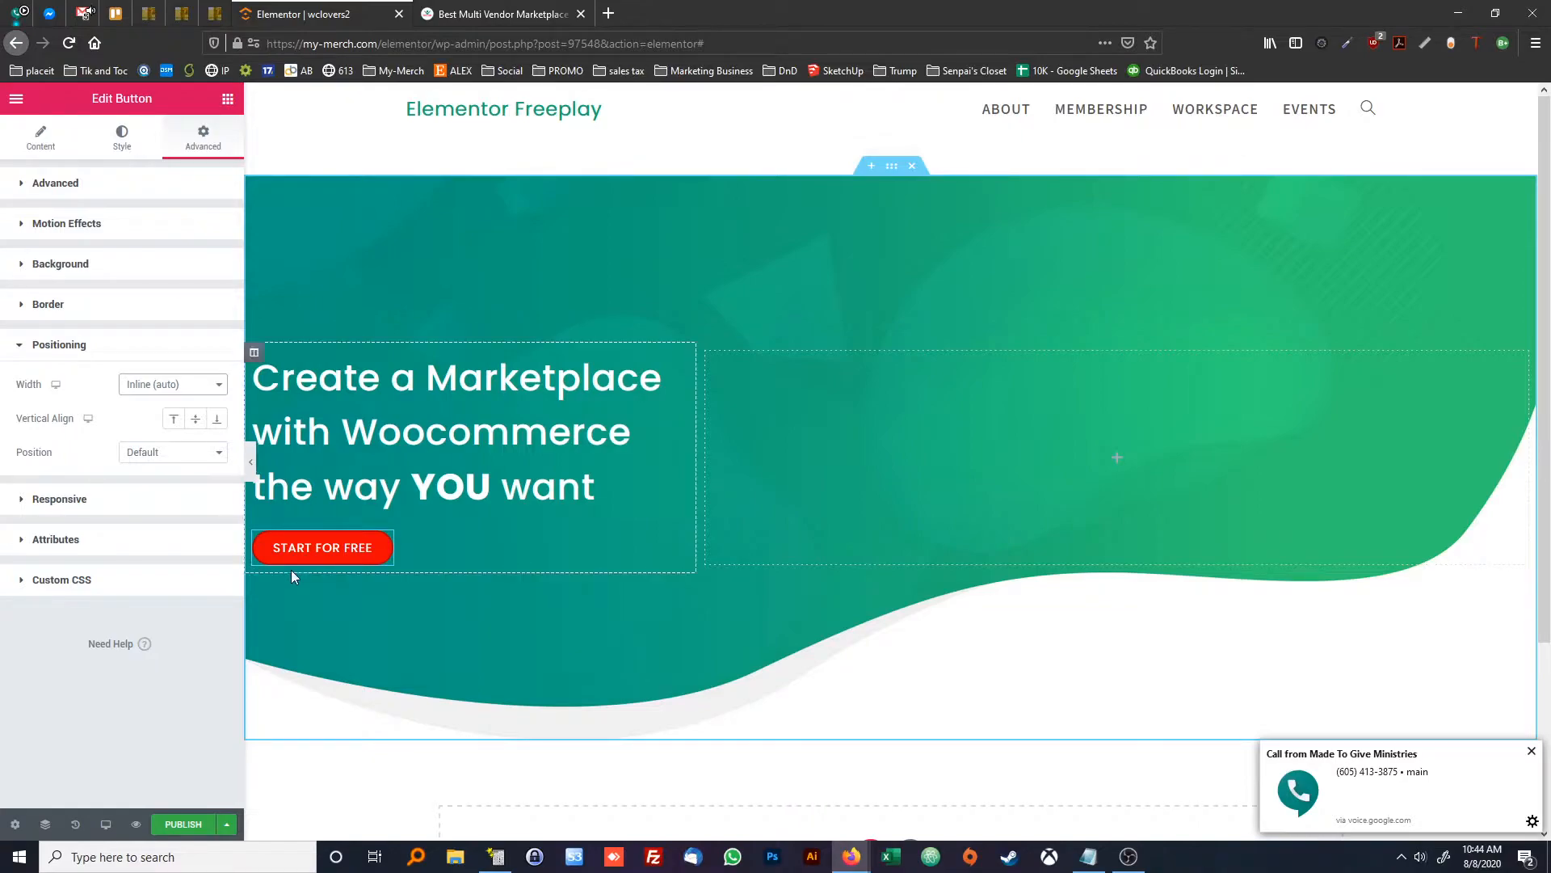
Duplicate the START FOR FREE button and change the copy's text to TRY OUR DEMO, as on the WCLovers hero
right_click(361, 552)
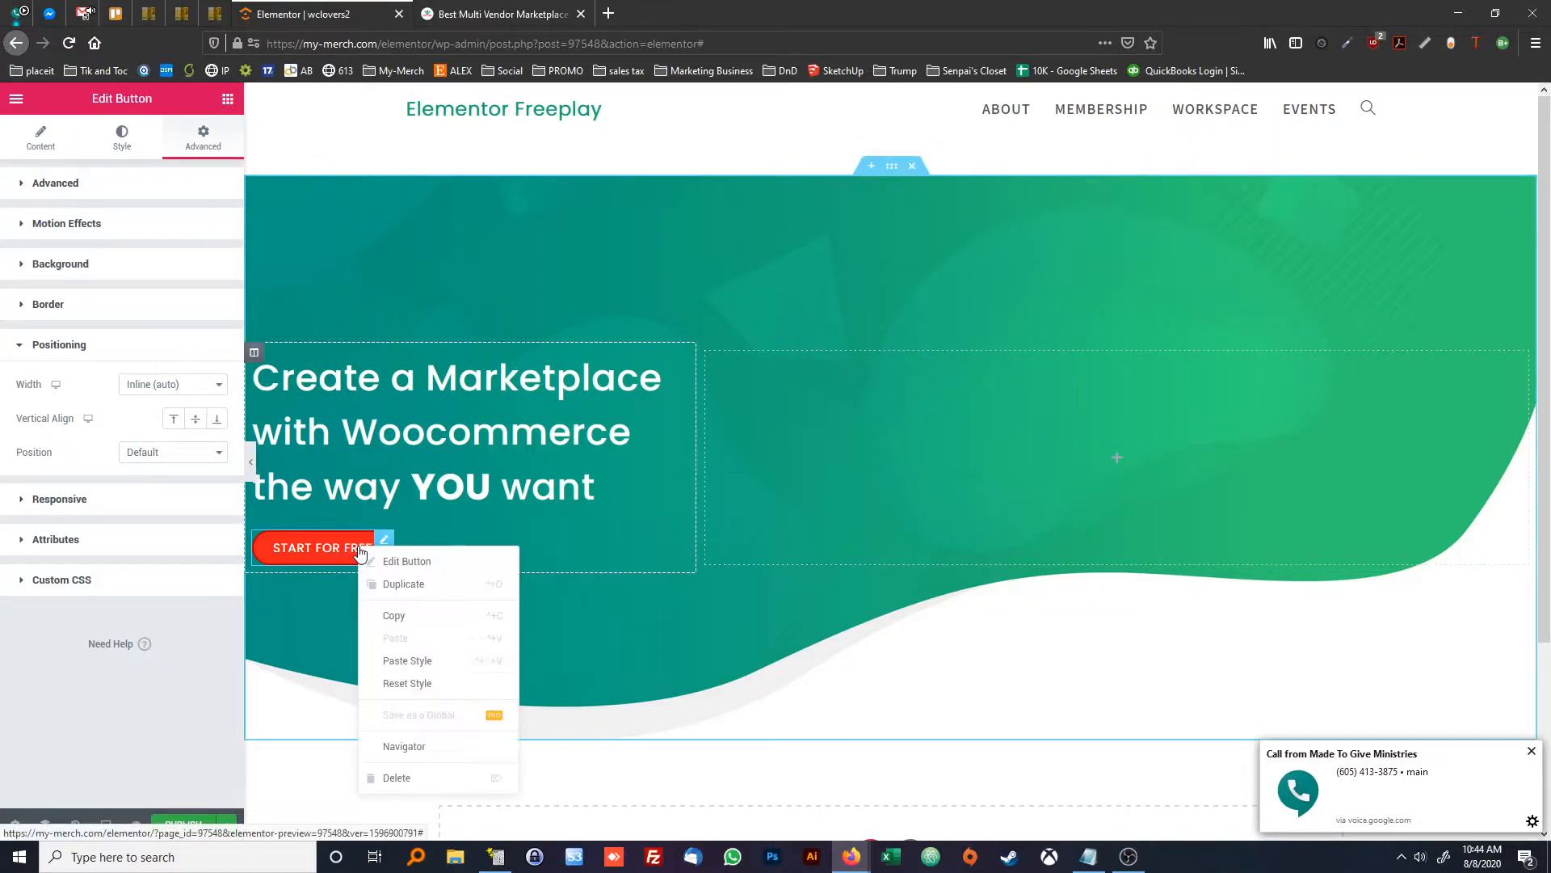
click(391, 582)
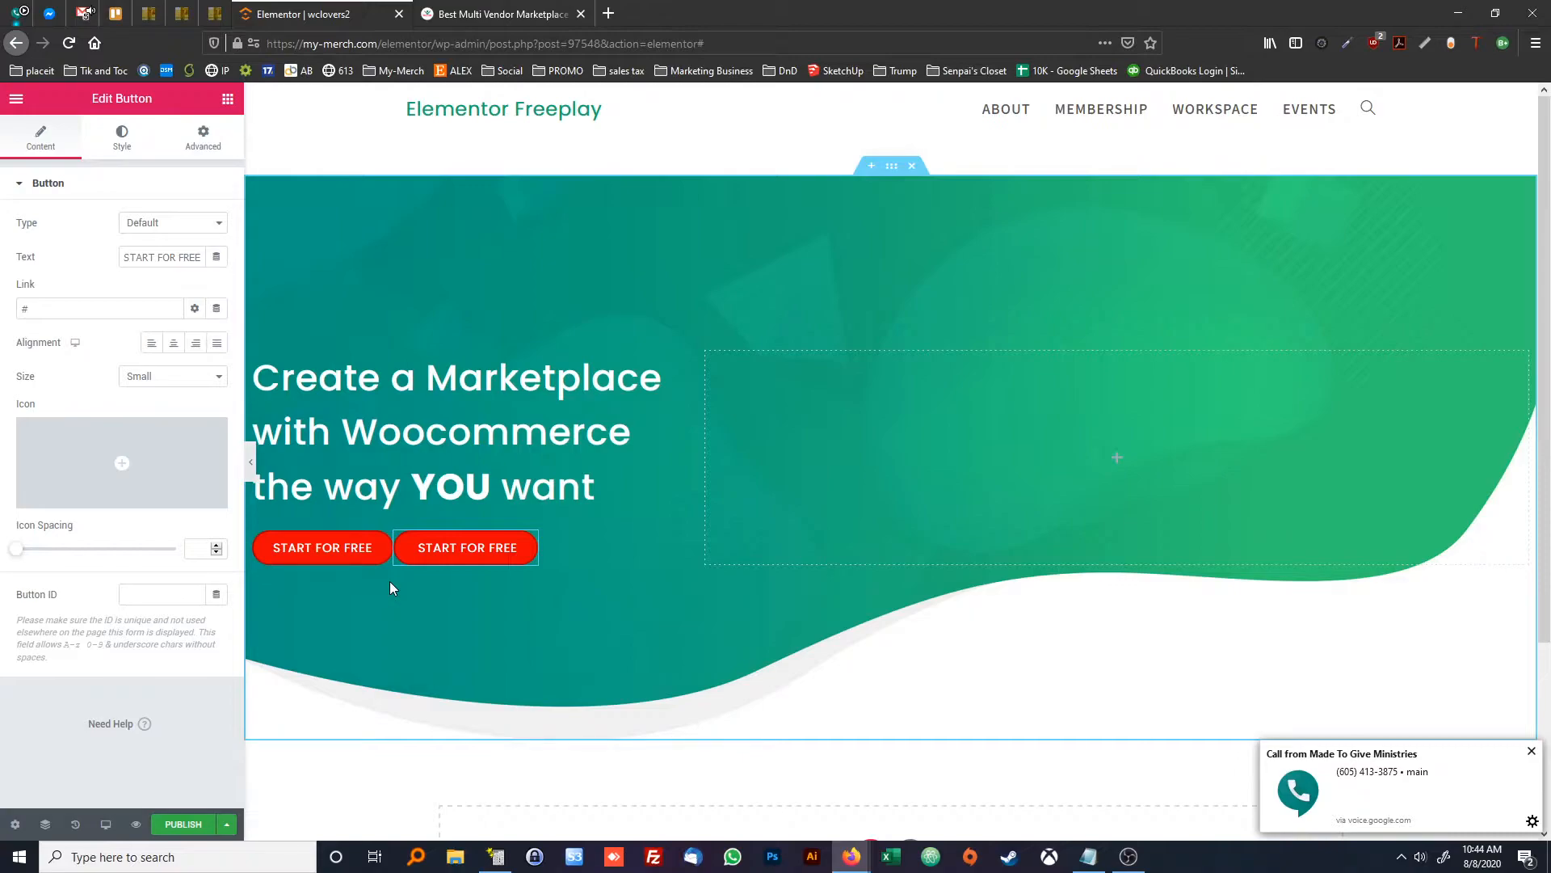
click(478, 17)
click(331, 16)
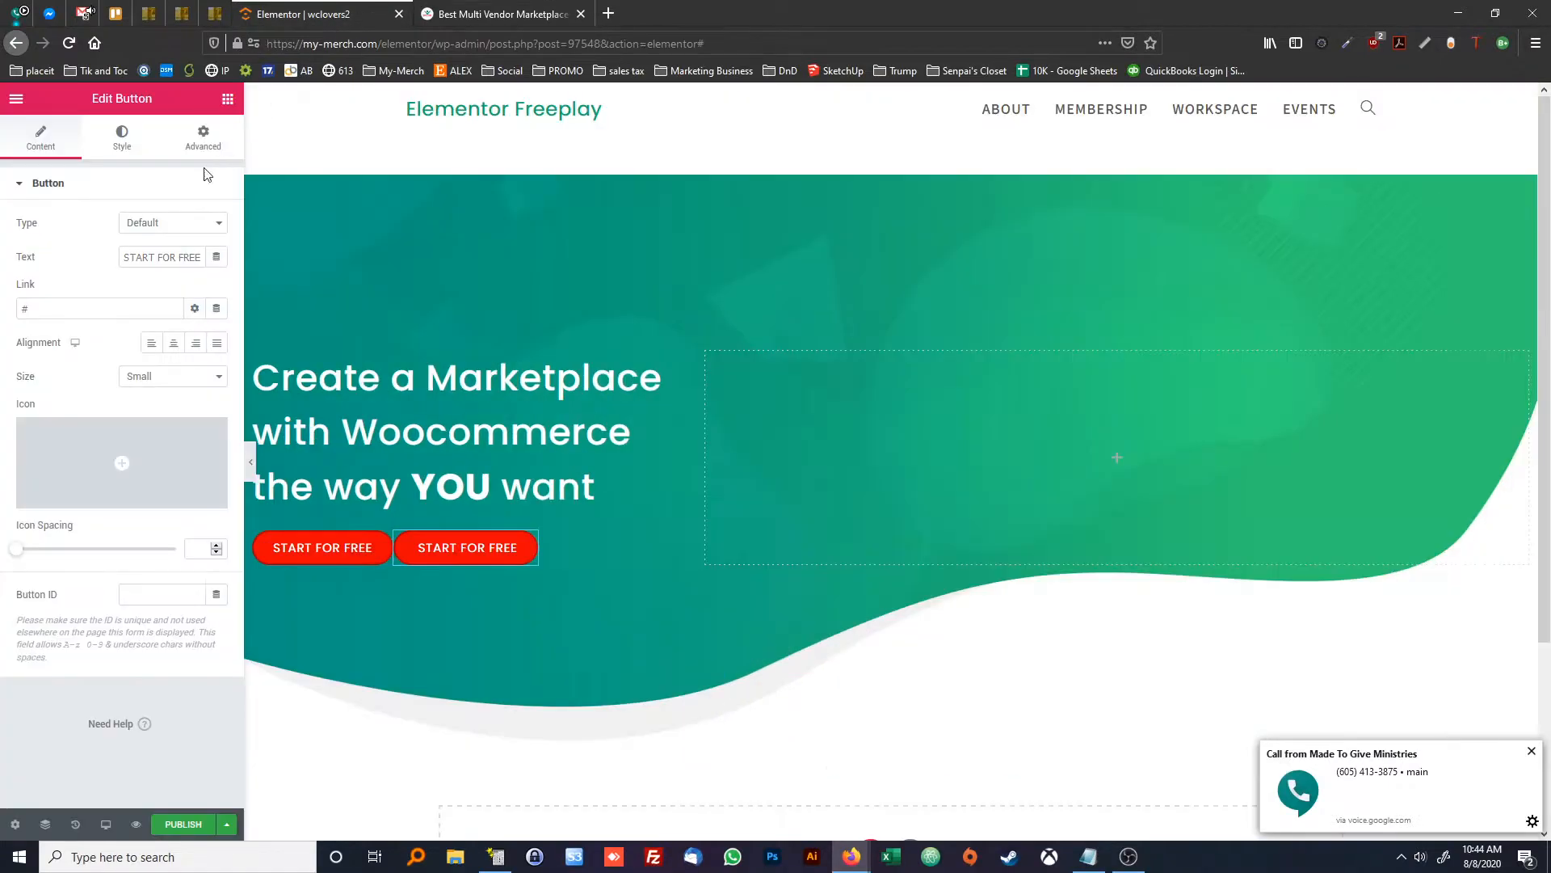
triple_click(185, 252)
text(TRY OUR DEMO)
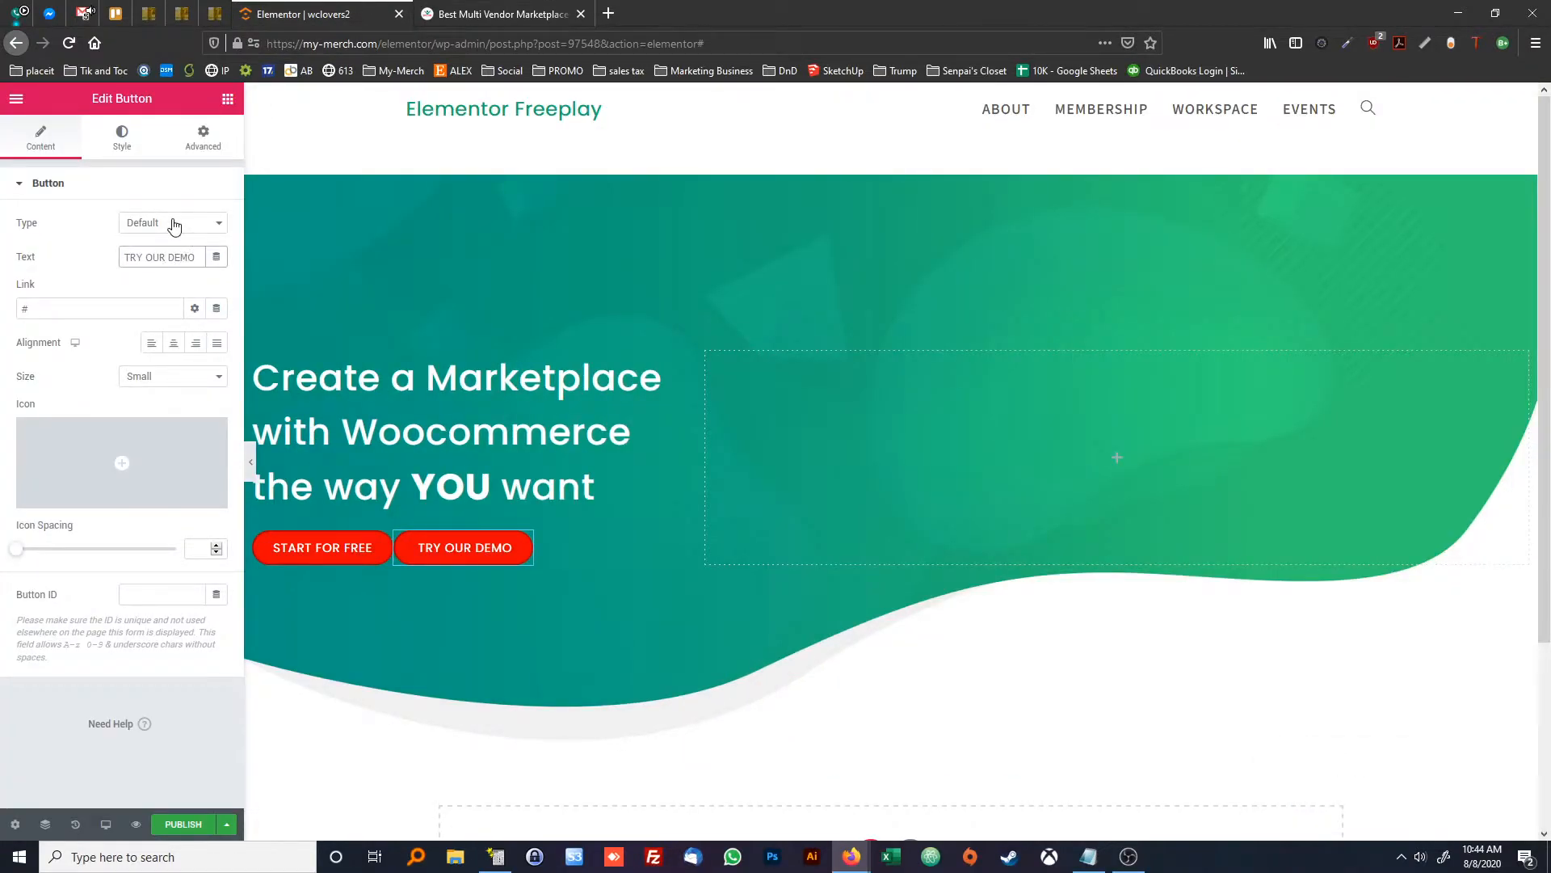
Make the TRY OUR DEMO button's normal background fully transparent
click(124, 147)
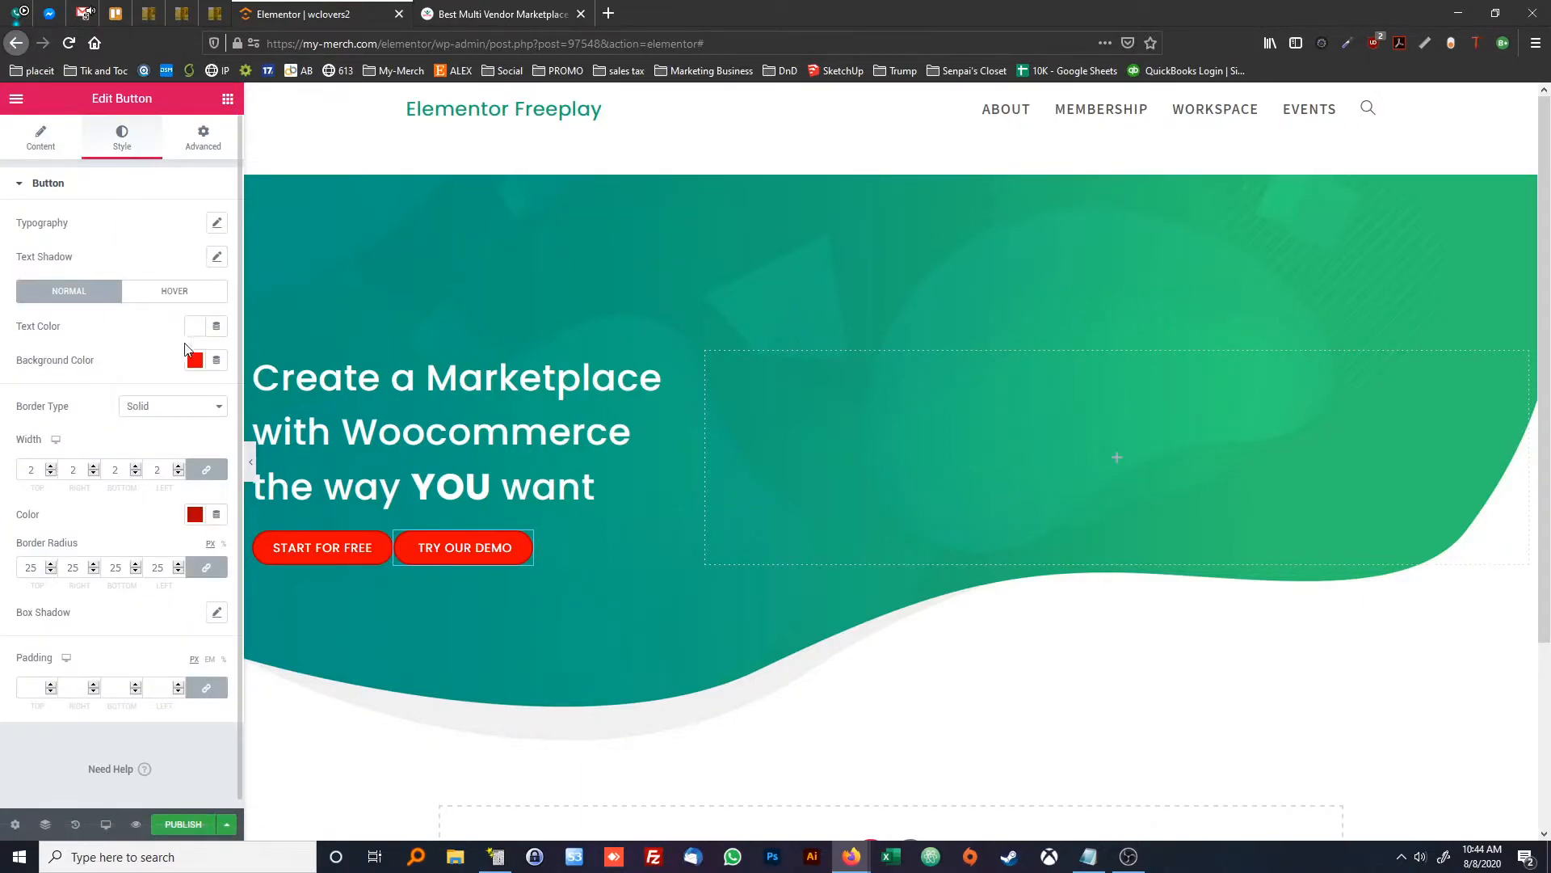
click(195, 361)
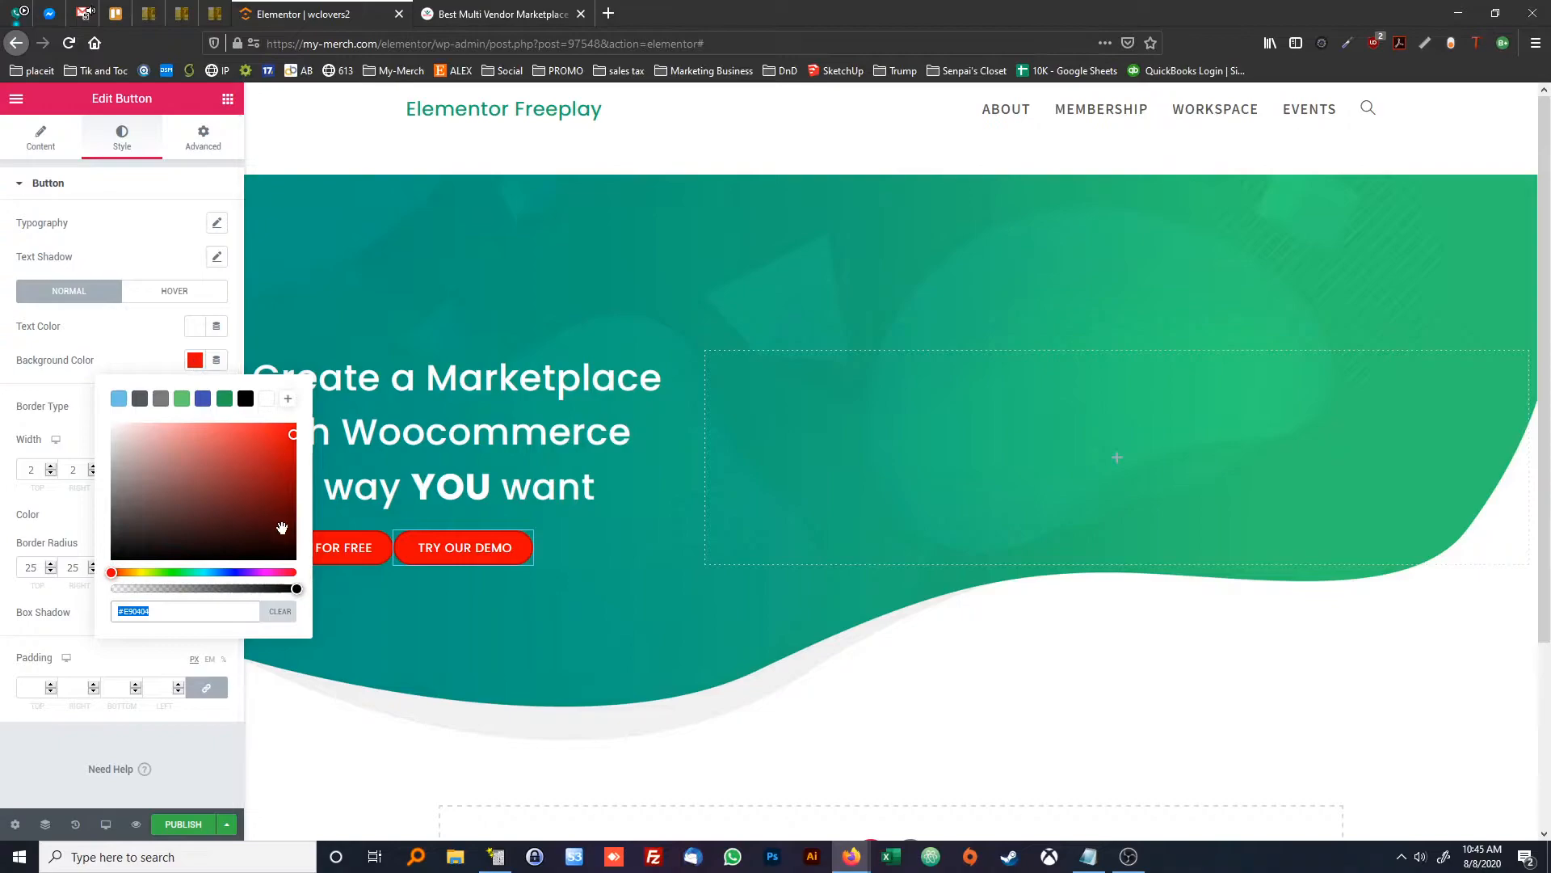
click(278, 615)
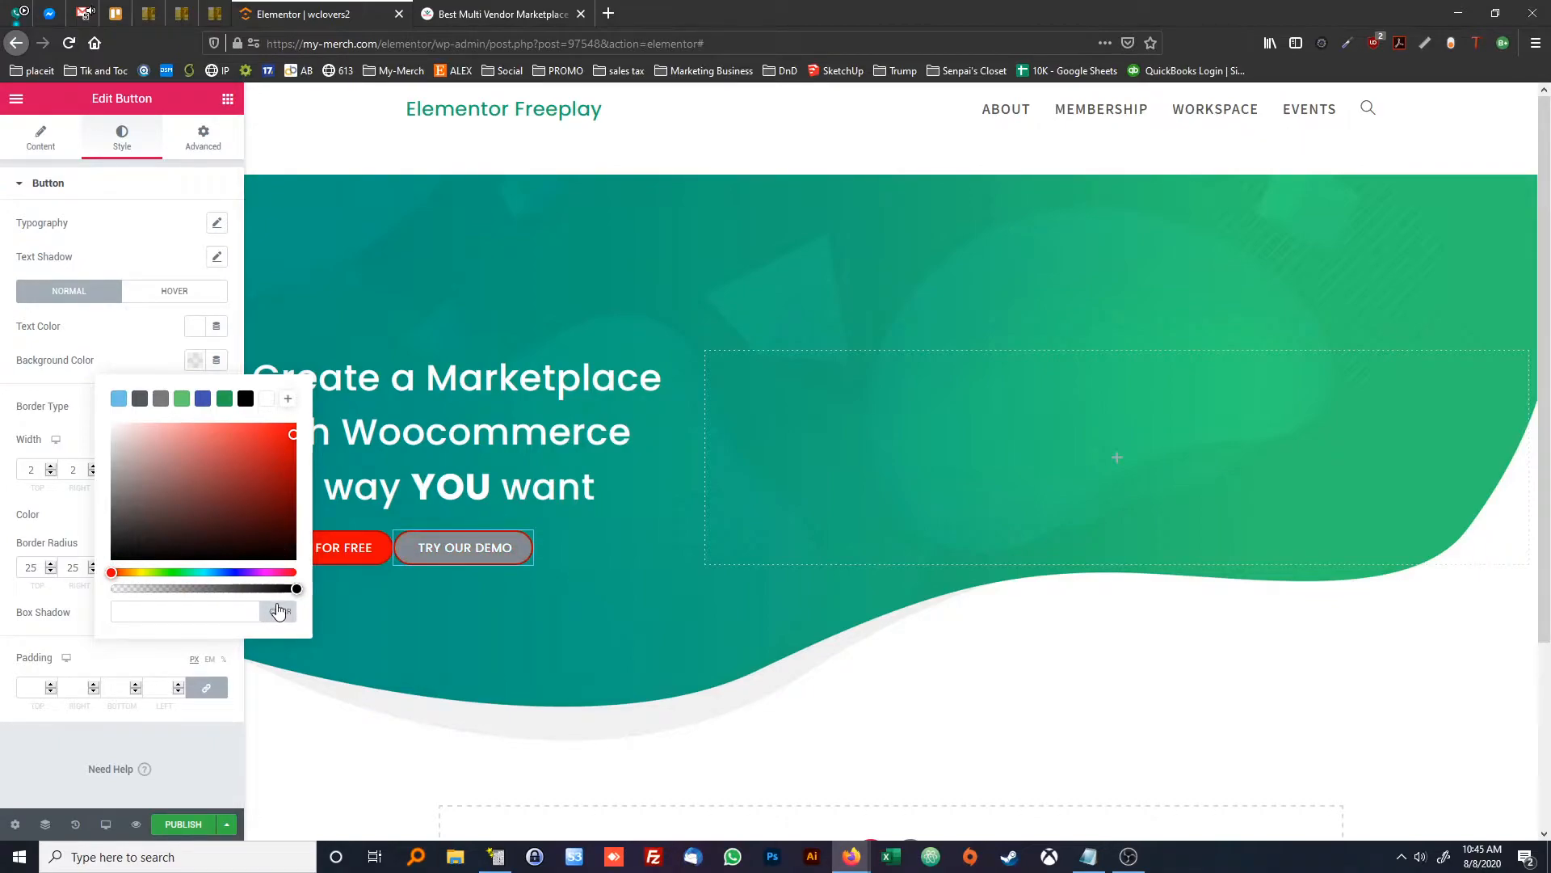
drag(296, 588, 111, 589)
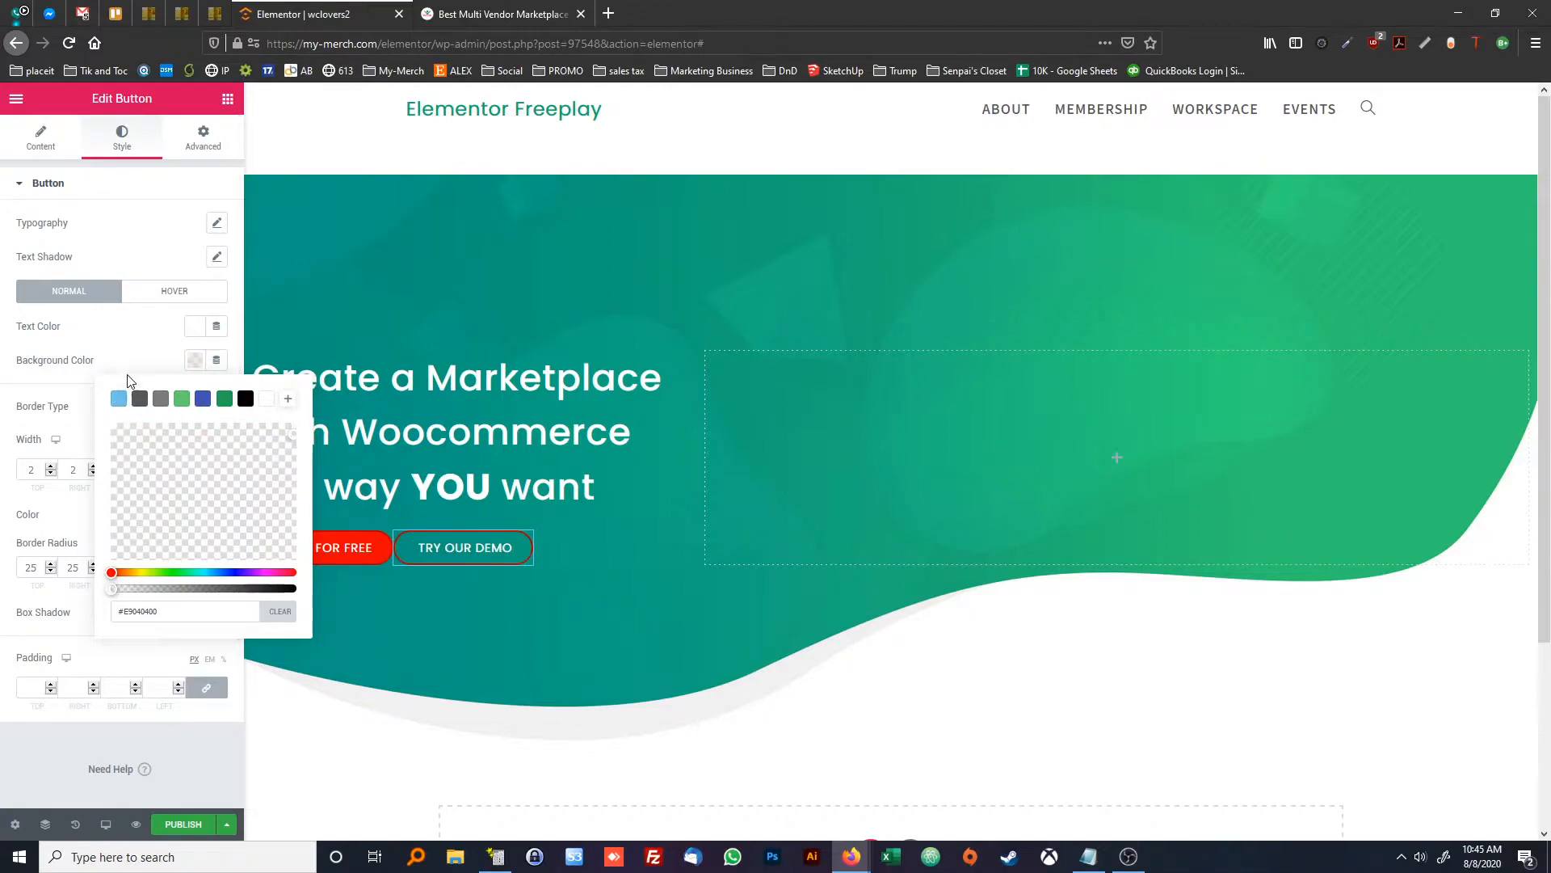
click(139, 346)
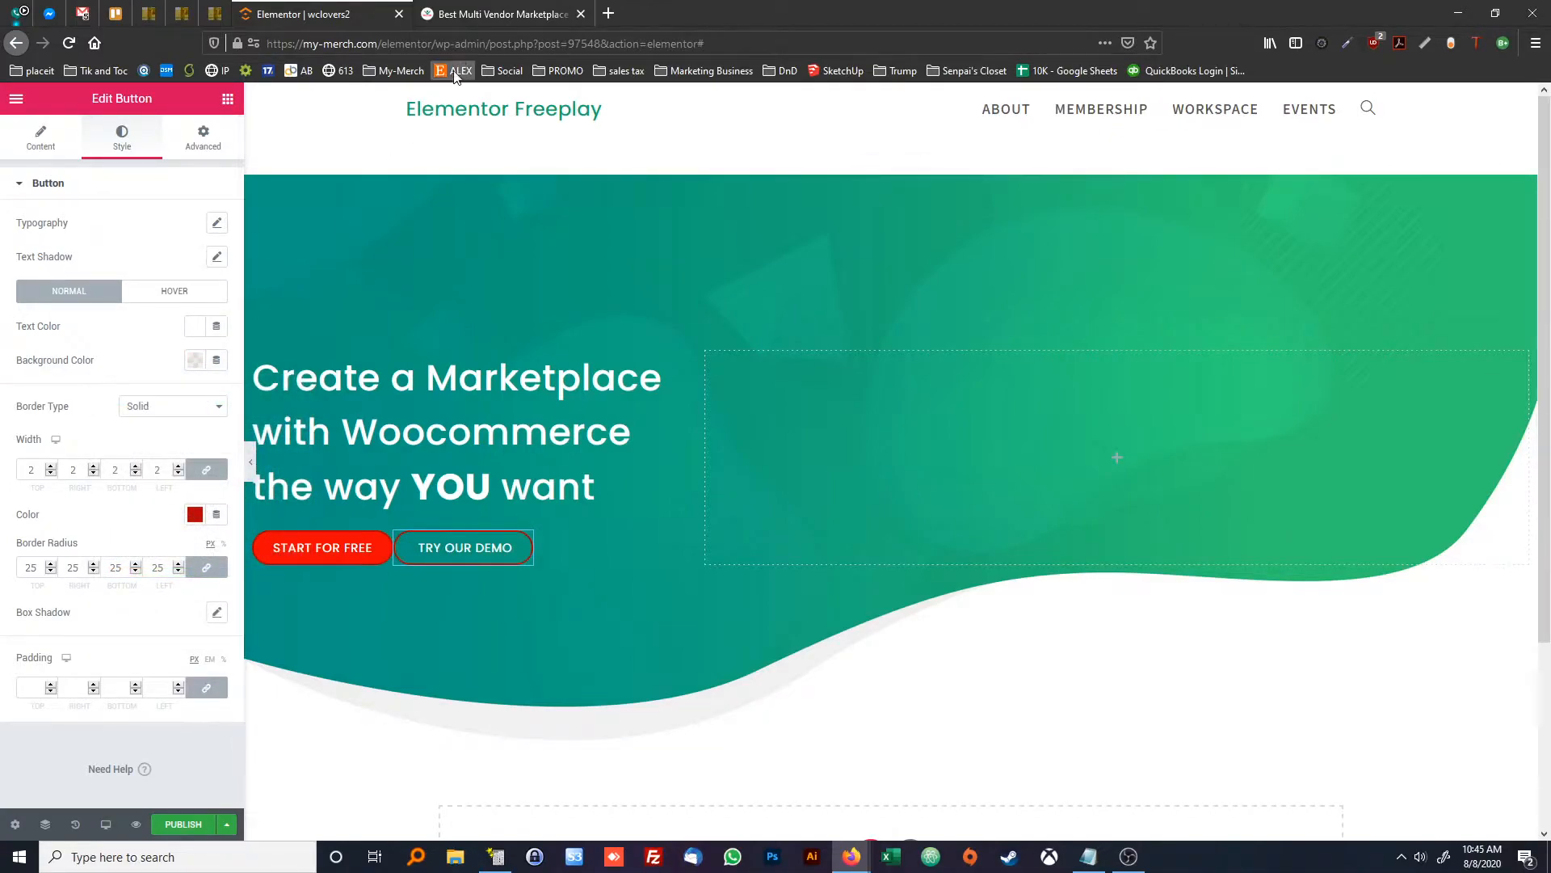
Set the TRY OUR DEMO button's border color to white (#FFFFFF), matching the WCLovers hero
click(477, 15)
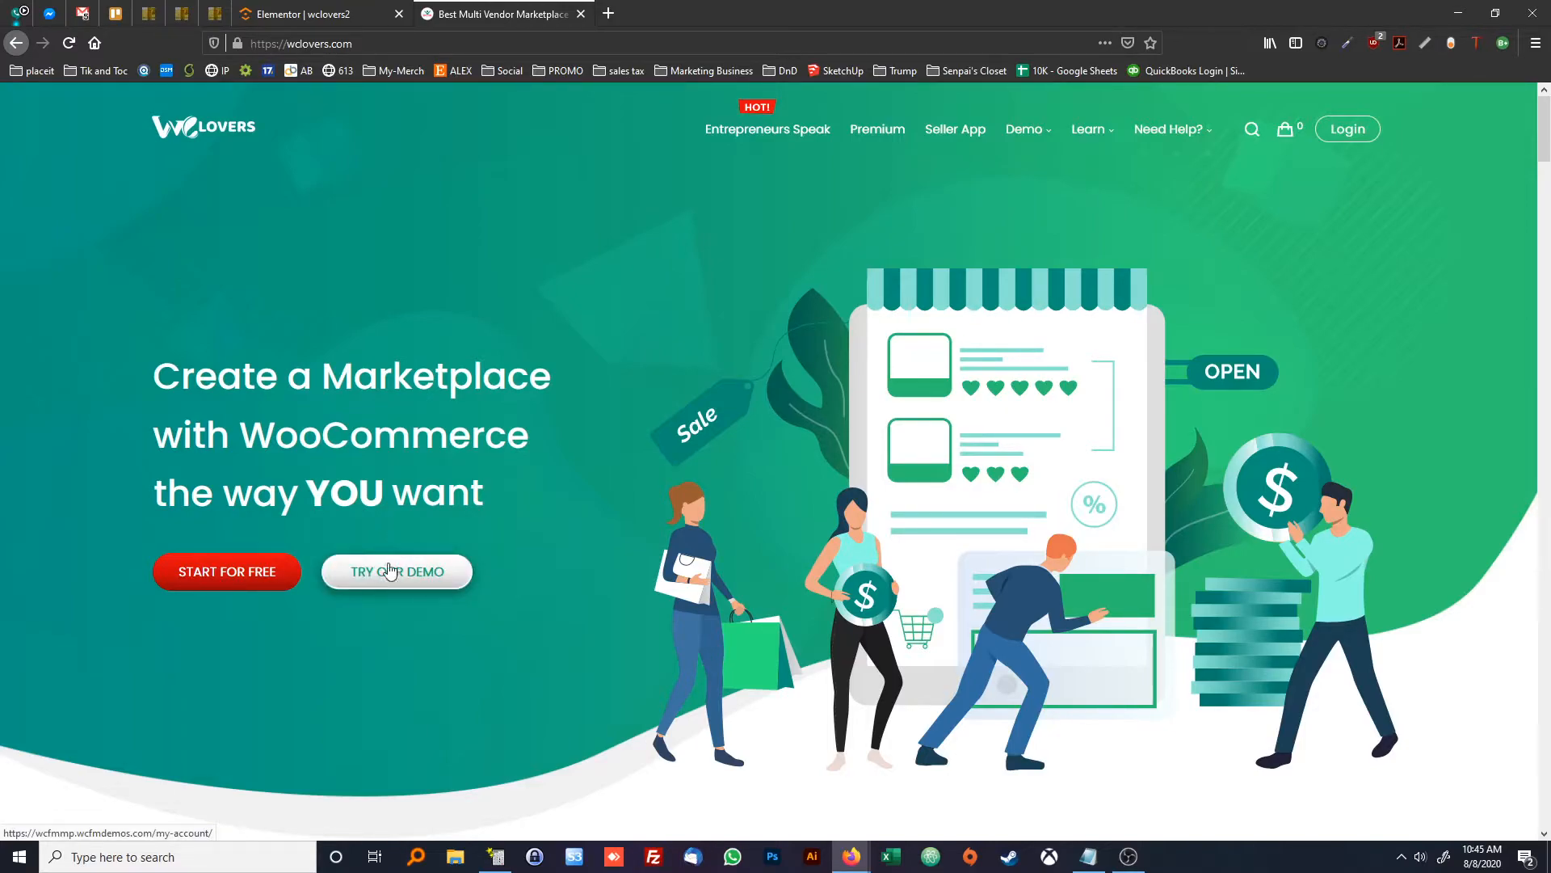
click(312, 13)
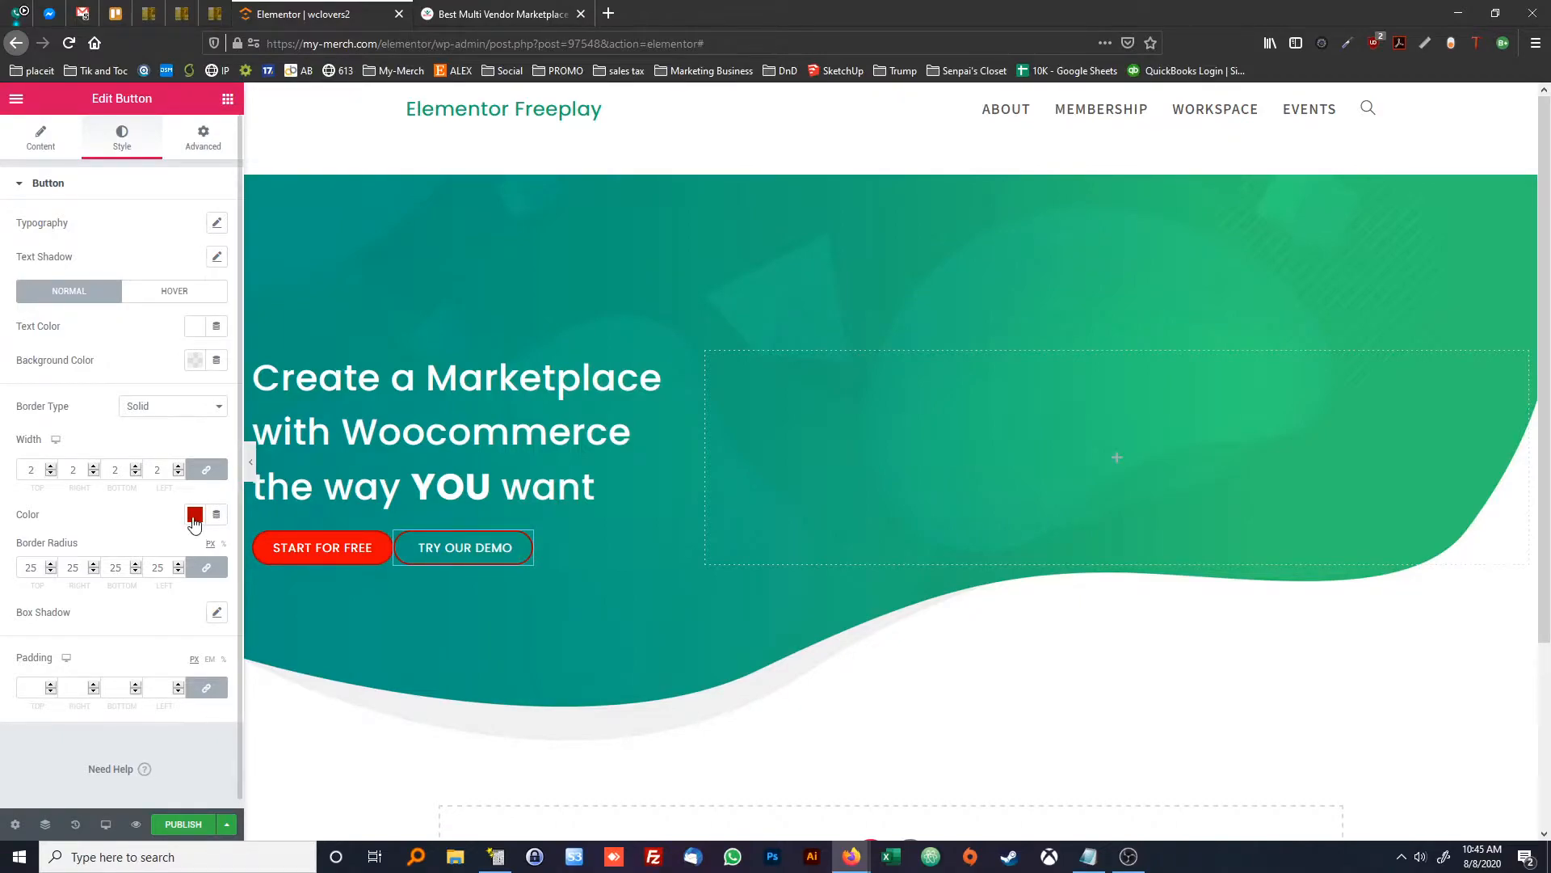
click(194, 518)
click(265, 553)
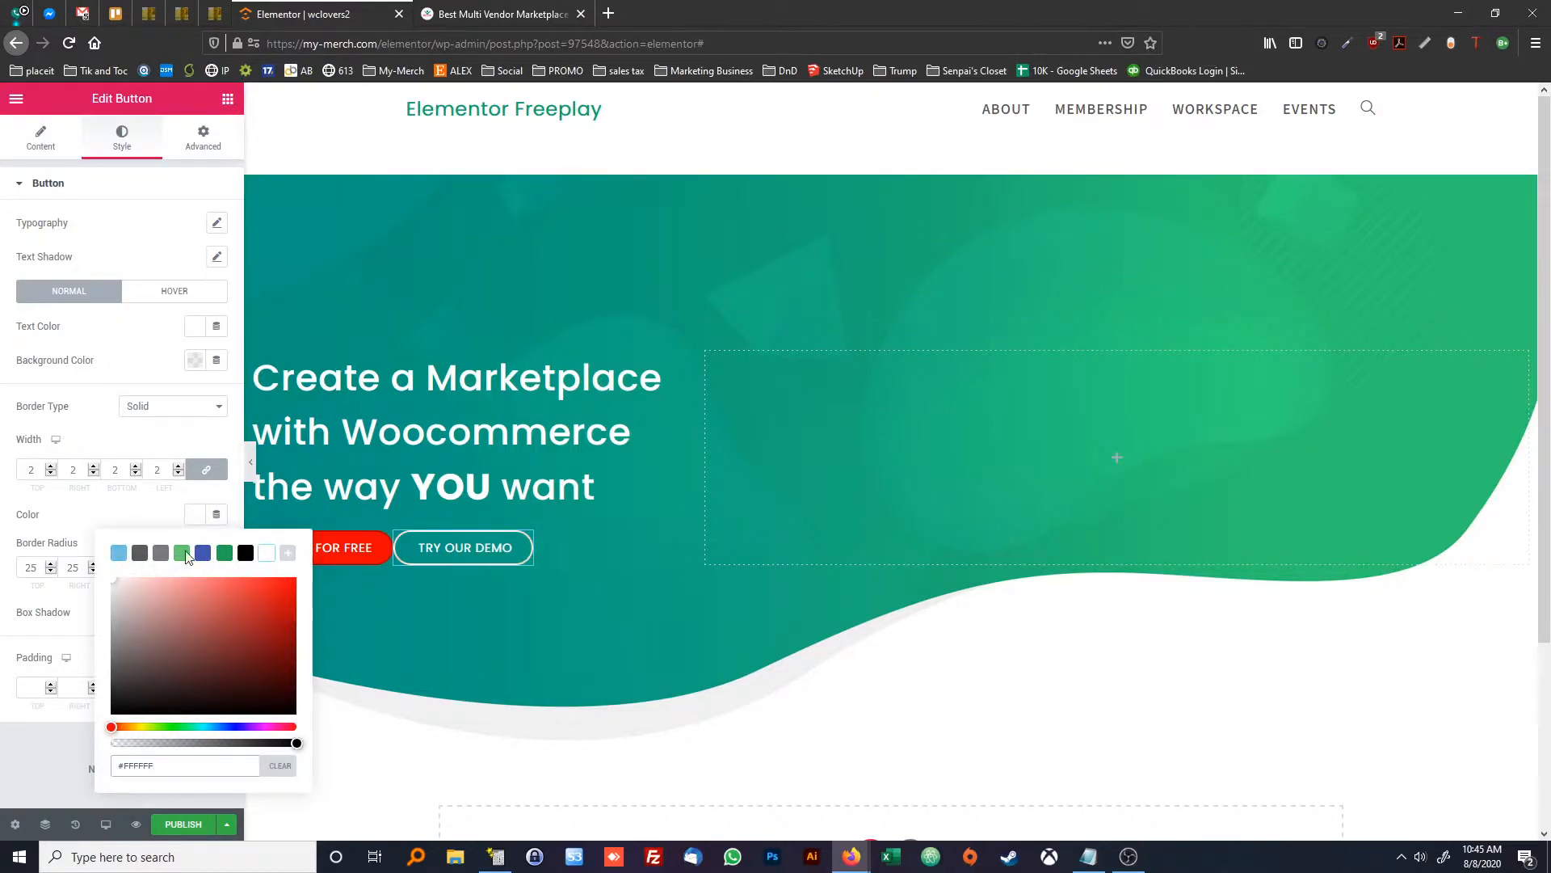
click(112, 524)
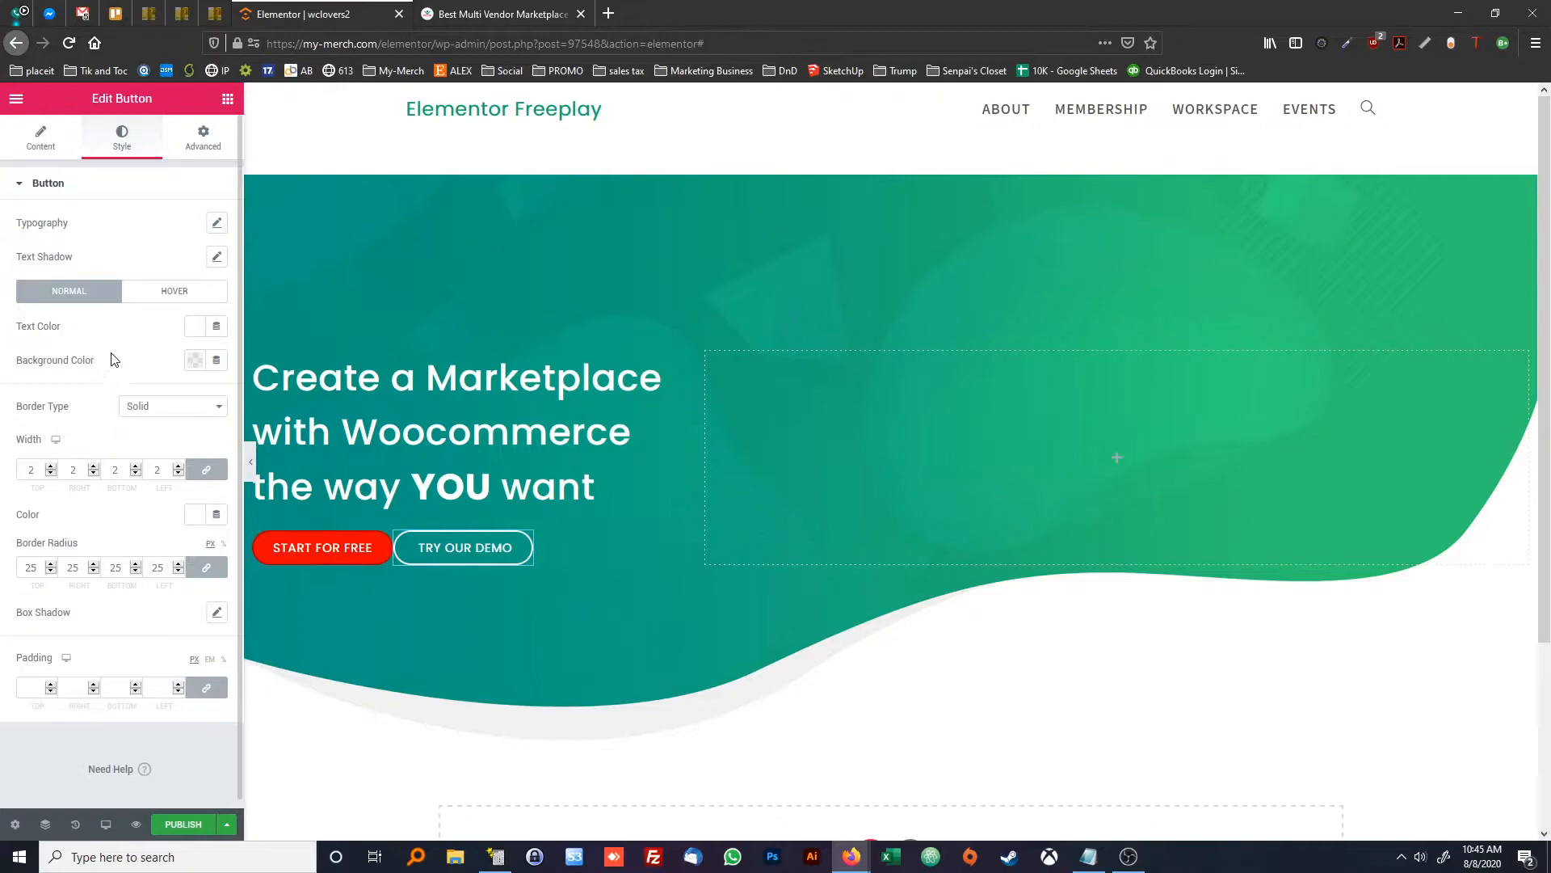
Set the TRY OUR DEMO button's hover background to a very light grey, about #E6E6E6
click(169, 290)
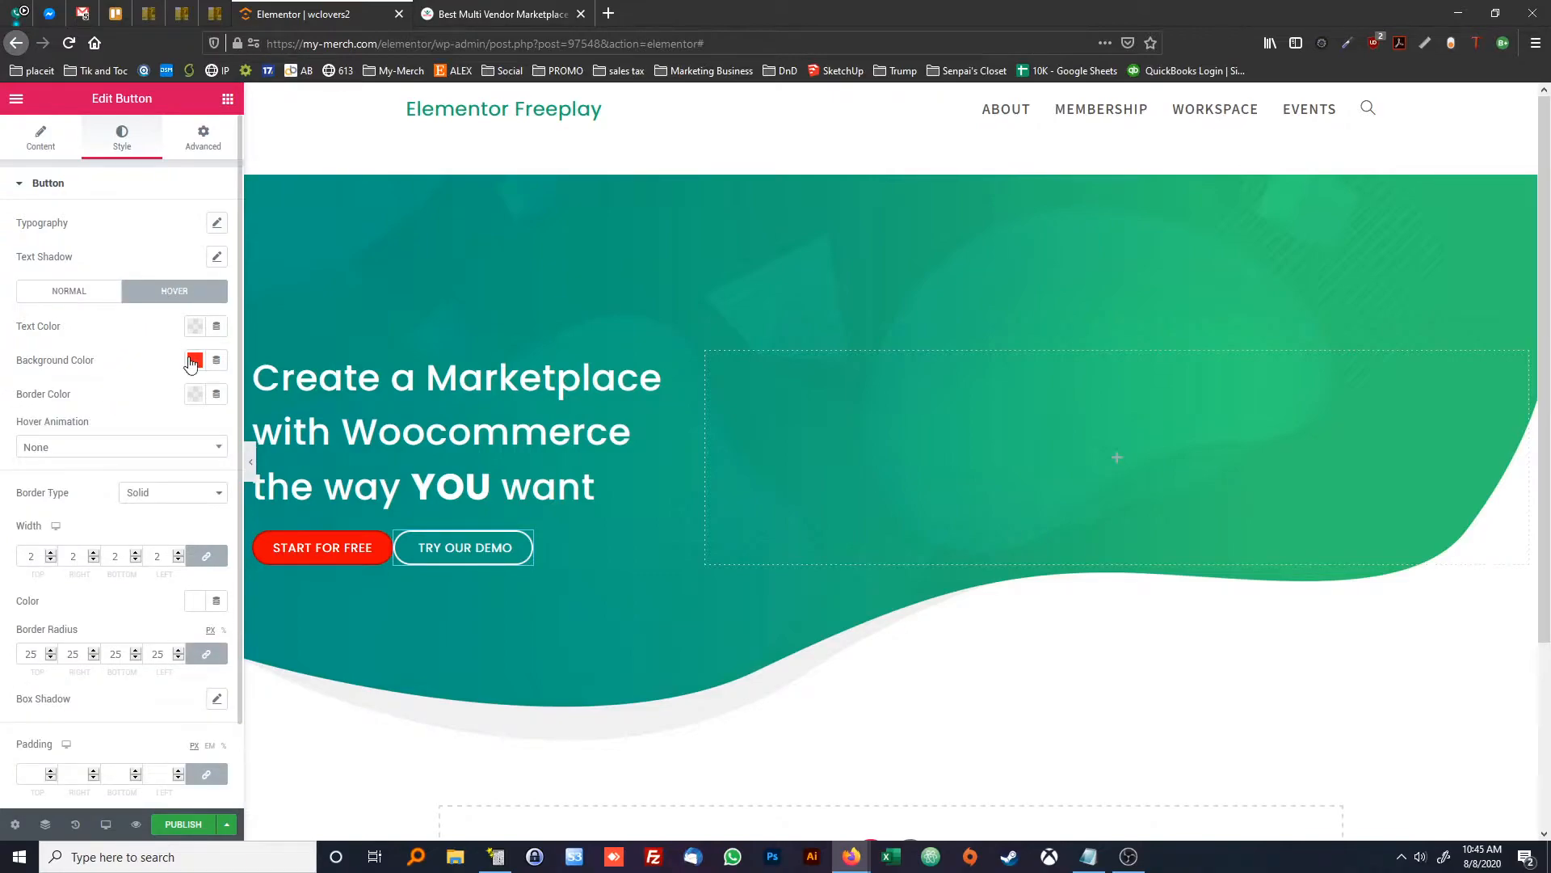
click(192, 364)
drag(168, 440, 92, 445)
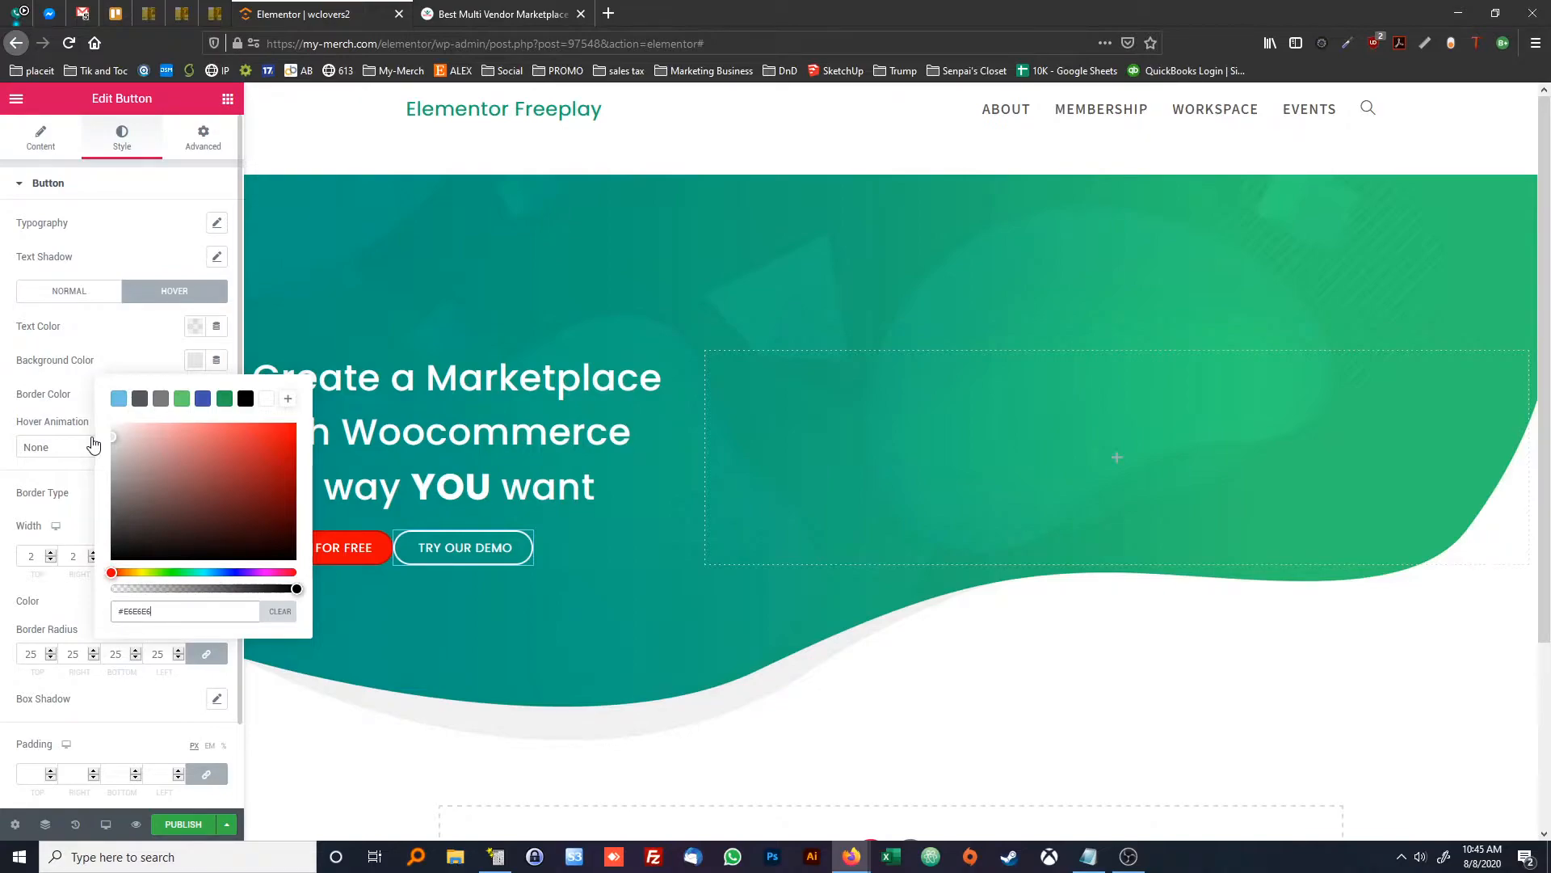
mouse_move(120, 438)
mouse_down()
mouse_move(103, 461)
mouse_move(96, 435)
mouse_up()
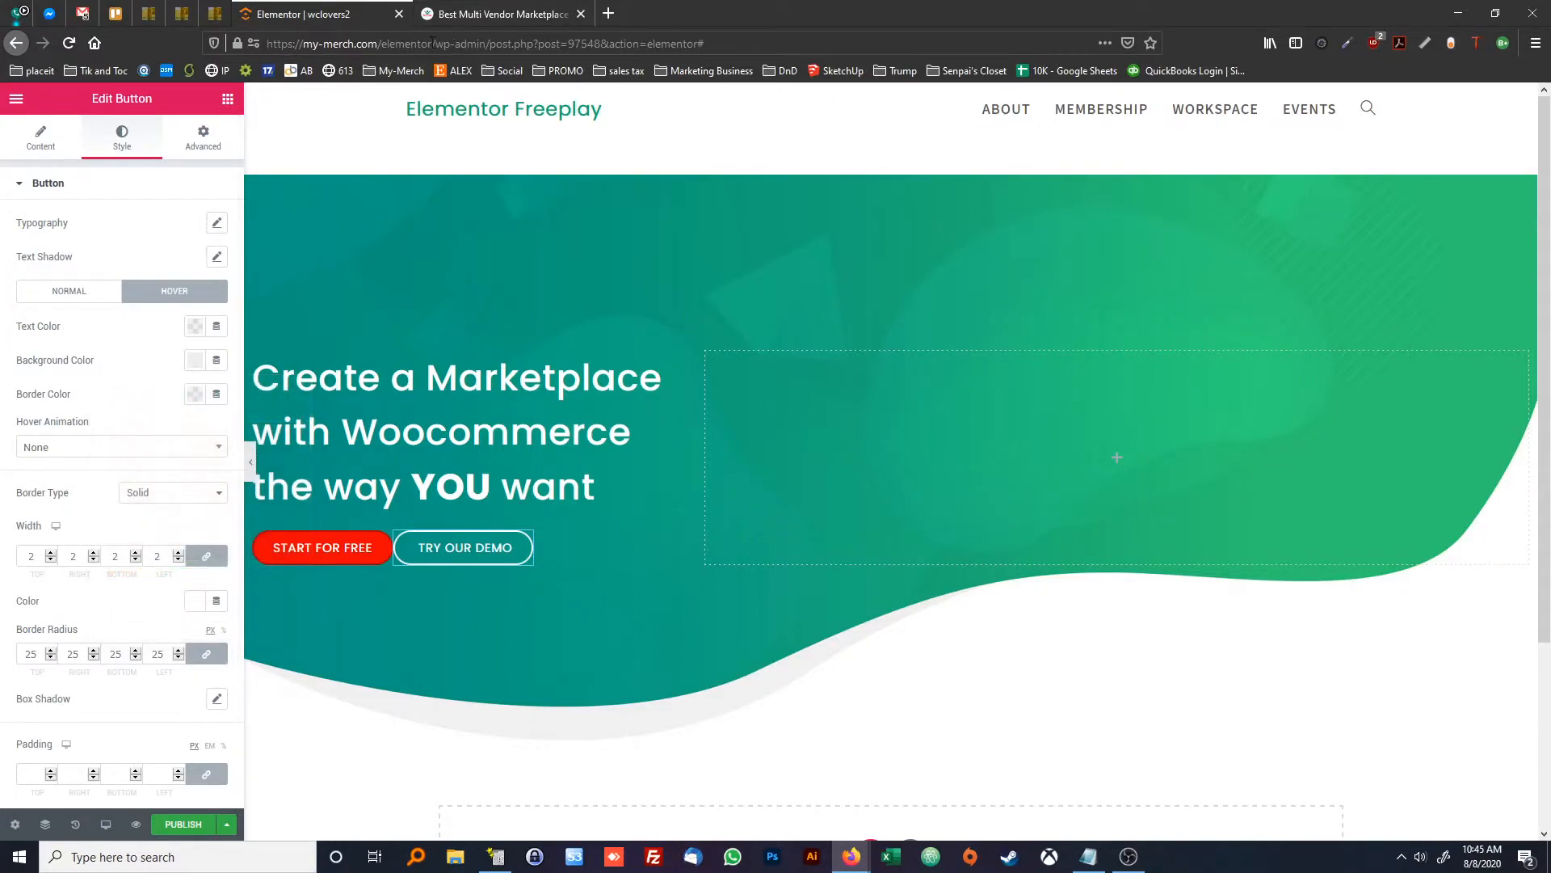
Check the original button's hover look on WCLovers and copy the green color code #13A76B from the STYLES.txt notes
click(461, 18)
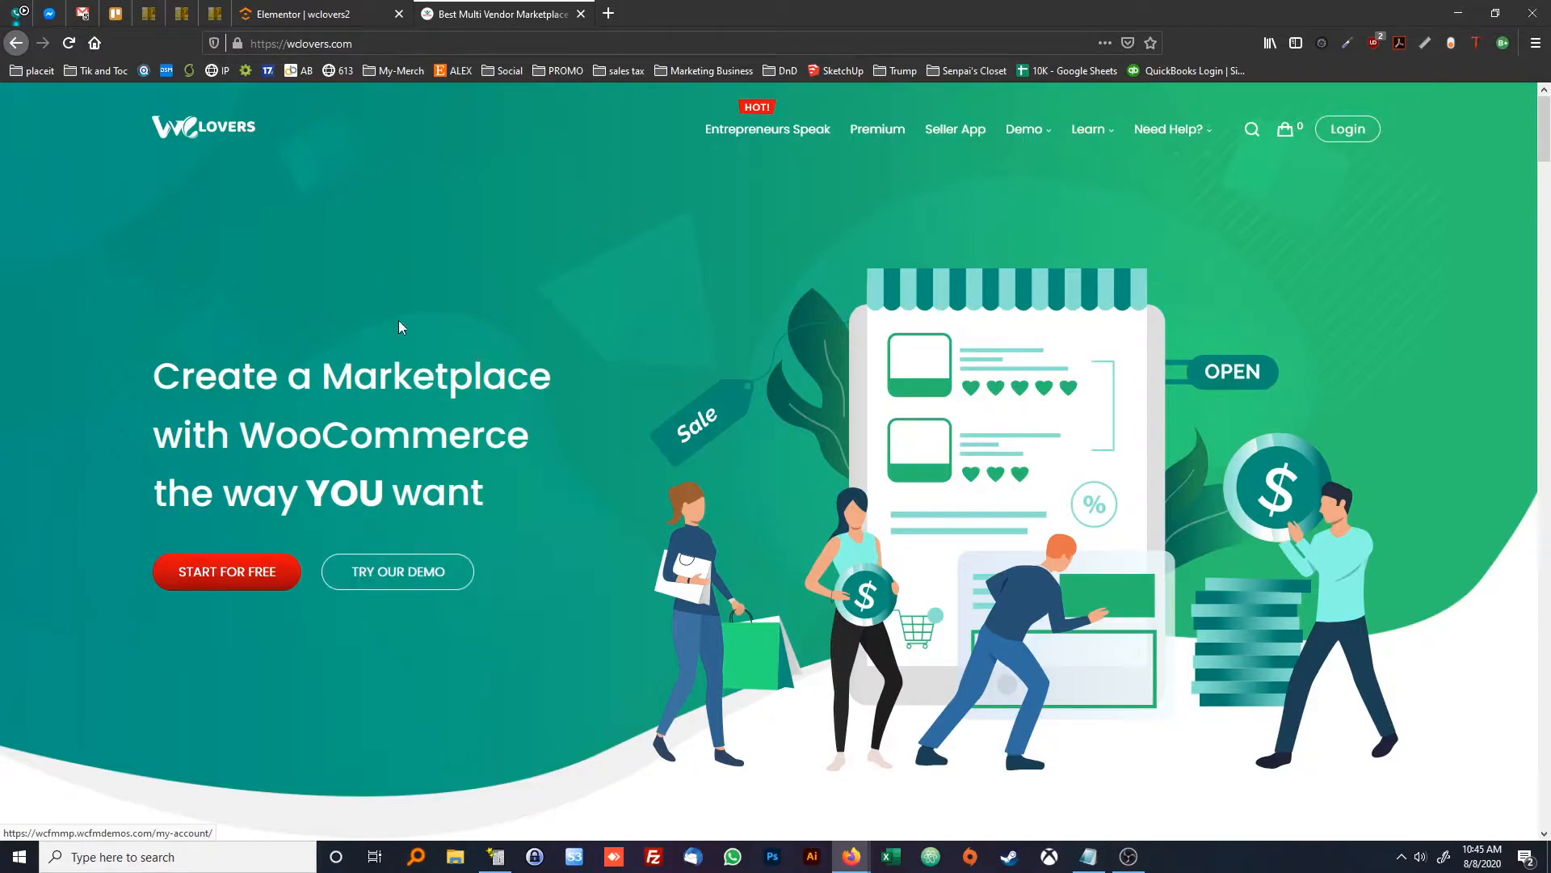
click(336, 16)
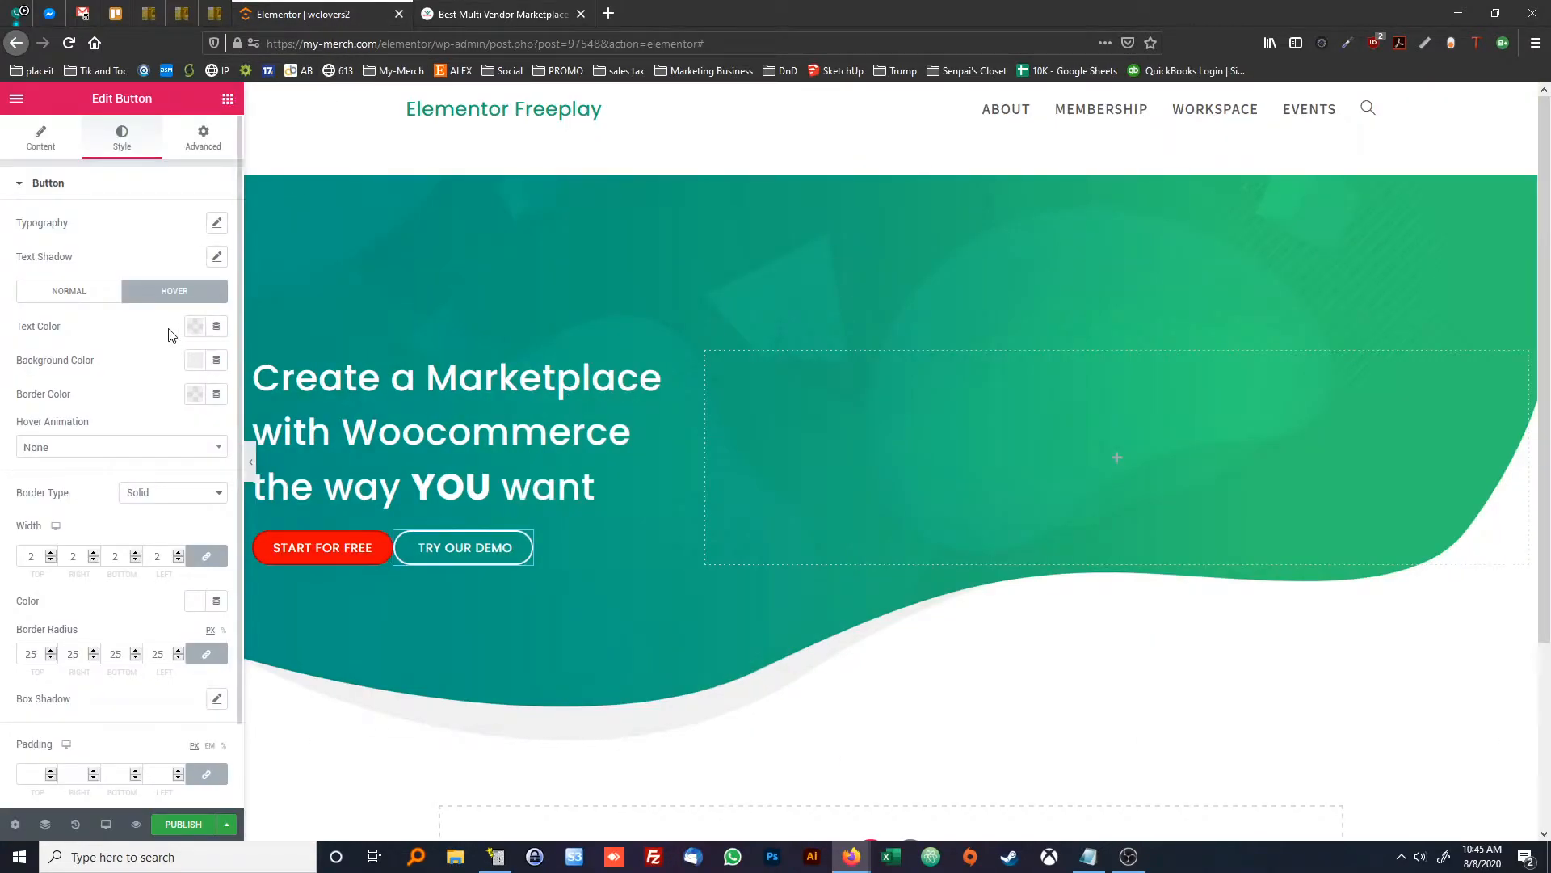
drag(0, 256, 1191, 202)
scroll(1083, 404, up, 4)
drag(1071, 386, 995, 322)
key(ctrl+c)
click(1036, 303)
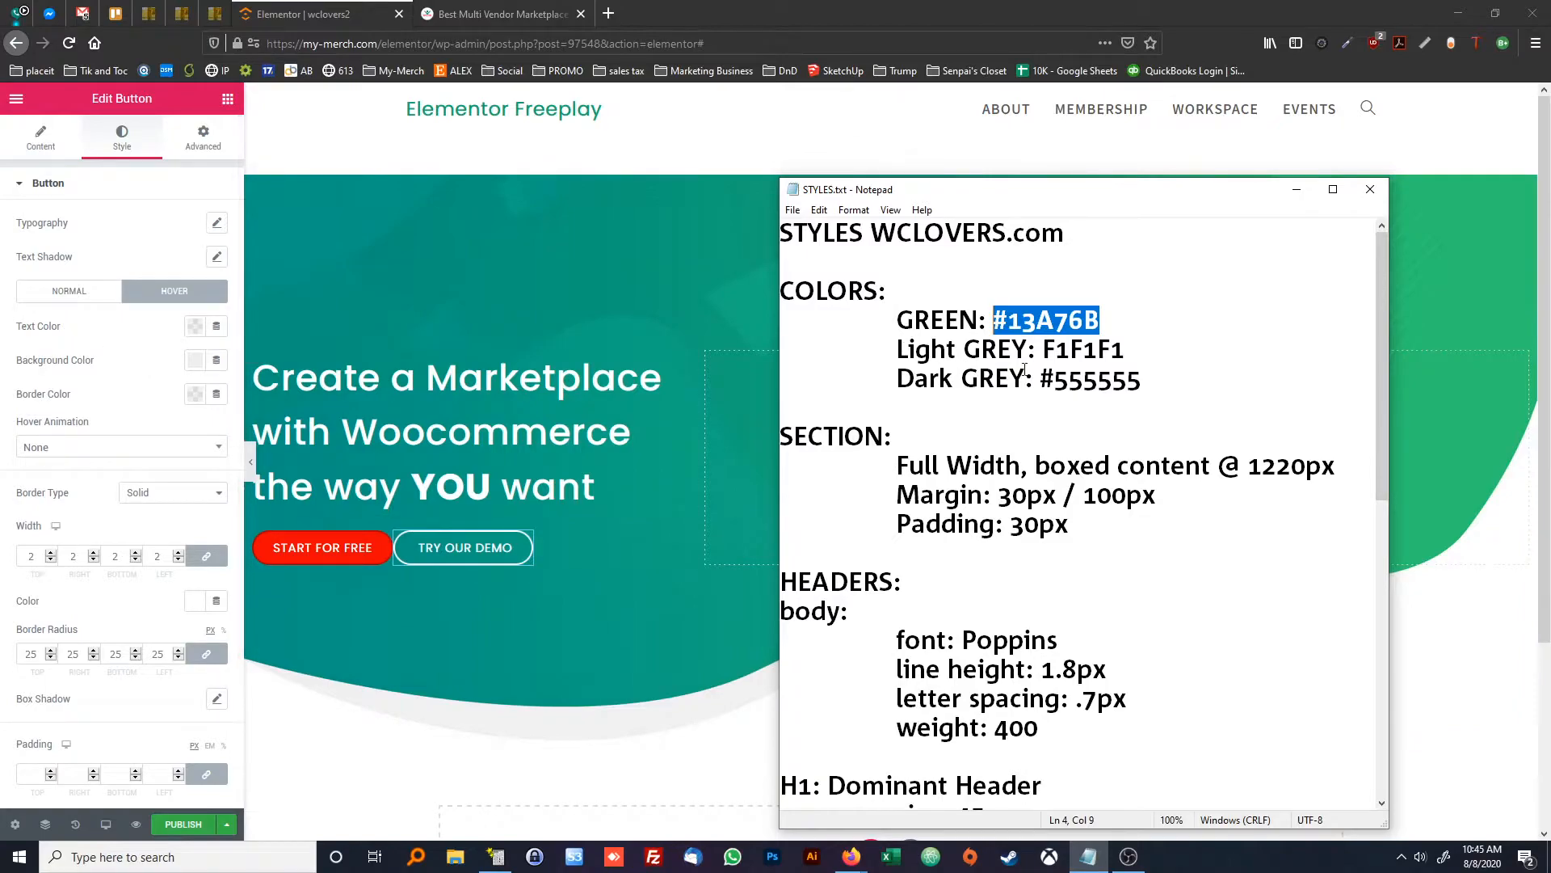
Set the TRY OUR DEMO button's hover text color to #13A76B and its hover background to white
click(152, 348)
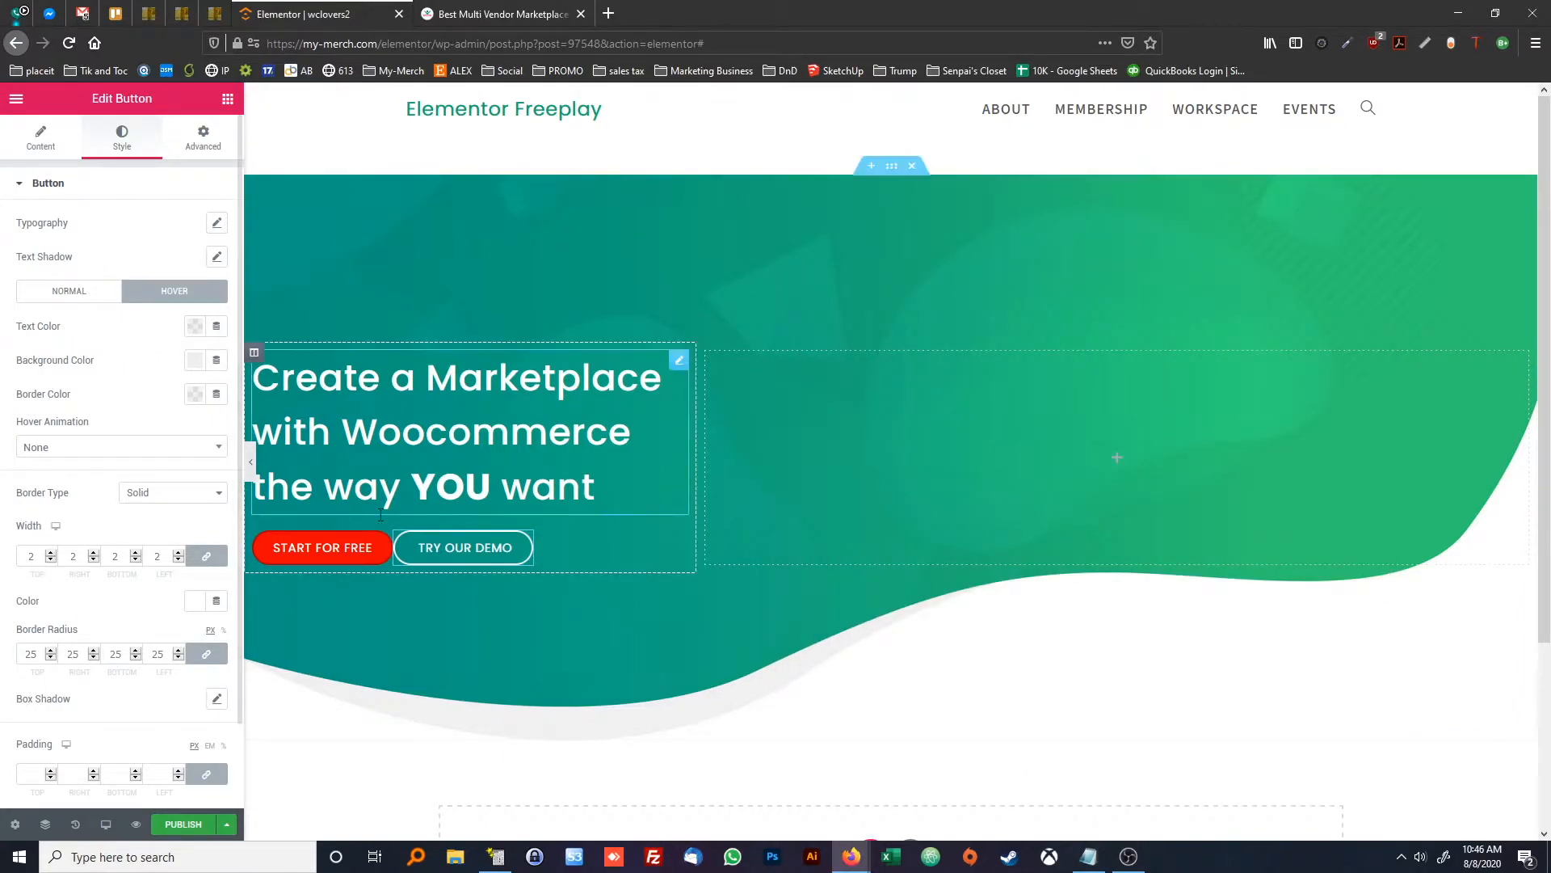
click(194, 328)
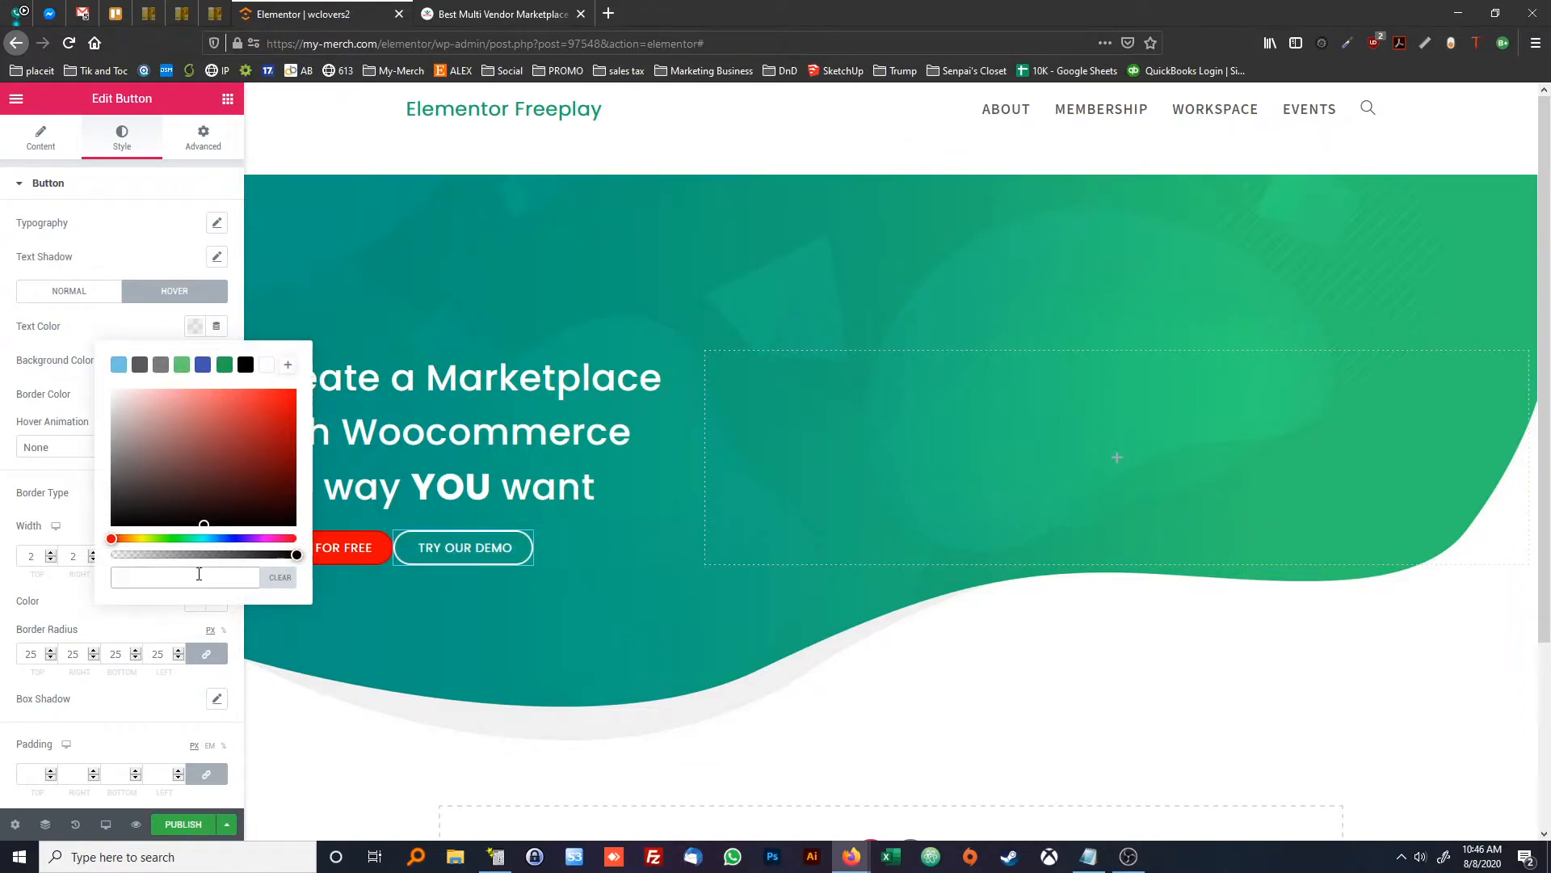
key(ctrl+v)
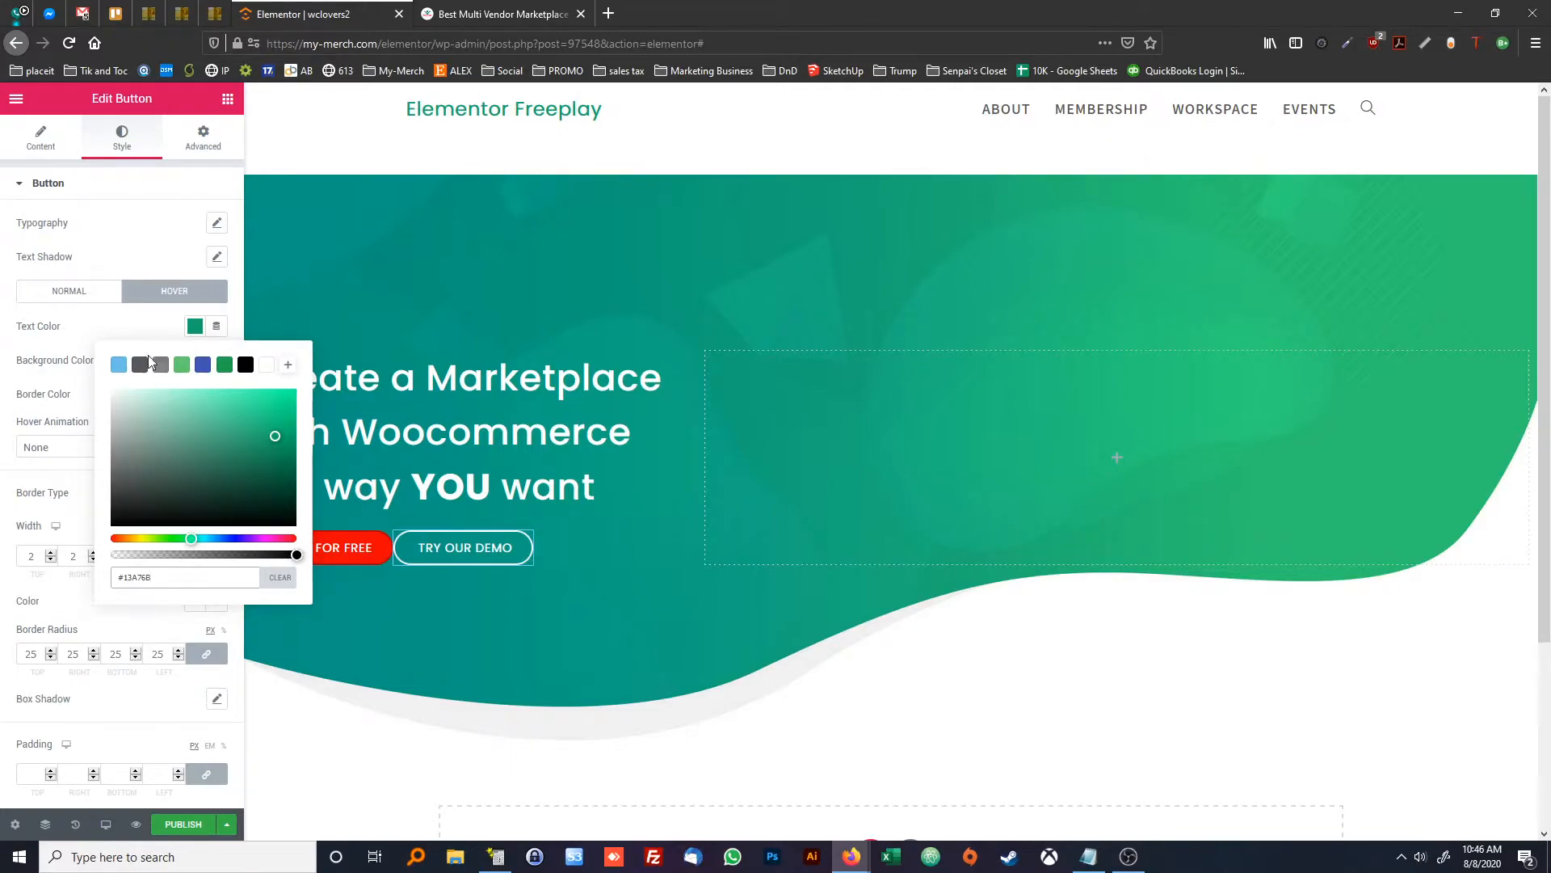
click(139, 321)
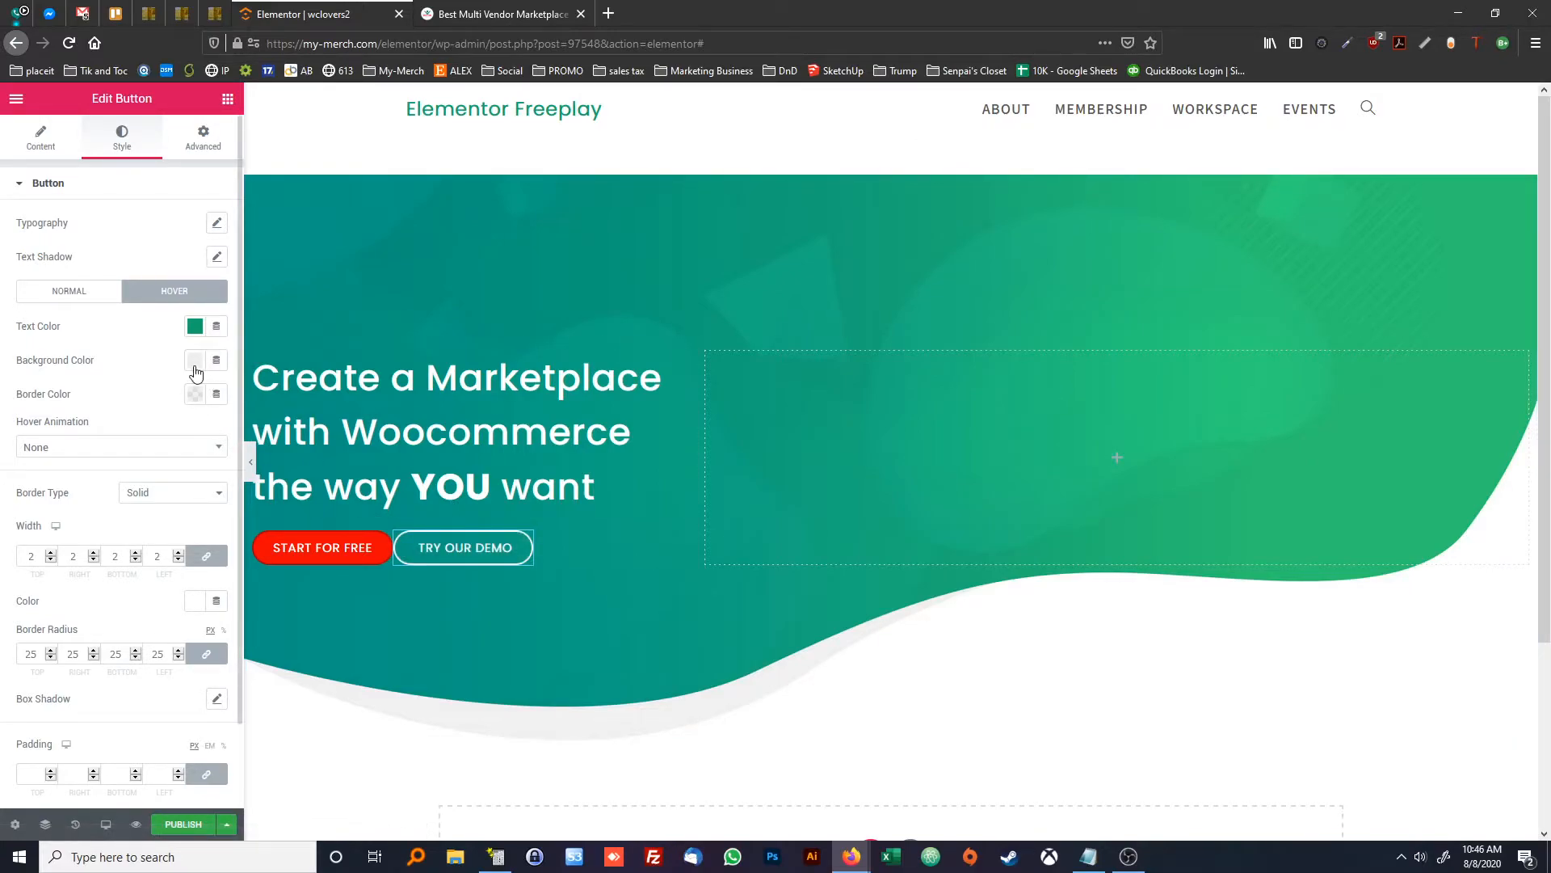
click(197, 395)
click(266, 399)
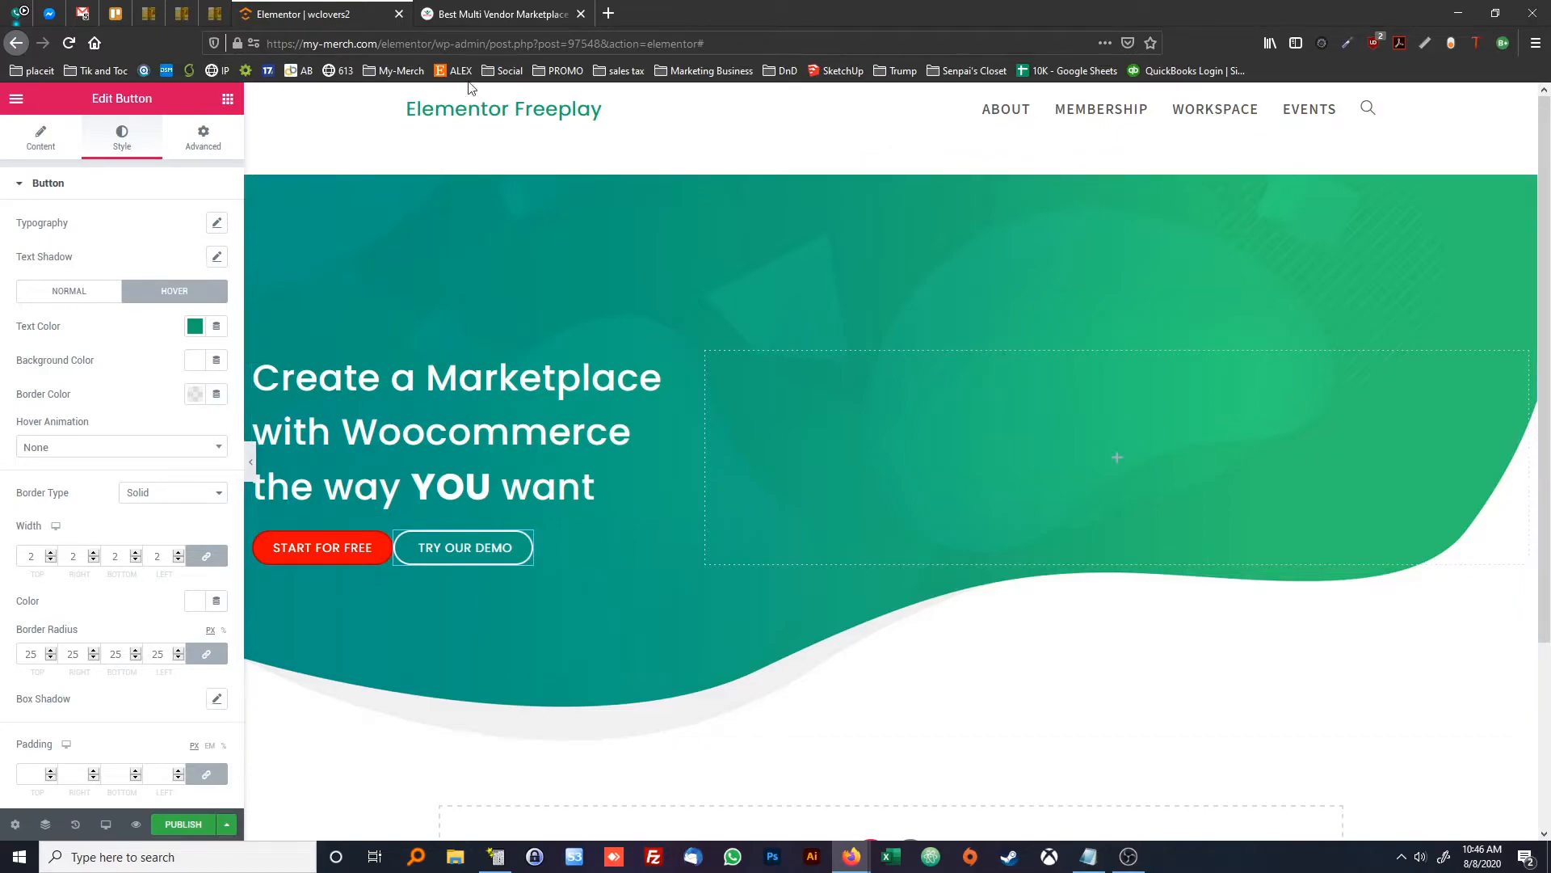
Check the gap between the two WCLovers hero buttons and open the START FOR FREE button's margin settings
click(470, 16)
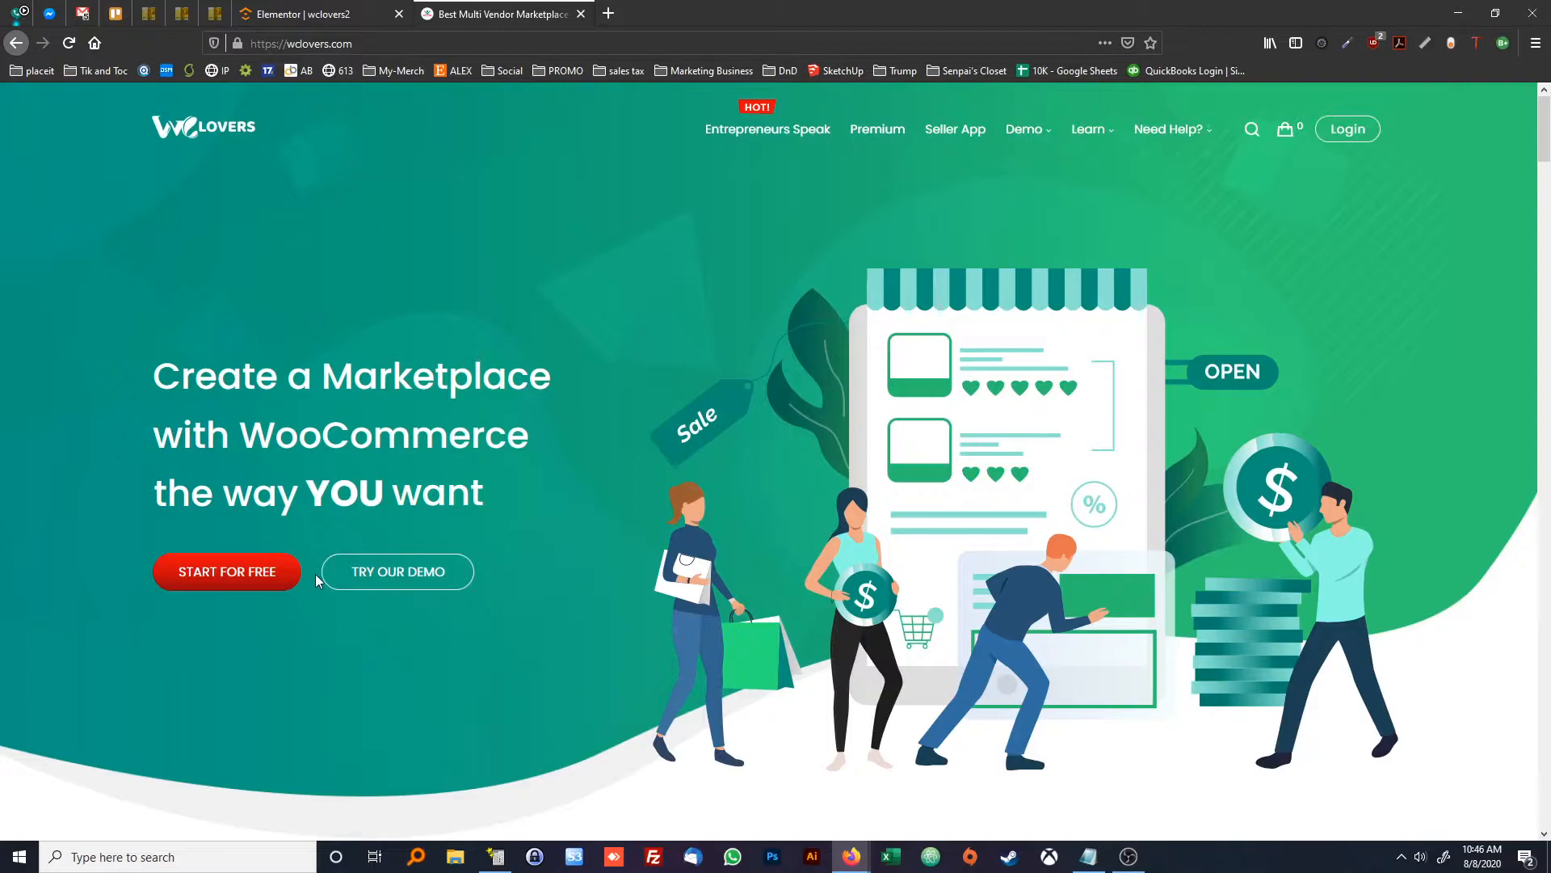
click(308, 11)
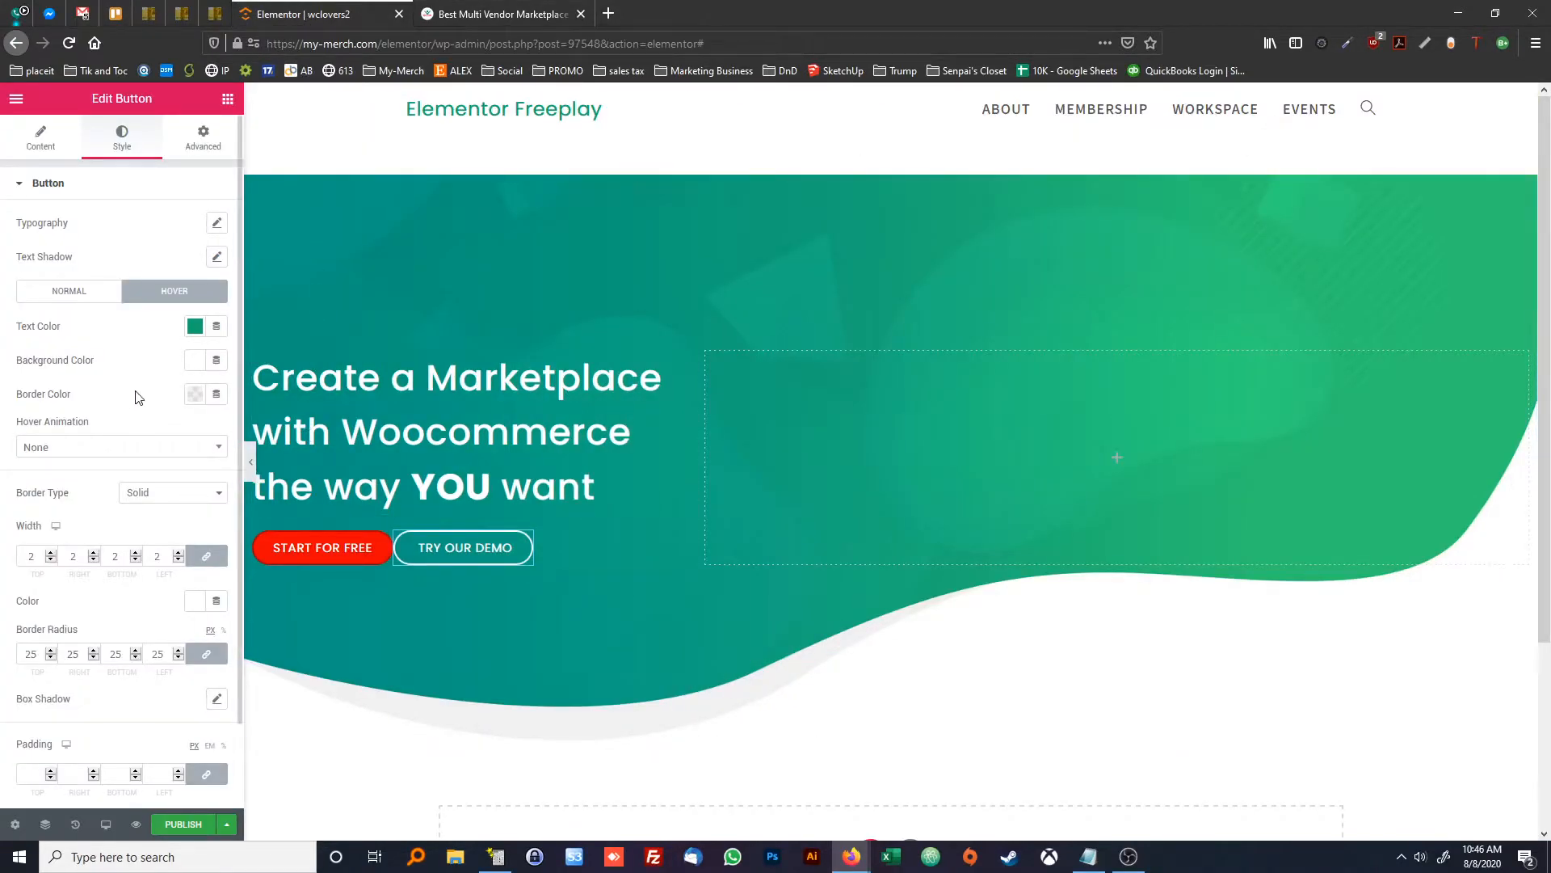
right_click(375, 548)
click(388, 553)
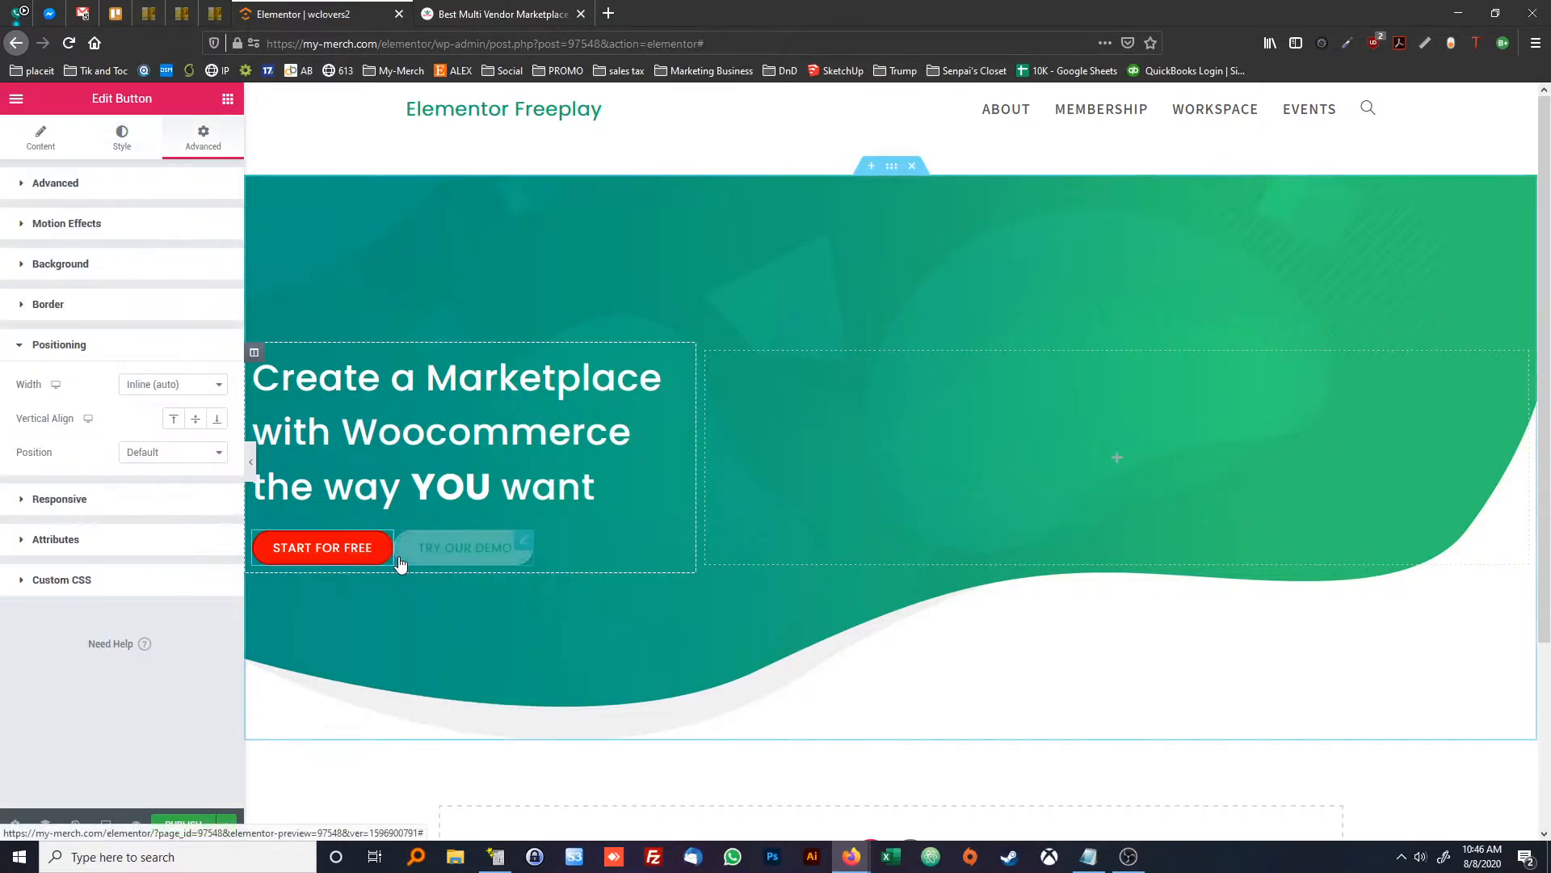
click(184, 184)
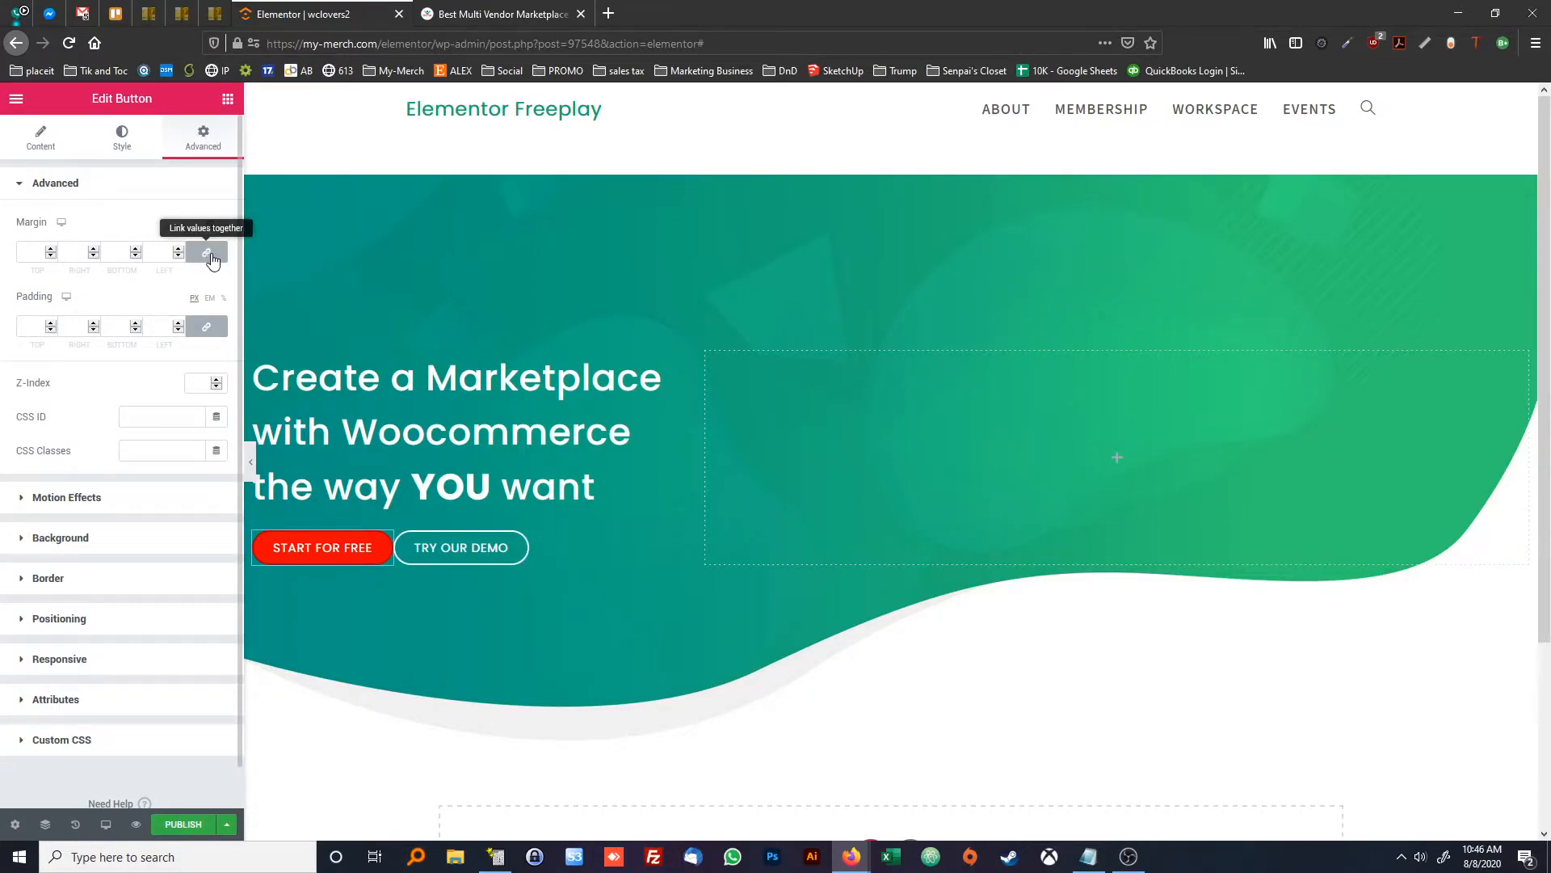
click(178, 250)
click(178, 250)
click(178, 250)
click(179, 249)
click(179, 256)
click(179, 257)
click(179, 256)
click(179, 256)
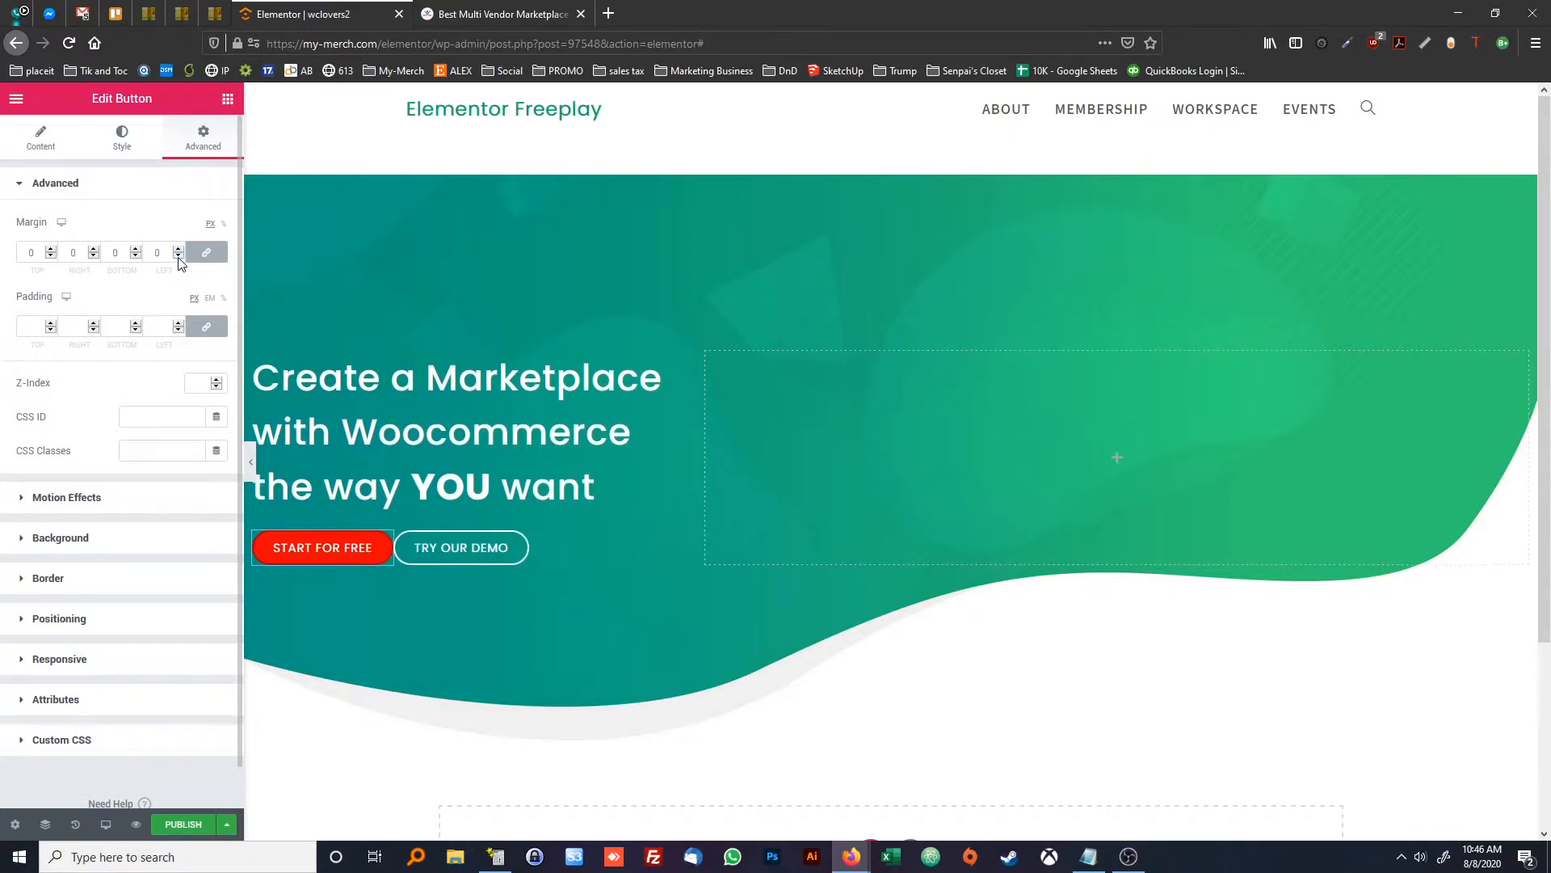
Unlink the START FOR FREE button's margin values and set its right margin to 30 px
click(206, 257)
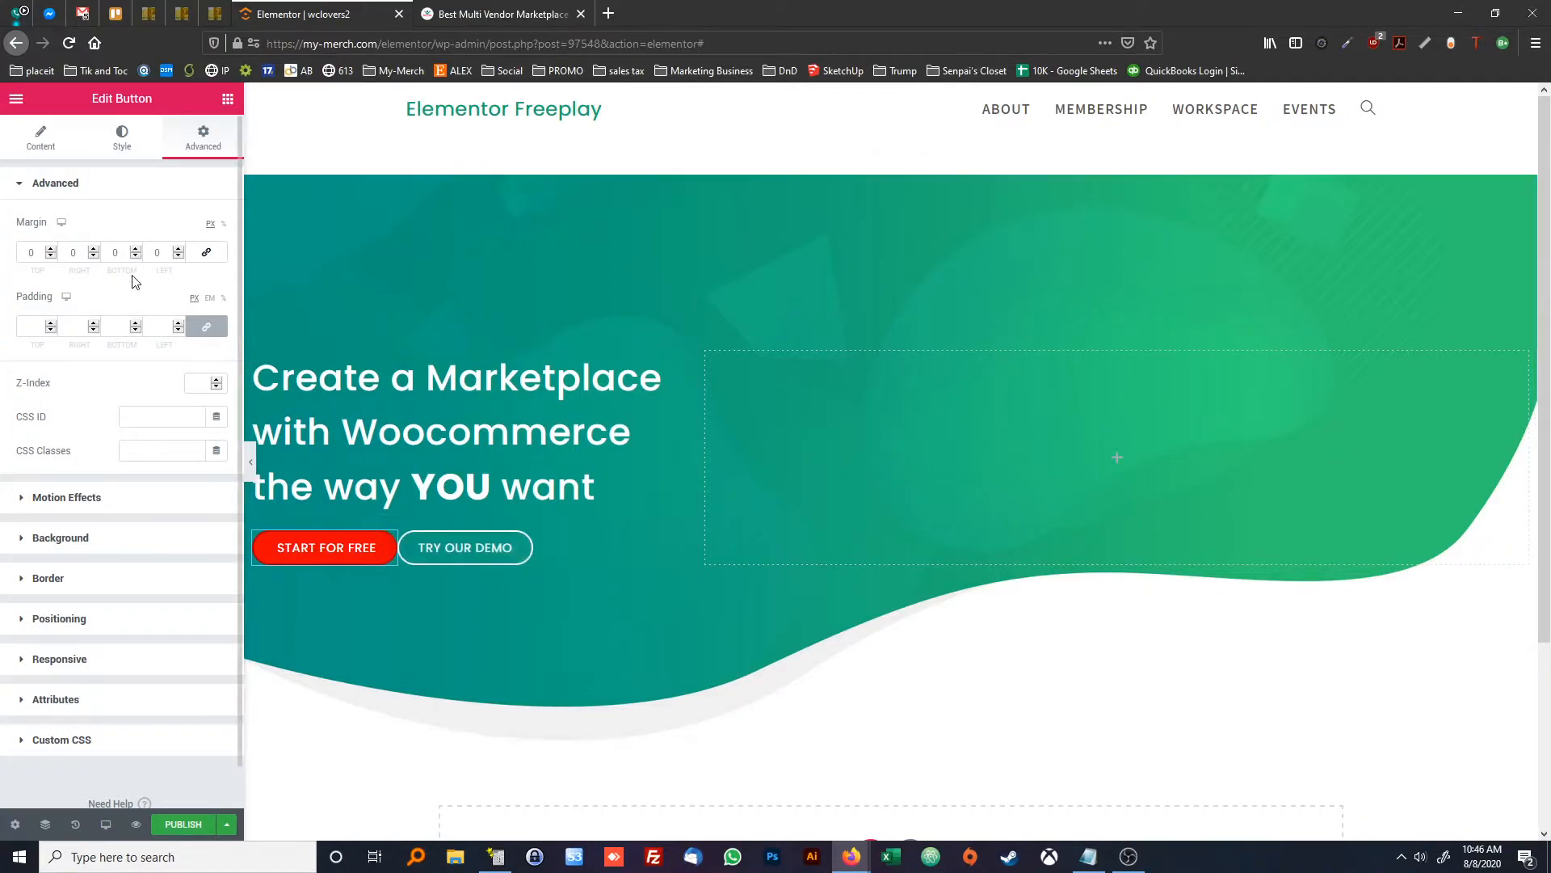
double_click(75, 254)
text(30)
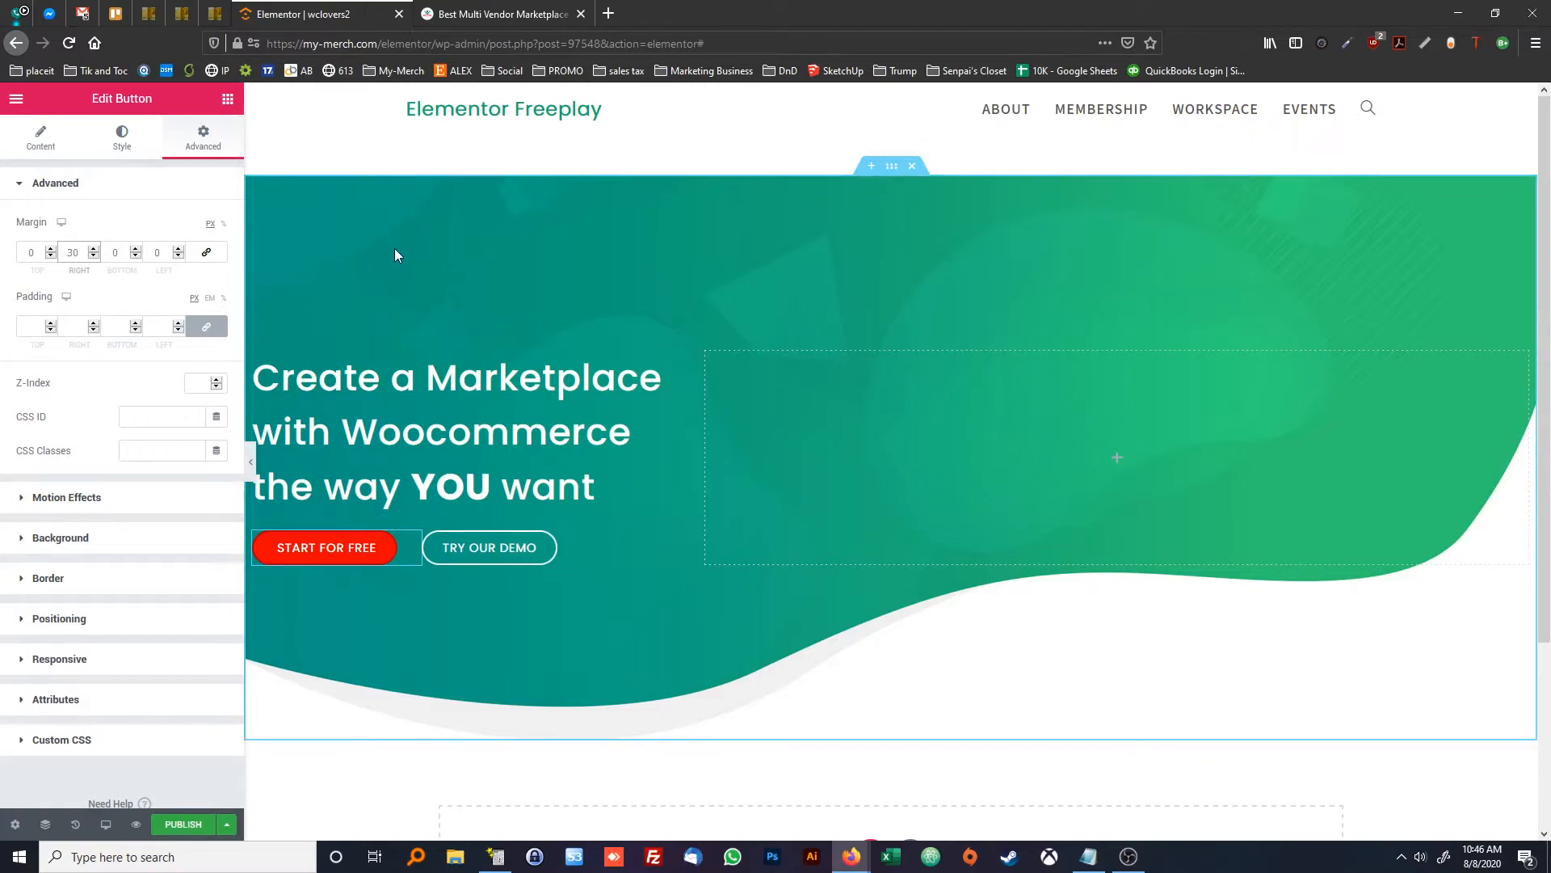
click(379, 776)
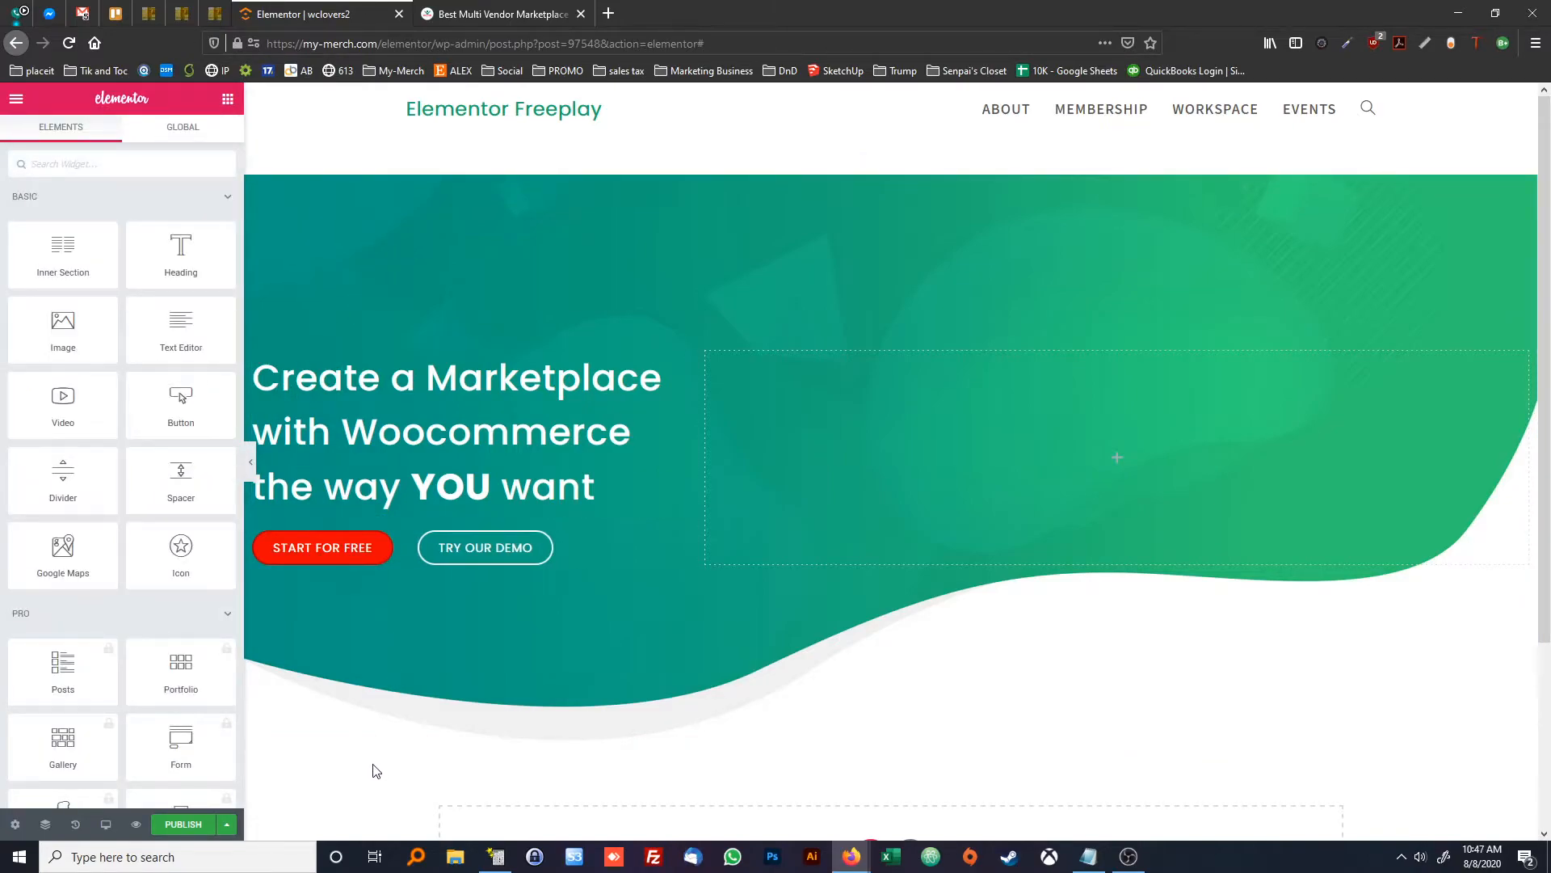
Add an Image widget to the hero's empty right column and insert Hero-Banner.svg from the media library
click(533, 14)
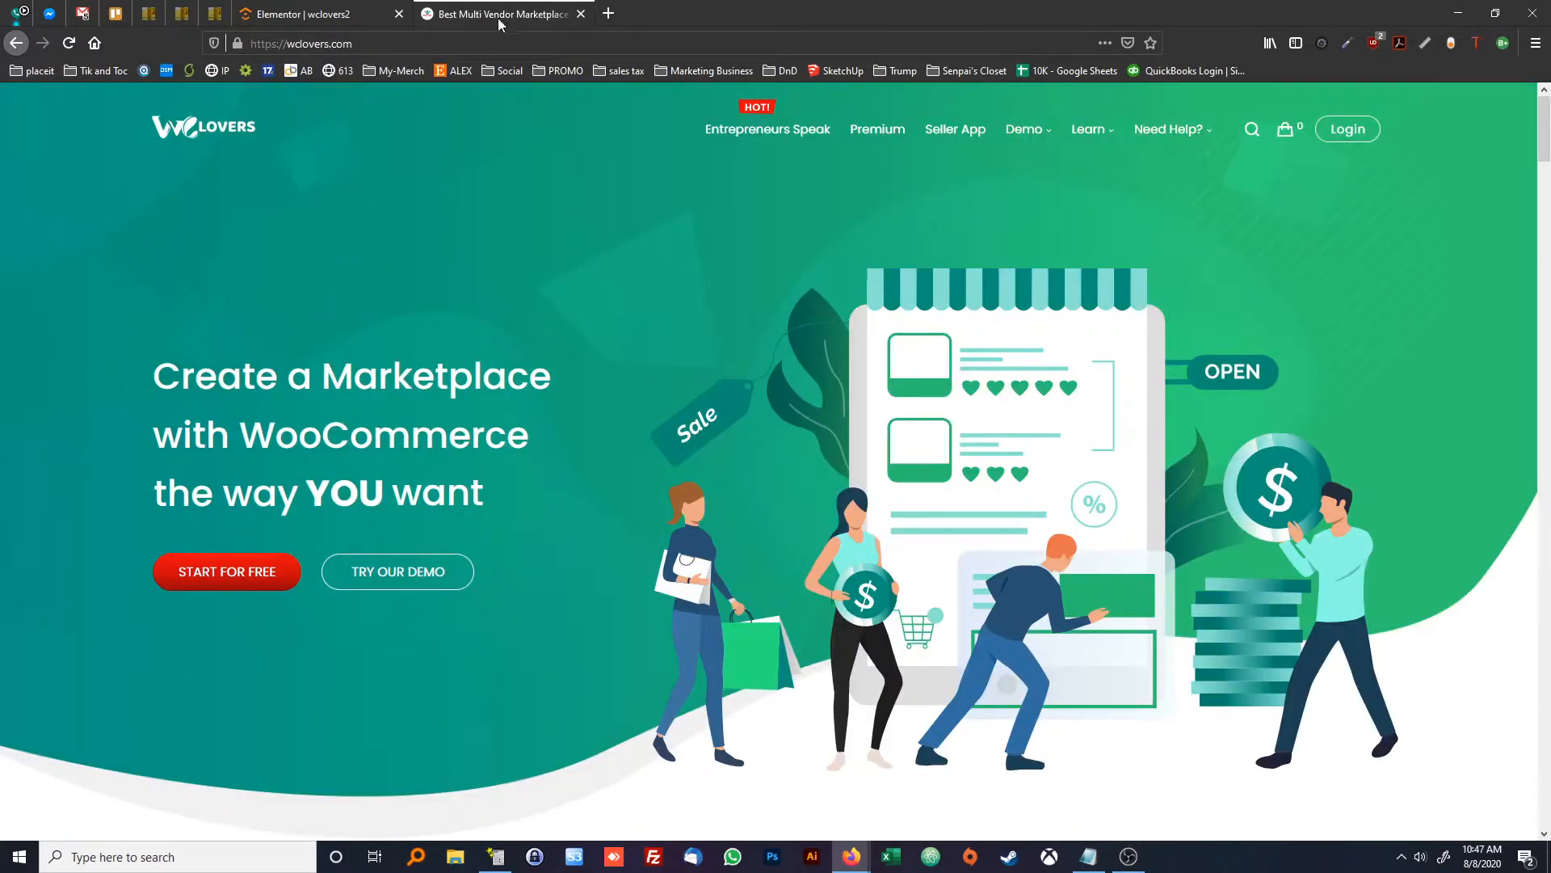
click(346, 16)
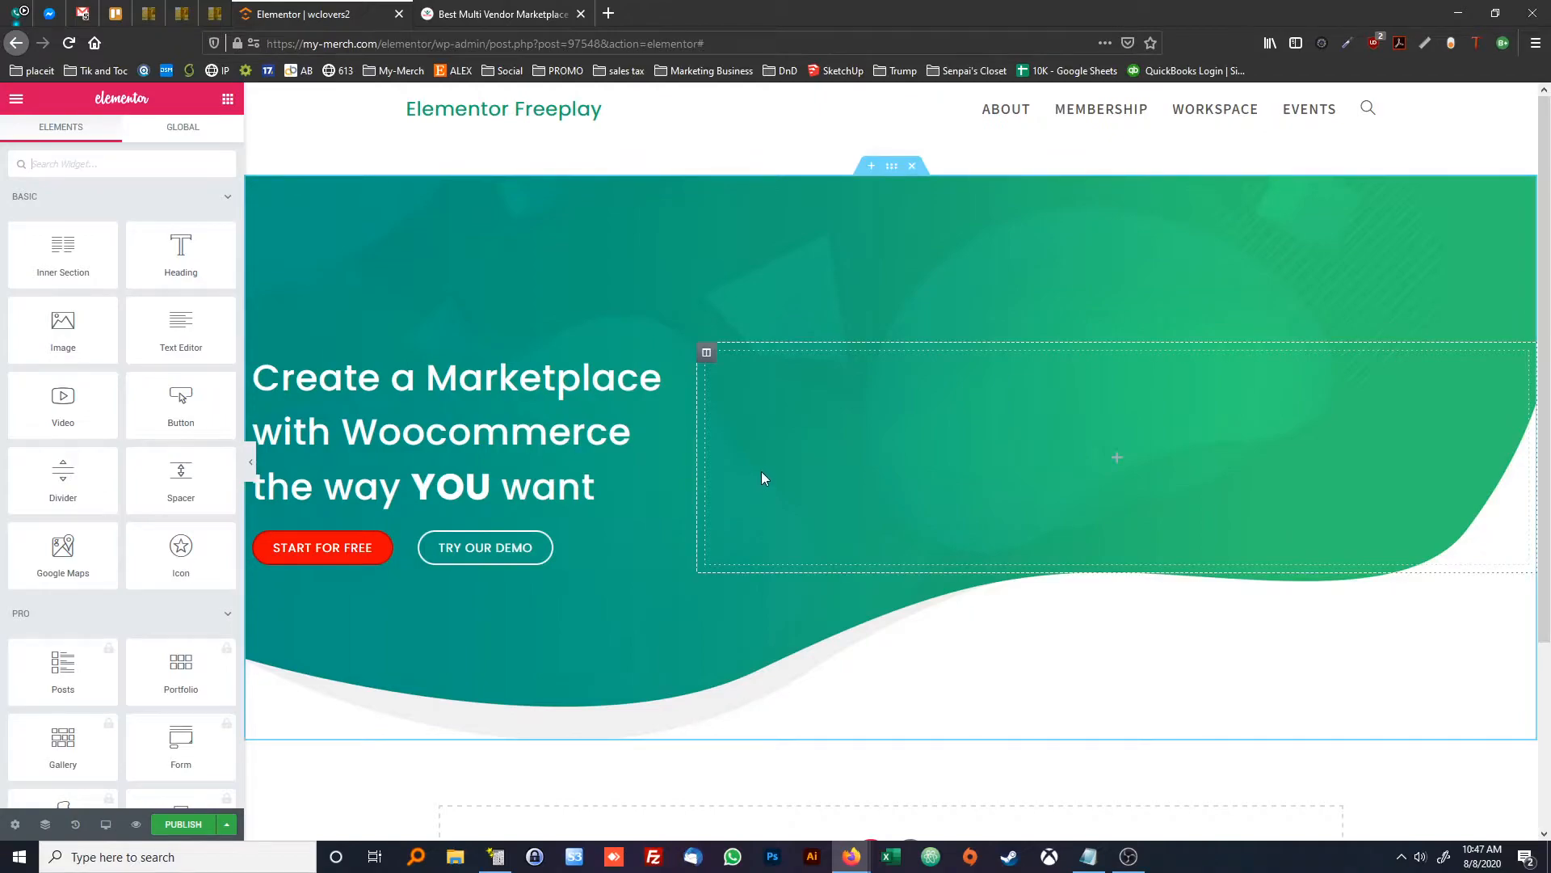
click(523, 16)
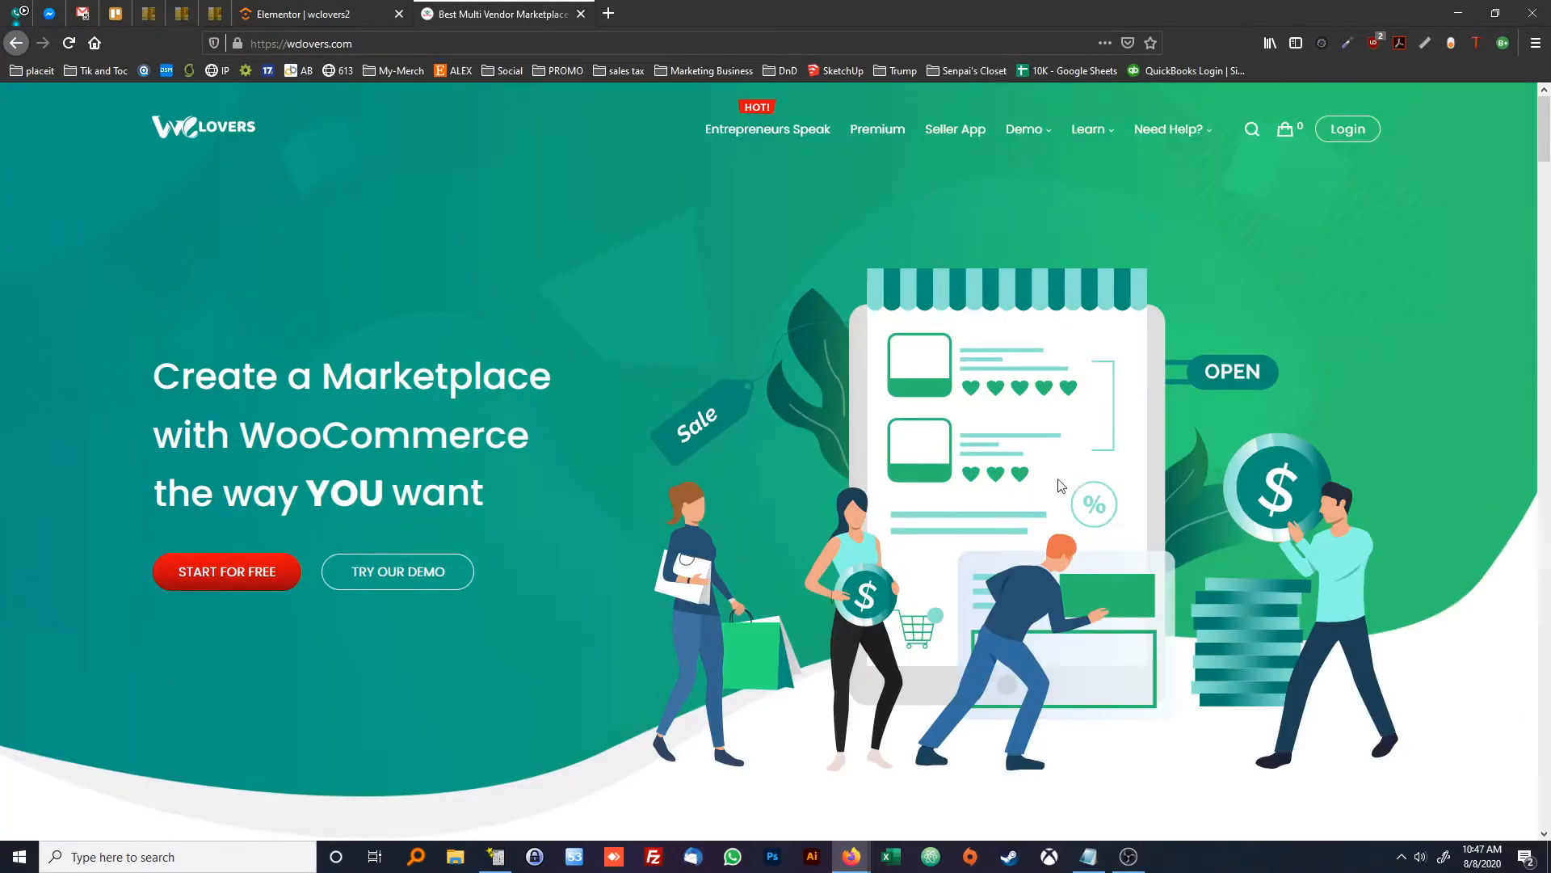
click(323, 14)
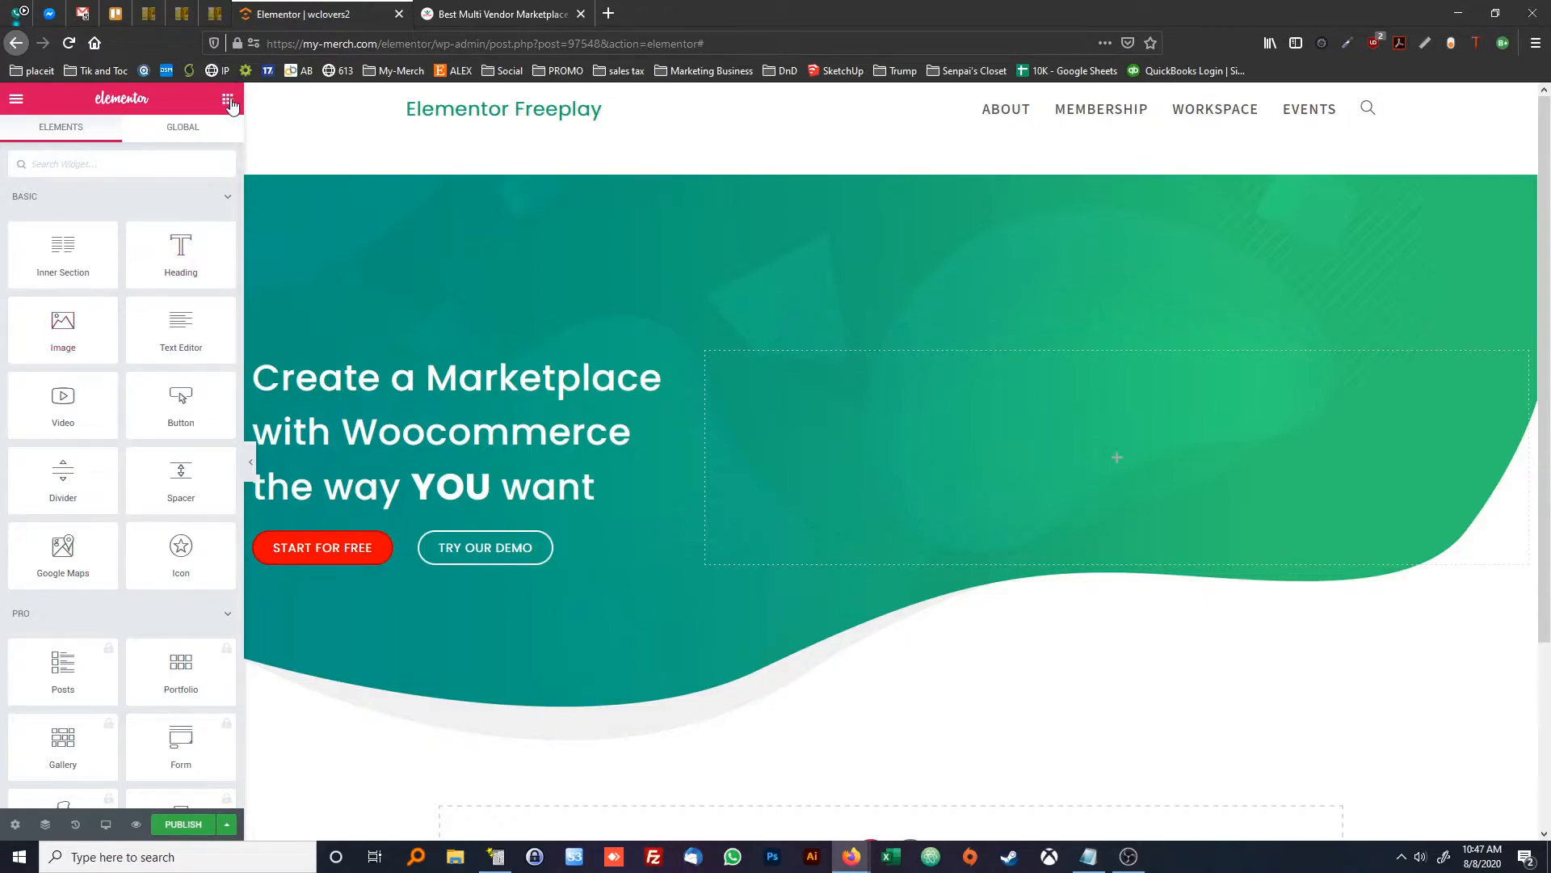
drag(68, 338, 881, 419)
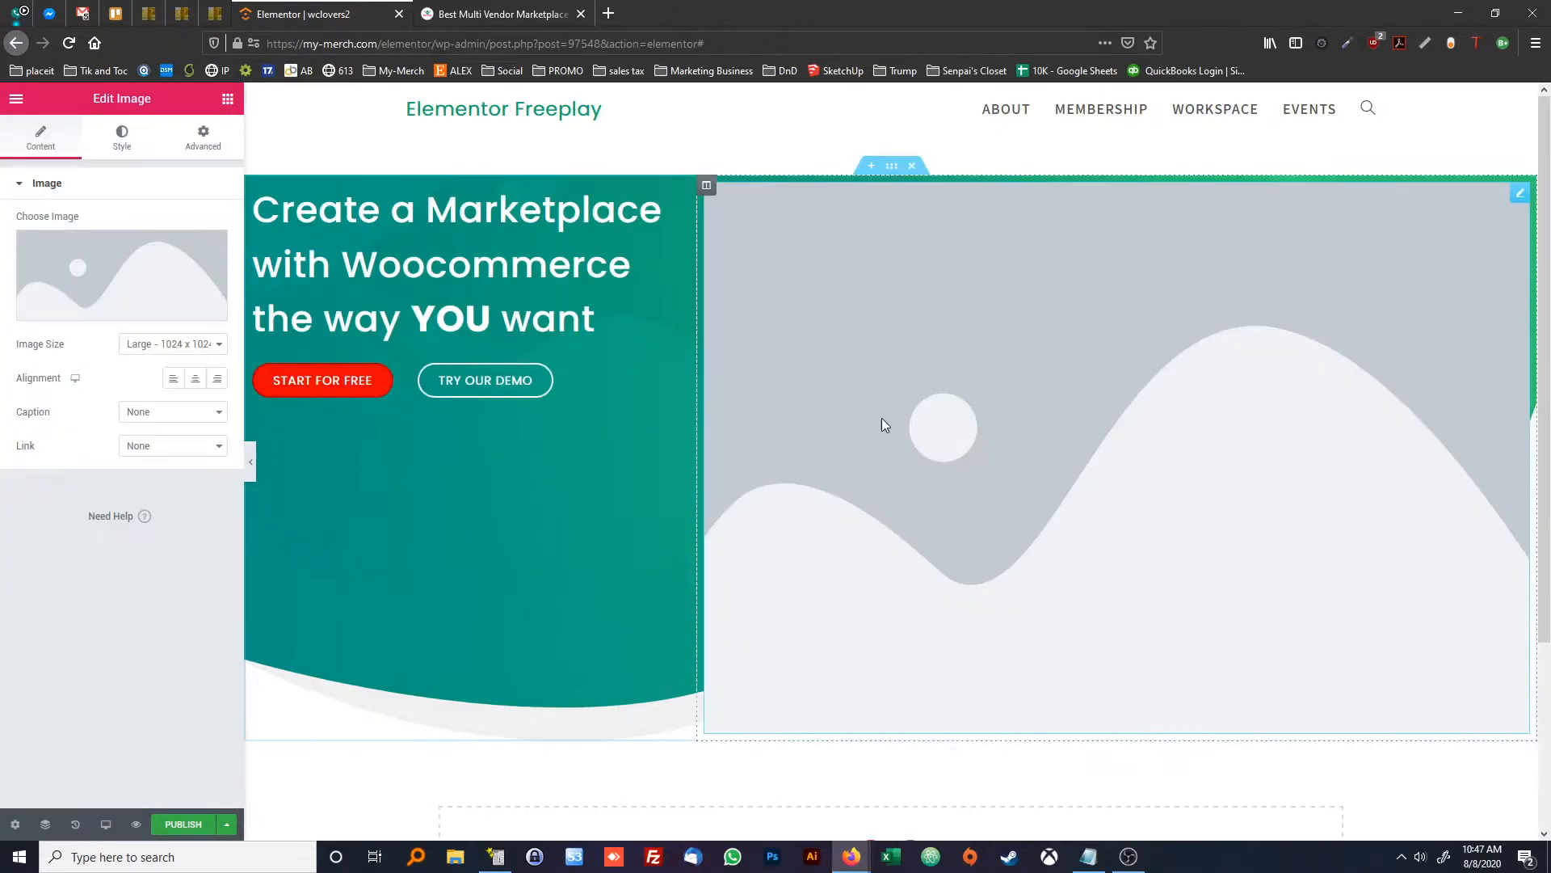
click(147, 251)
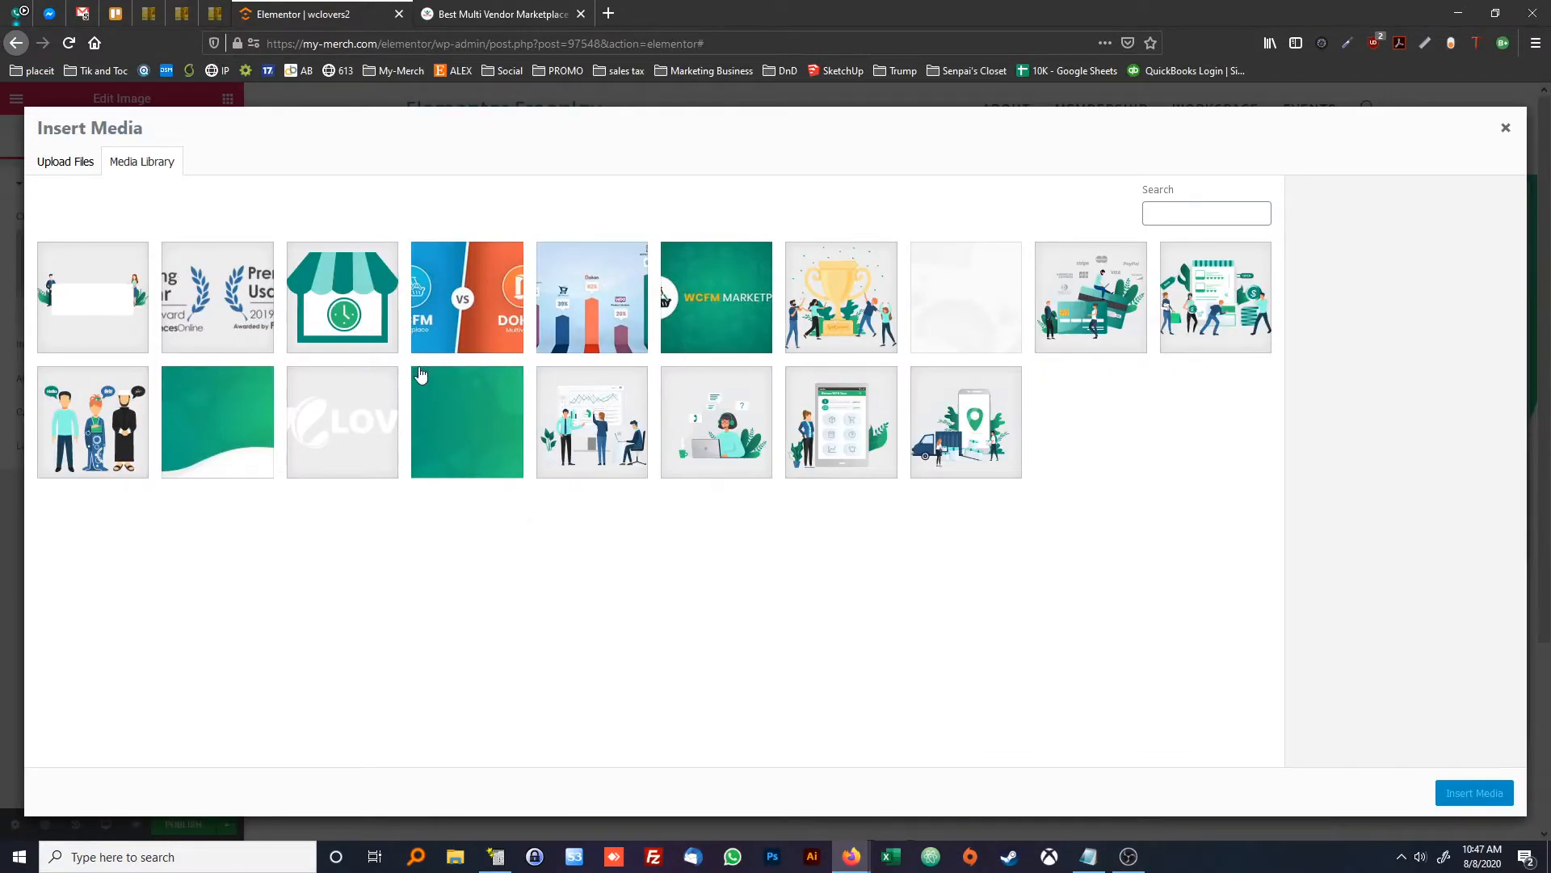
click(1202, 297)
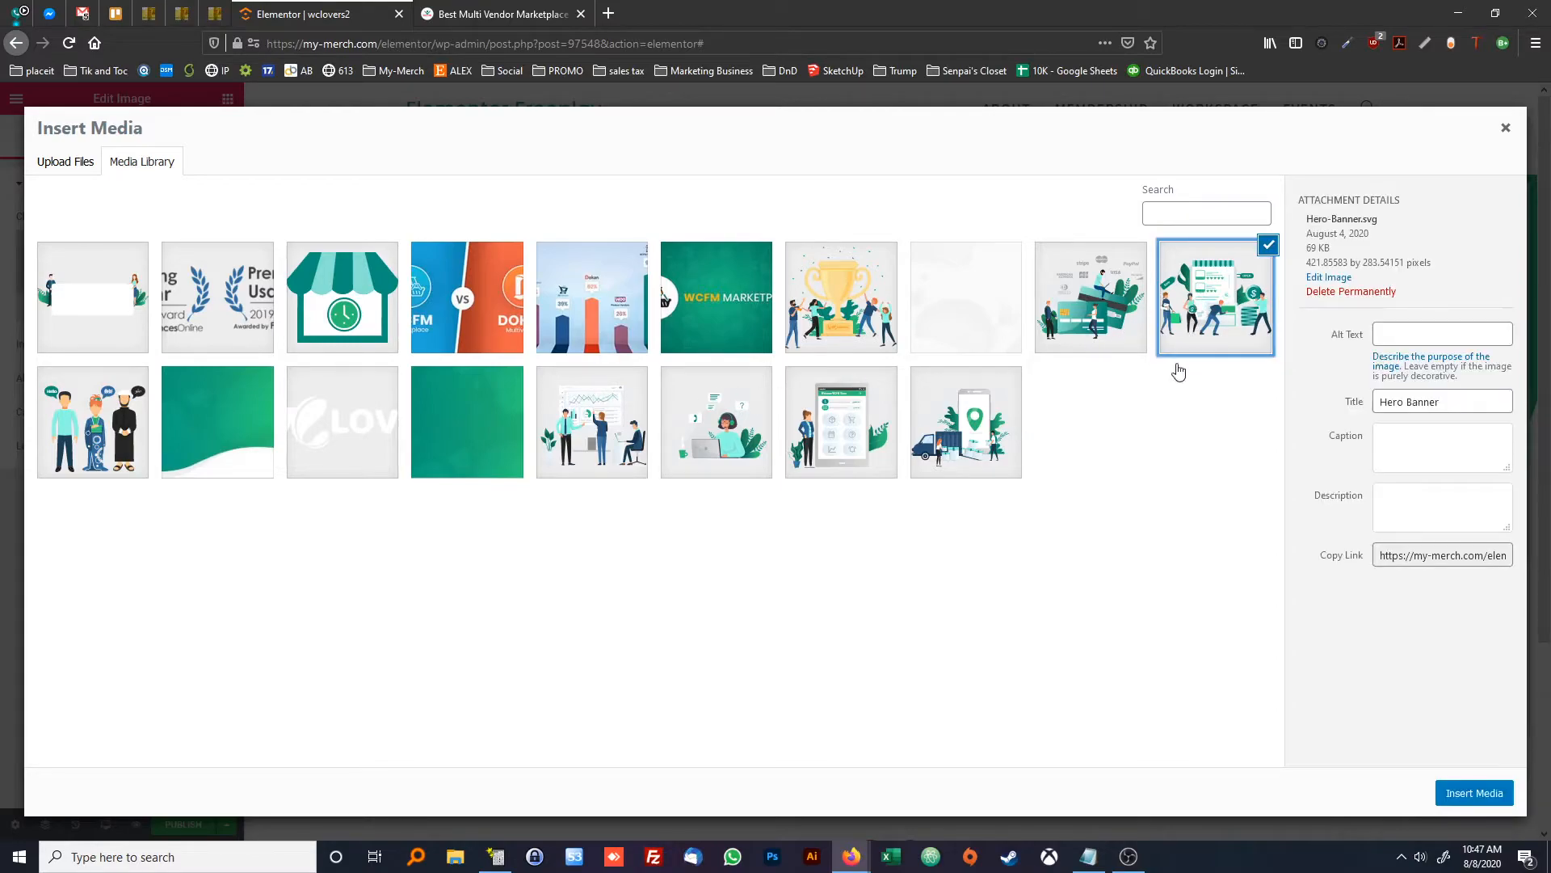
click(1476, 793)
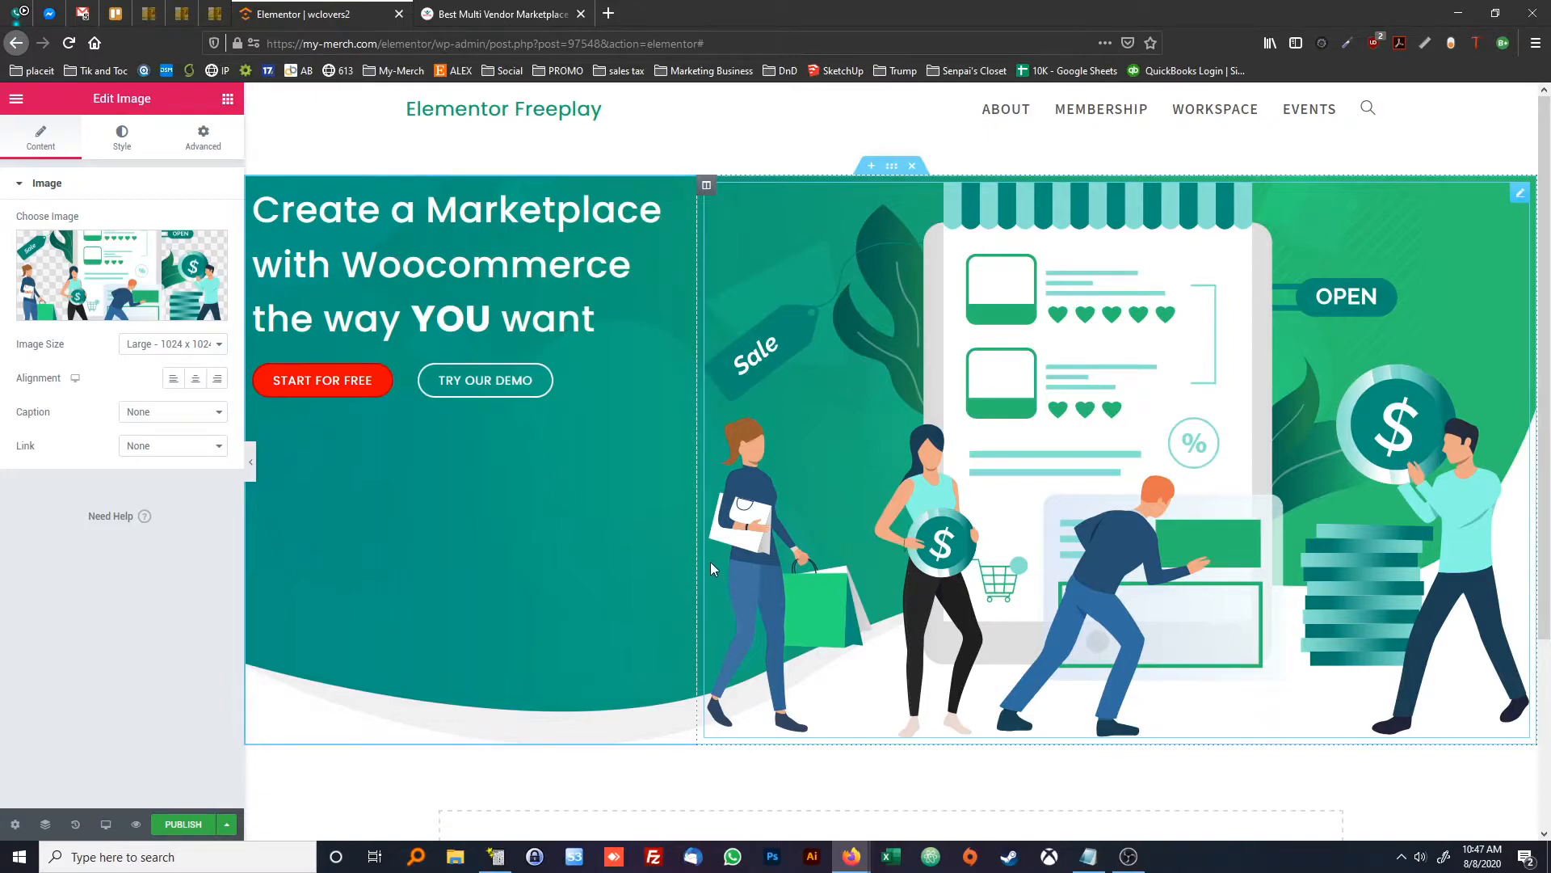
Switch the hero image's size option to Custom
click(168, 345)
click(191, 487)
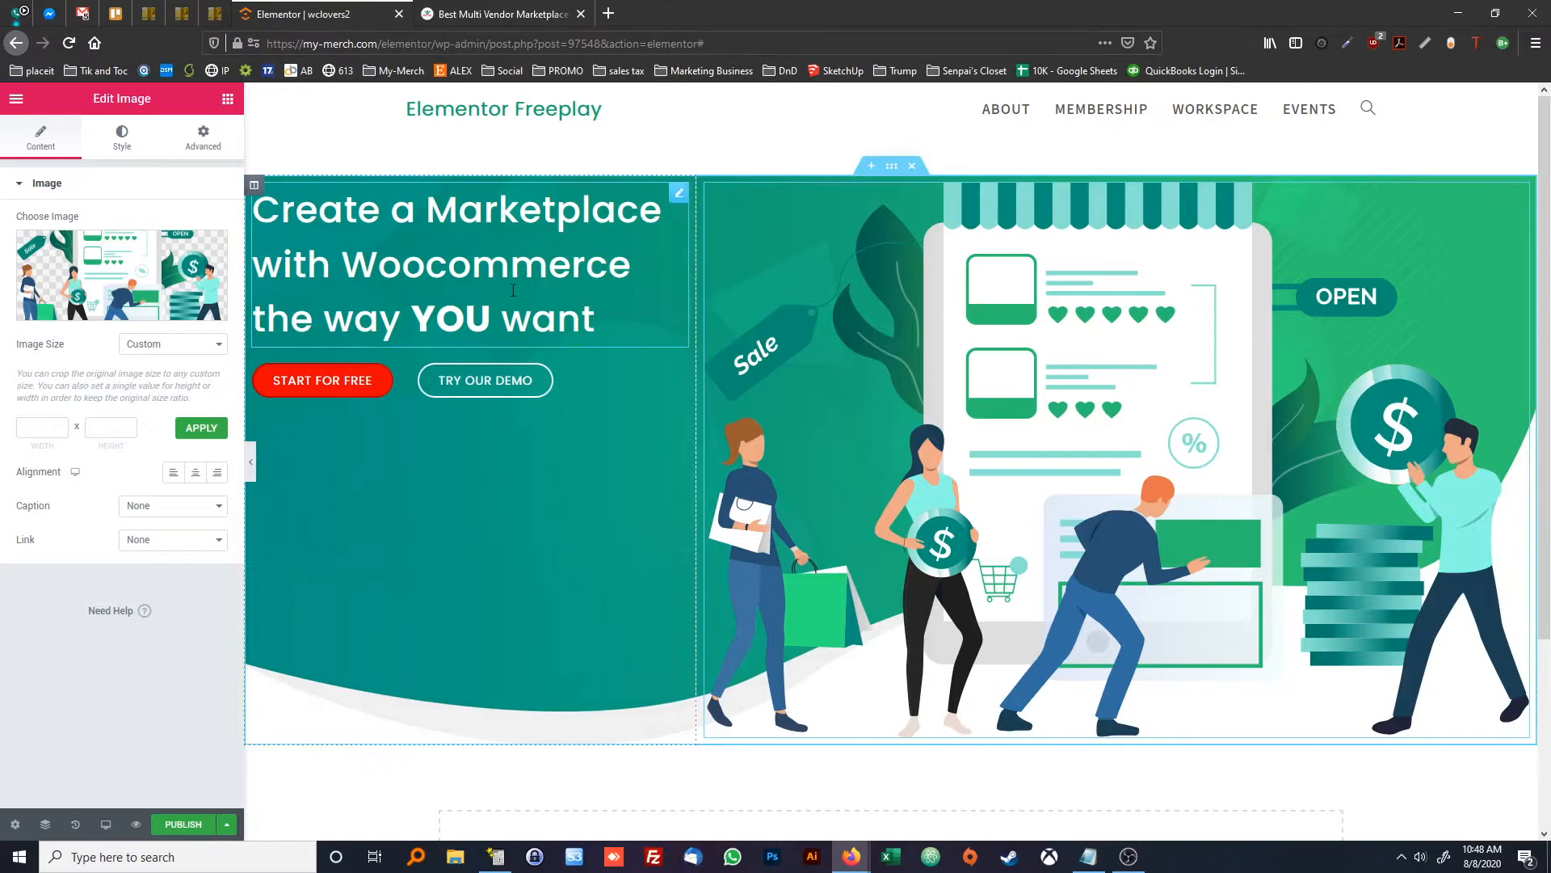
Compare the banner image with the original WCLovers hero and open the hero section's margin and padding settings
click(501, 14)
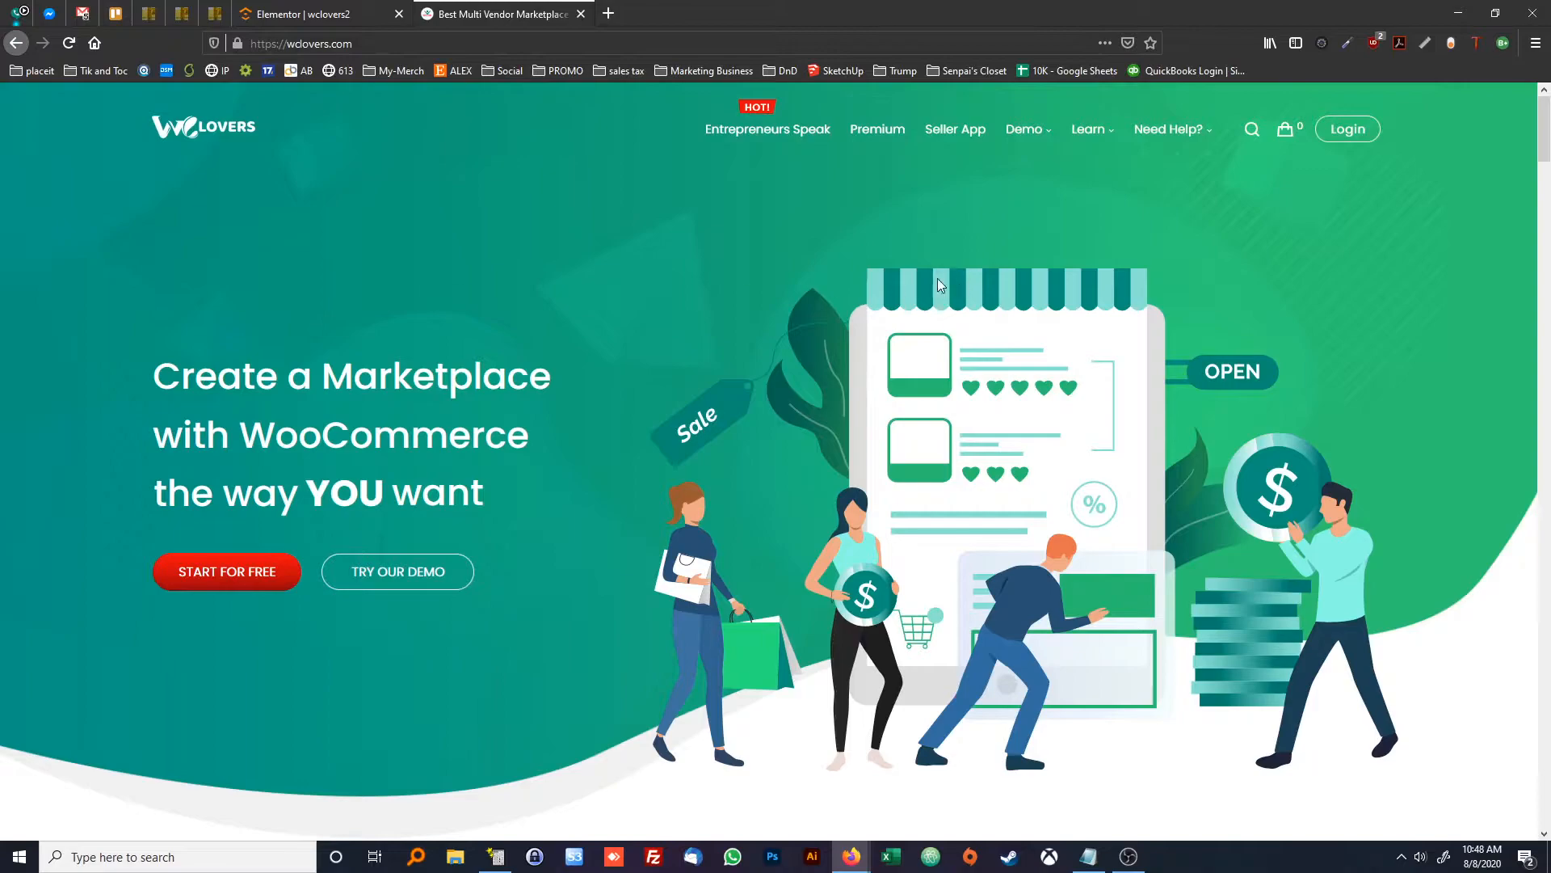
click(336, 17)
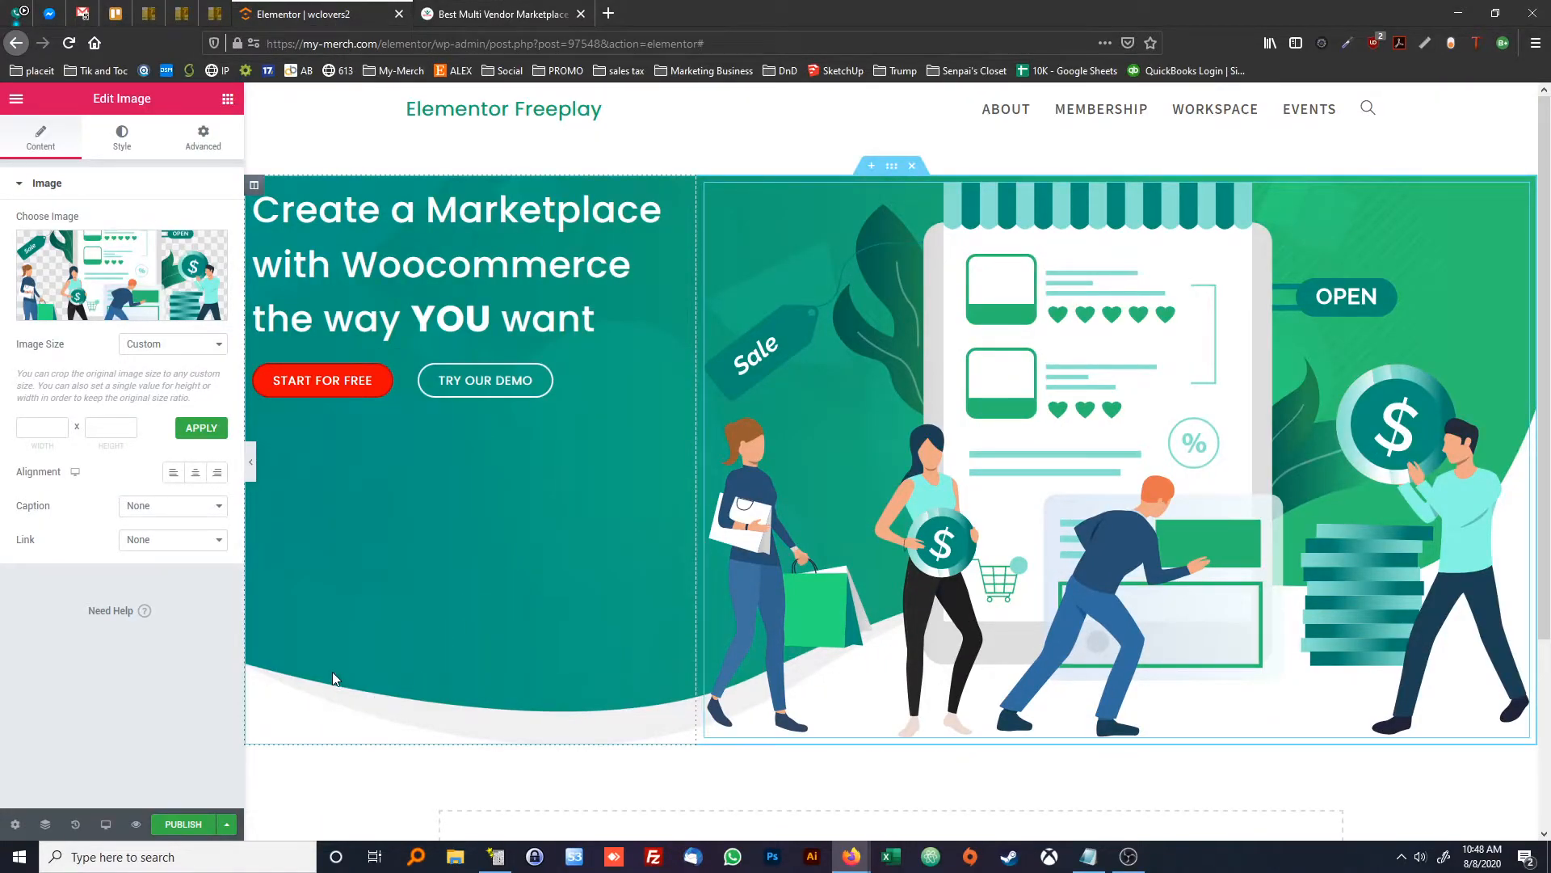
right_click(894, 170)
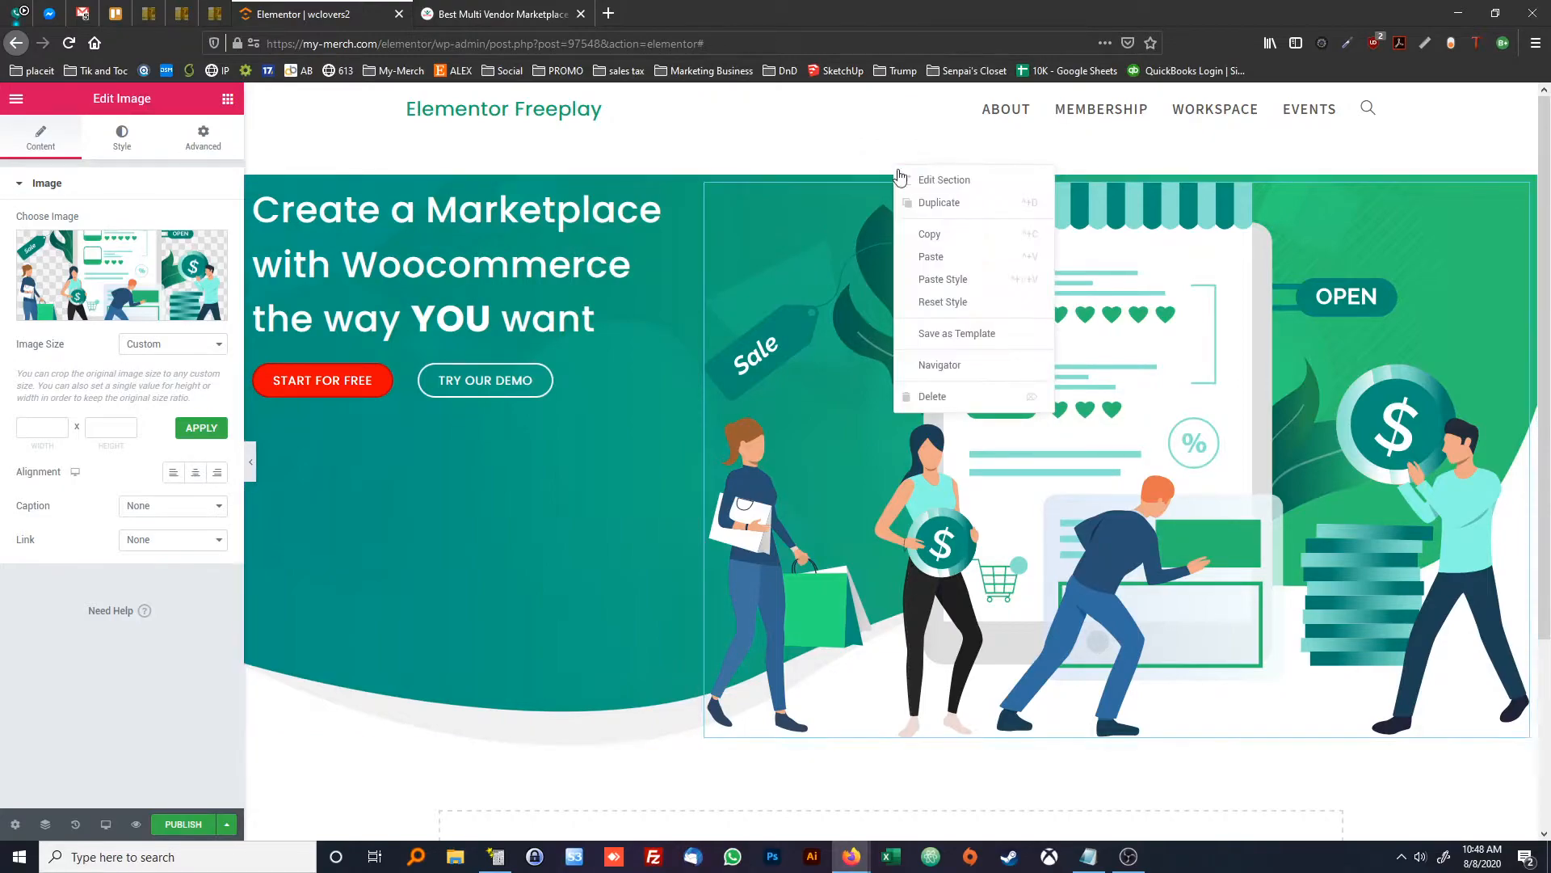
click(923, 189)
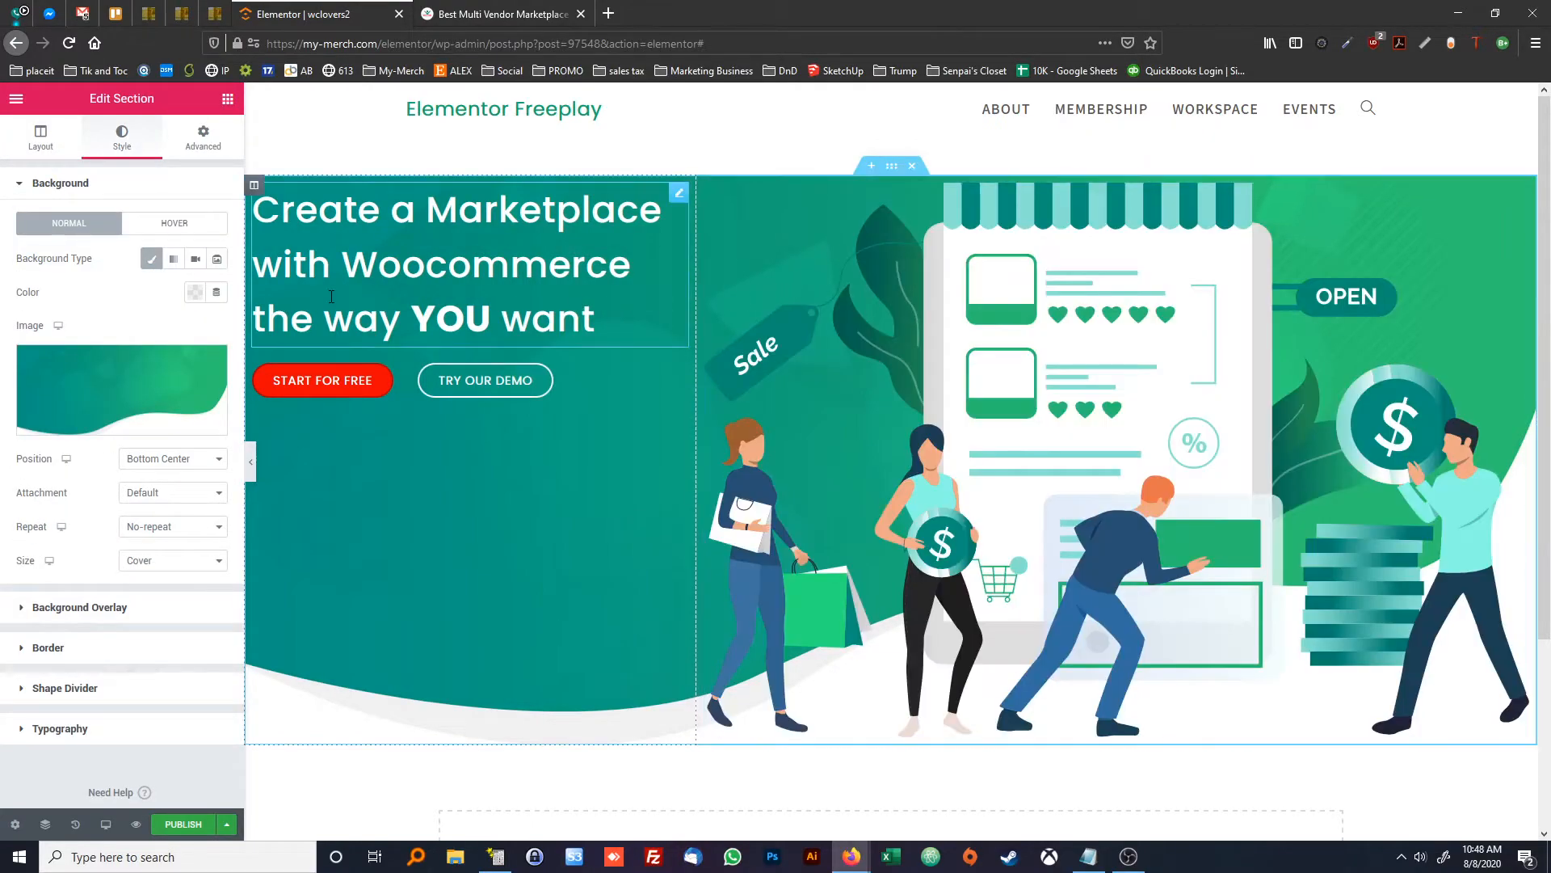
click(206, 144)
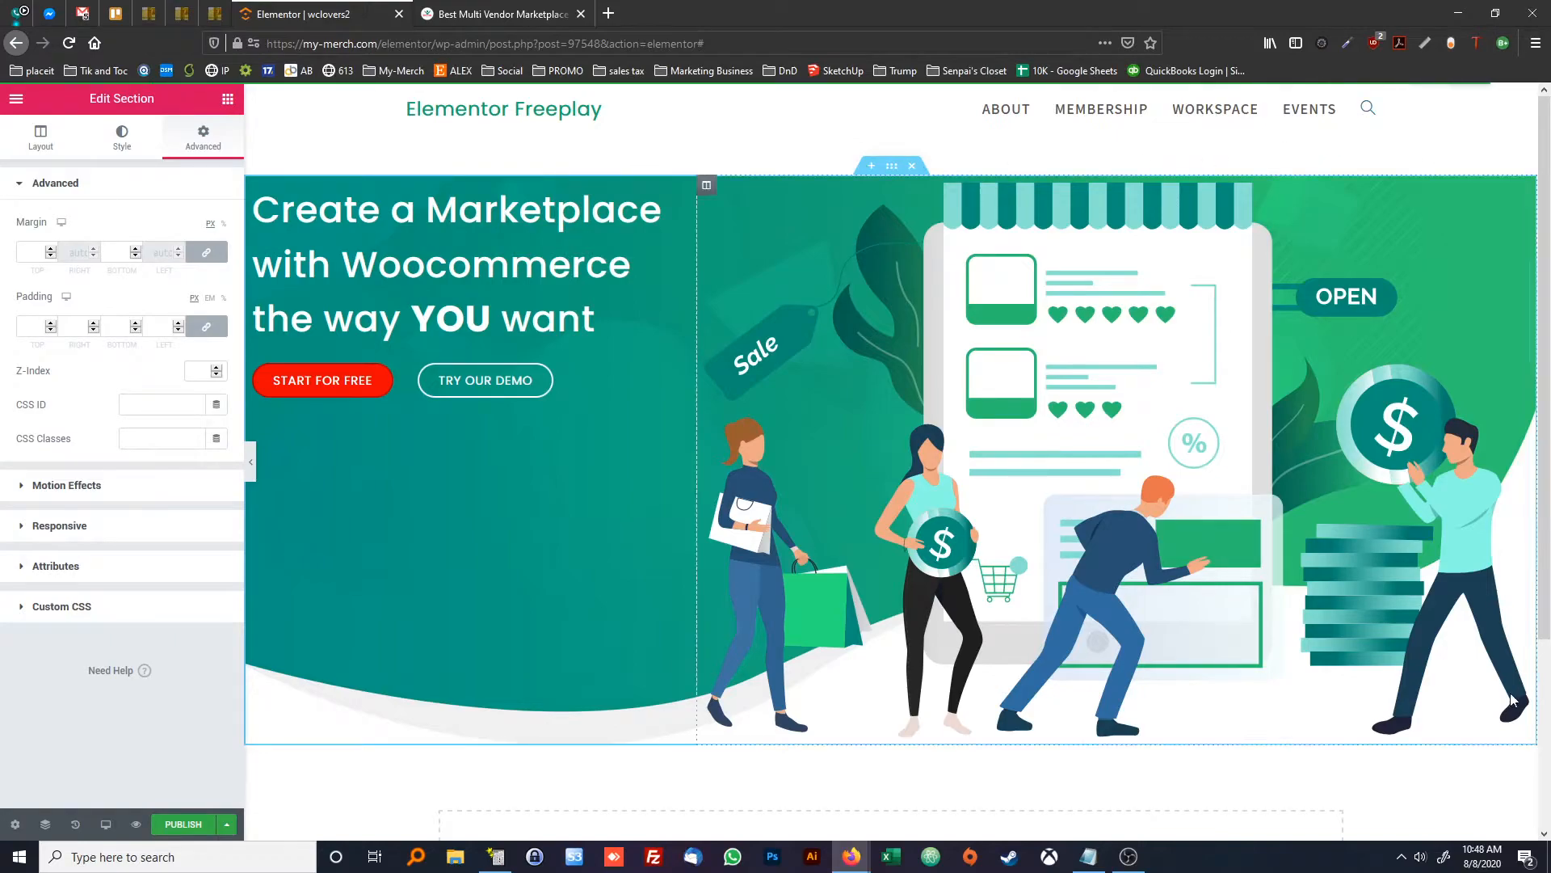
Check the spacing between the hero and the content below it on the original WCLovers page
click(501, 13)
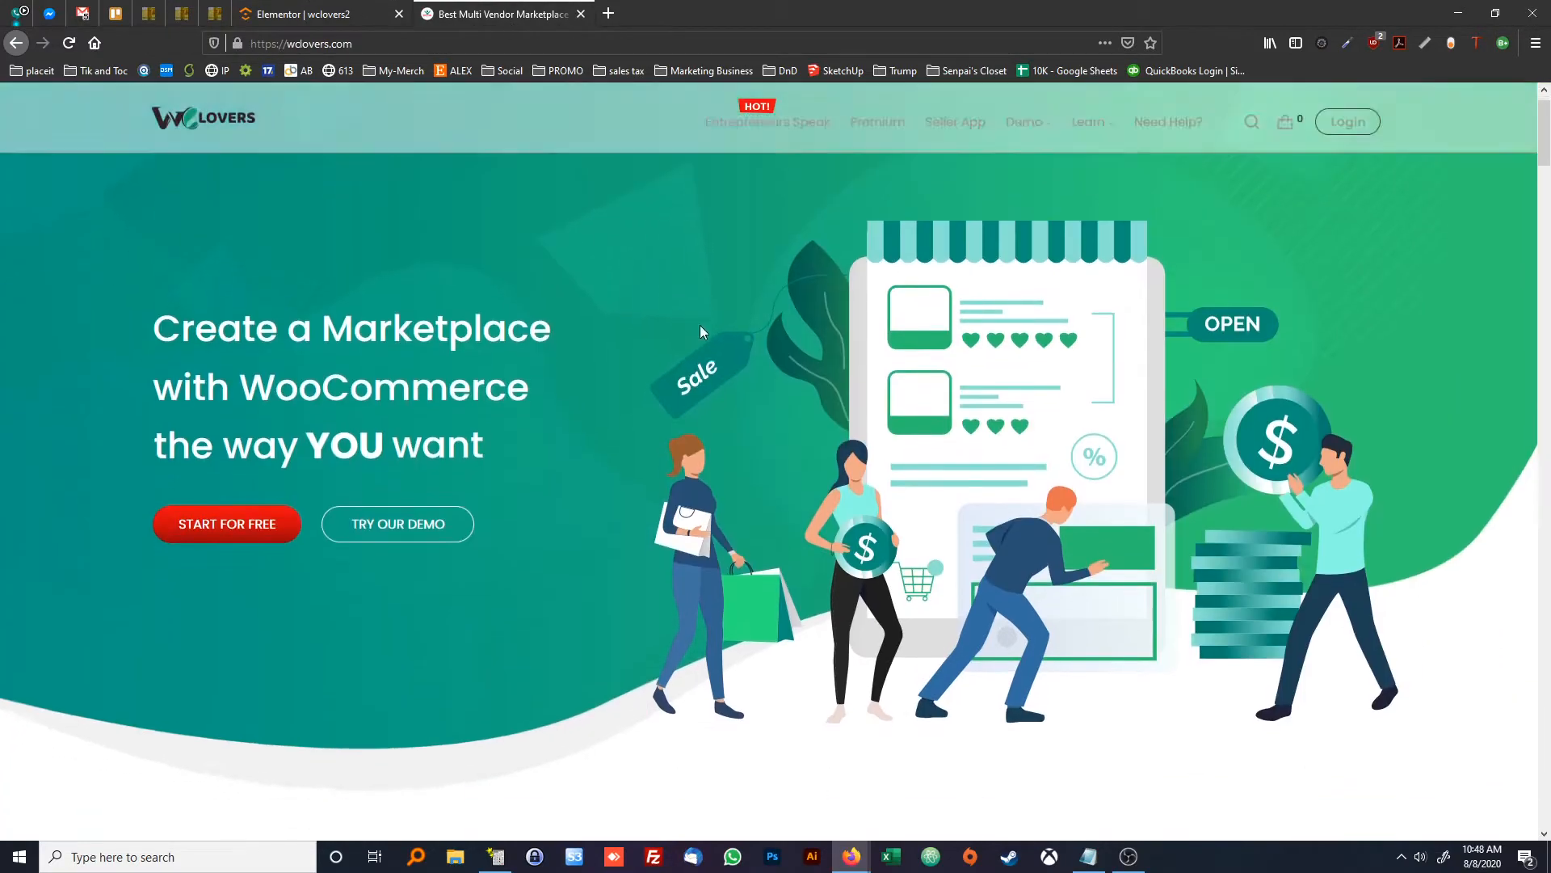
scroll(703, 328, down, 5)
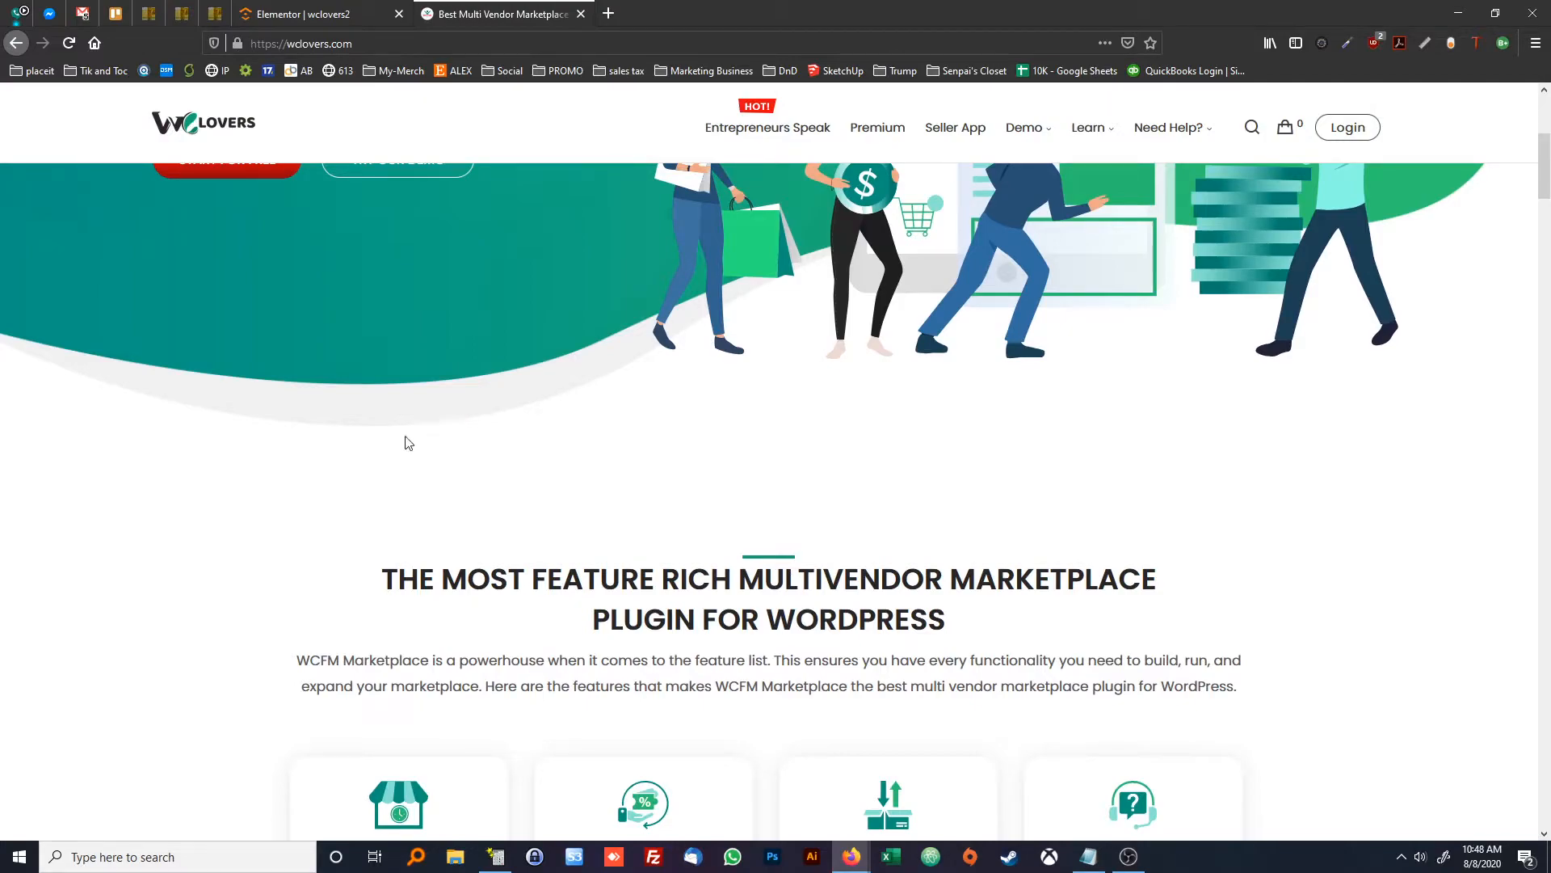
click(312, 15)
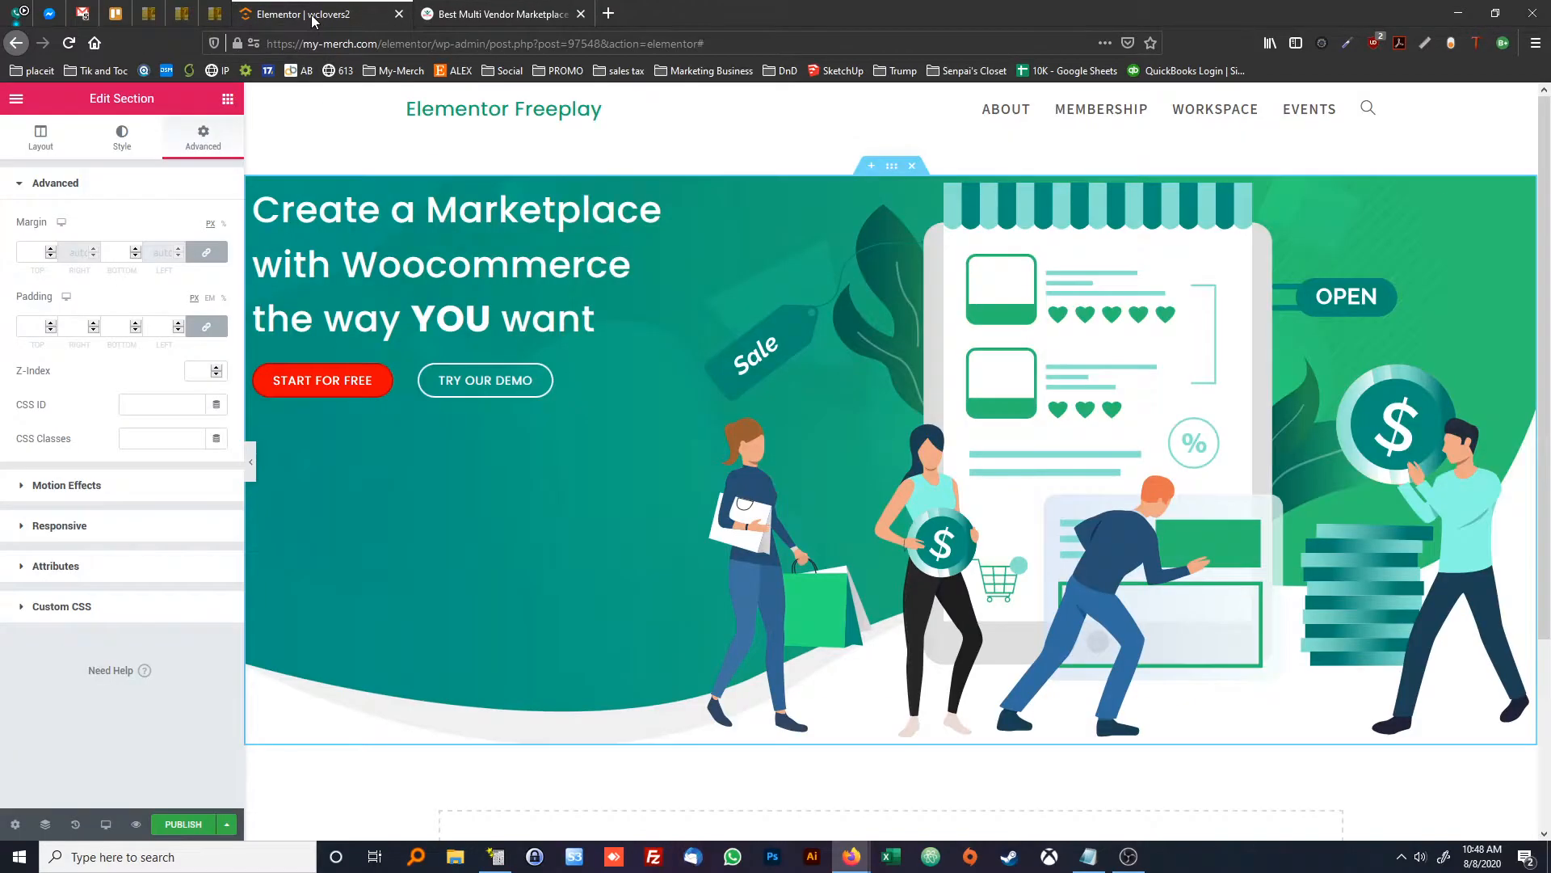
Unlink the hero section's margin values and set its bottom margin to 100 px
click(206, 252)
click(116, 252)
text(100)
scroll(871, 598, down, 3)
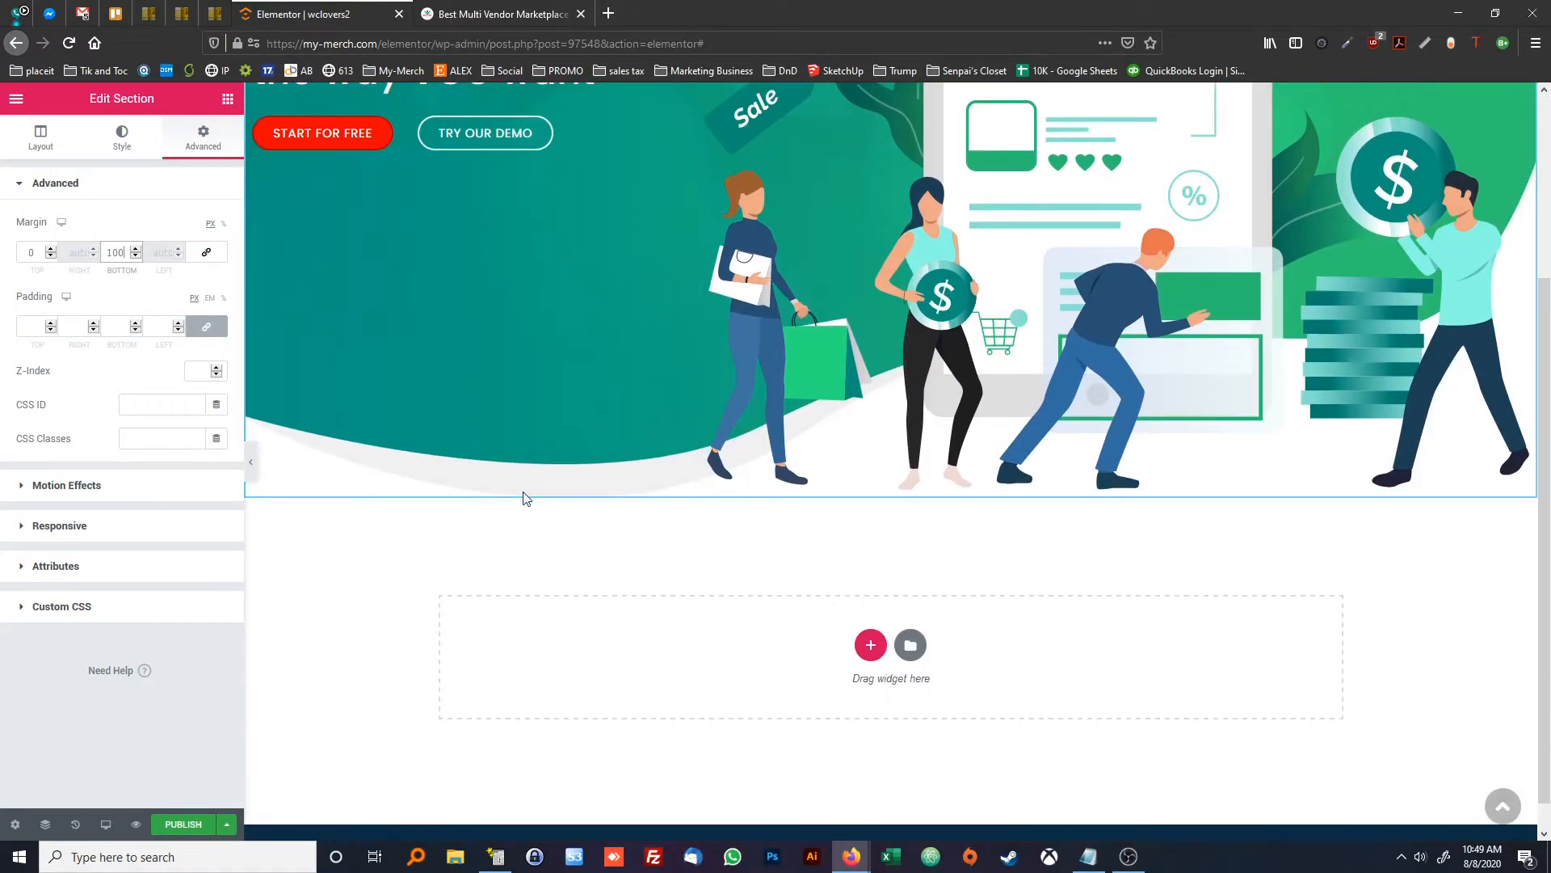
text(0)
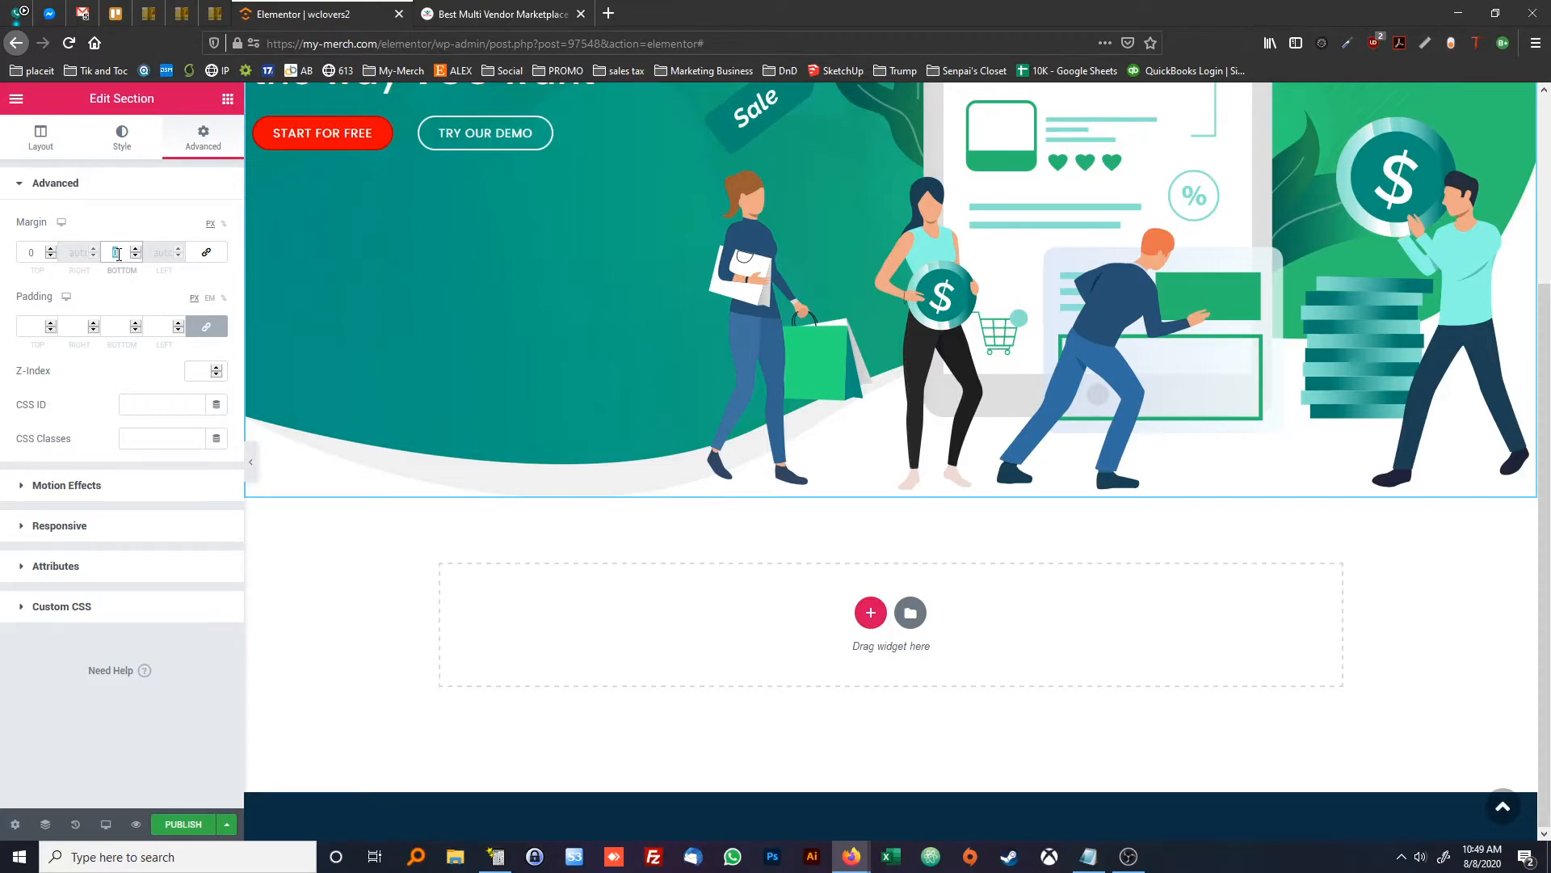
text(100)
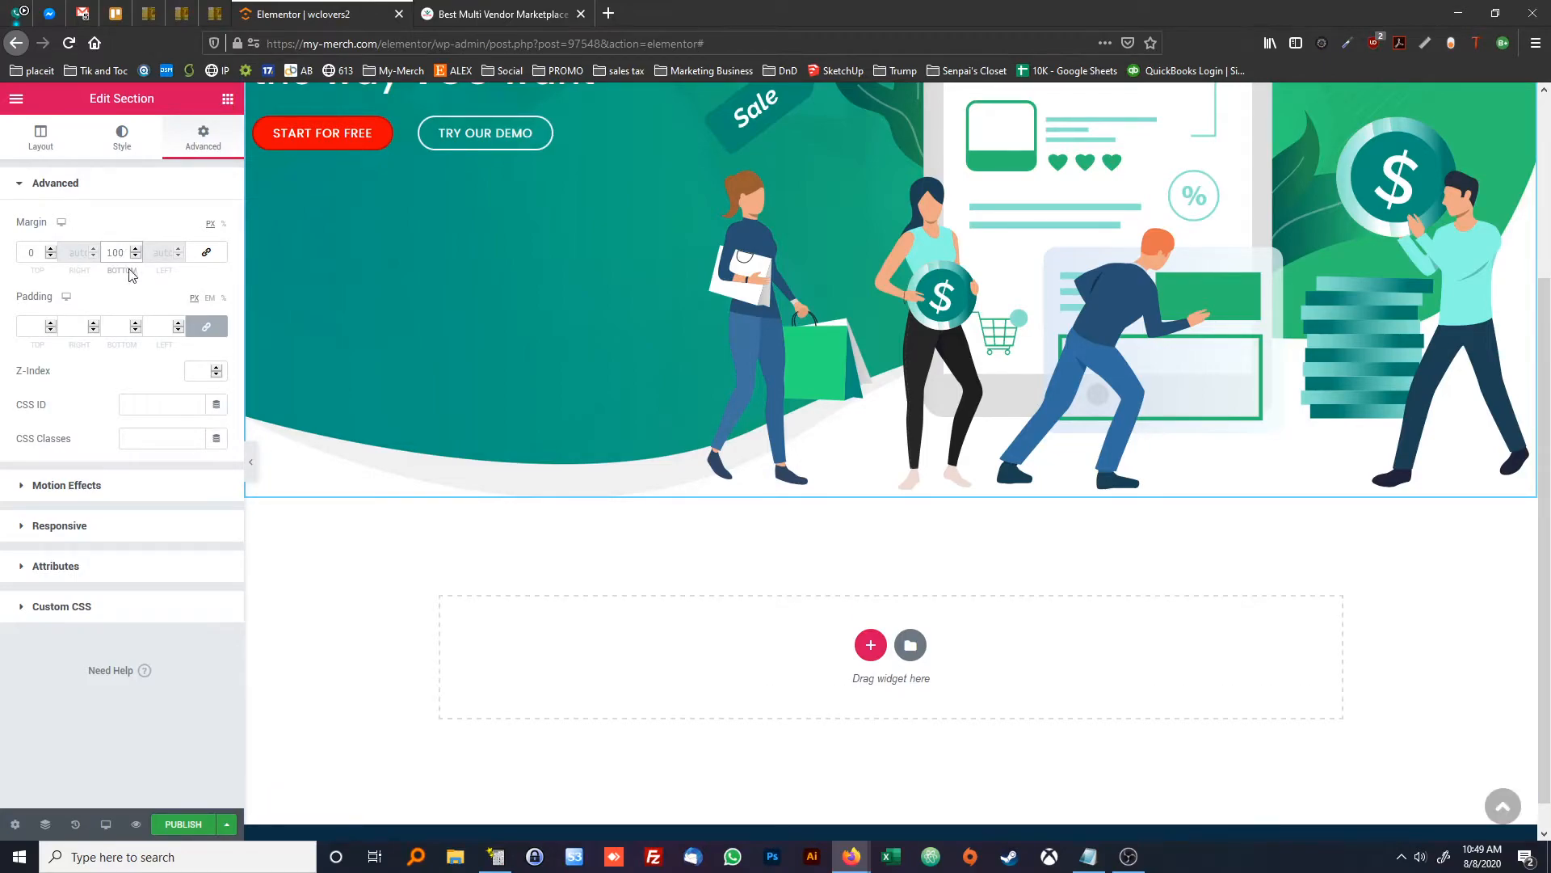
scroll(520, 462, up, 3)
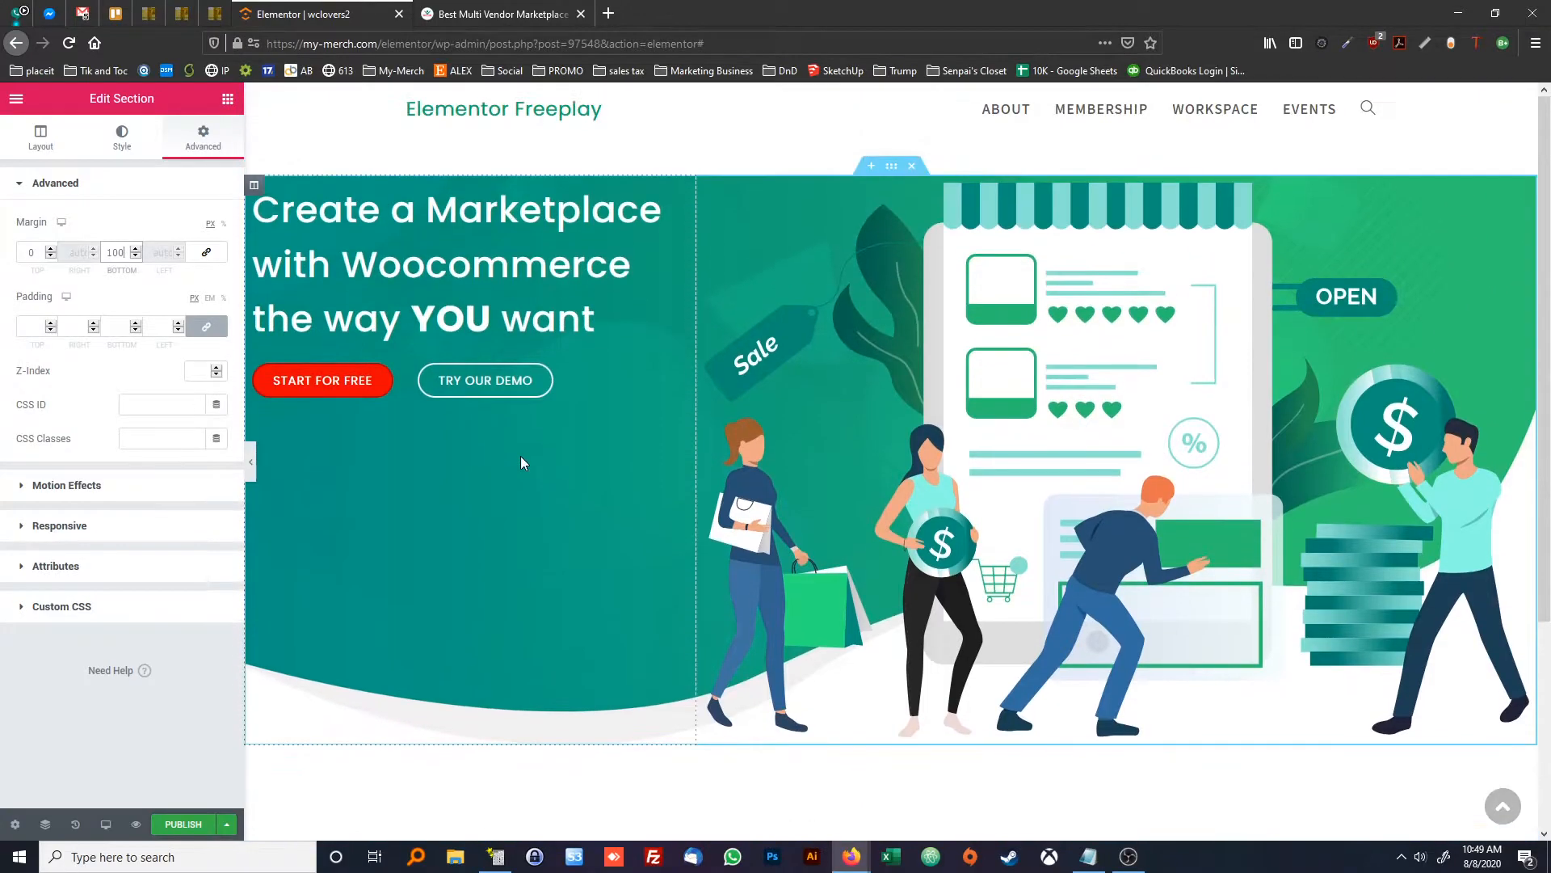
Set the hero section's padding to 5 em on all four sides, keeping the values linked
click(206, 328)
click(206, 328)
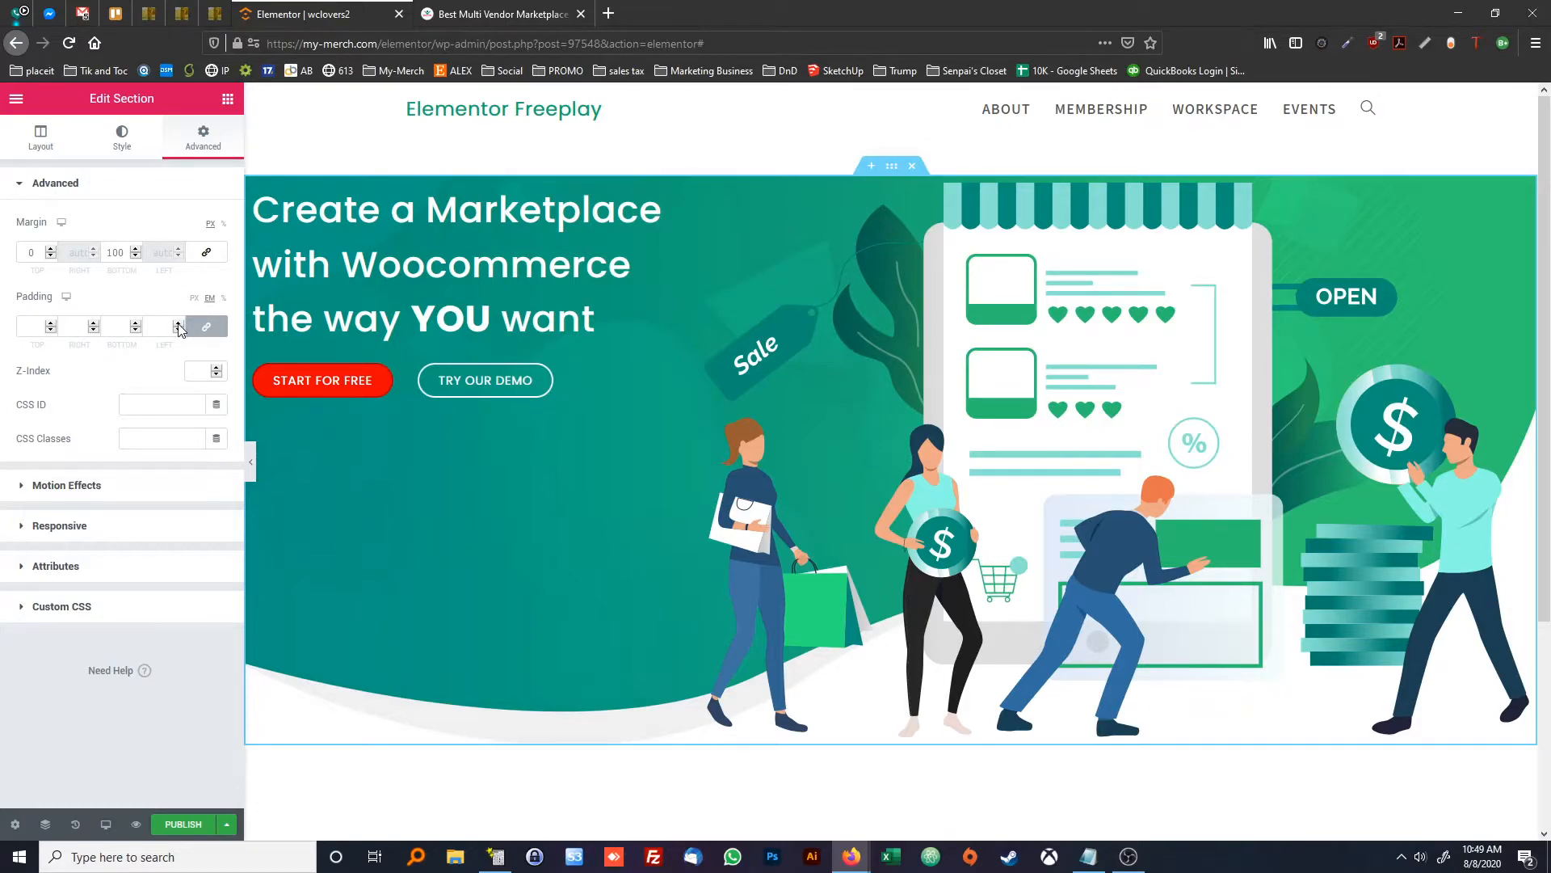
click(178, 323)
click(179, 323)
click(178, 323)
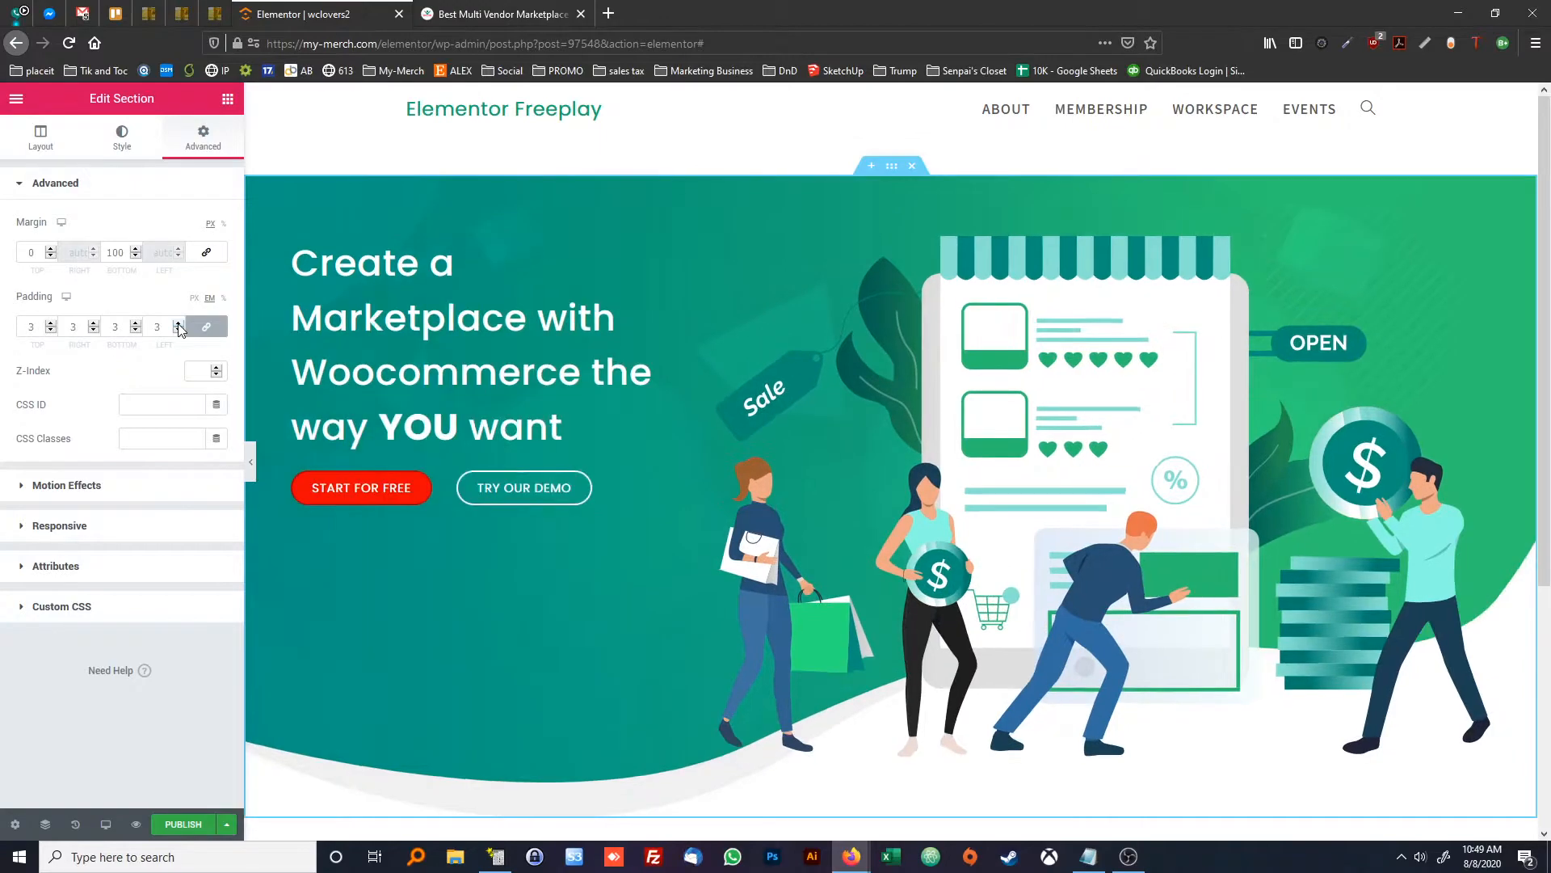
click(178, 323)
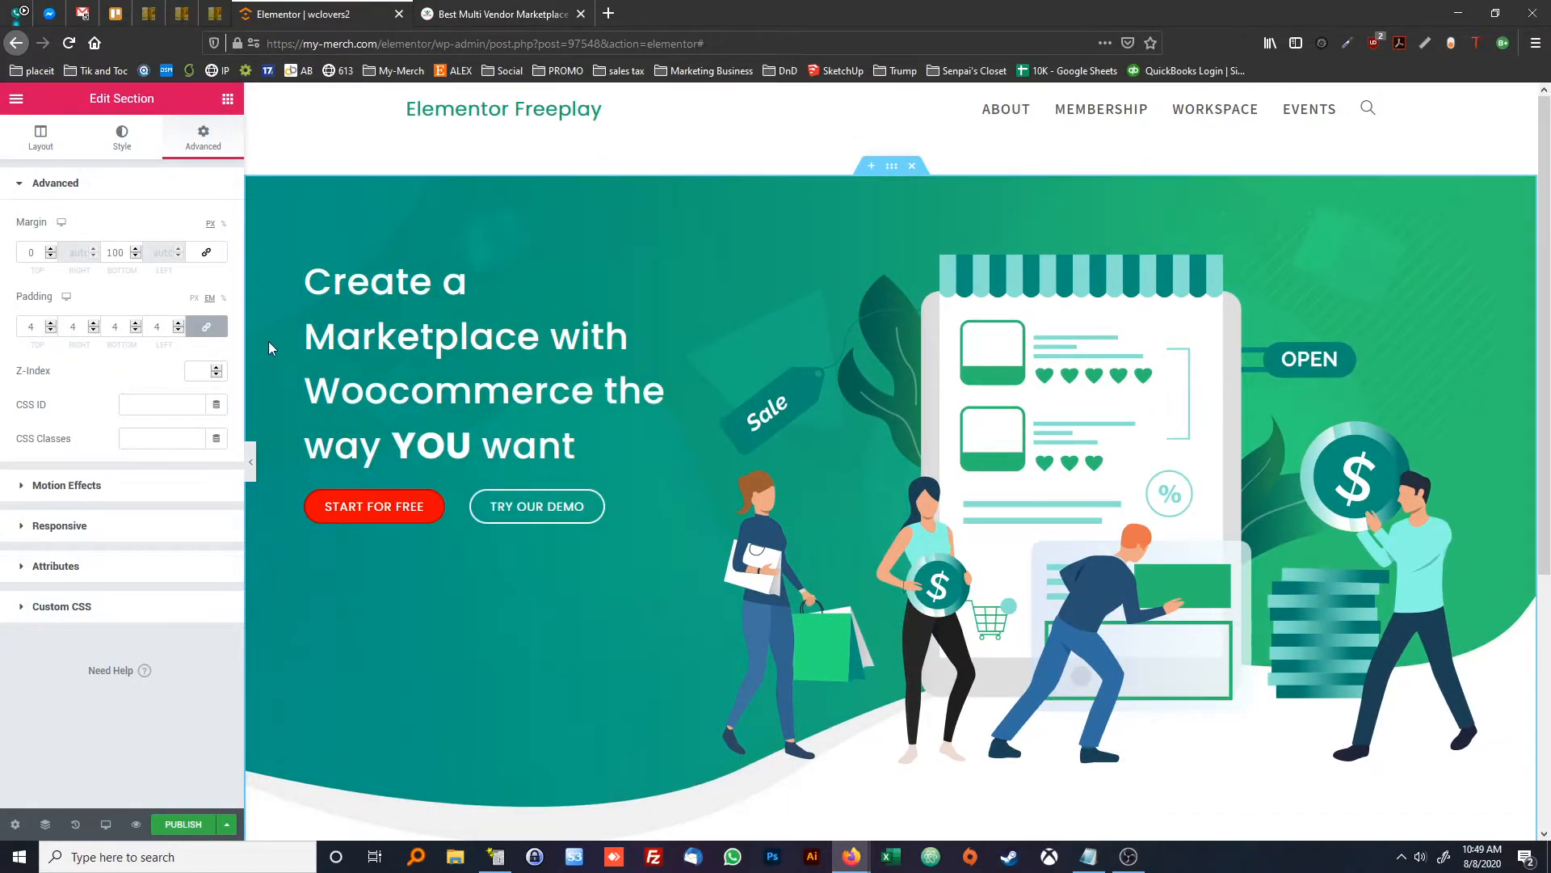
click(179, 324)
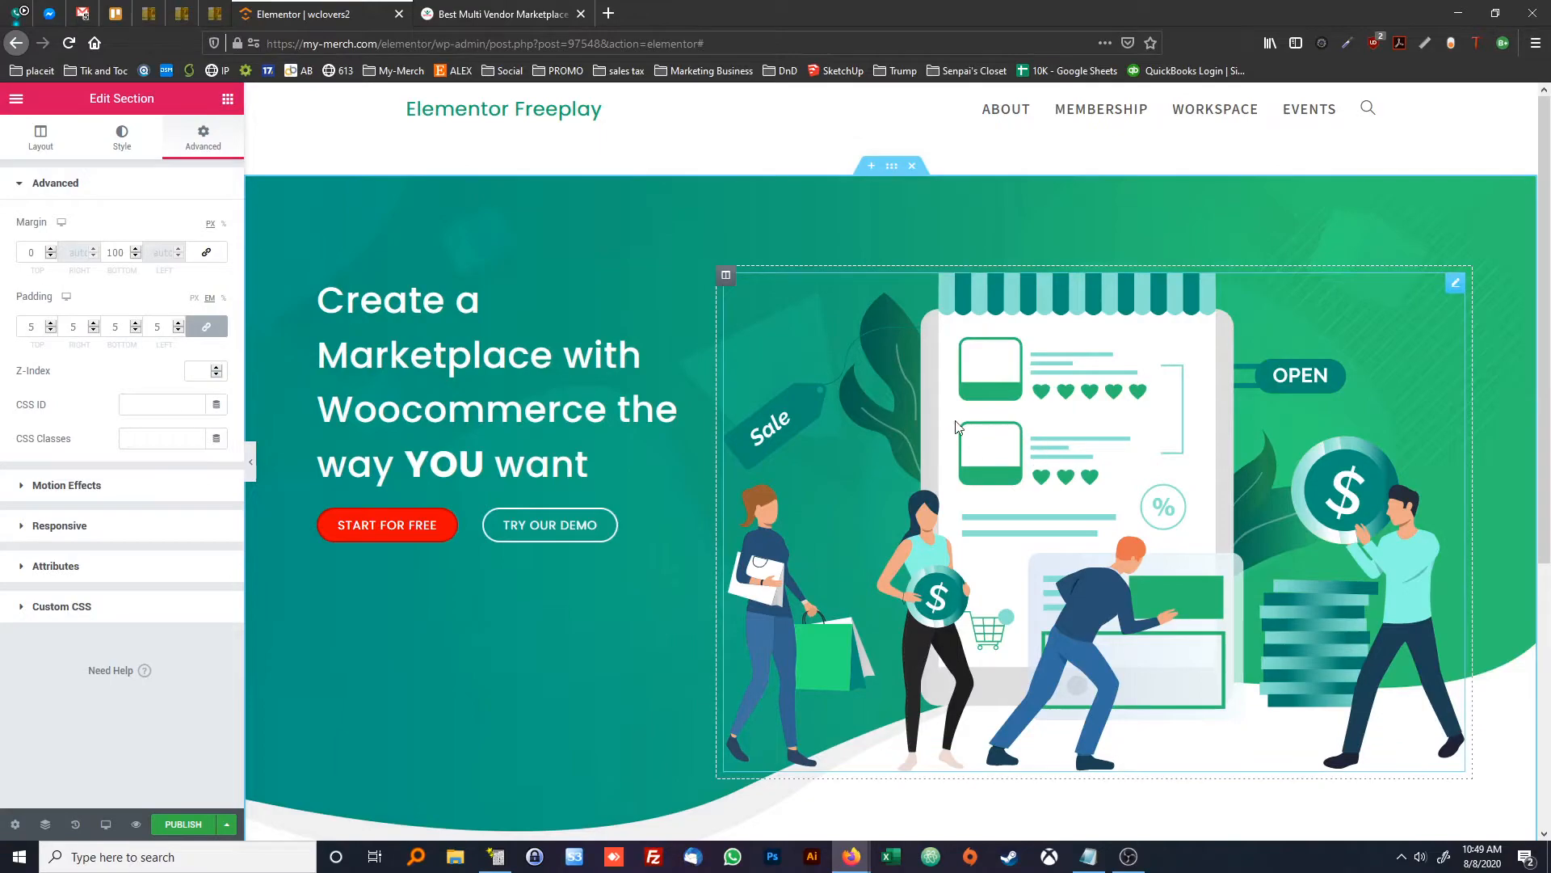
Set the hero section's vertical alignment to Middle
scroll(484, 404, down, 1)
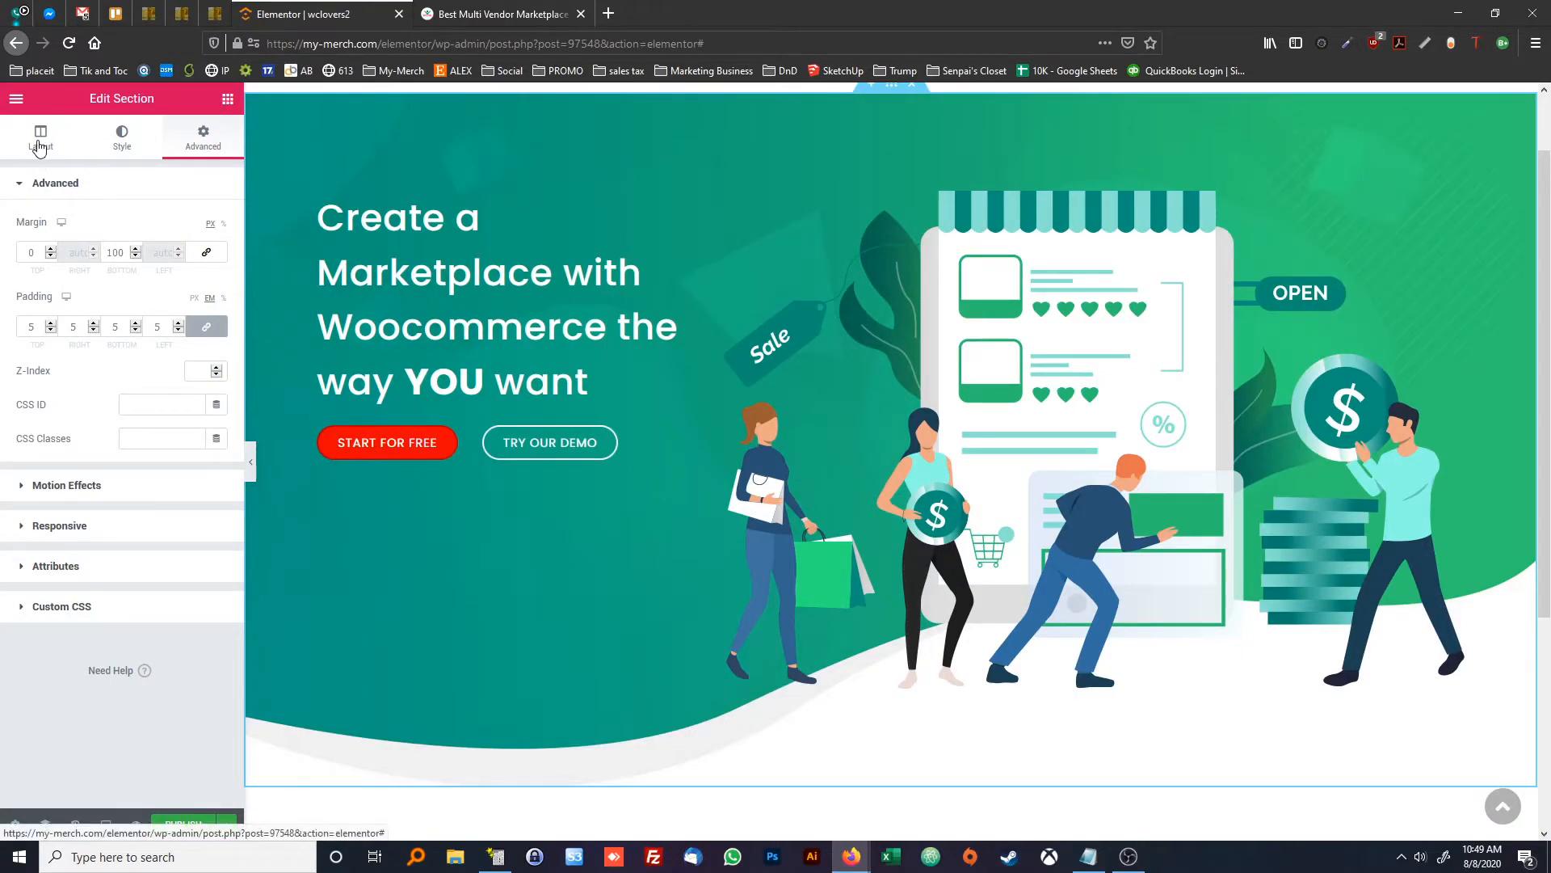
click(39, 148)
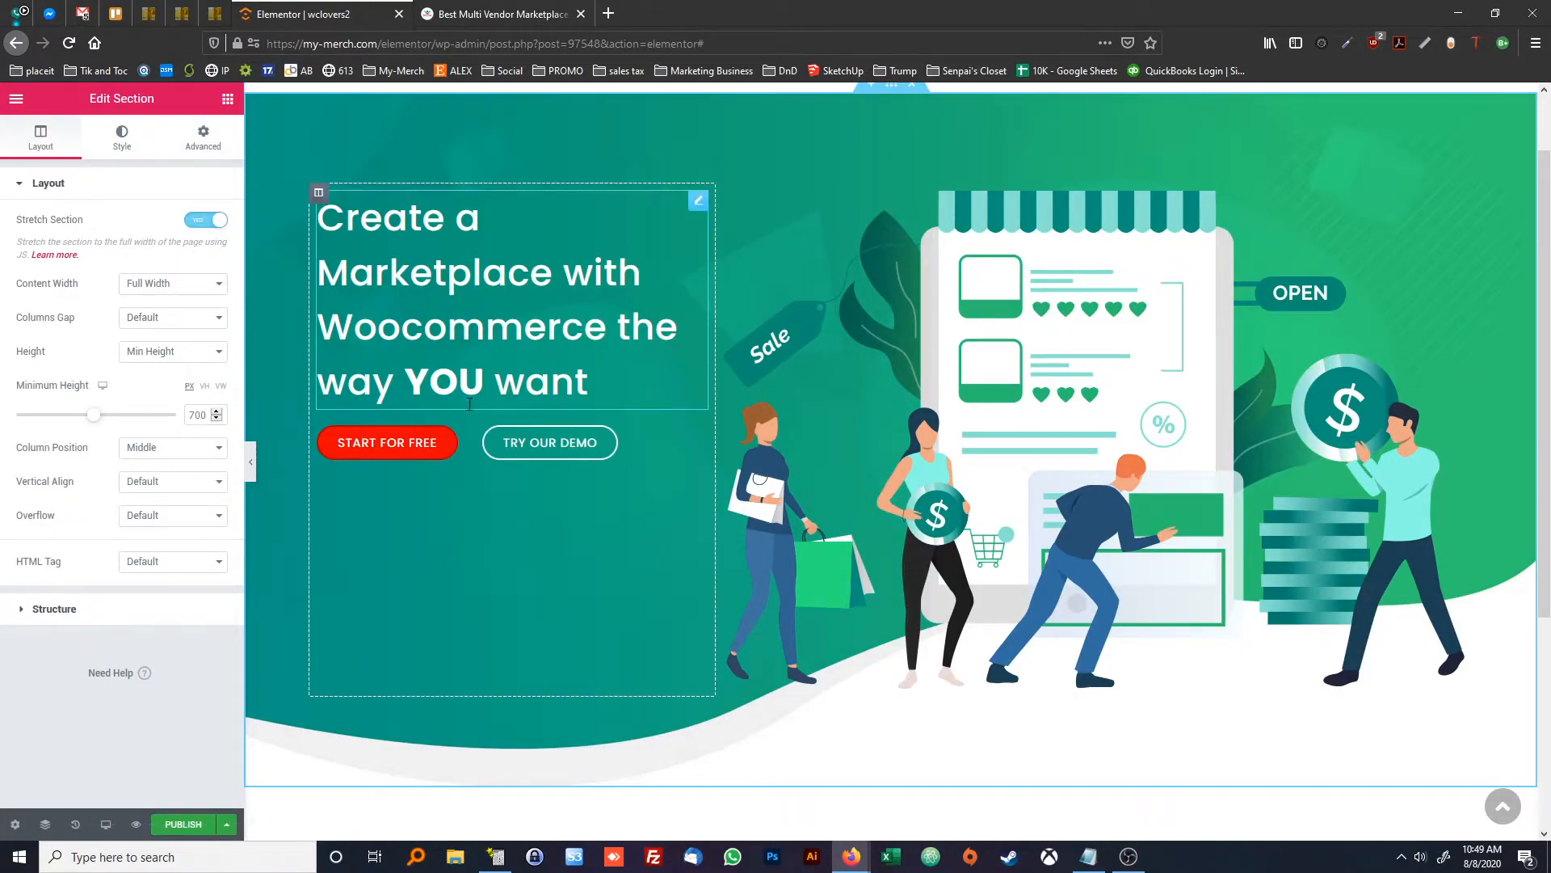
scroll(484, 339, up, 1)
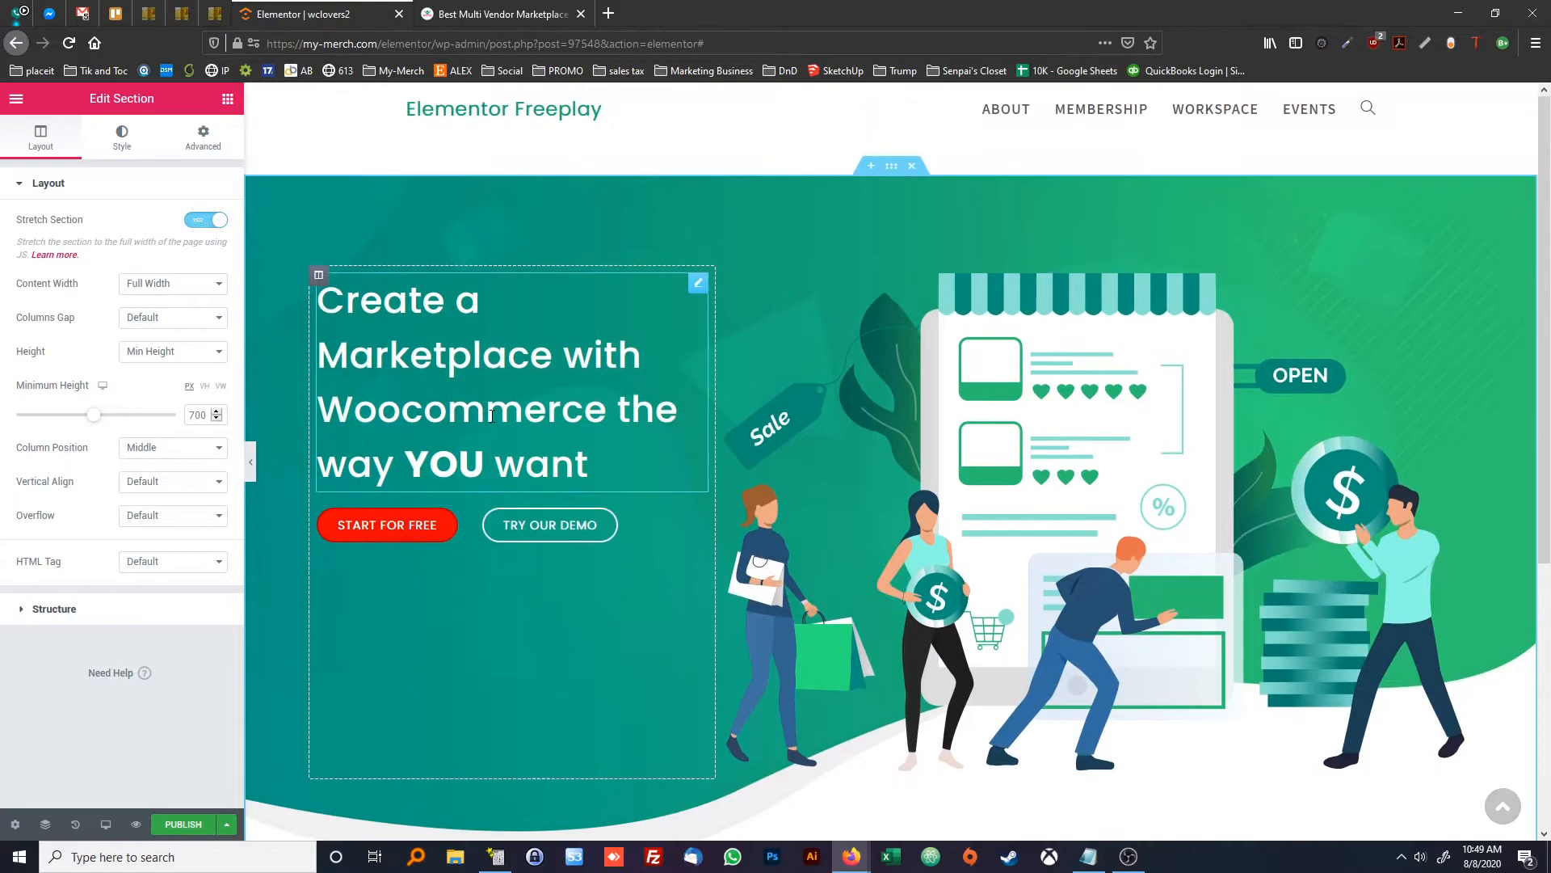
click(168, 485)
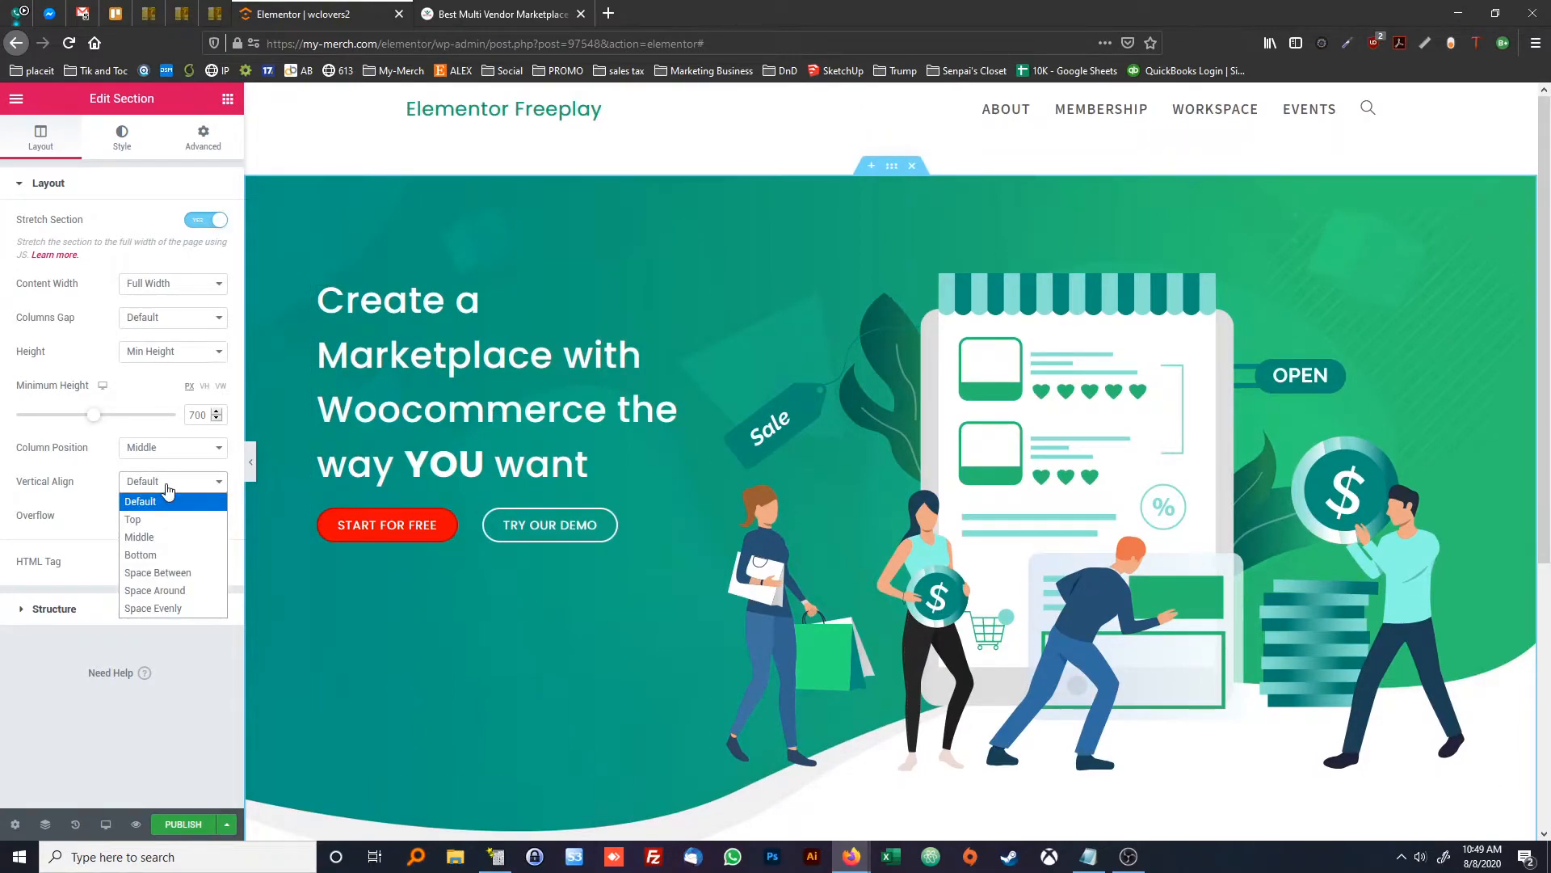
click(183, 538)
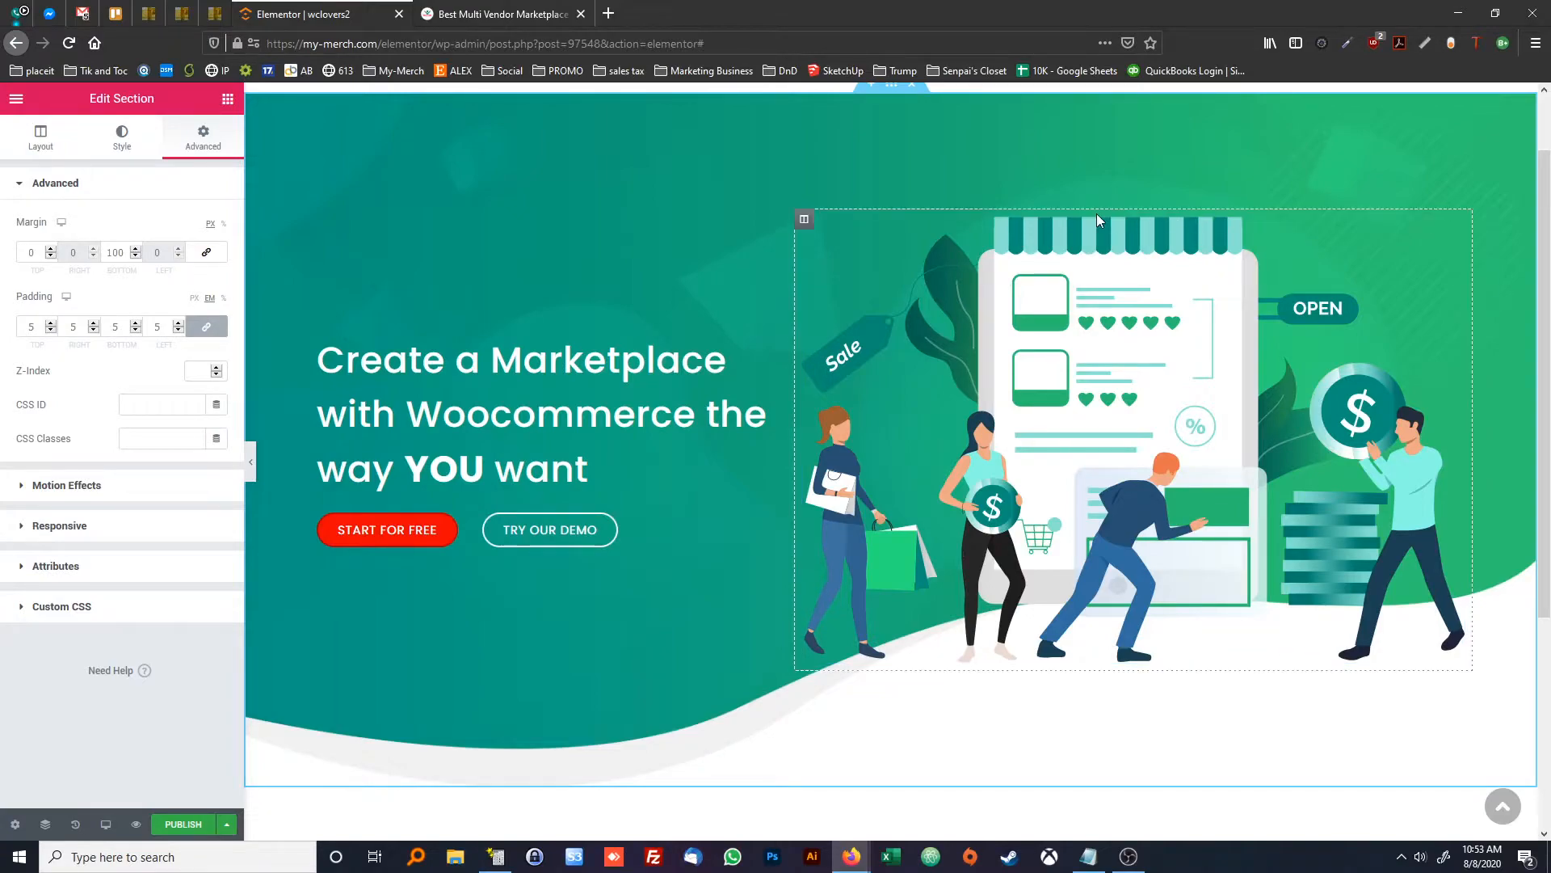
Preview the hero section at full page width and compare its layout with the original WCLovers page
scroll(1050, 198, up, 1)
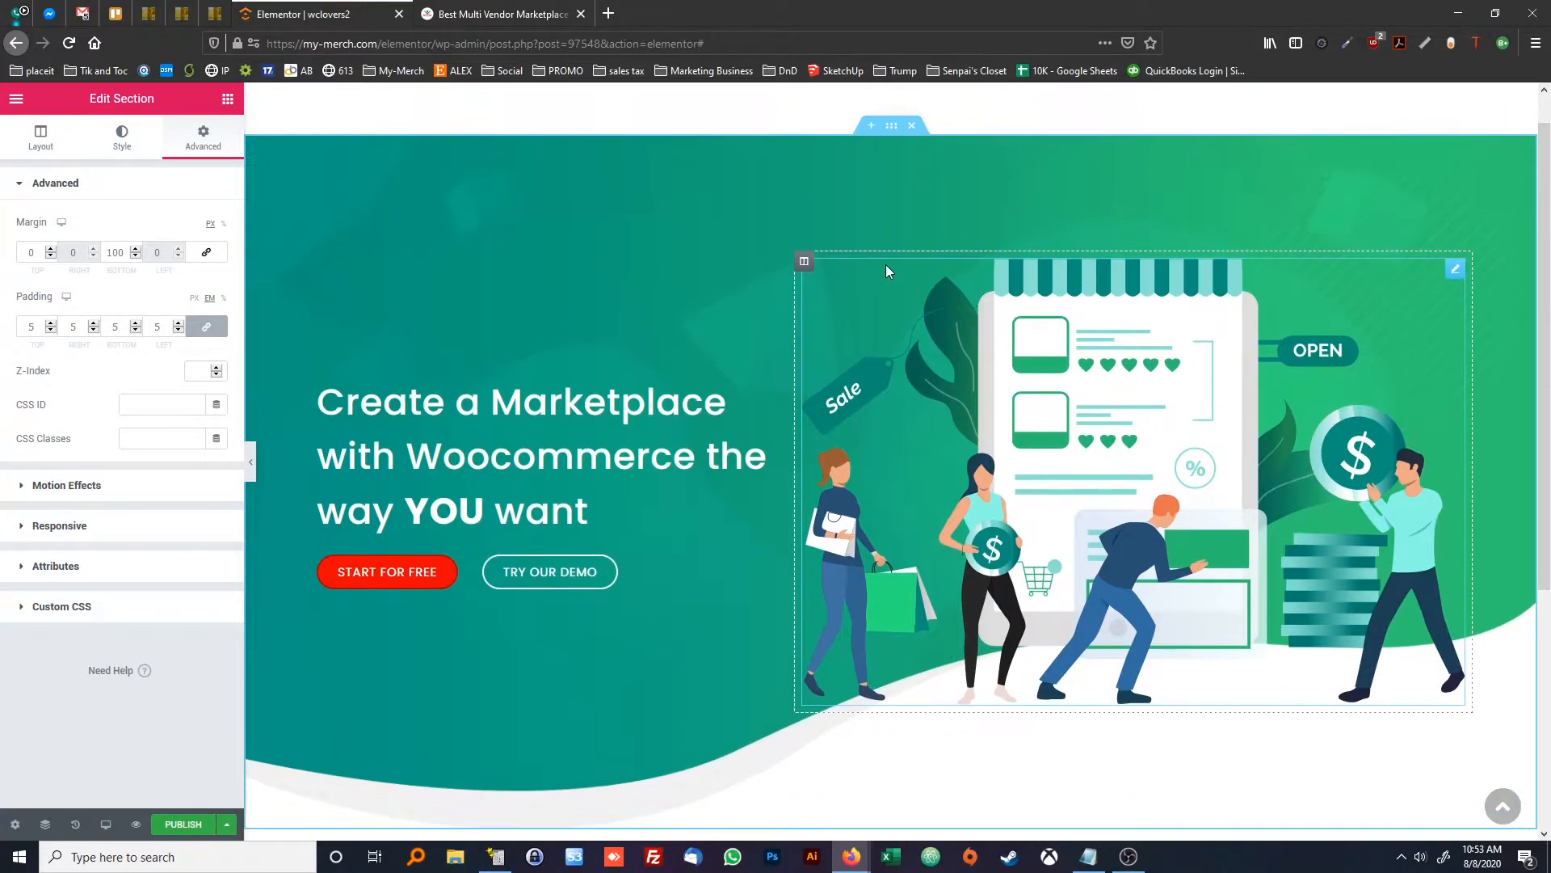
scroll(959, 255, down, 1)
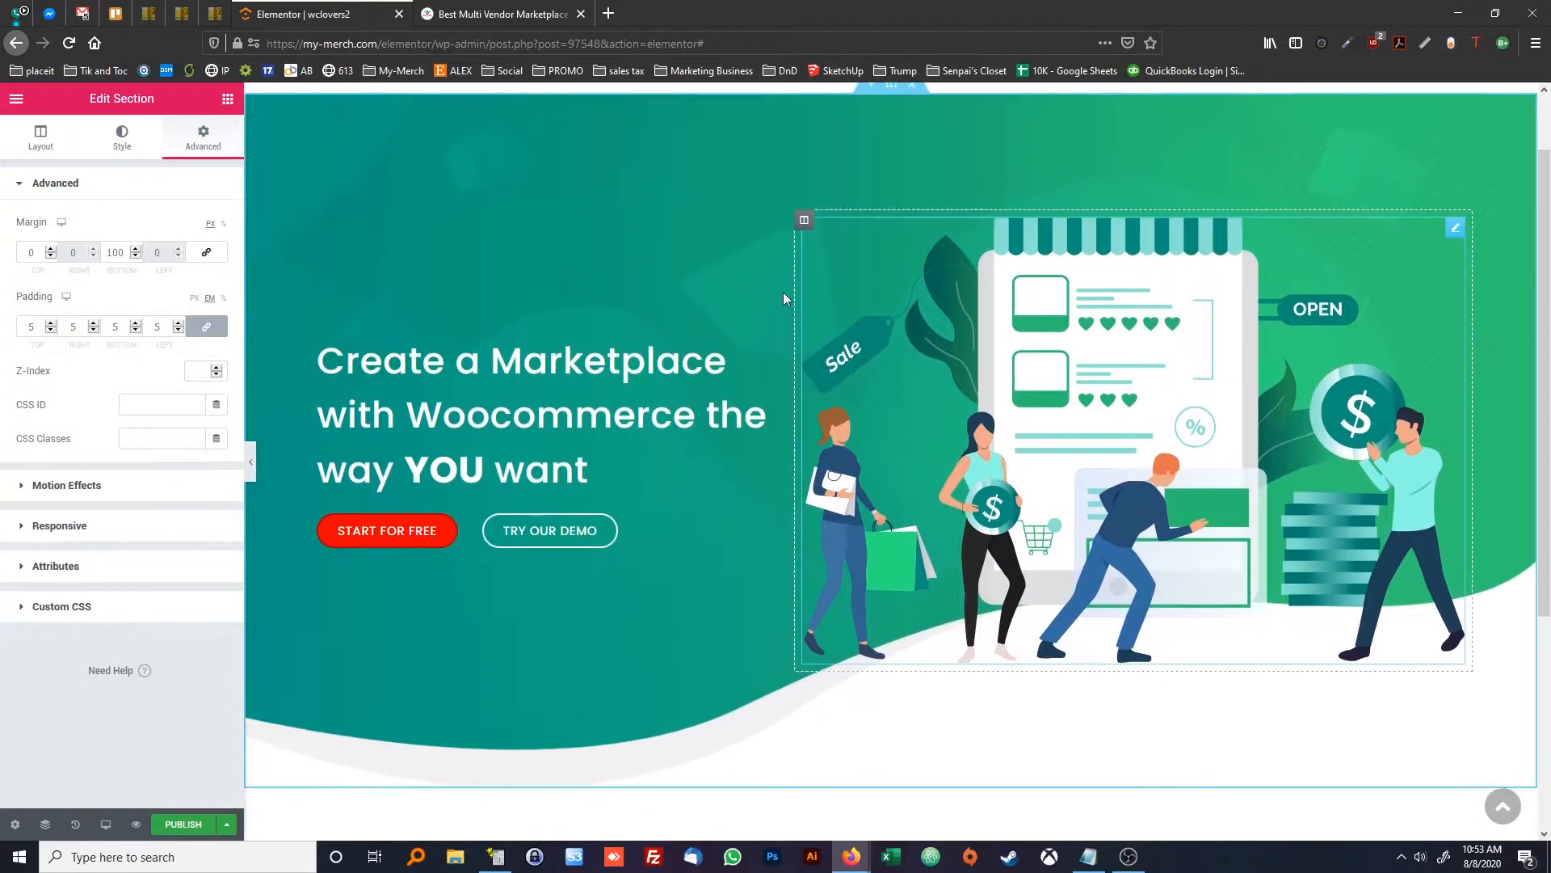
click(249, 473)
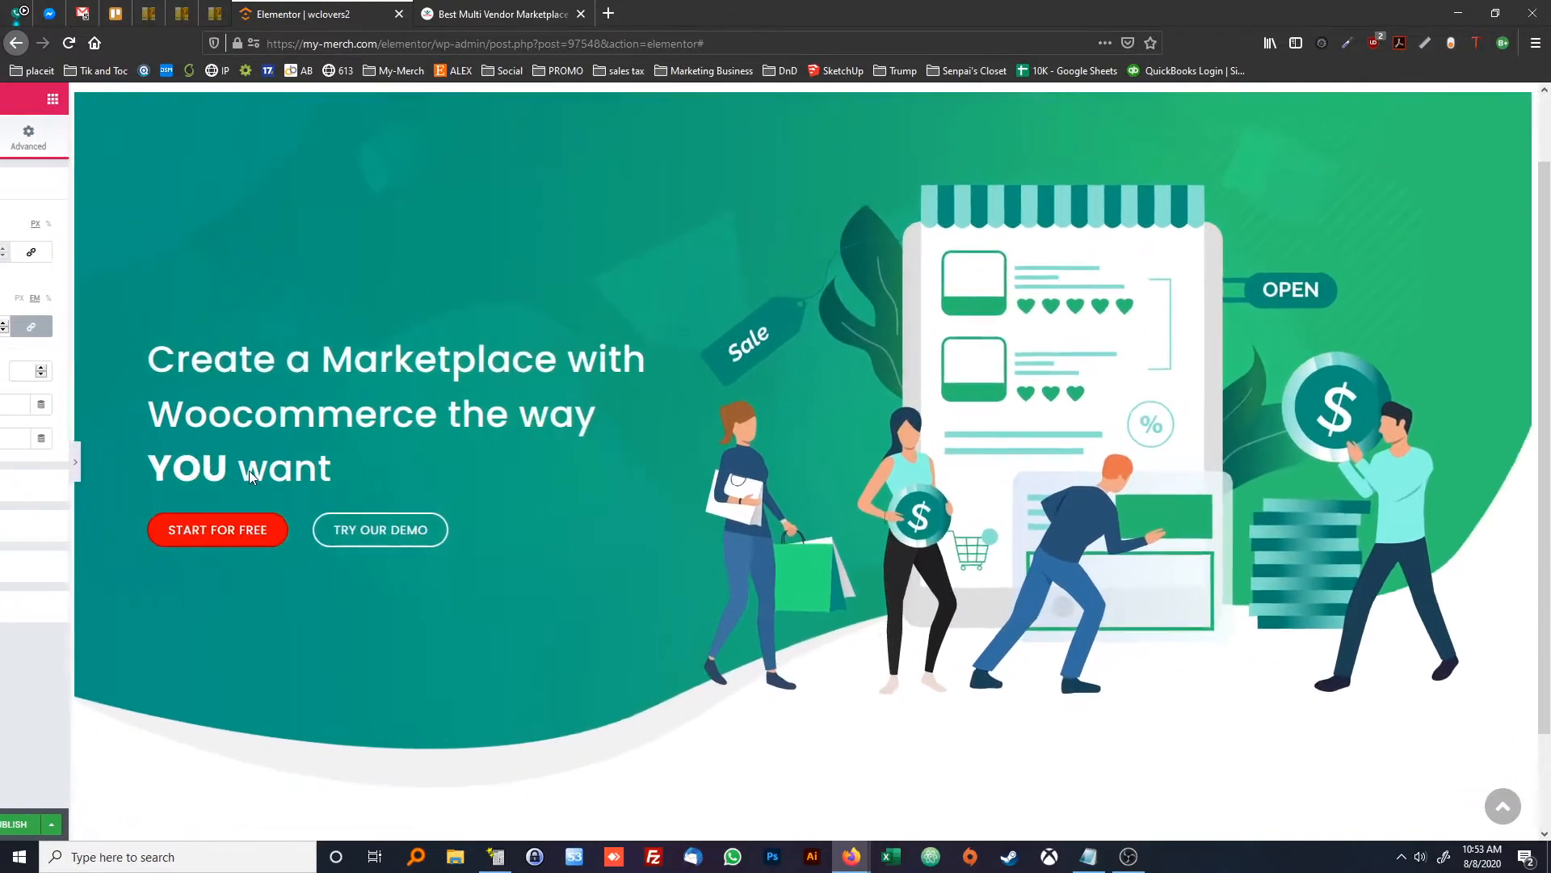
scroll(328, 459, up, 1)
scroll(328, 459, down, 1)
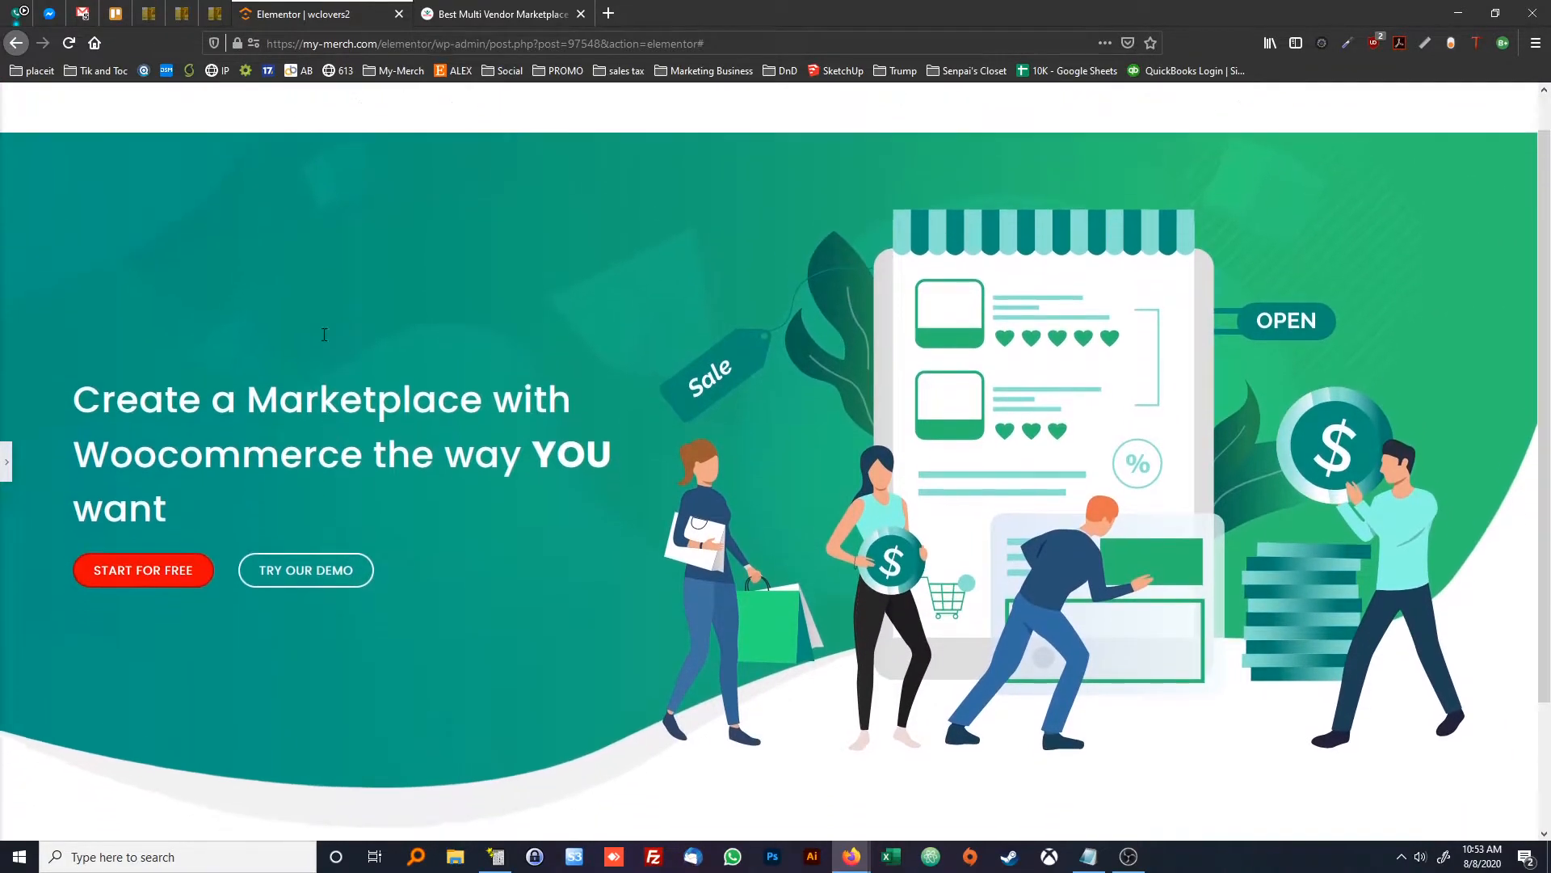
click(461, 6)
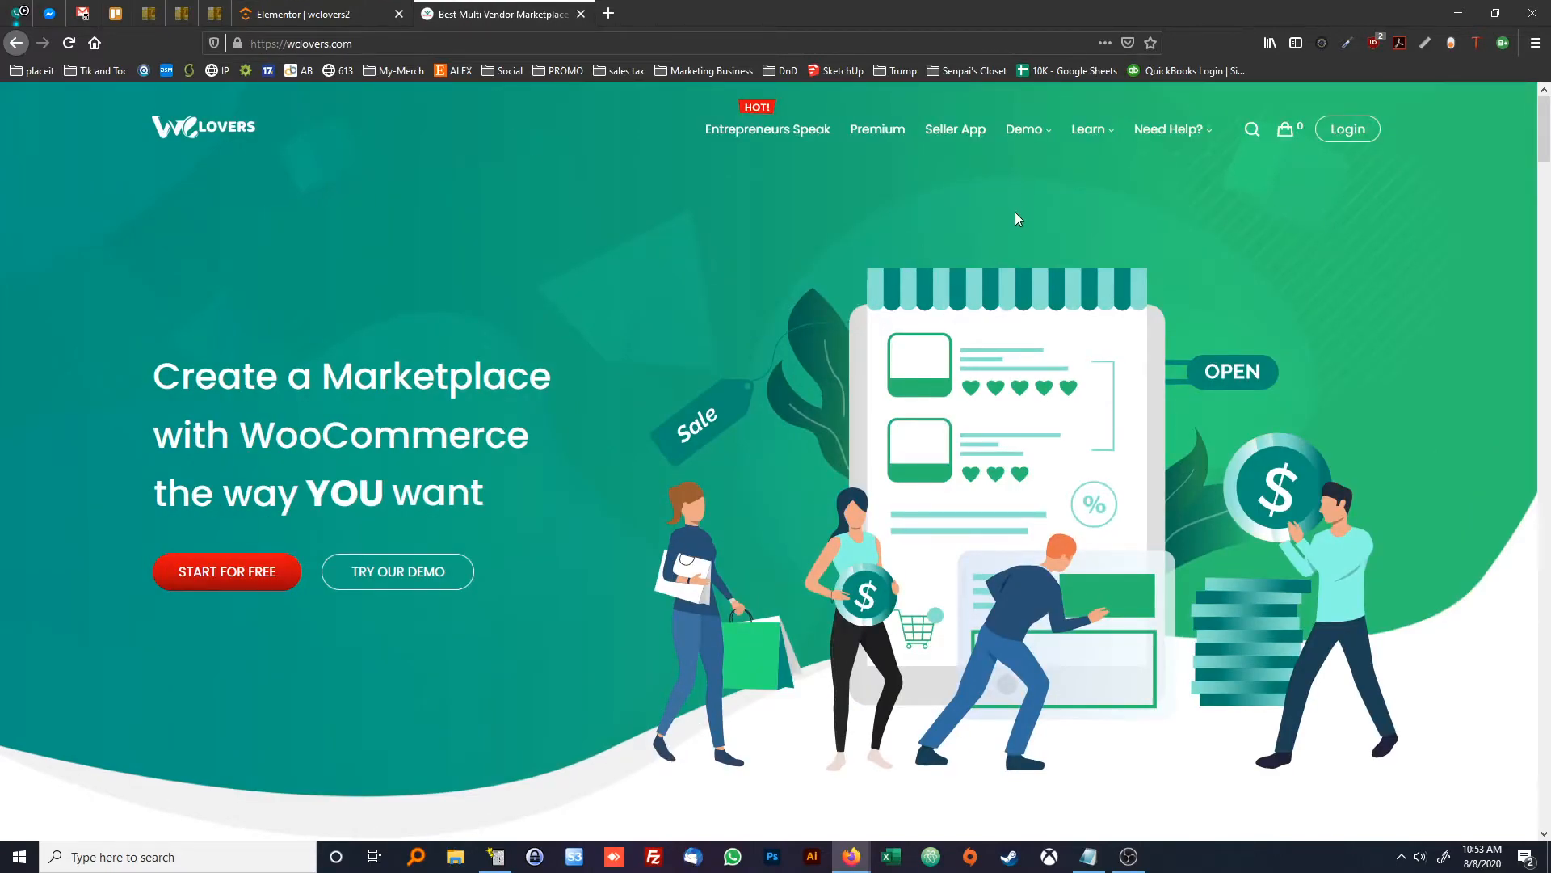
click(365, 14)
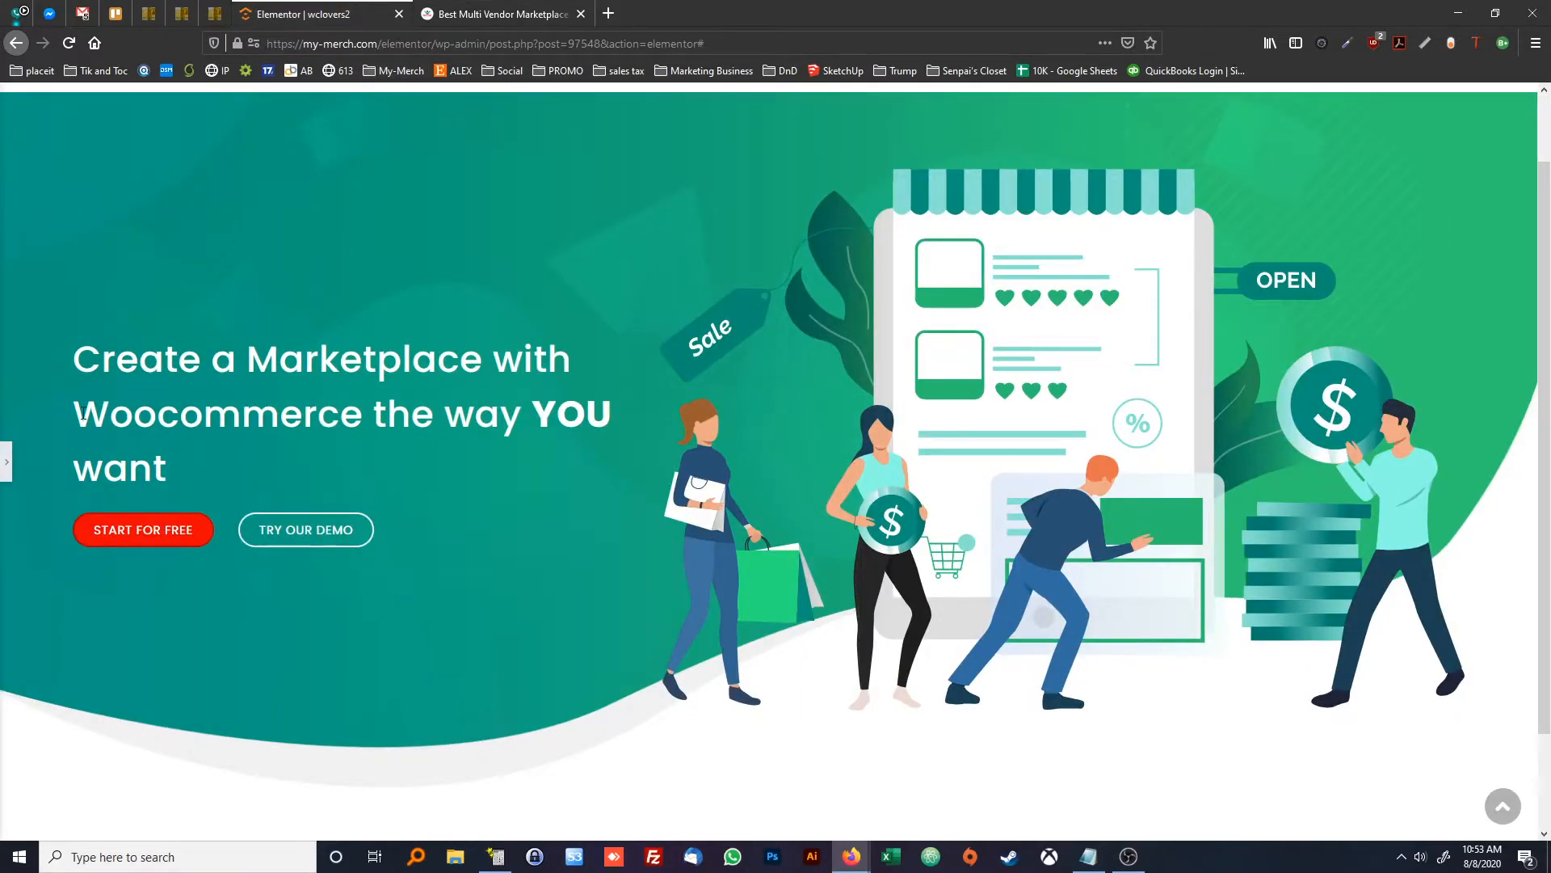
click(7, 462)
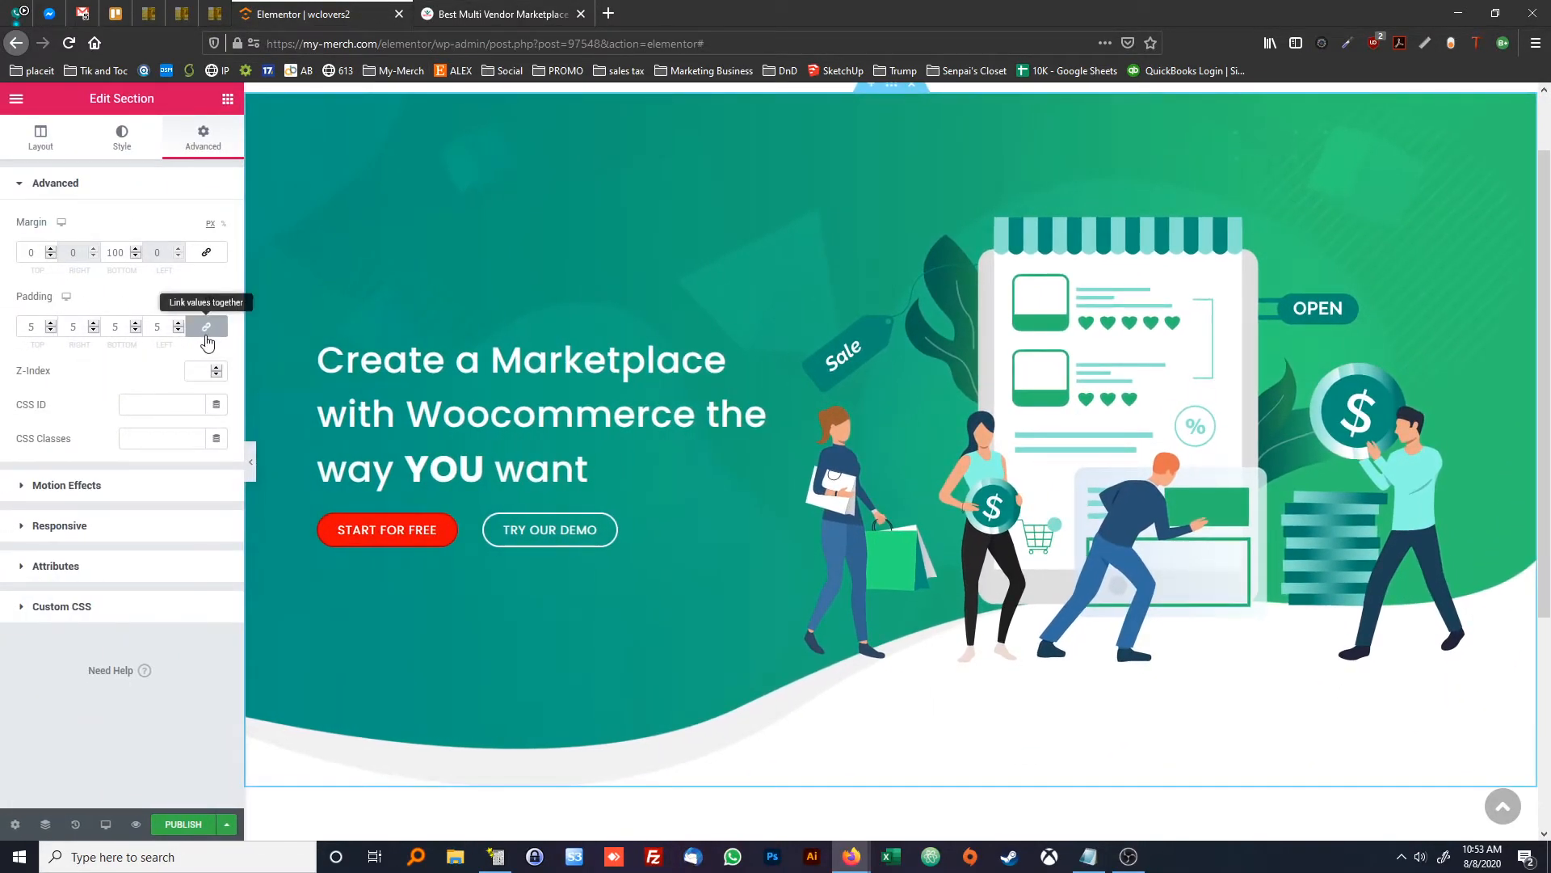
Unlink the hero section's padding values and reduce the bottom padding to 2 em
click(208, 331)
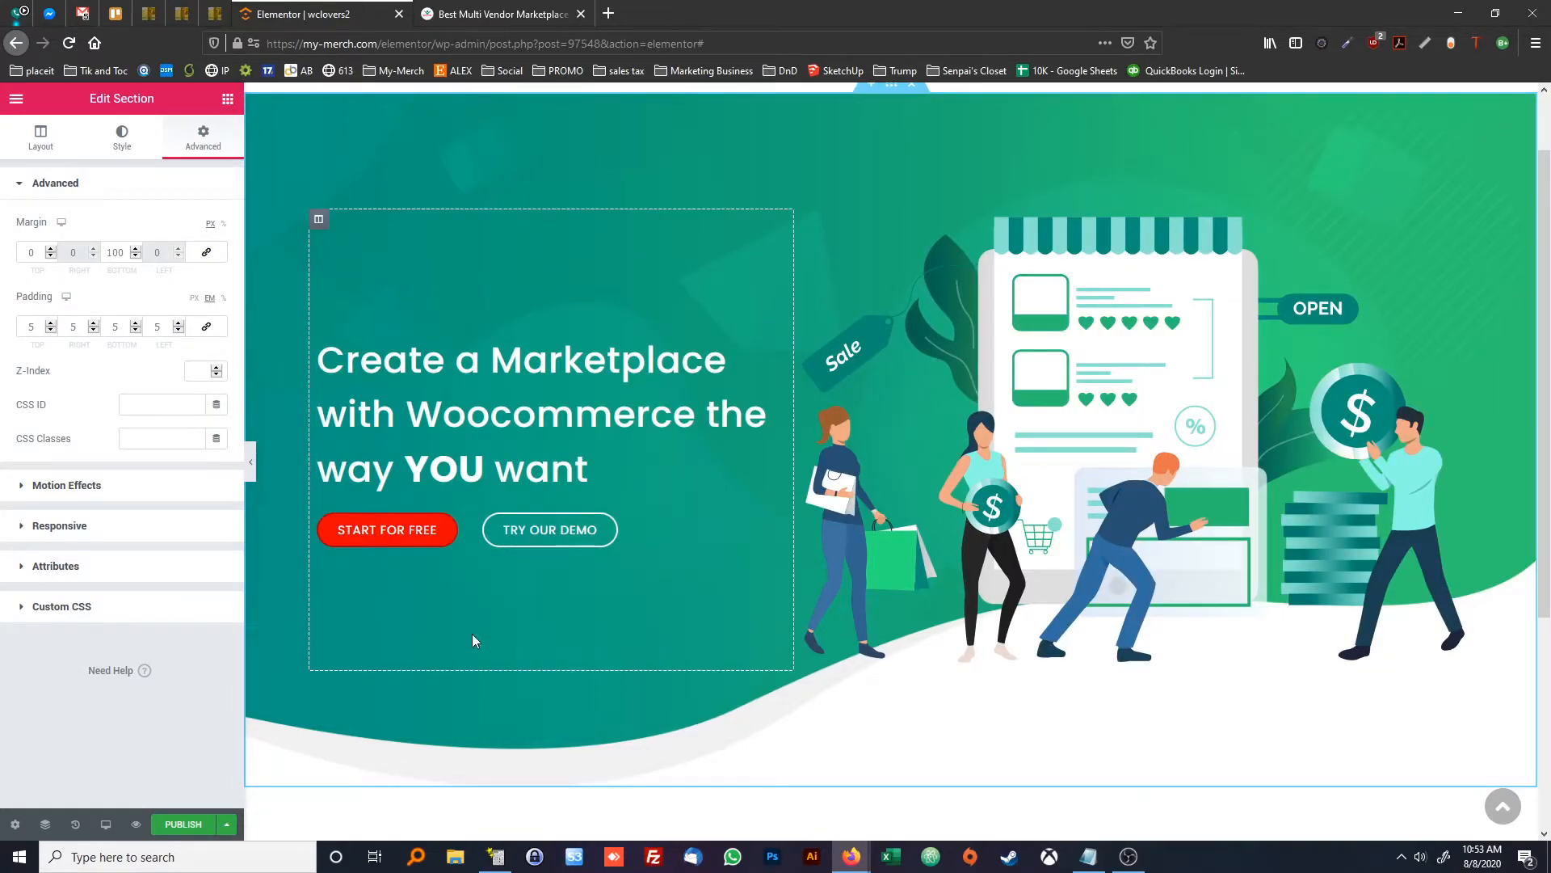
click(135, 331)
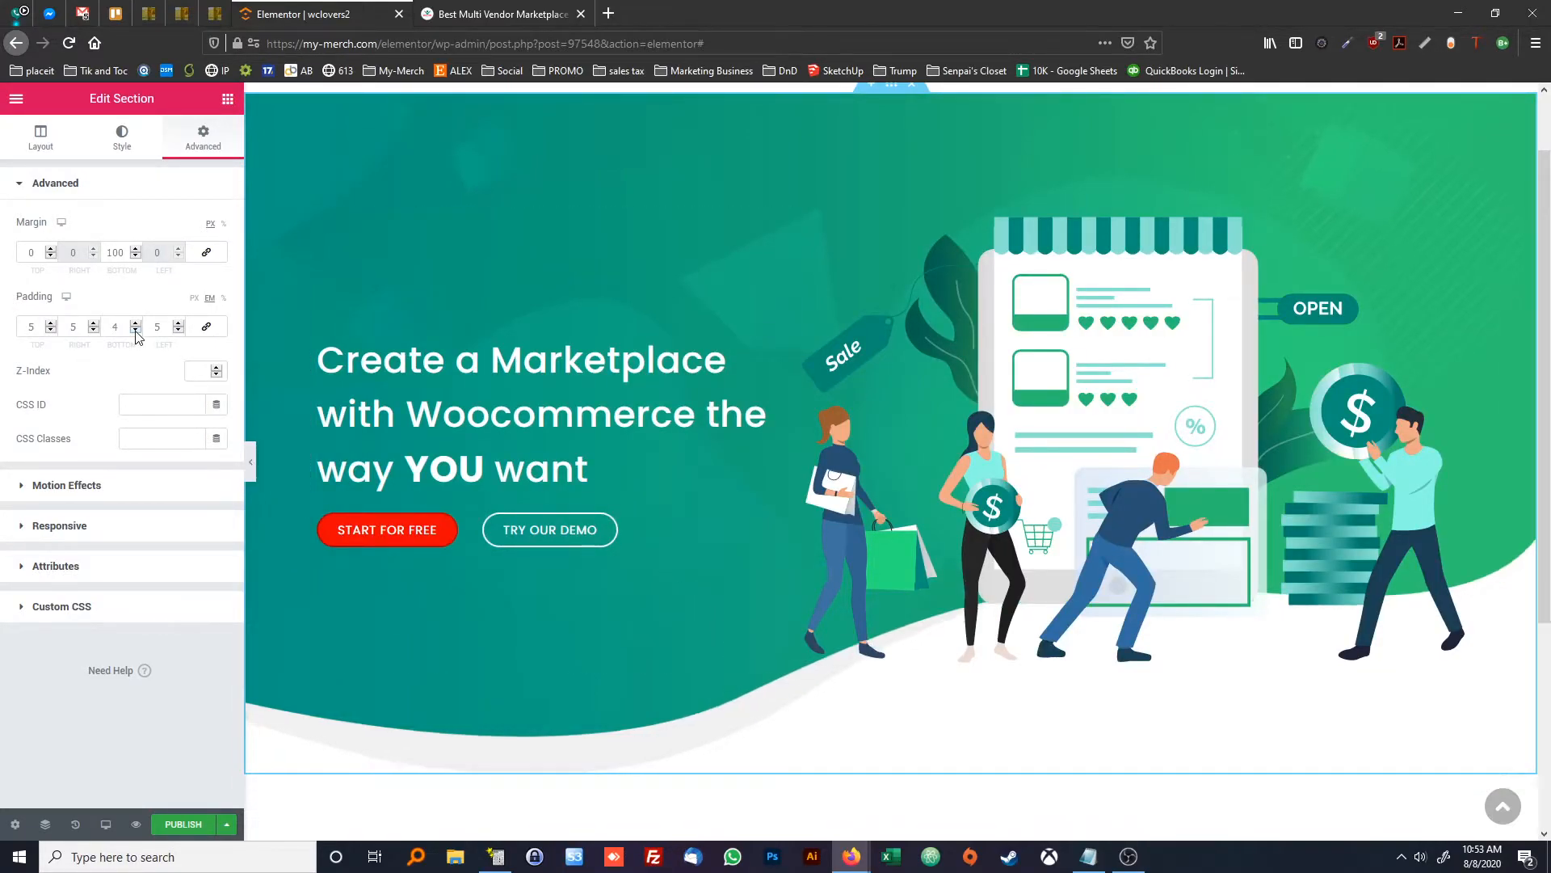
click(135, 330)
click(136, 330)
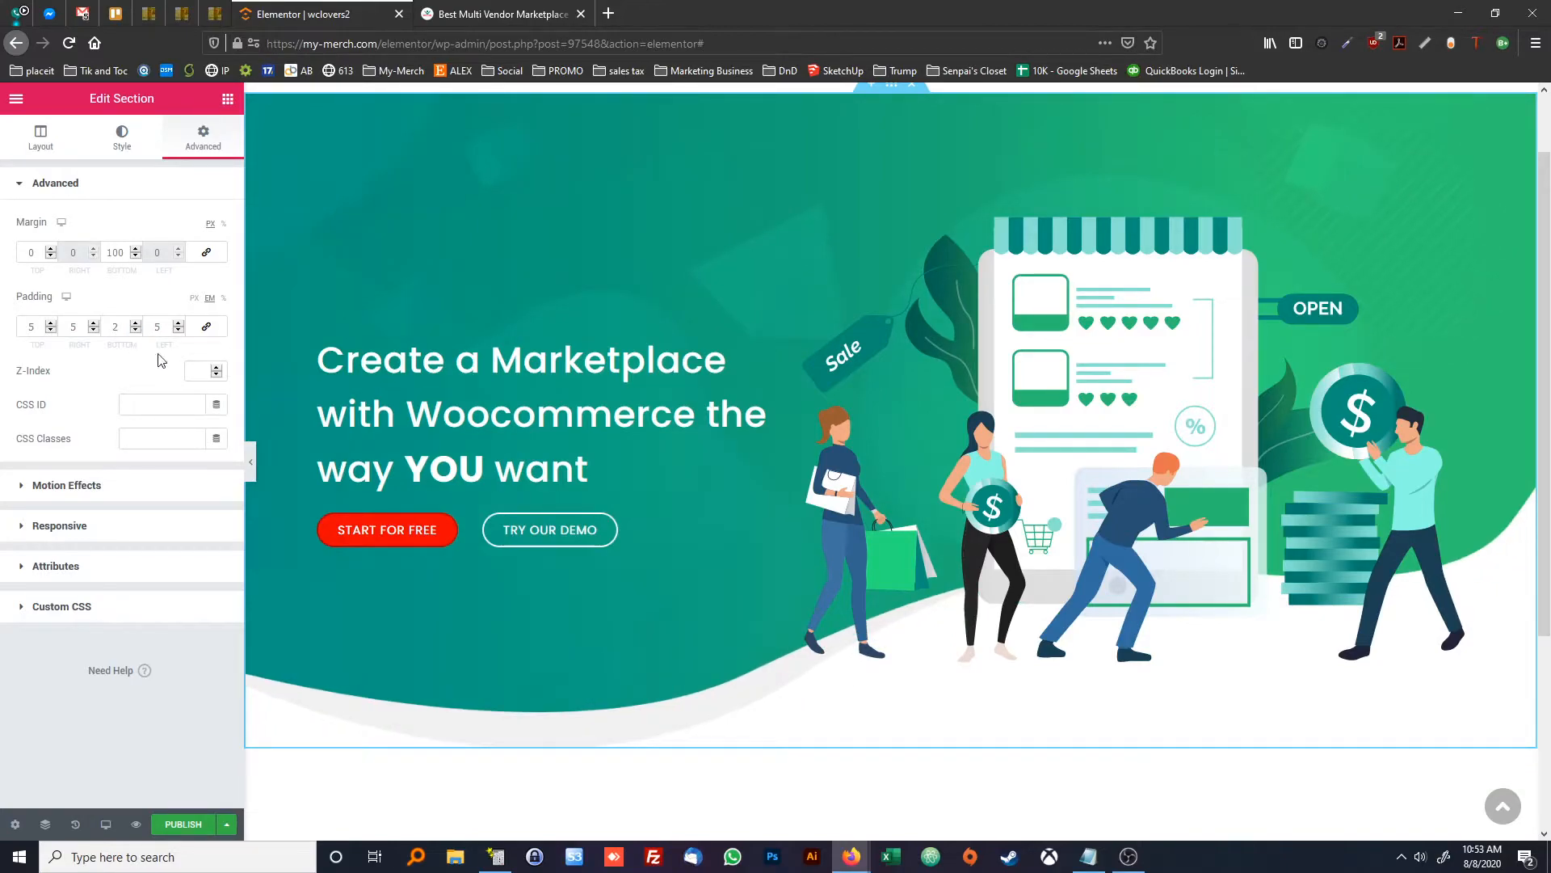
Compare the hero's bottom spacing at full page width with the original WCLovers hero
click(252, 470)
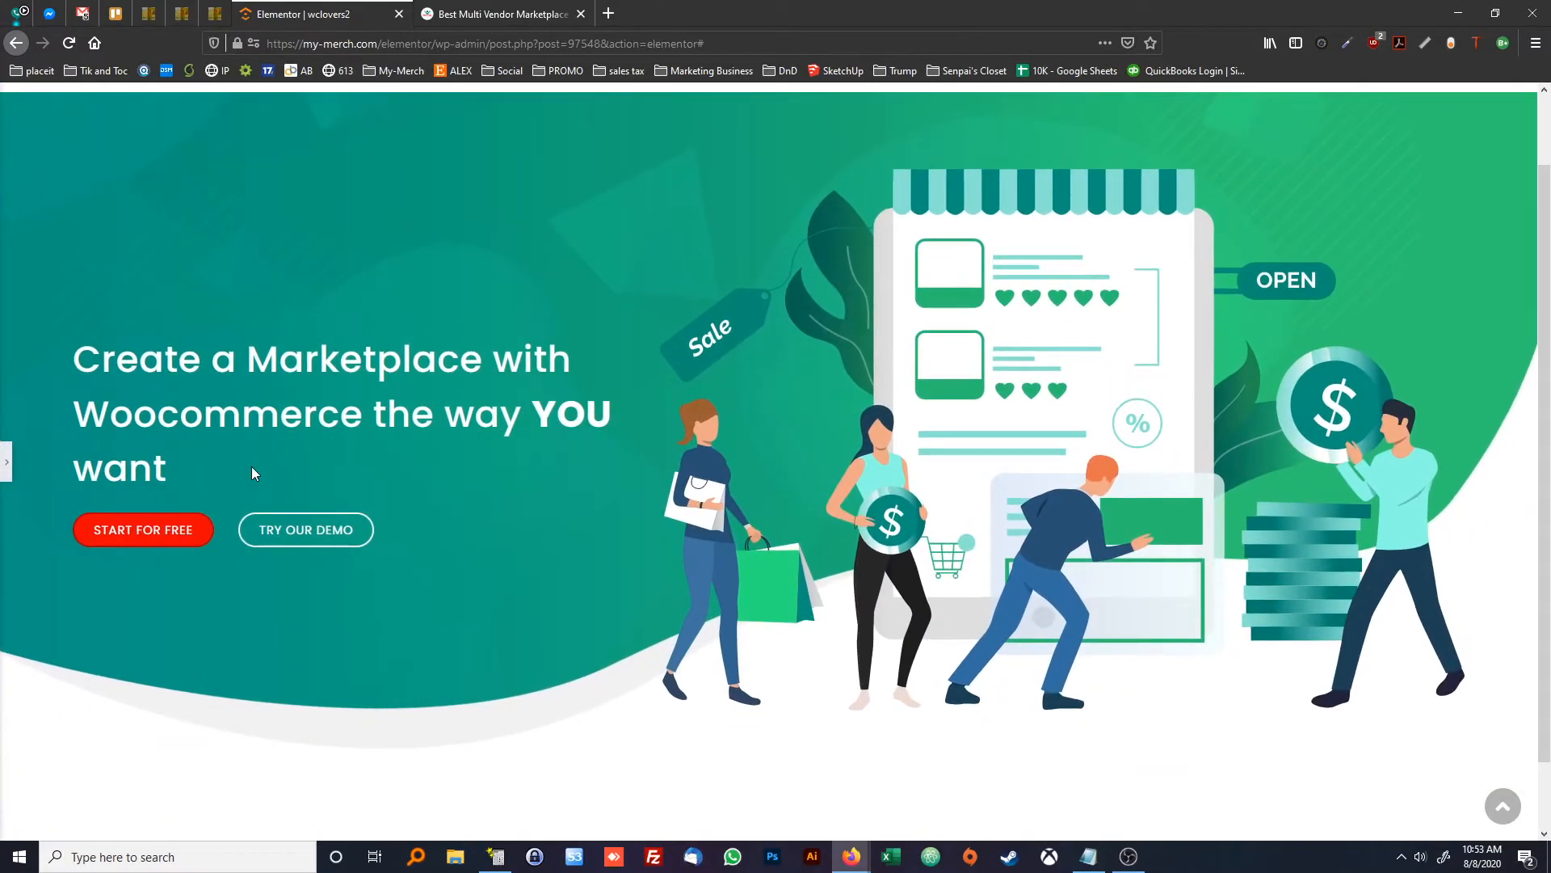
click(501, 14)
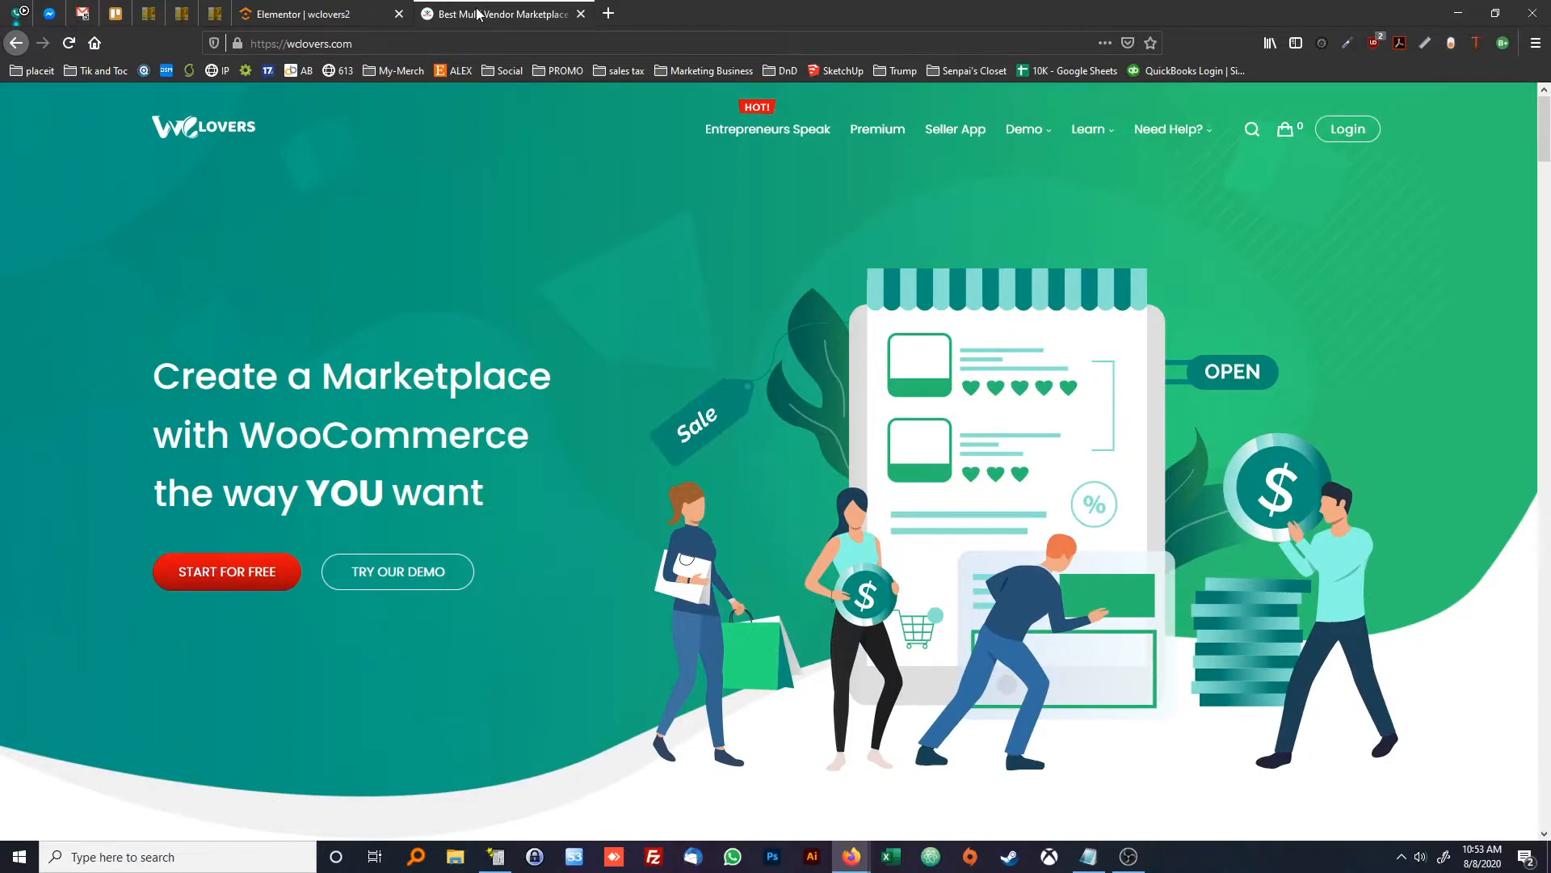
click(307, 14)
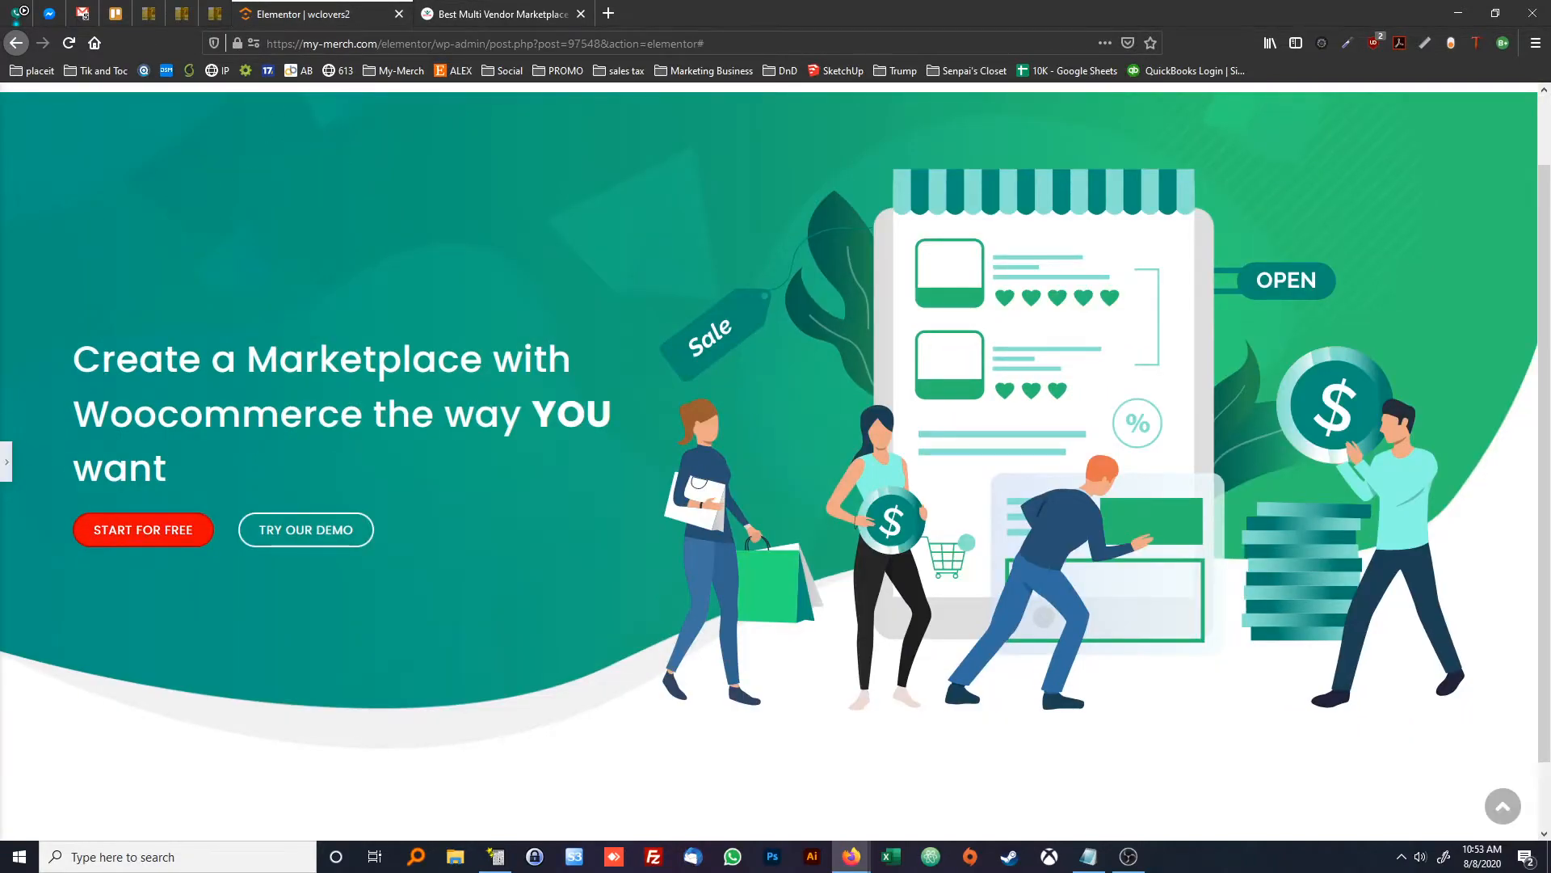
click(7, 461)
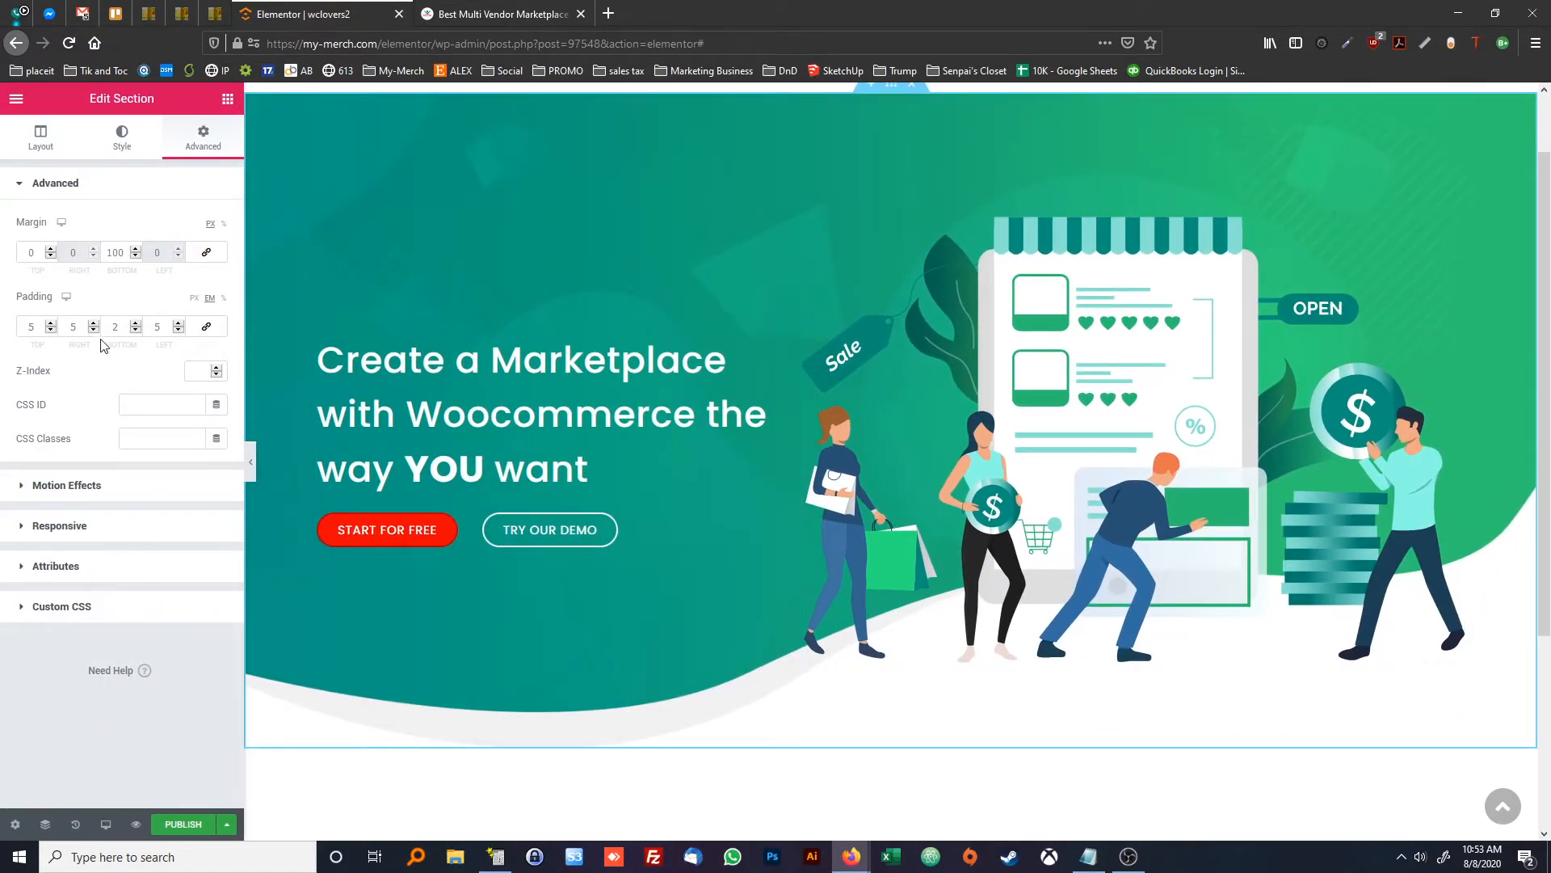
Set the hero section's top, right and left padding to 7 em each
click(50, 323)
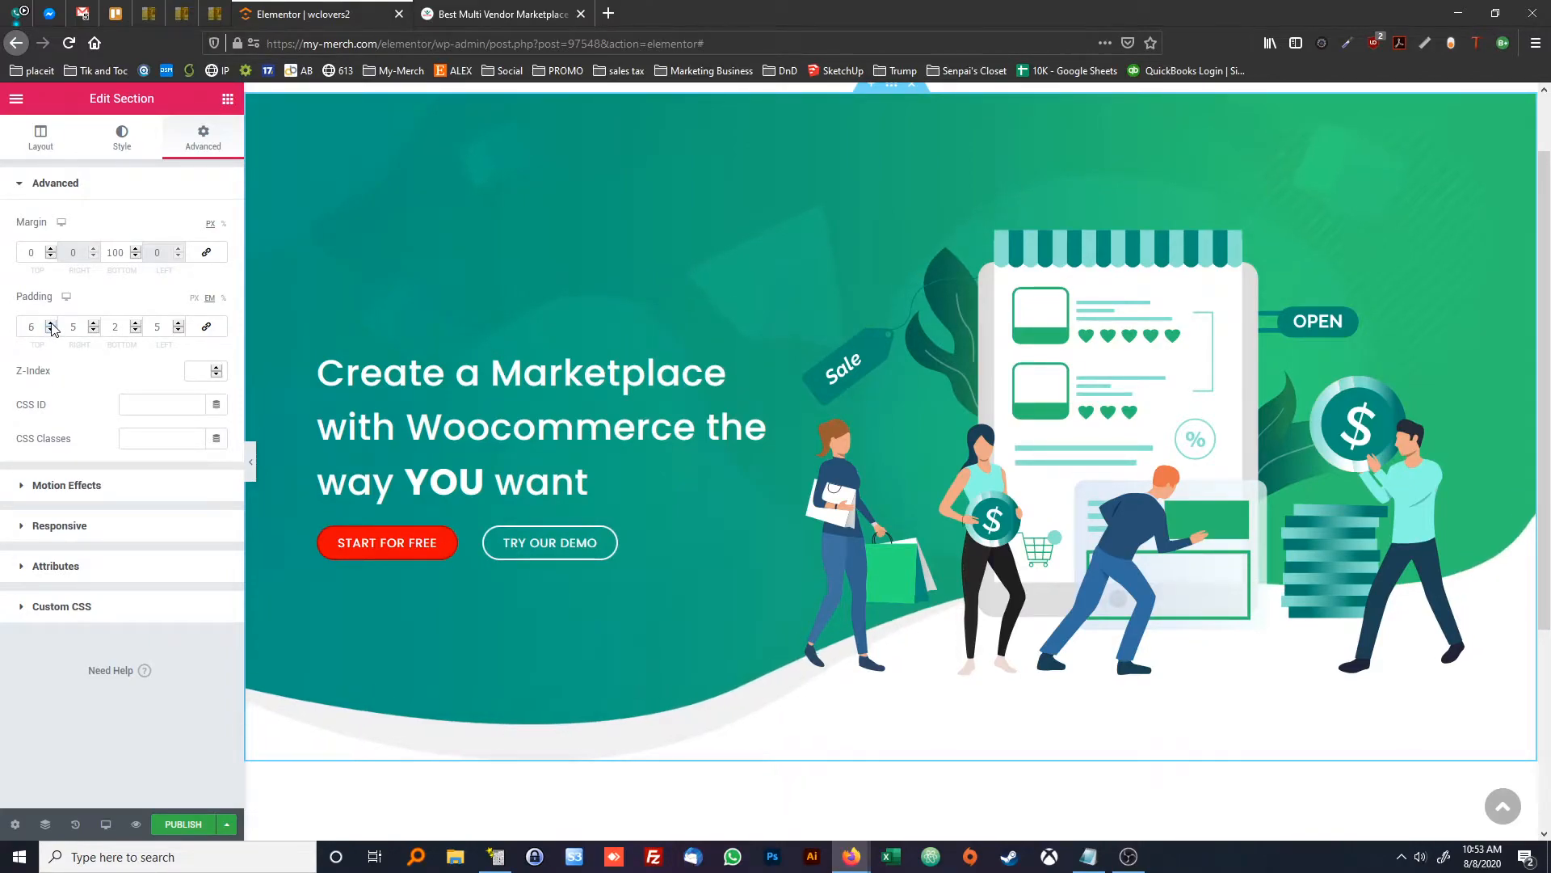
click(50, 323)
click(50, 323)
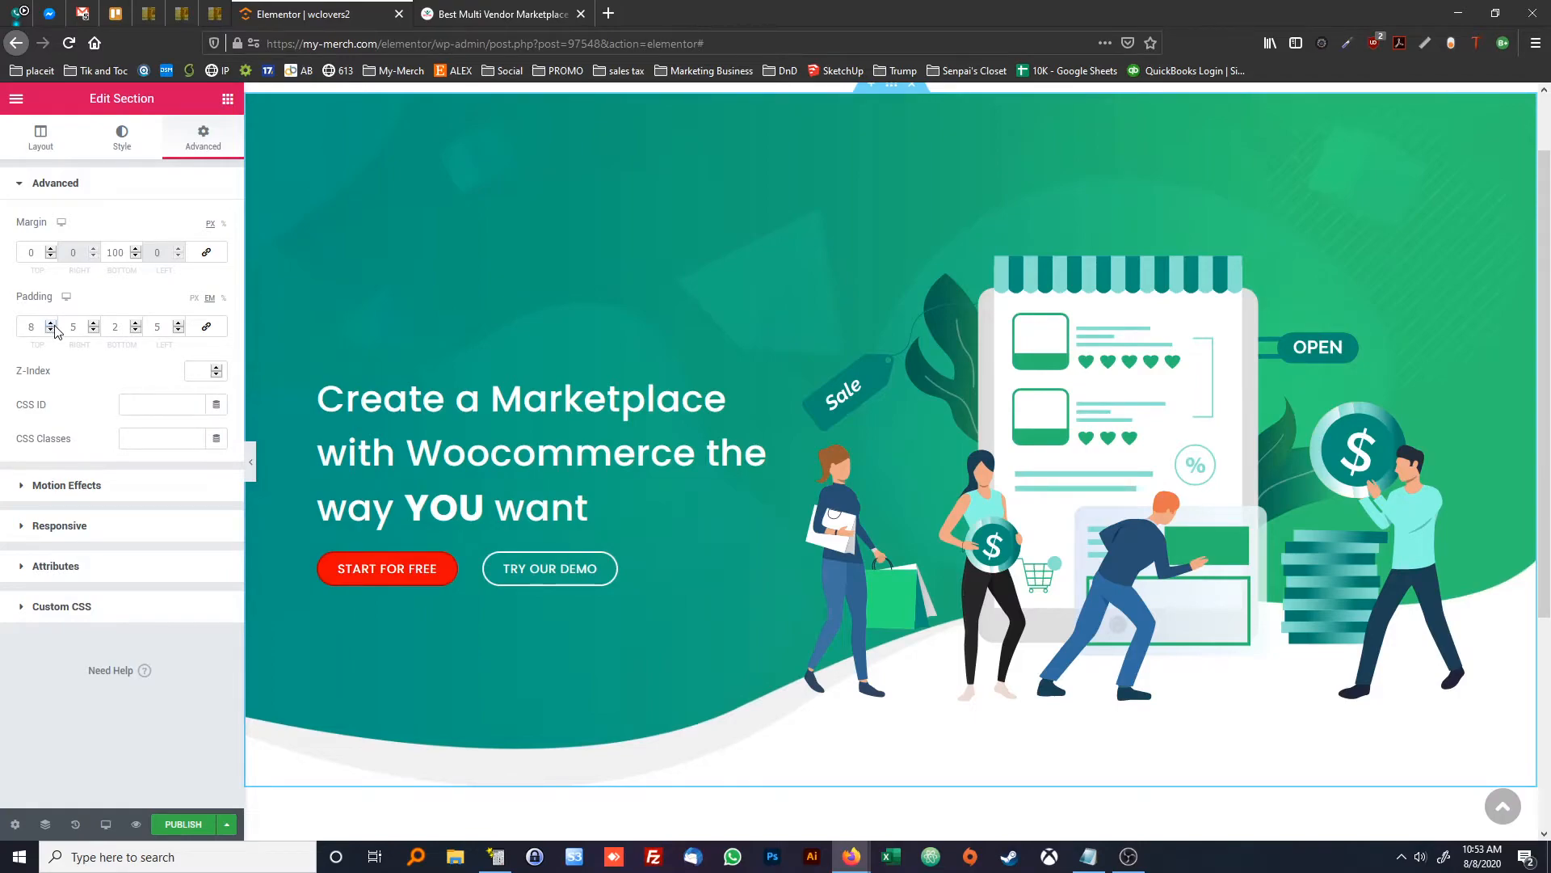
click(50, 329)
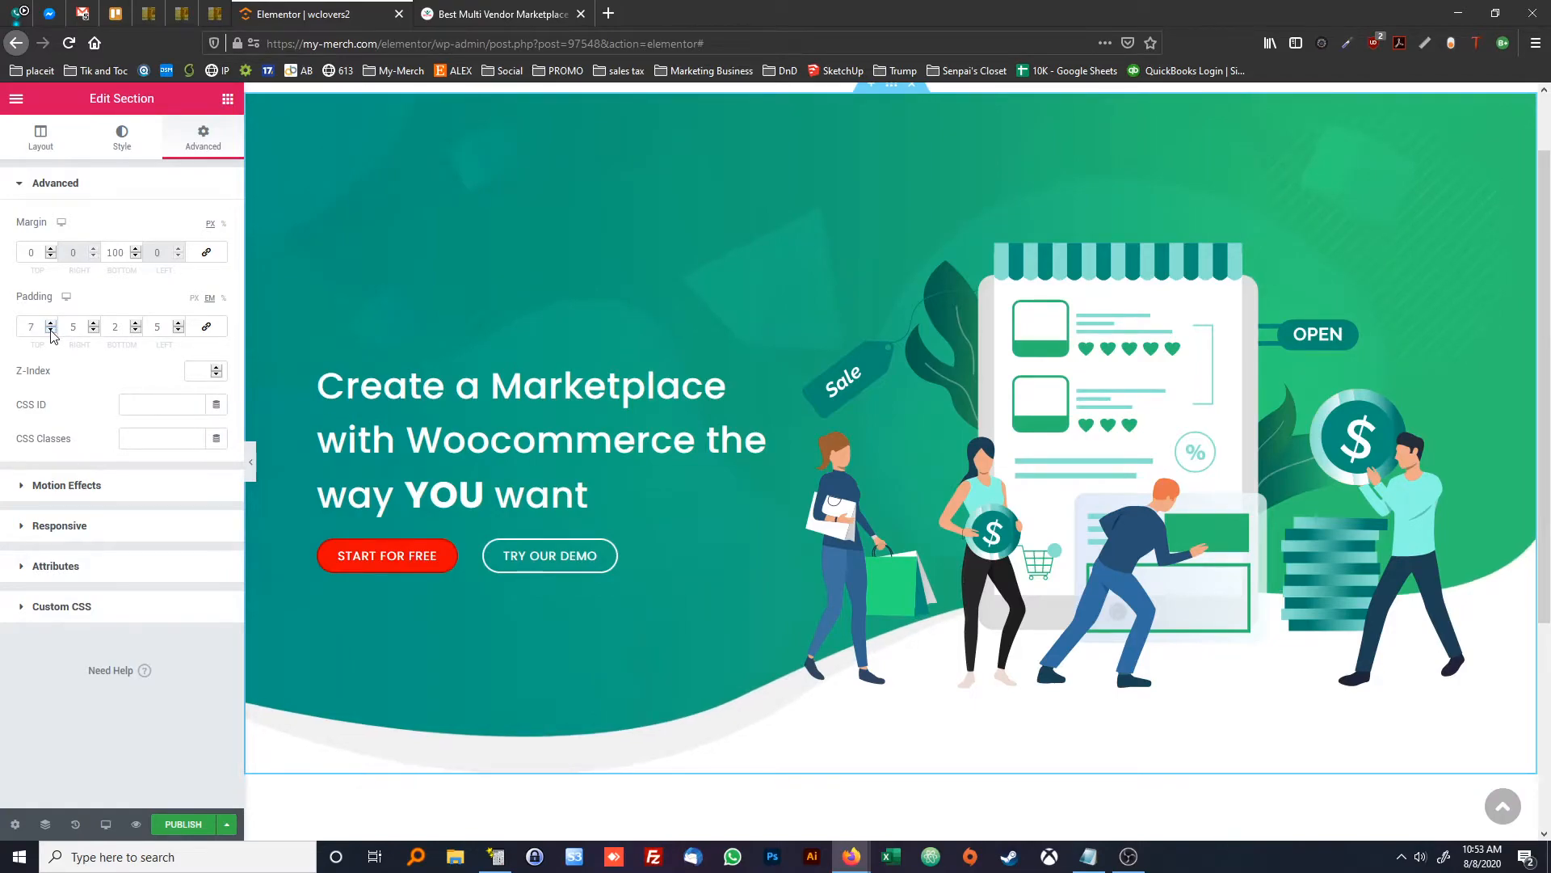
click(94, 323)
click(93, 324)
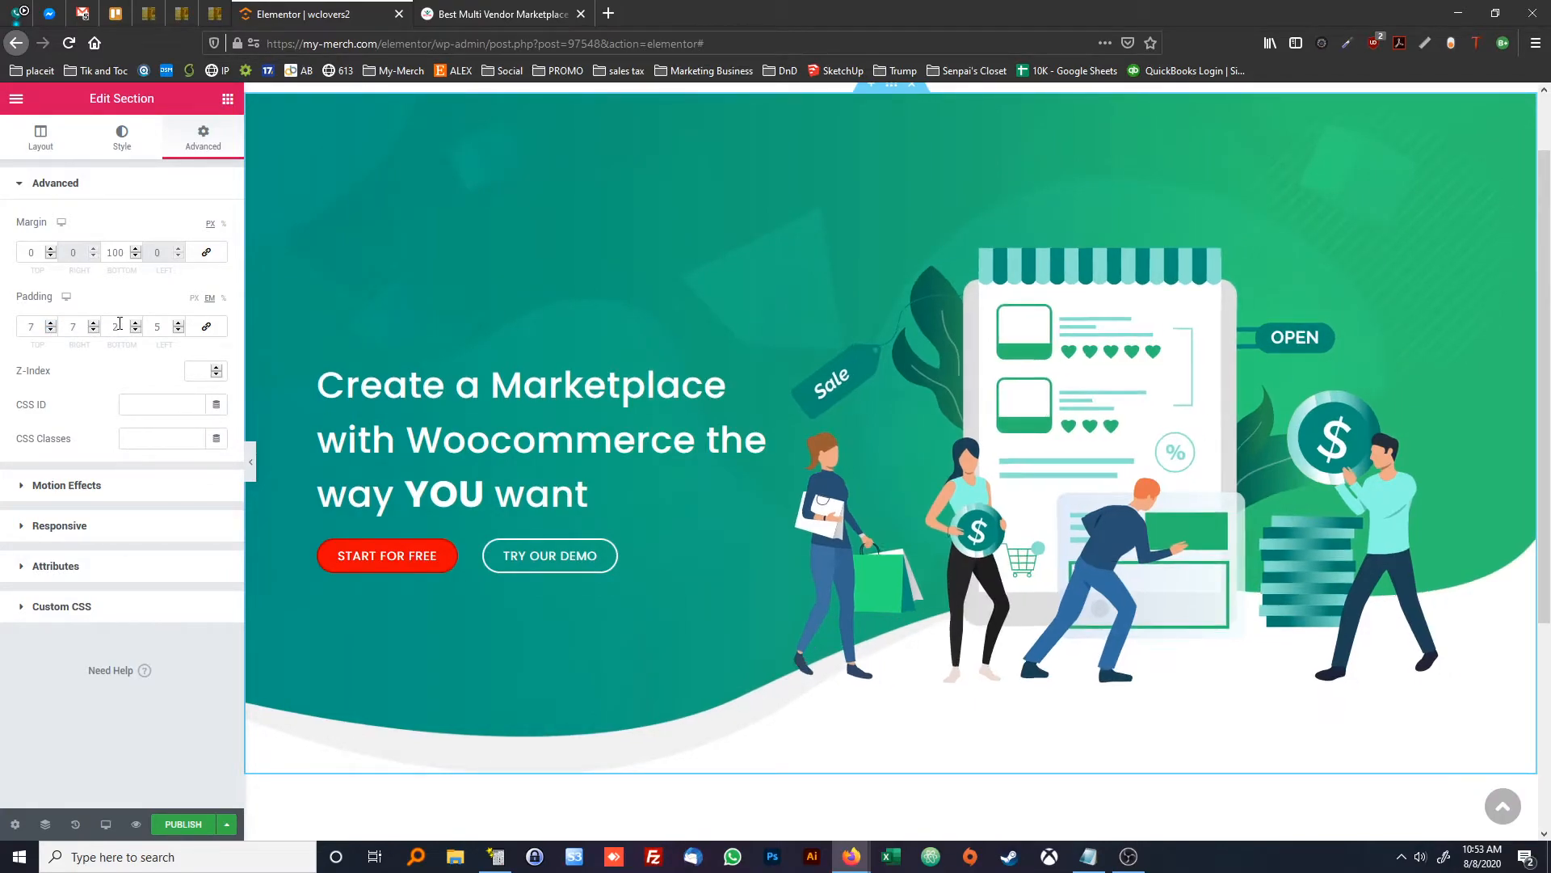
click(179, 324)
click(179, 324)
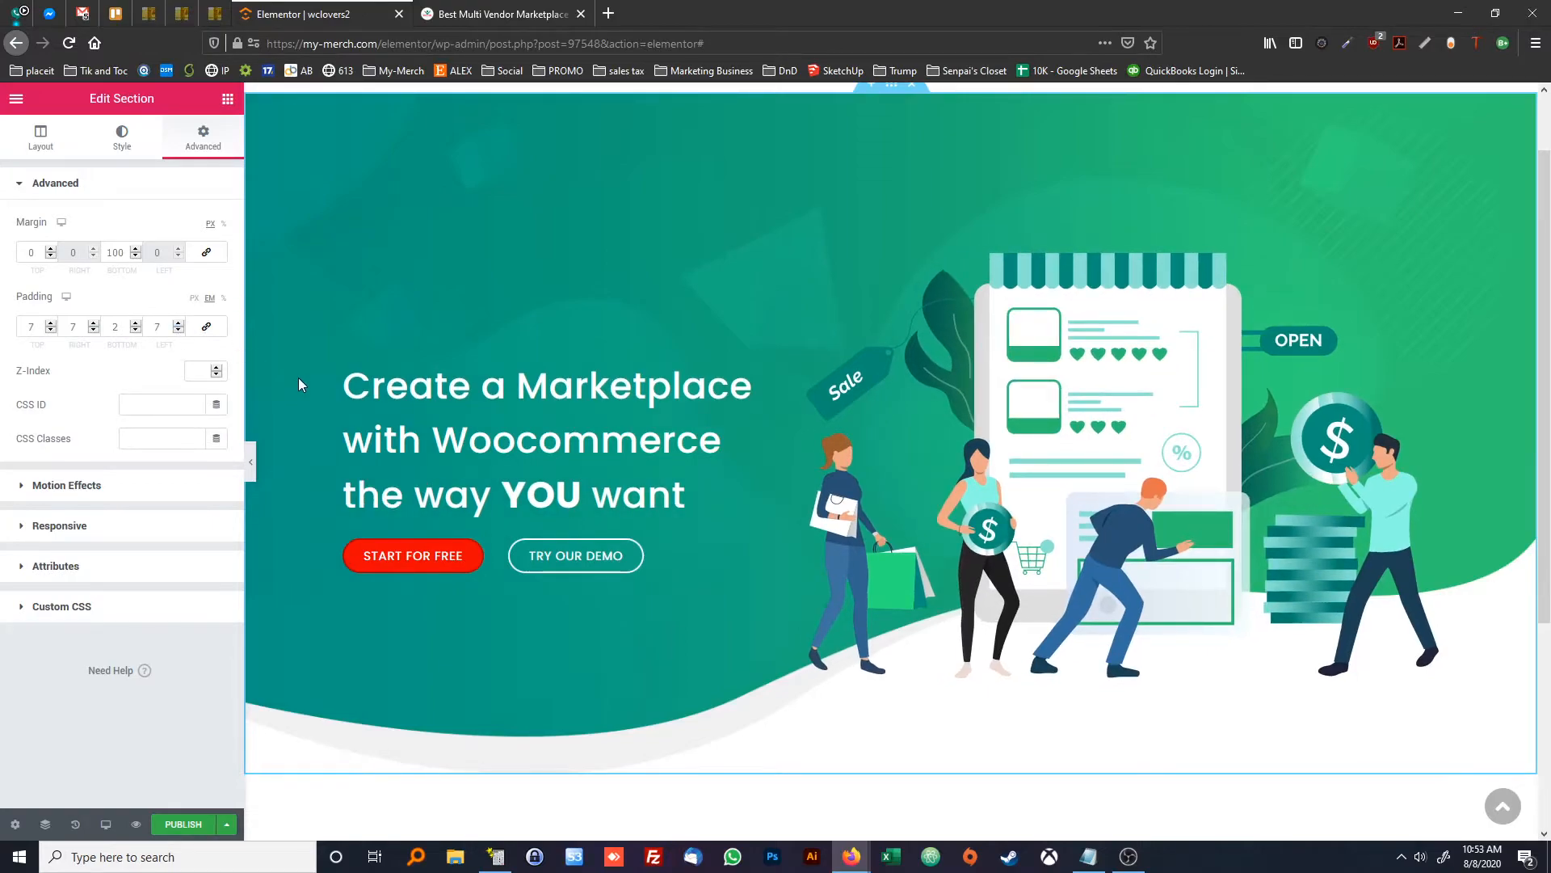
Preview the hero at full page width and compare its heading wrap and spacing with the original WCLovers page
click(247, 459)
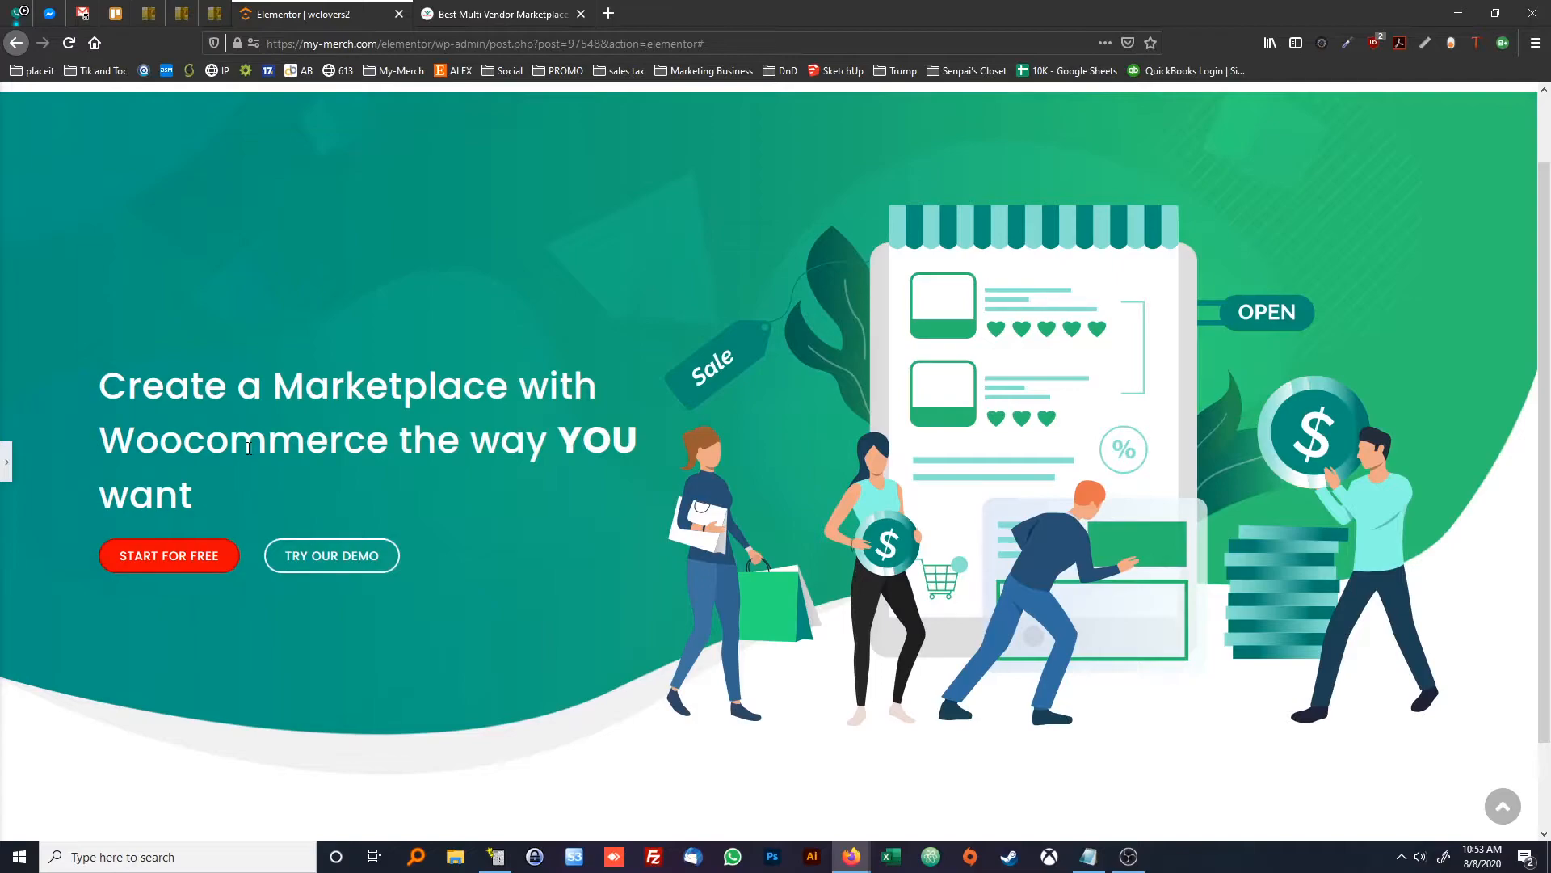
click(6, 461)
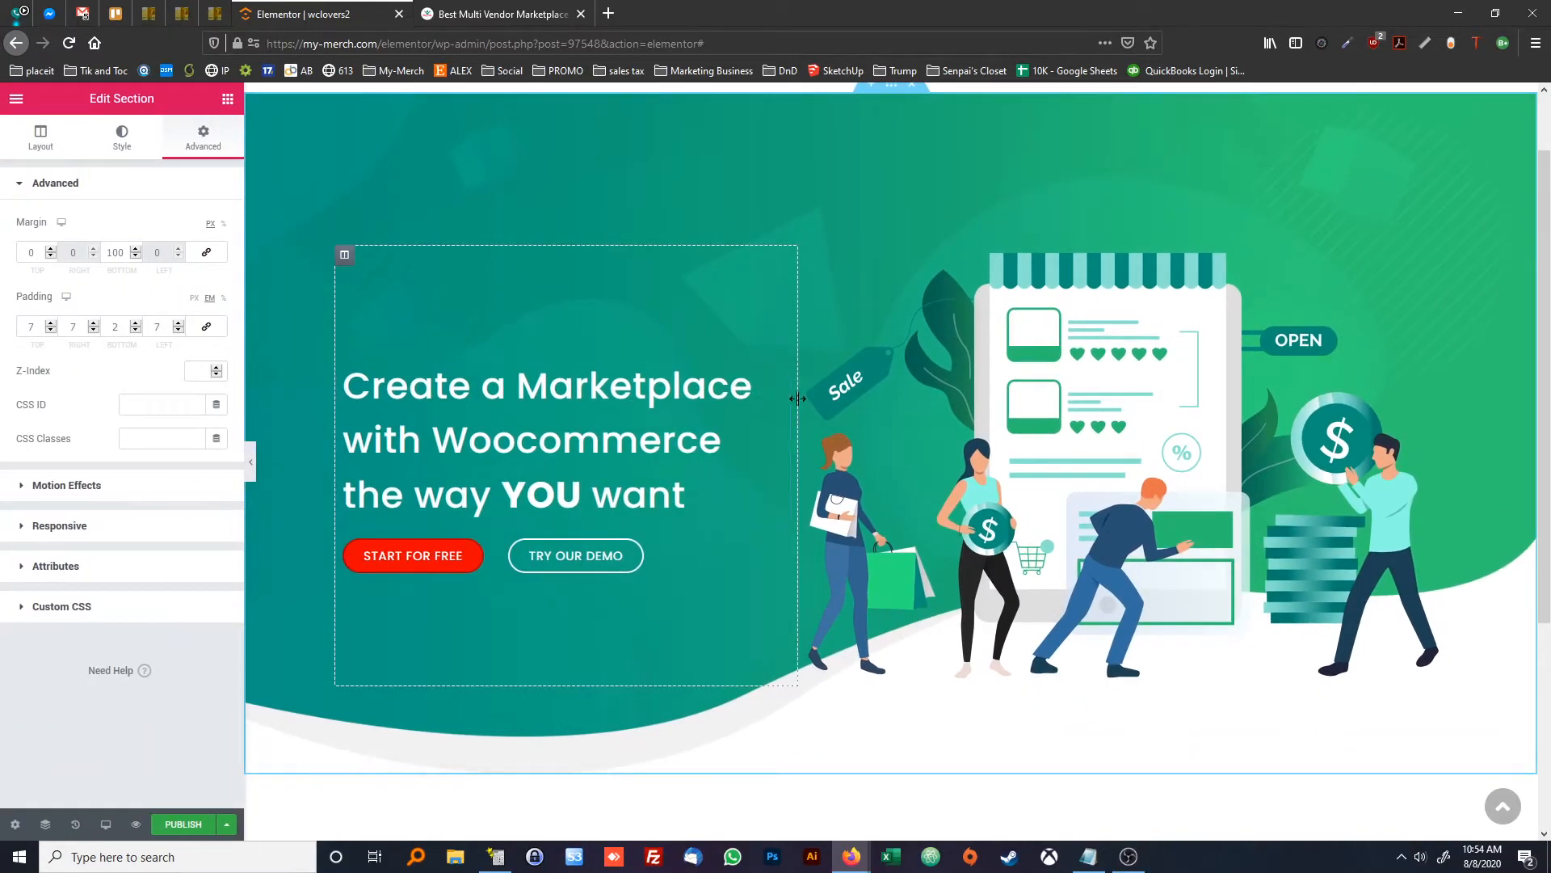
click(501, 13)
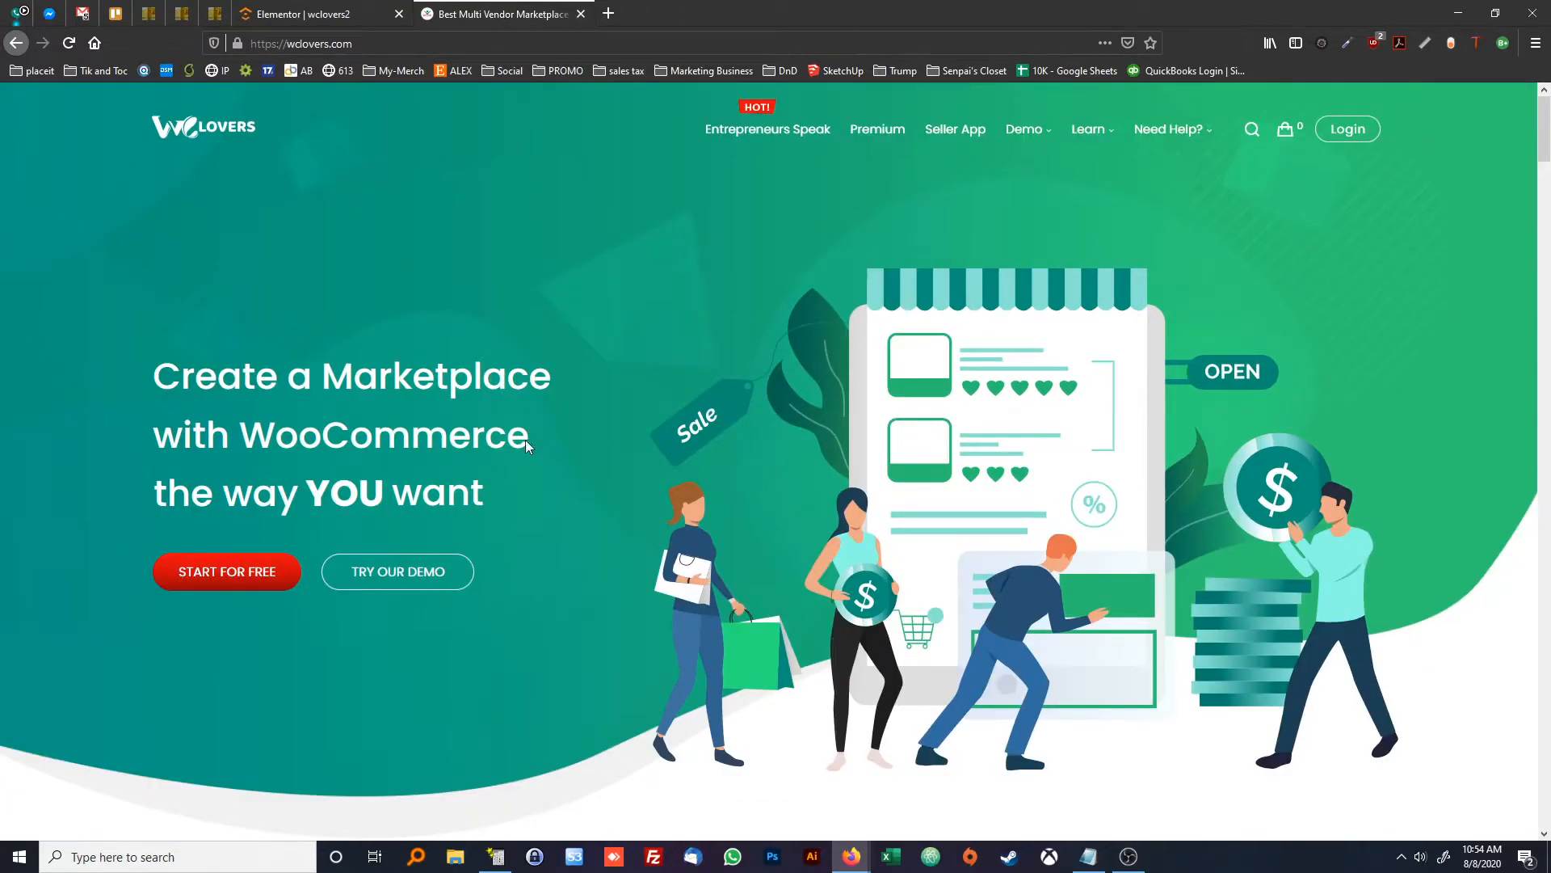
click(365, 13)
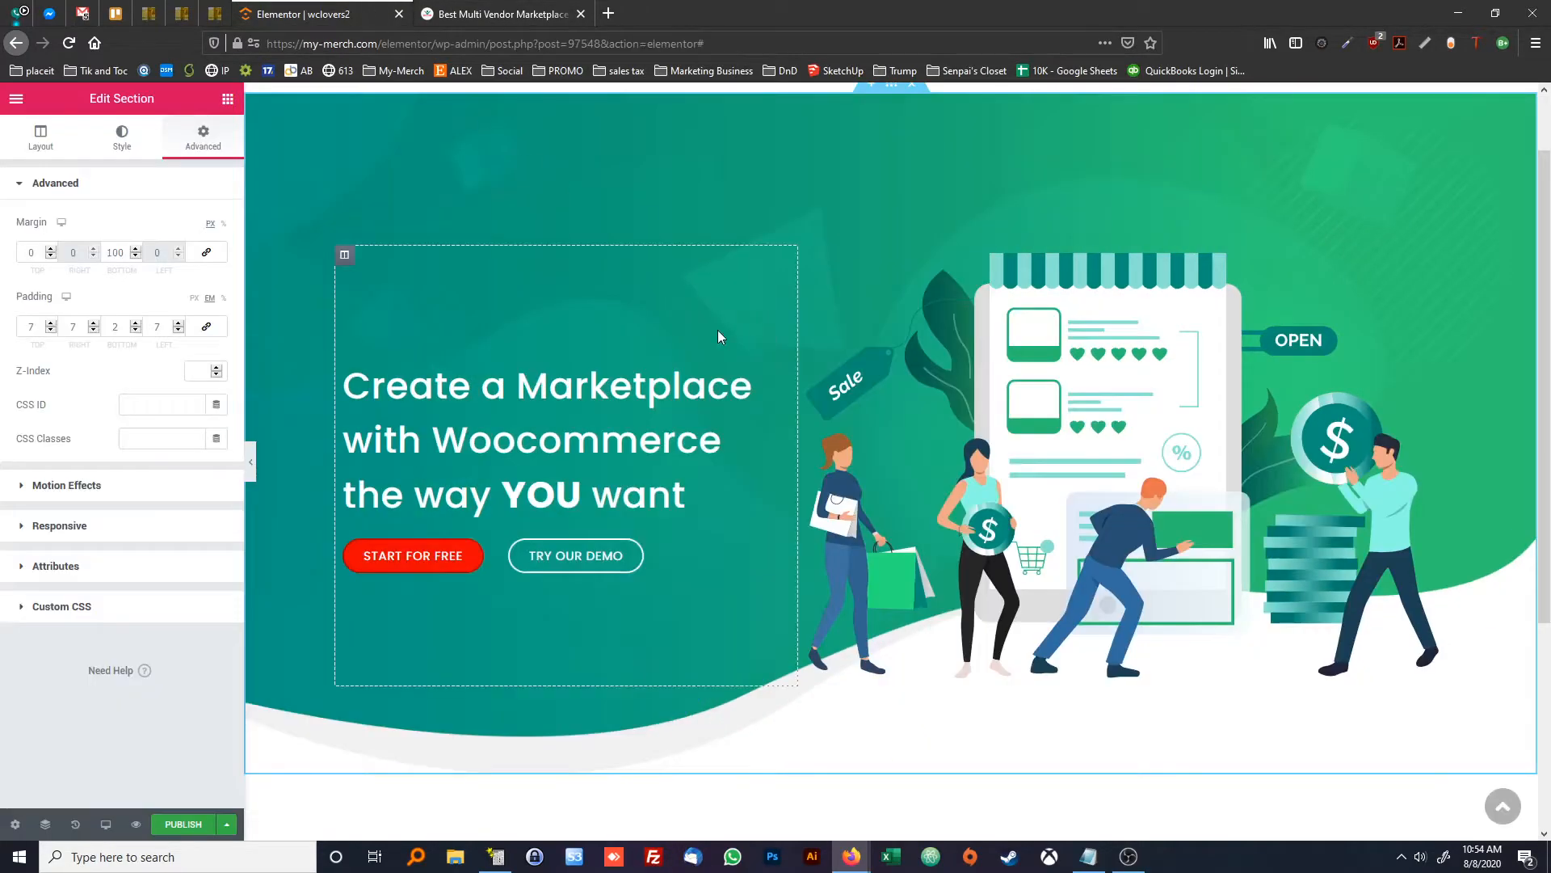
Narrow the hero's text column slightly, keeping the heading on three lines, and check it against the original page
drag(799, 362, 748, 366)
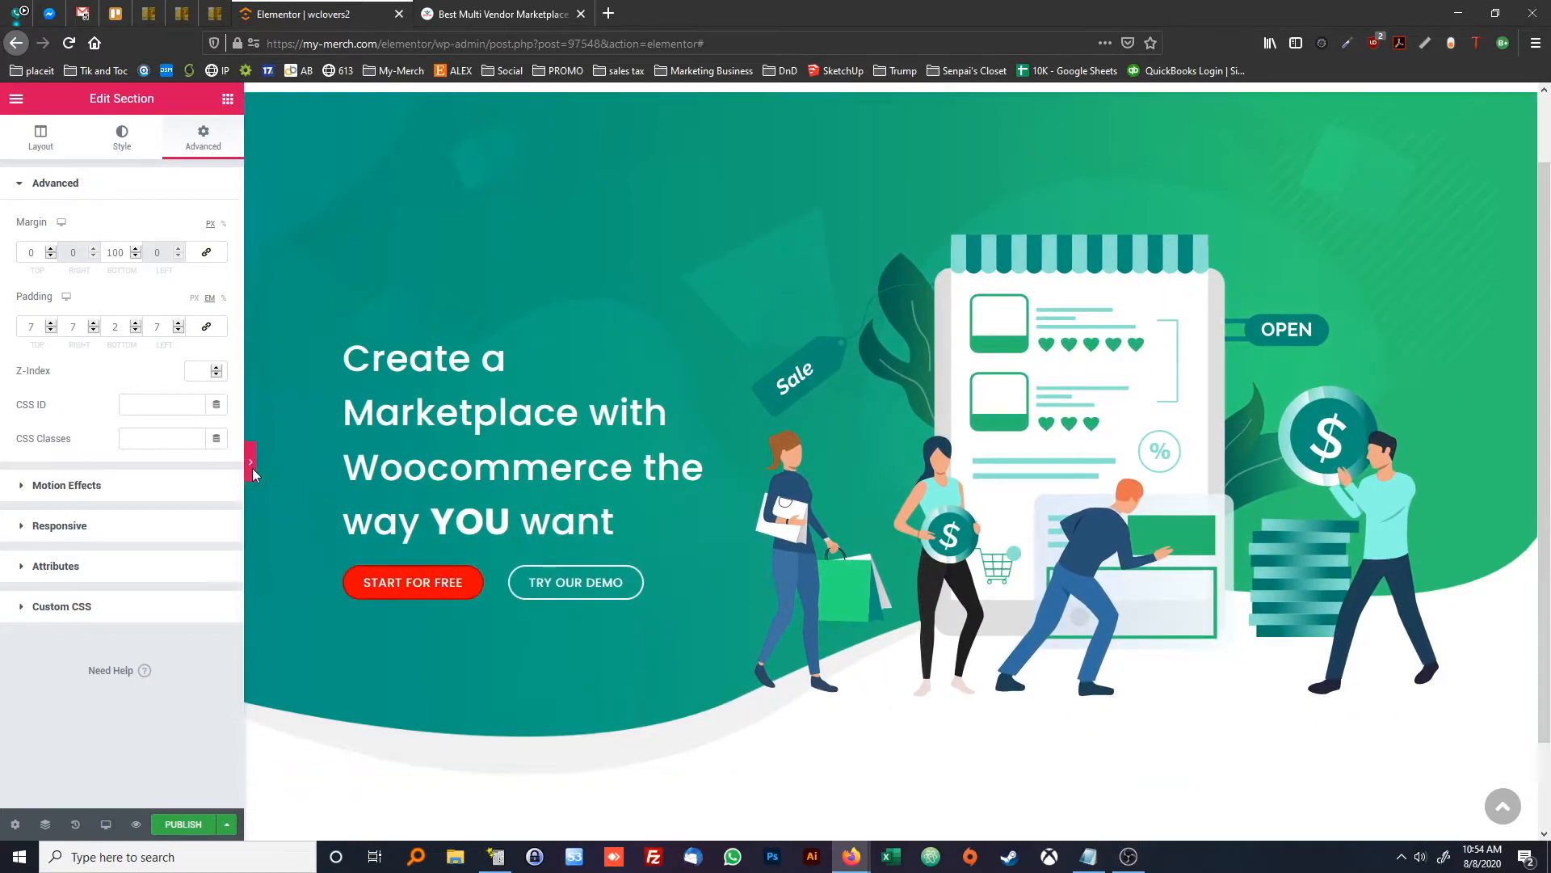
key(ctrl+z)
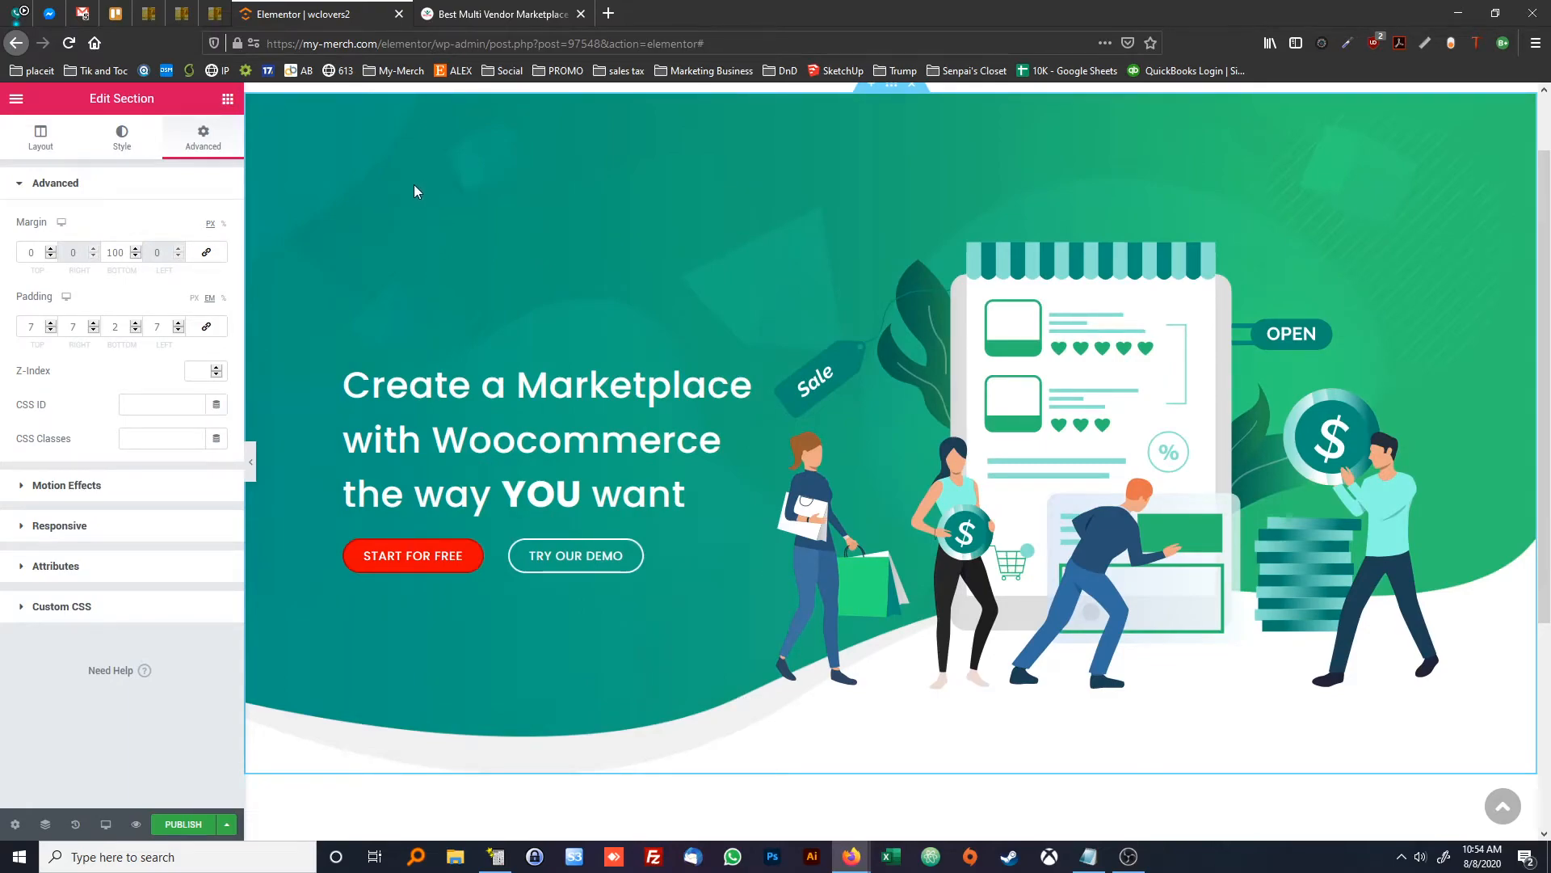
click(492, 7)
click(369, 10)
Examine the original page's section below the hero, including its short divider, heading and introductory paragraph
scroll(419, 143, down, 4)
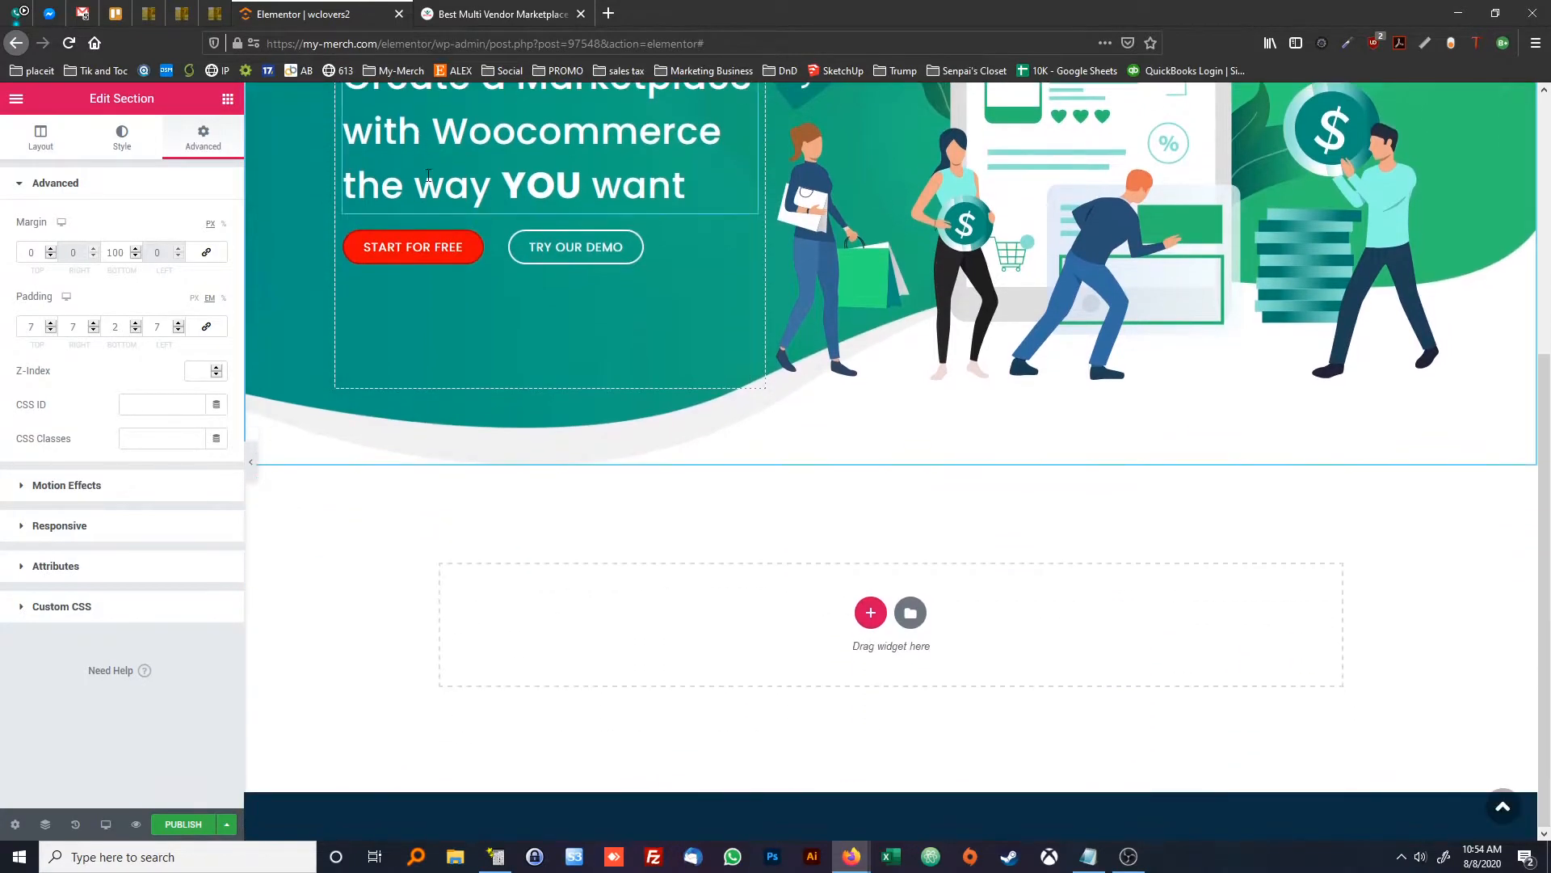
click(491, 8)
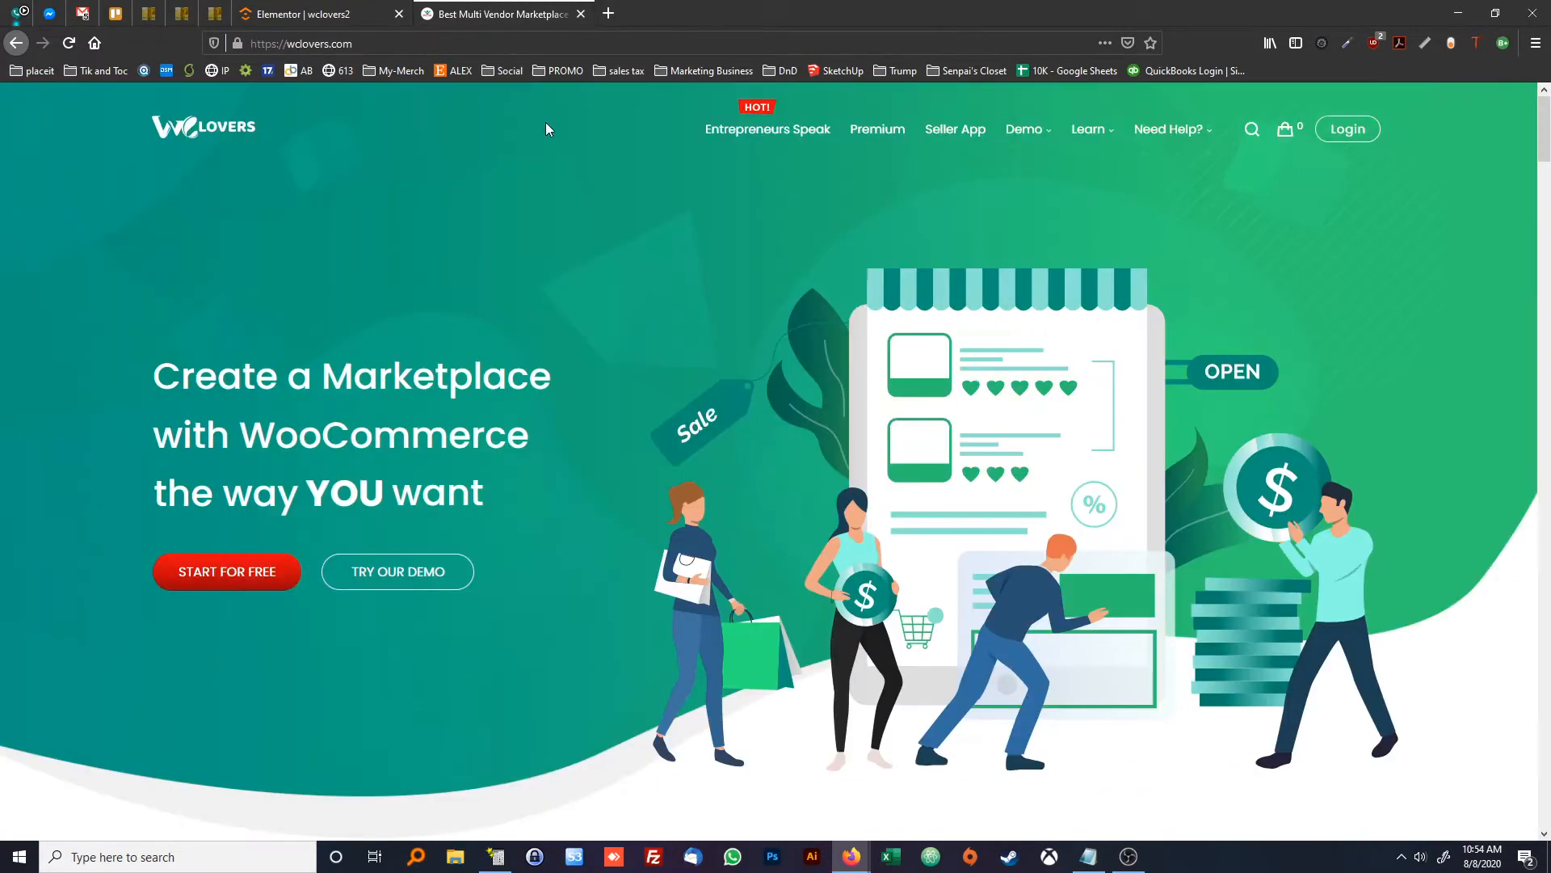
scroll(588, 182, down, 6)
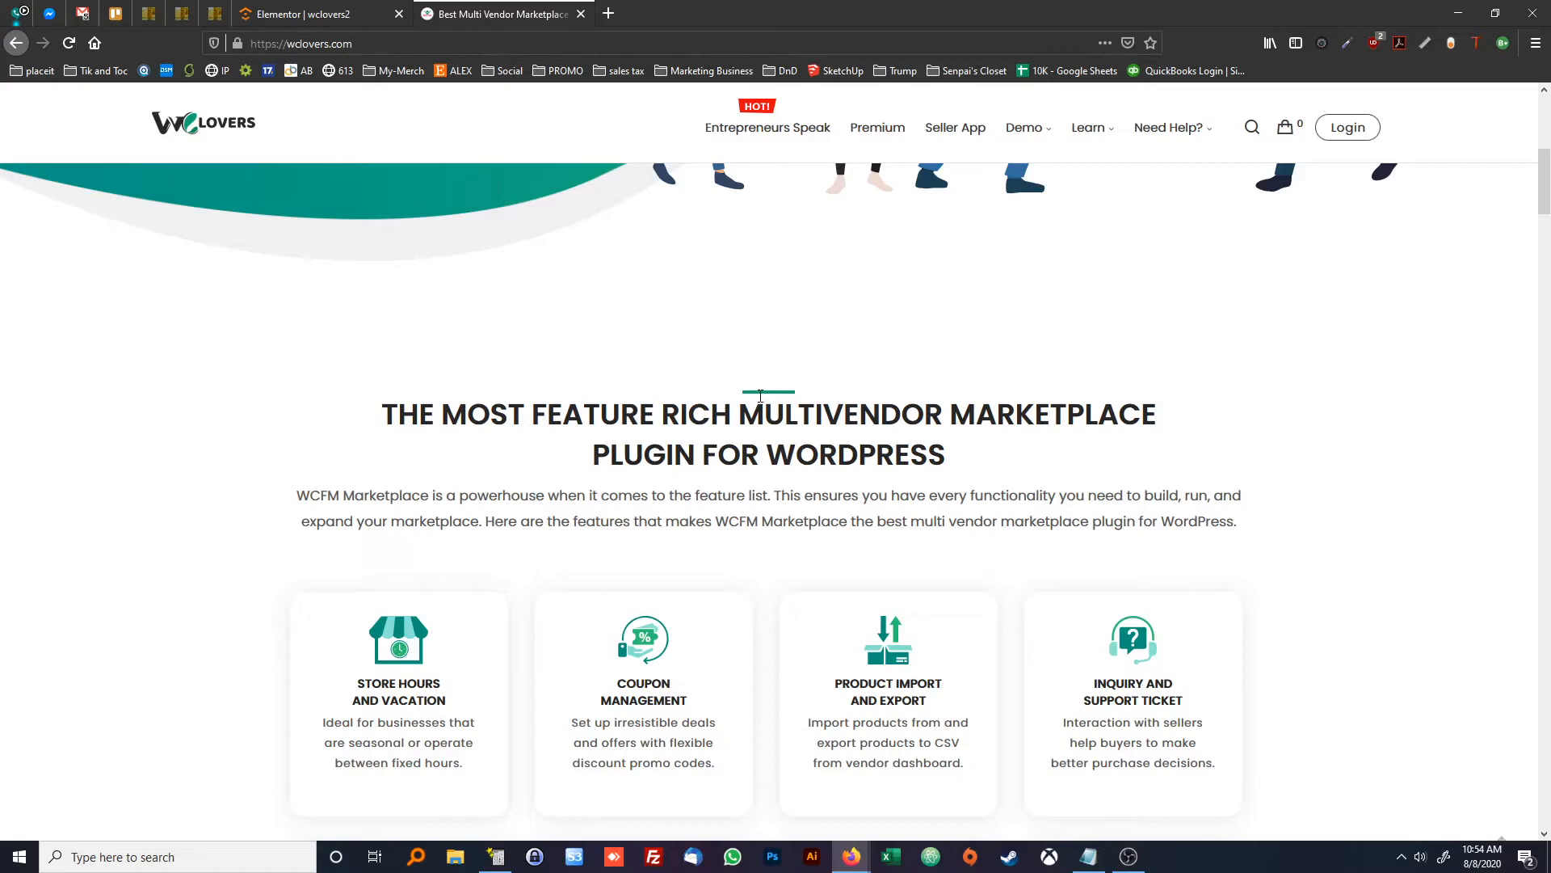
drag(610, 414, 812, 456)
click(886, 475)
drag(549, 493, 797, 519)
click(798, 519)
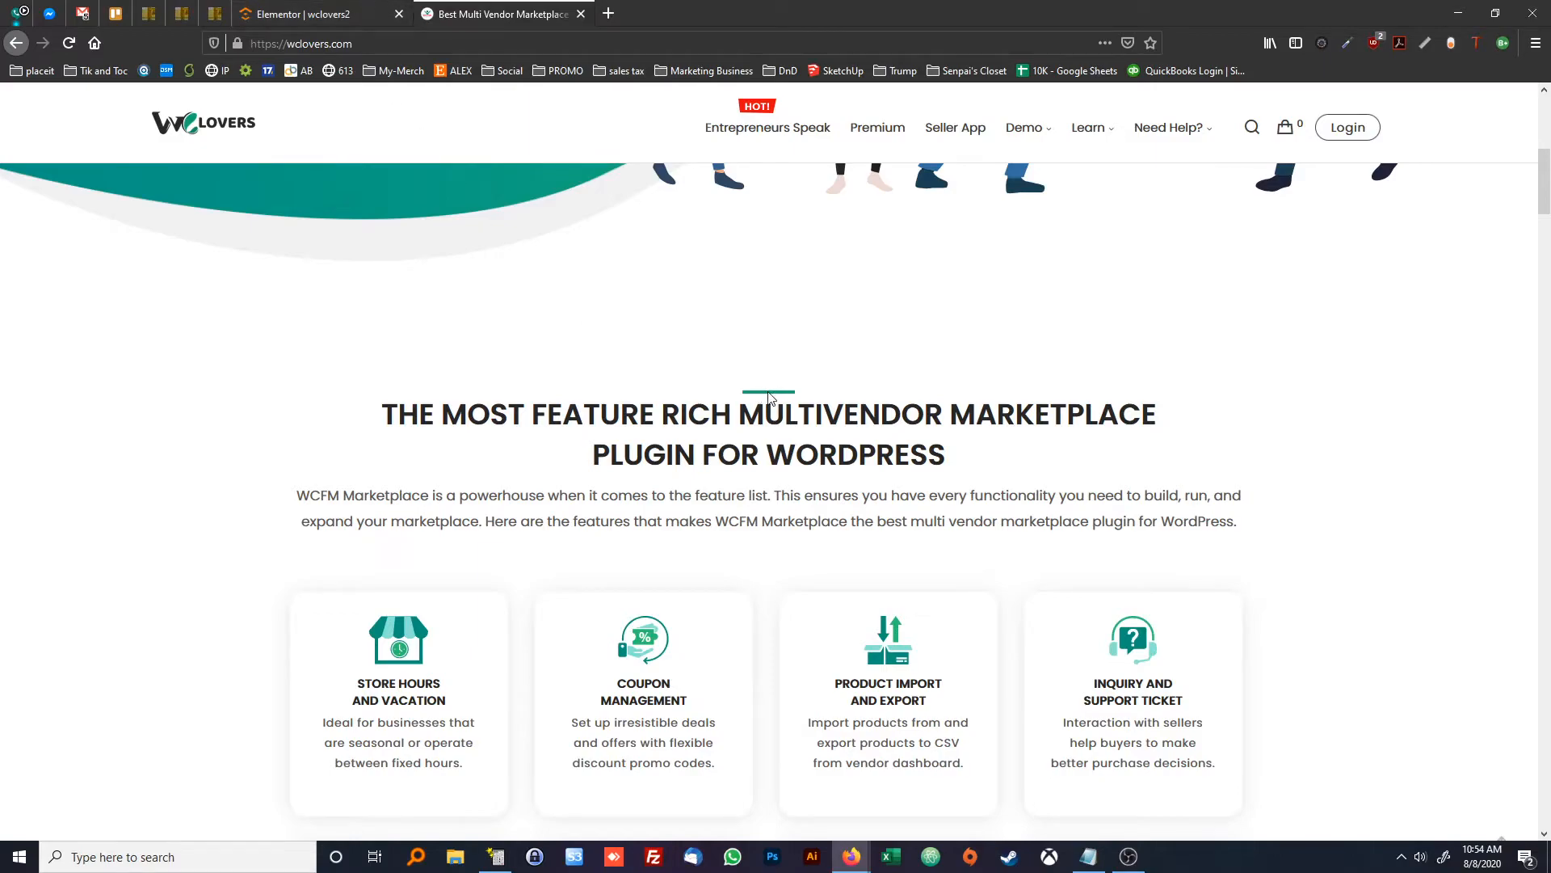
Add a single-column section below the hero, stretch it to full page width and compare it with the original
click(343, 11)
click(870, 612)
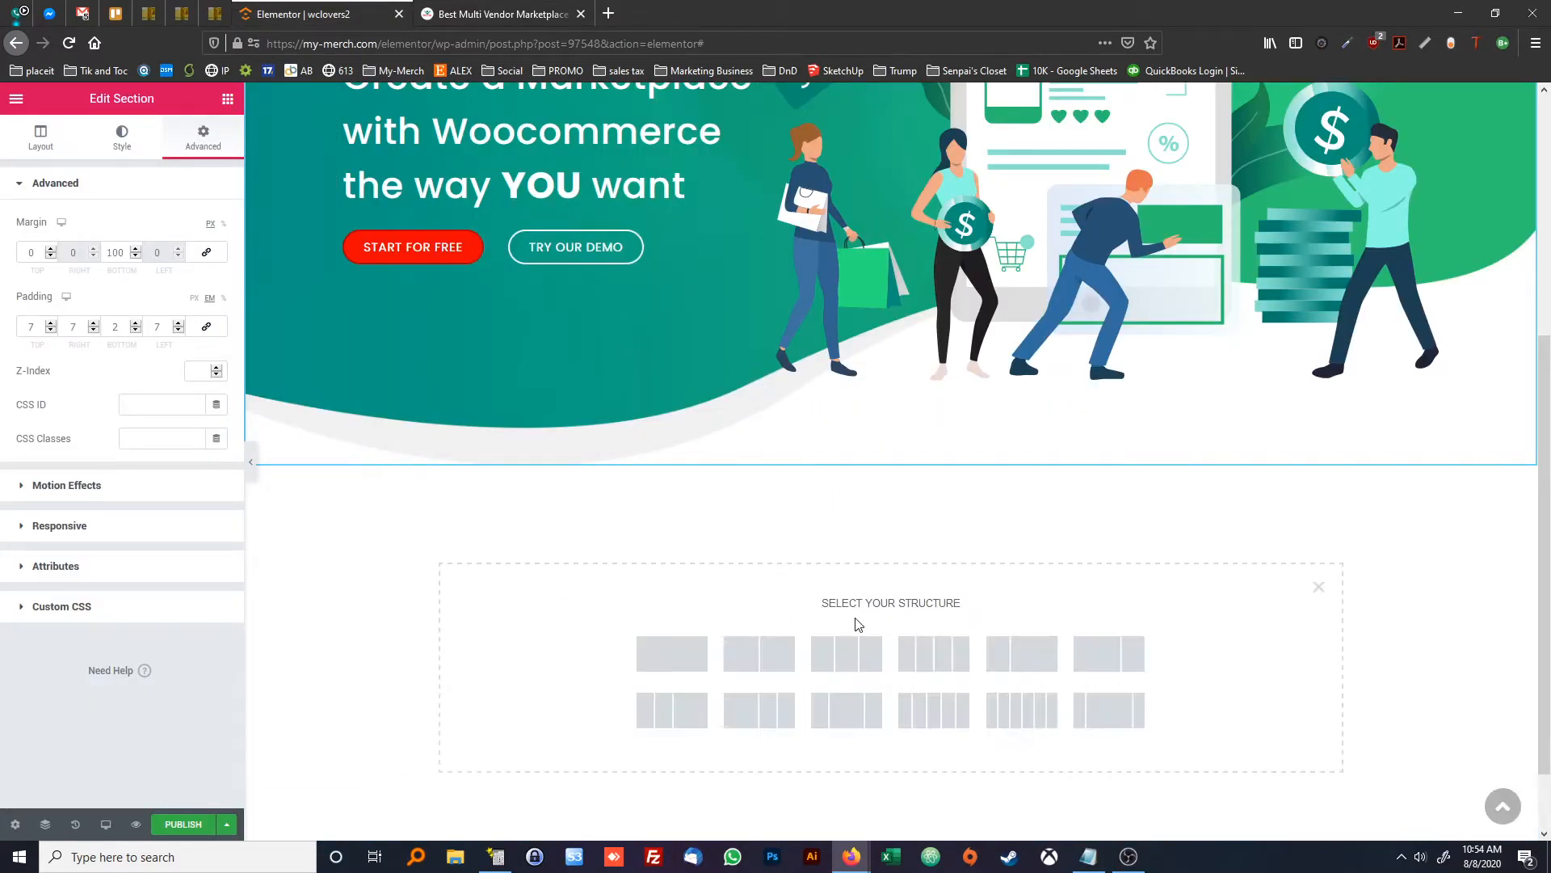
click(672, 653)
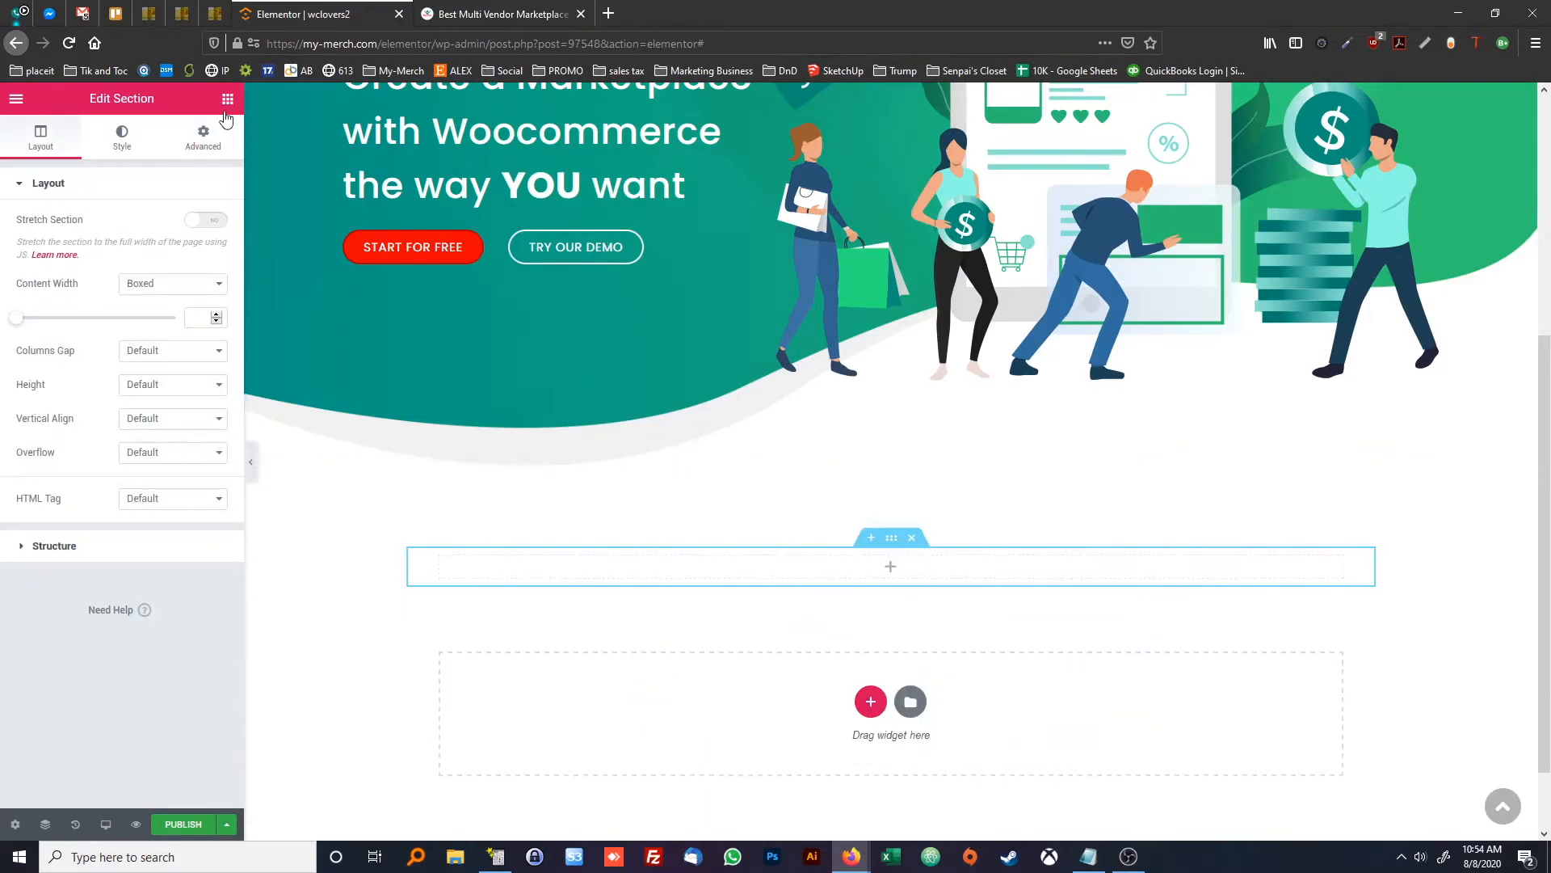
click(206, 219)
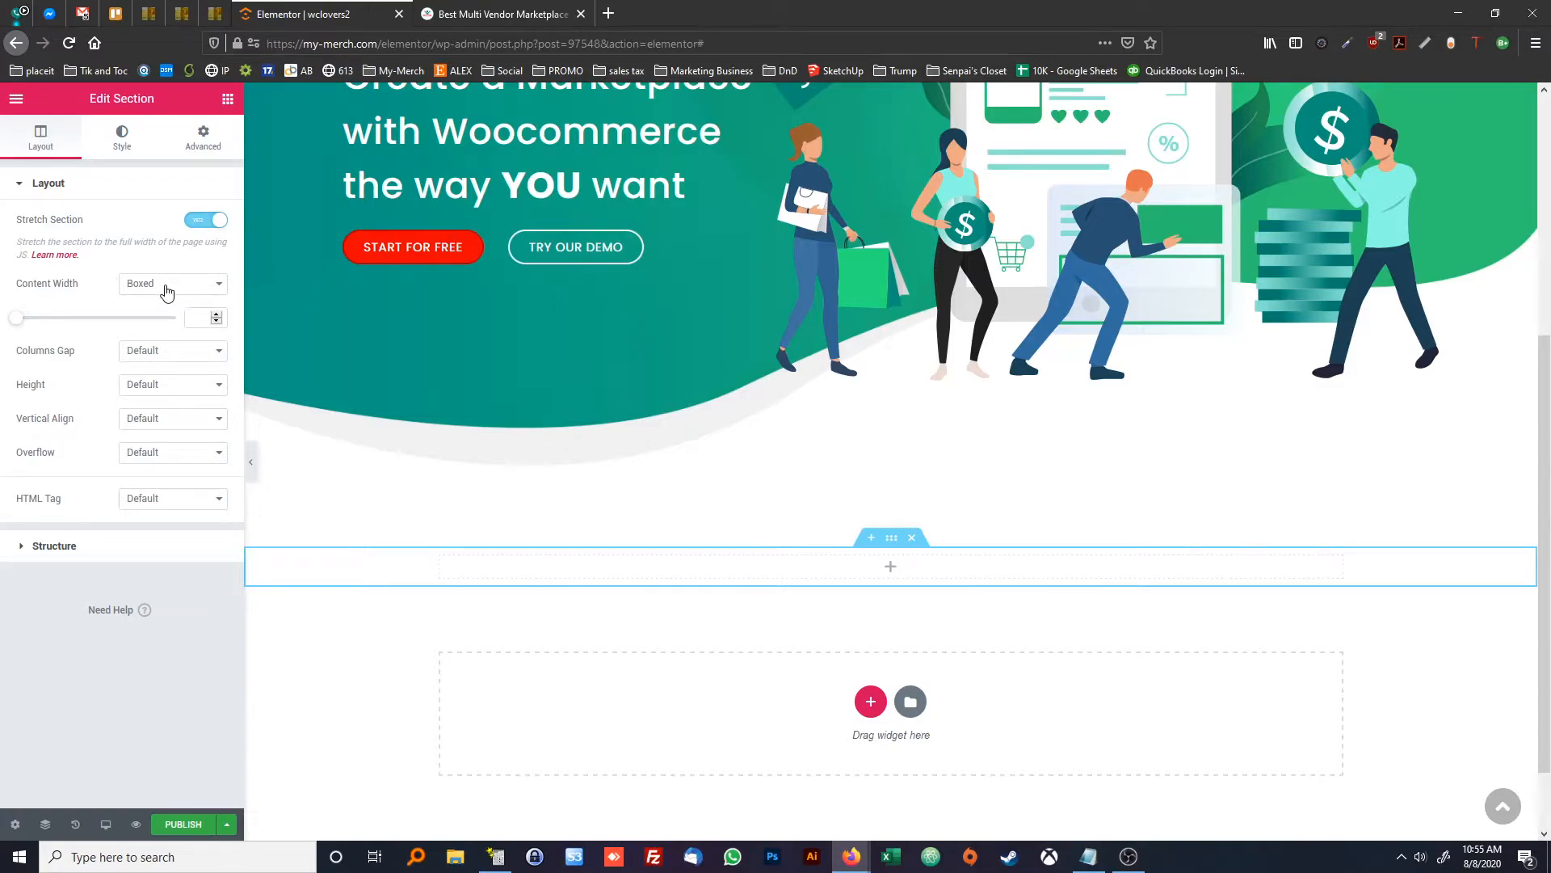
key(ctrl+Tab)
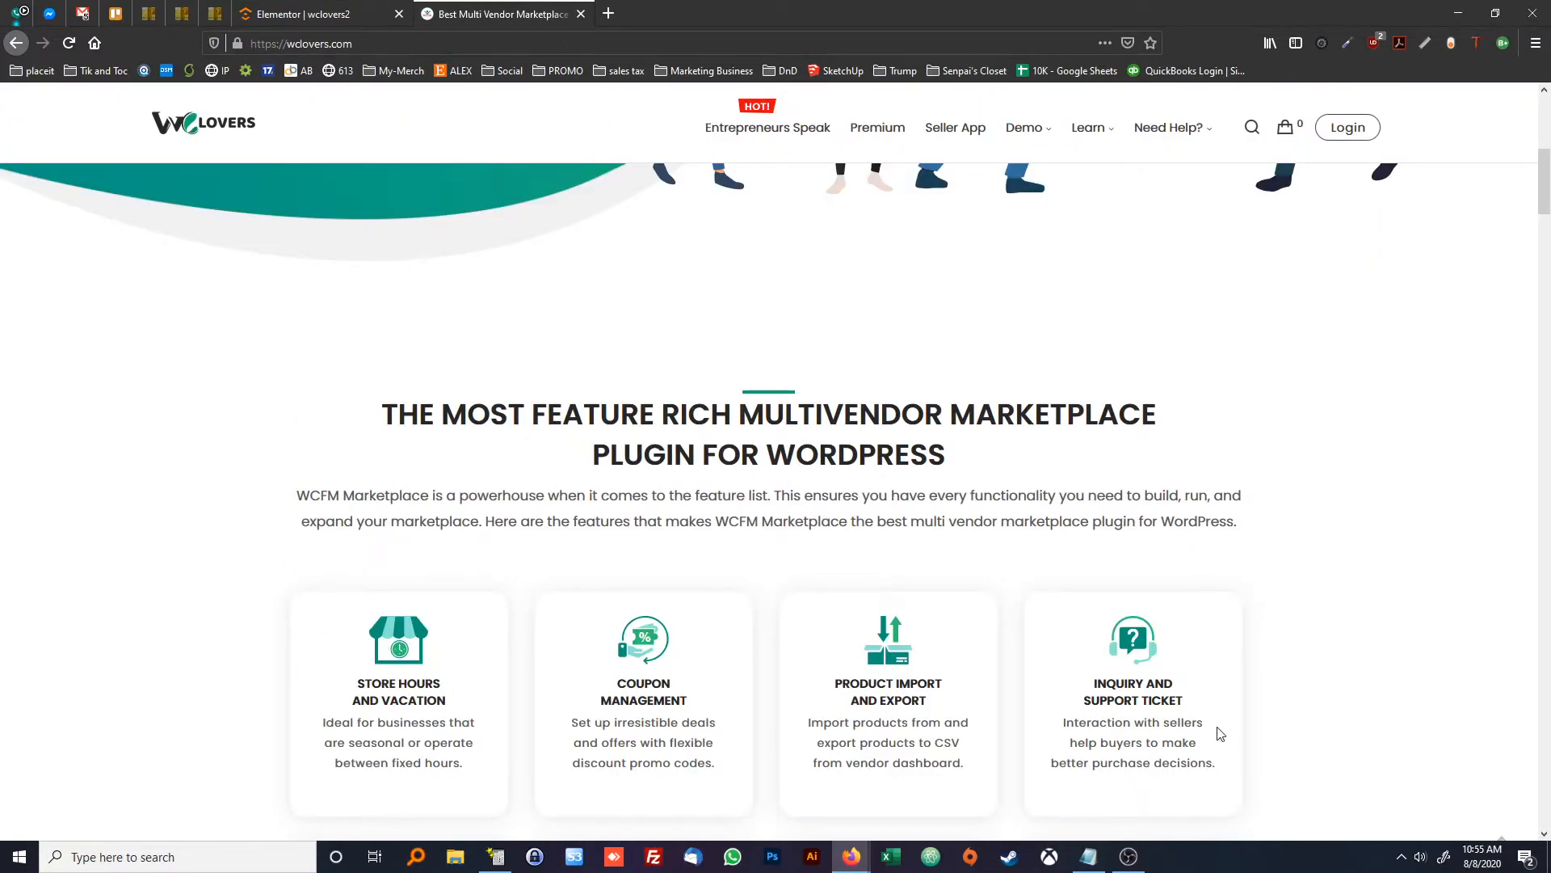
click(303, 13)
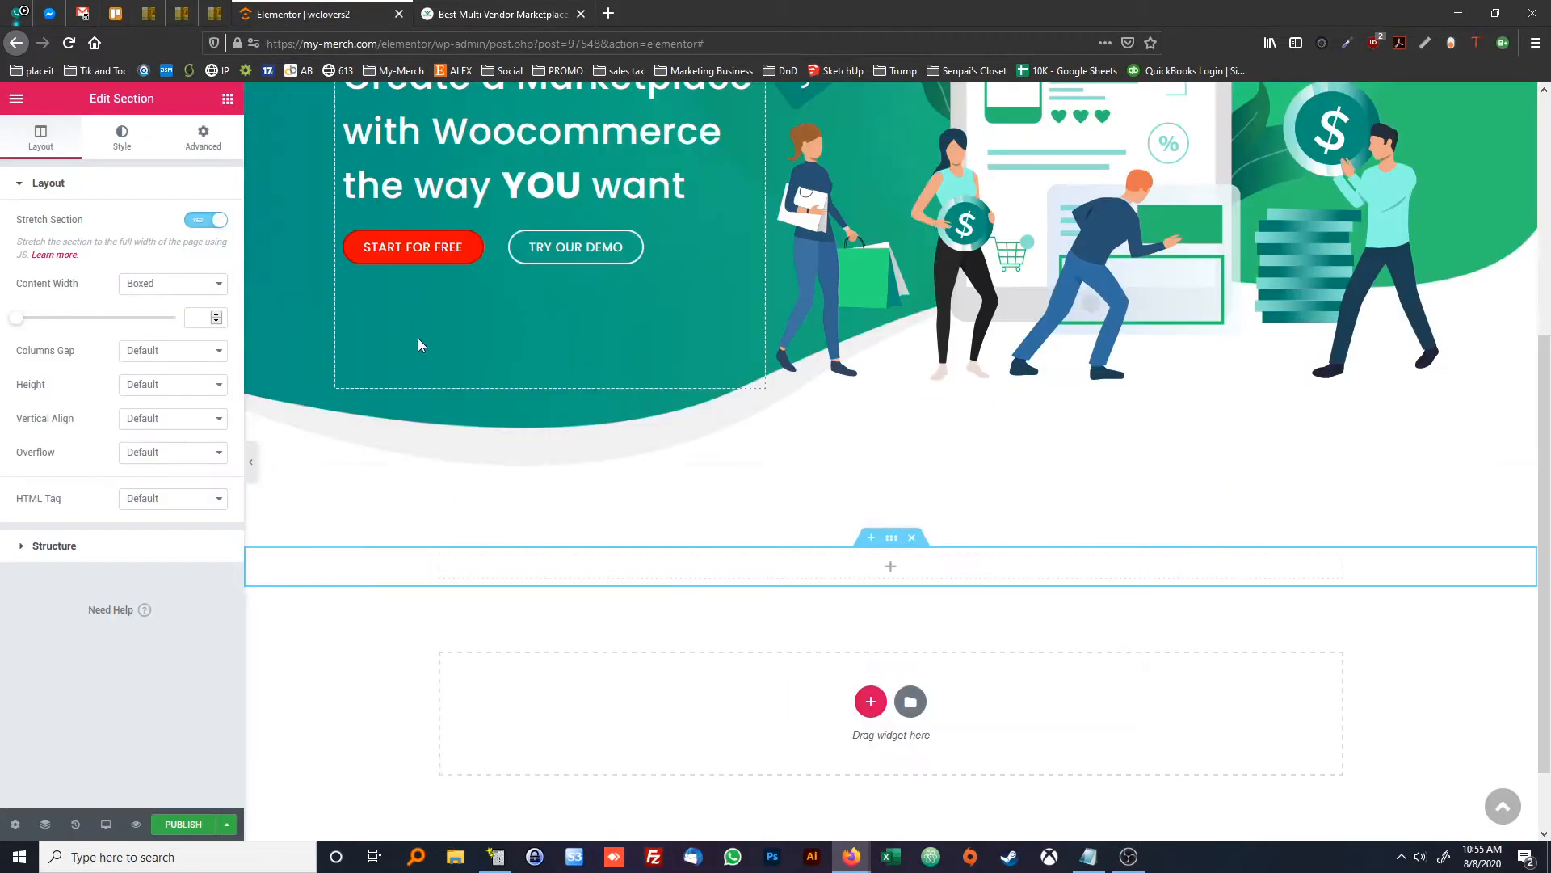
Place a Divider widget in the new section with a width of 5% and centre alignment
click(227, 99)
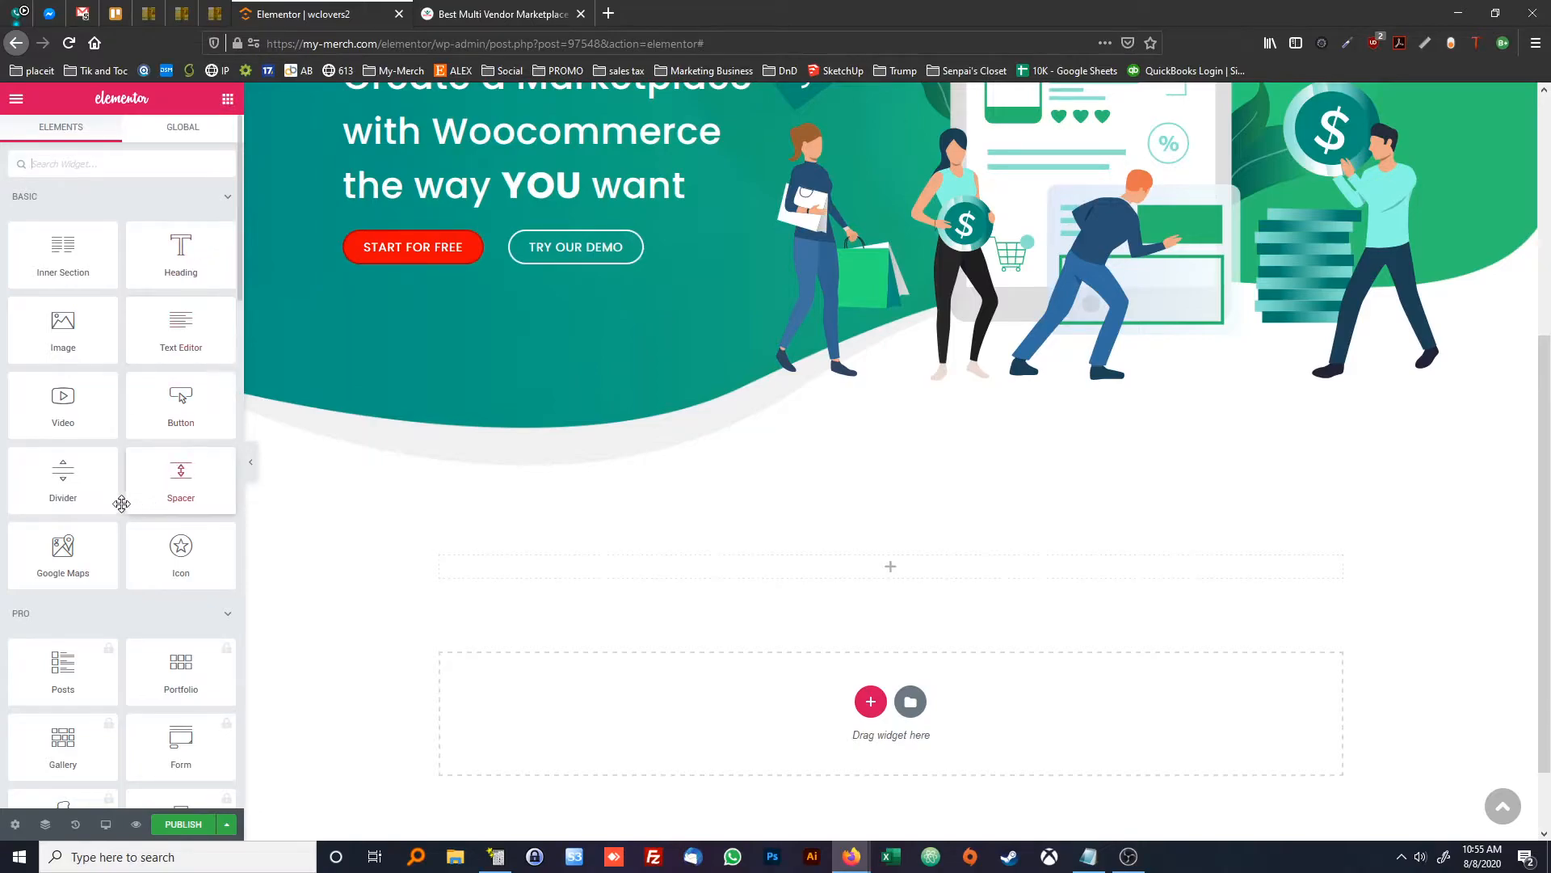
drag(63, 478, 891, 571)
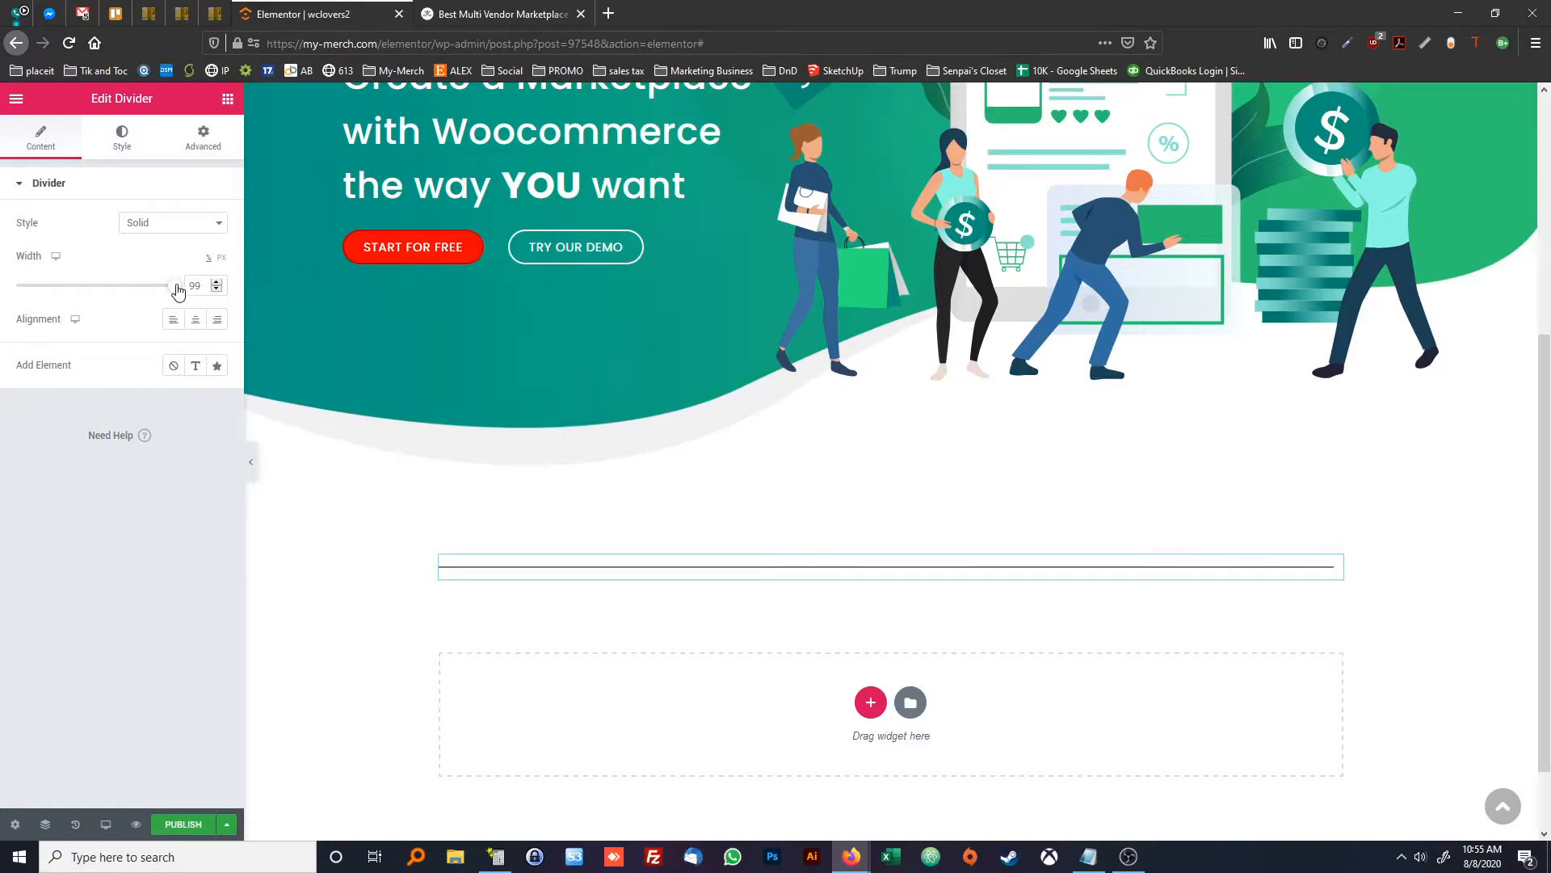
drag(168, 292, 27, 312)
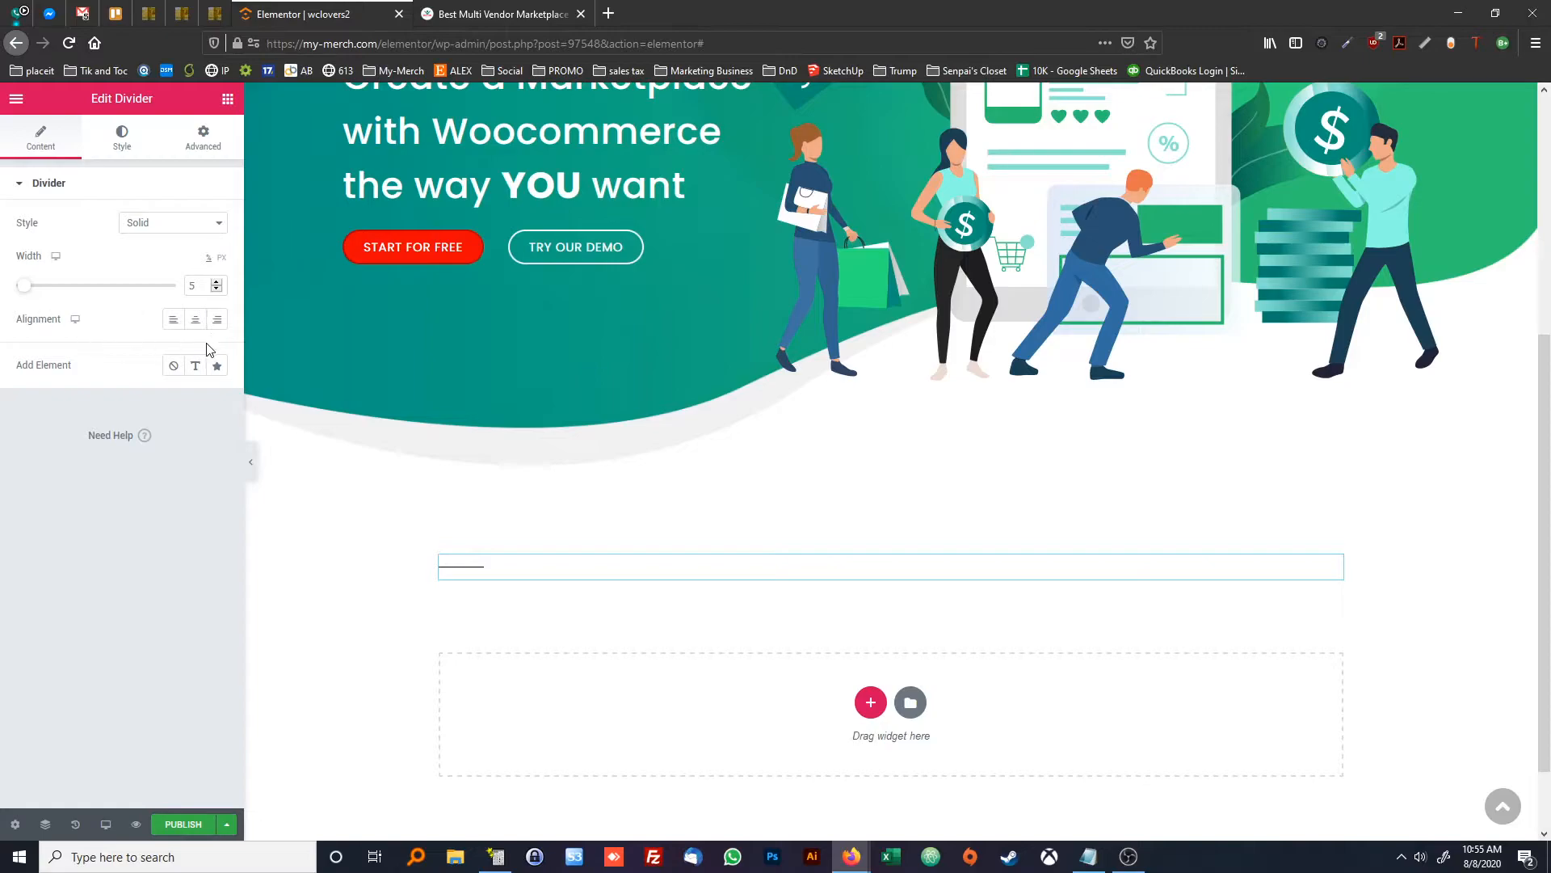
click(195, 322)
Look up the green code #13A76B in STYLES.txt in Notepad, then return to Elementor and open the divider's color for editing
click(124, 142)
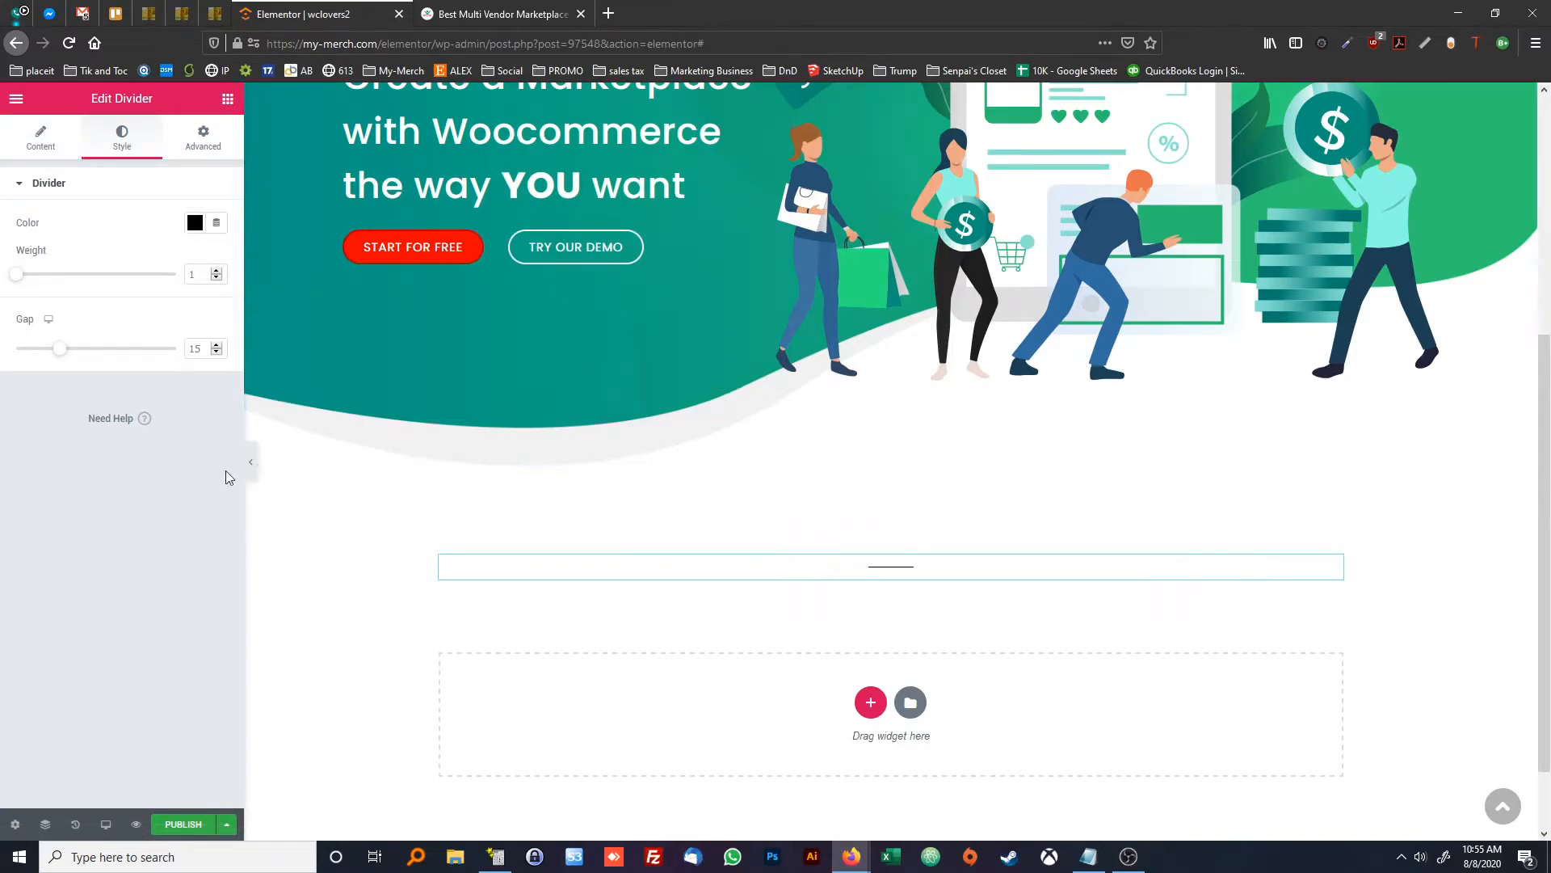
click(1088, 857)
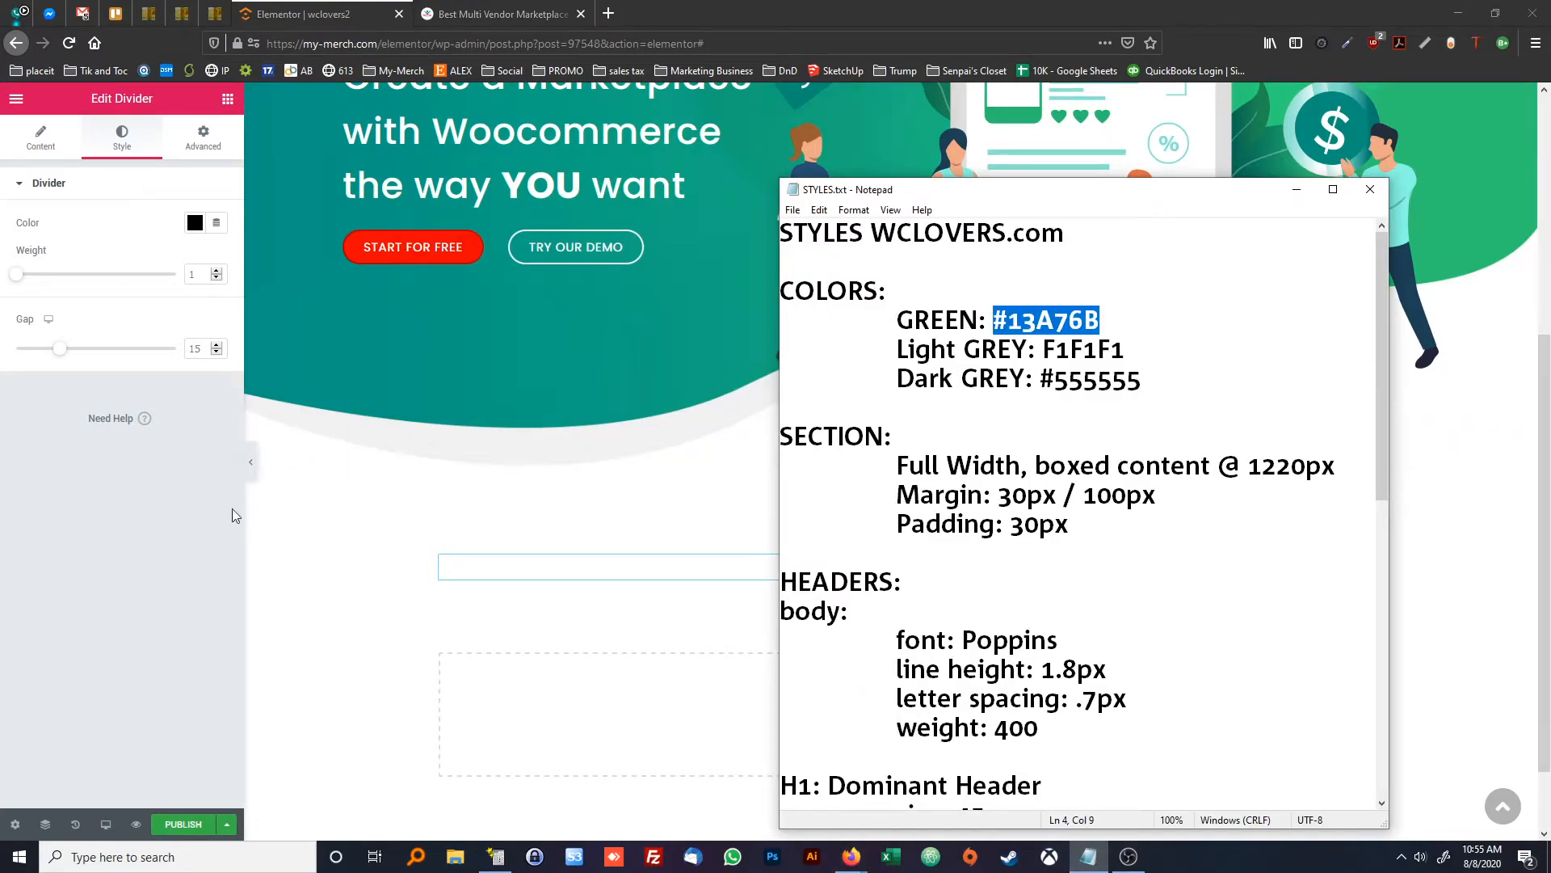
key(alt+Tab)
click(194, 223)
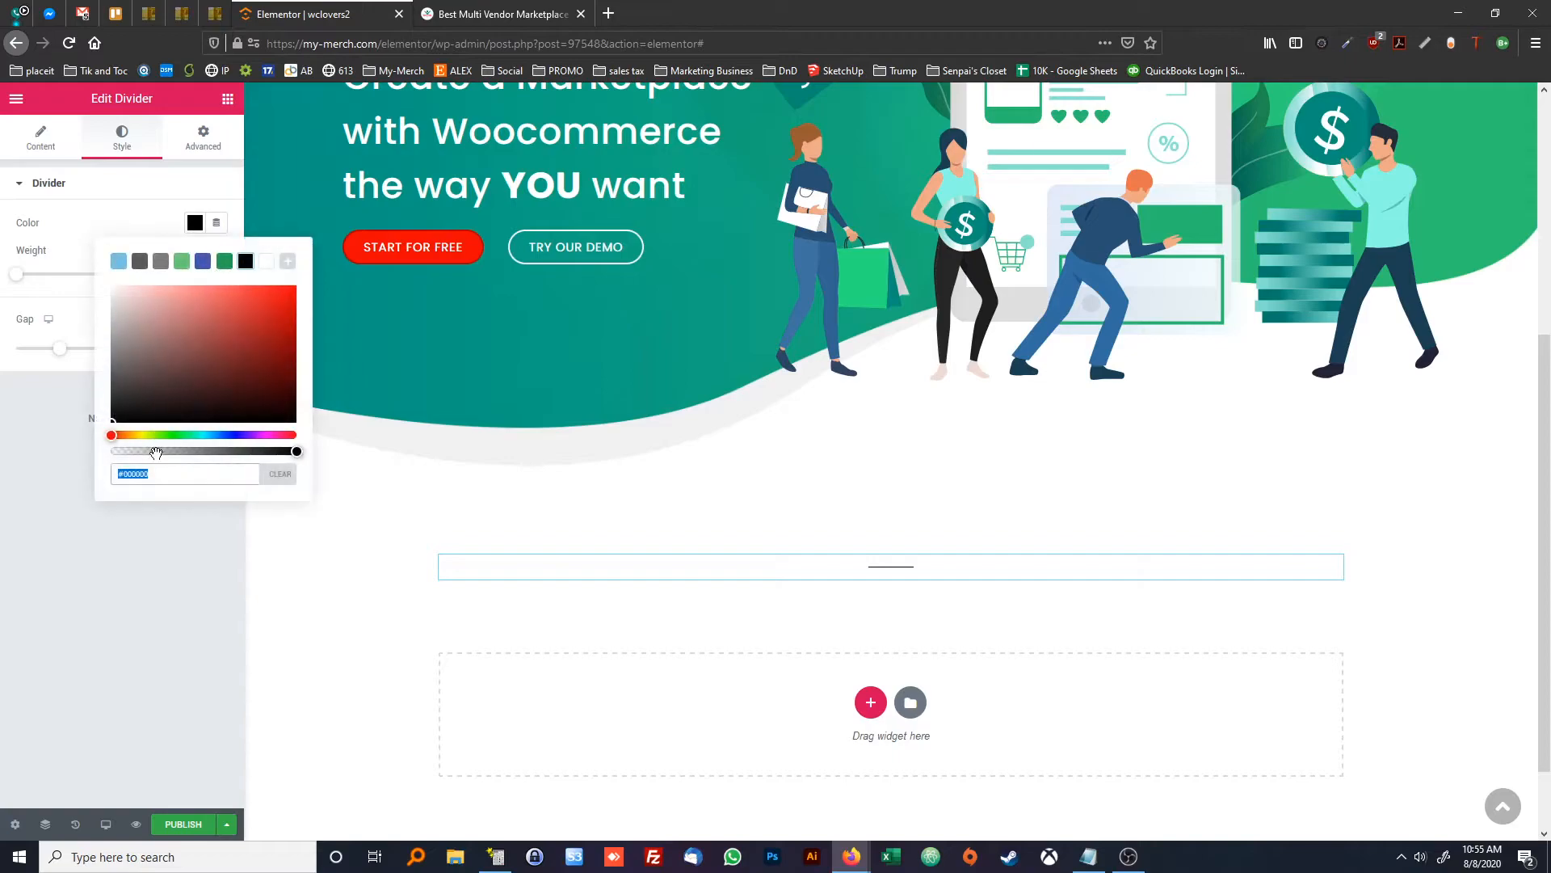
Set the divider's color to green with the hex code #13A76B
click(167, 474)
text(#13A76B)
click(173, 589)
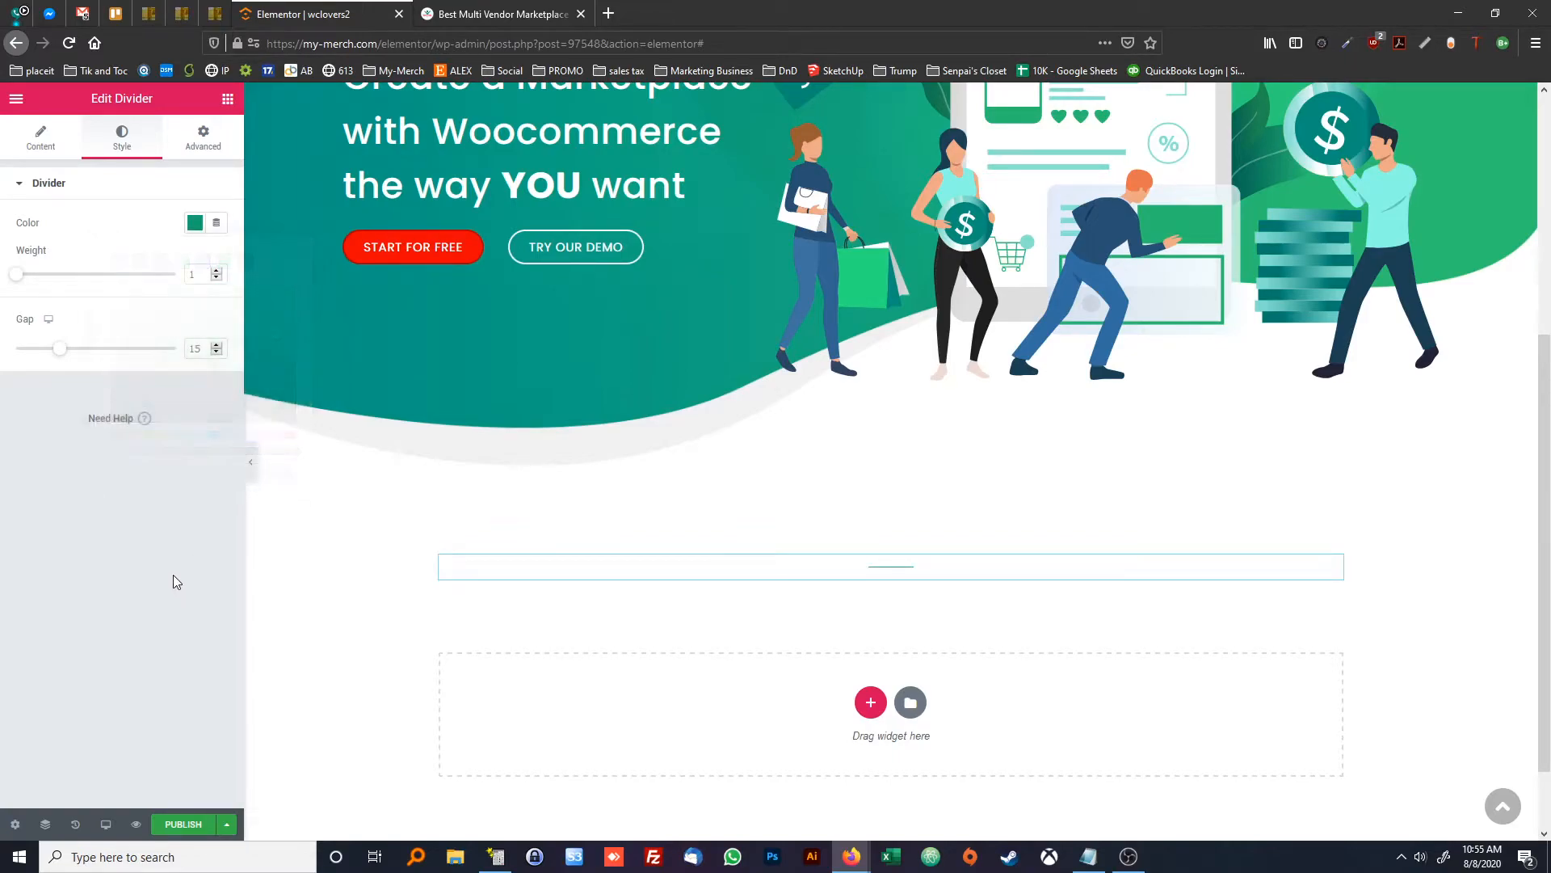
Try a divider weight of 5 and compare its thickness with the line on the reference page
click(216, 272)
click(215, 273)
click(216, 272)
click(216, 272)
click(215, 273)
click(216, 272)
click(216, 272)
click(216, 273)
click(216, 272)
click(216, 272)
click(216, 272)
click(216, 273)
click(215, 272)
click(216, 272)
click(216, 272)
click(216, 272)
click(216, 272)
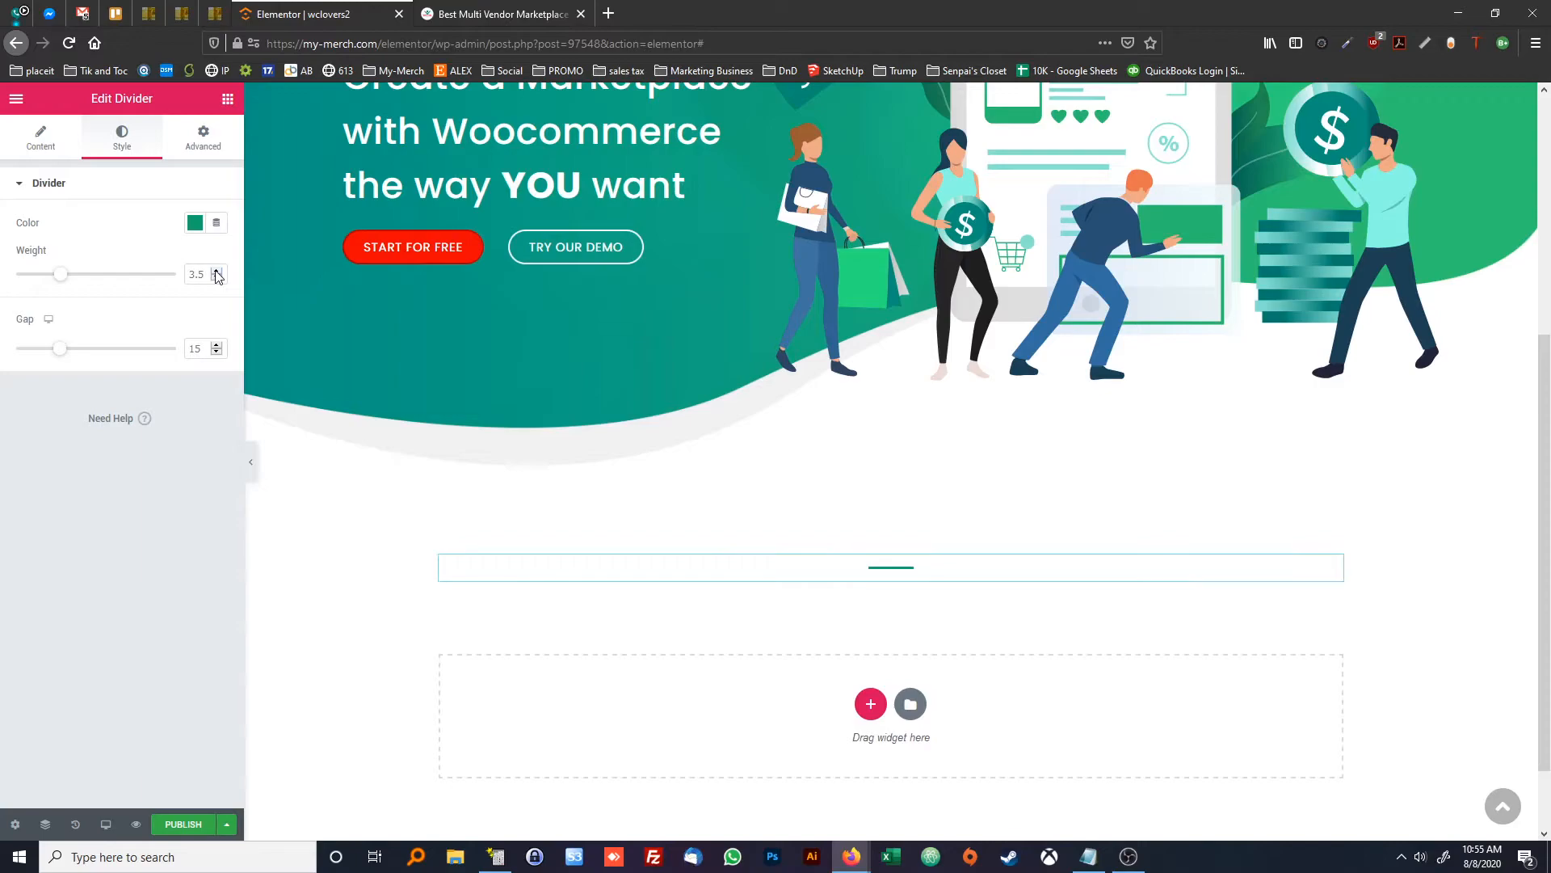
drag(208, 274, 111, 279)
text(5)
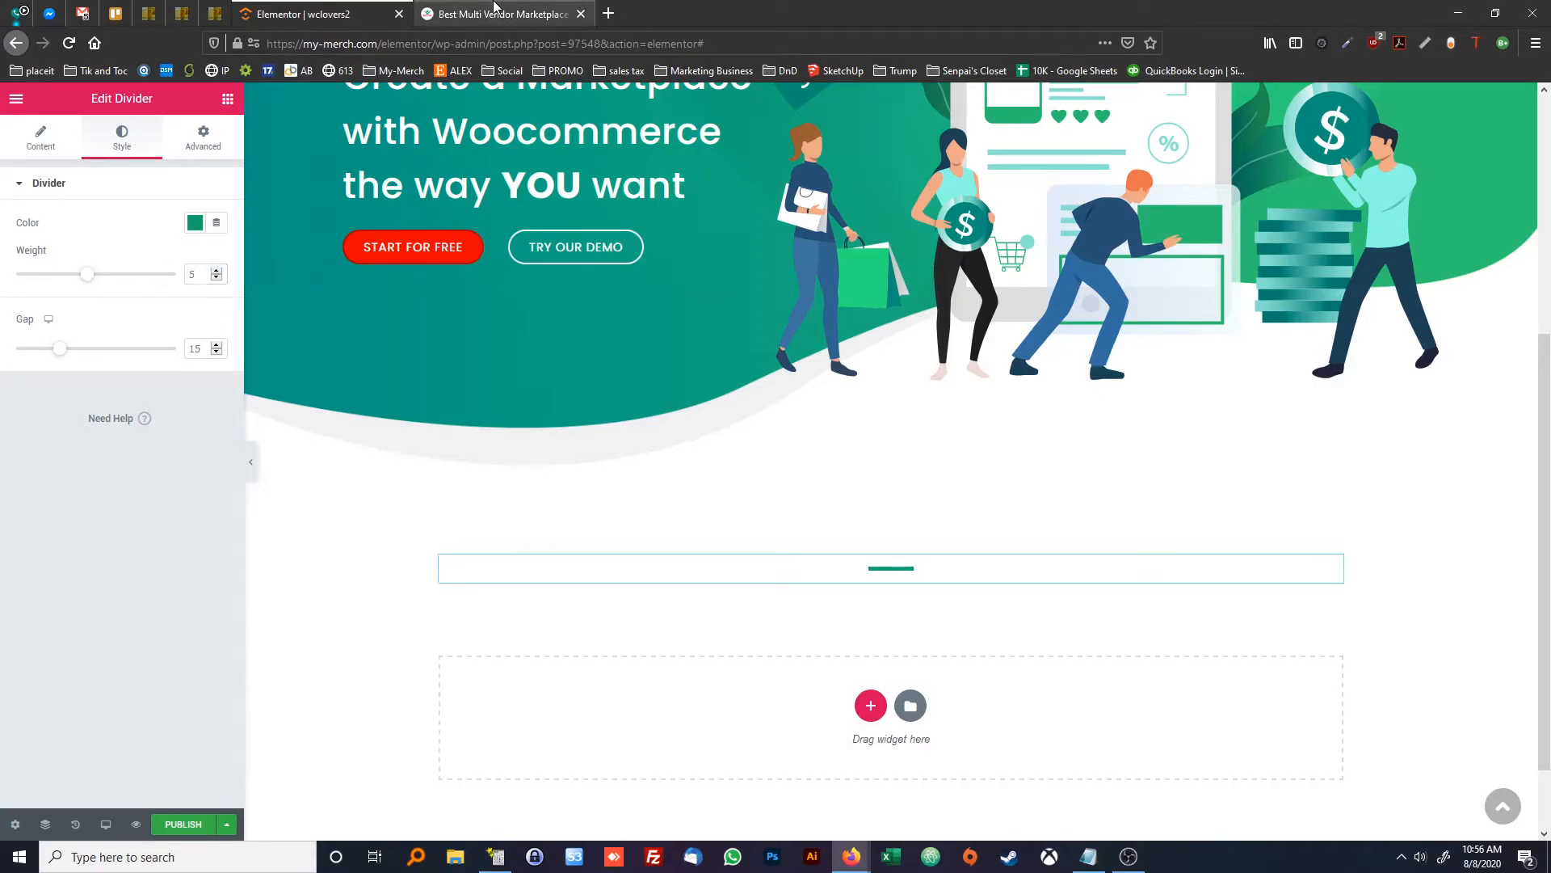
click(443, 7)
click(380, 8)
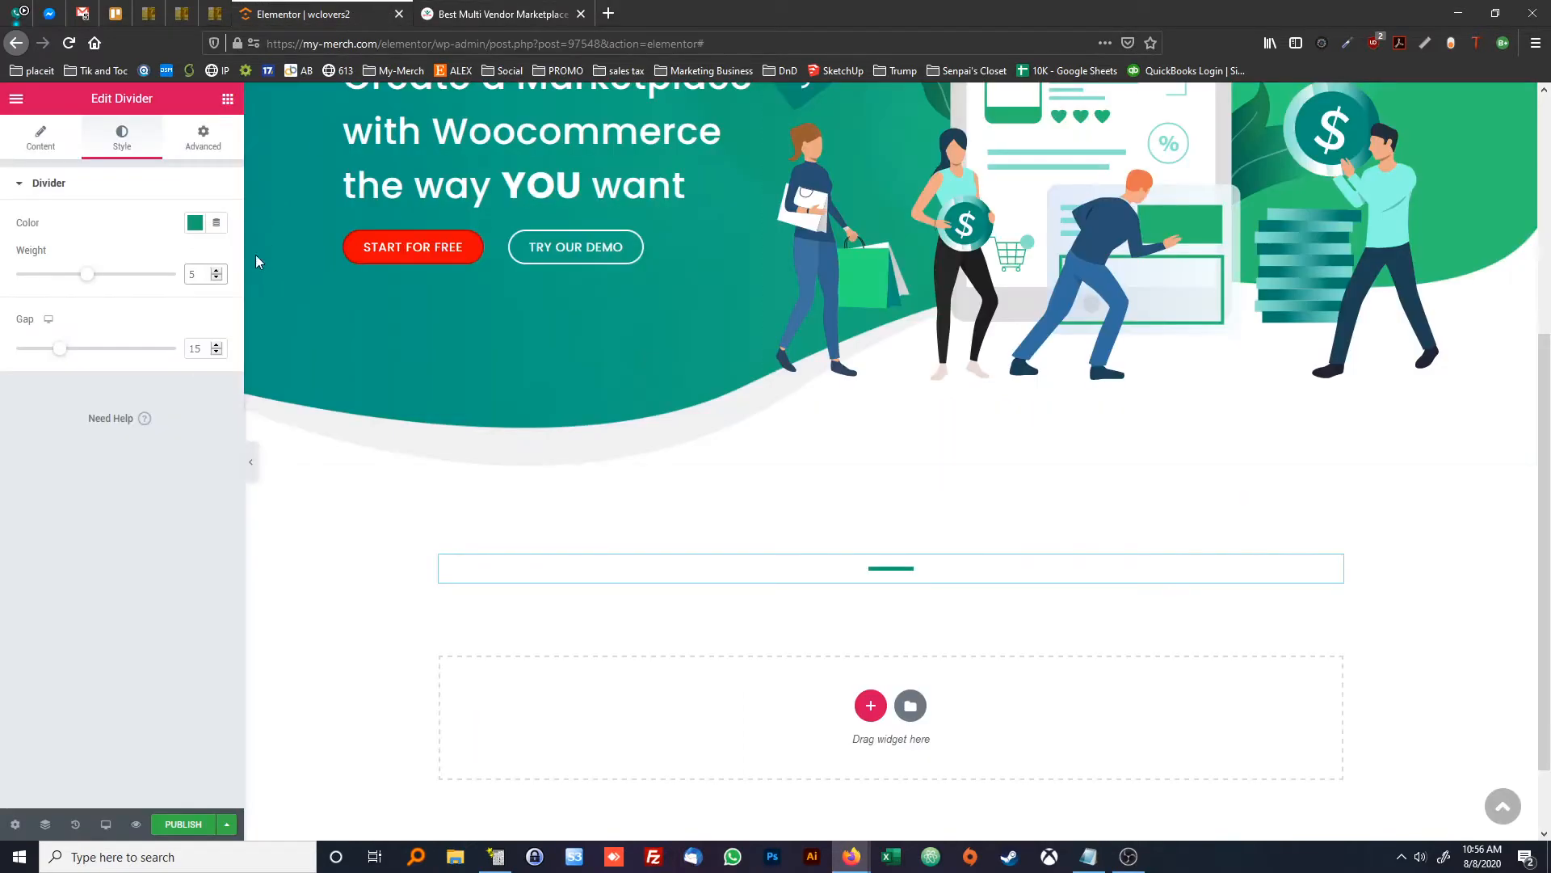
Set the divider's weight to 4
click(216, 277)
drag(204, 274, 119, 236)
text(4)
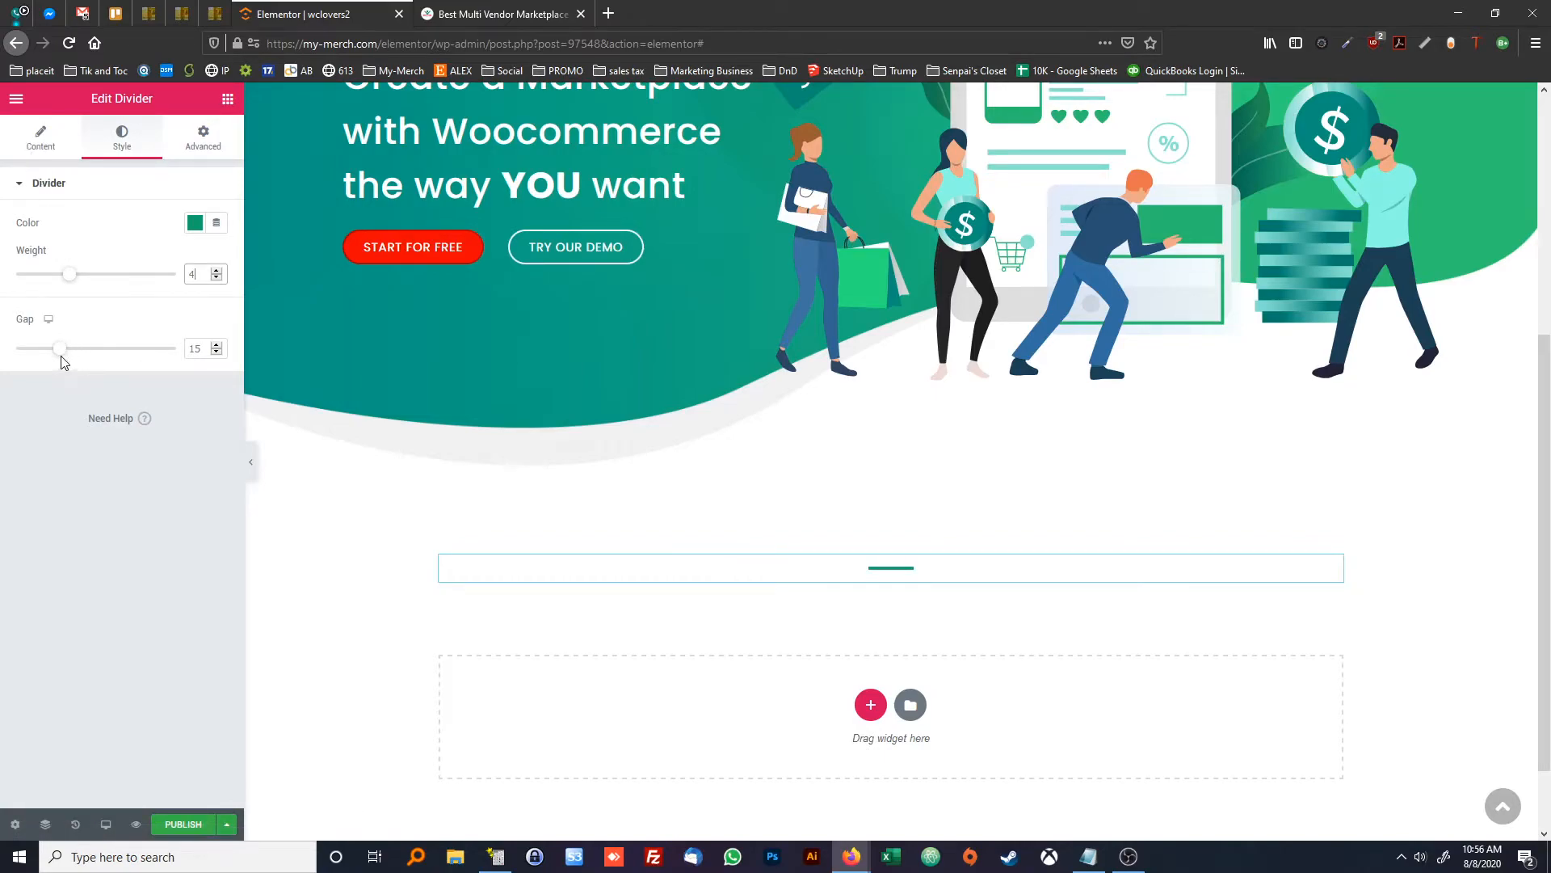
Check the reference page, reduce the divider's gap to 2 and set its width to 6%
mouse_move(61, 350)
mouse_down()
mouse_move(127, 358)
mouse_move(27, 361)
mouse_move(61, 355)
mouse_up()
click(507, 9)
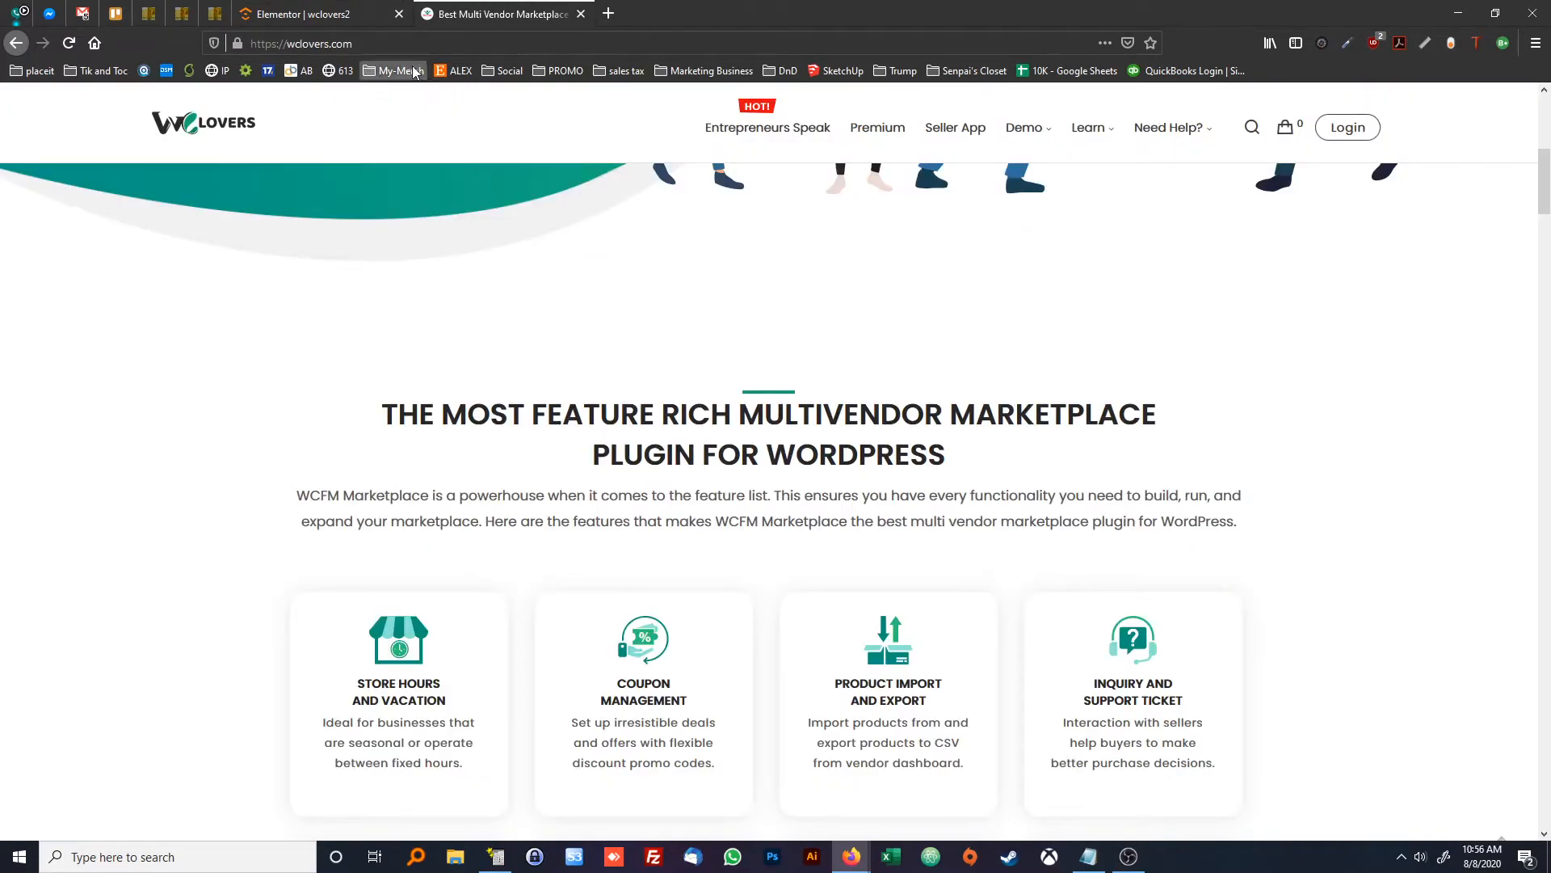
click(323, 14)
drag(59, 350, 16, 348)
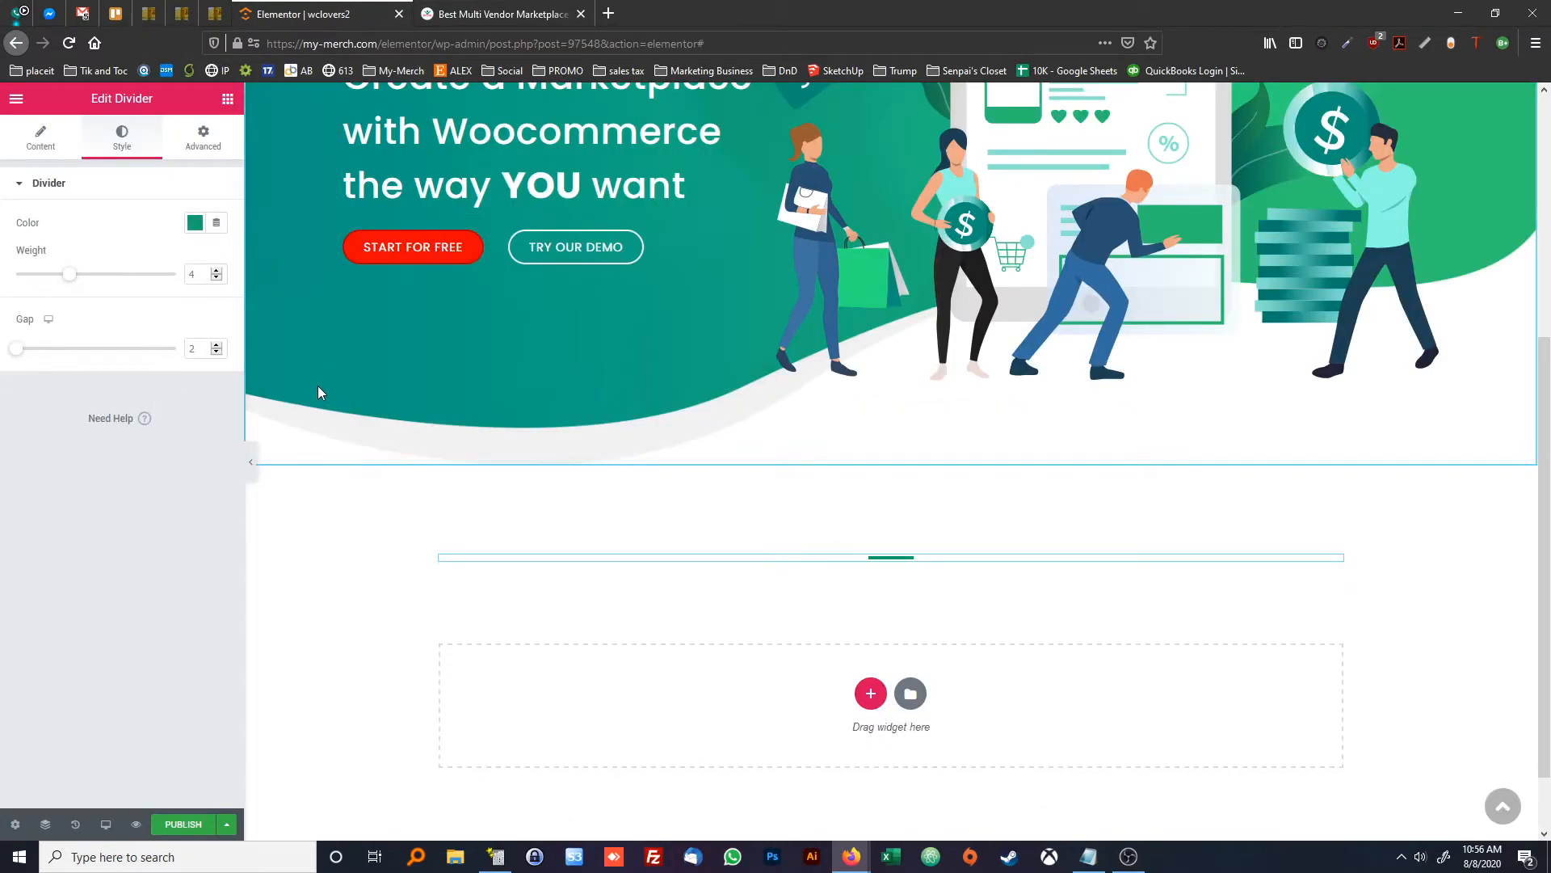
click(52, 144)
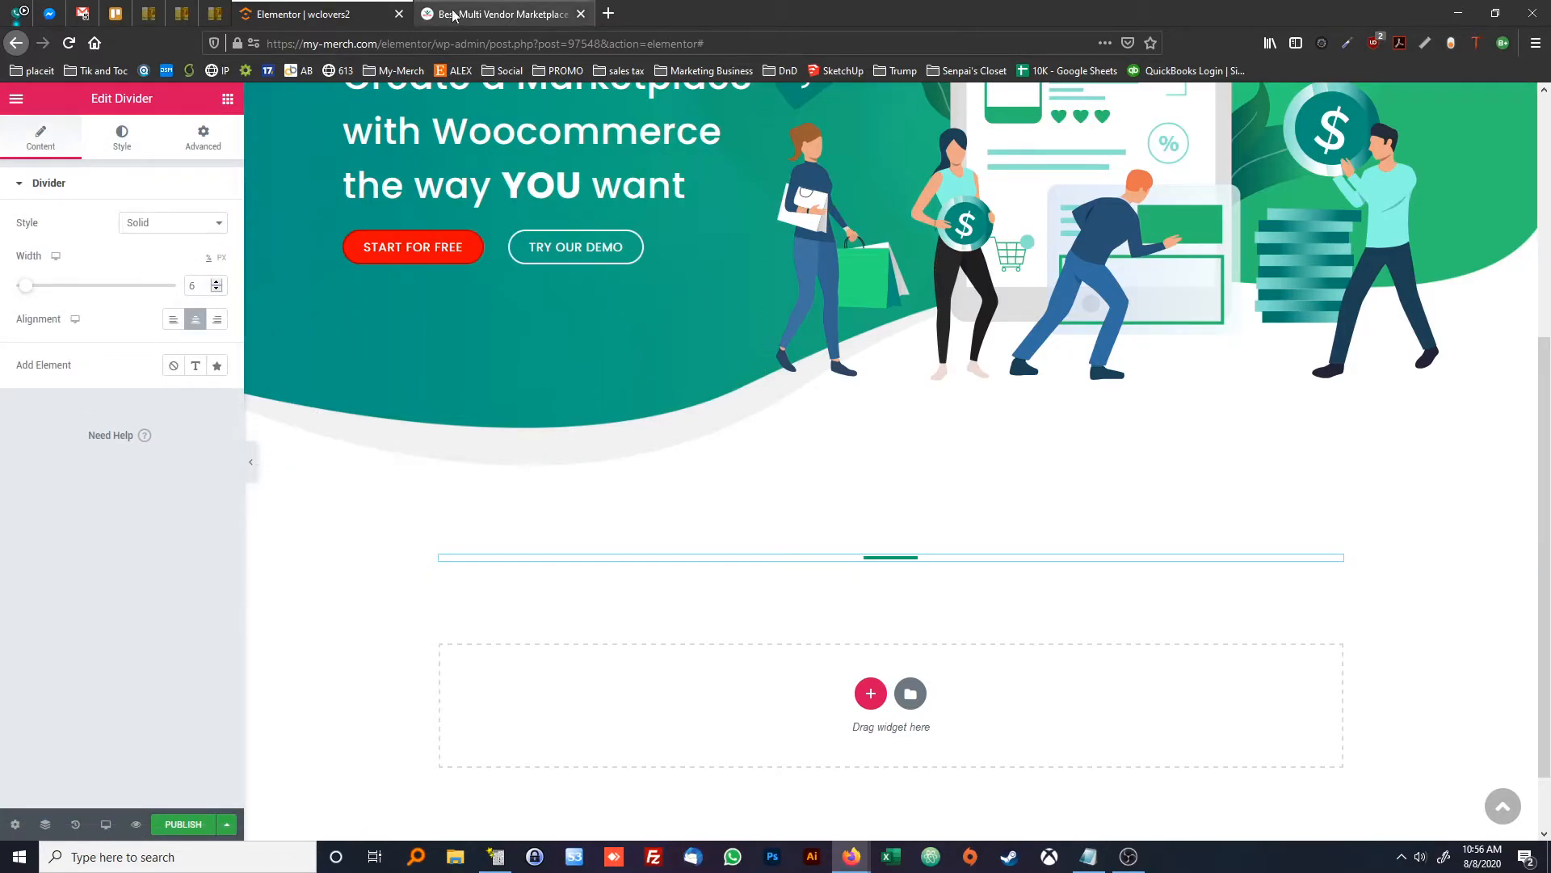
Copy the heading text about the most feature rich multivendor marketplace plugin from the wclovers.com page
click(483, 22)
drag(683, 427, 804, 450)
click(707, 384)
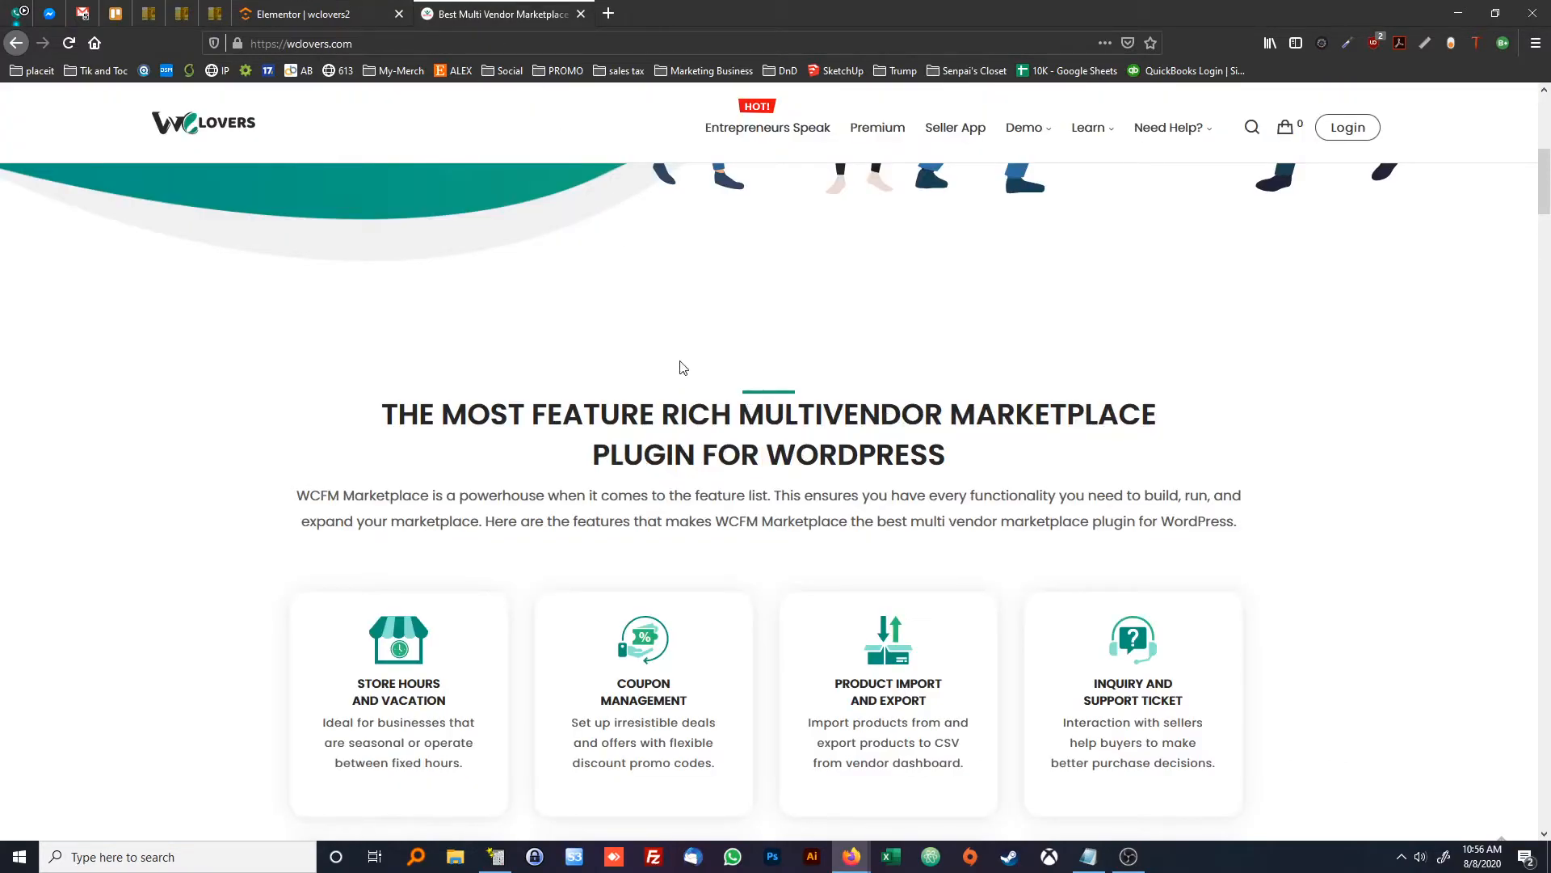
triple_click(705, 415)
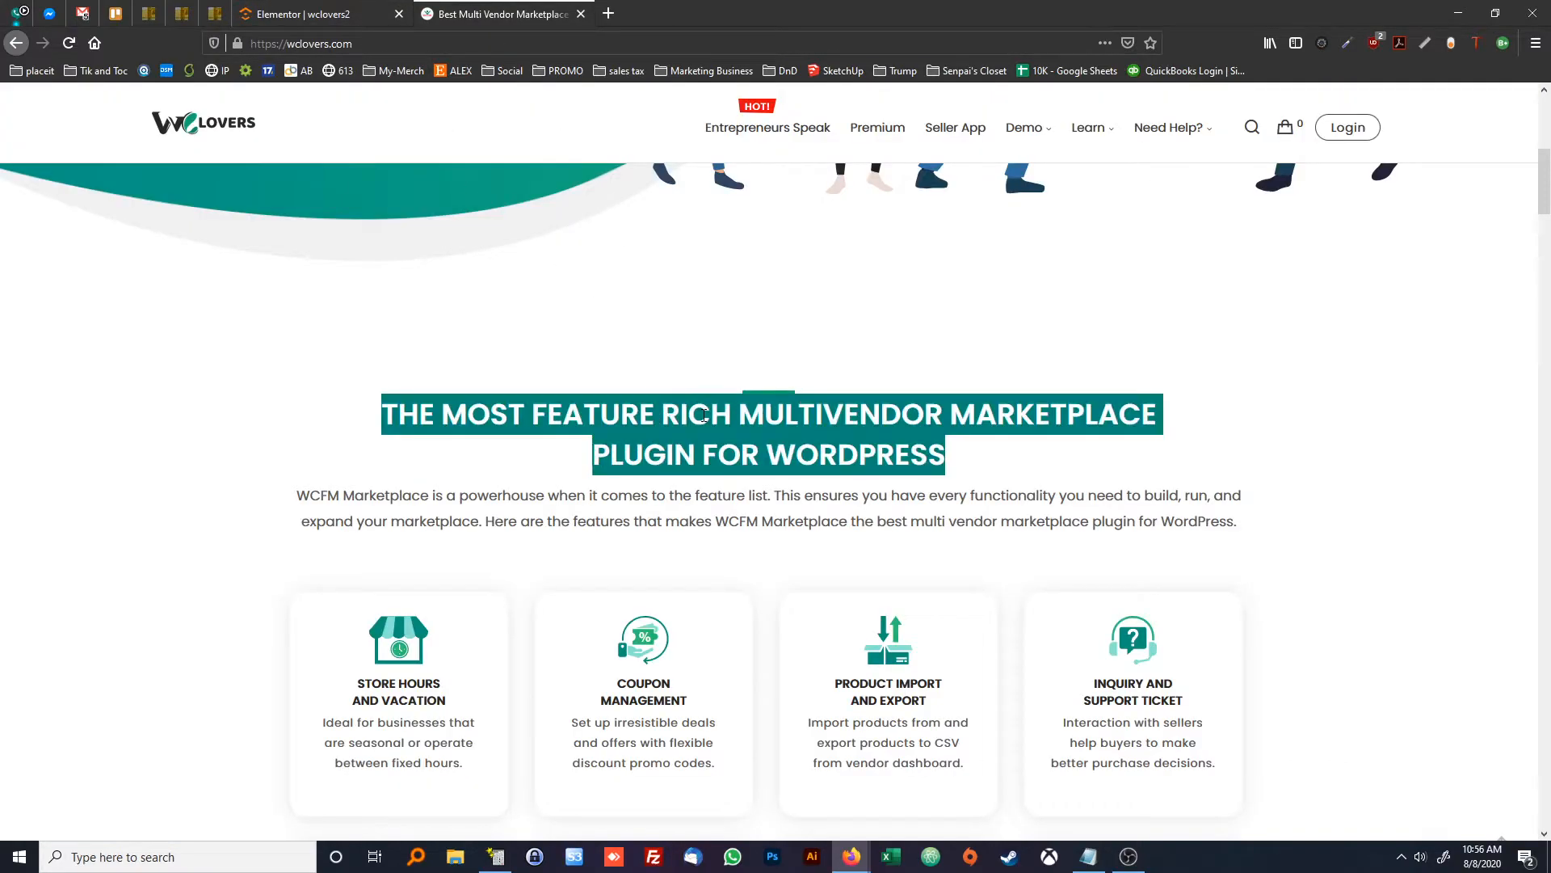
Return to the Elementor page and add a Heading widget directly below the divider
click(303, 14)
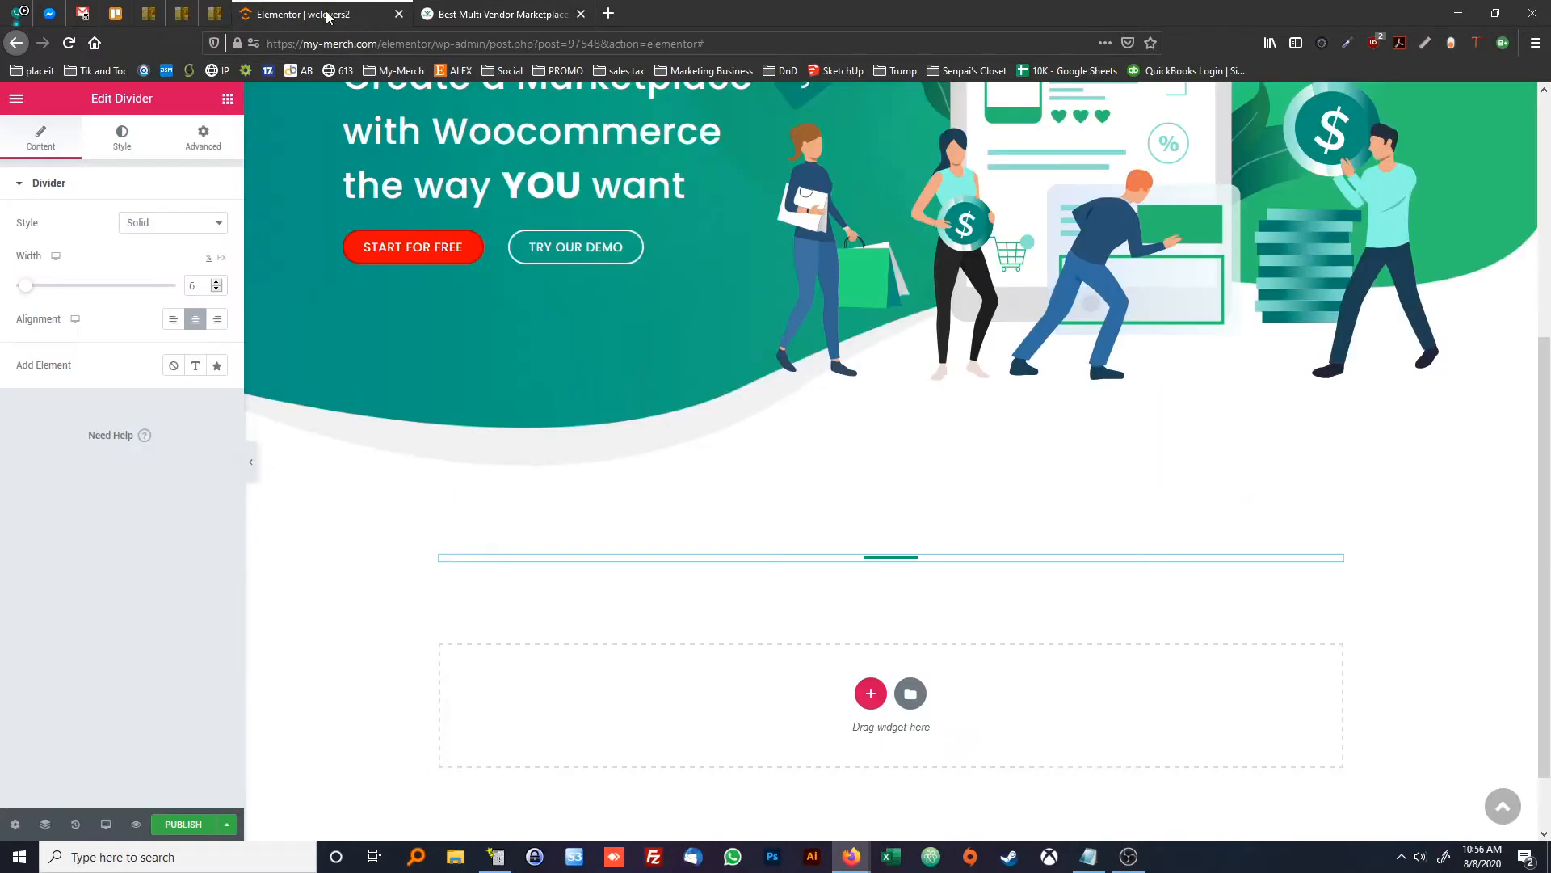
click(227, 100)
drag(202, 247, 907, 563)
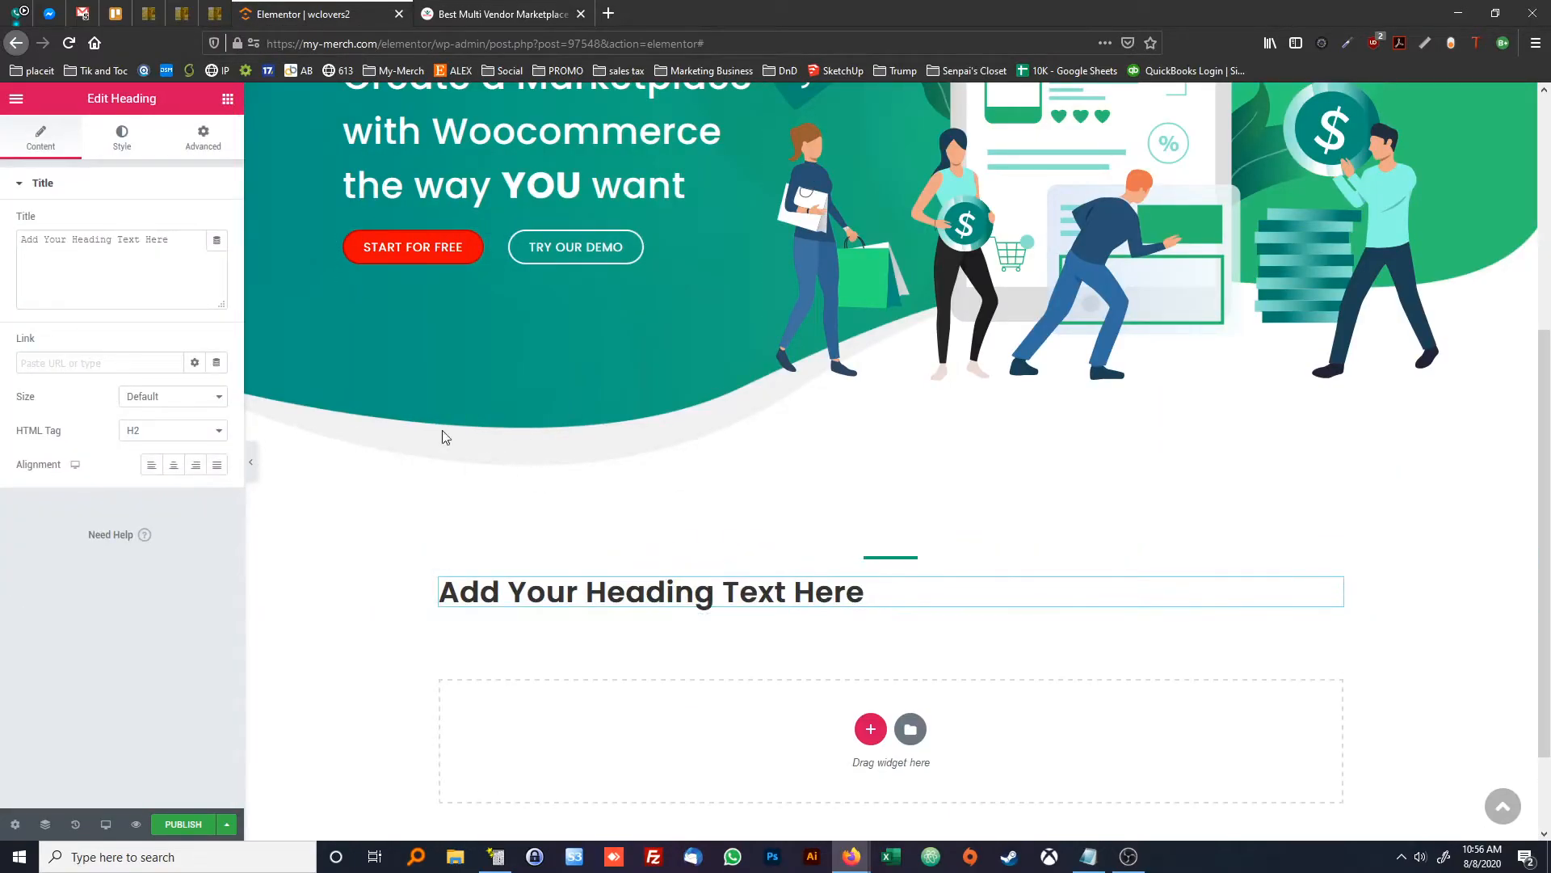
Set the heading's title to "The most feature rich multivendor marketplace plugin for WordPress" and center it
drag(185, 252, 3, 247)
text(The most feature rich multivendor marketplace plugin for WordPress)
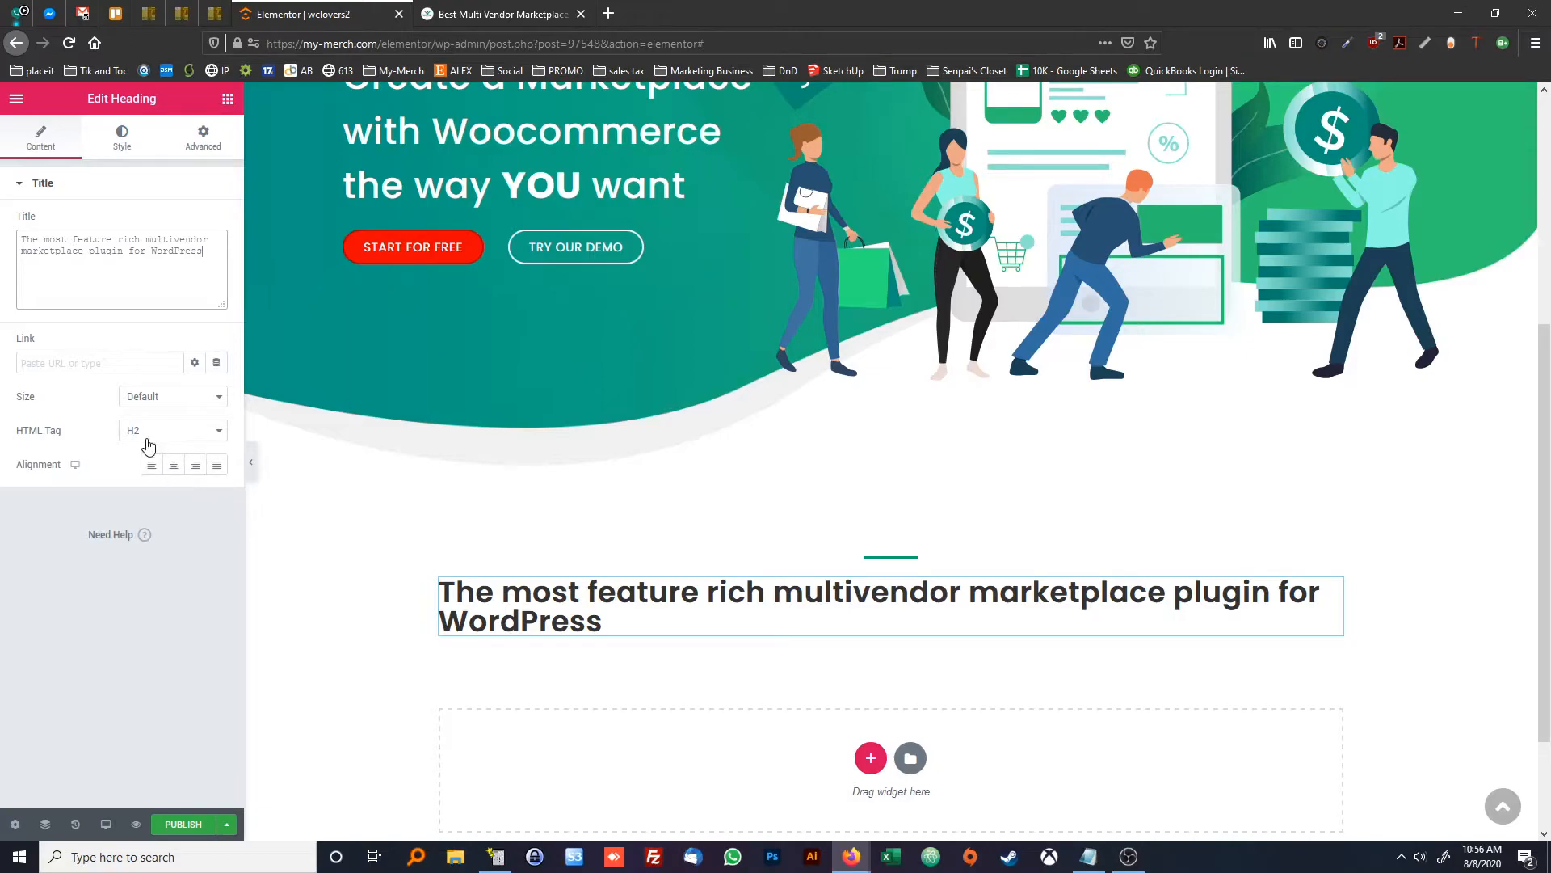
click(171, 473)
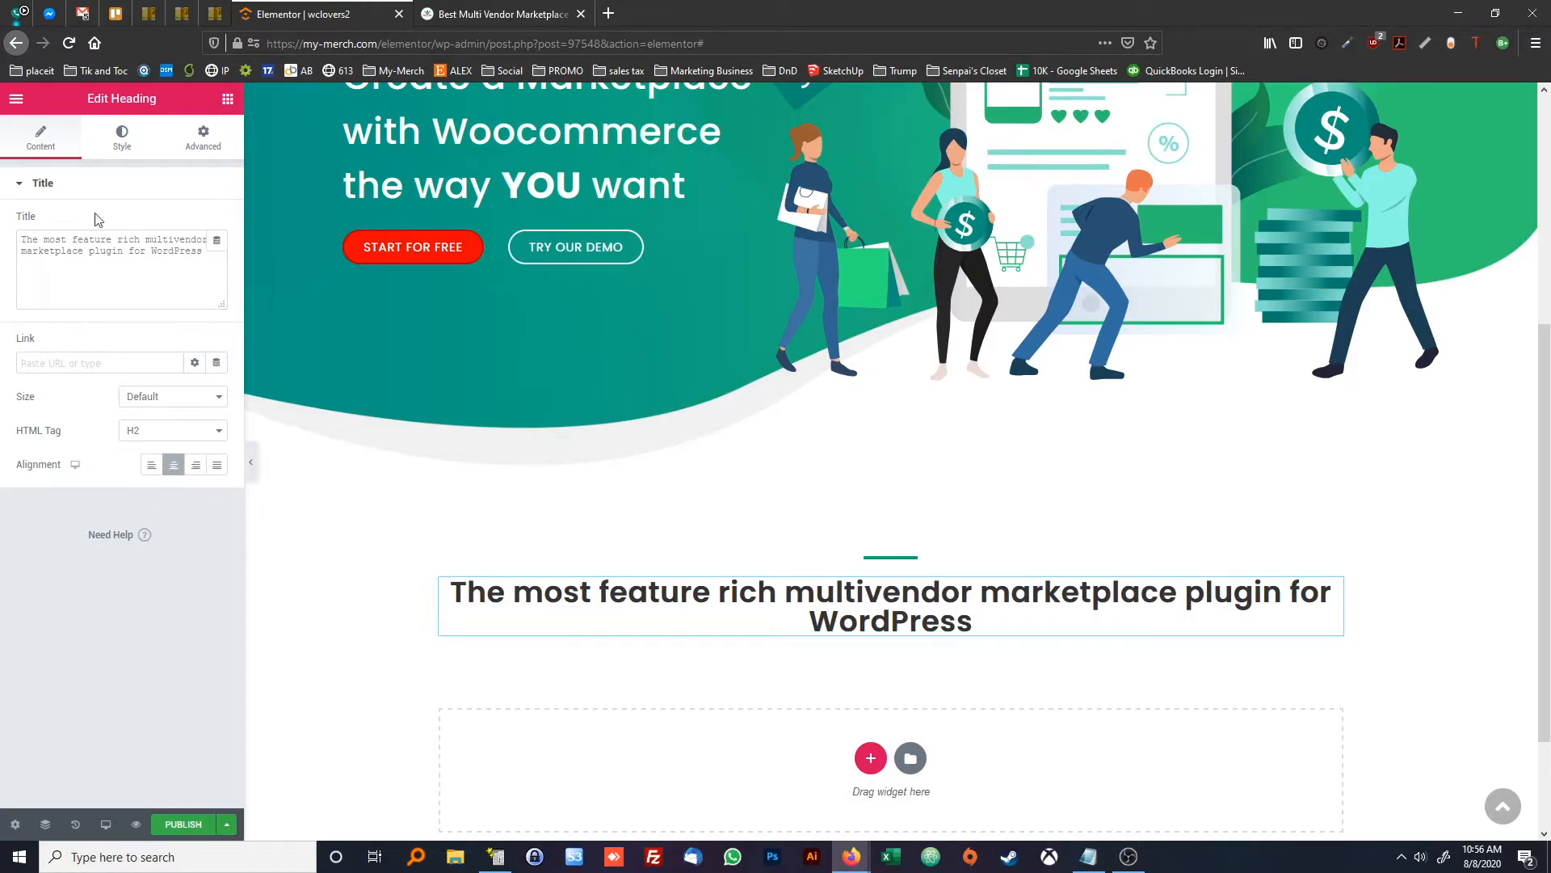
Set the heading's typography to the Poppins font family at a size of 36 px
click(121, 139)
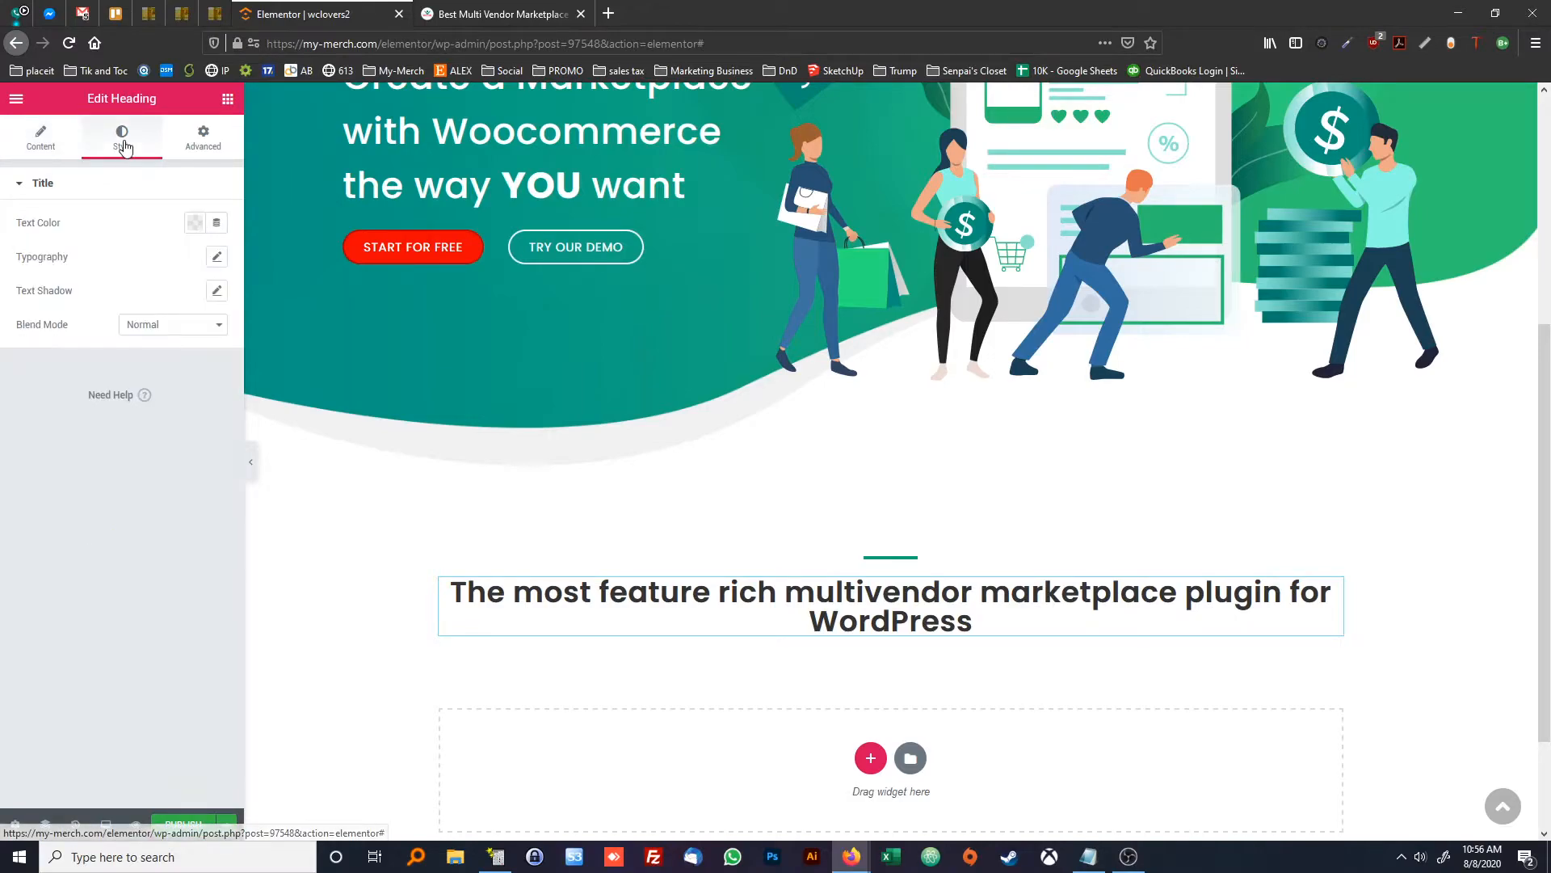
click(217, 259)
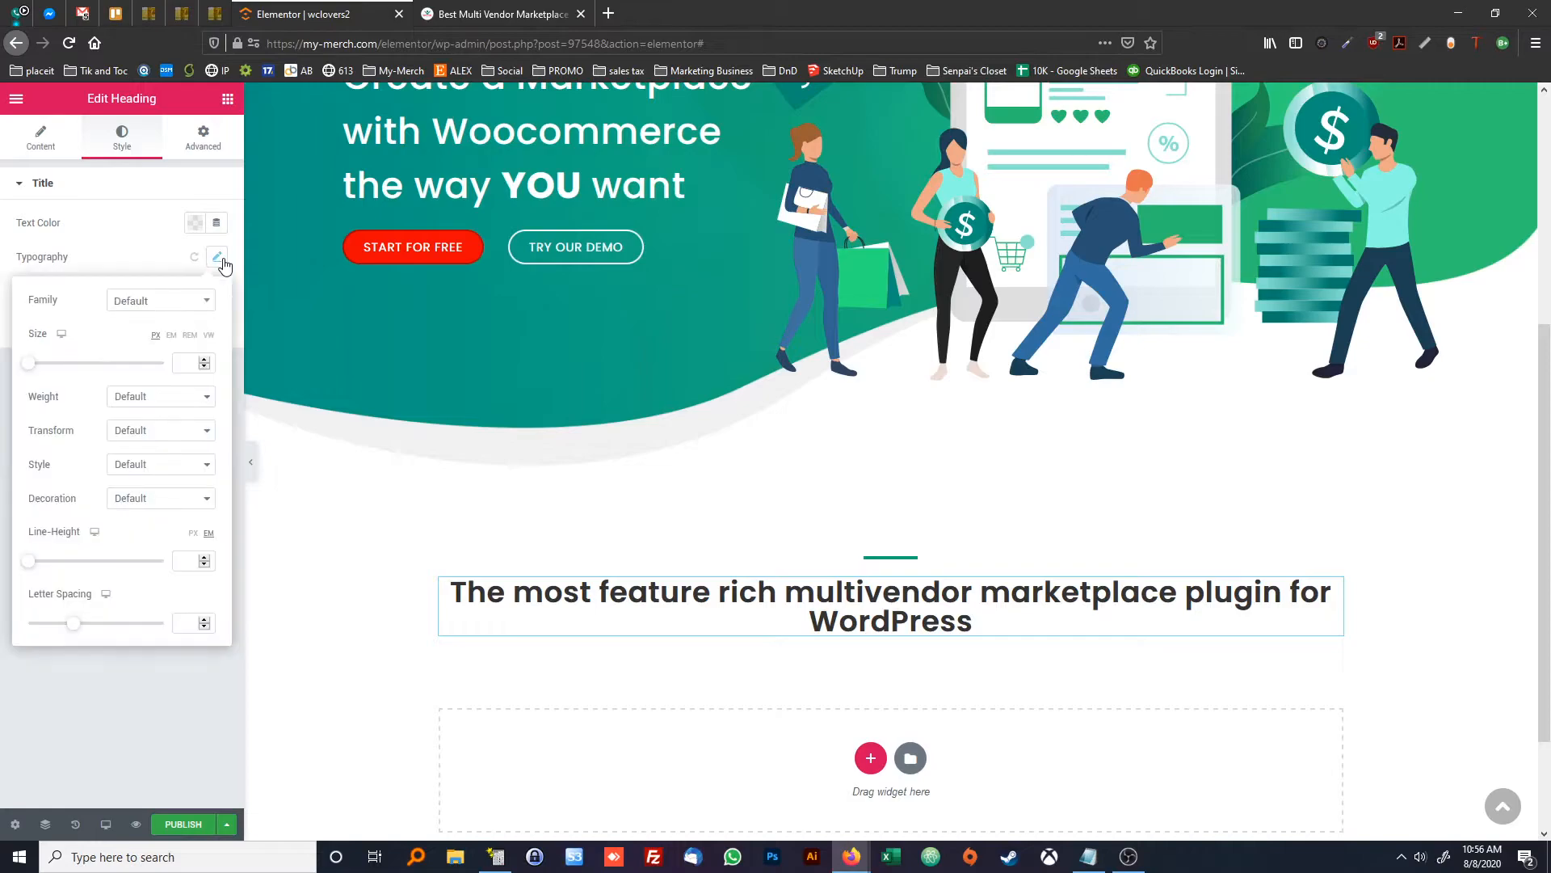
click(199, 307)
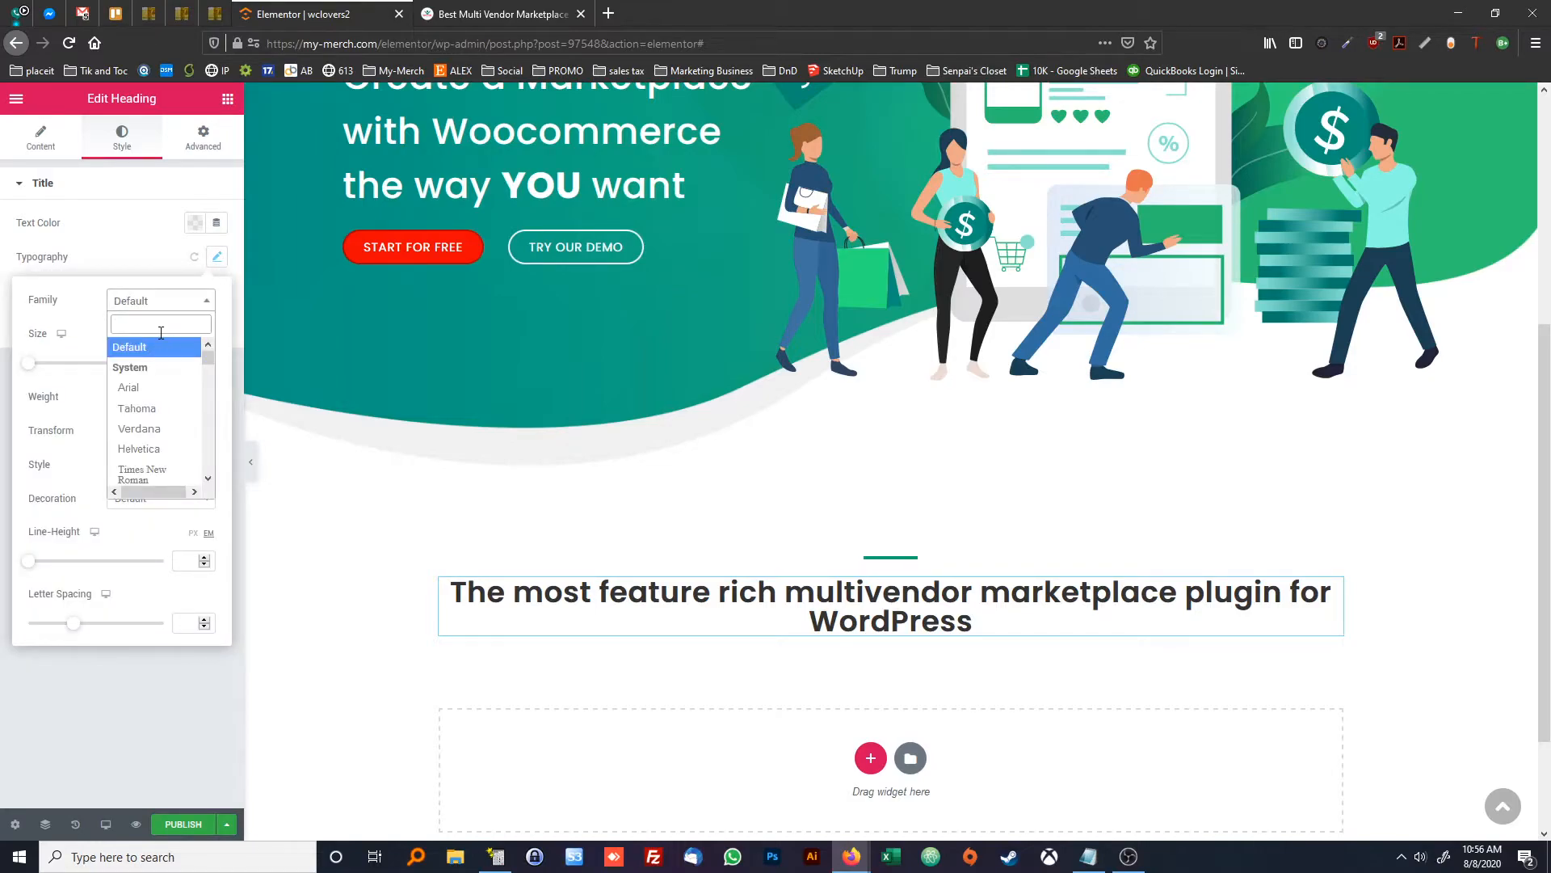
text(poppl)
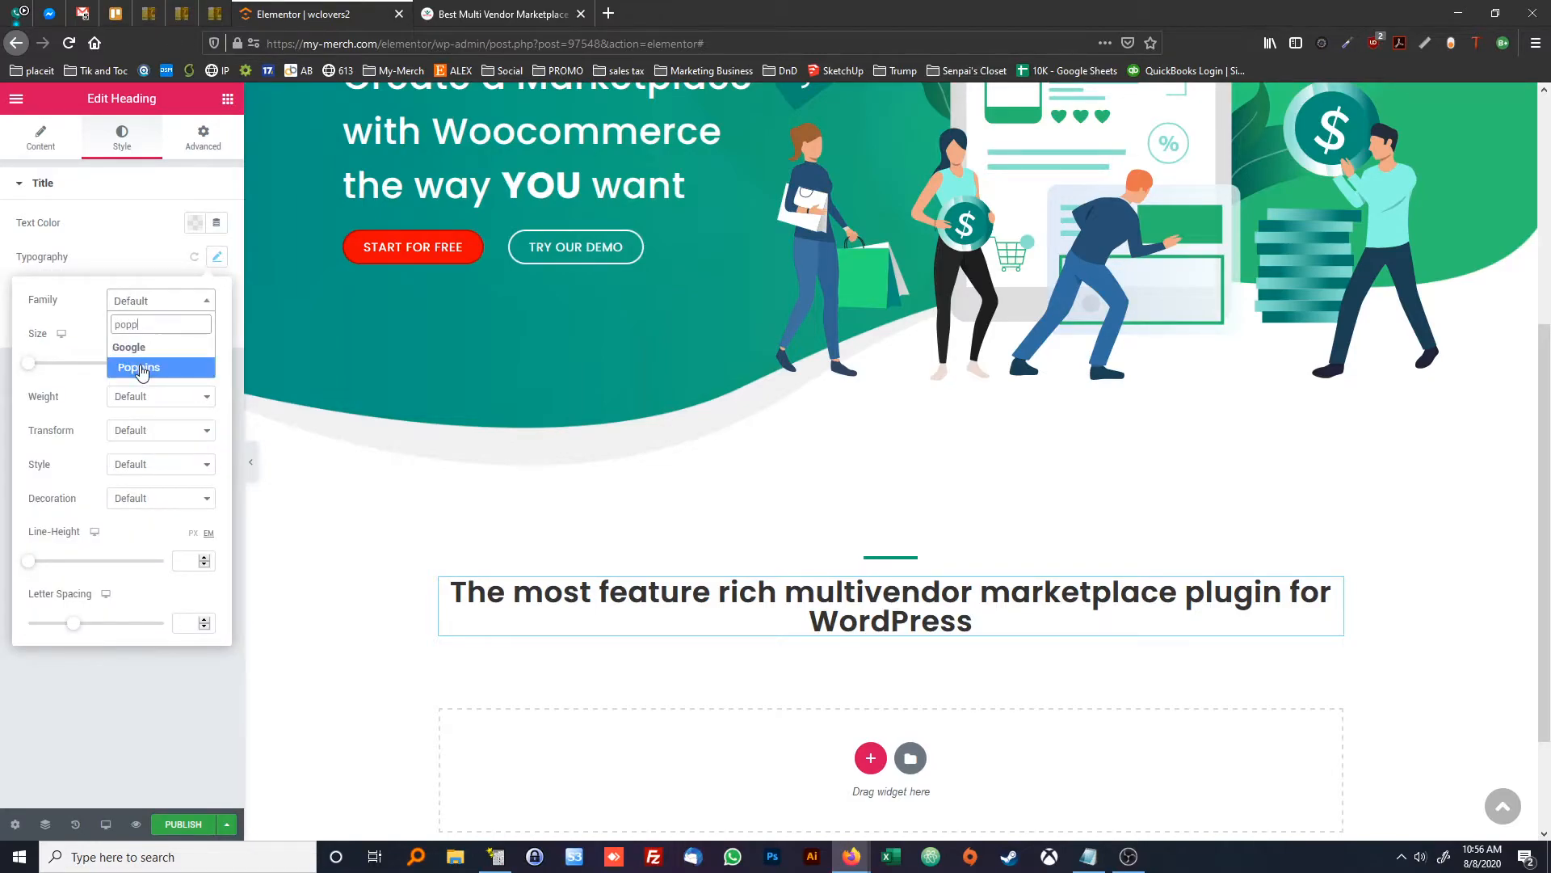
click(143, 369)
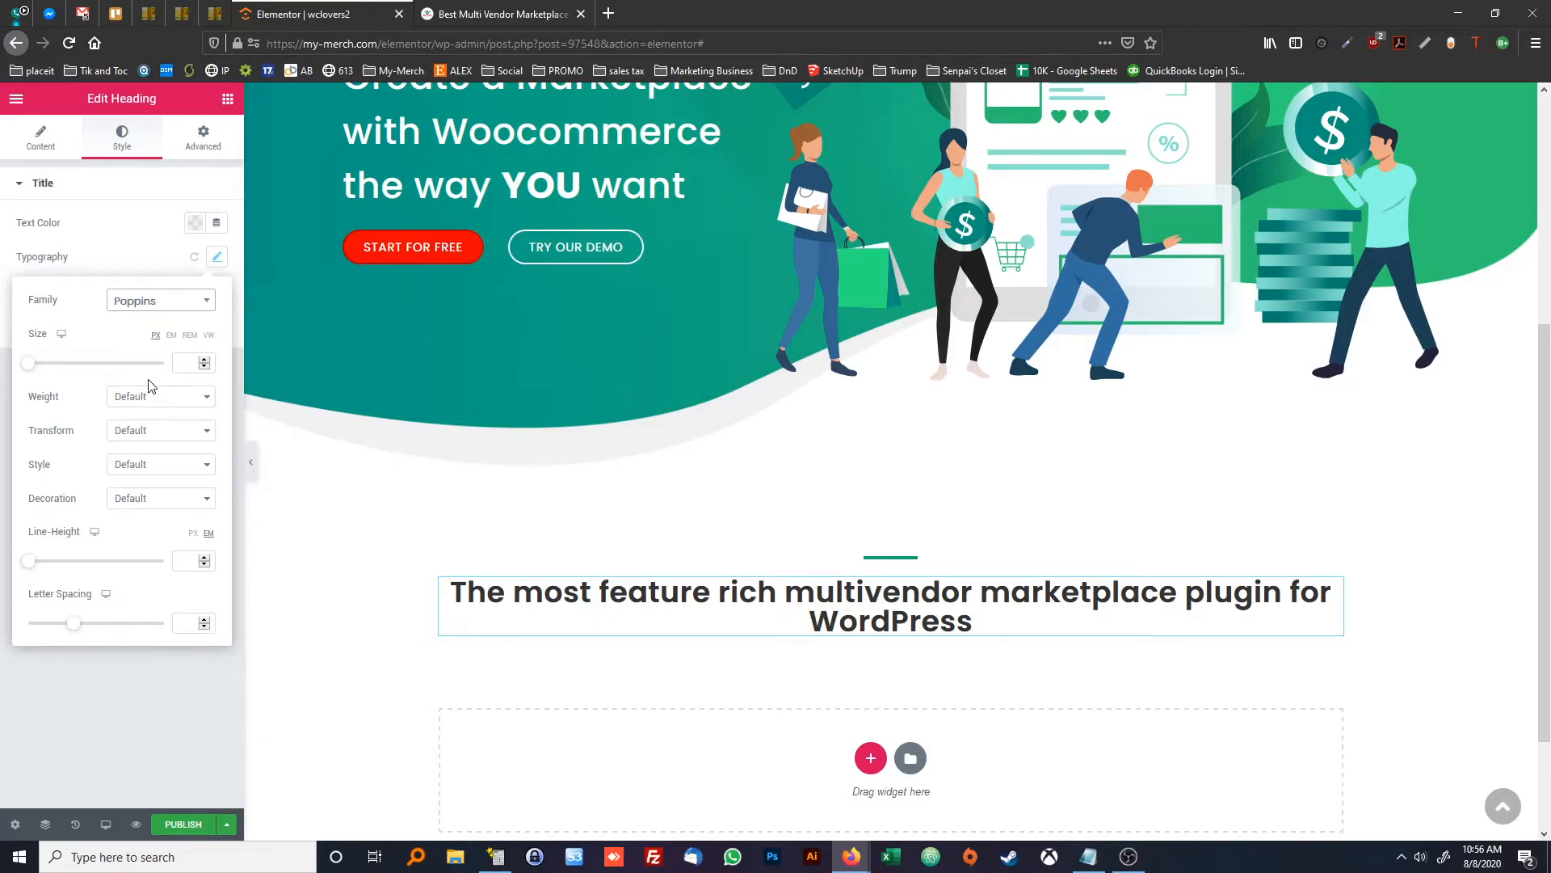
click(183, 364)
text(36)
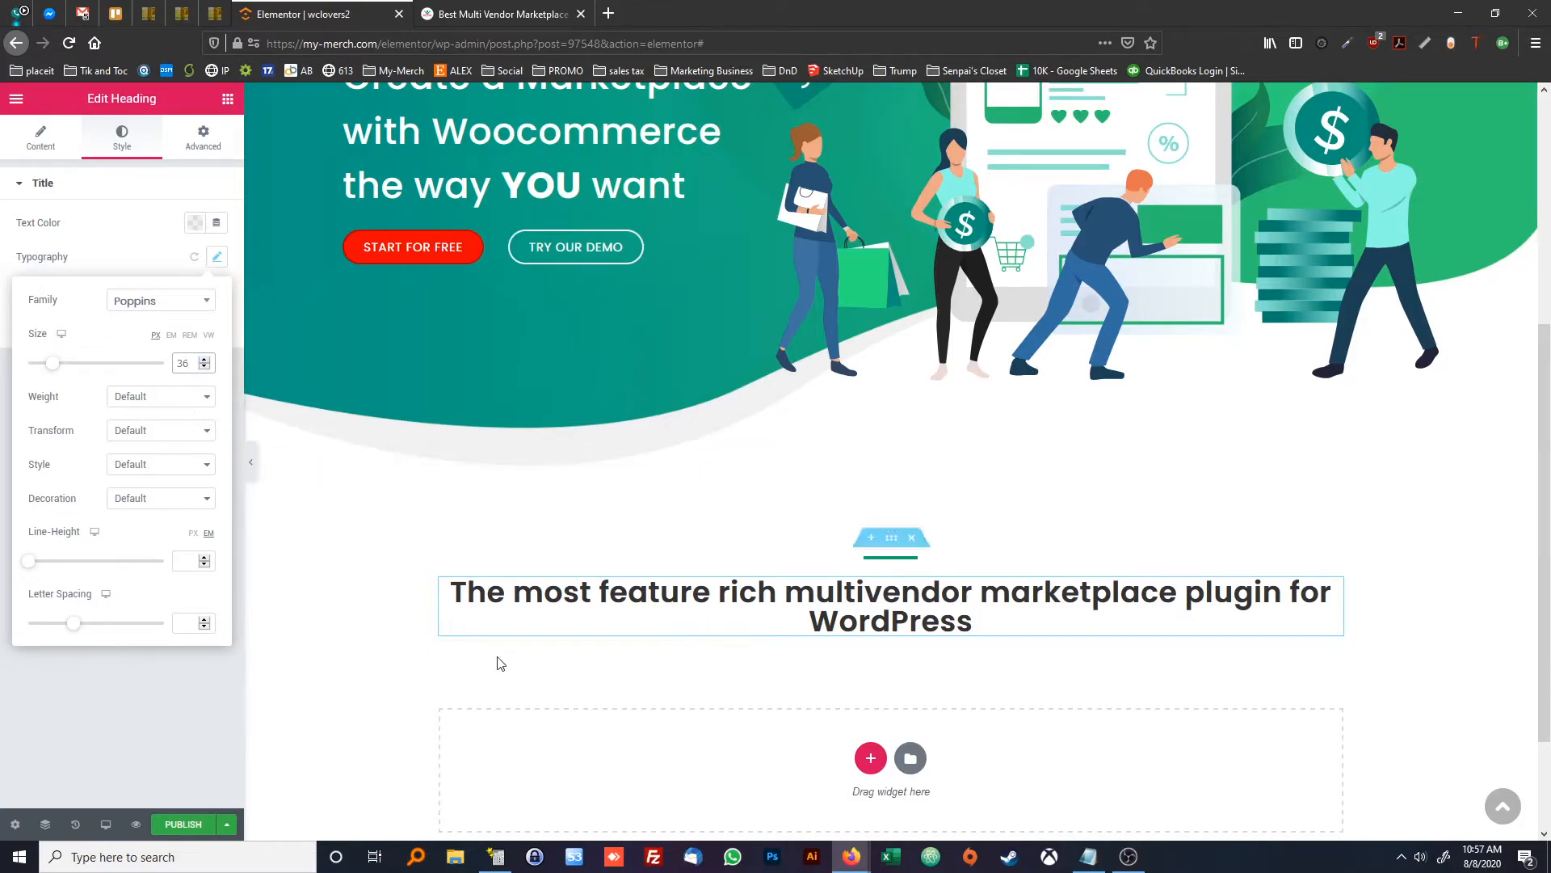
Switch to STYLES.txt in Notepad and check the line height, weight and transform specified for H2 headers
click(1088, 857)
scroll(1137, 681, down, 1)
scroll(1138, 680, down, 2)
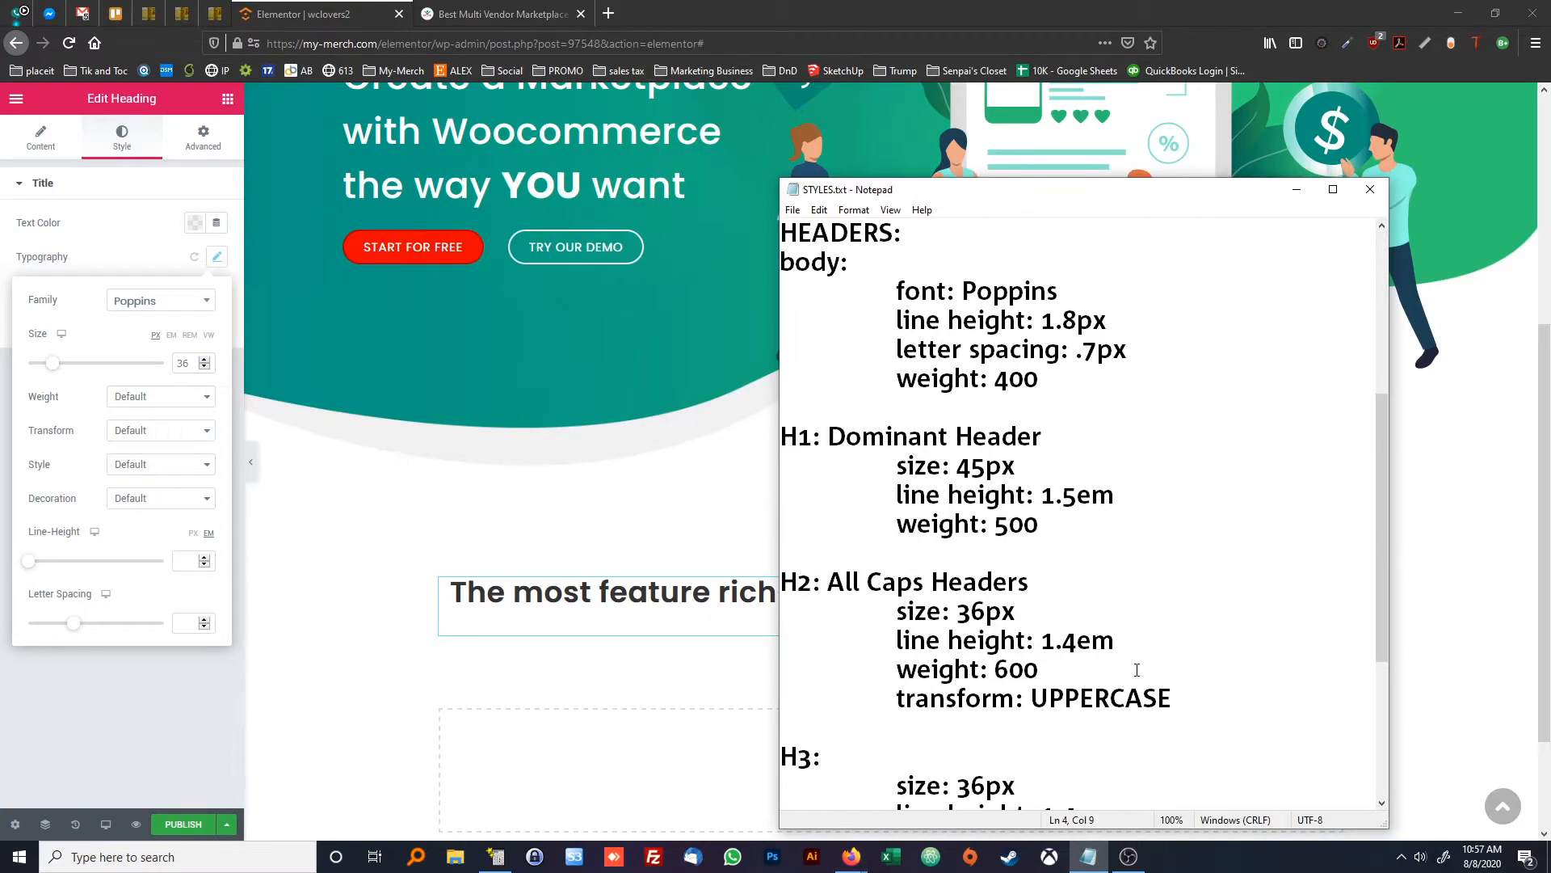
drag(1126, 643, 995, 673)
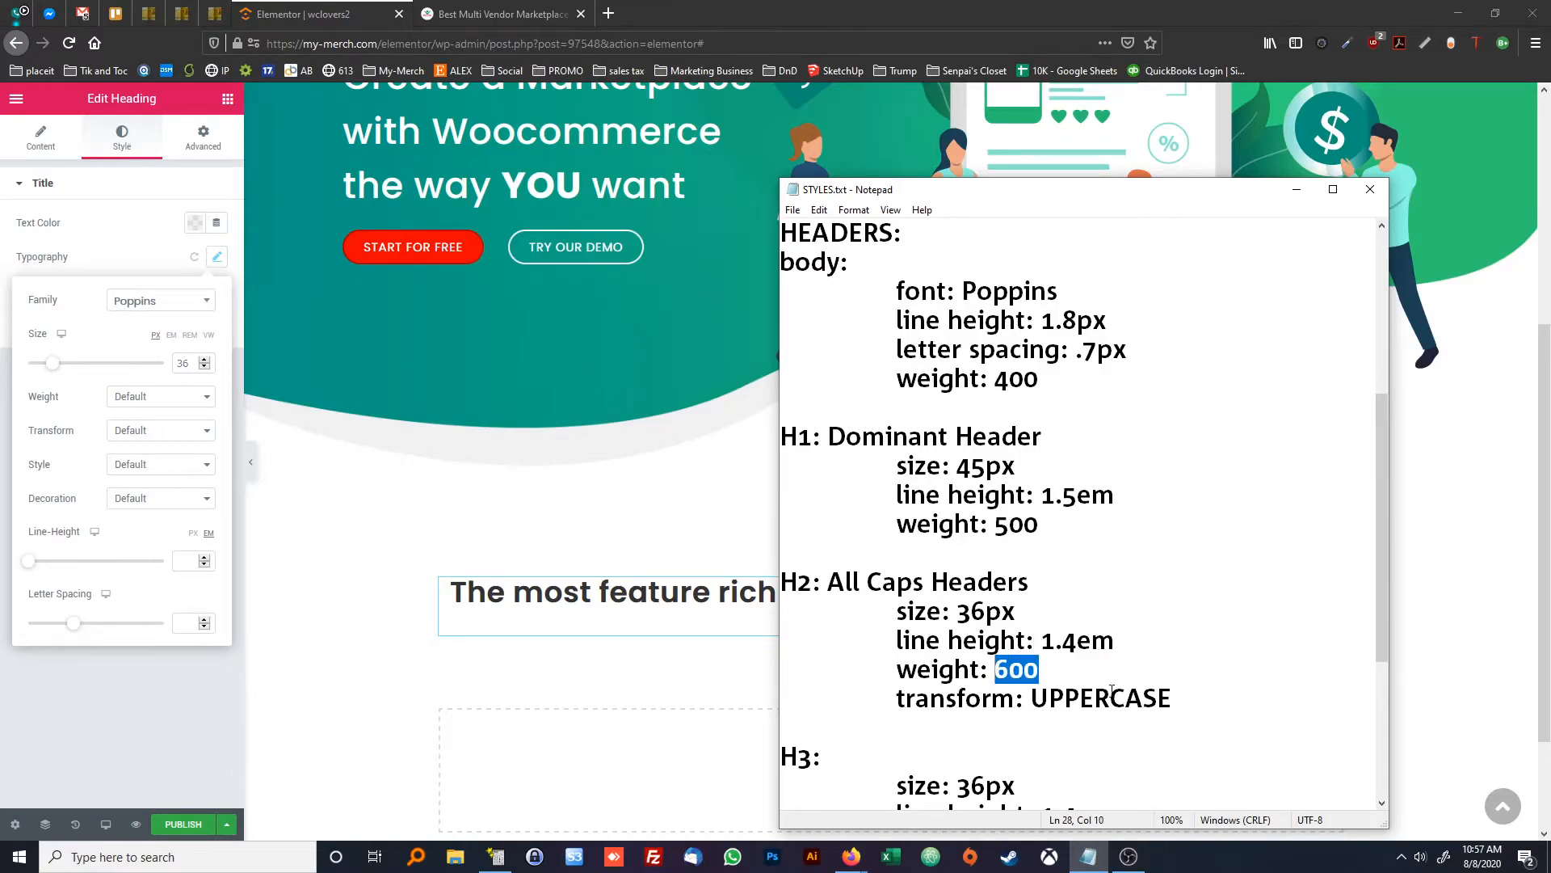
drag(1182, 706, 1026, 701)
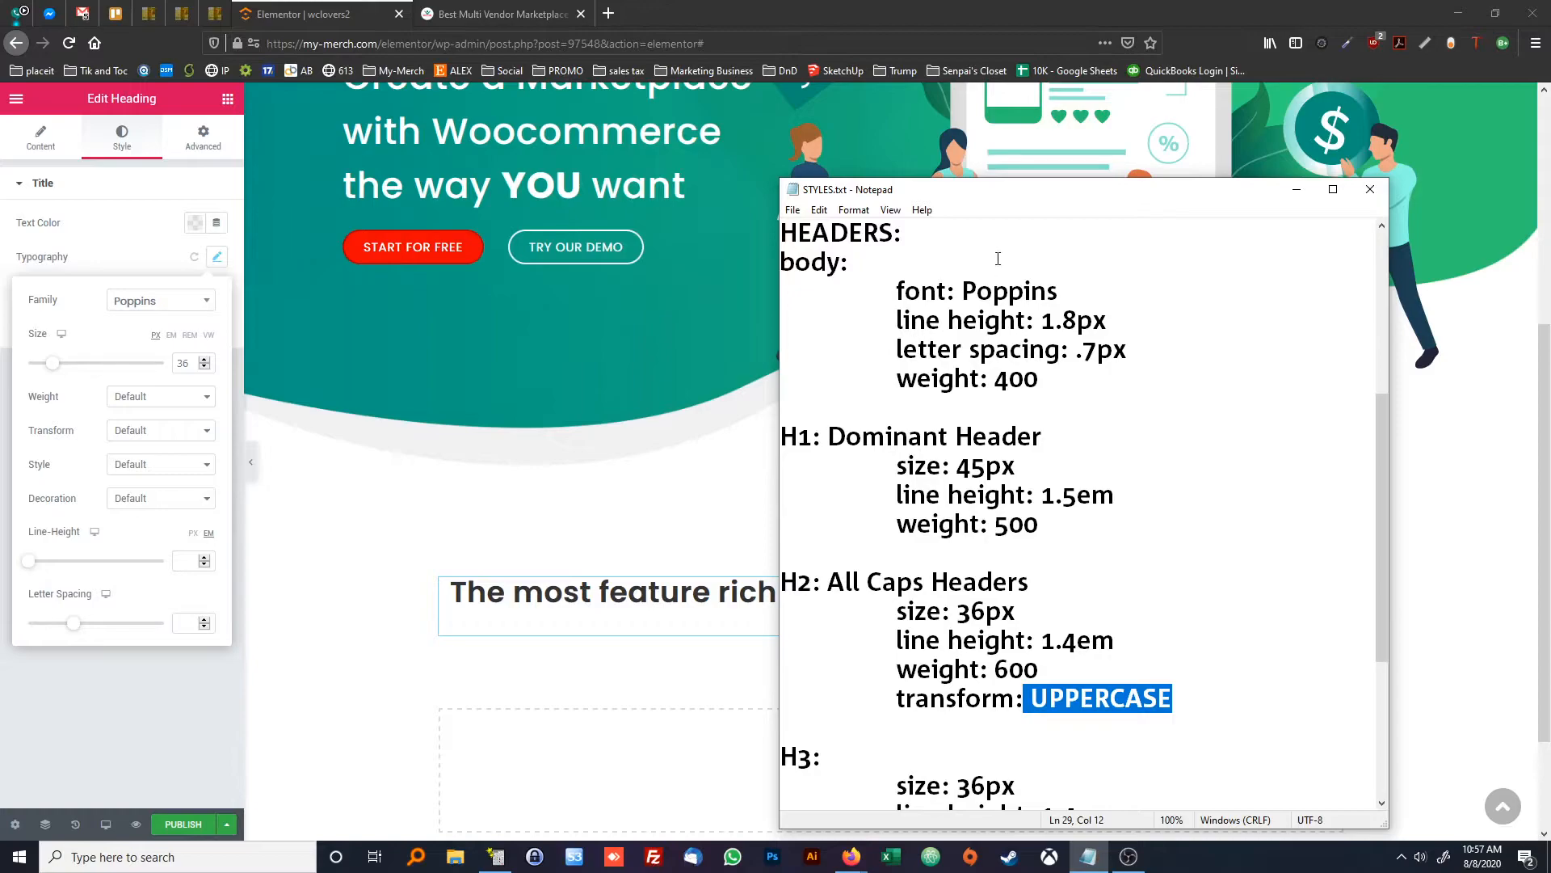
drag(1058, 192, 0, 307)
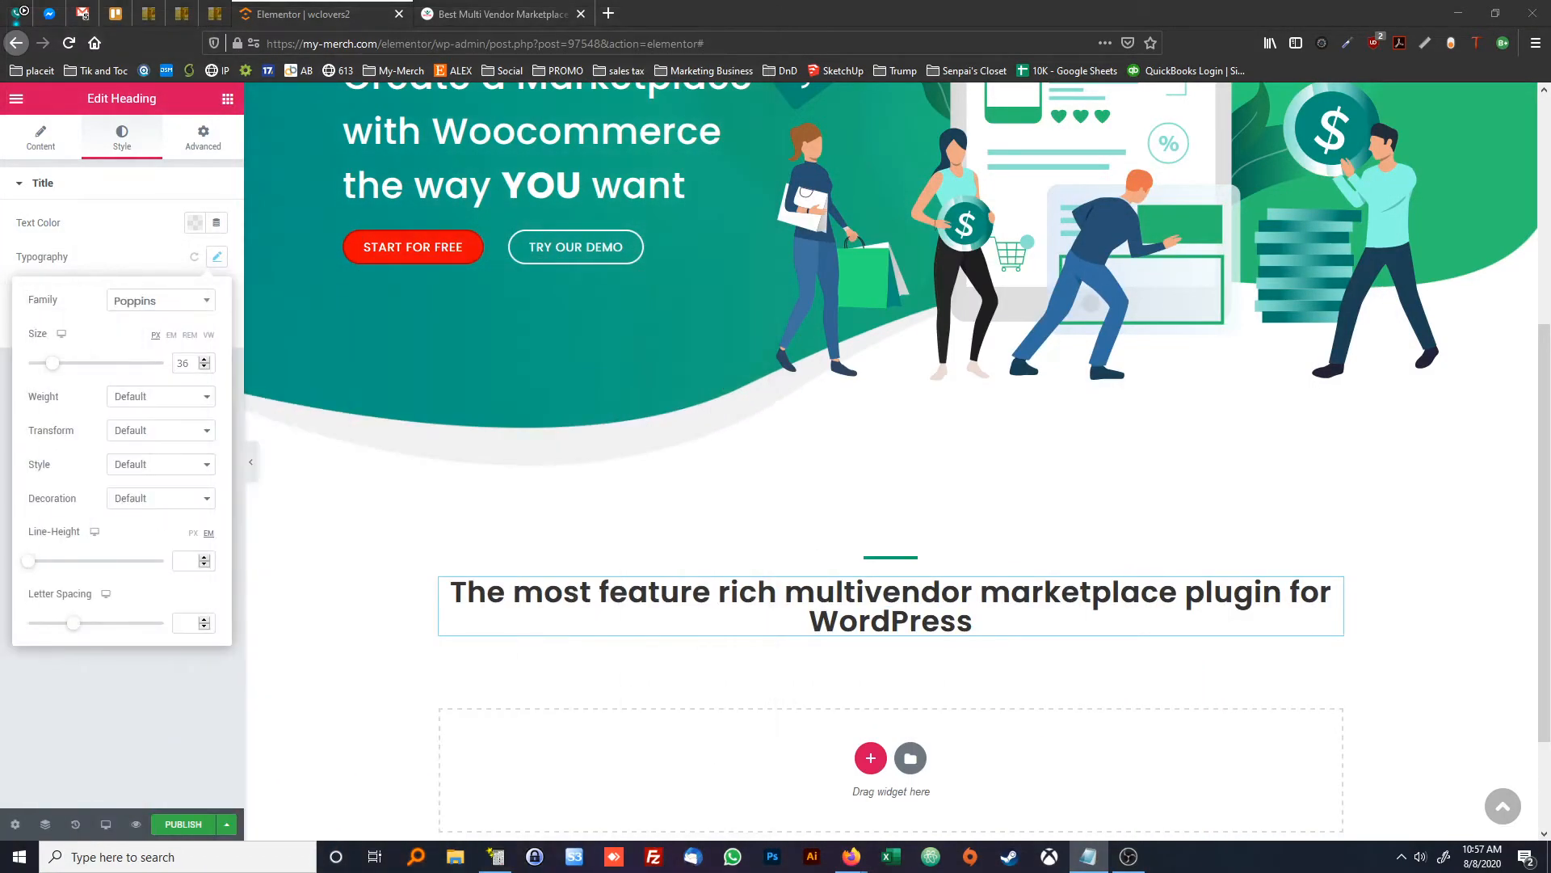
Back in the heading's typography settings, set the font weight to 600 and the transform to Uppercase
click(149, 397)
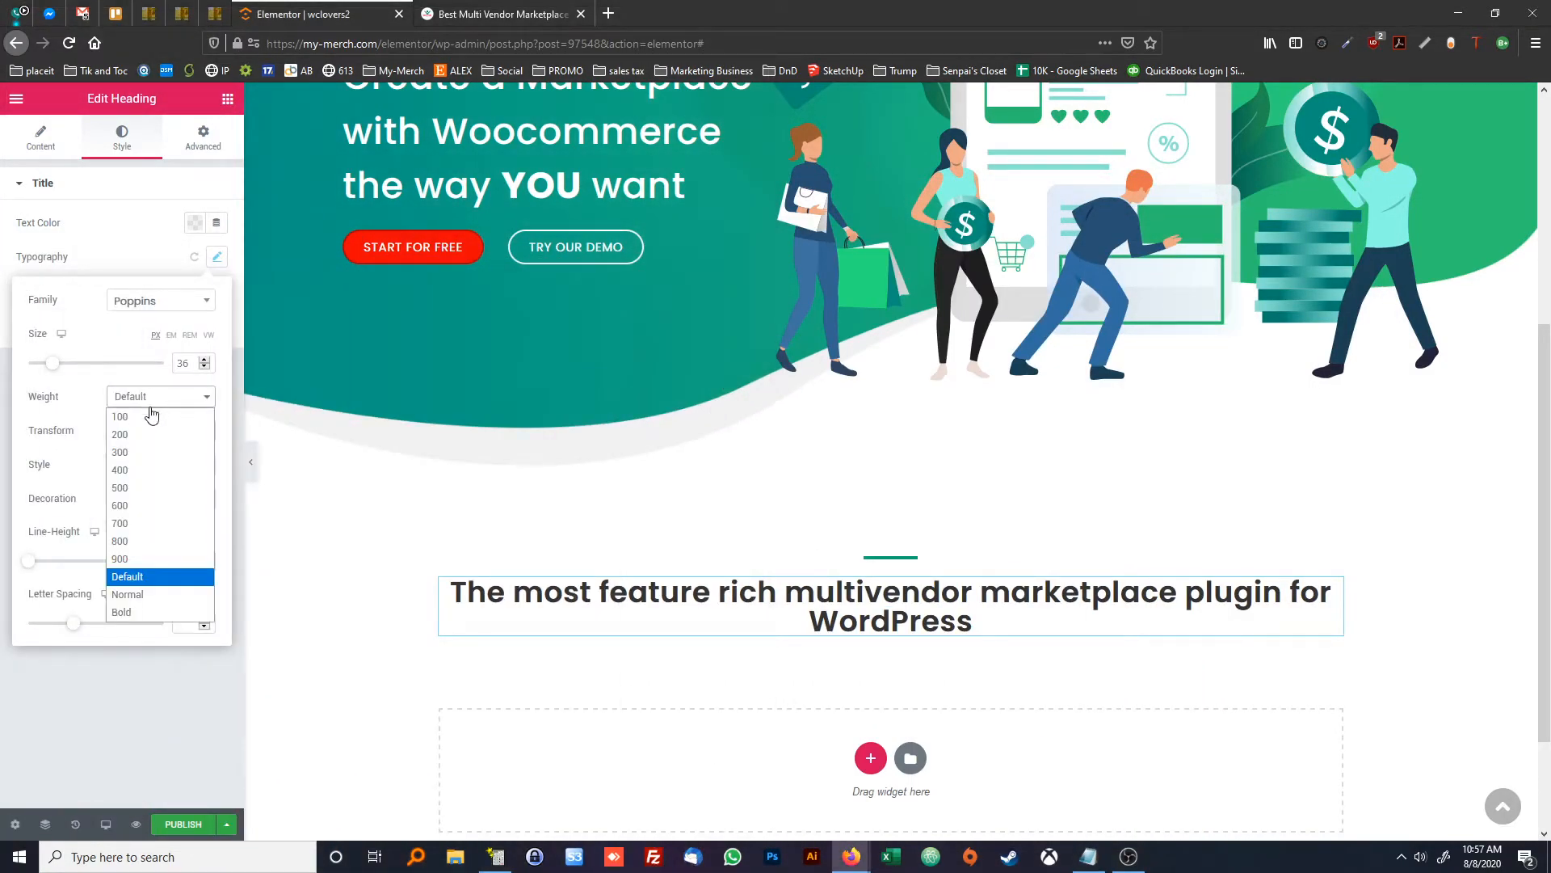
click(167, 512)
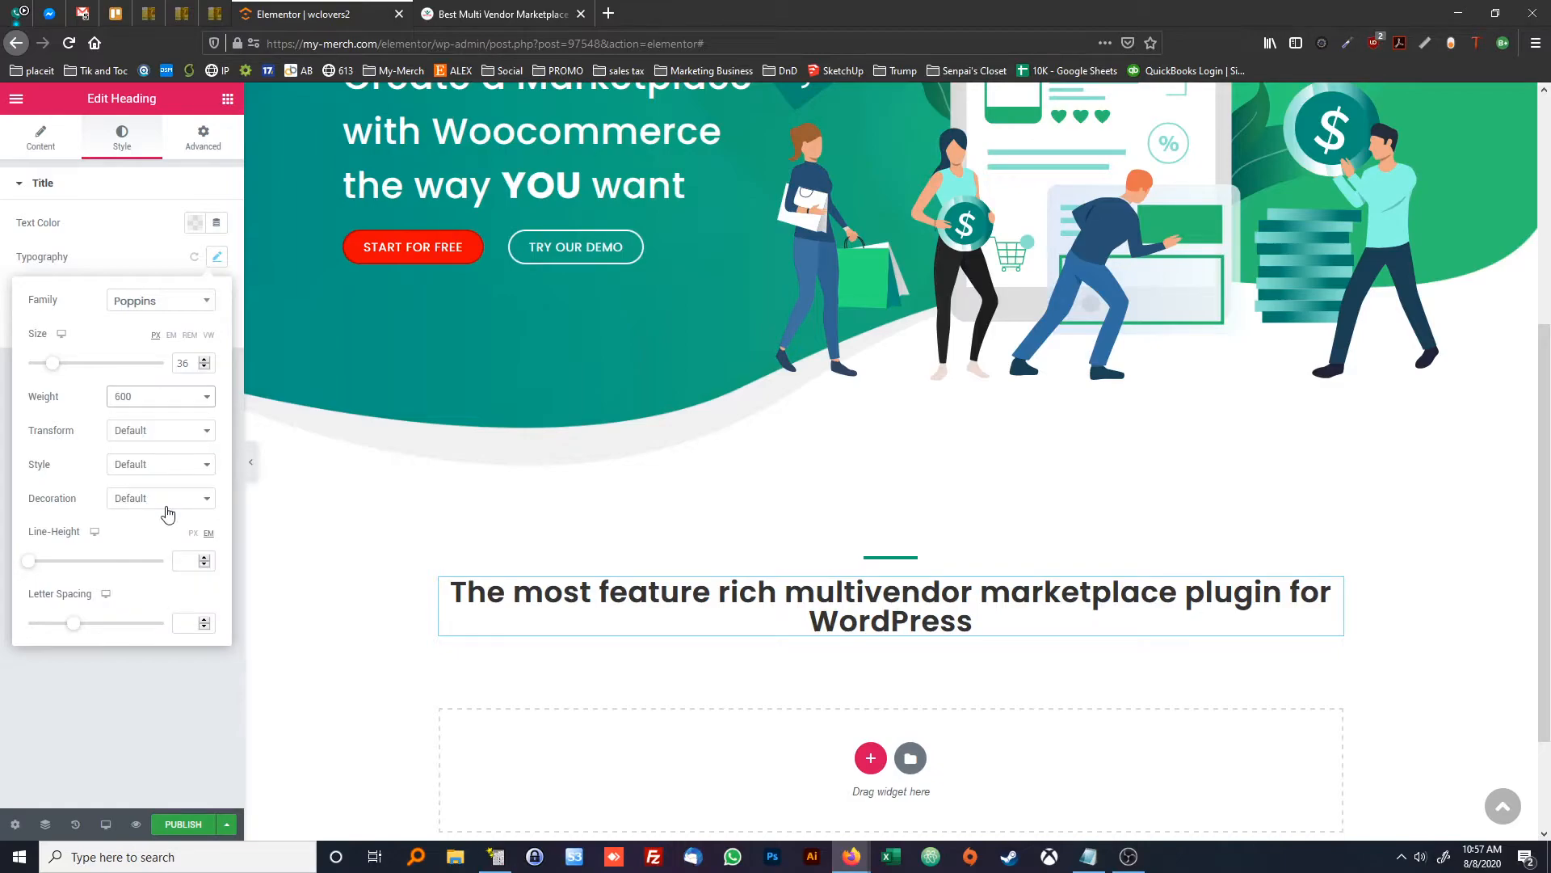
click(147, 435)
click(151, 471)
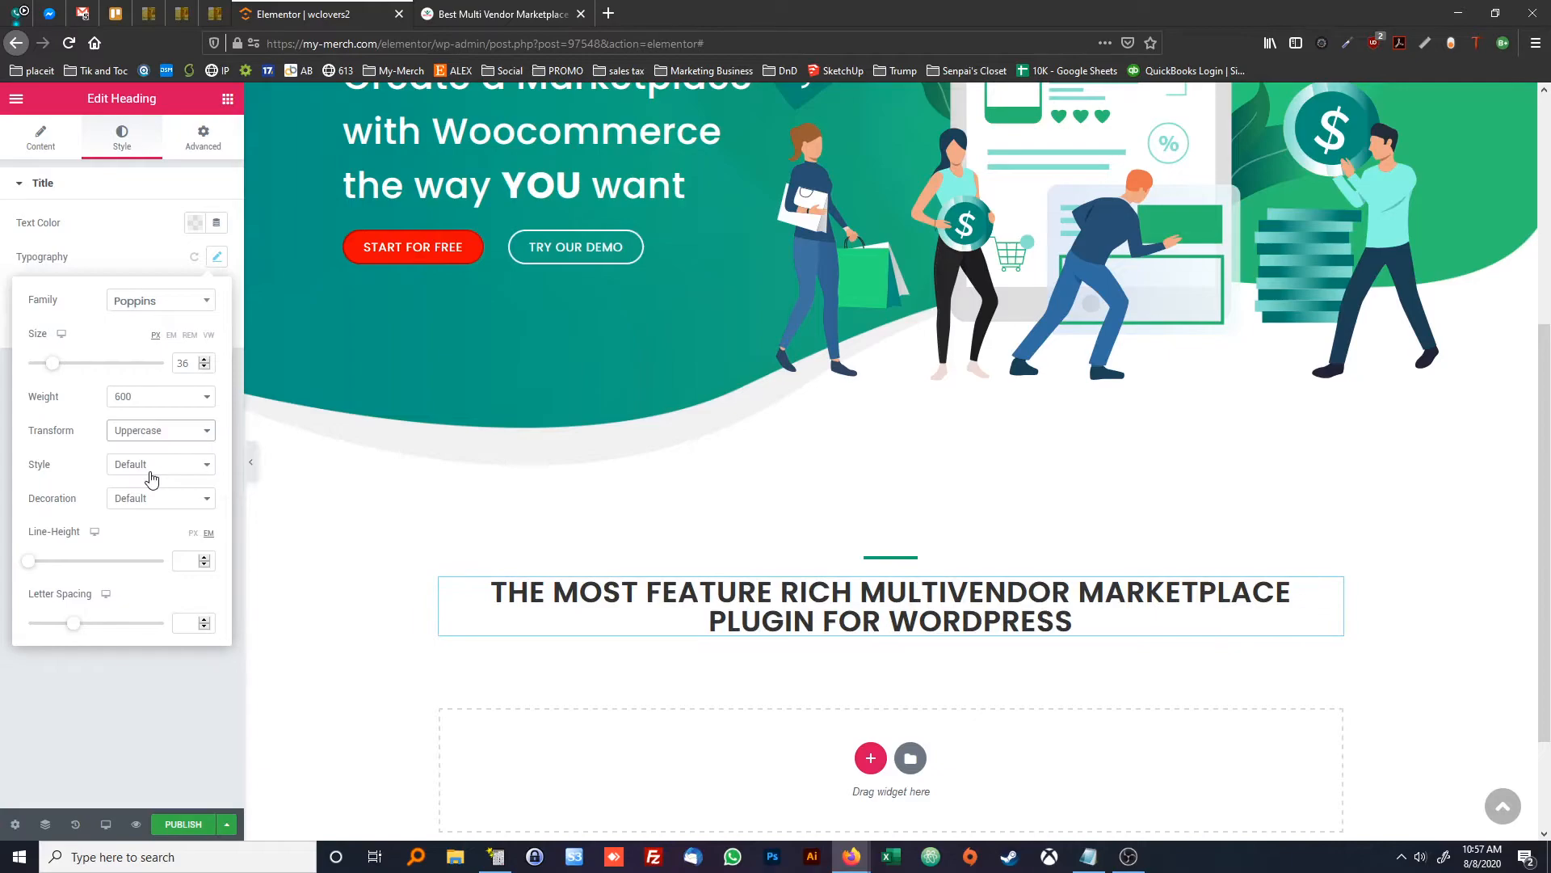
Set the heading's line height to 1.4 em and compare the heading with the one on the reference page
click(179, 565)
text(1.4)
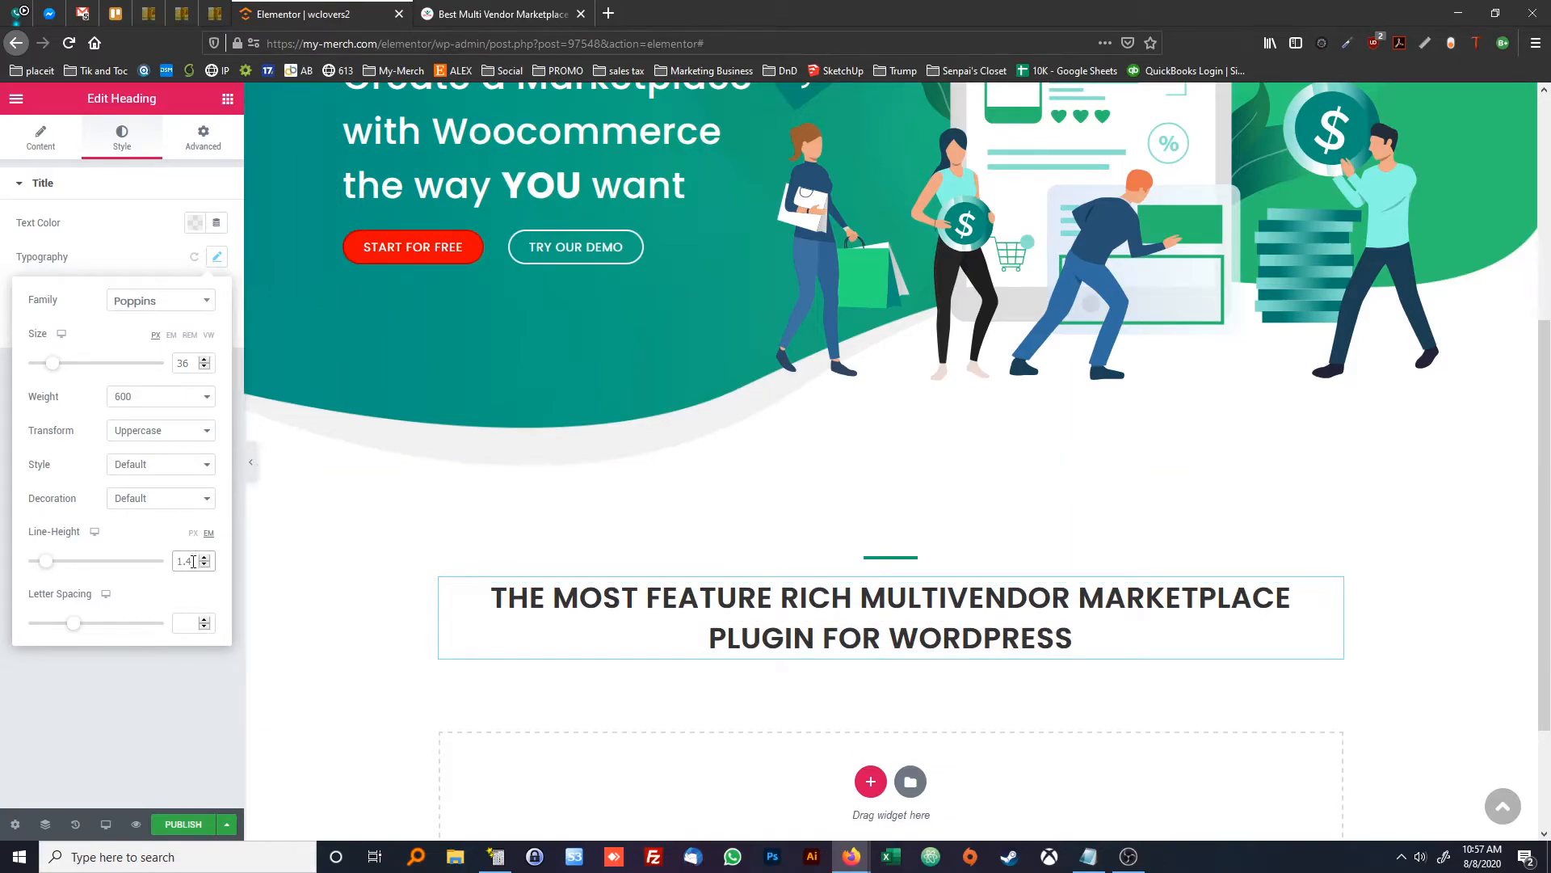
click(520, 7)
click(897, 452)
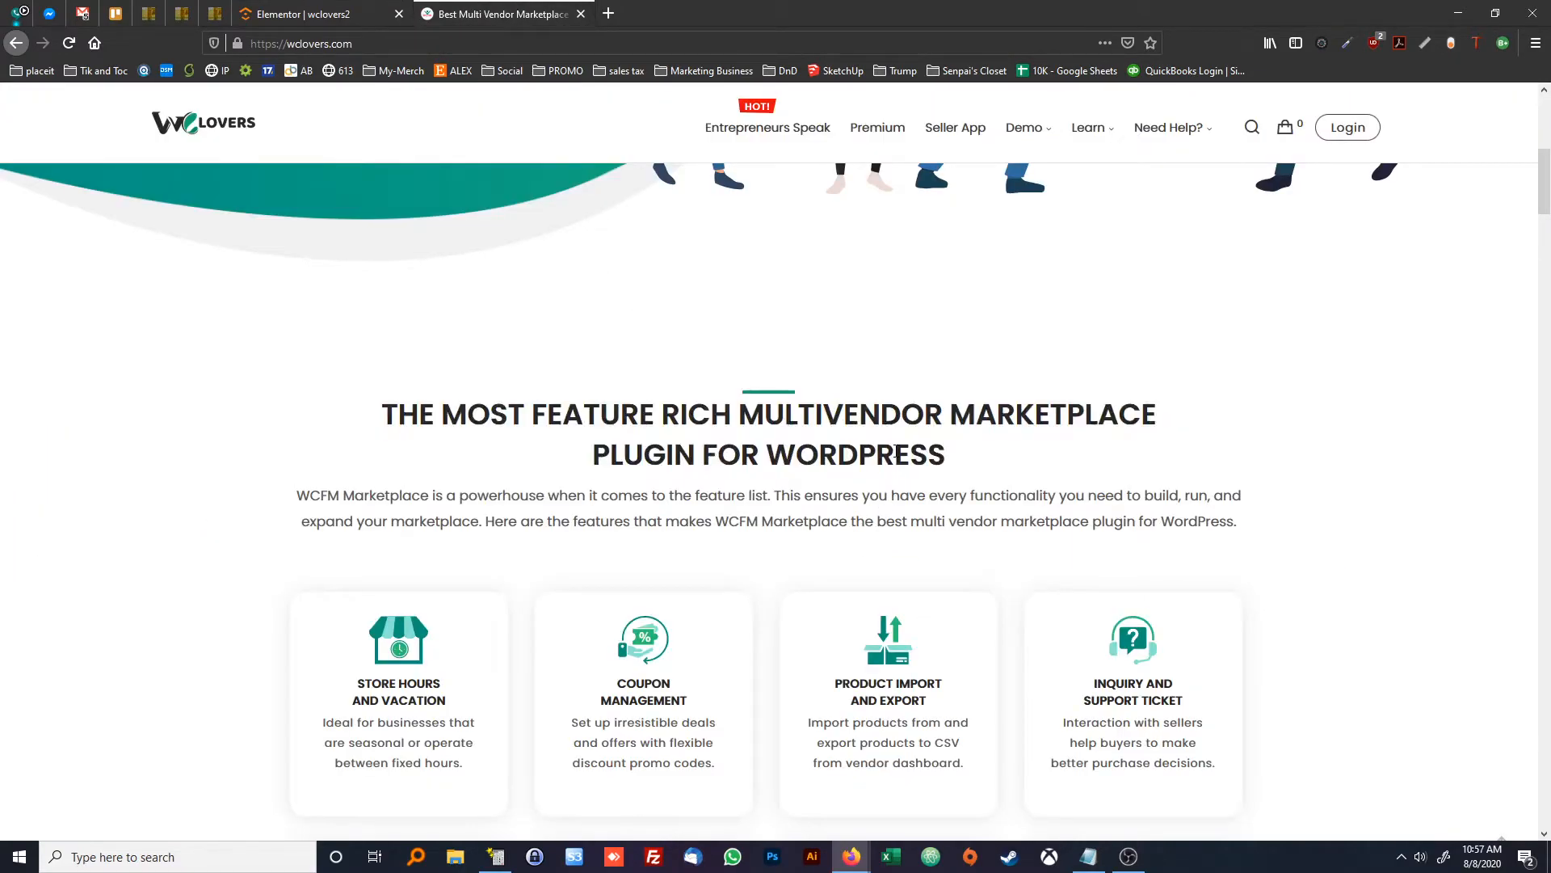
click(369, 6)
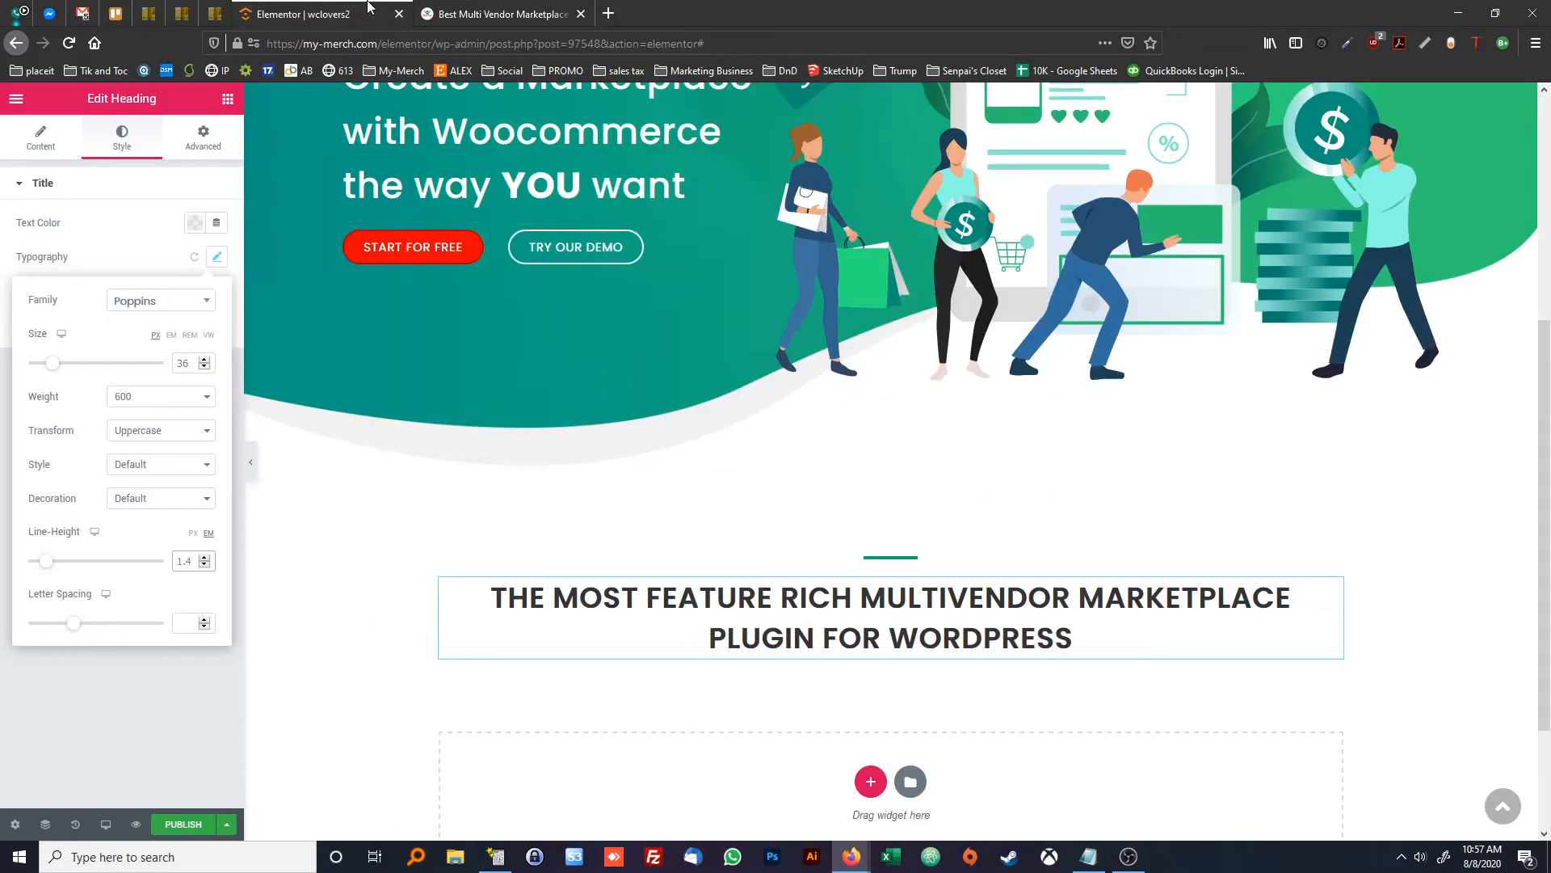
Set the heading's text color to black (#000000) and compare the section with the reference page
click(195, 225)
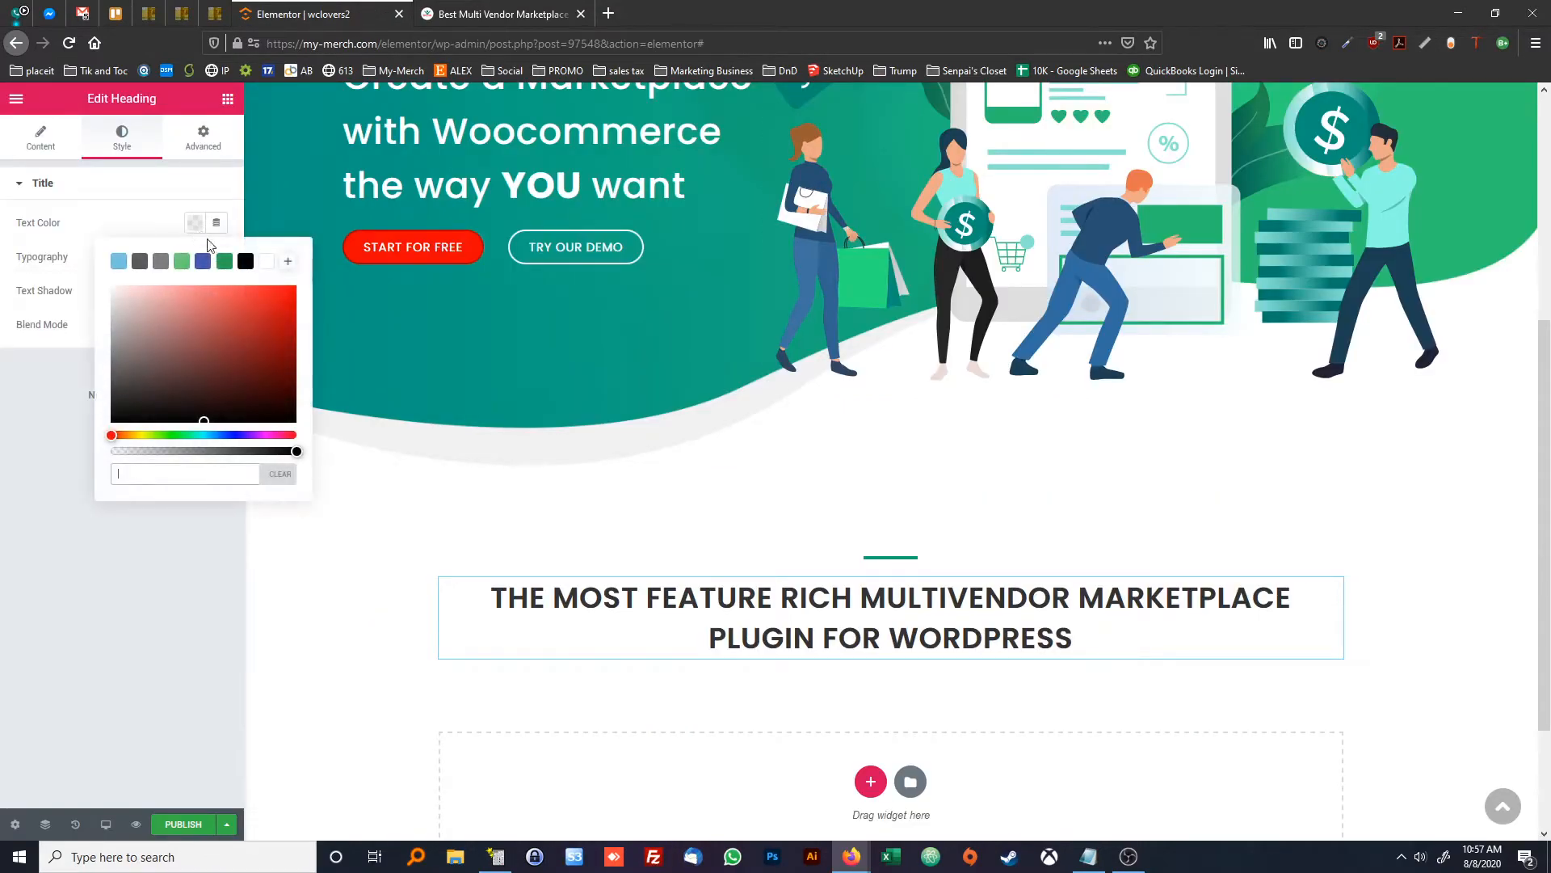
click(246, 263)
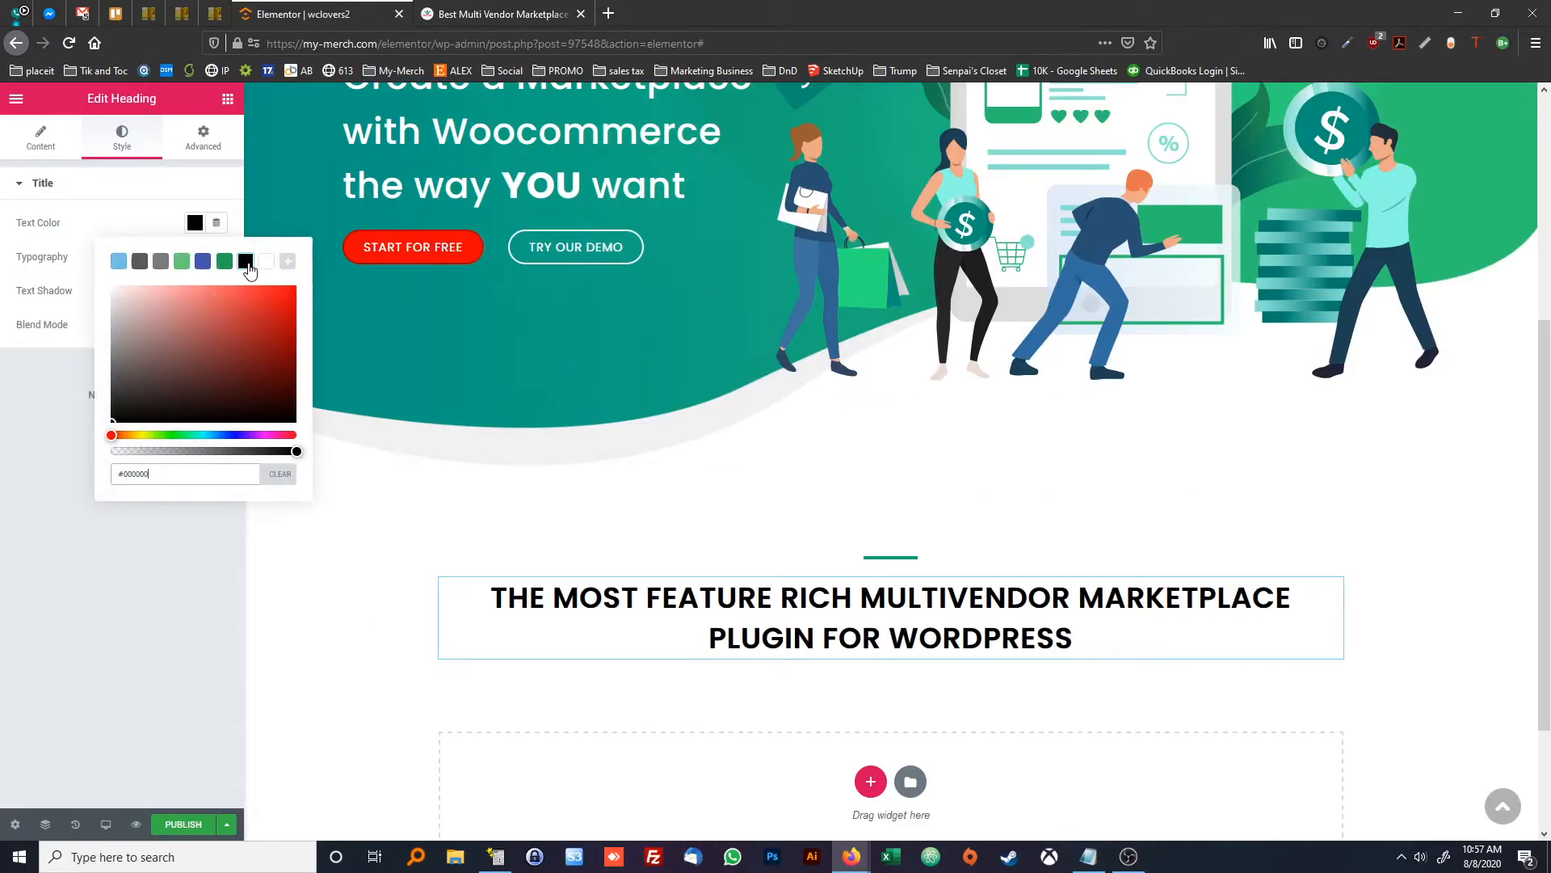
click(177, 600)
scroll(590, 477, down, 2)
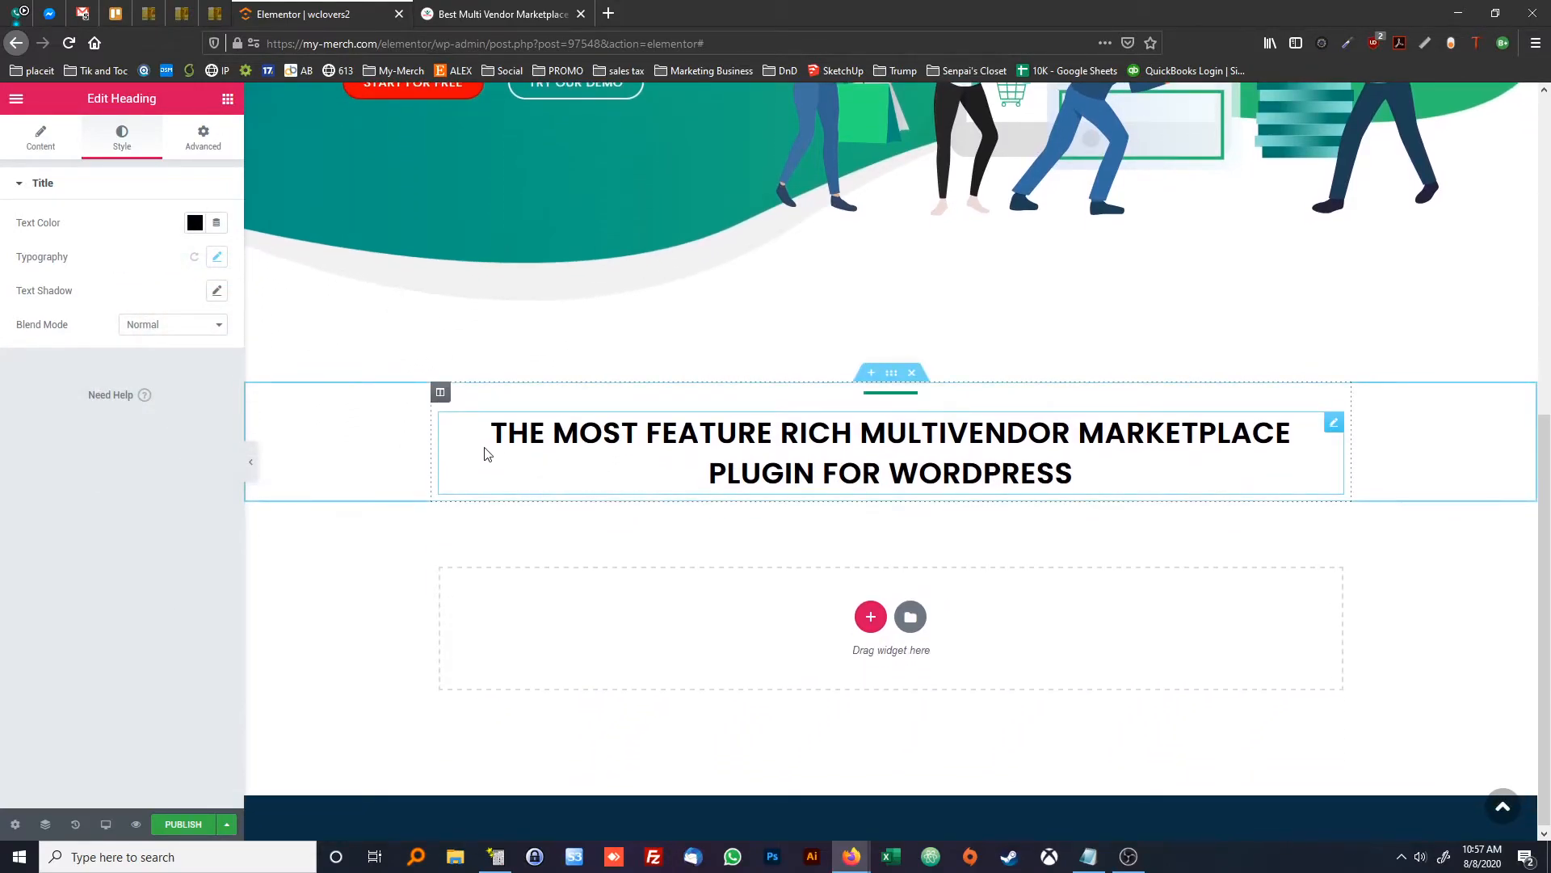
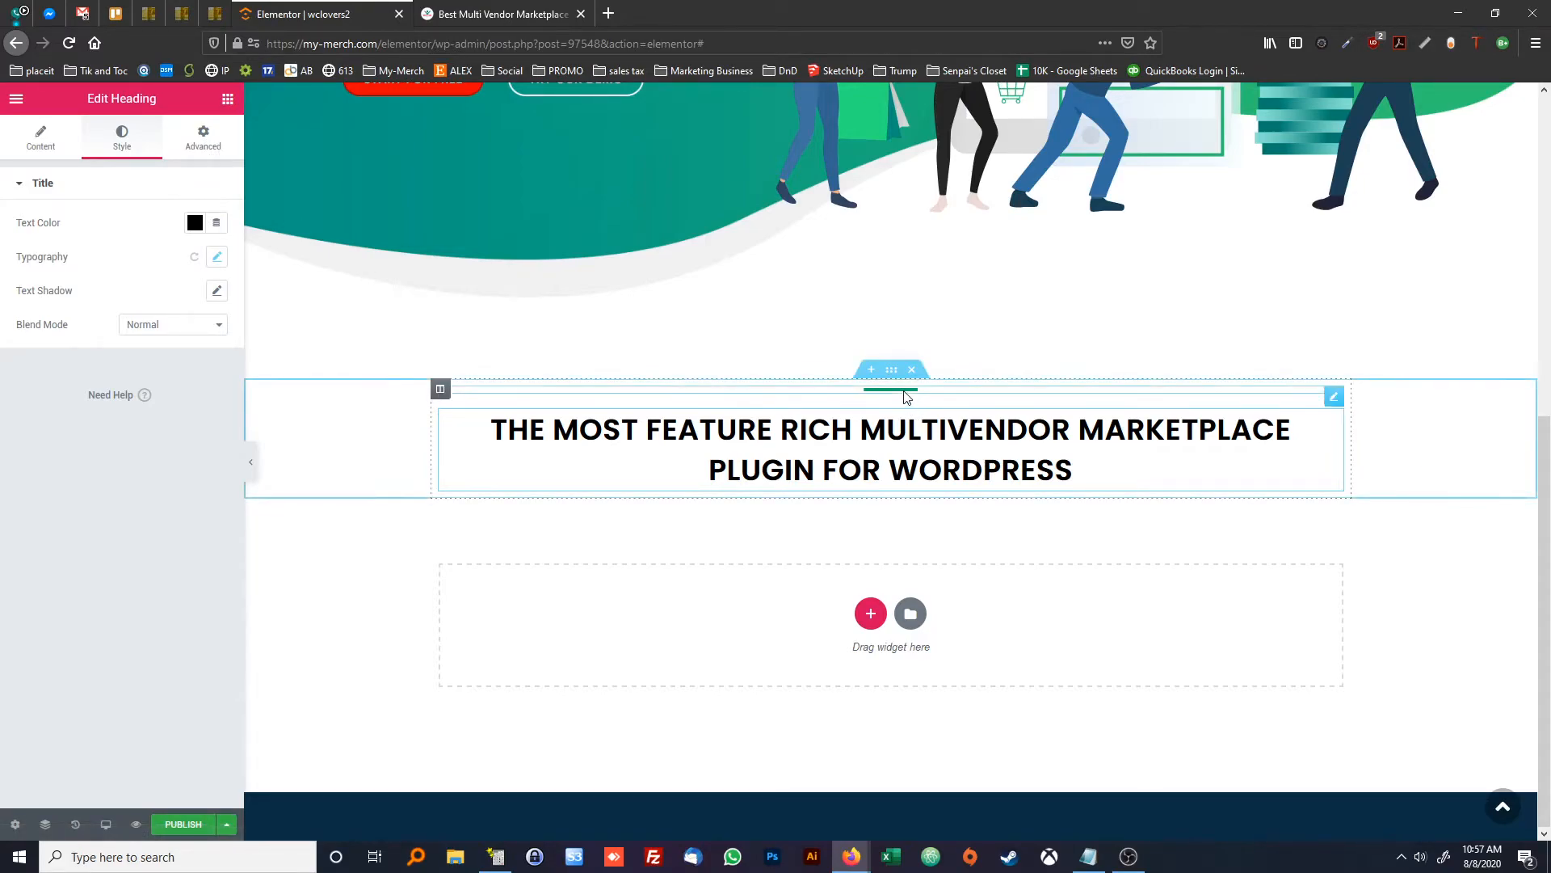
click(500, 16)
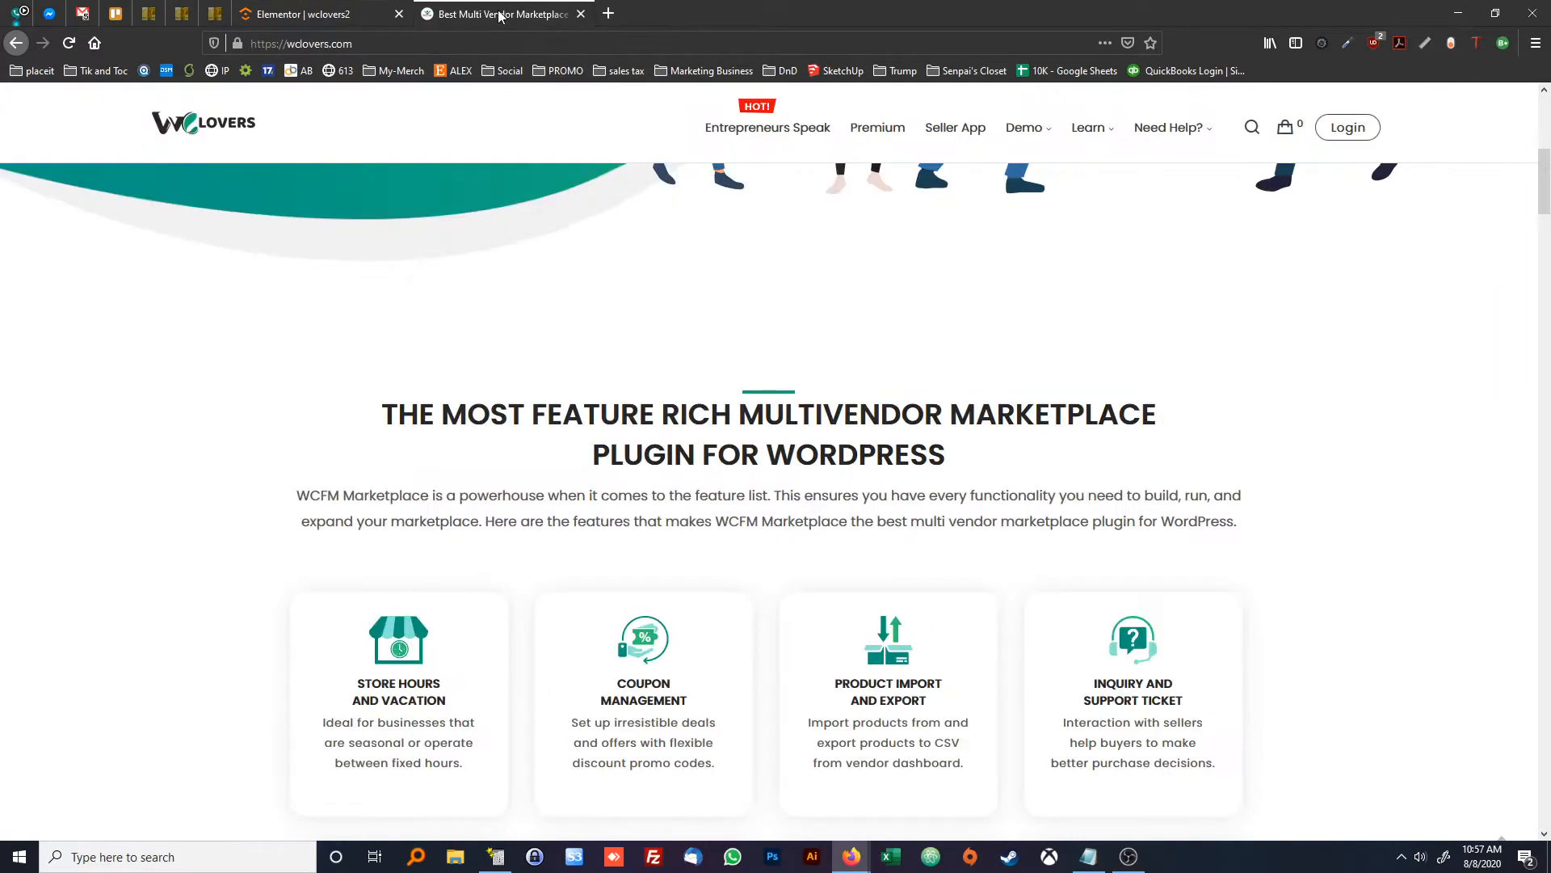
Back in the Elementor page, unlink the green divider's margins and set its bottom margin to -20 px
click(339, 10)
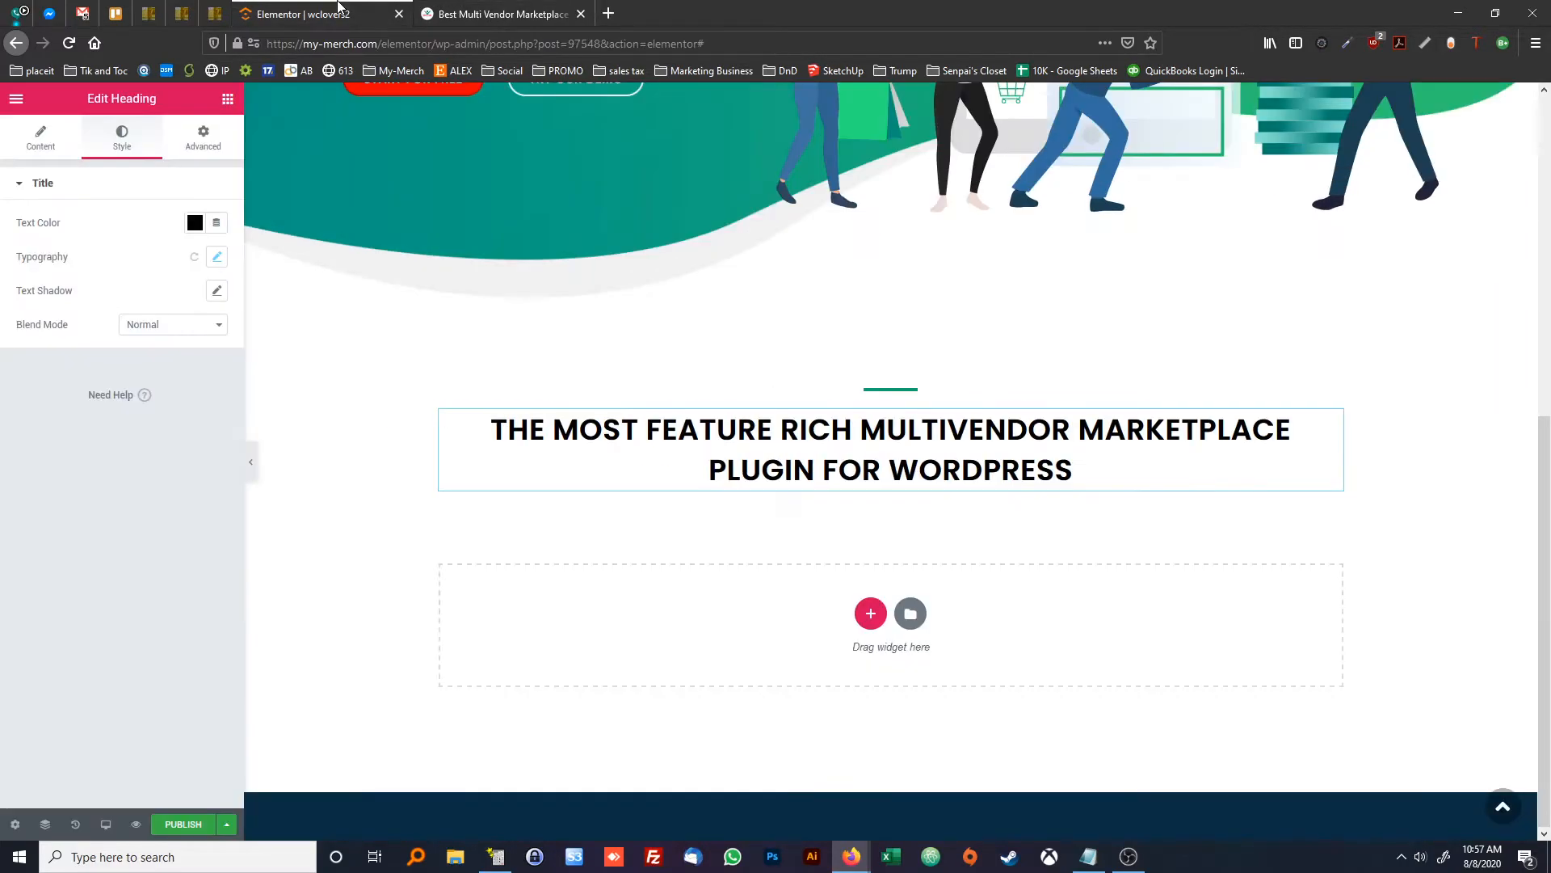
right_click(916, 393)
click(945, 408)
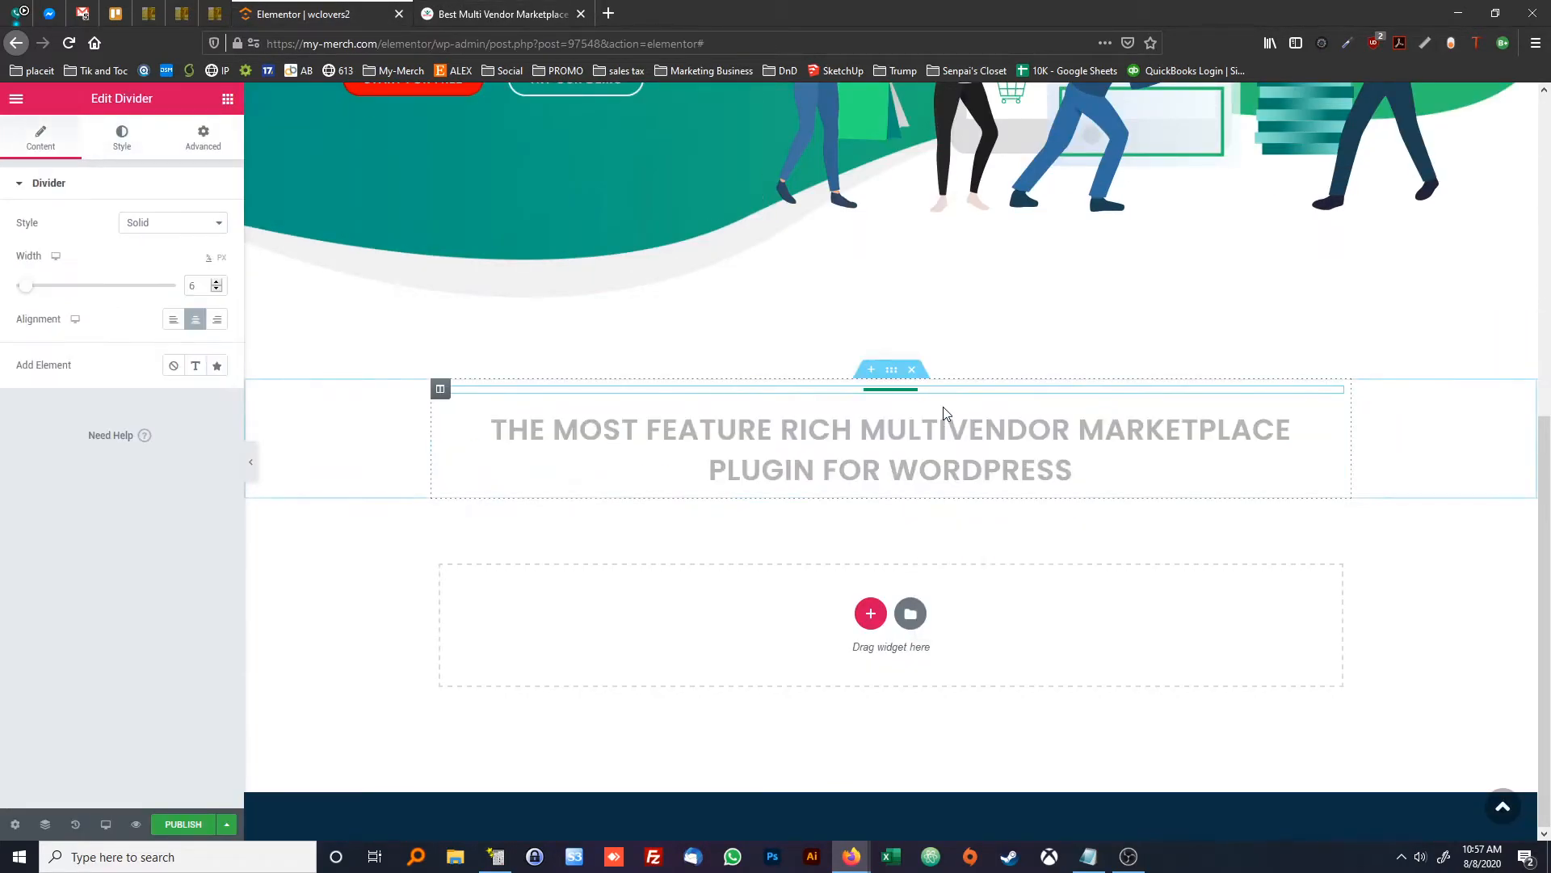
click(204, 141)
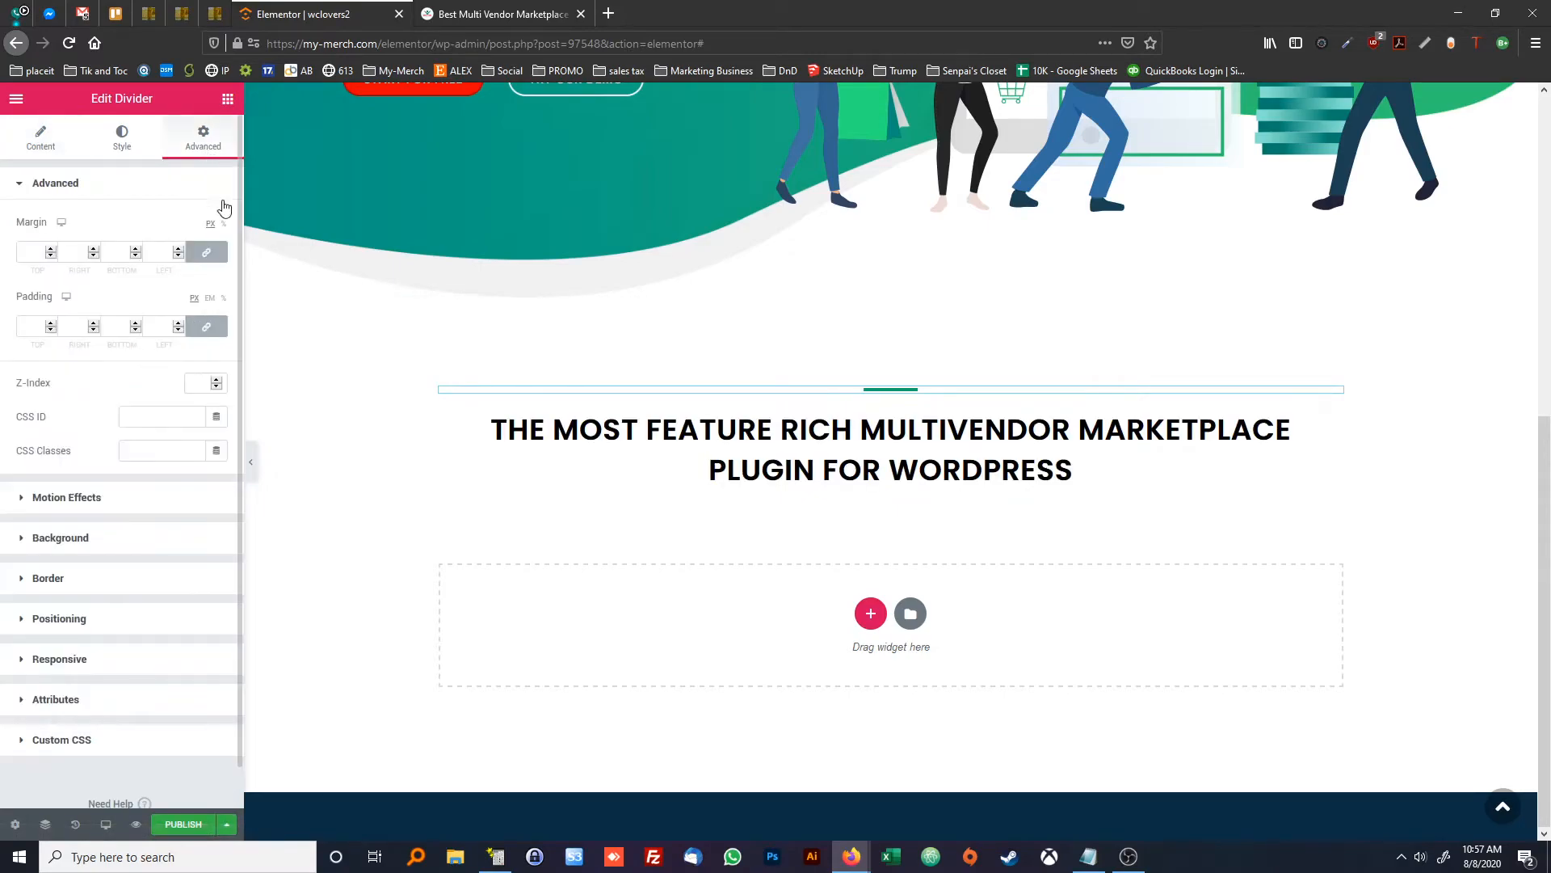
click(135, 257)
click(135, 257)
click(135, 257)
click(135, 257)
click(135, 257)
click(135, 257)
click(135, 257)
click(135, 256)
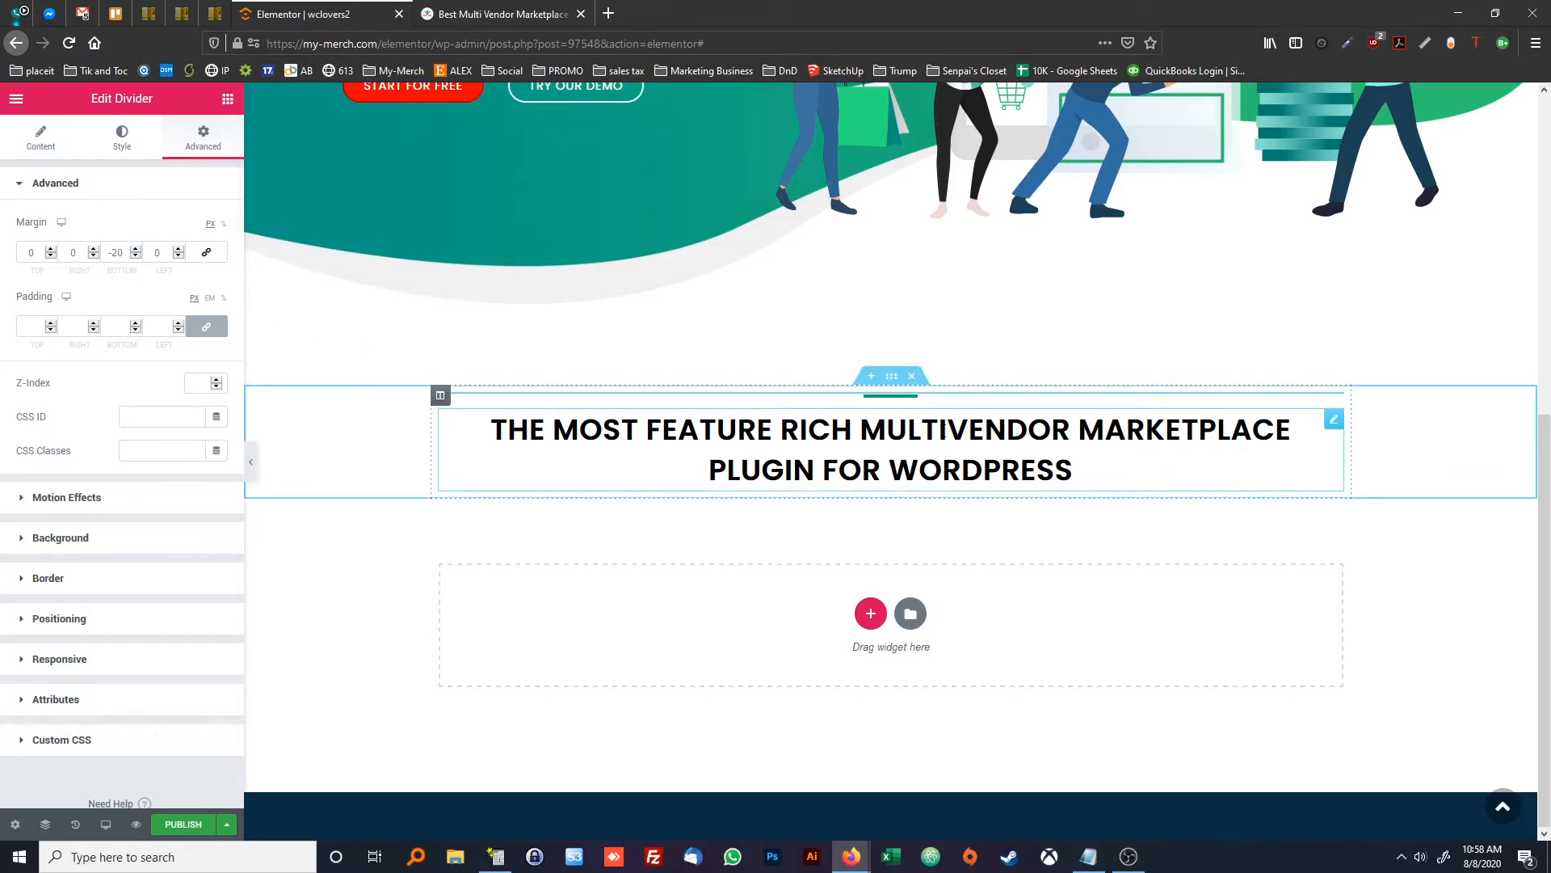
Compare the divider spacing with the reference page, then unlink the heading's margins and set its top margin to -13 px
click(943, 430)
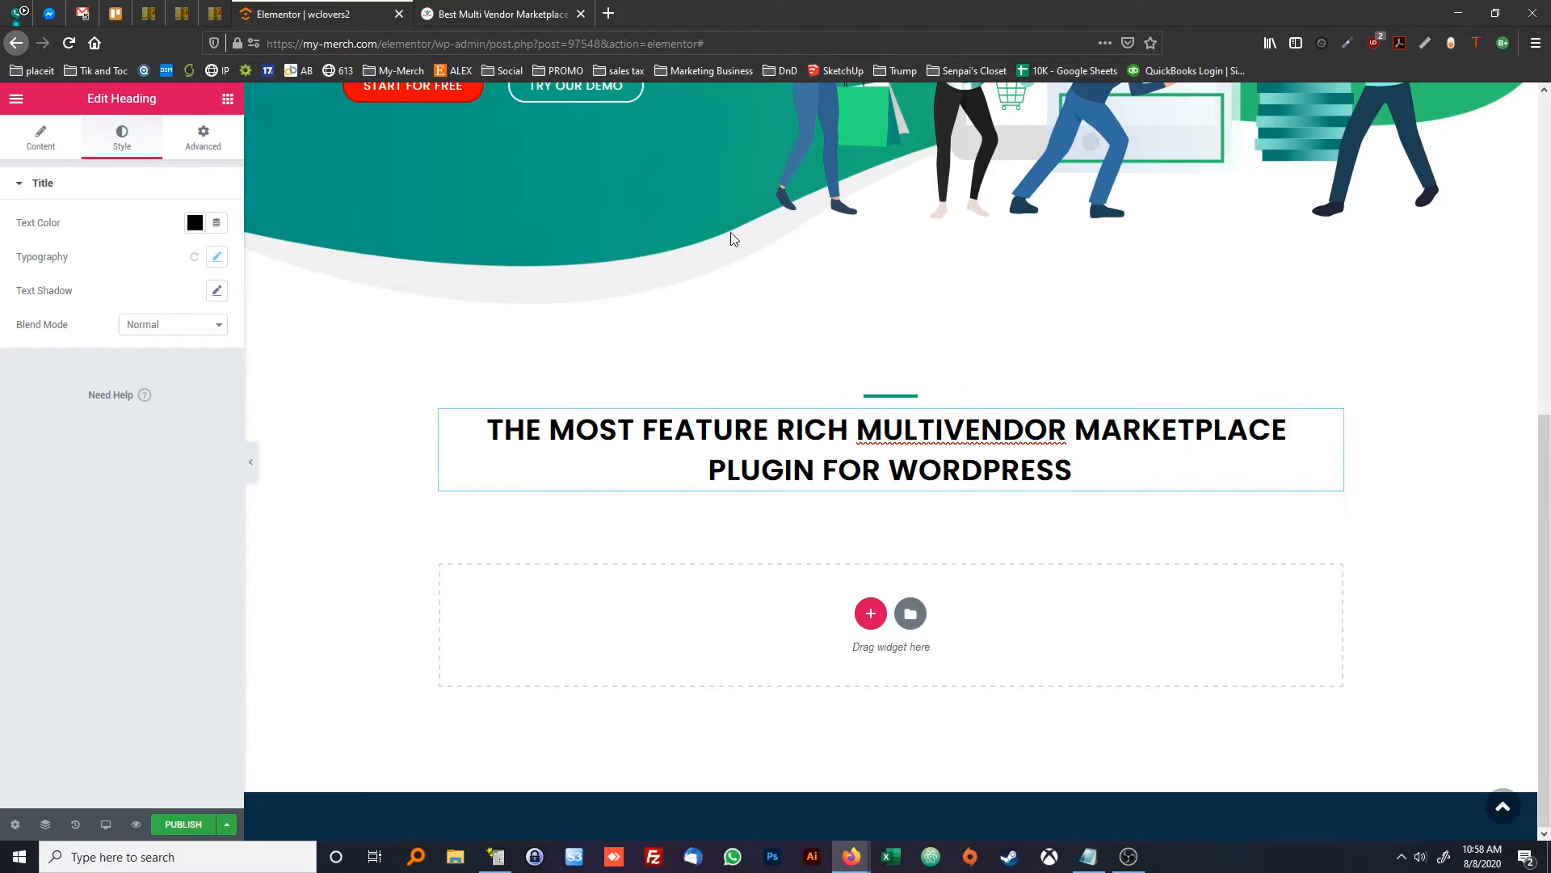
click(493, 14)
click(327, 14)
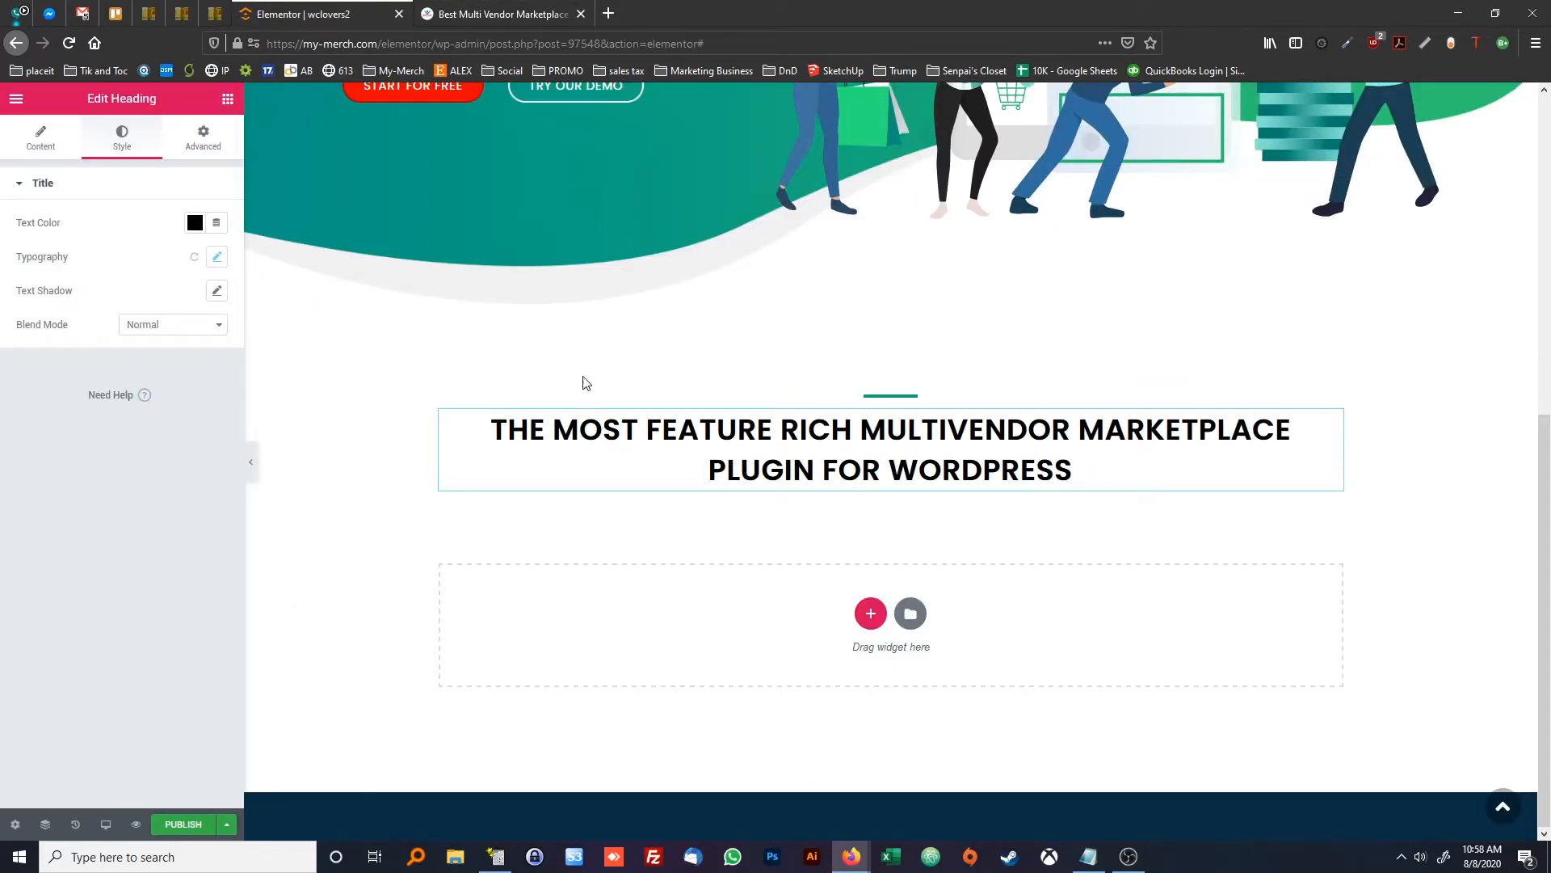
right_click(797, 447)
click(637, 367)
click(204, 139)
click(205, 254)
drag(50, 255, 51, 256)
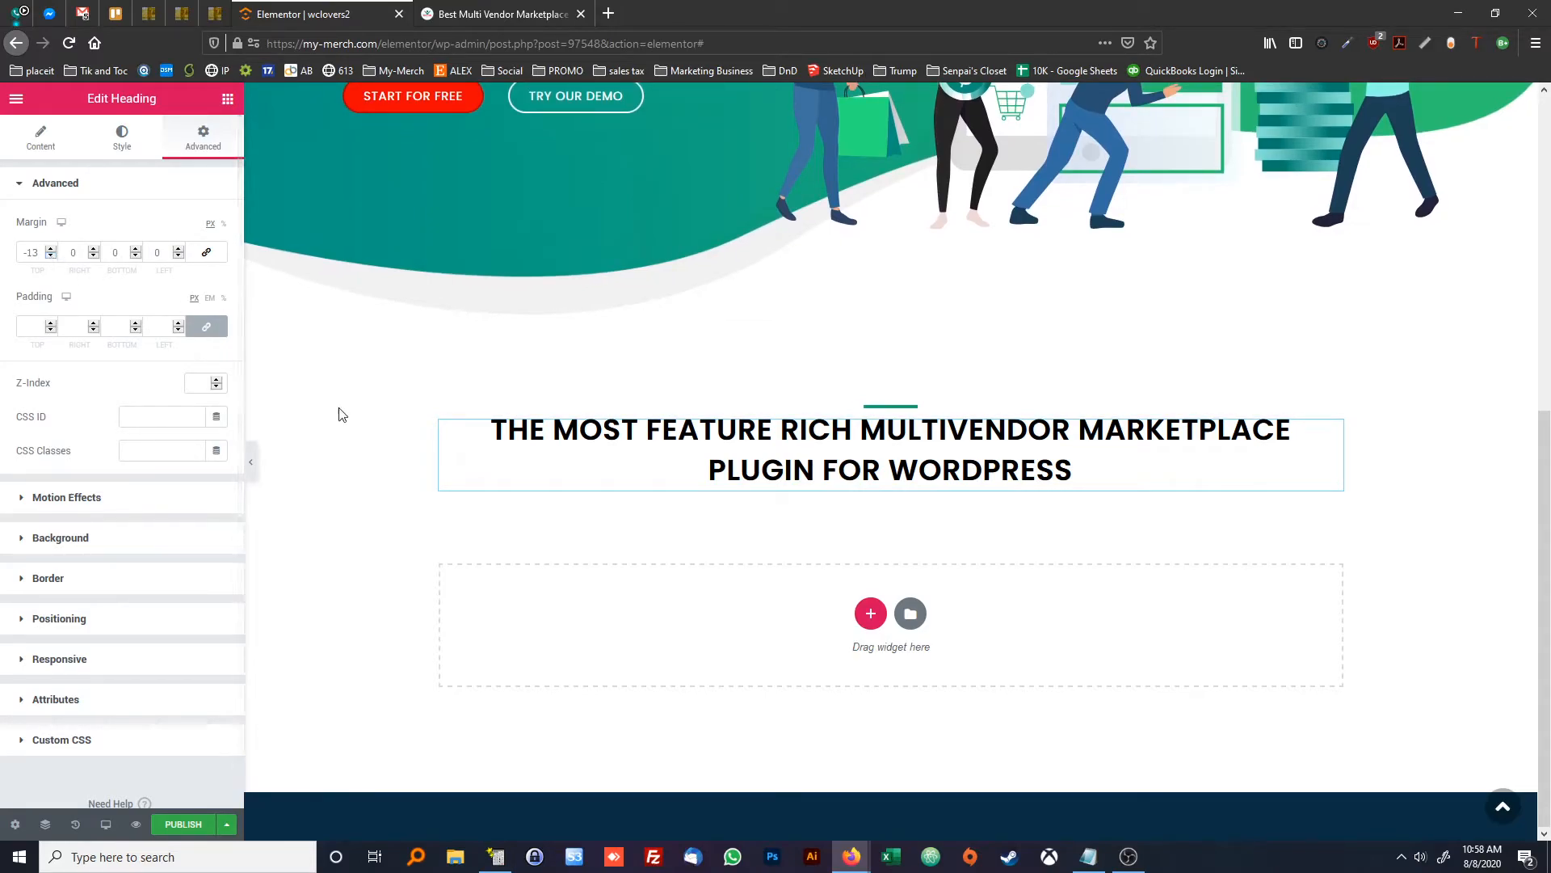
Copy the WCFM Marketplace description paragraph under the features heading on the reference page
click(478, 10)
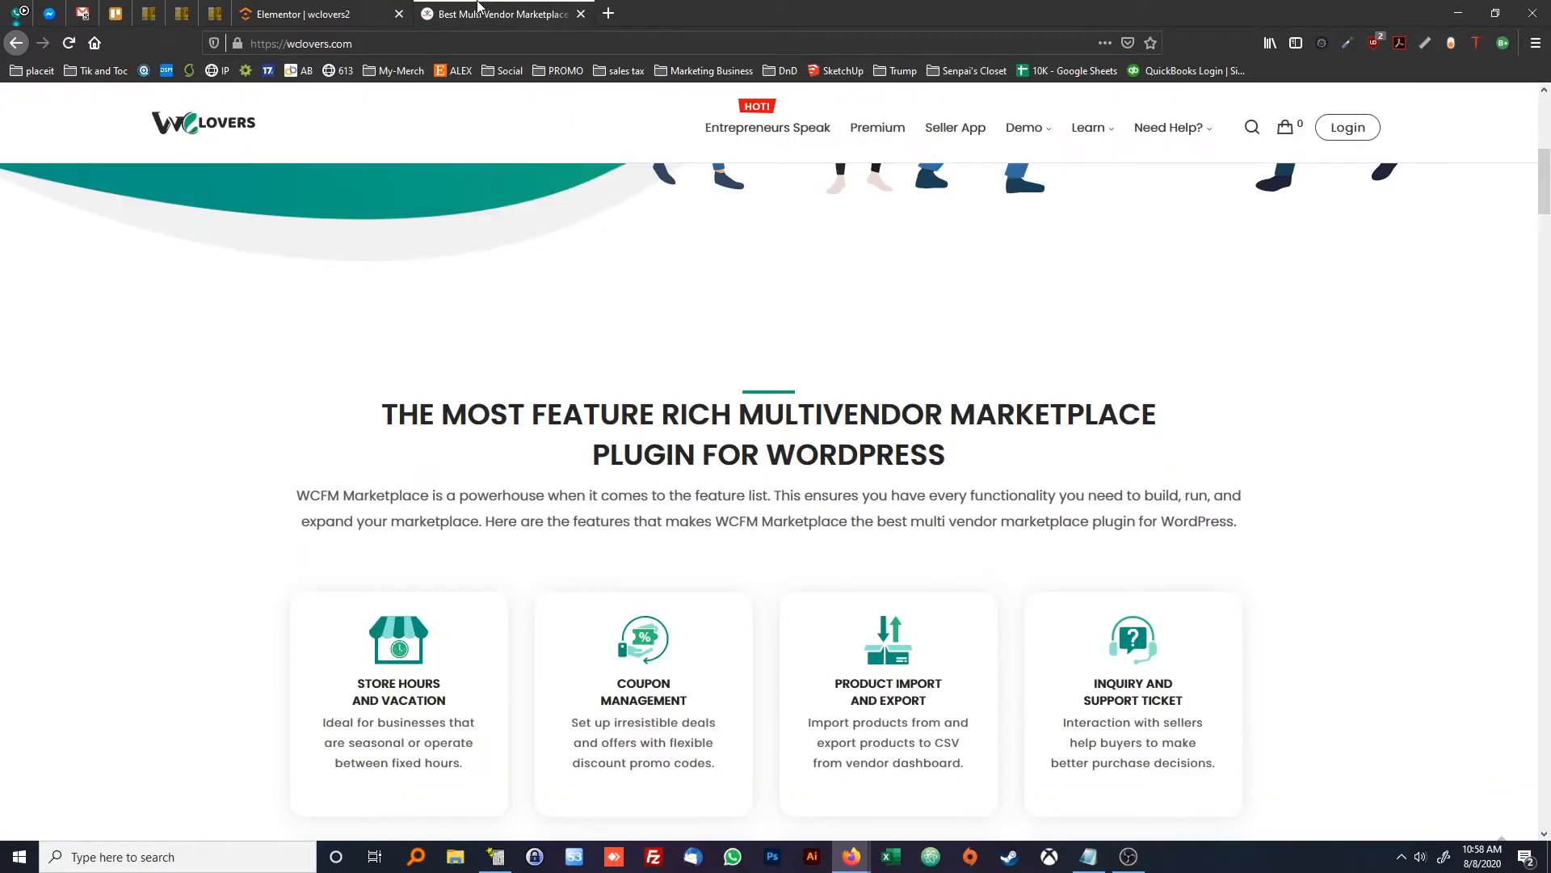
triple_click(437, 497)
key(ctrl+c)
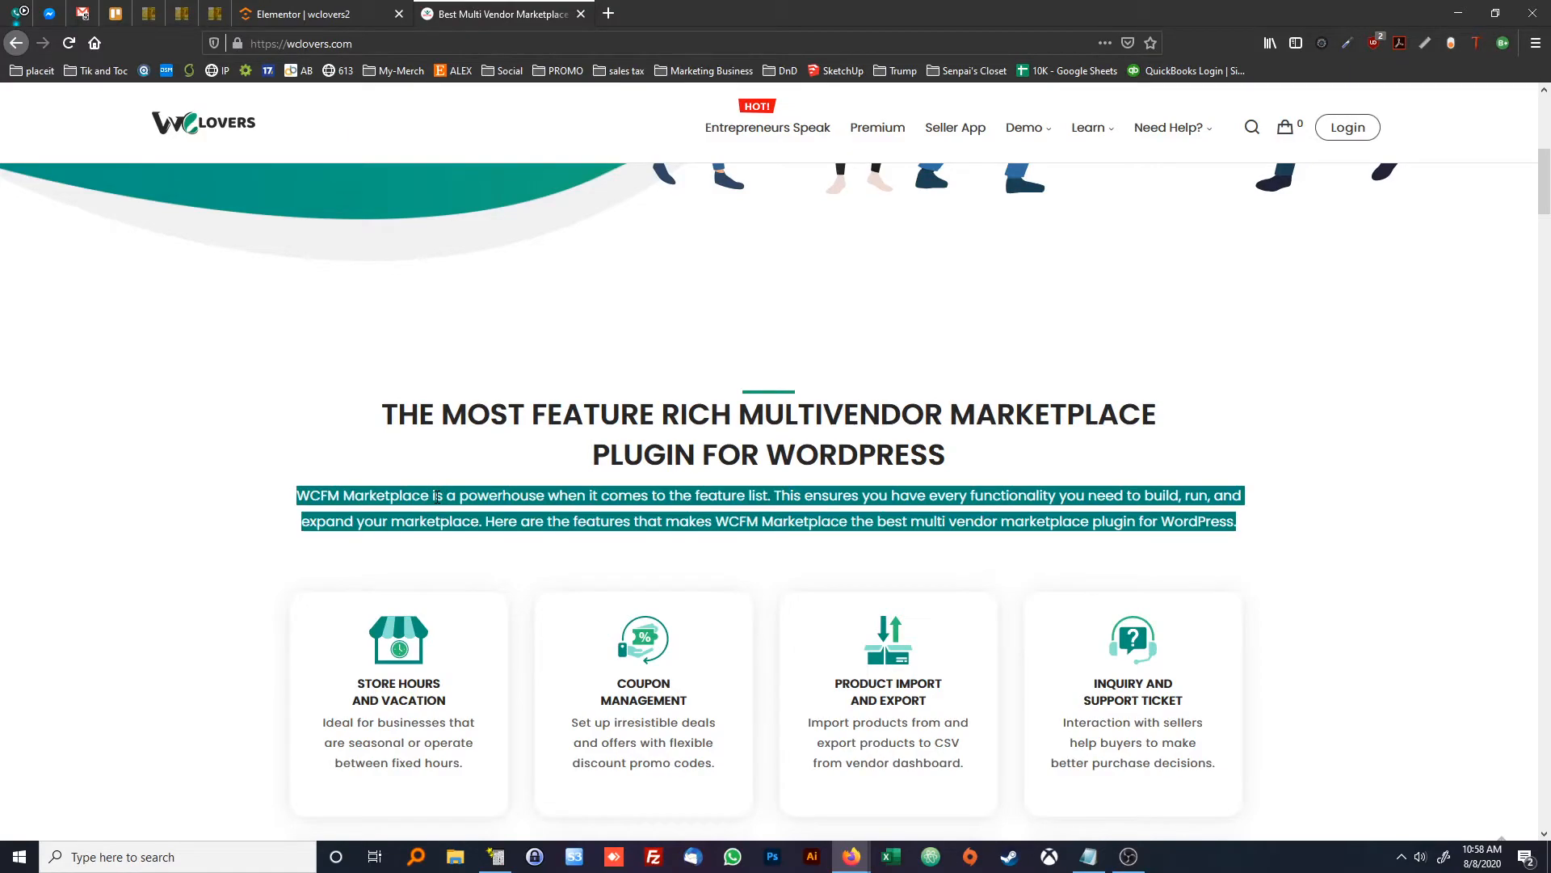
click(436, 497)
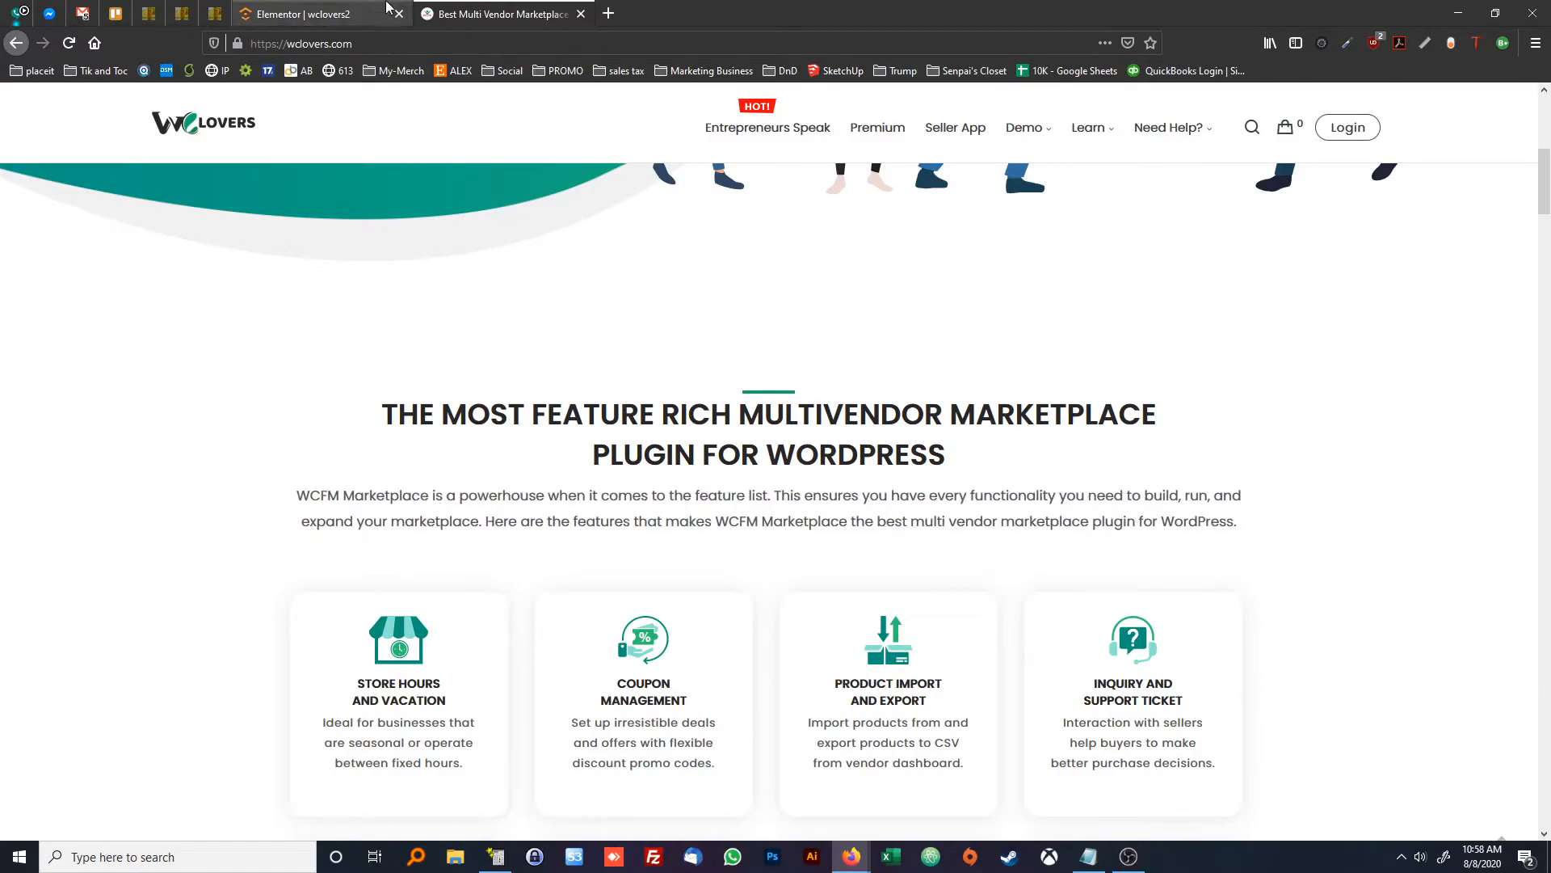
Add a Text Editor widget below the heading in the Elementor page and replace its placeholder text with the copied paragraph
click(307, 14)
click(228, 98)
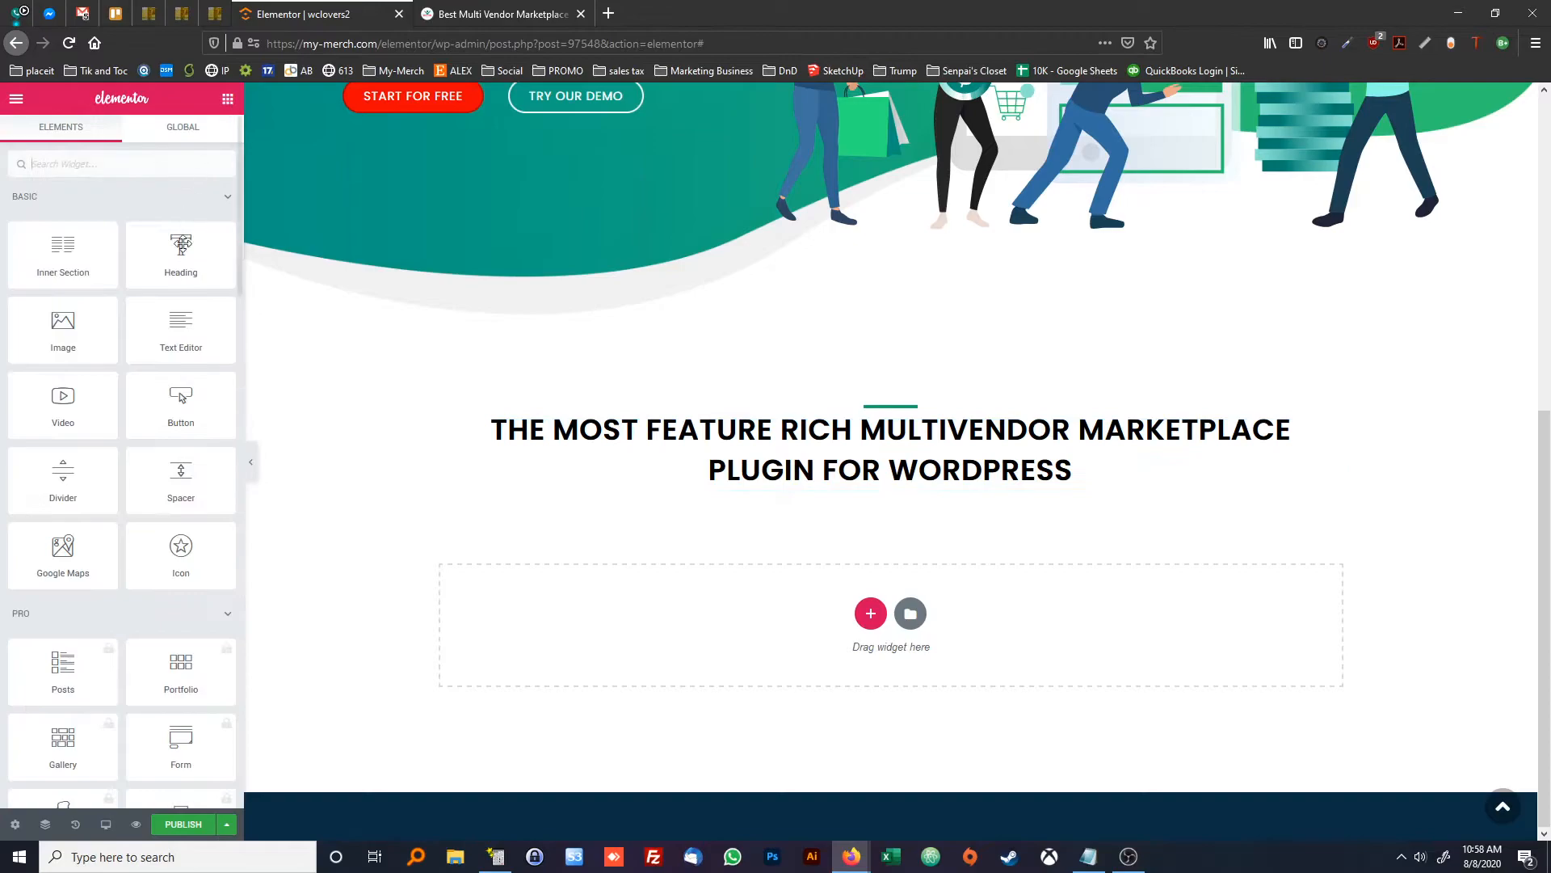
drag(183, 336, 907, 480)
double_click(134, 447)
triple_click(135, 447)
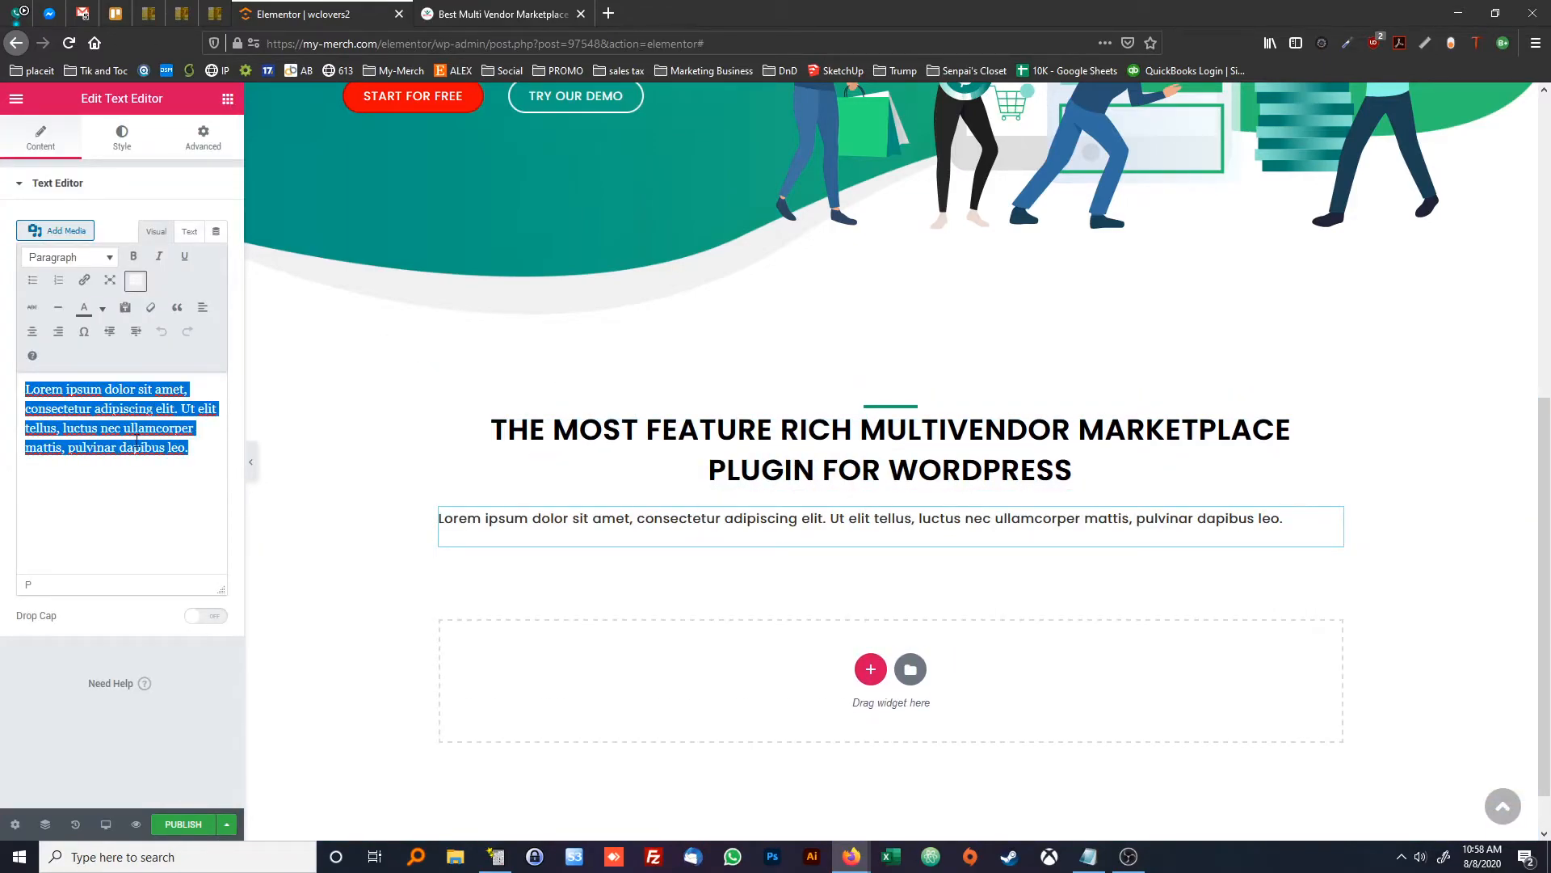
key(ctrl+v)
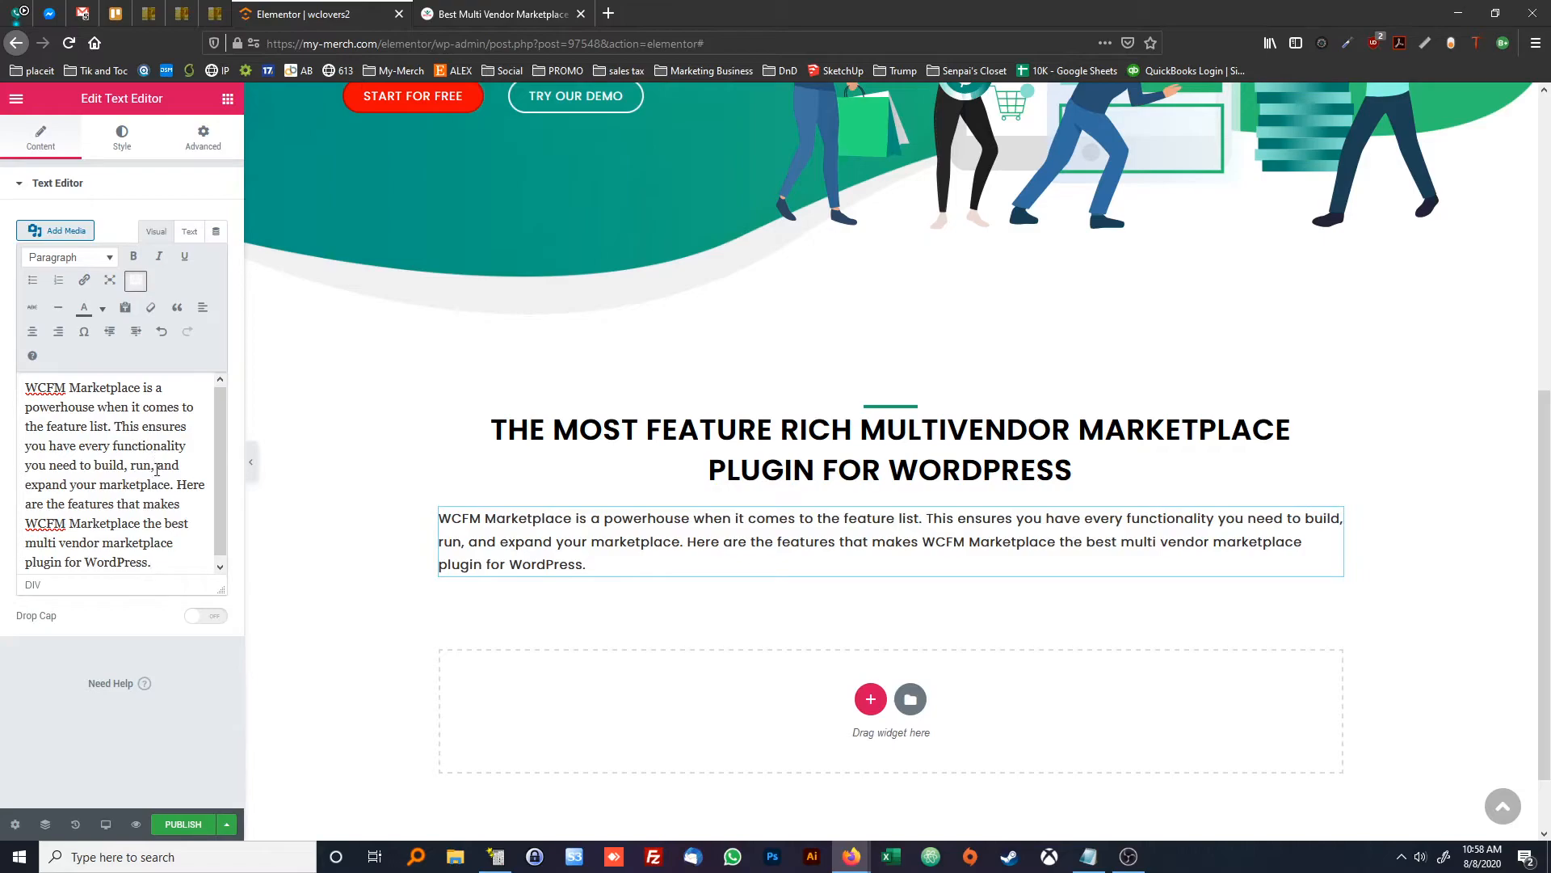
Center-align the description paragraph and compare it with the one on the reference page
click(32, 331)
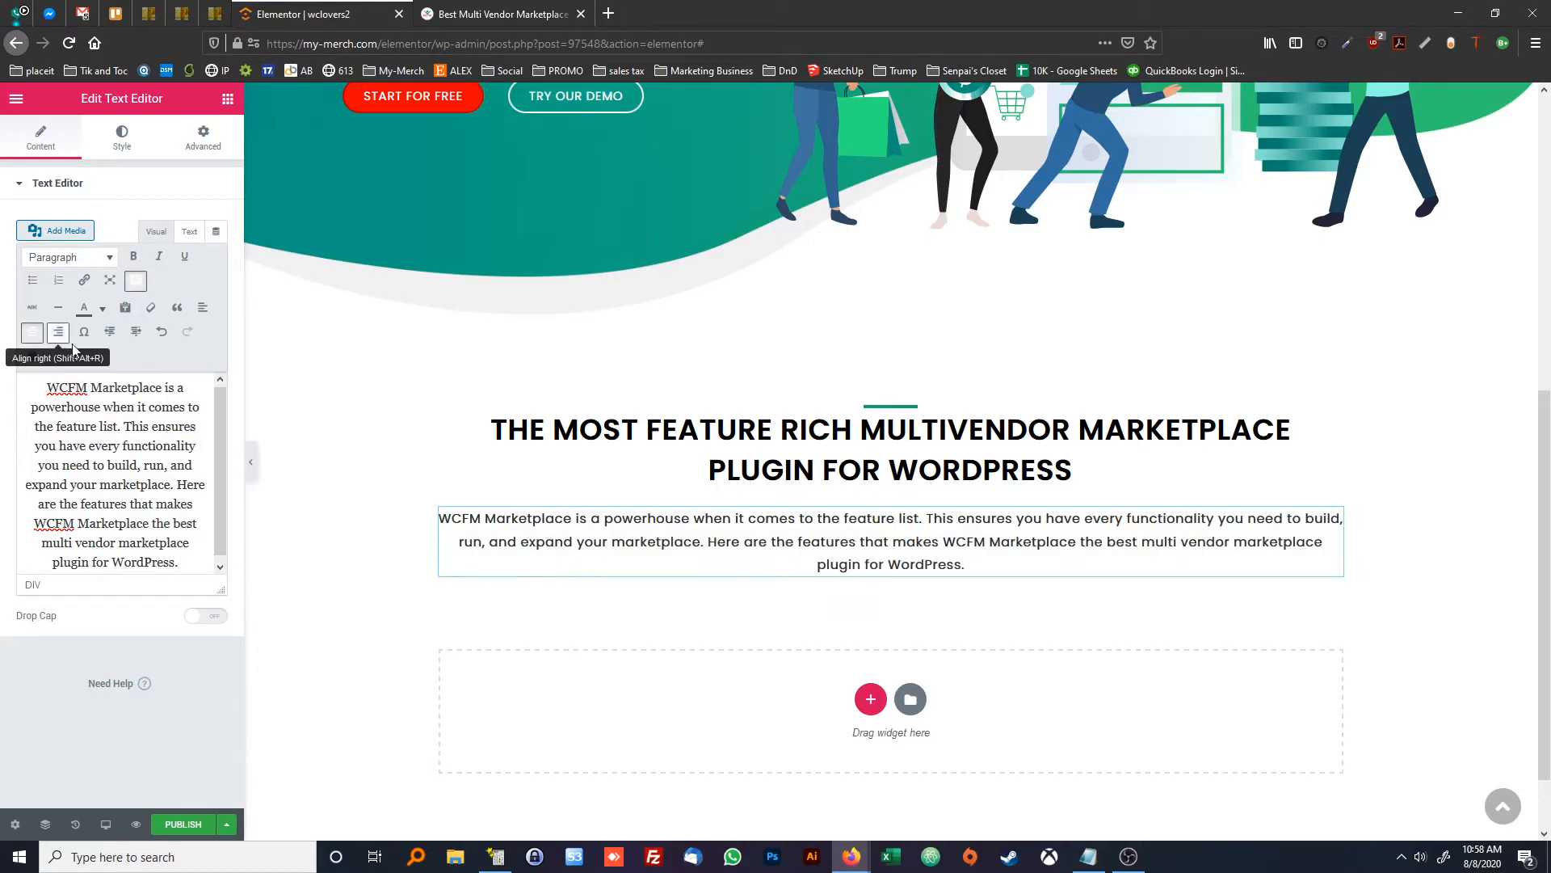
click(497, 13)
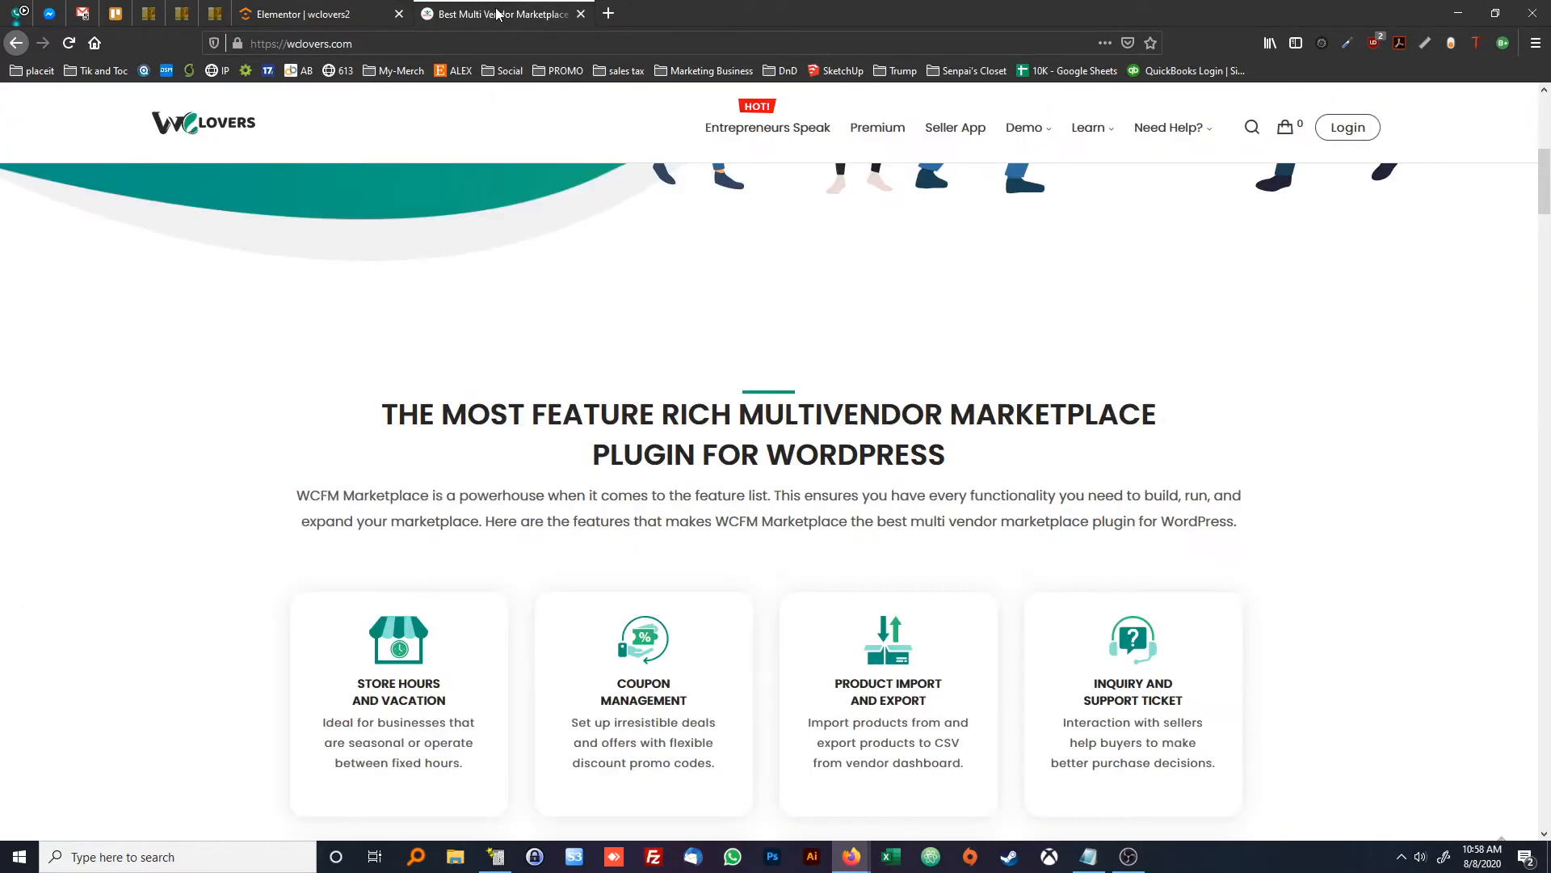
click(300, 10)
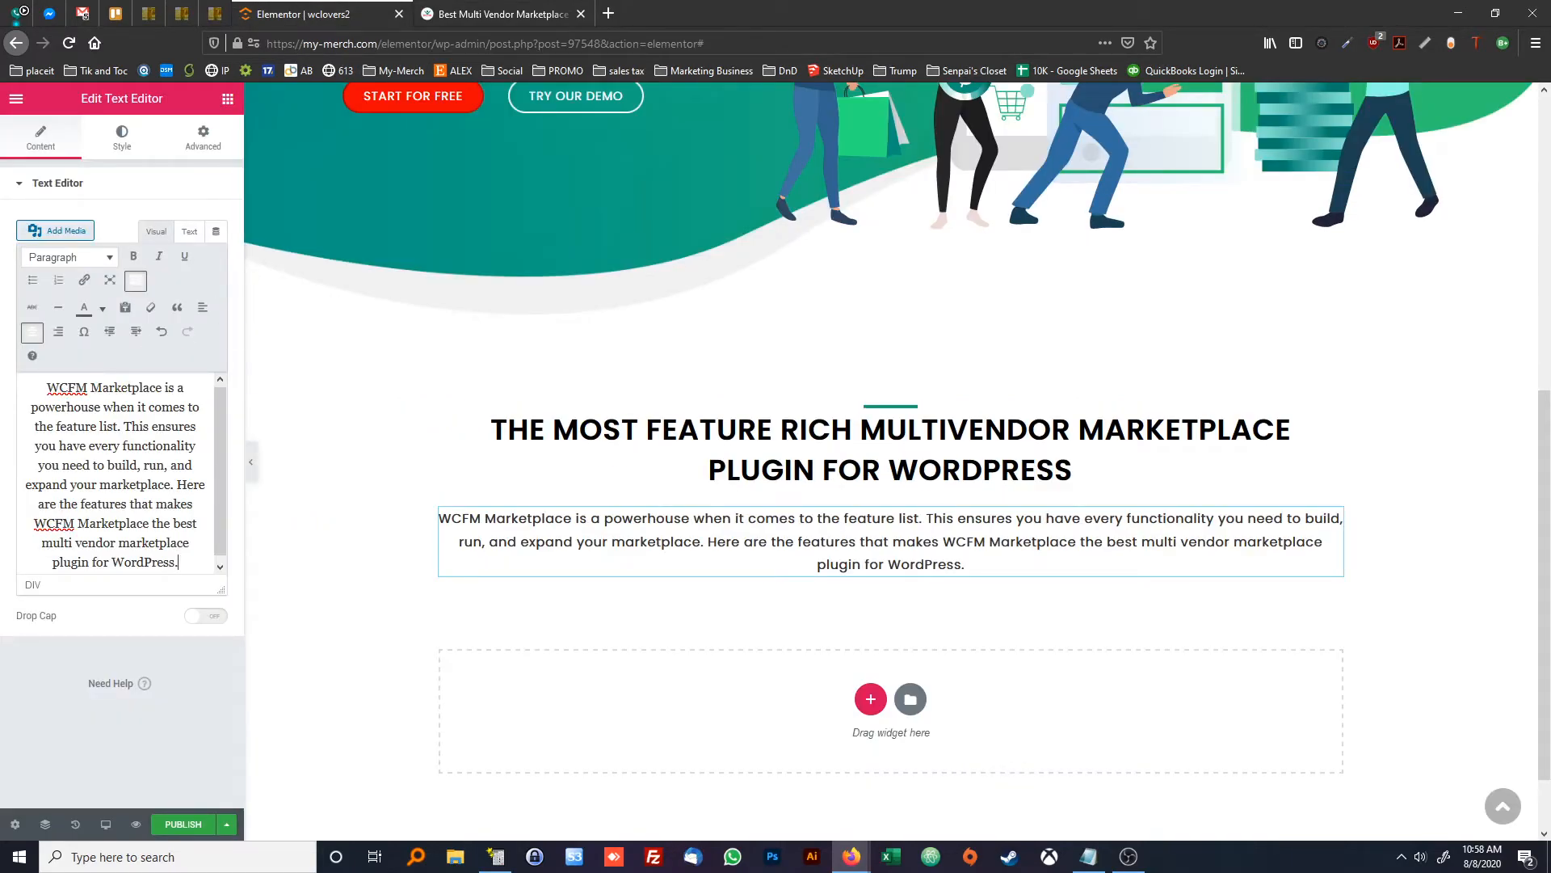
Set the description paragraph's font family to Poppins and its size to 16 px
click(122, 139)
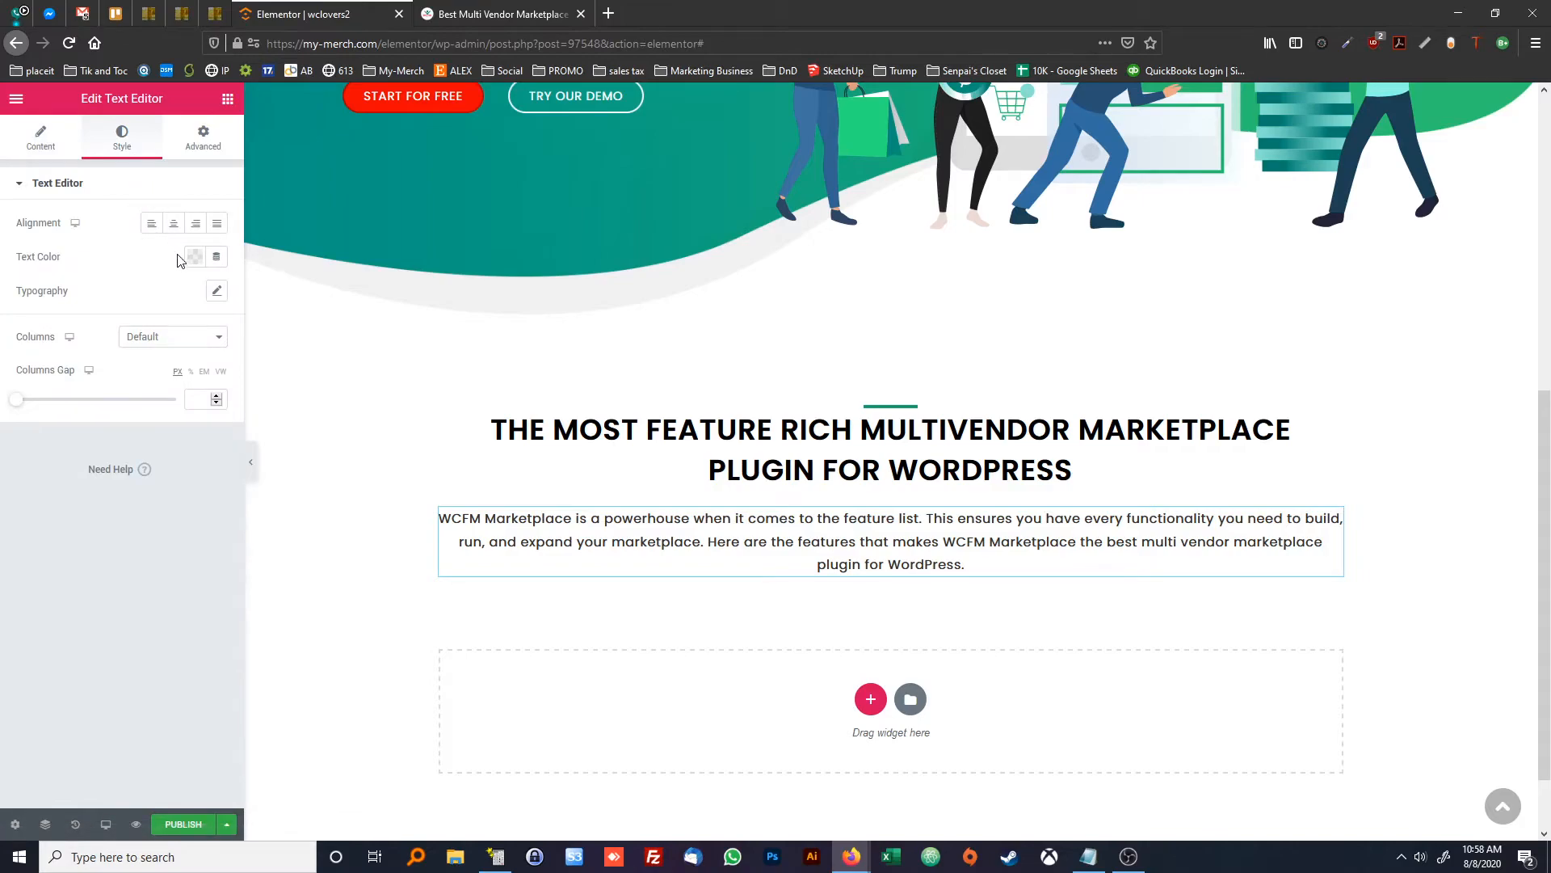
click(217, 293)
click(185, 335)
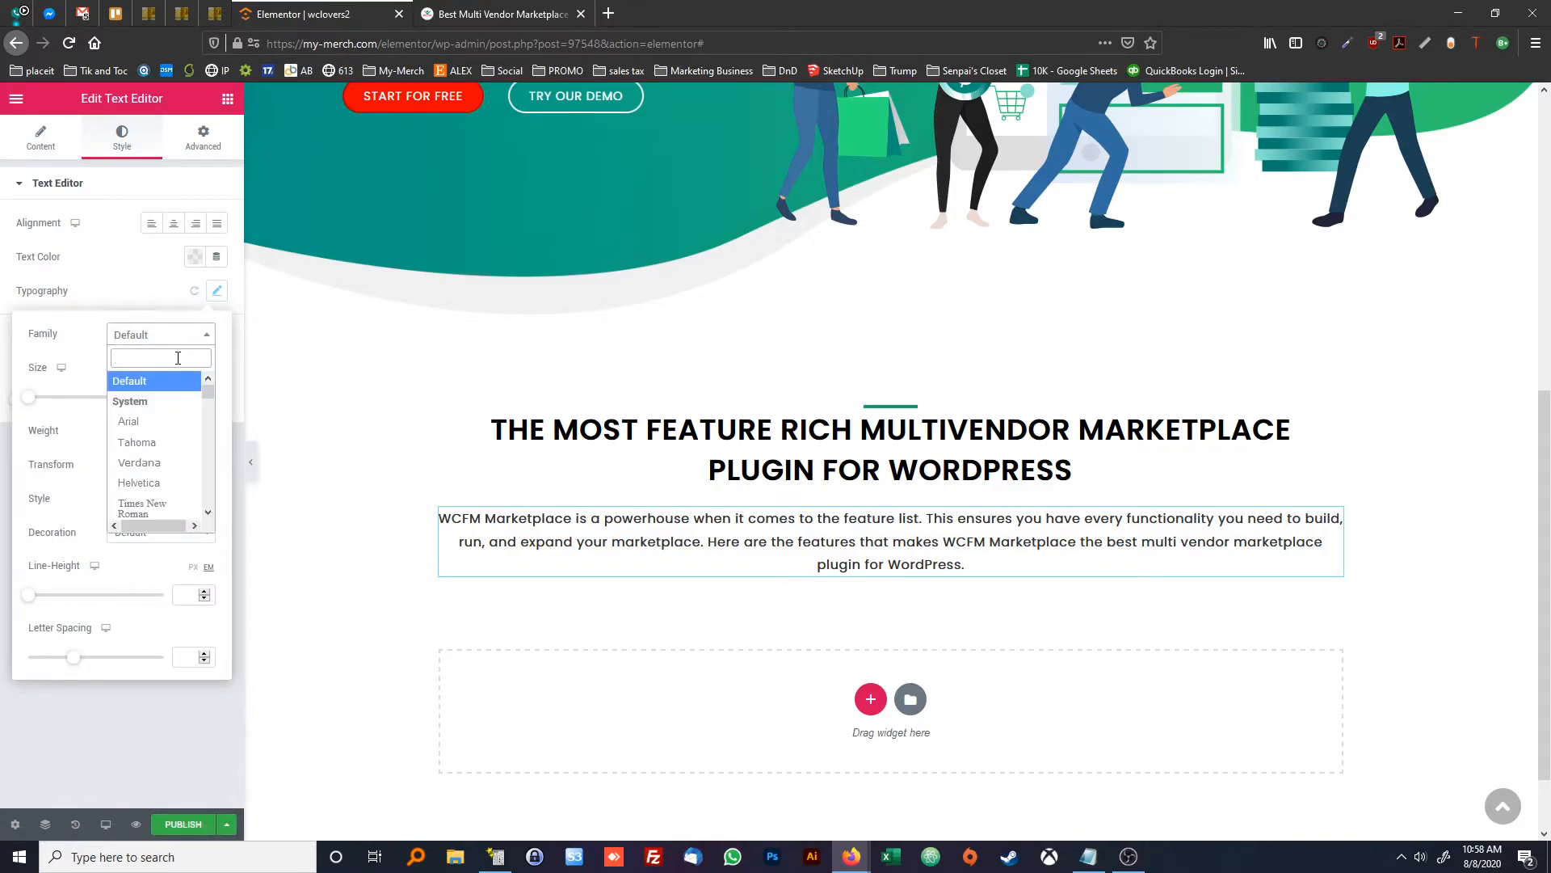
text(popp)
click(171, 401)
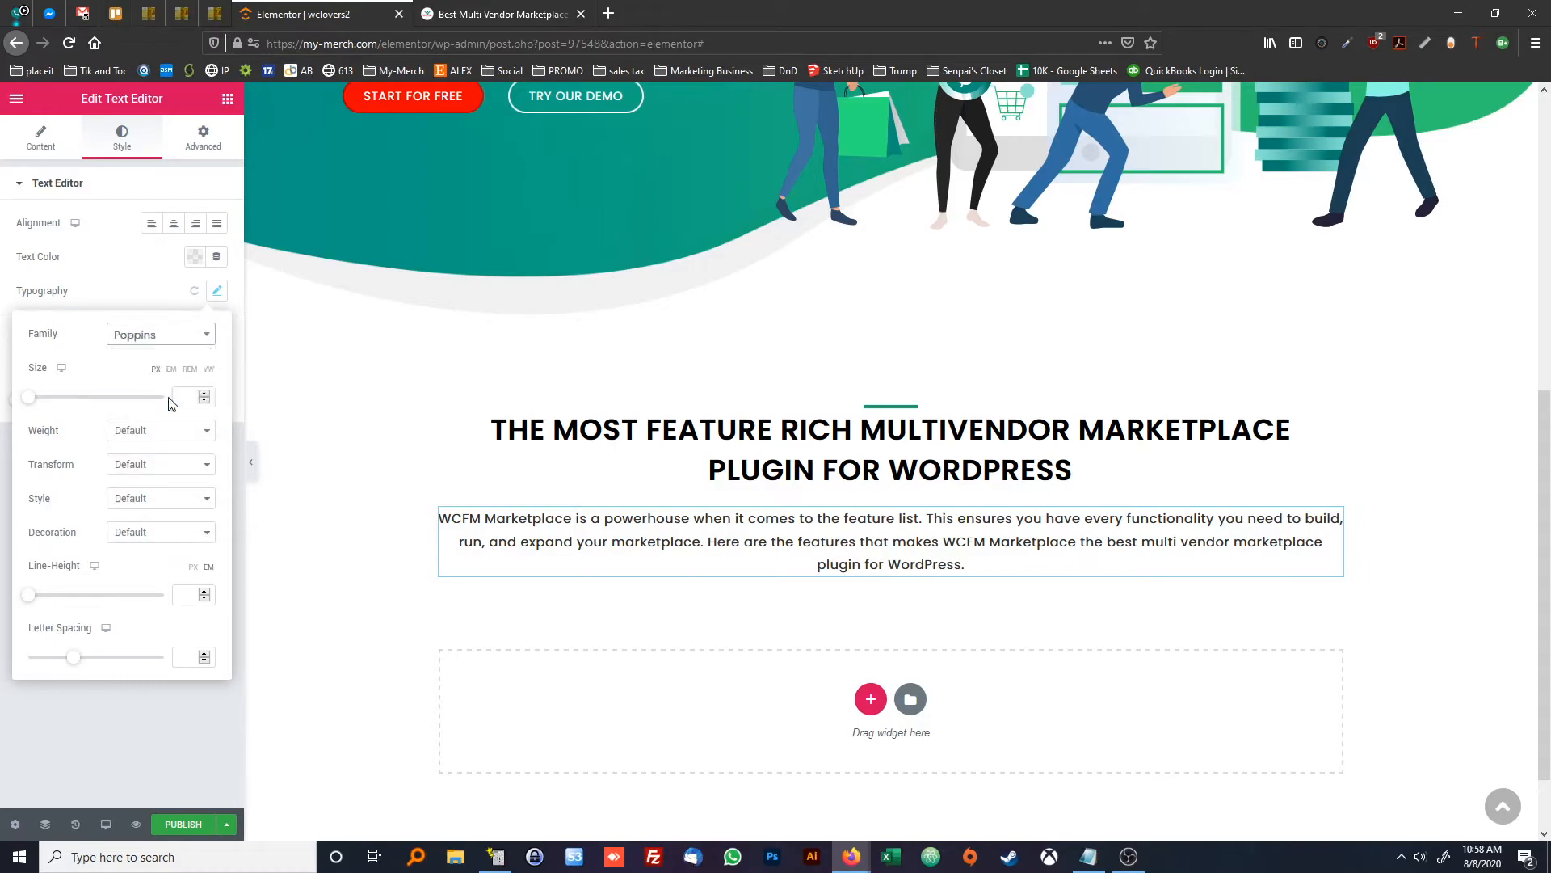
click(187, 397)
text(16)
Check the body text specifications in STYLES.txt and set the paragraph's font weight to 400
drag(0, 256, 808, 227)
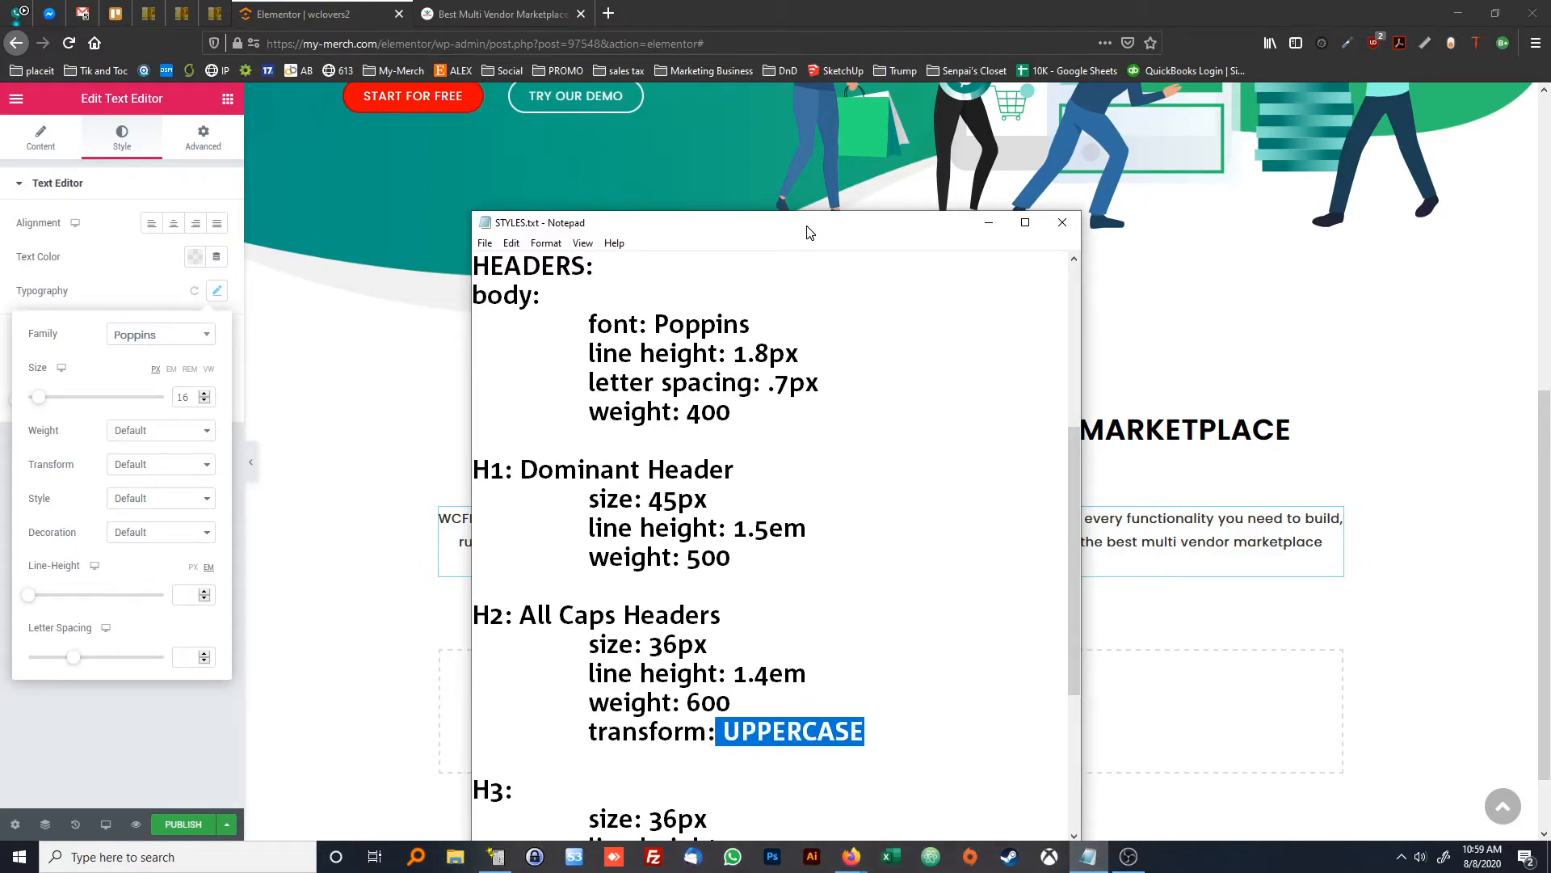
drag(811, 233, 0, 267)
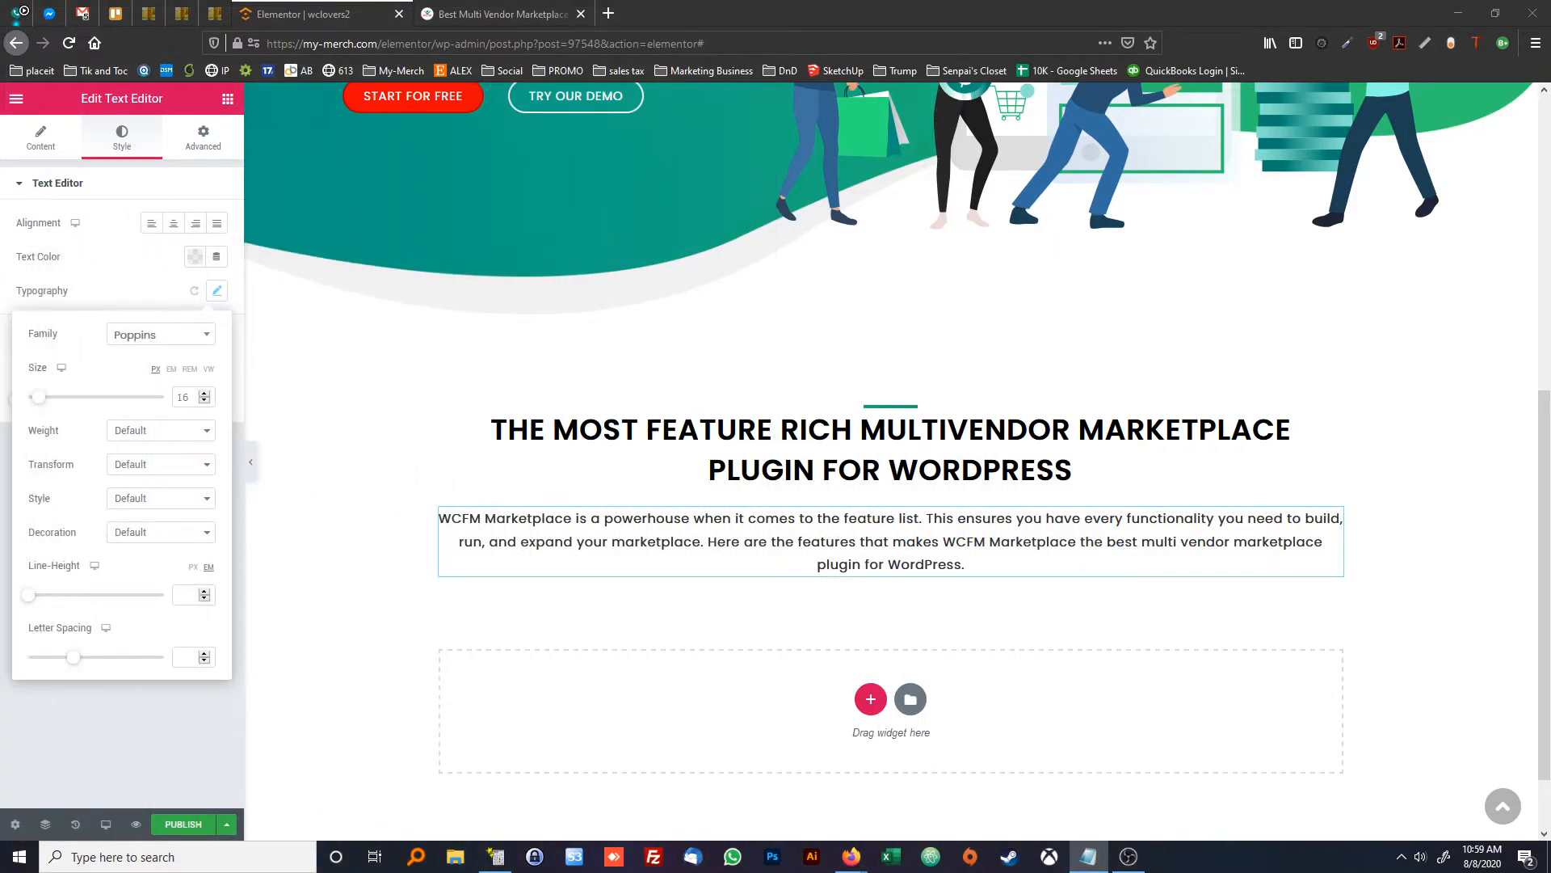
click(183, 435)
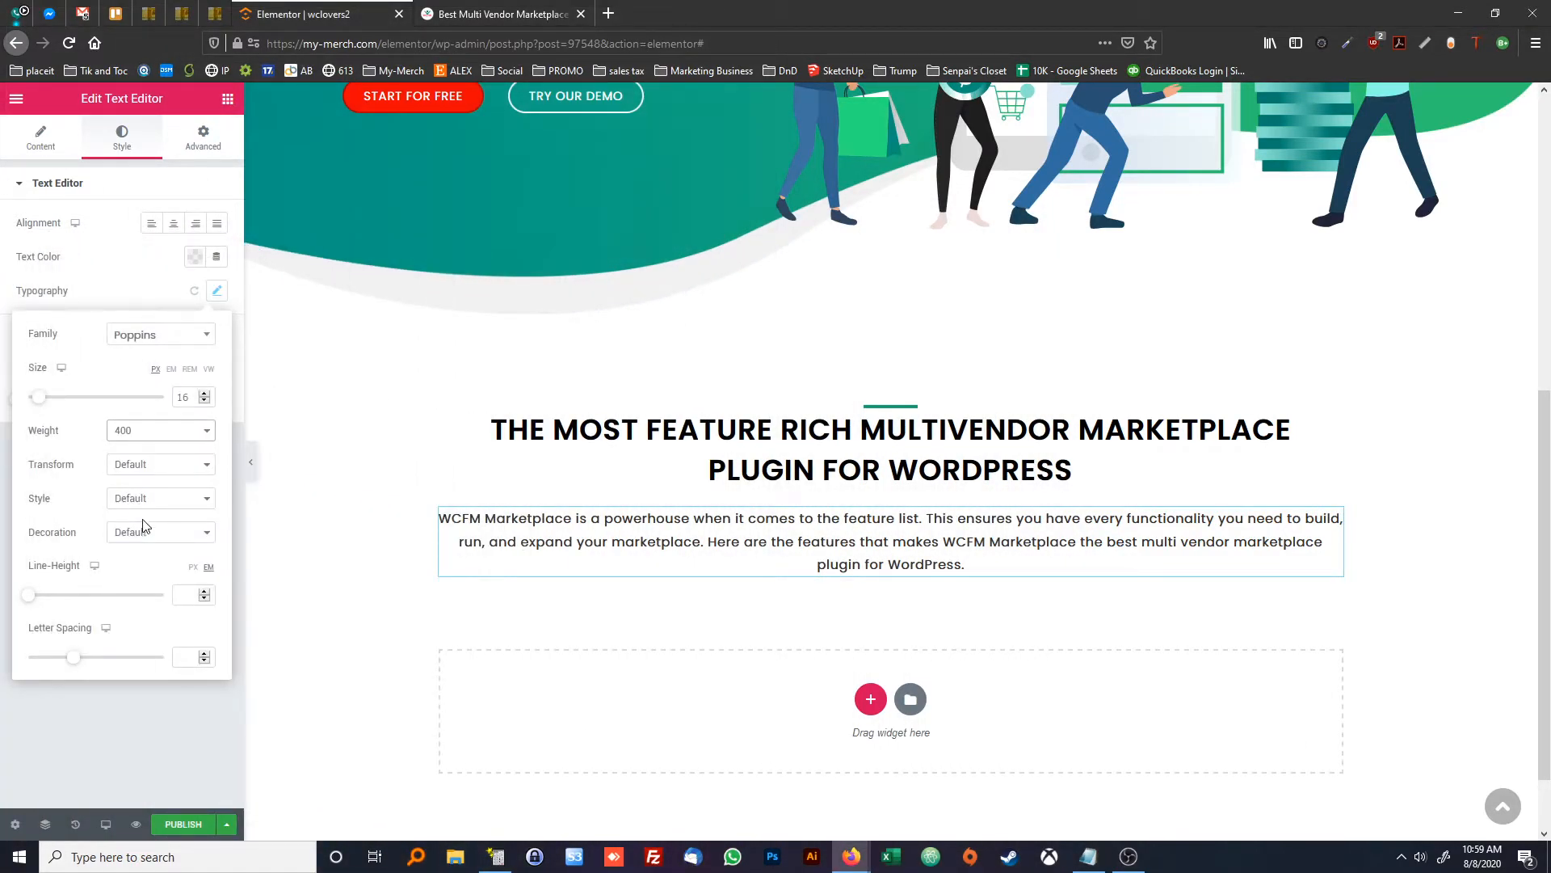
Set the paragraph's line height to 1.8 em and its letter spacing to .7
click(187, 596)
text(1.8)
click(184, 659)
text(.7)
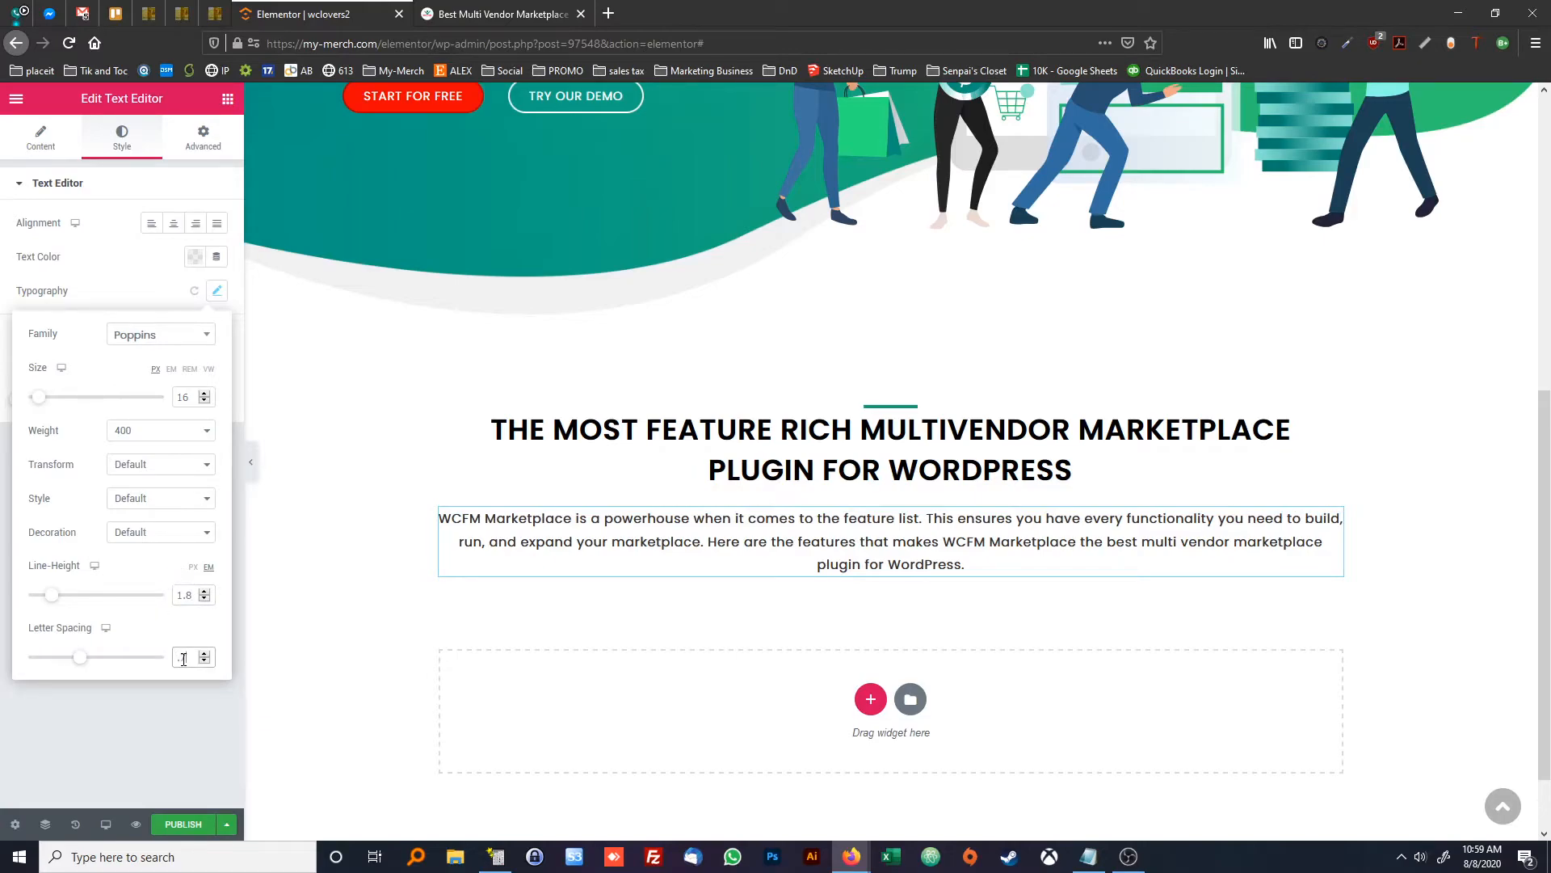
click(173, 721)
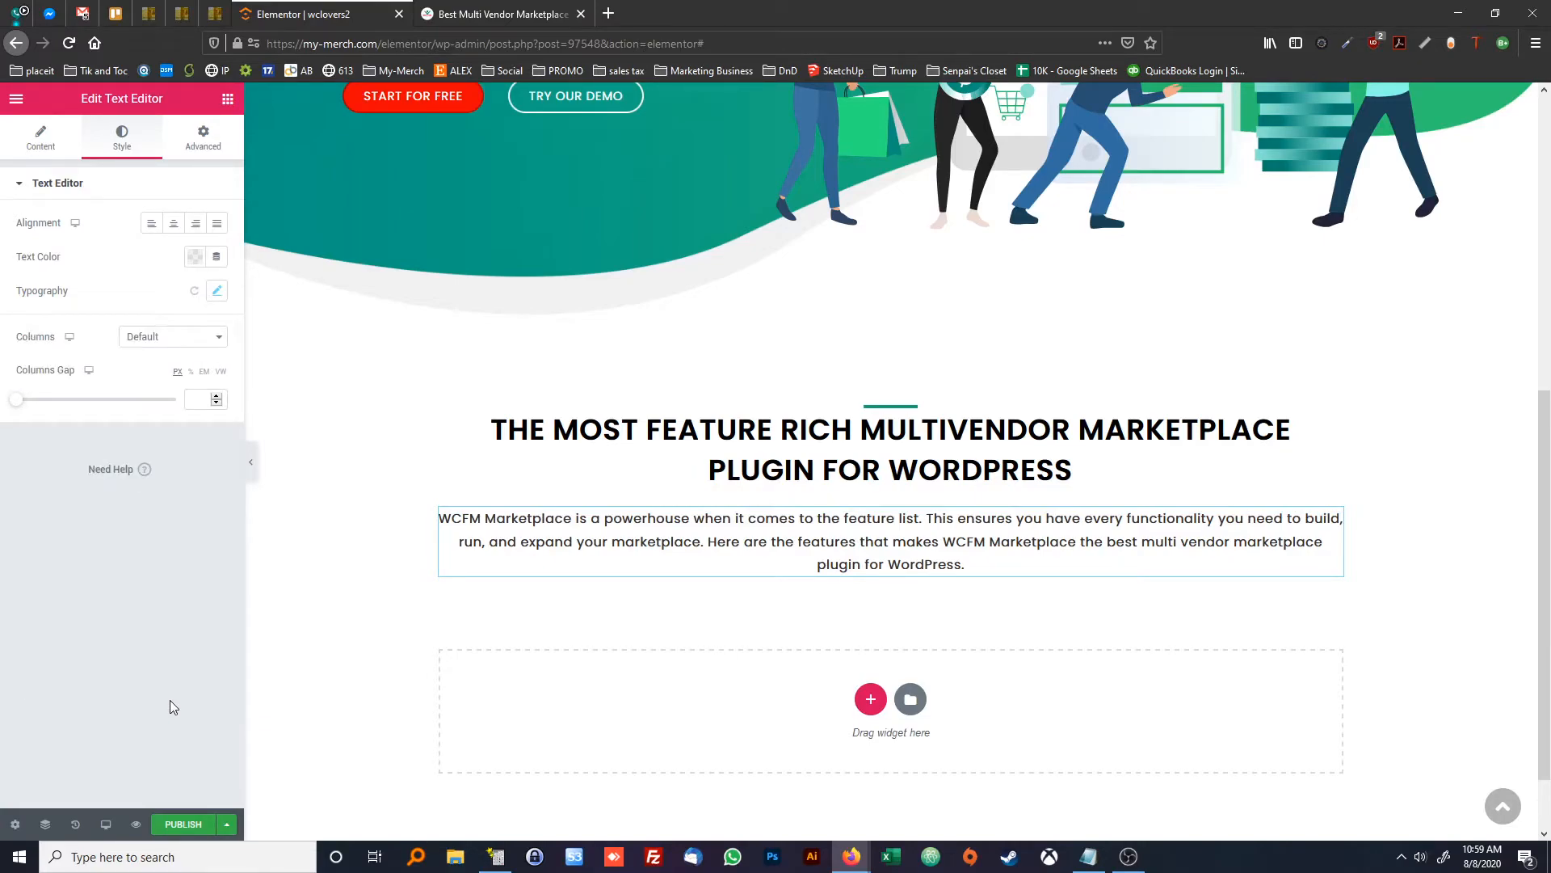
Set the description paragraph's text color to 555555
click(194, 257)
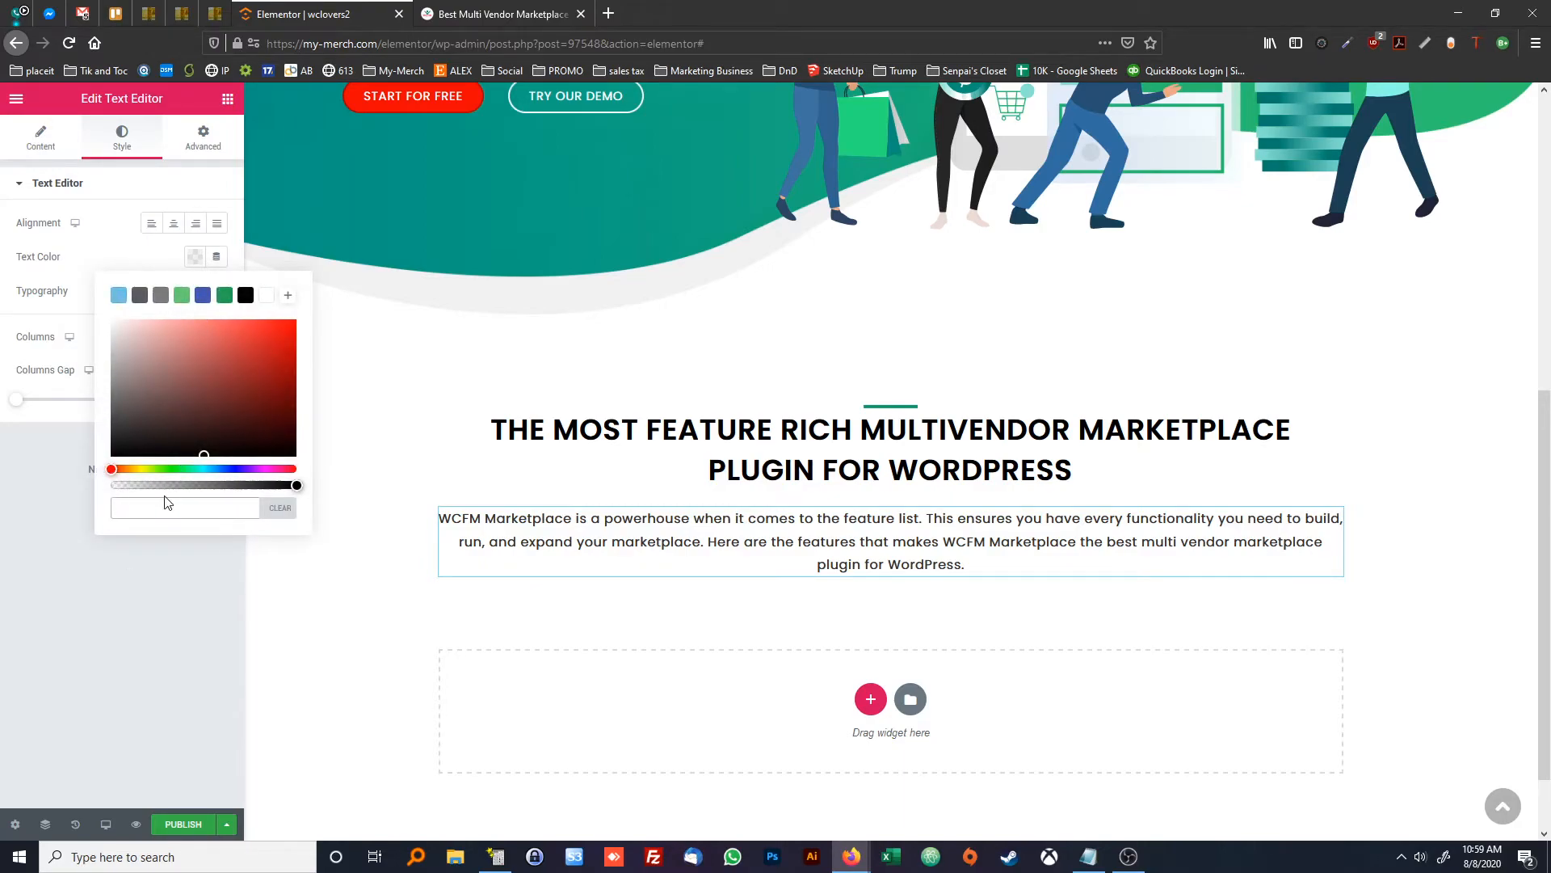
click(166, 504)
text(555555)
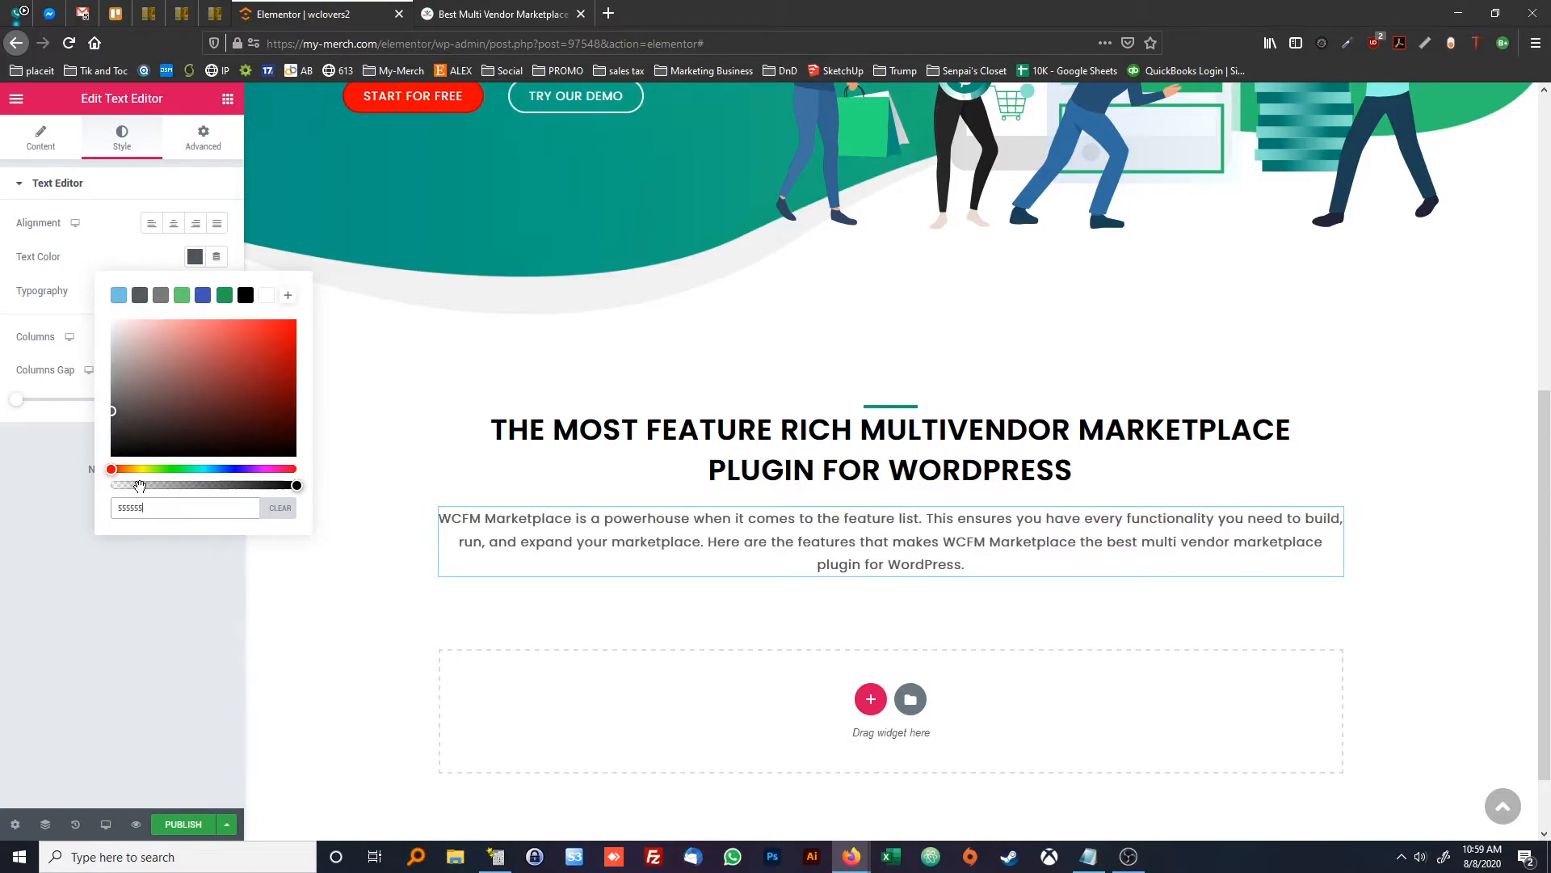
text(@#)
key(BackSpace)
key(BackSpace)
click(157, 603)
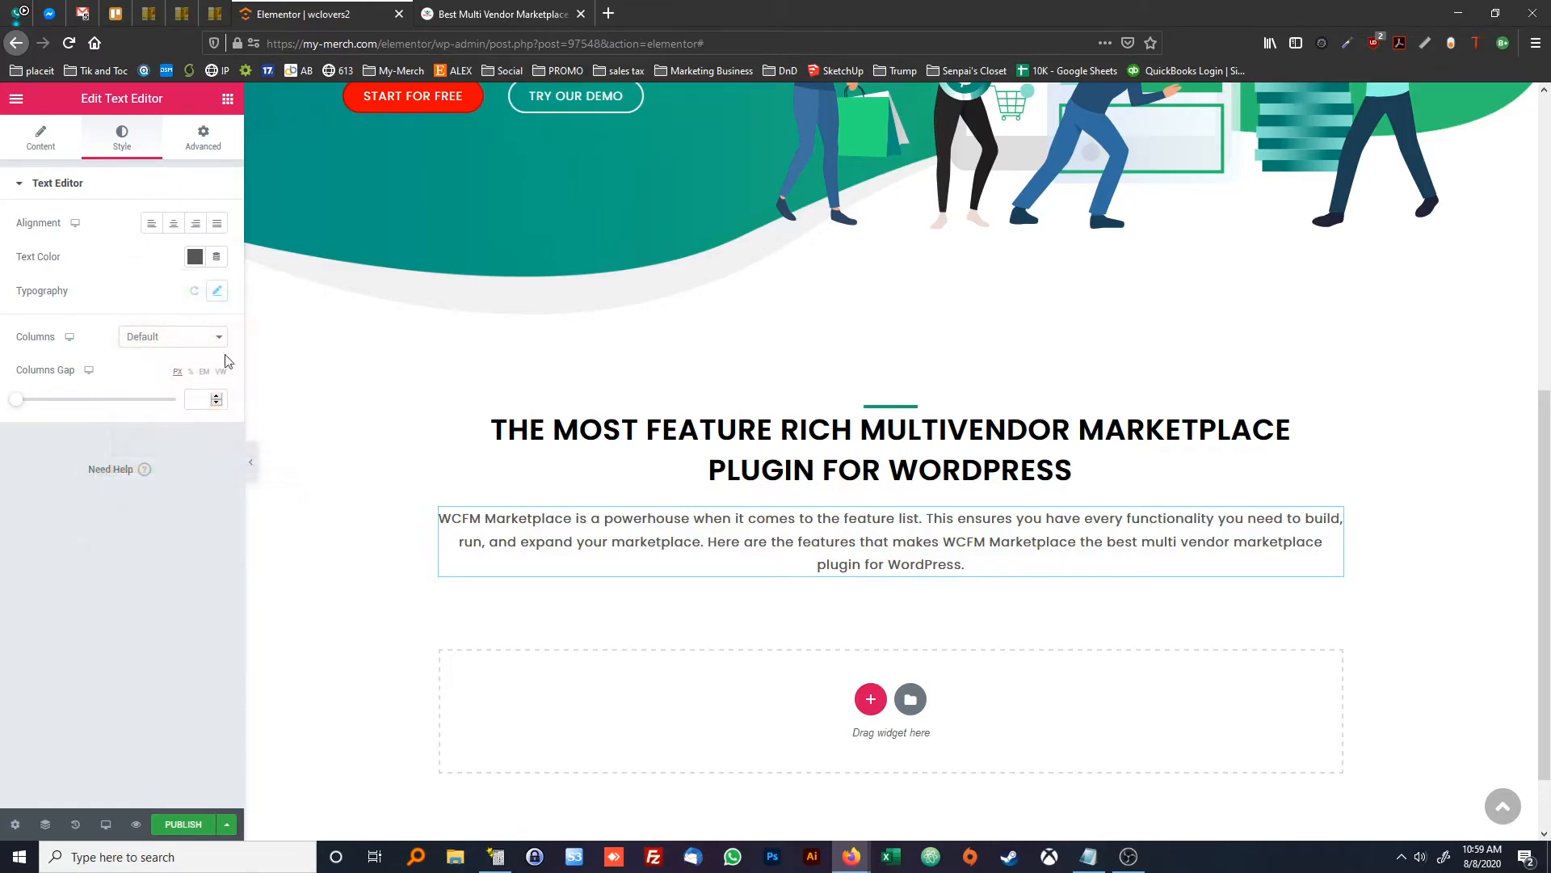
Preview the features section at full page width and compare its paragraph width and line breaks with the reference page
click(339, 350)
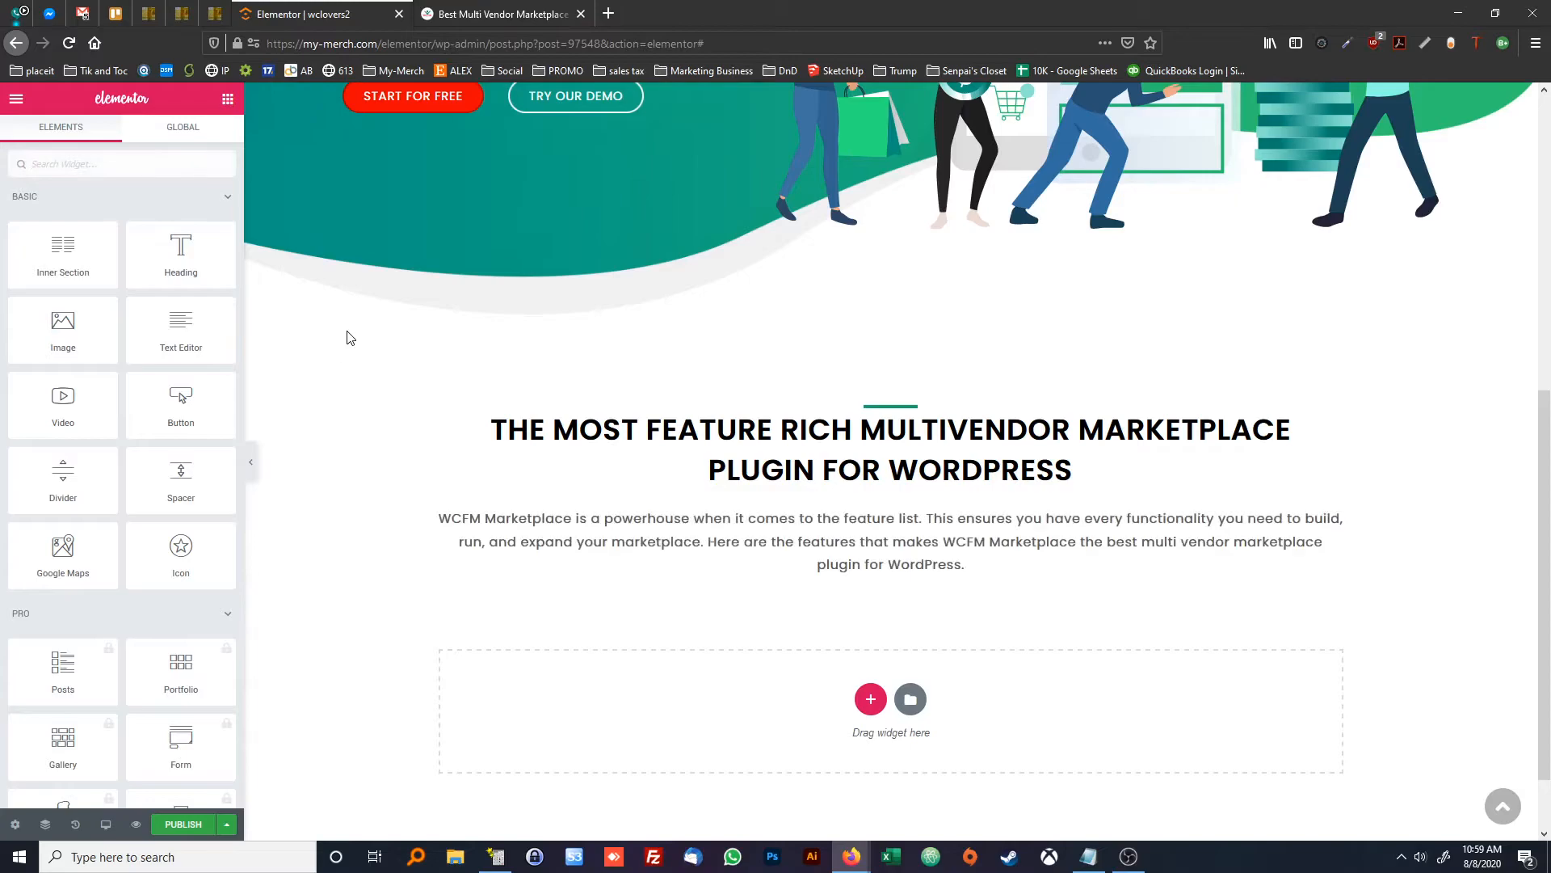
click(489, 13)
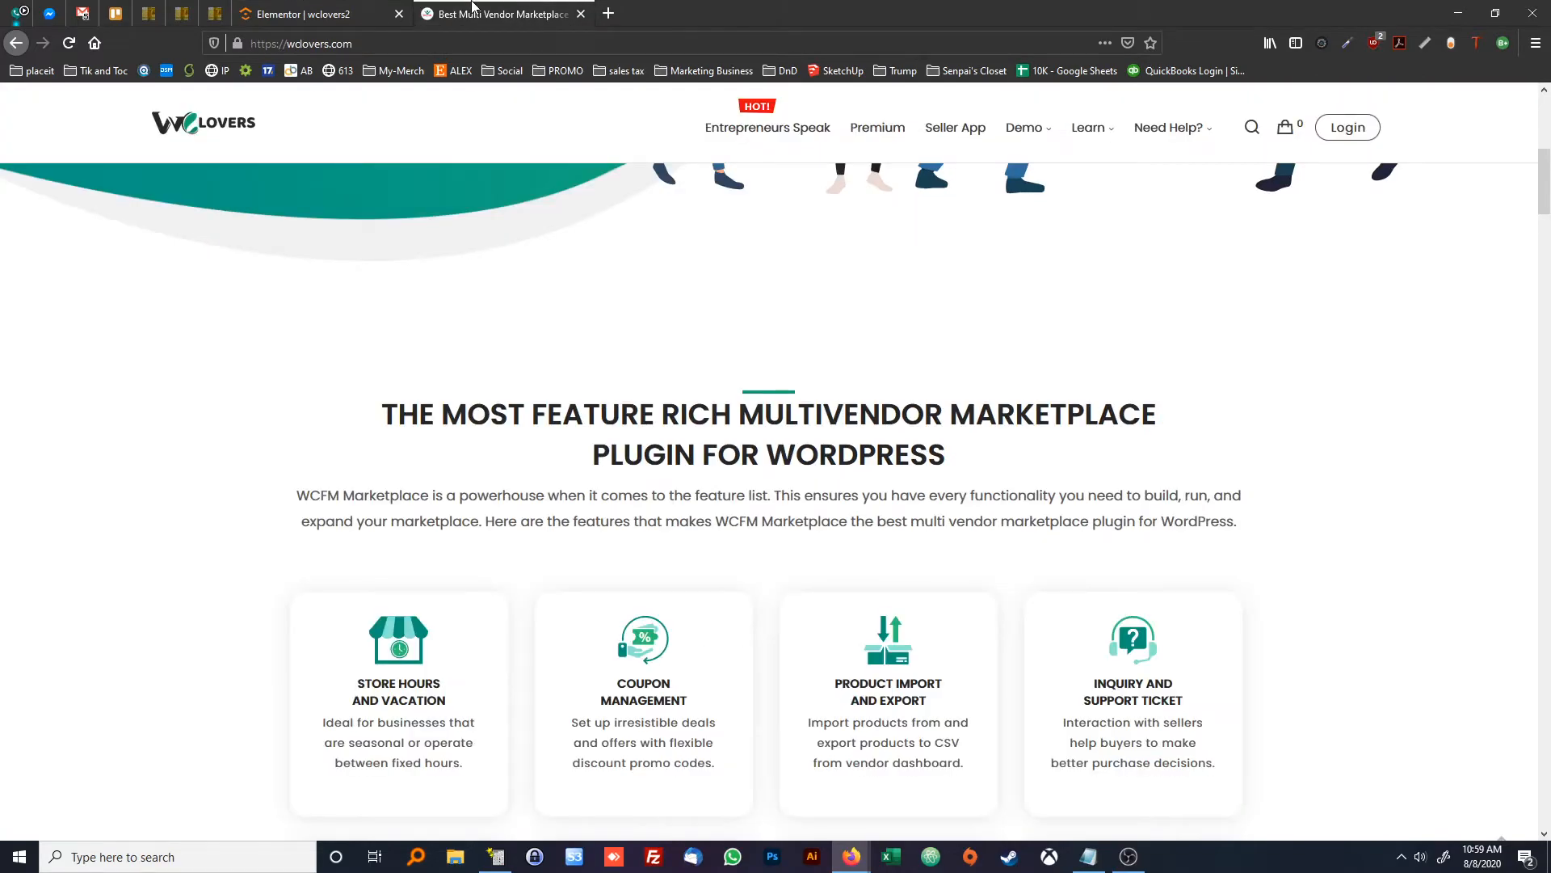
click(276, 13)
click(250, 464)
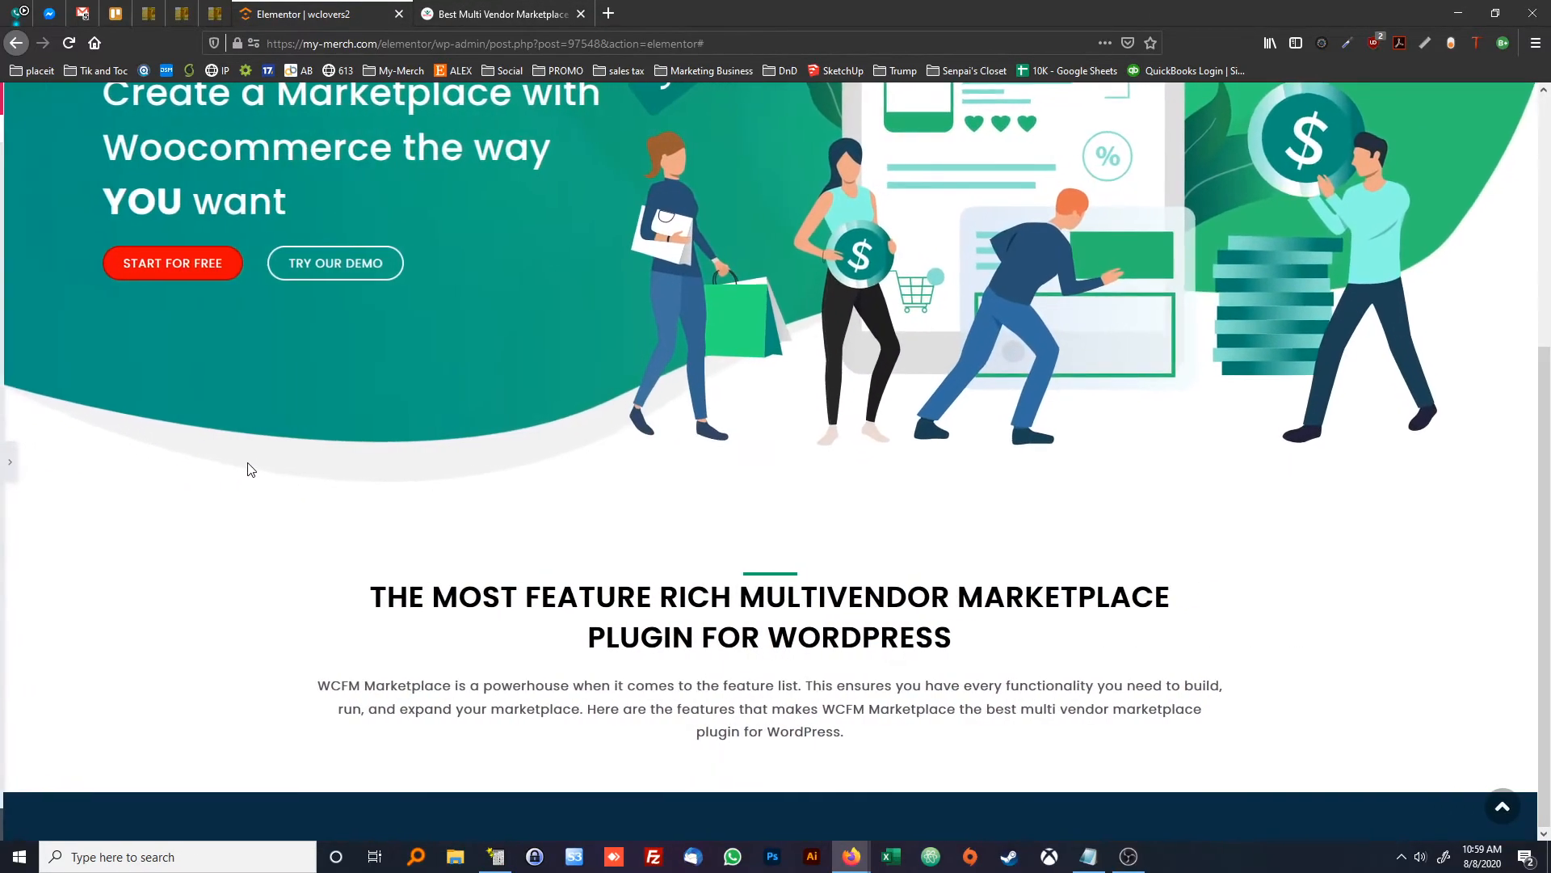
click(7, 462)
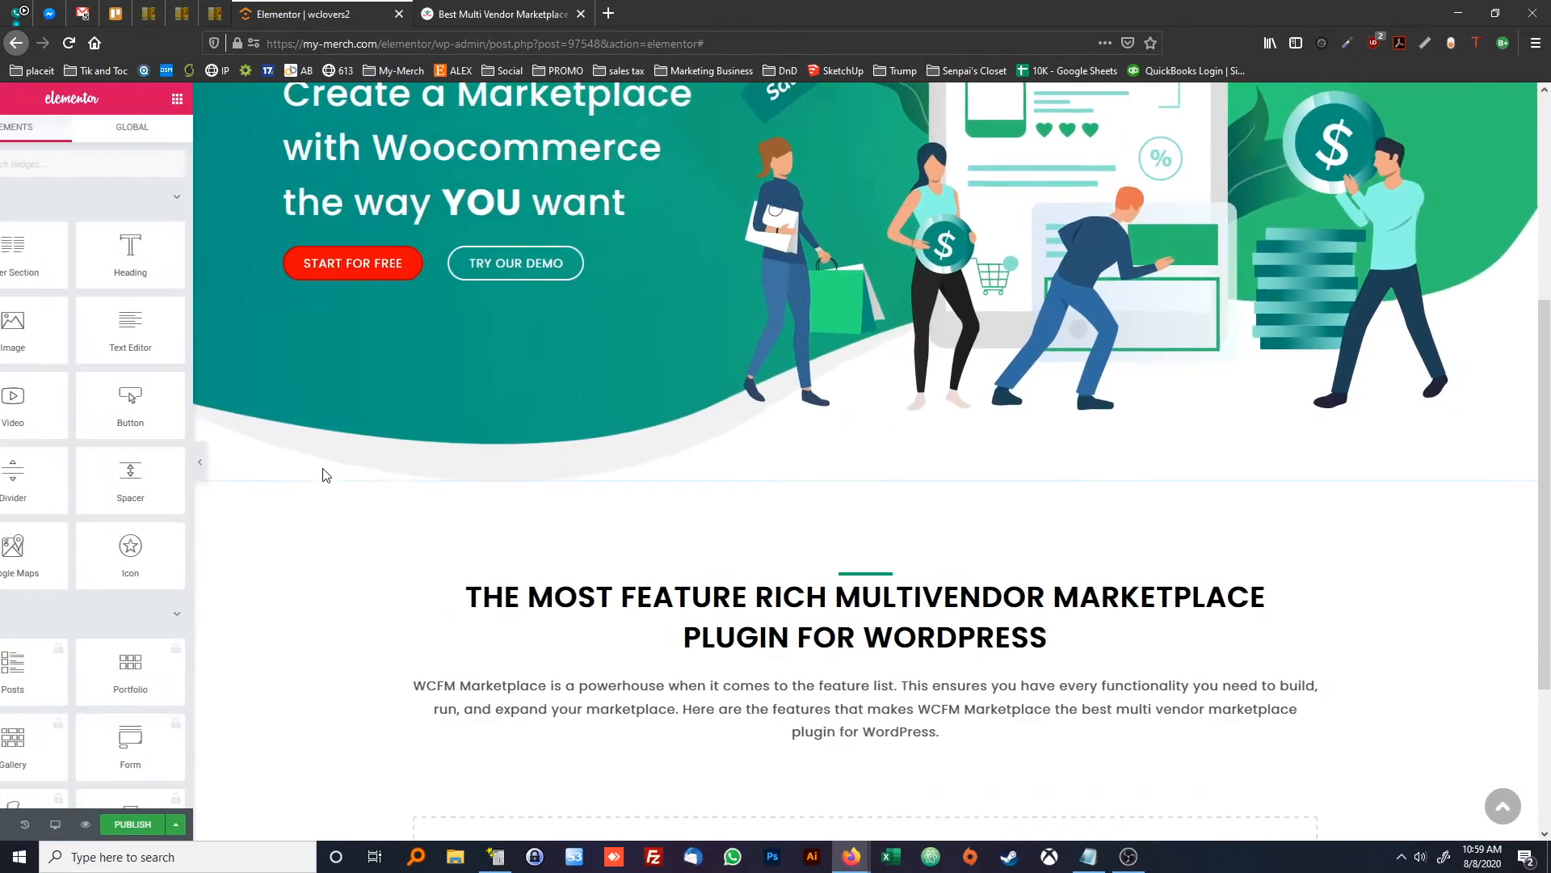
scroll(555, 479, down, 3)
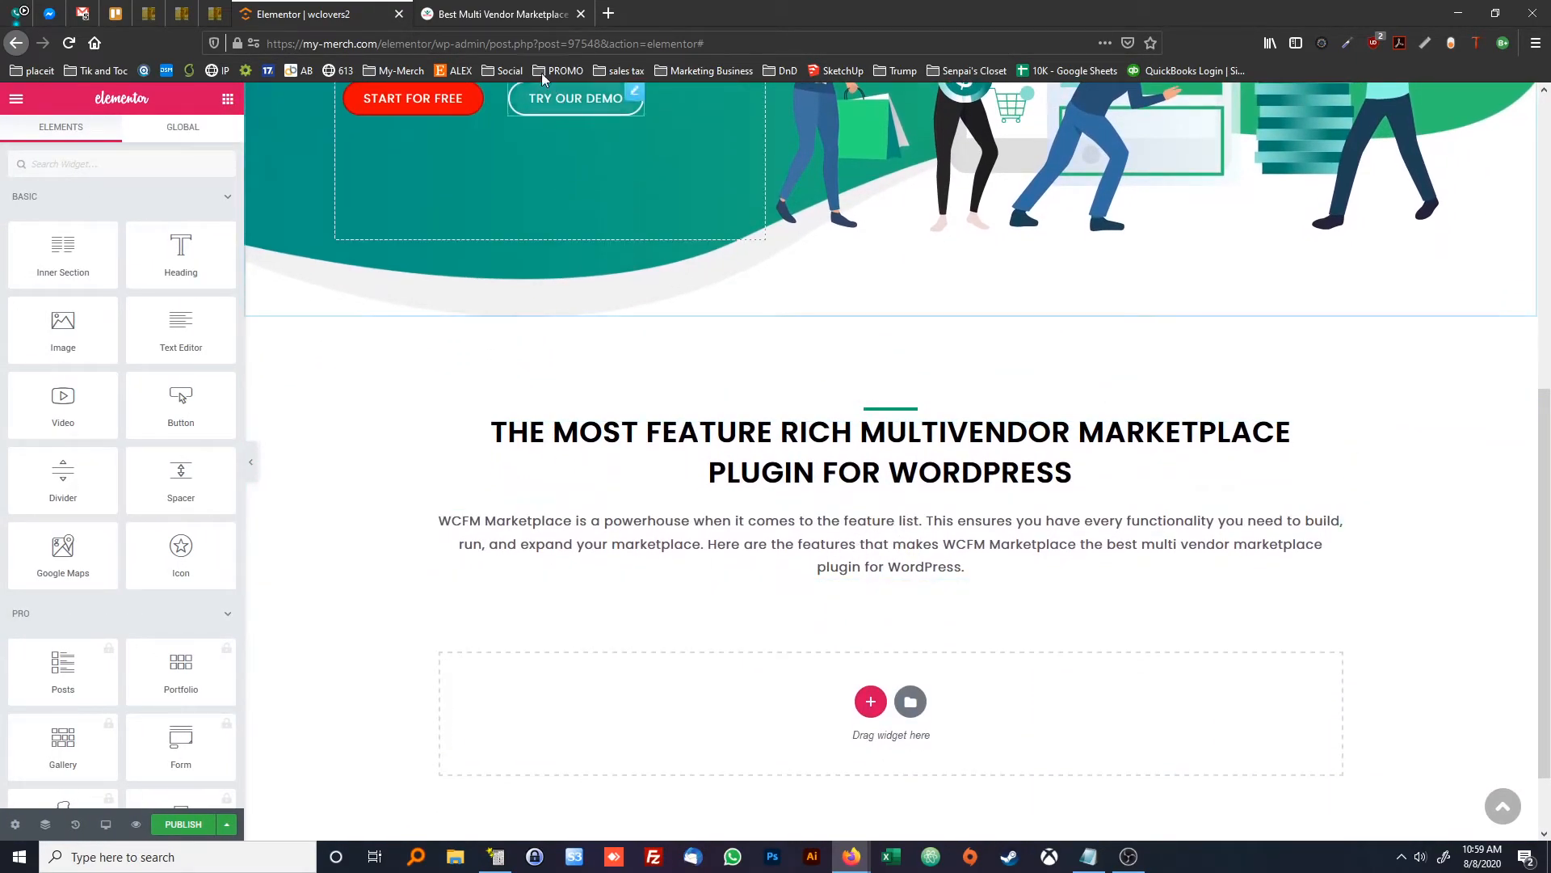
click(516, 16)
click(307, 11)
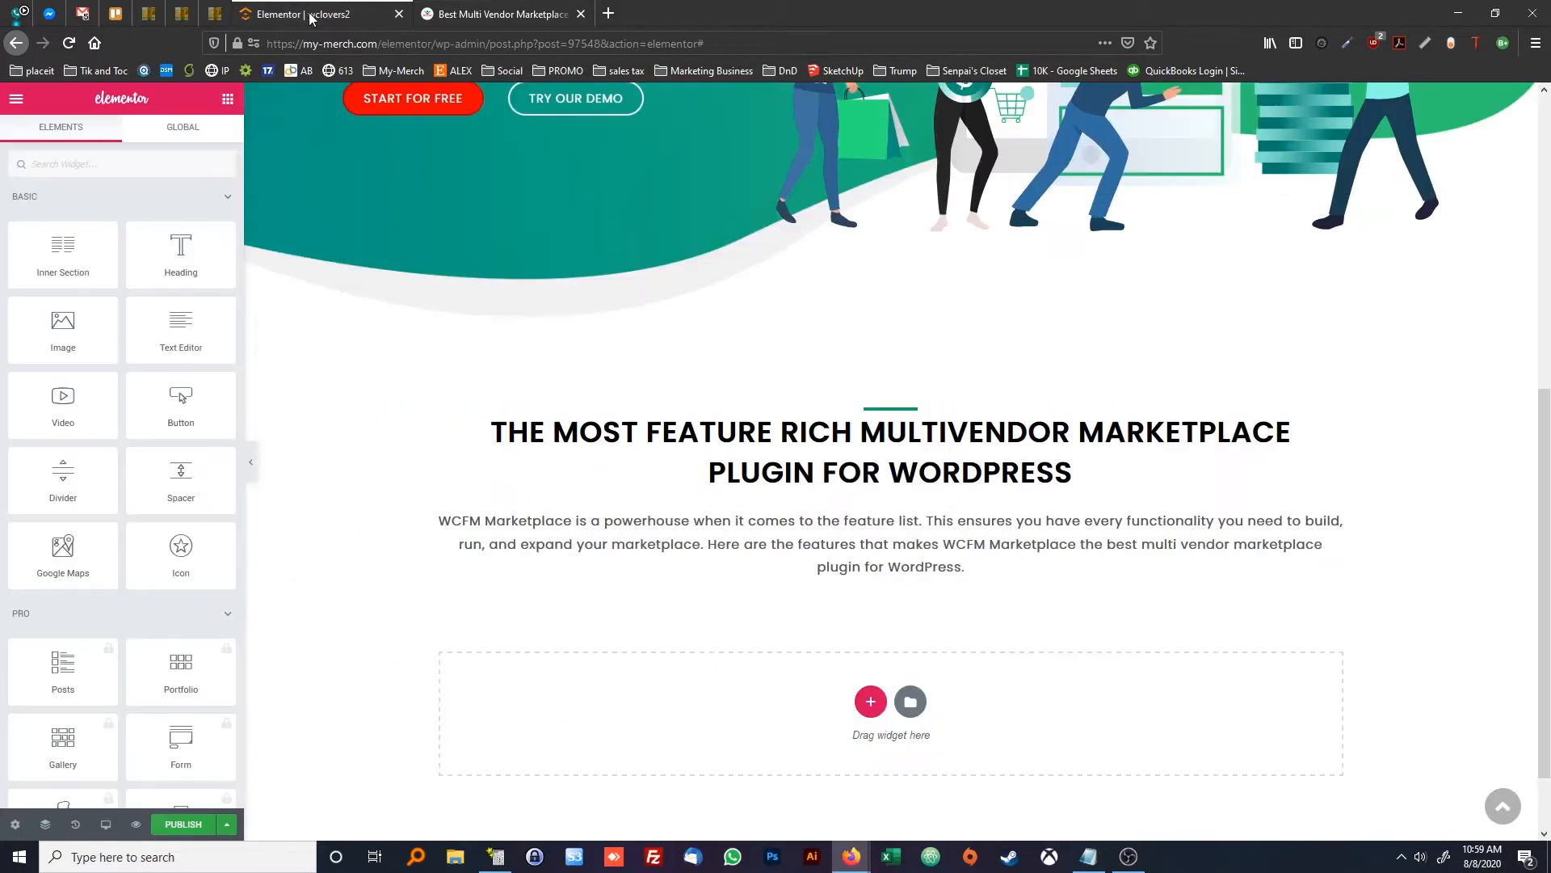
Set the features section's boxed content width to 1220
right_click(373, 450)
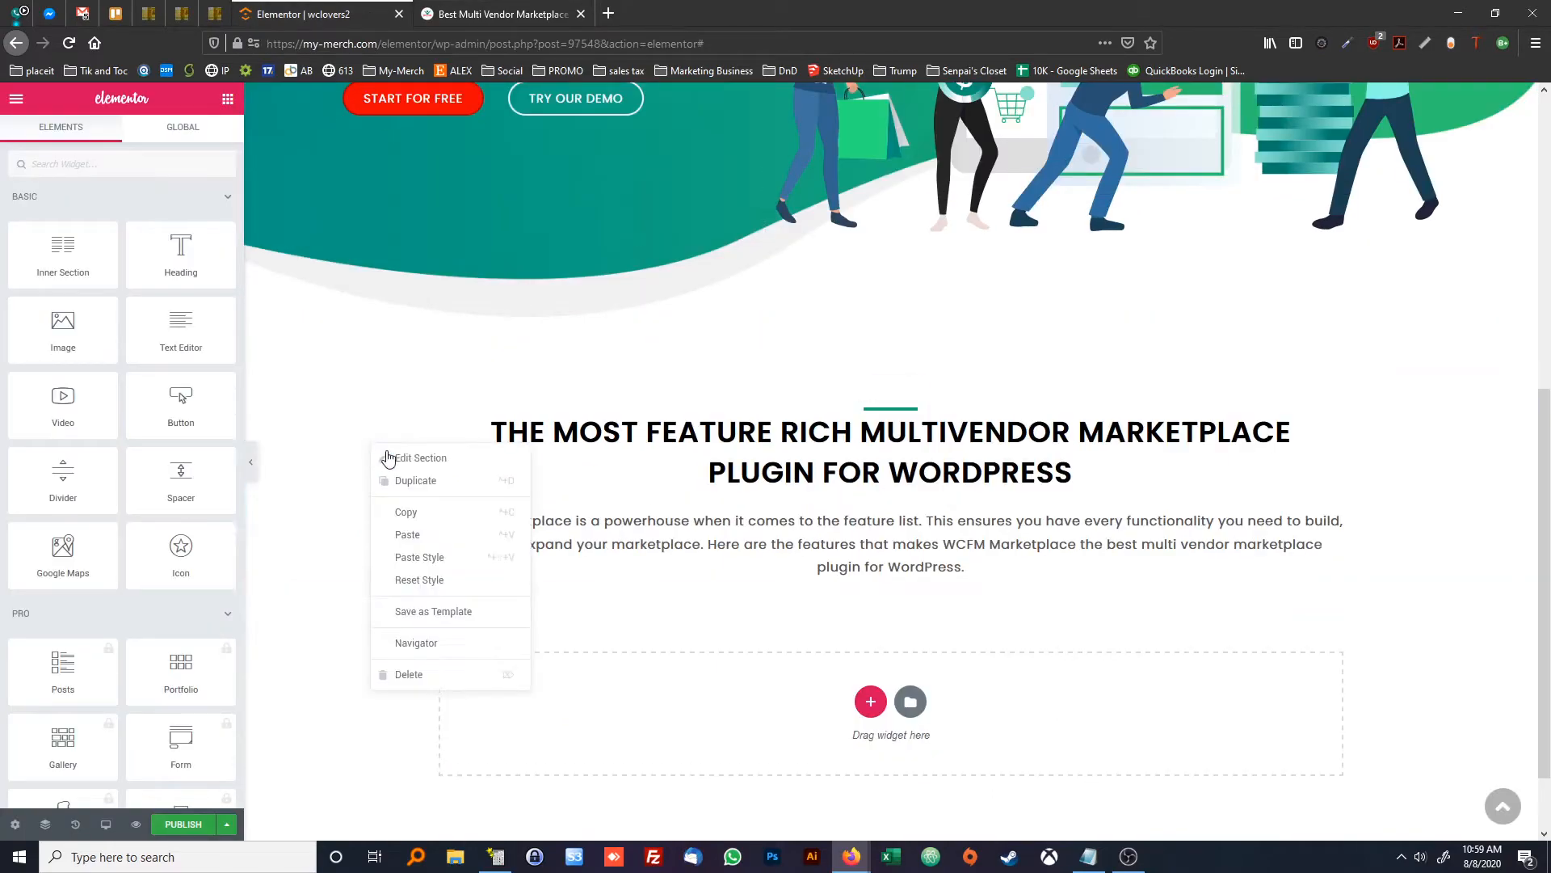
click(396, 466)
click(203, 316)
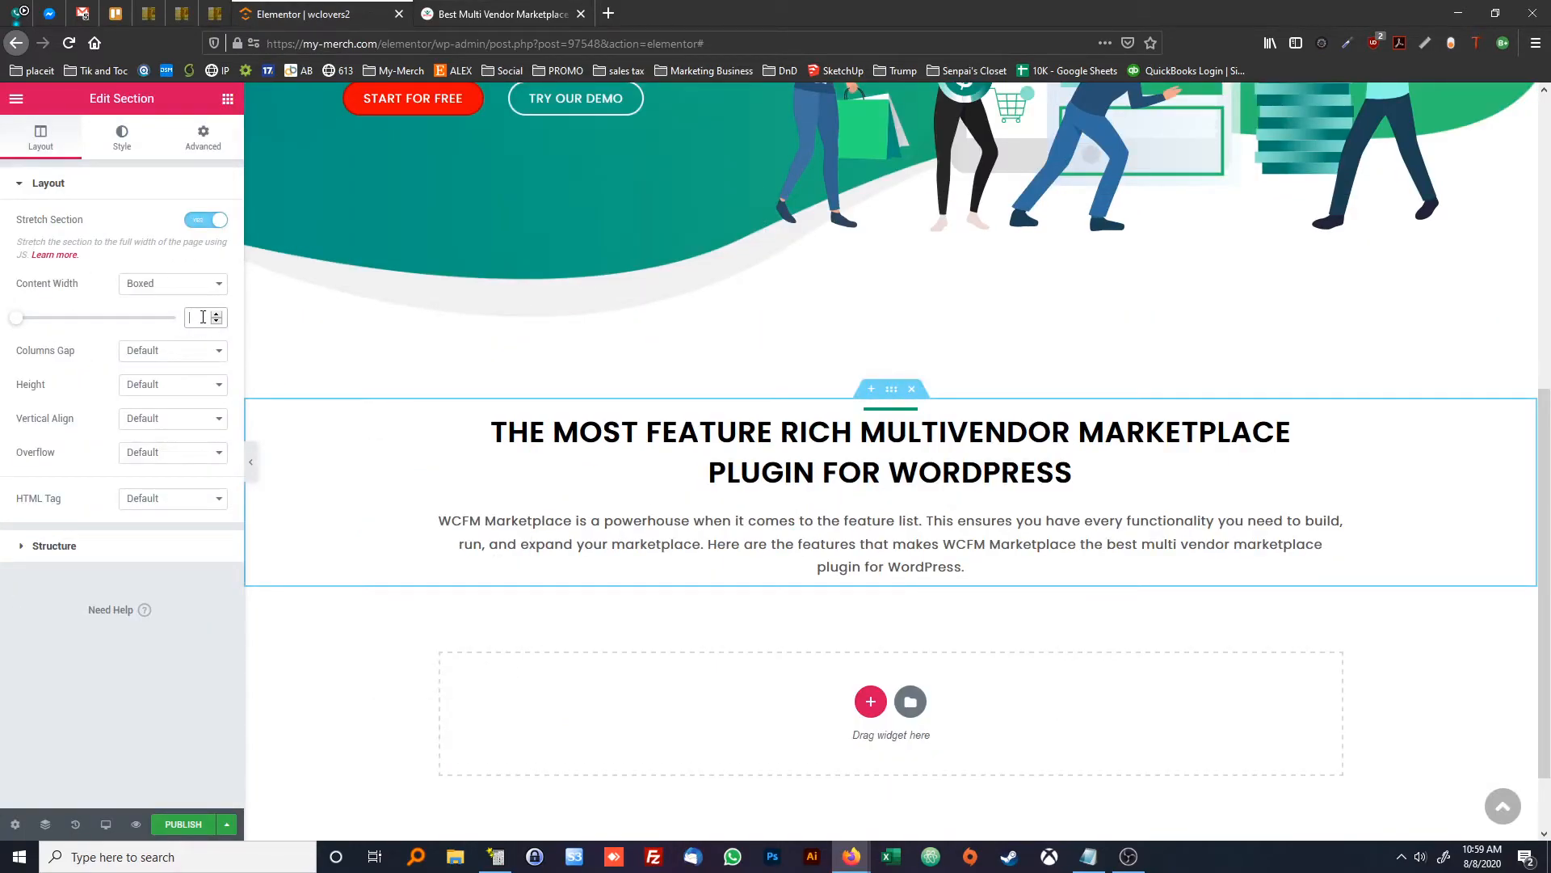
text(1200)
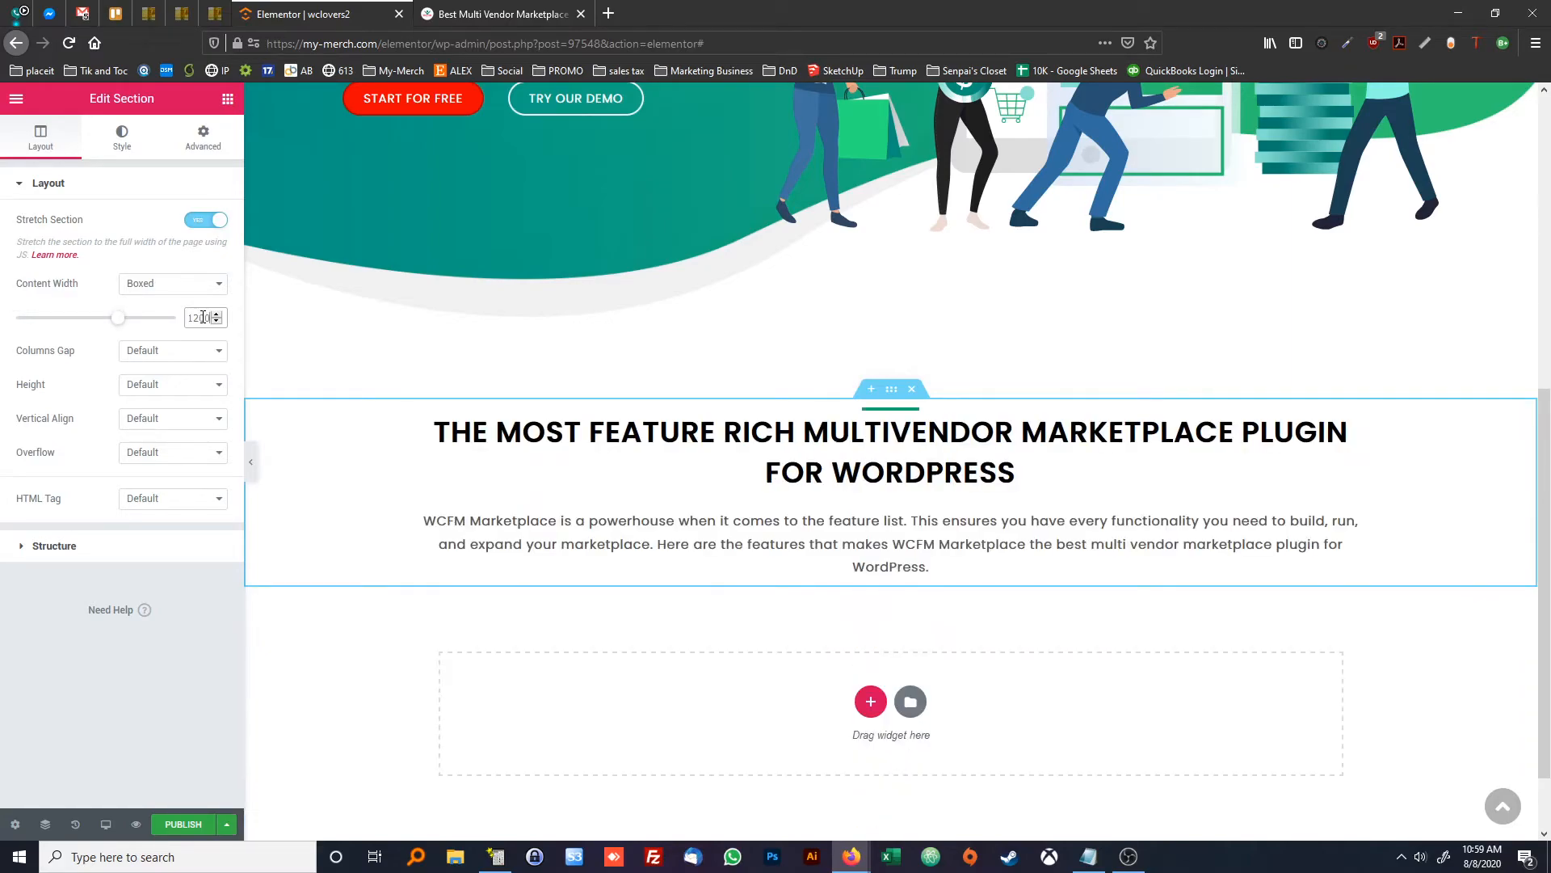
key(BackSpace)
key(BackSpace)
text(20)
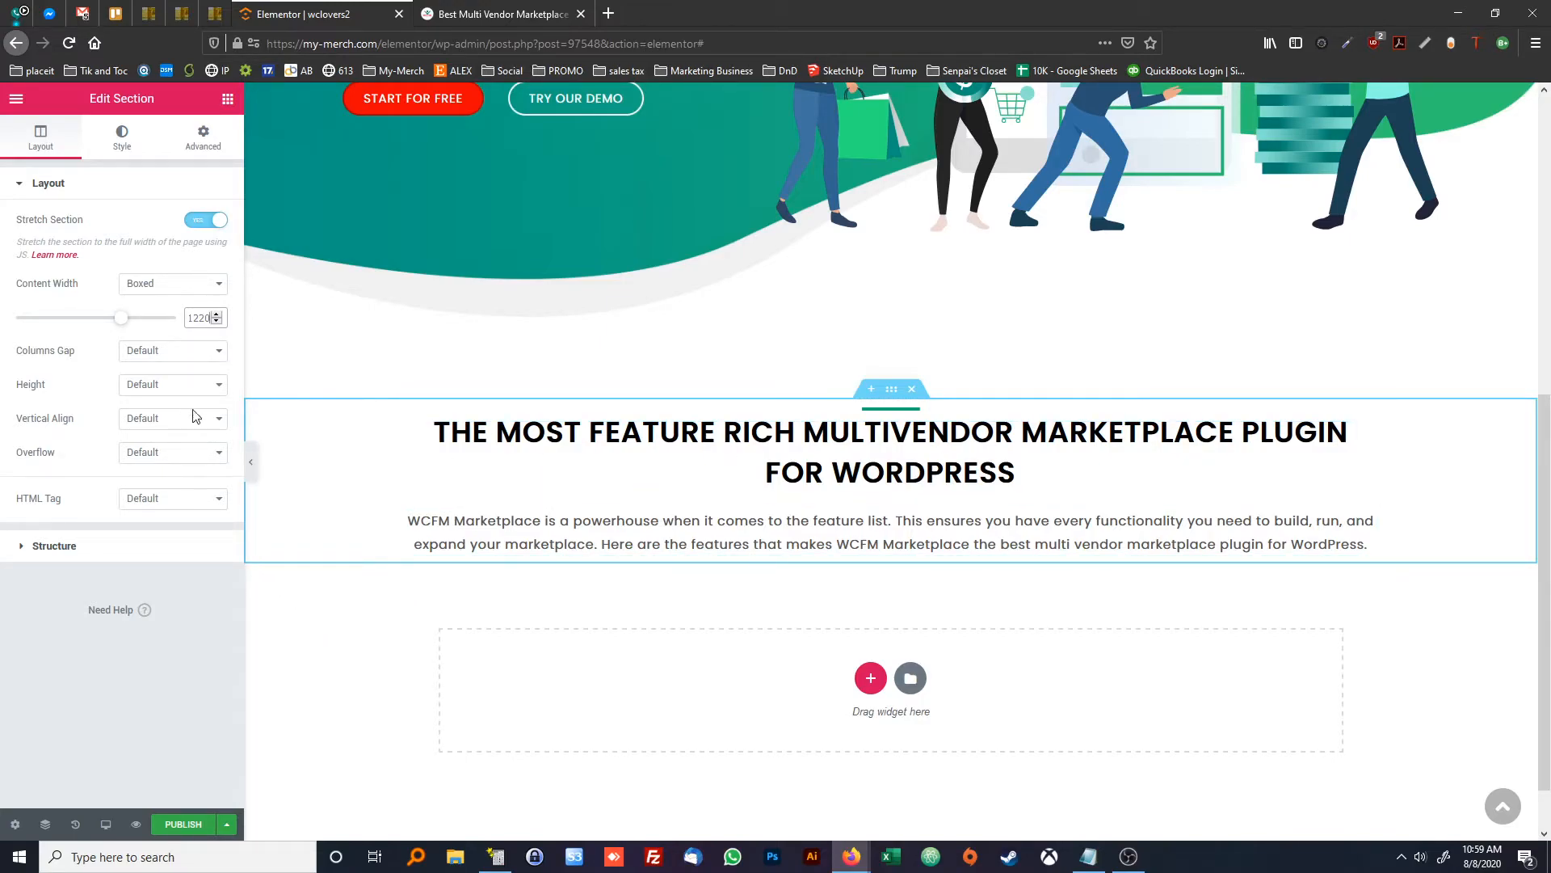
right_click(295, 444)
click(317, 453)
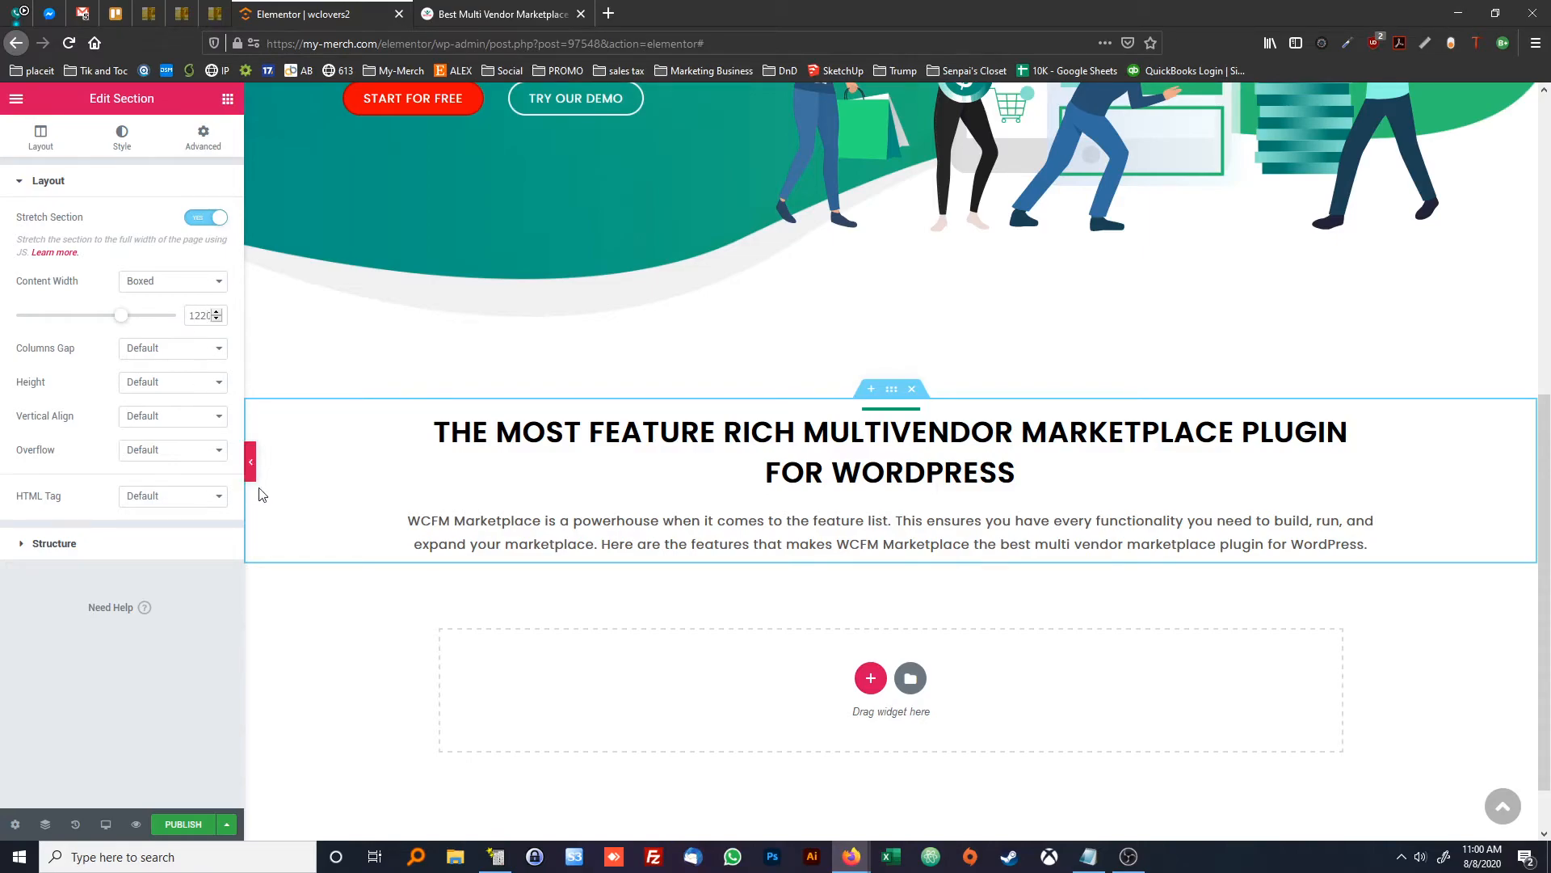
click(350, 673)
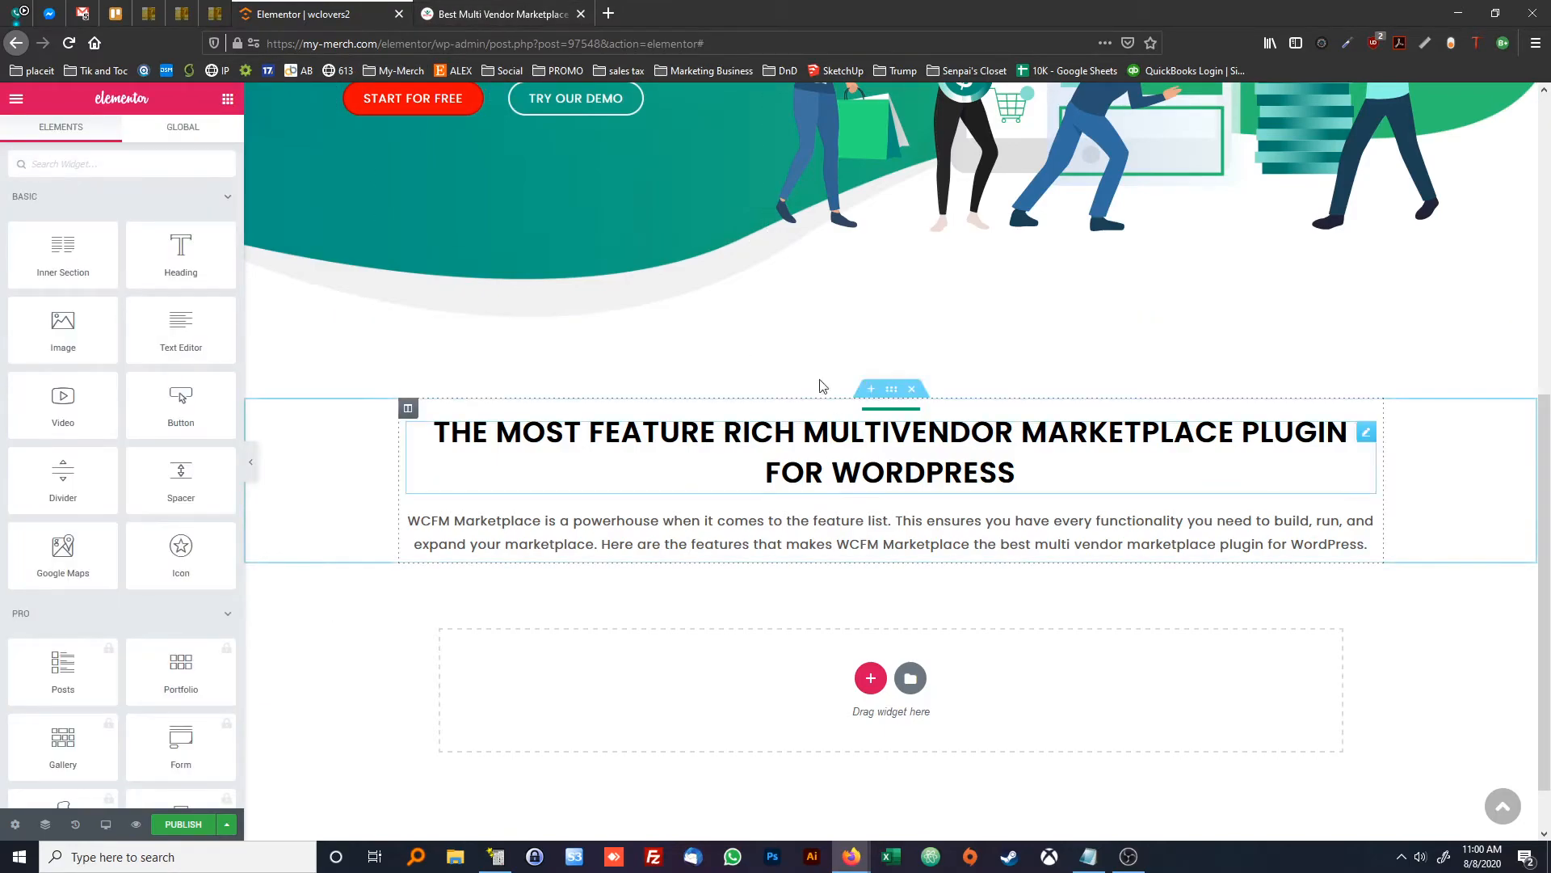
Examine the icon, title and description of the Store Hours and Vacation card on the reference page
click(533, 15)
scroll(347, 326, down, 4)
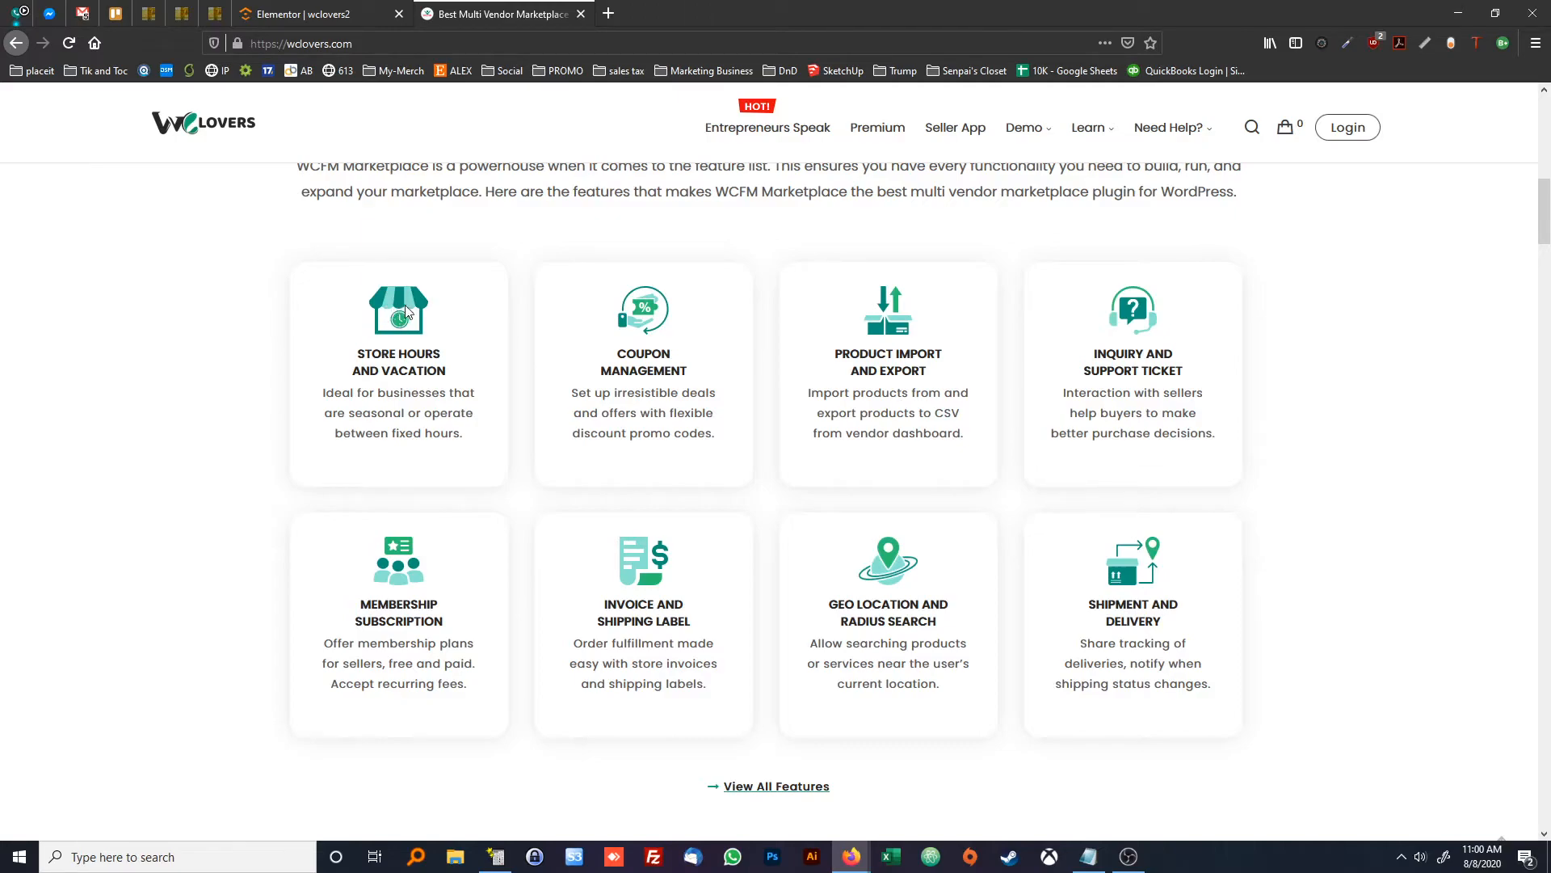
drag(375, 354, 419, 371)
click(418, 371)
drag(351, 395, 421, 432)
click(421, 431)
click(344, 18)
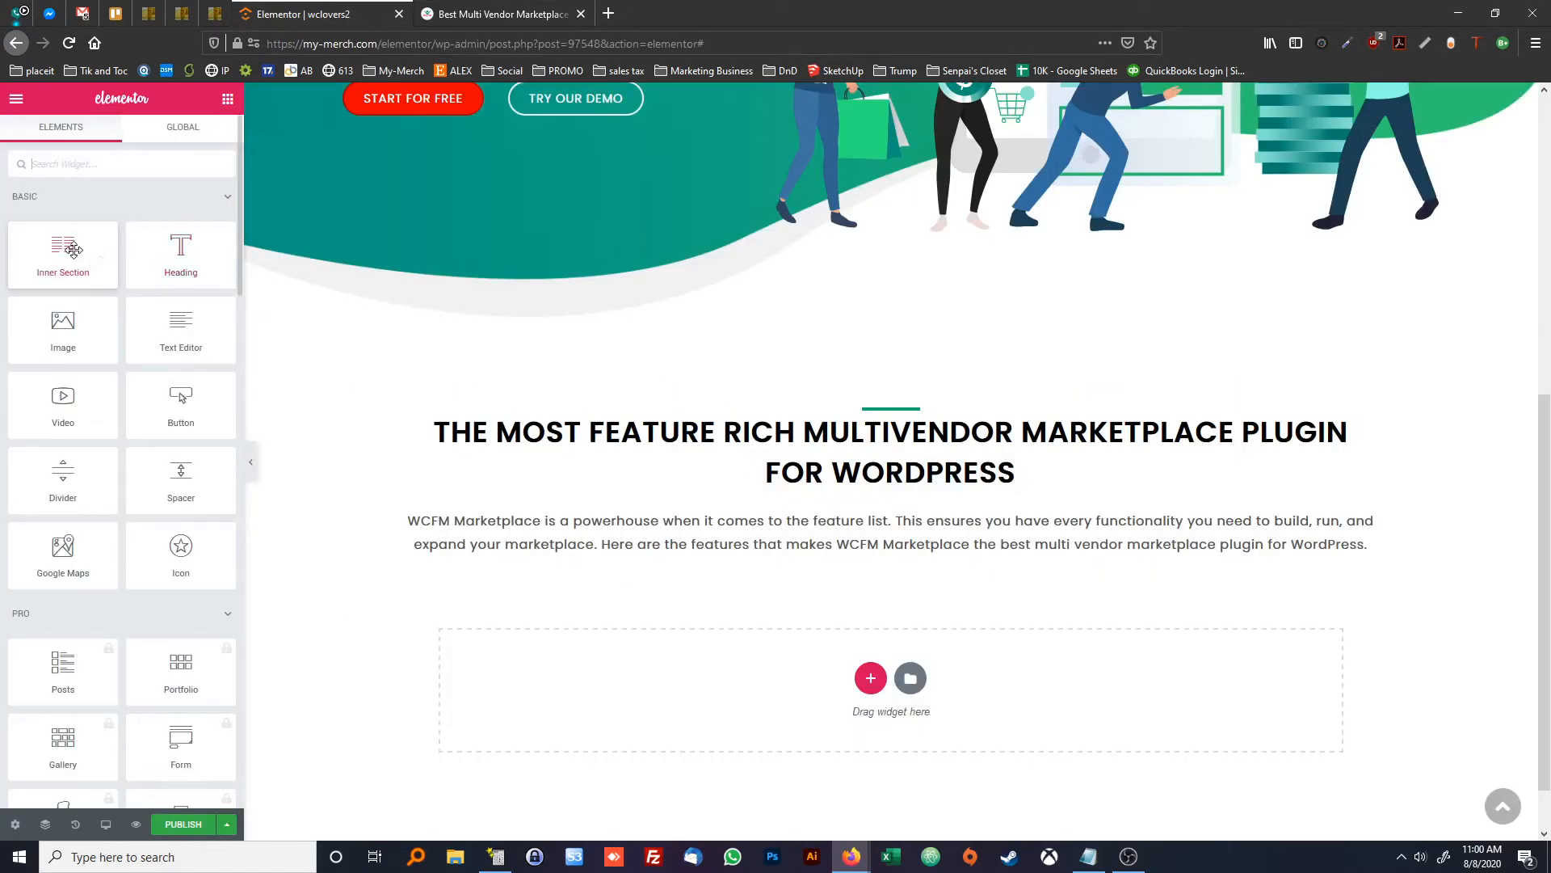
Add an inner section below the description paragraph and delete one of its columns so a single column remains
drag(59, 243, 878, 558)
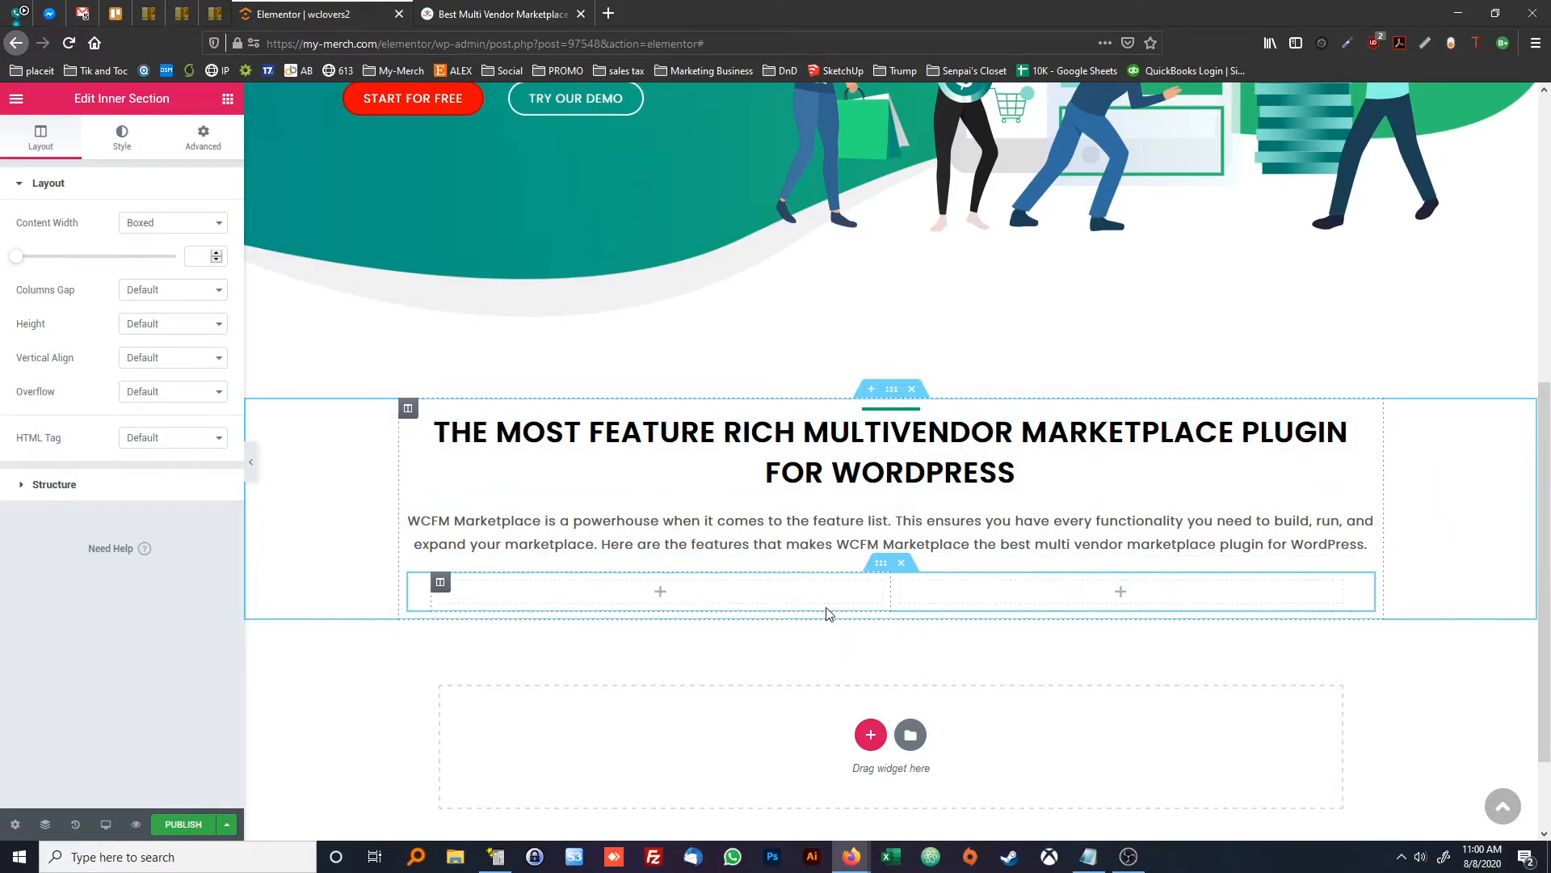
right_click(905, 592)
click(944, 820)
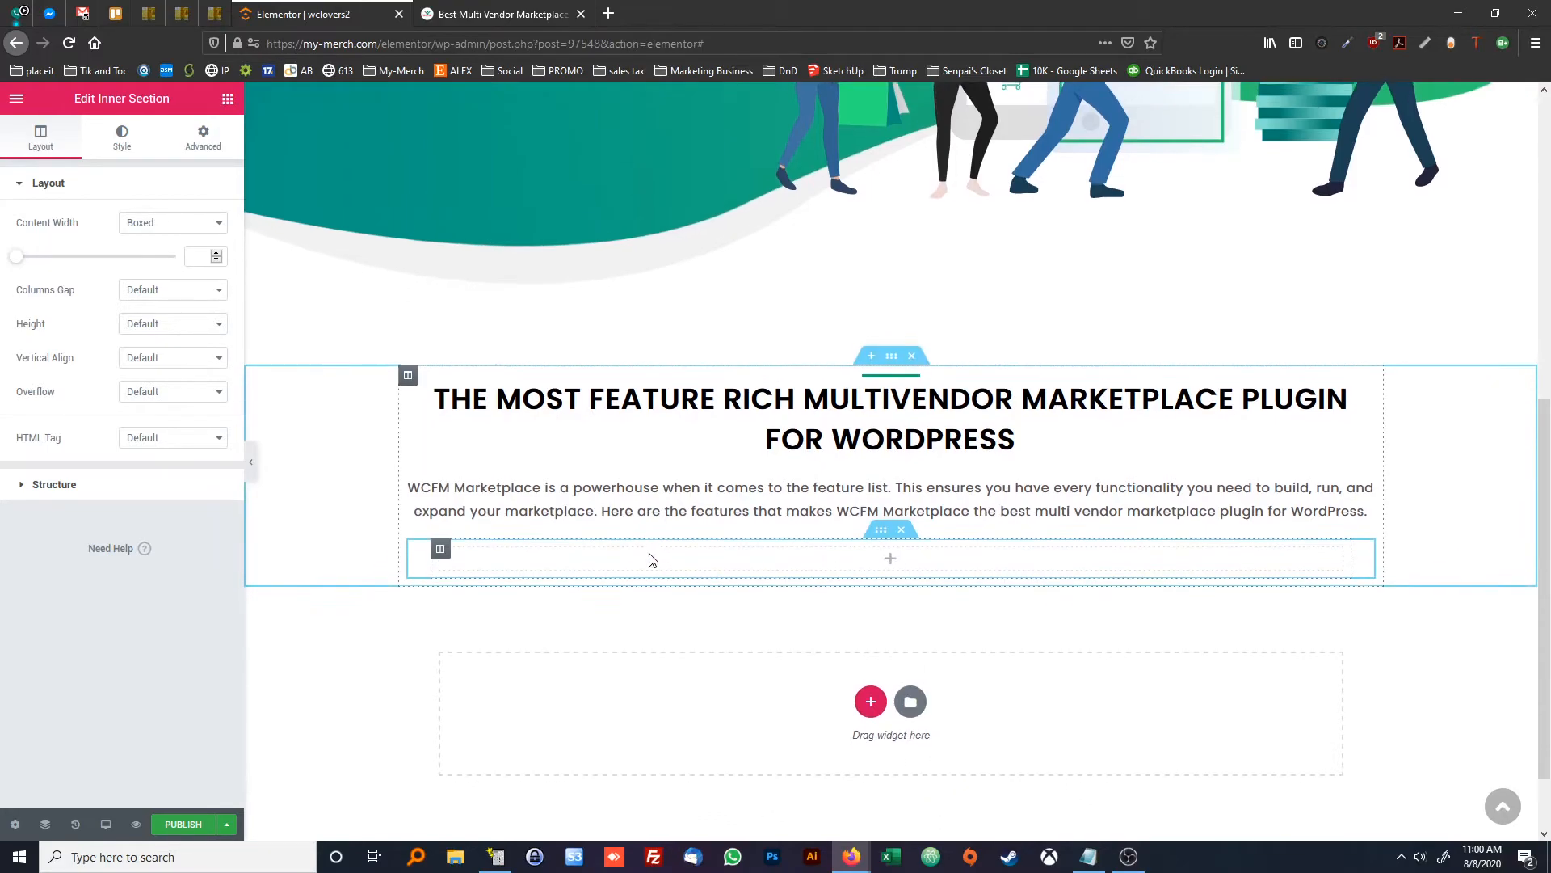
scroll(888, 581, down, 2)
Check the reference card's layout and add an Icon widget to the inner section's column
click(501, 14)
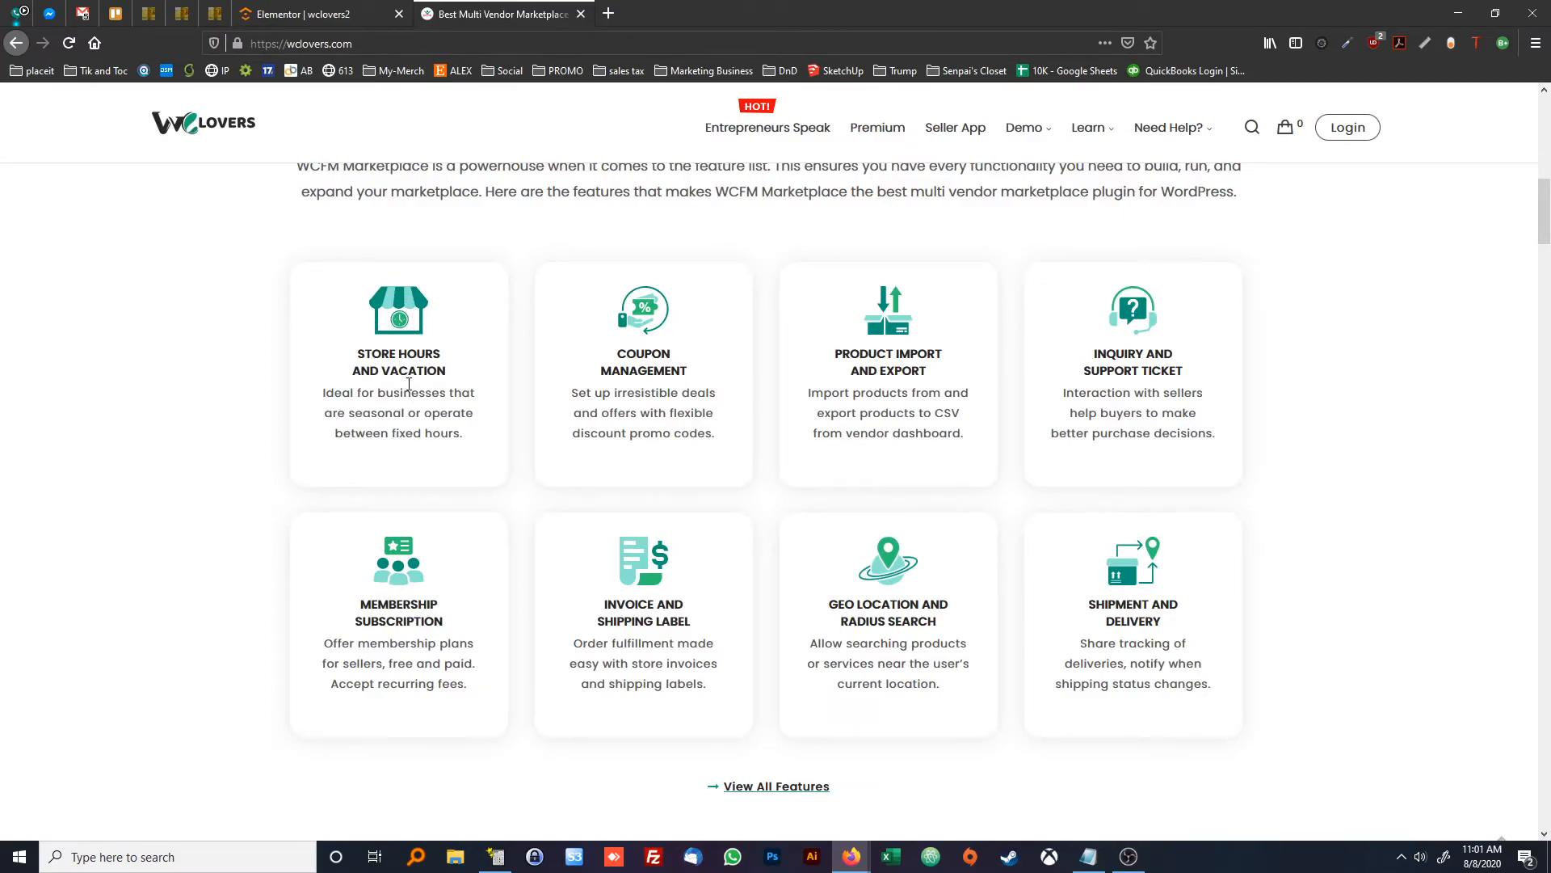
click(321, 20)
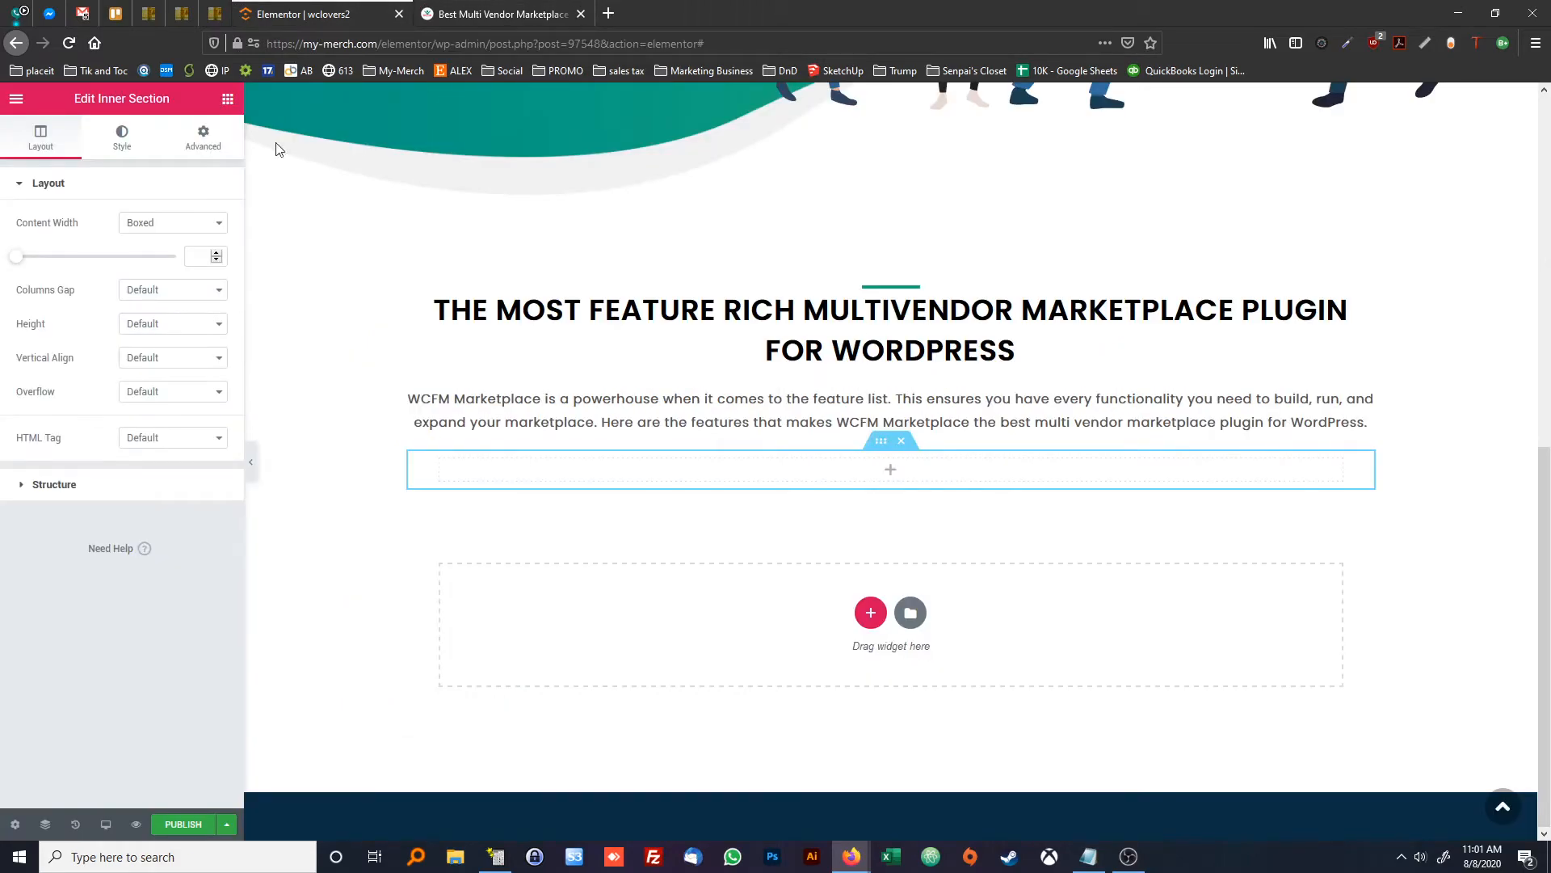
click(227, 99)
drag(181, 549, 892, 478)
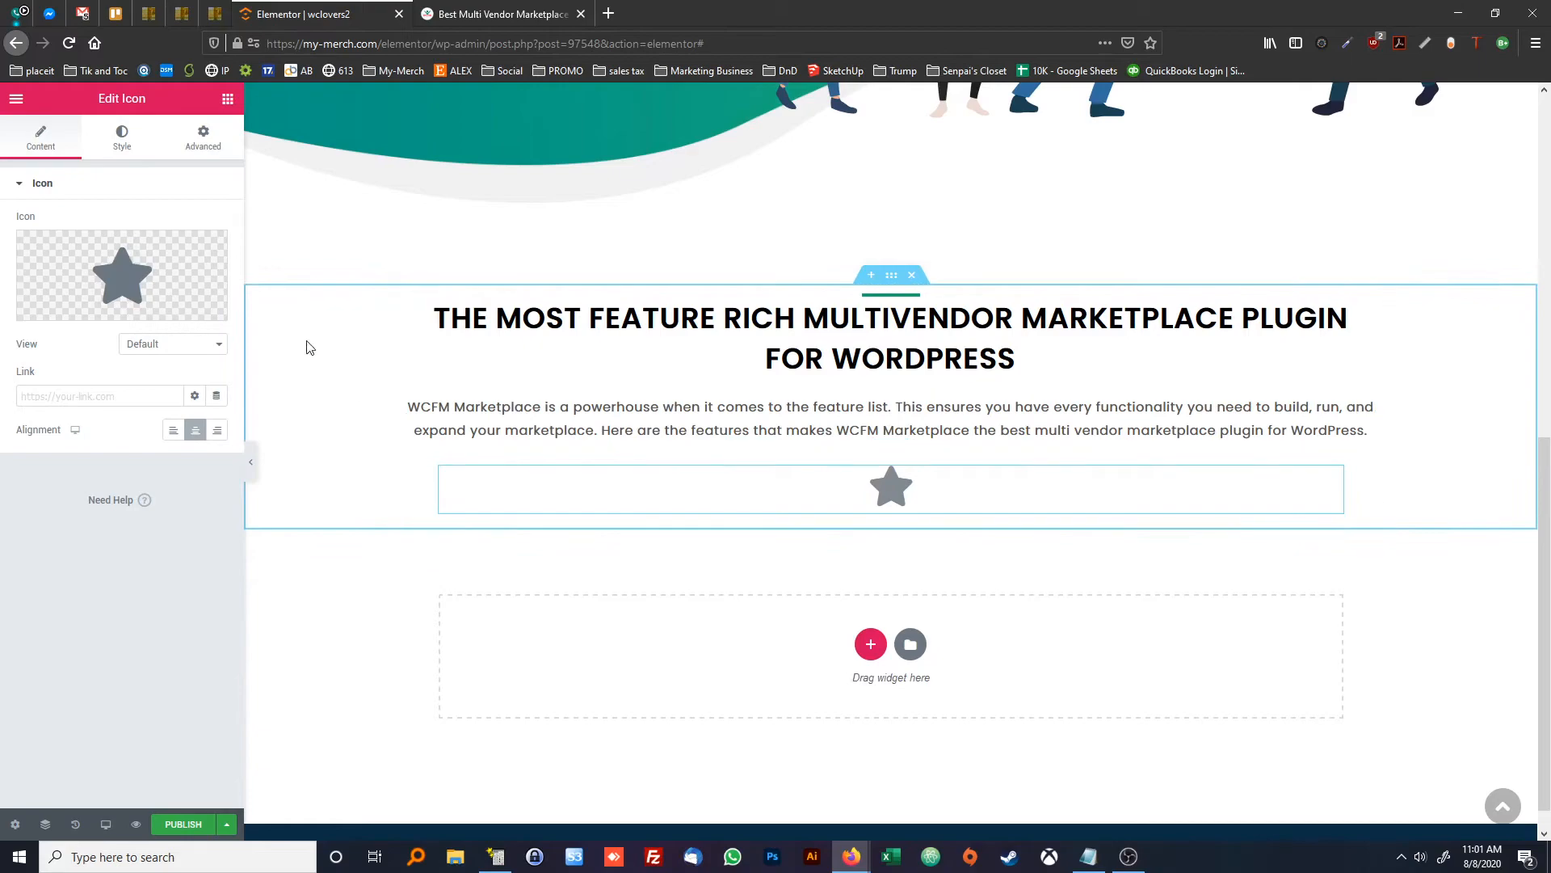
Add a Text Editor widget below the icon, replace its text with "STORE HOURS AND VACATION" and center it
click(229, 102)
drag(197, 335, 893, 503)
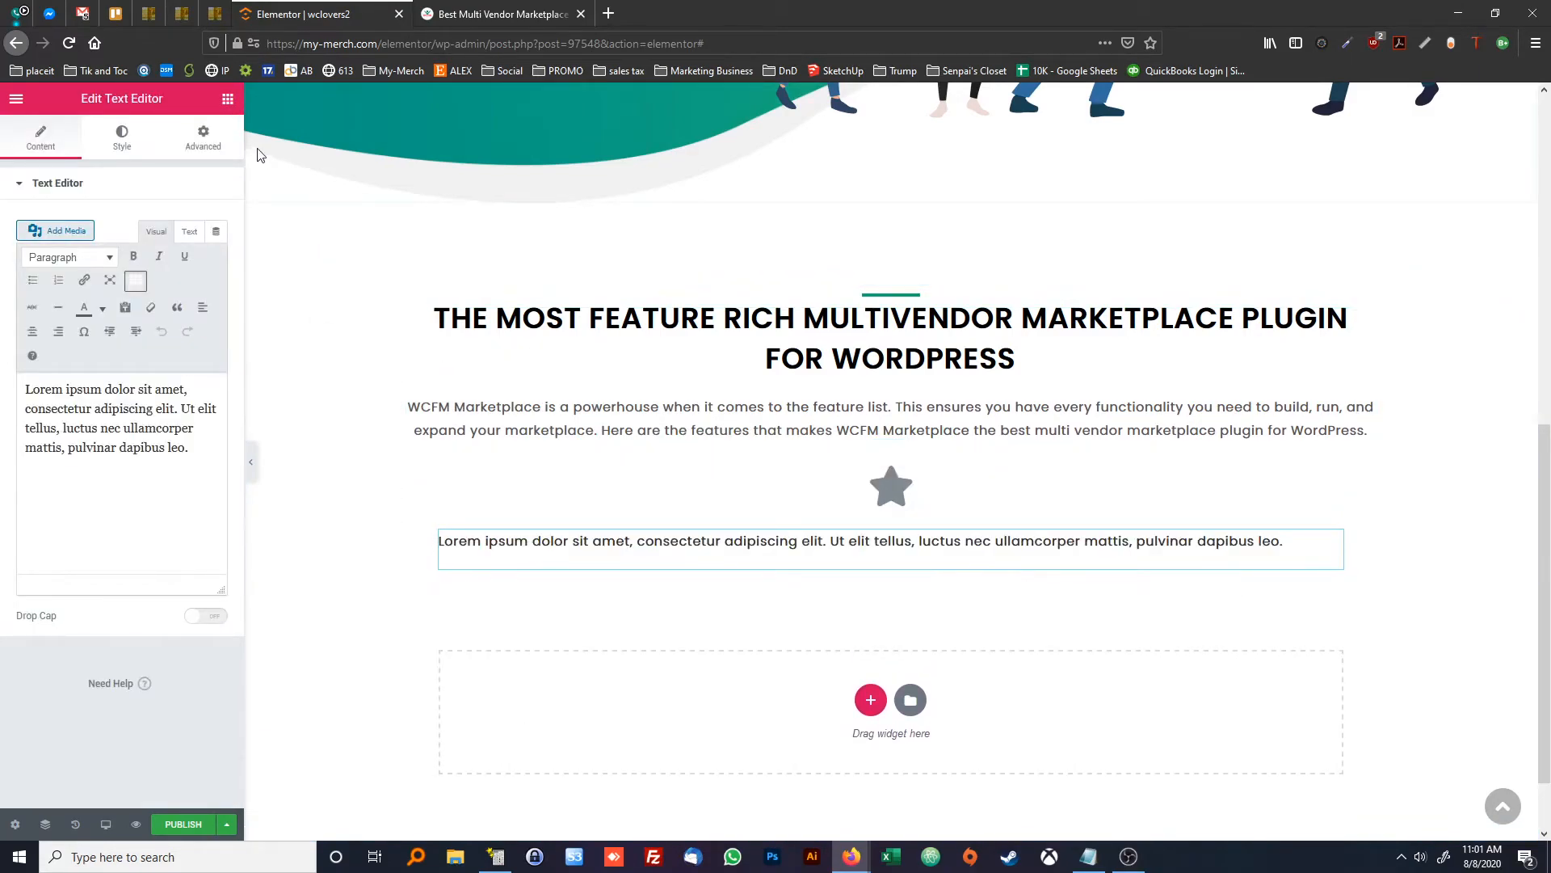
click(501, 14)
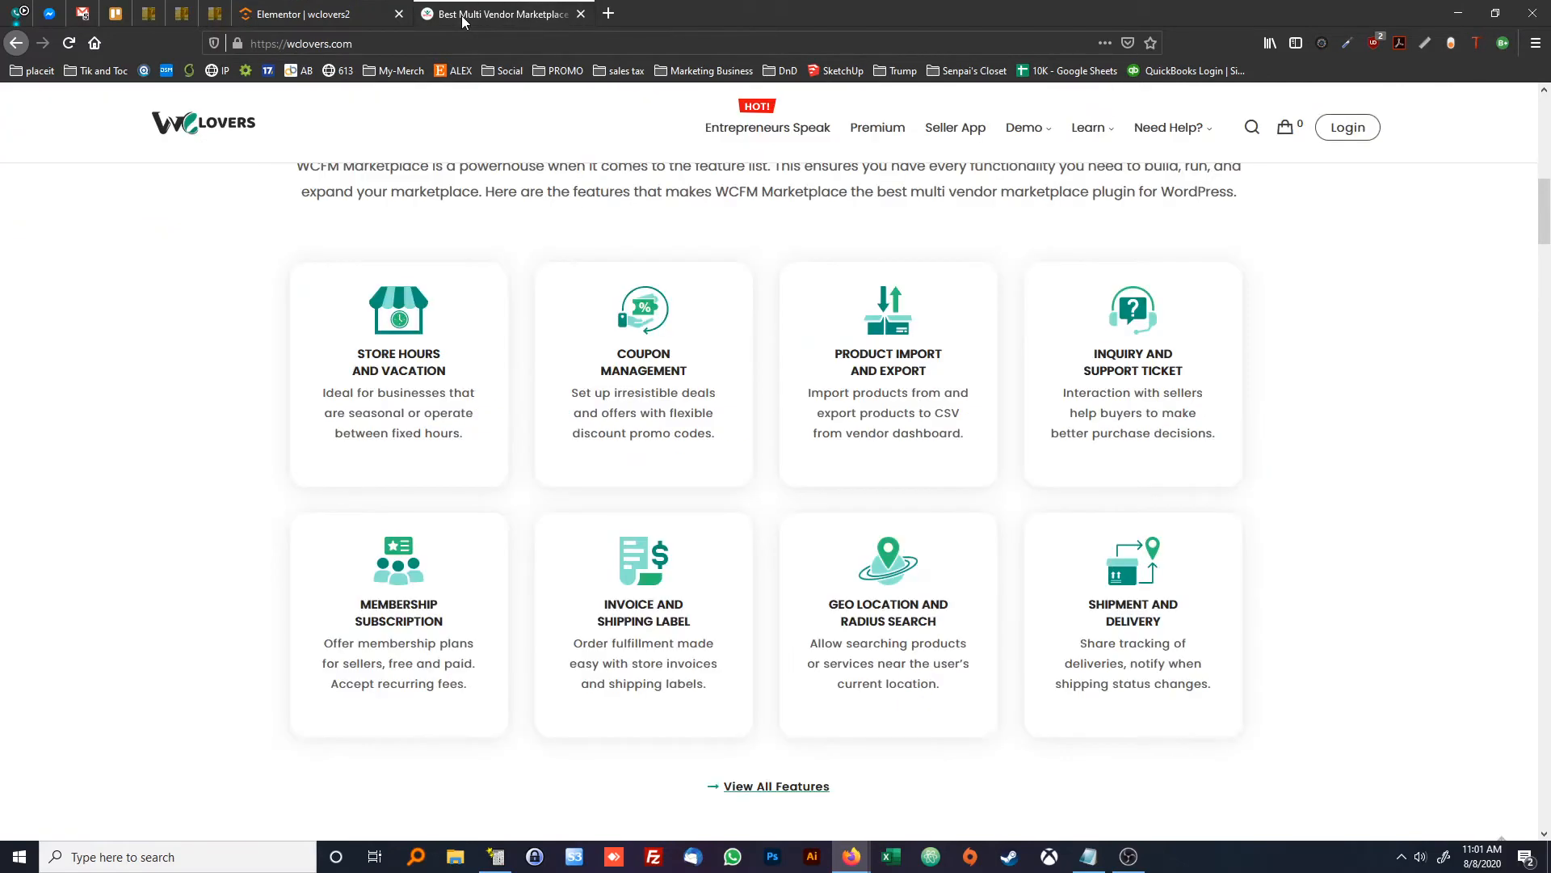
click(303, 14)
triple_click(687, 541)
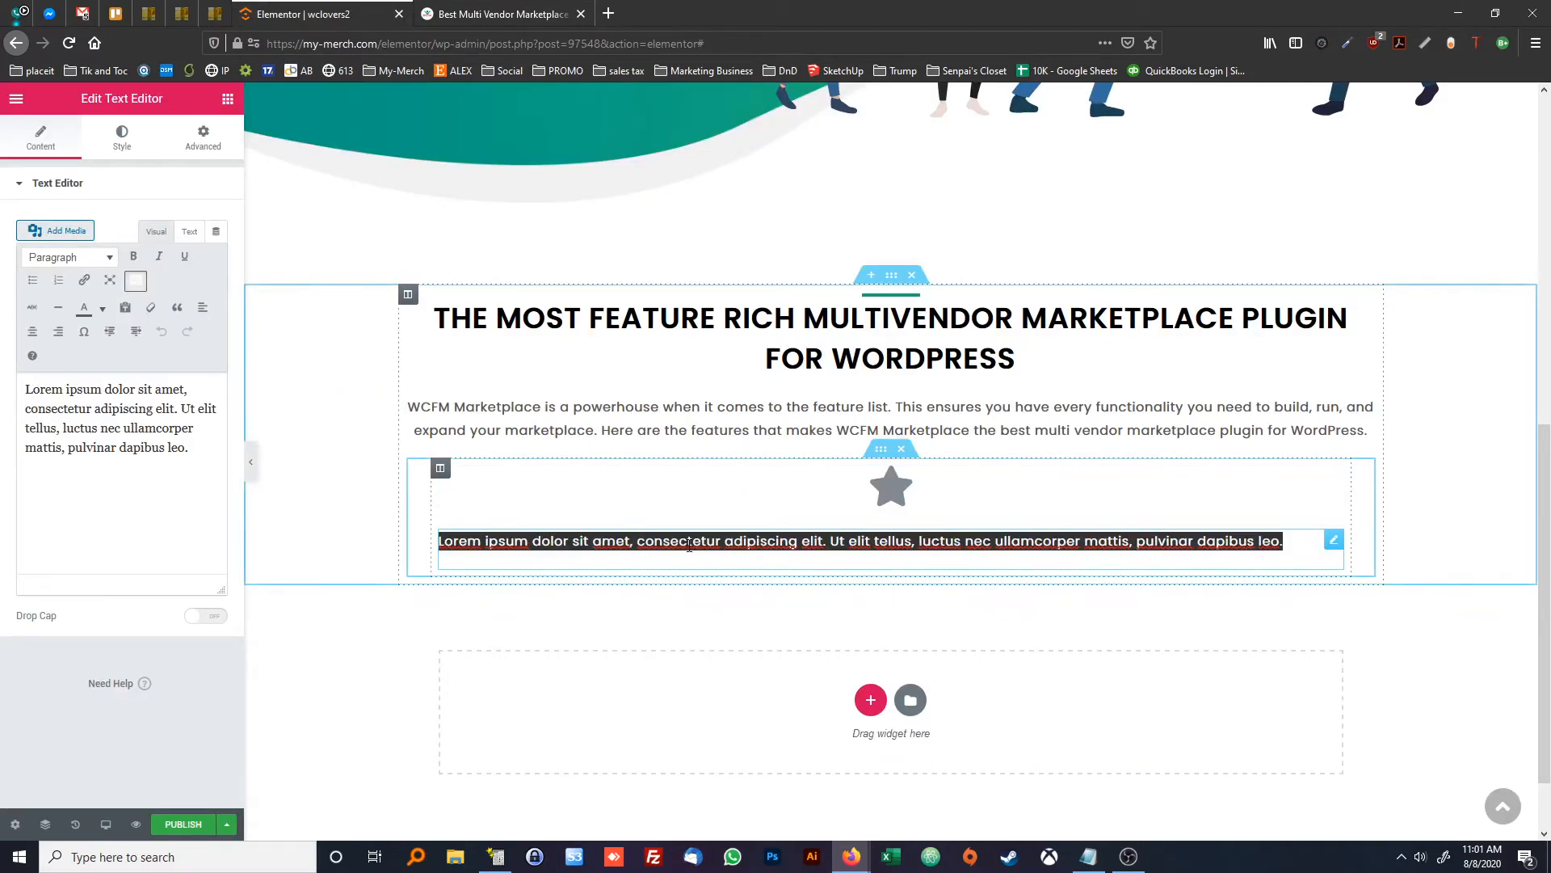
text(STORE HOURS AN)
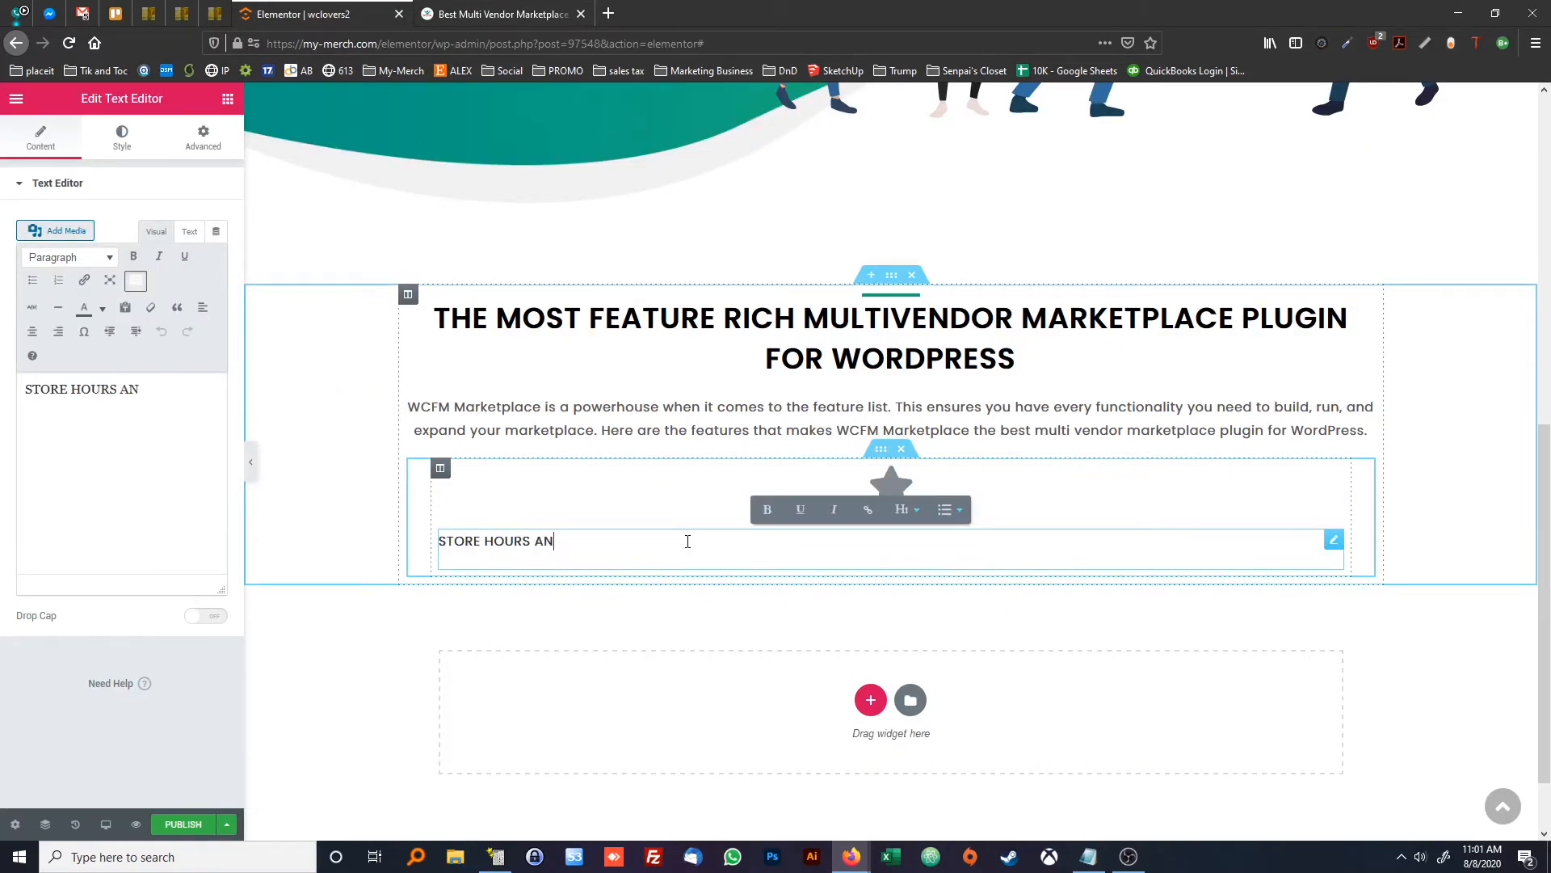
text(D VACATION)
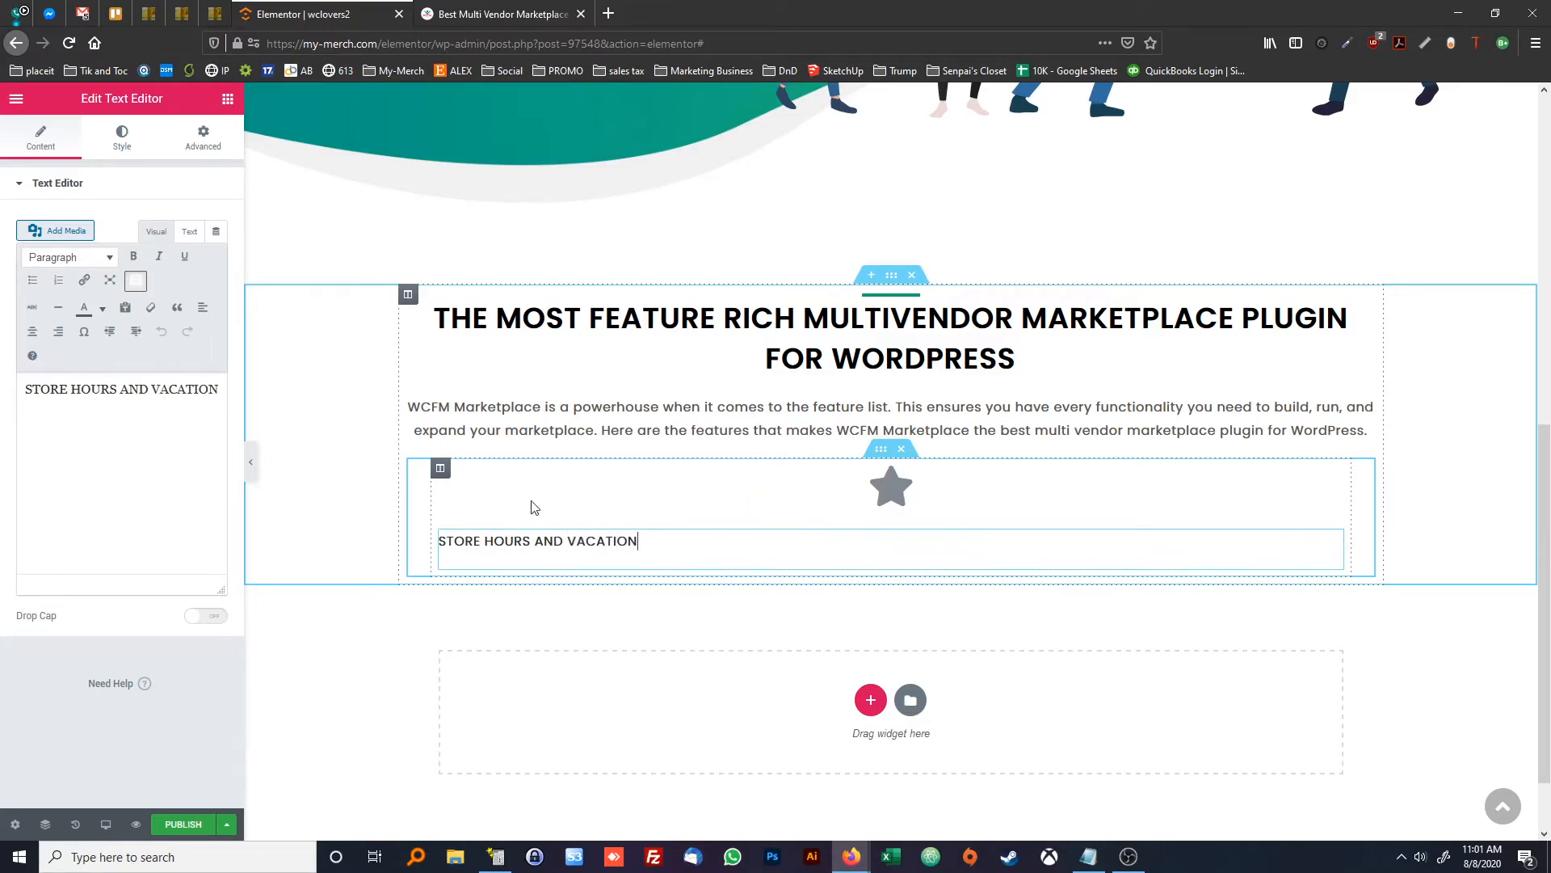
key(ctrl+a)
click(33, 331)
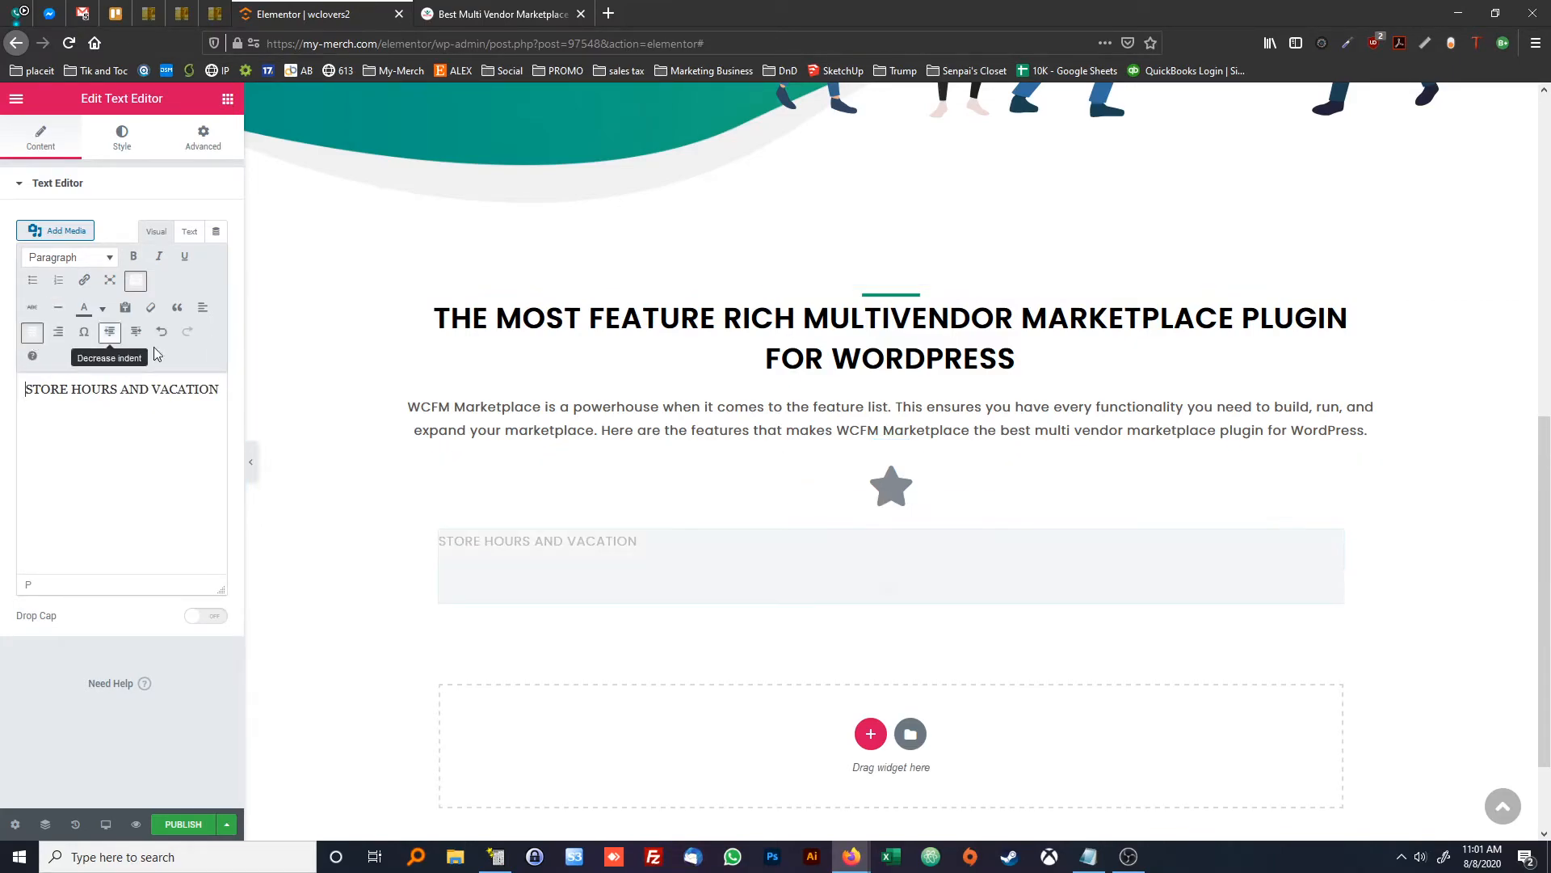
Copy the first reference card's description, "Ideal for businesses that are seasonal or operate between fixed hours.", into a new centered Text Editor widget below the card title
click(459, 8)
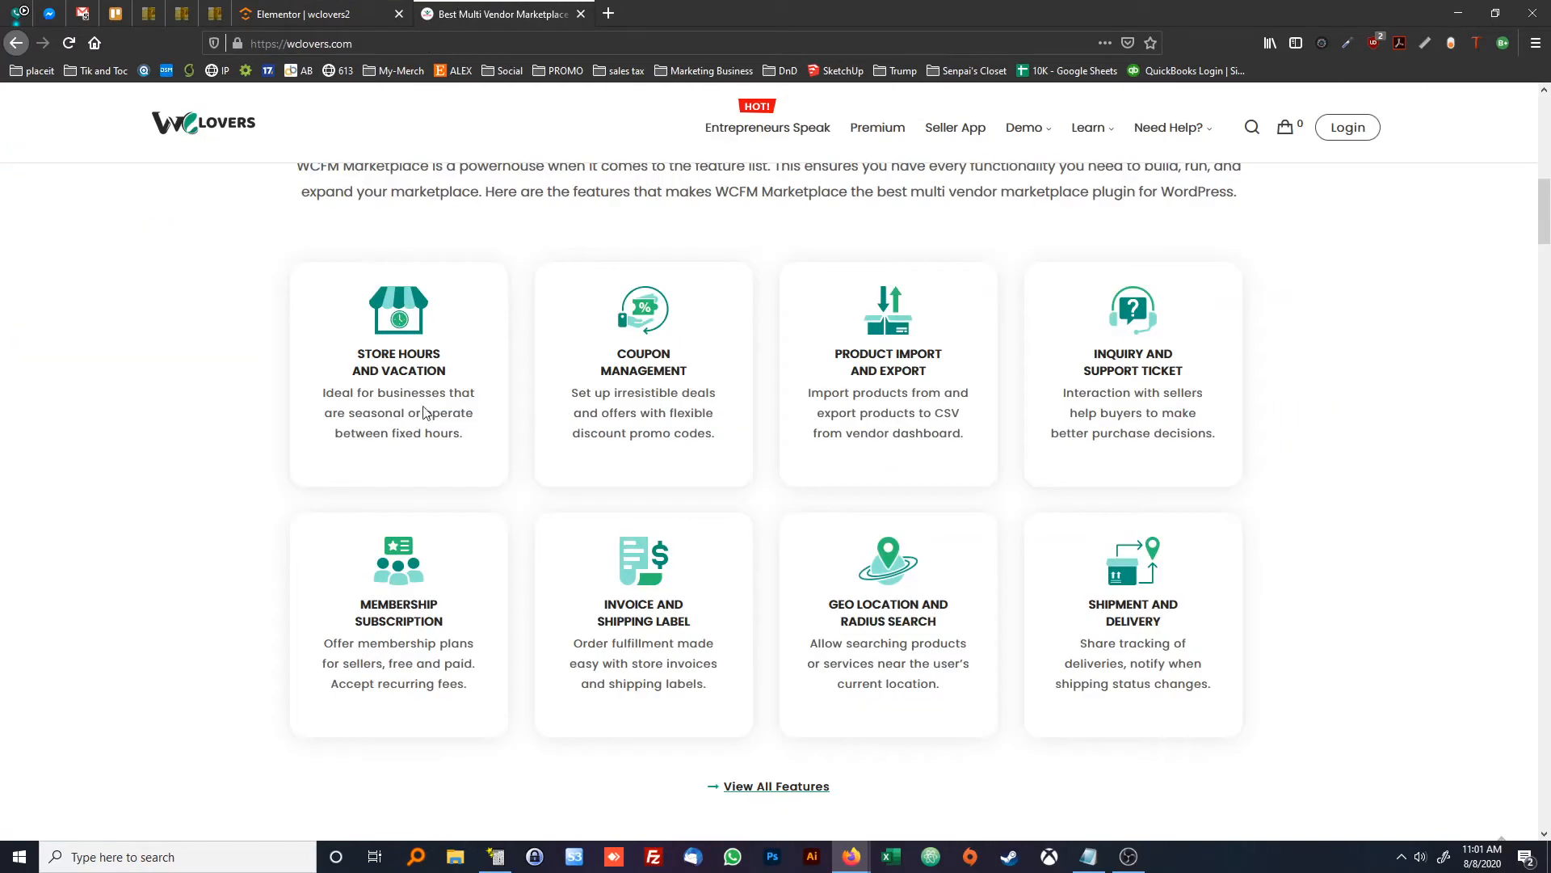
drag(459, 436, 315, 399)
key(ctrl+c)
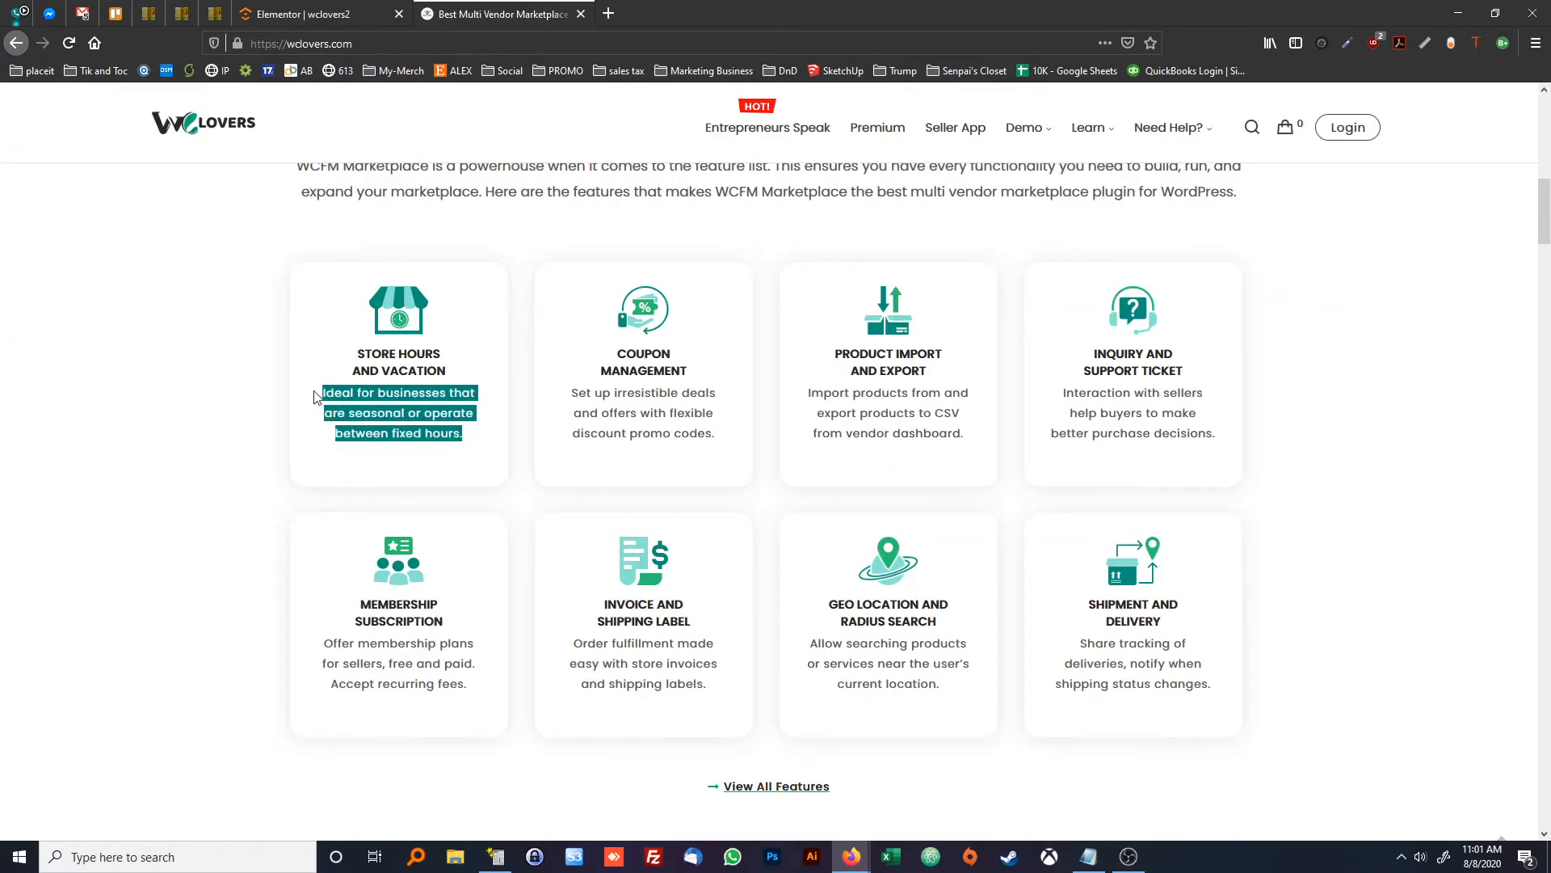
click(360, 9)
click(228, 99)
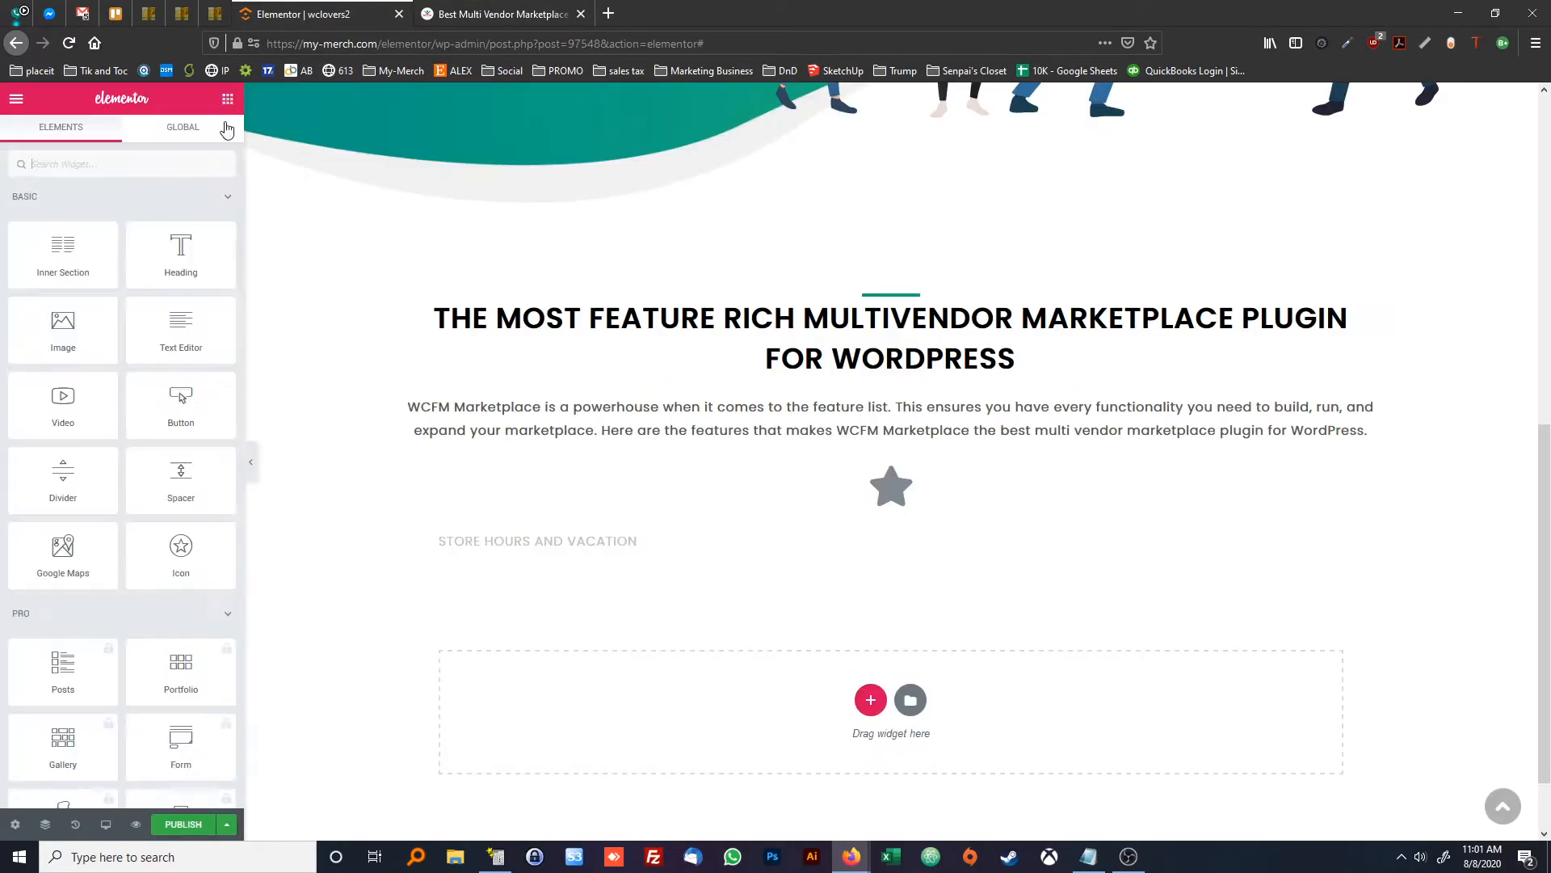
drag(190, 331, 897, 556)
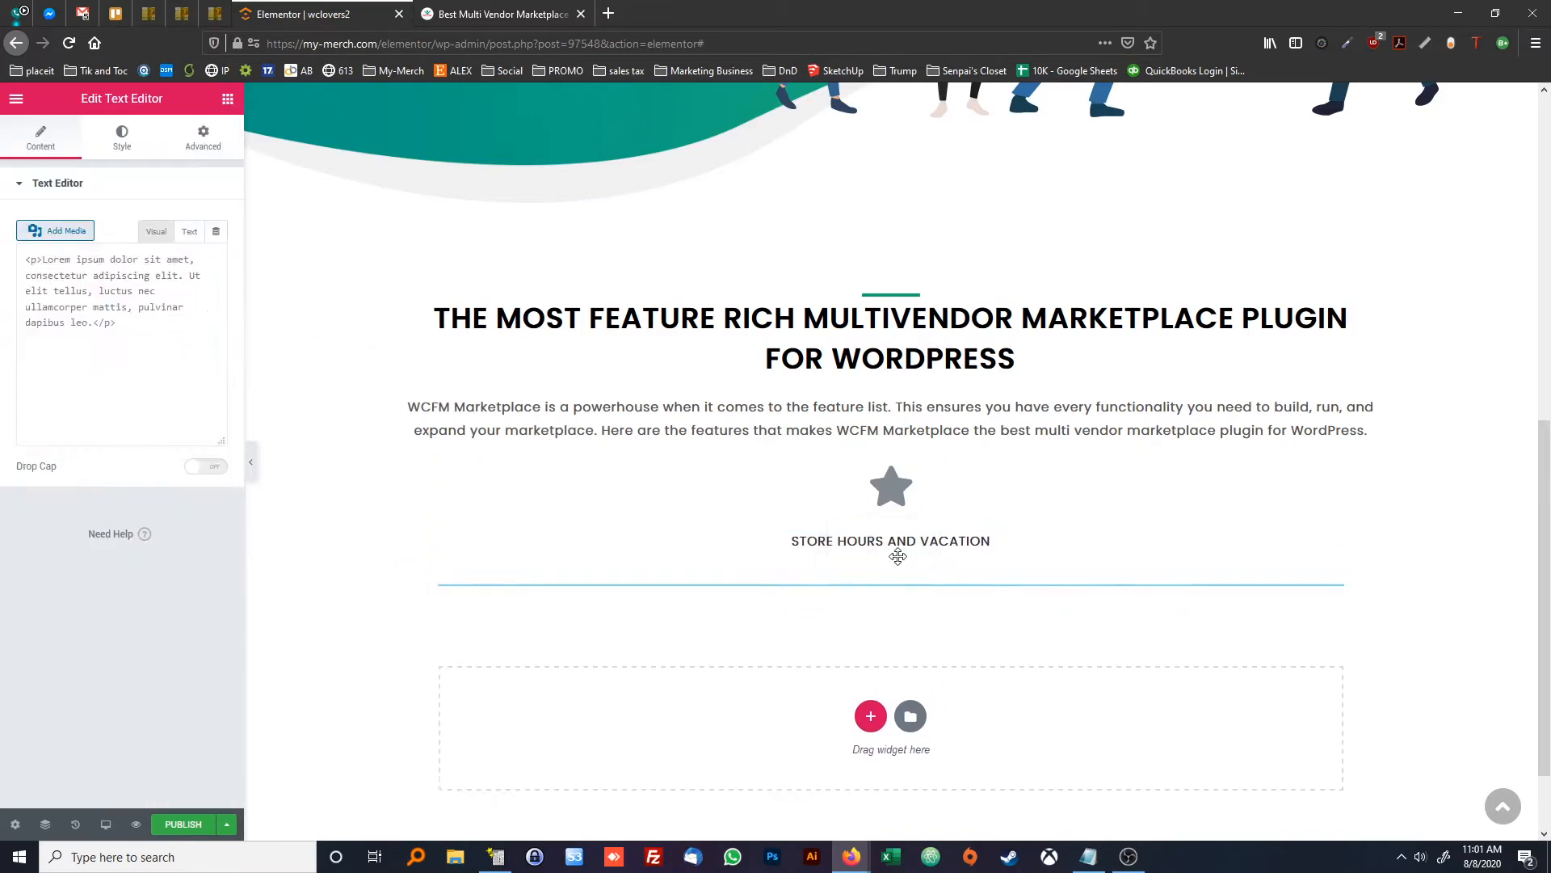
click(185, 454)
key(ctrl+a)
key(ctrl+v)
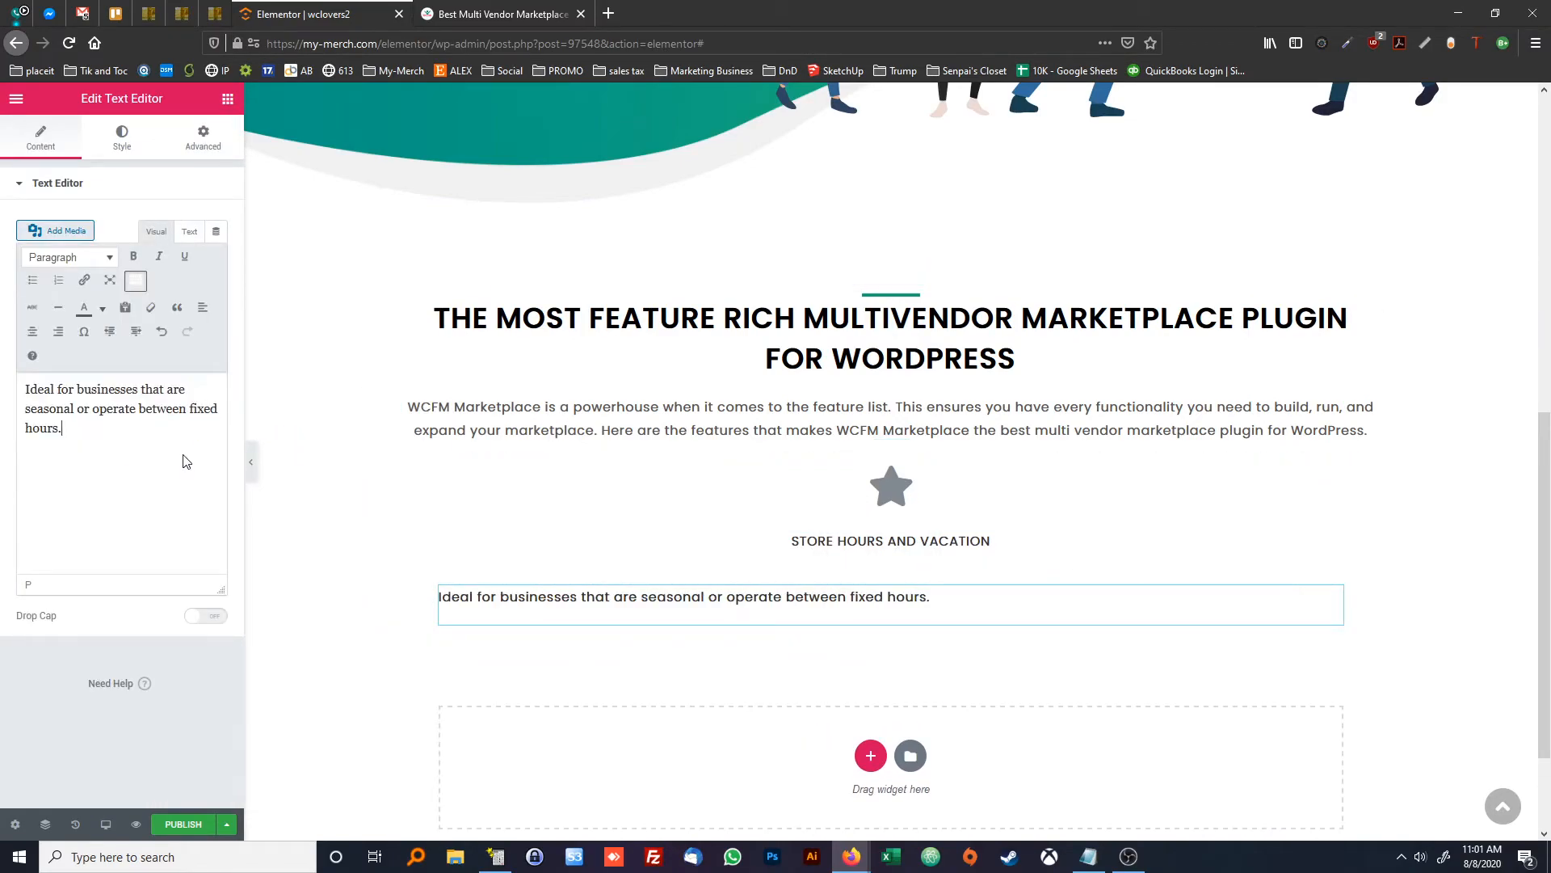
click(33, 331)
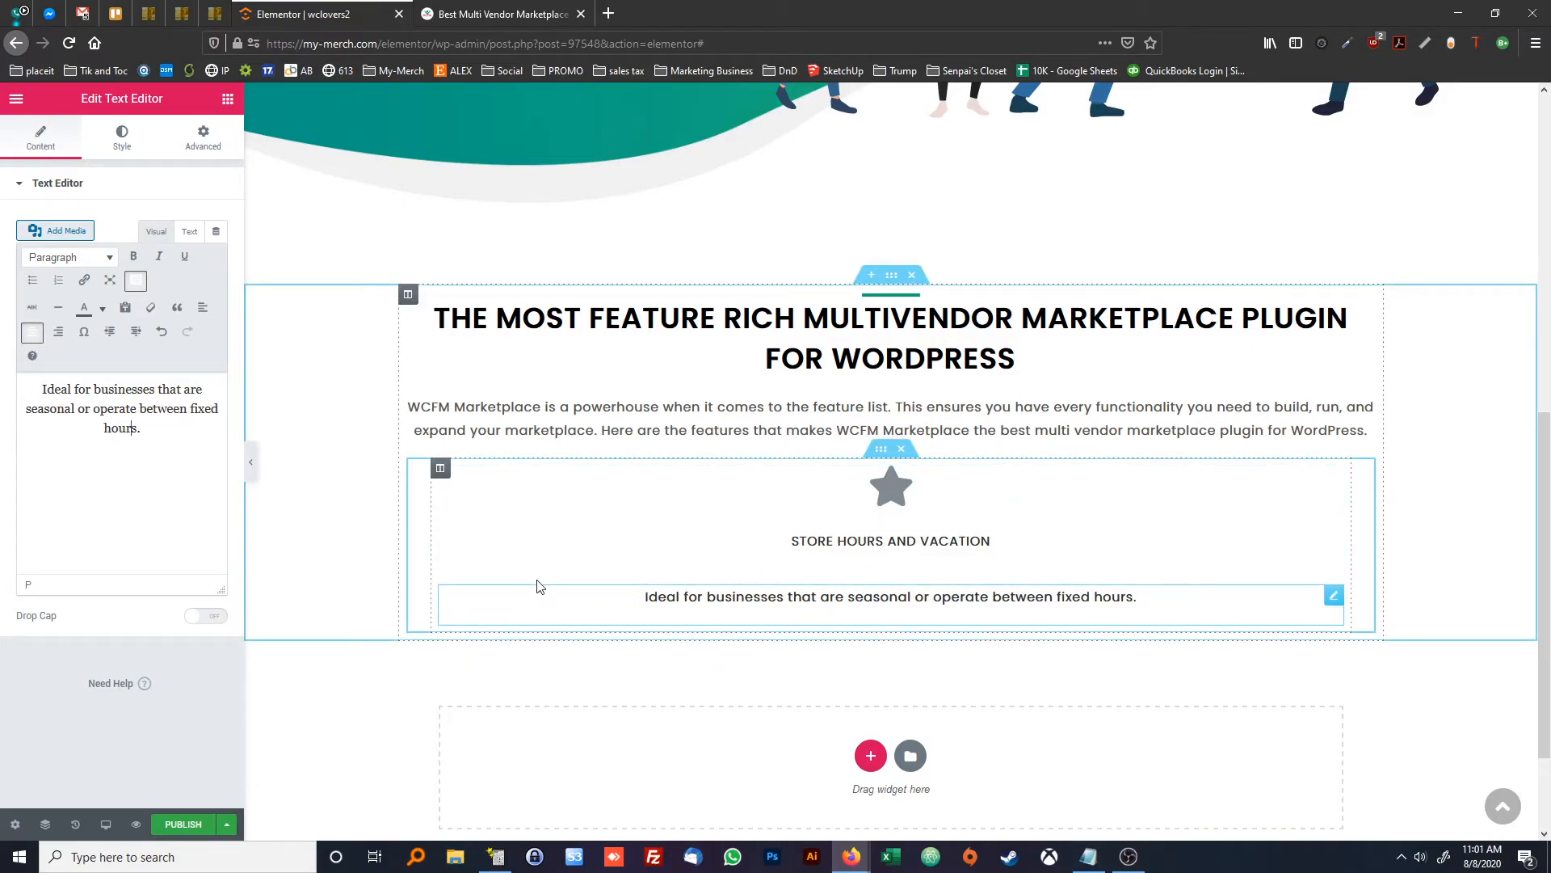
Compare the card outline with the reference page and apply a box shadow to the inner section's column
right_click(442, 478)
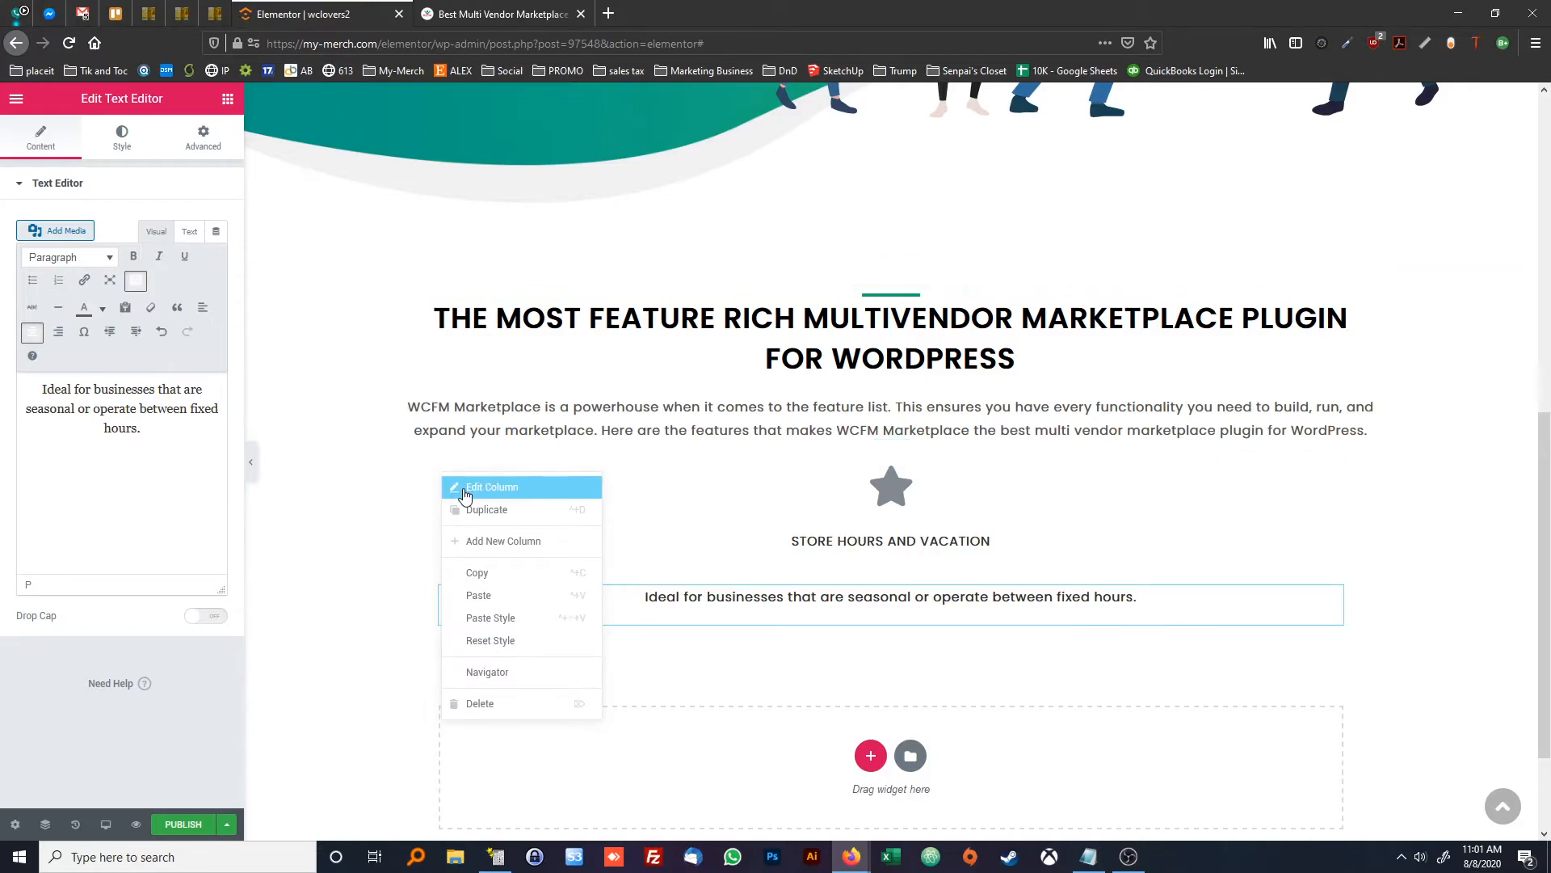
click(469, 488)
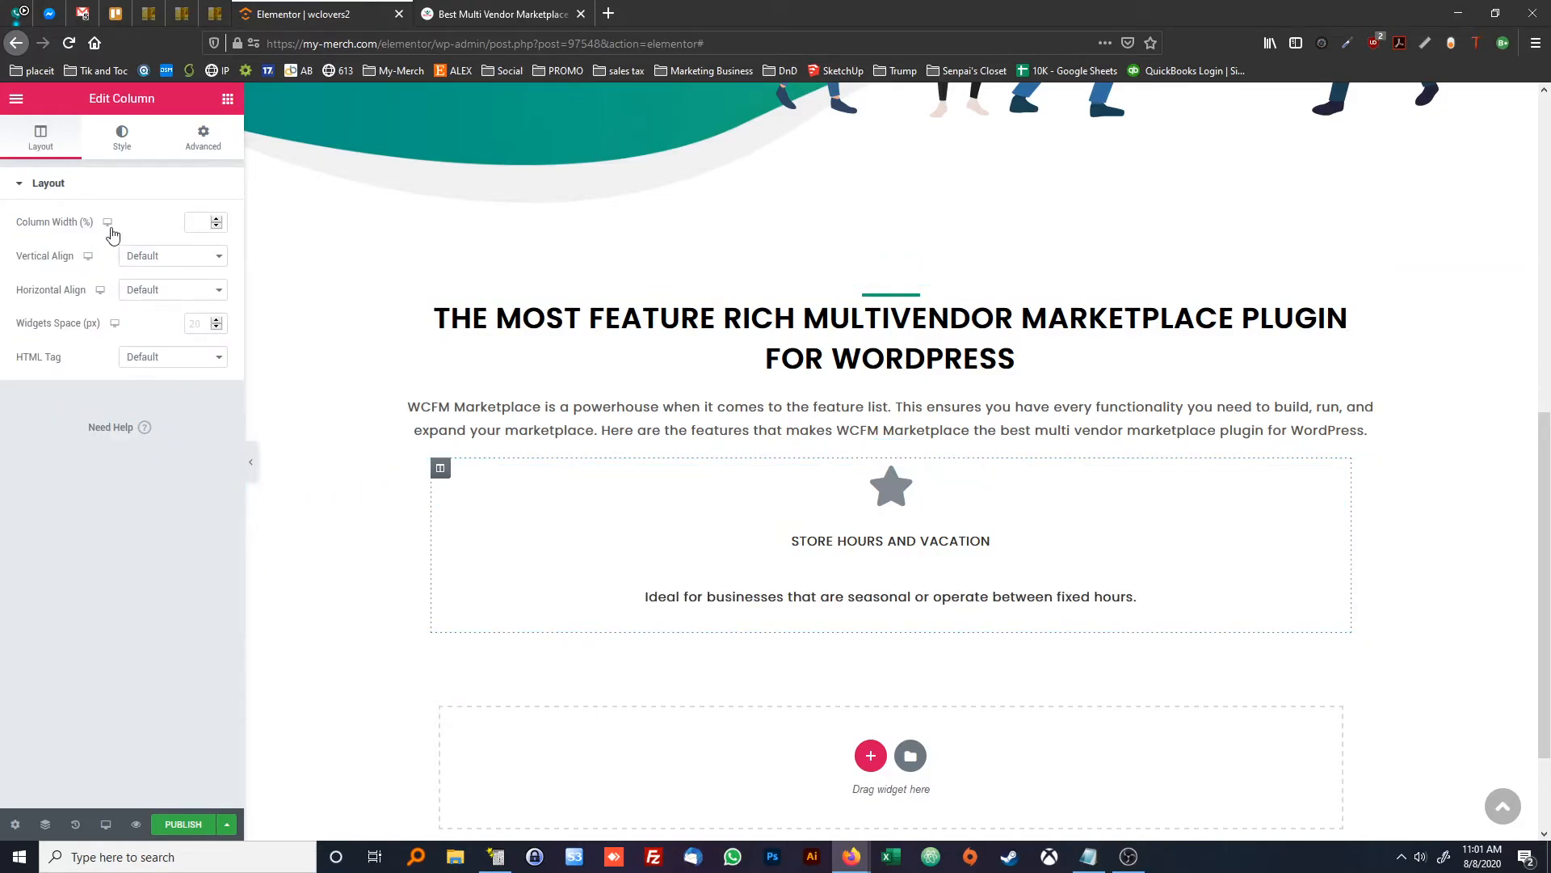
click(129, 151)
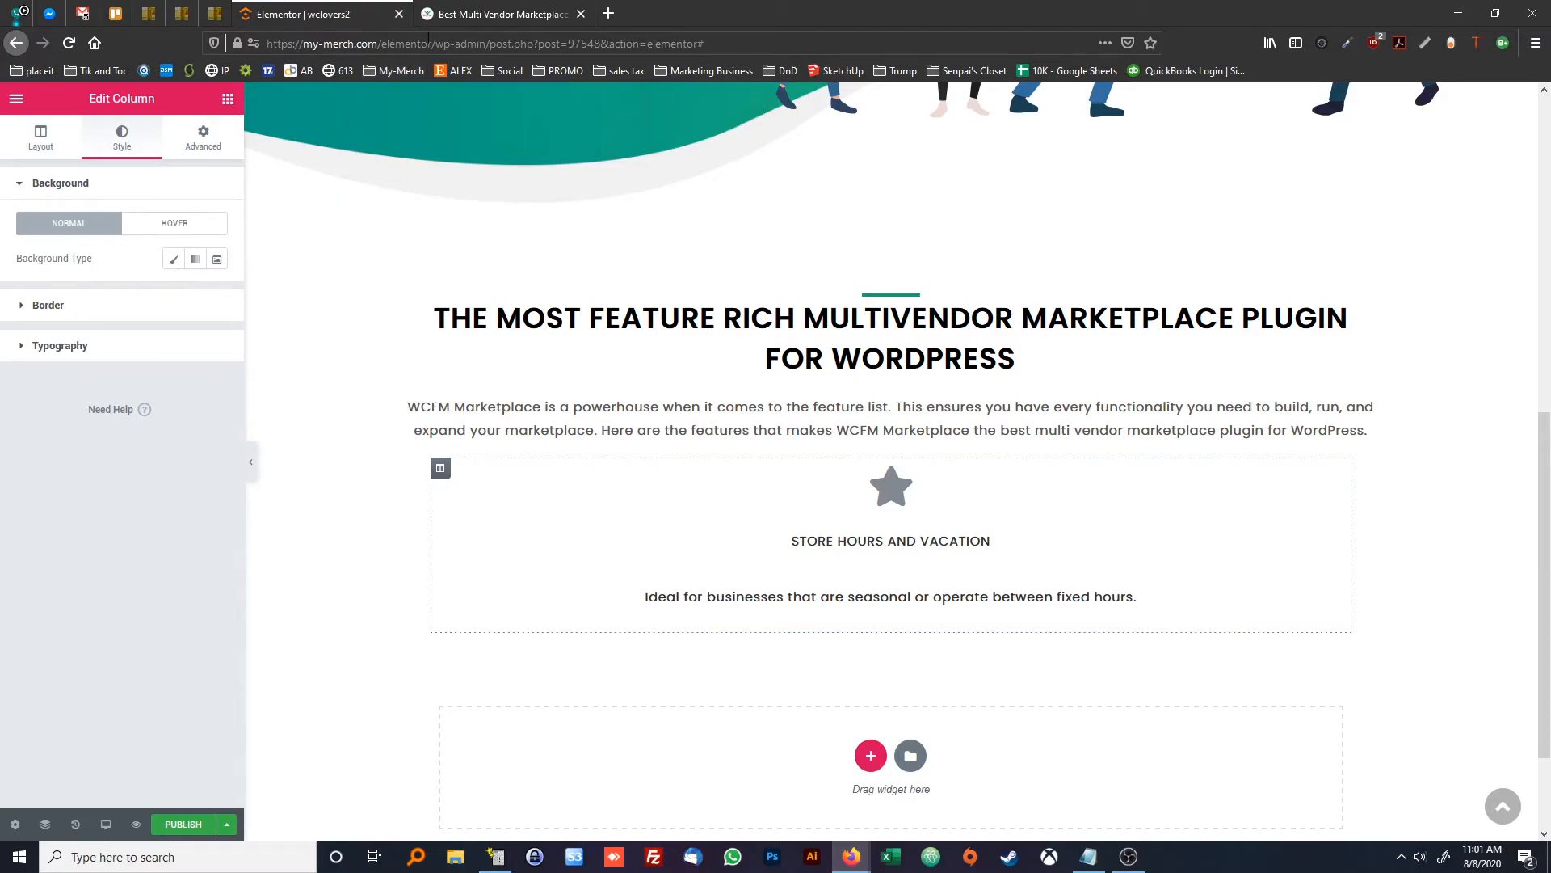
click(450, 15)
click(476, 300)
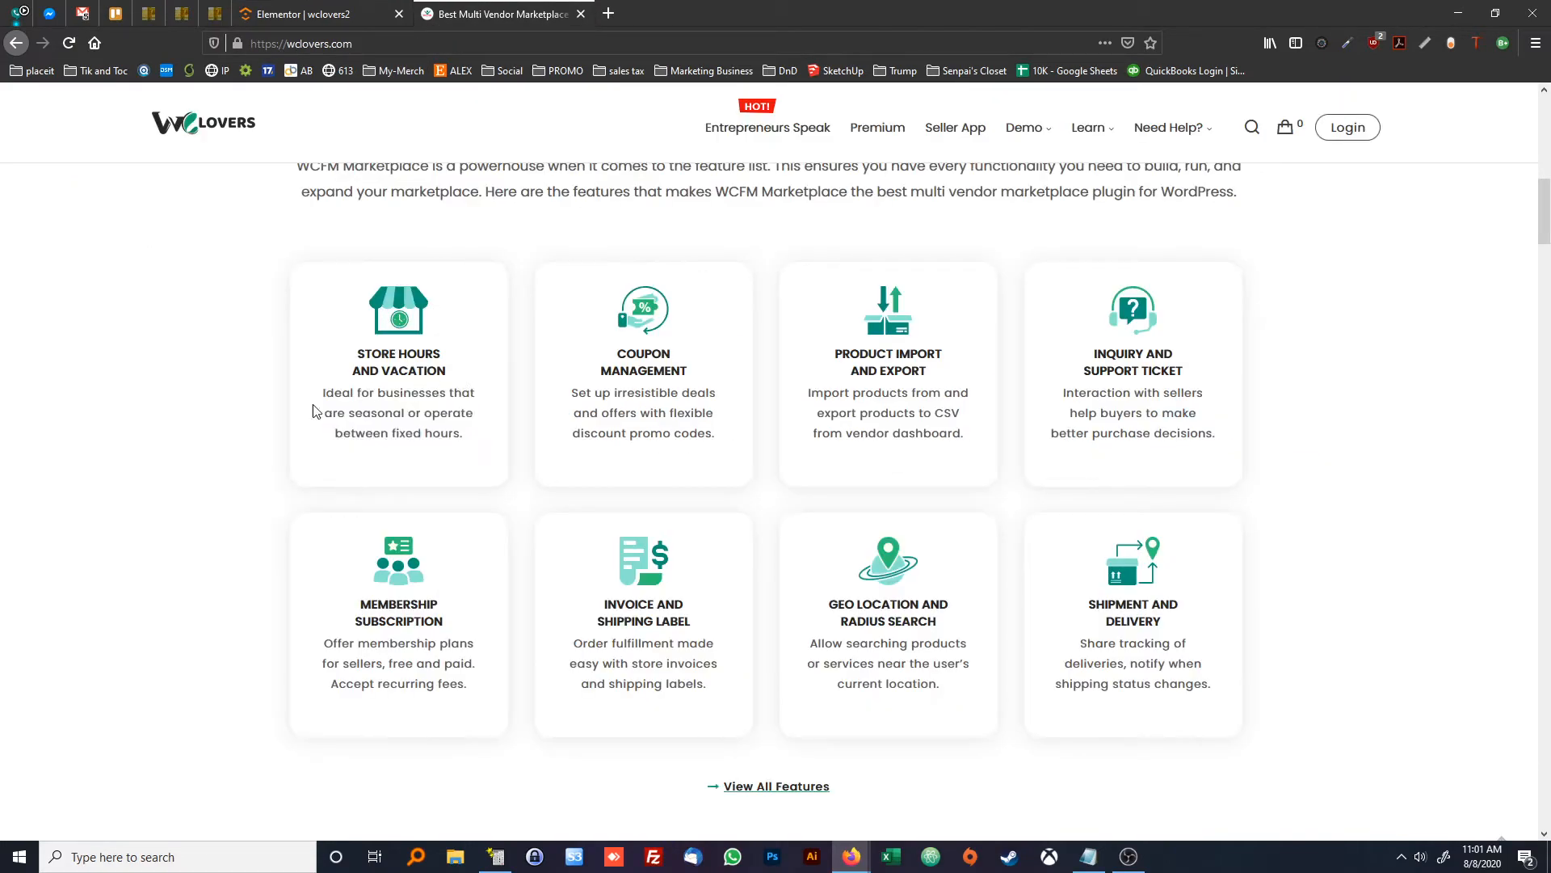
click(307, 14)
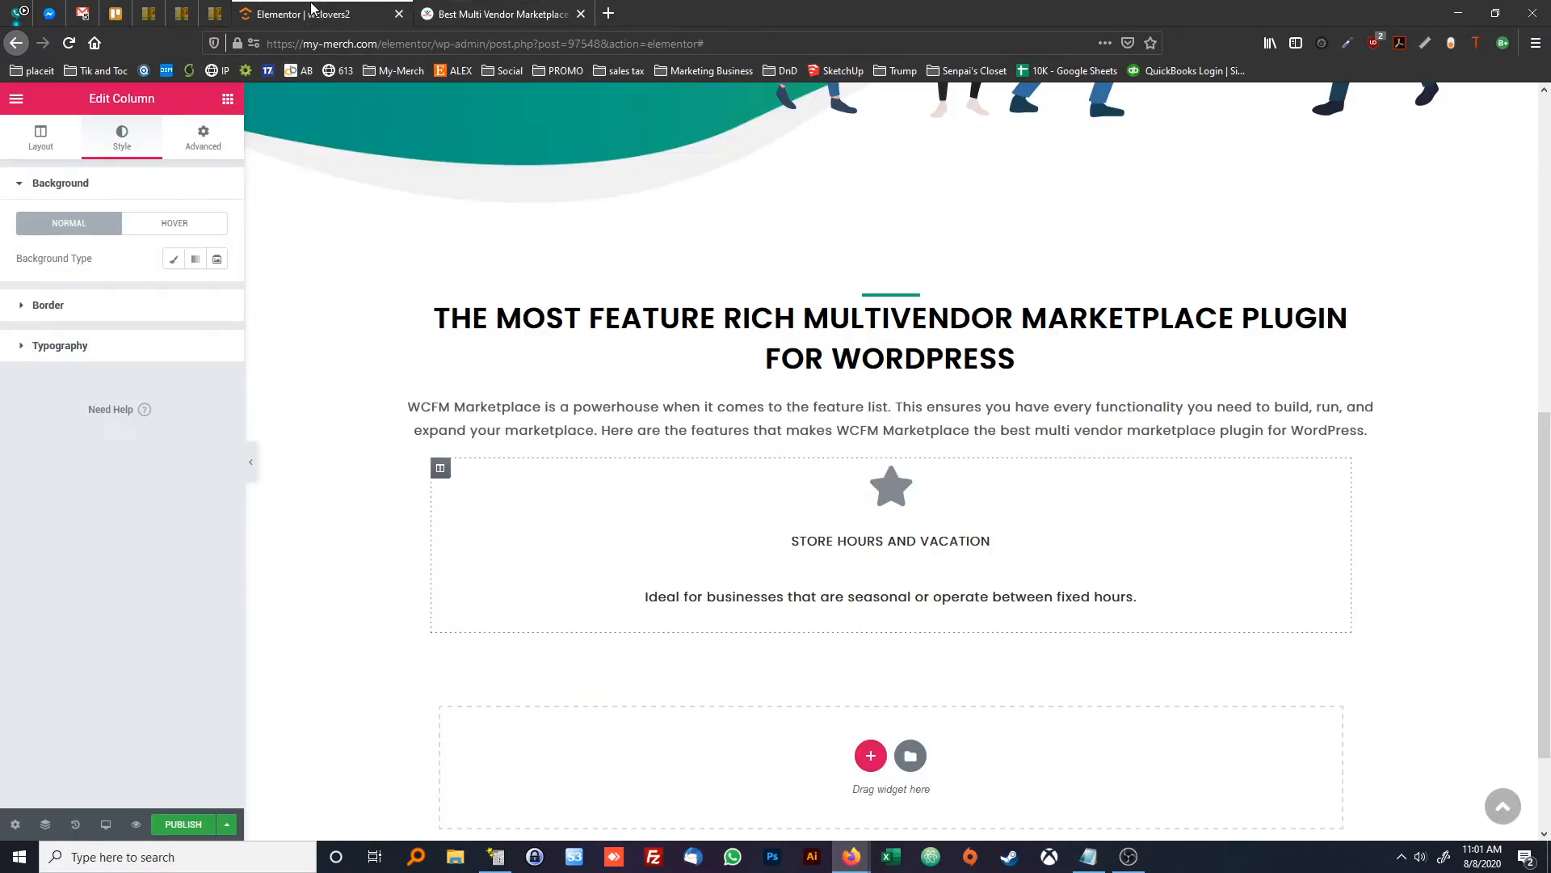
click(97, 308)
click(217, 408)
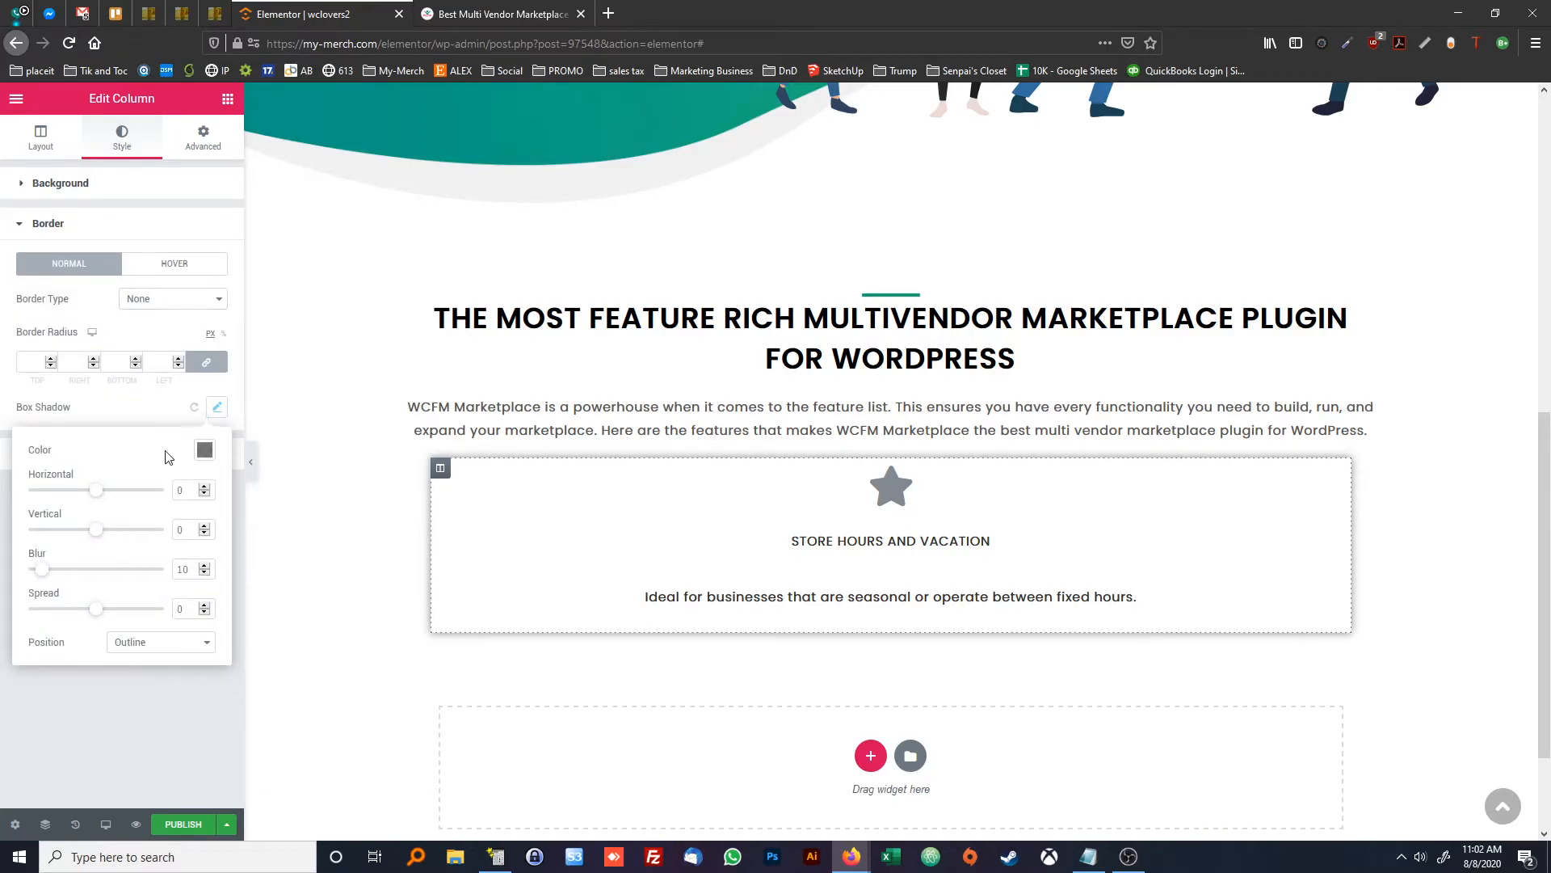
Check the reference card's shadow and lighten the column's box shadow color to rgba(0, 0, 0, 0.22)
click(479, 14)
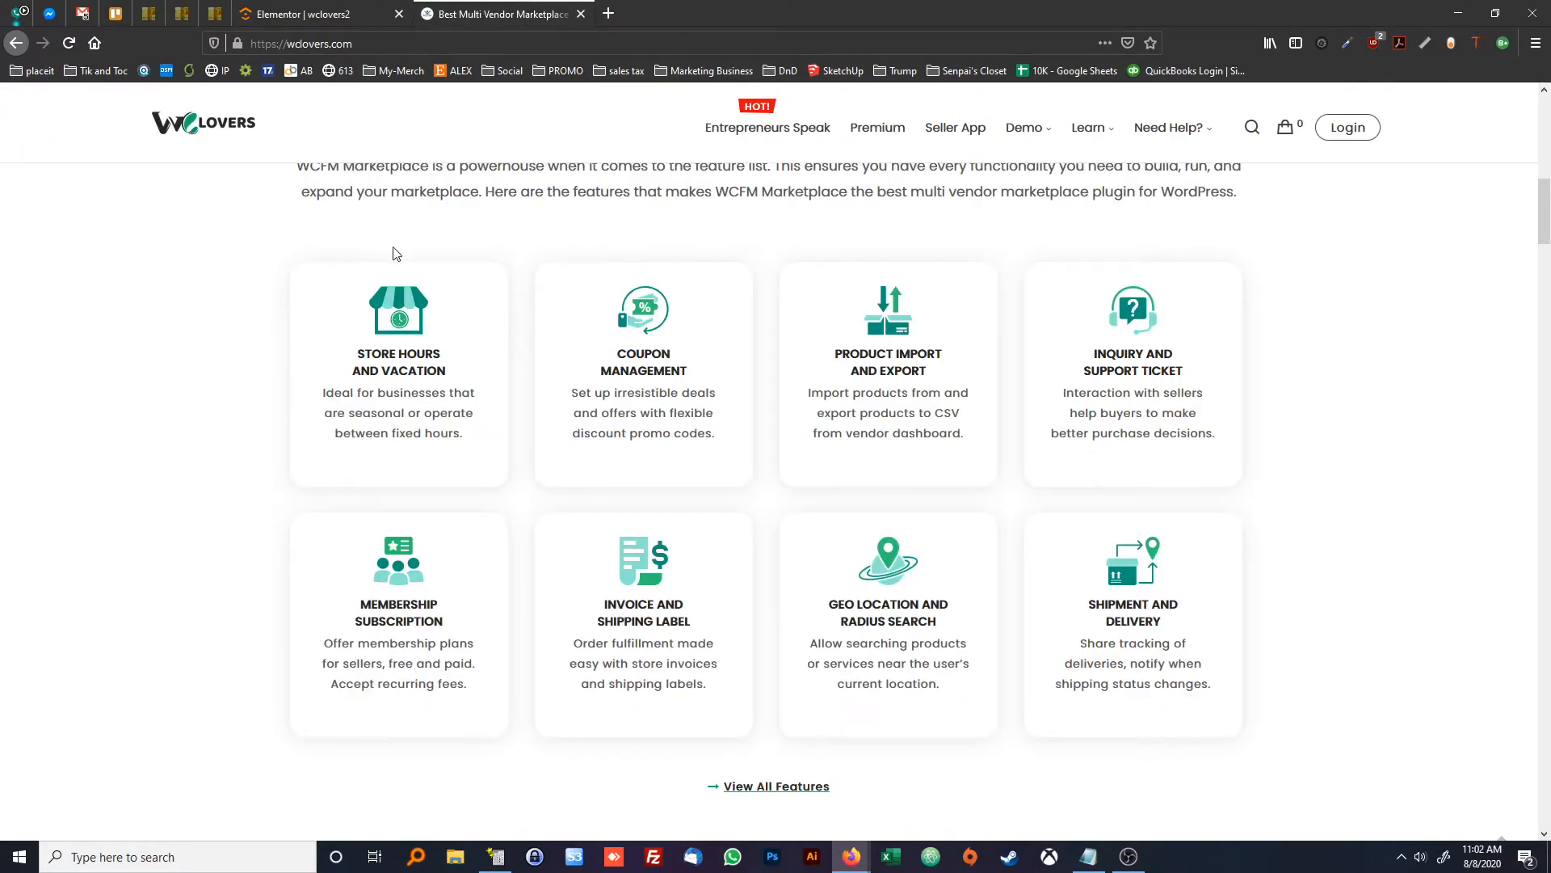
click(319, 16)
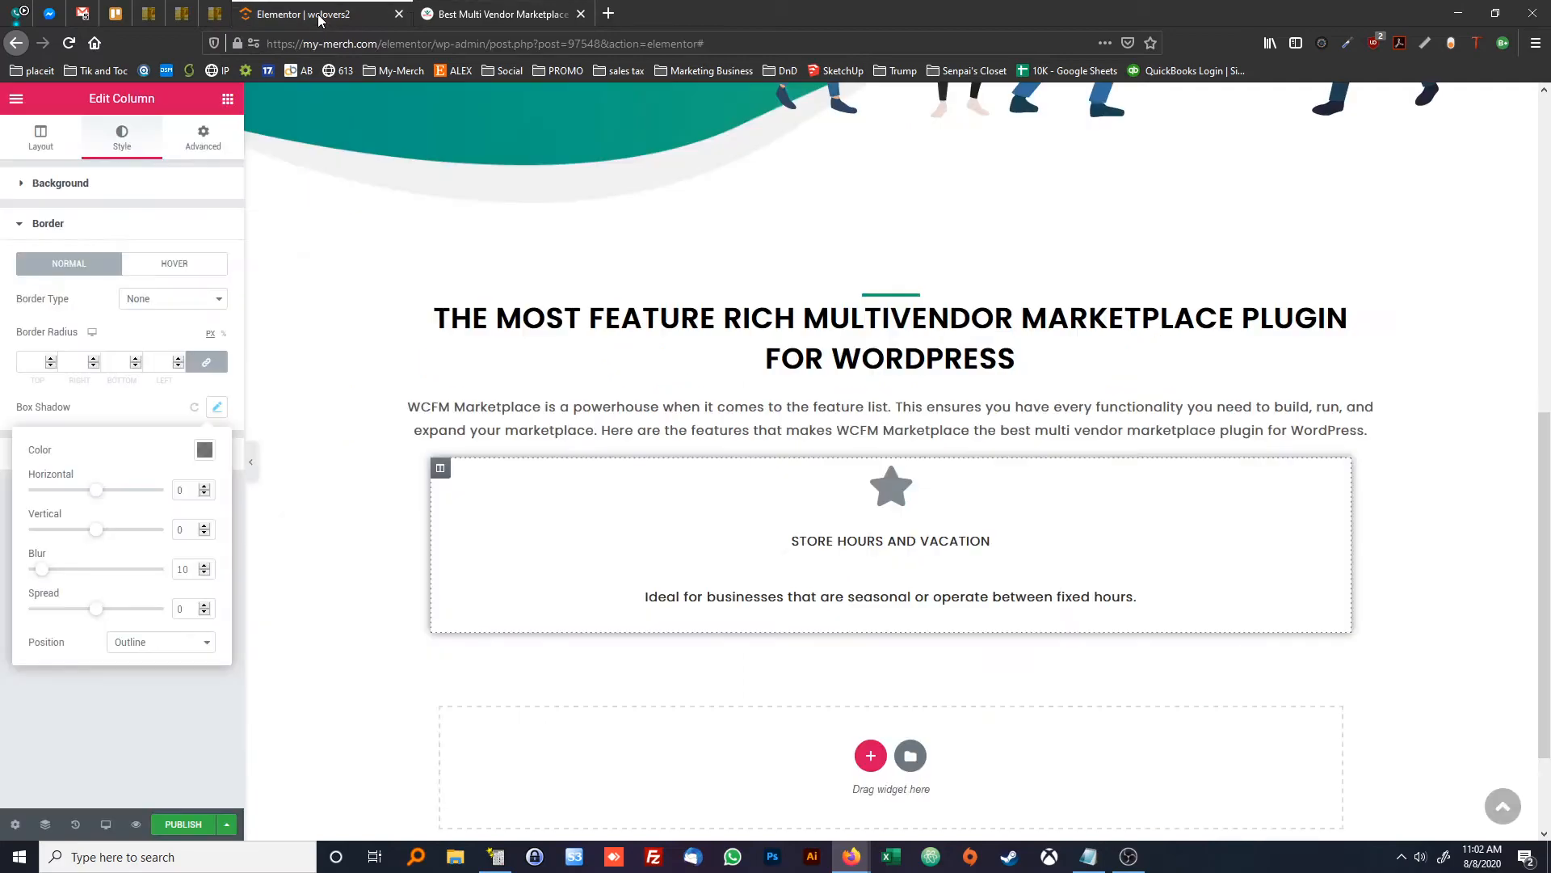
click(204, 450)
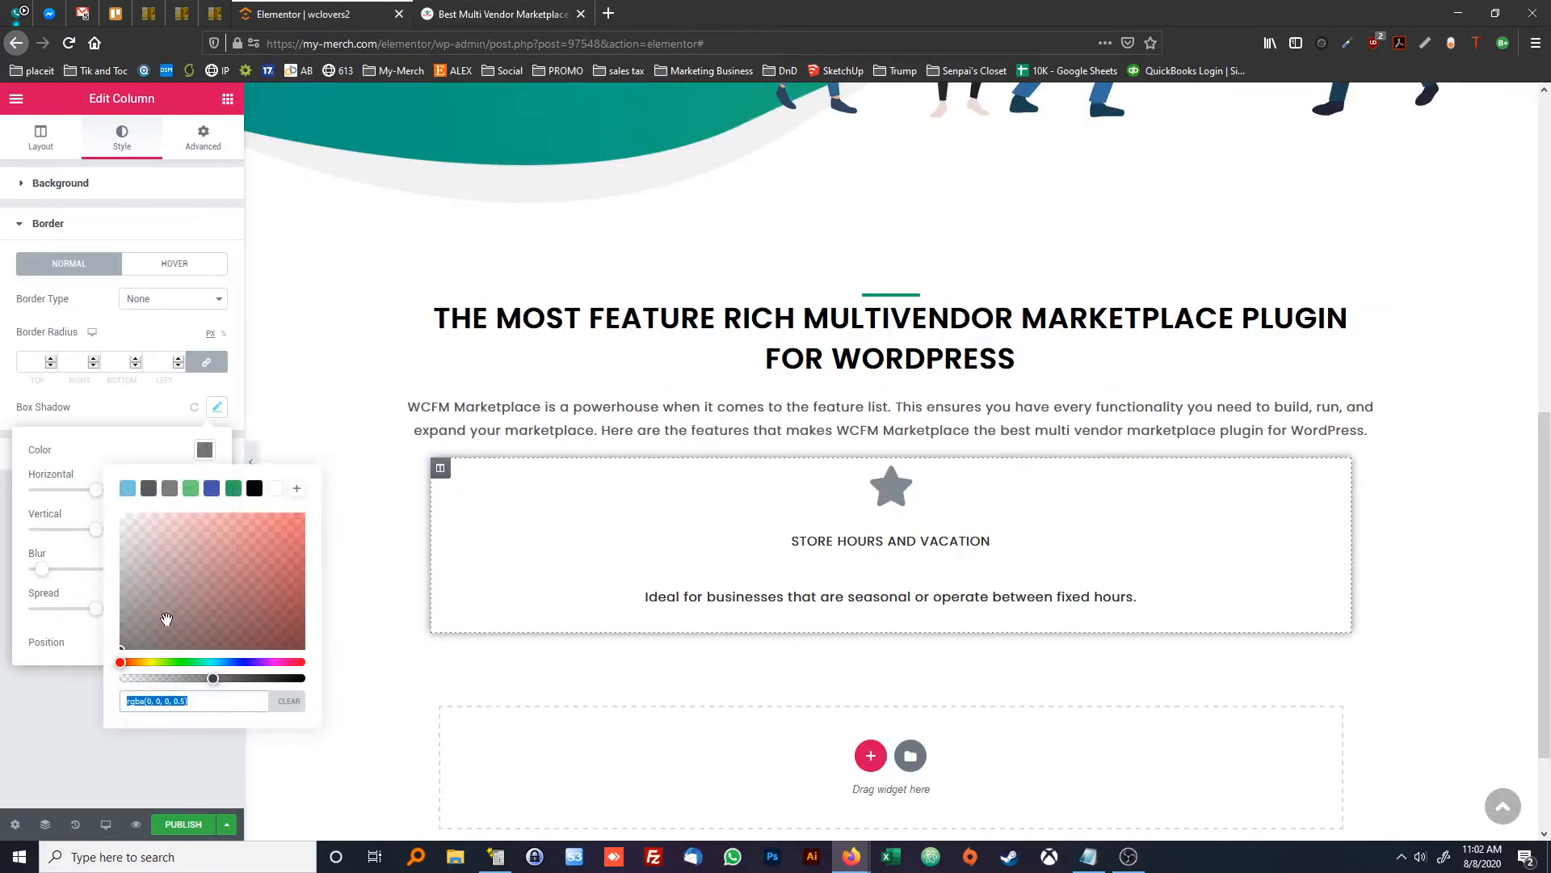
drag(213, 679, 160, 687)
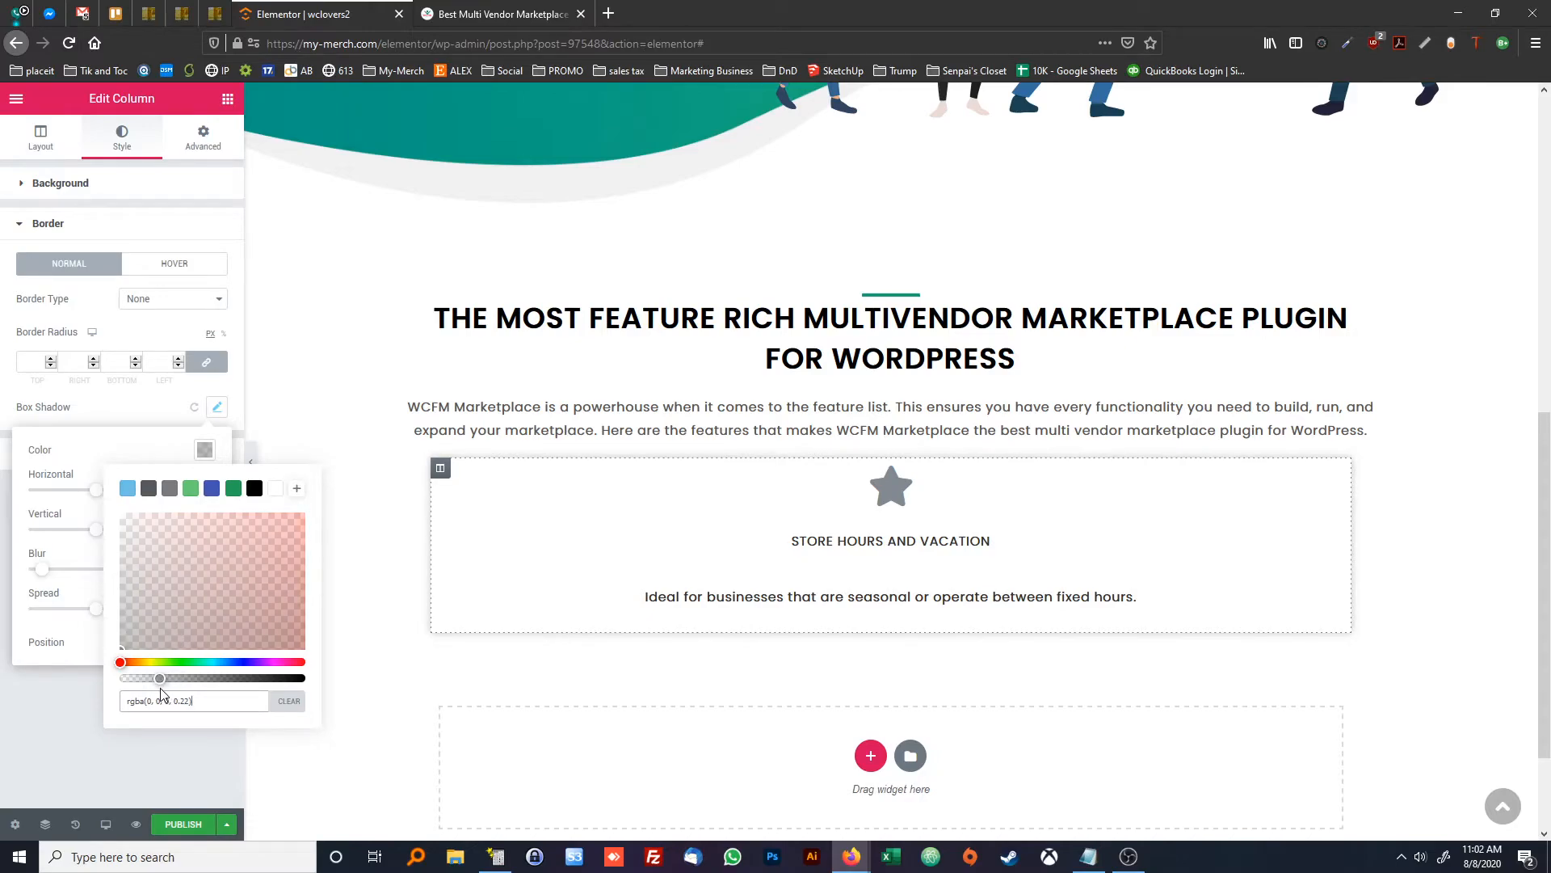
Check the reference cards' shadow and soften the column's box shadow with a larger blur and a spread of about -5
click(111, 455)
click(491, 10)
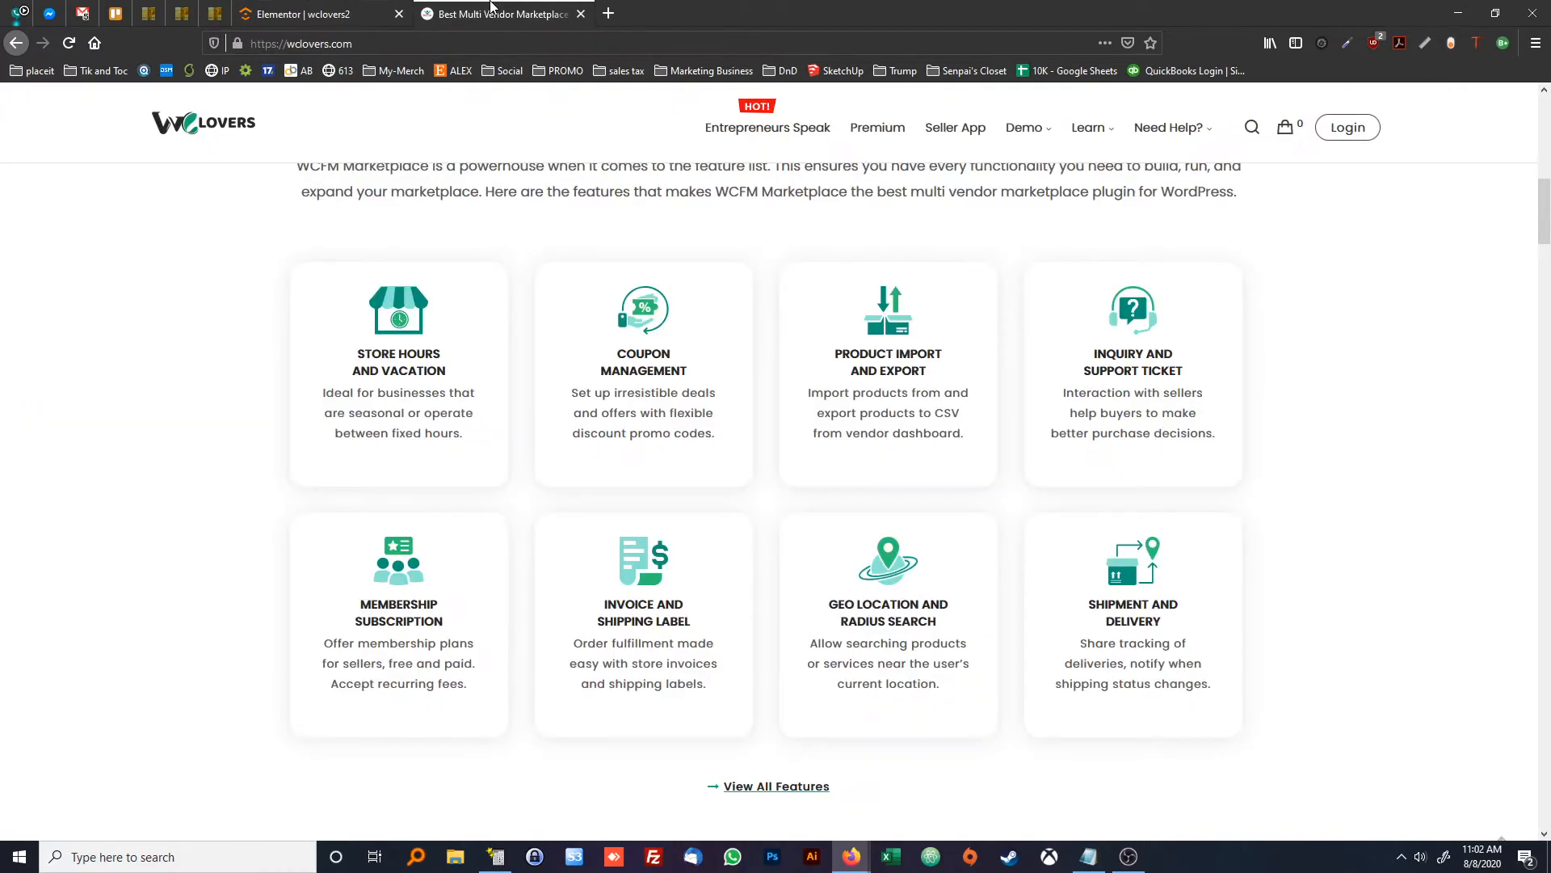
click(353, 16)
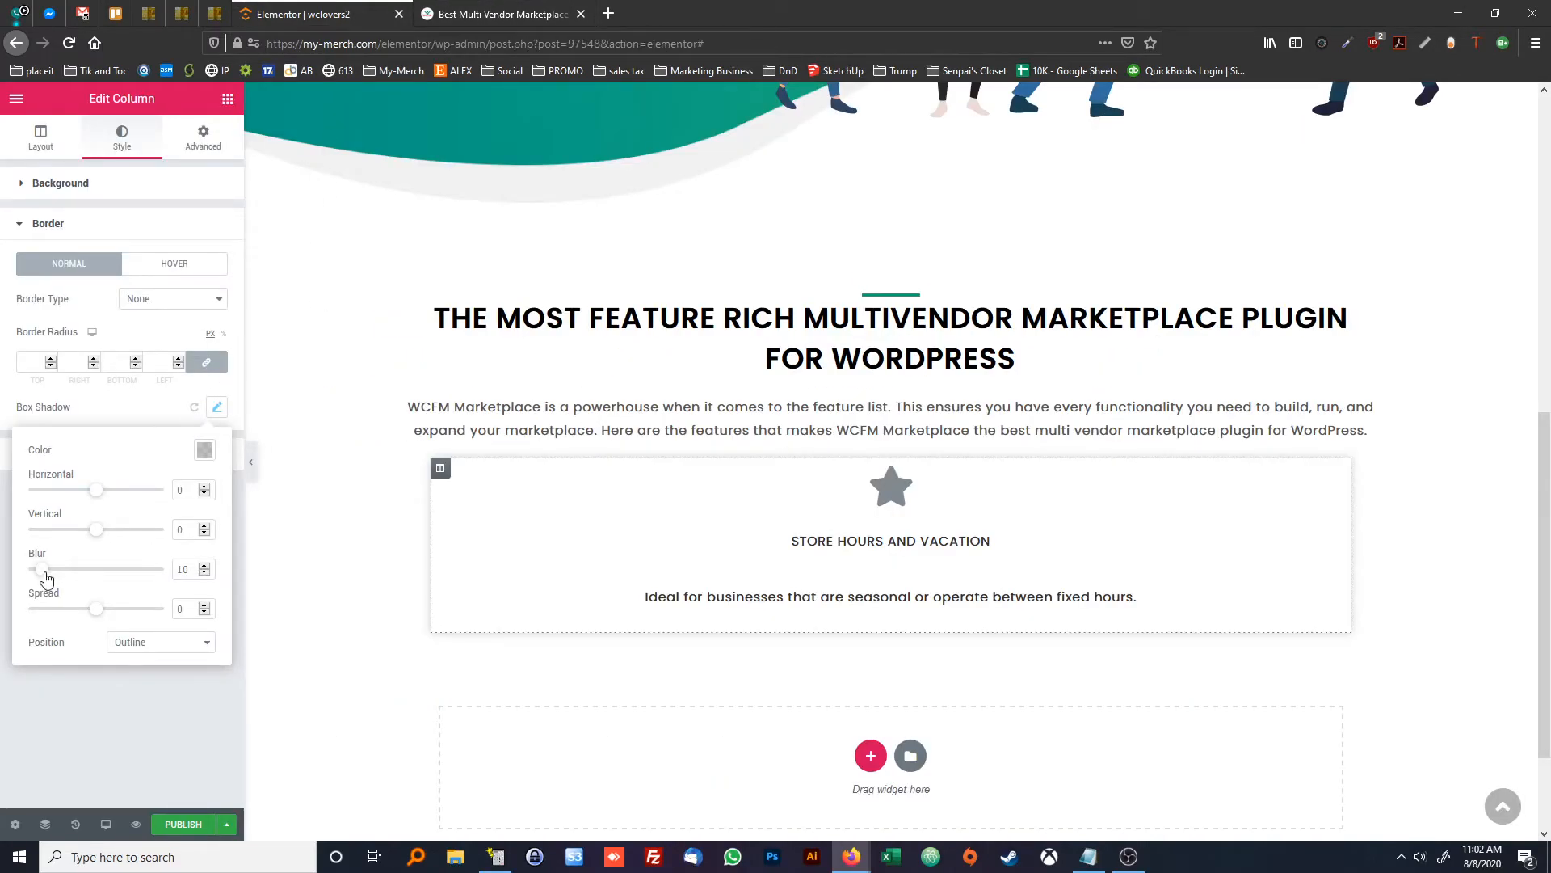
drag(49, 577, 62, 574)
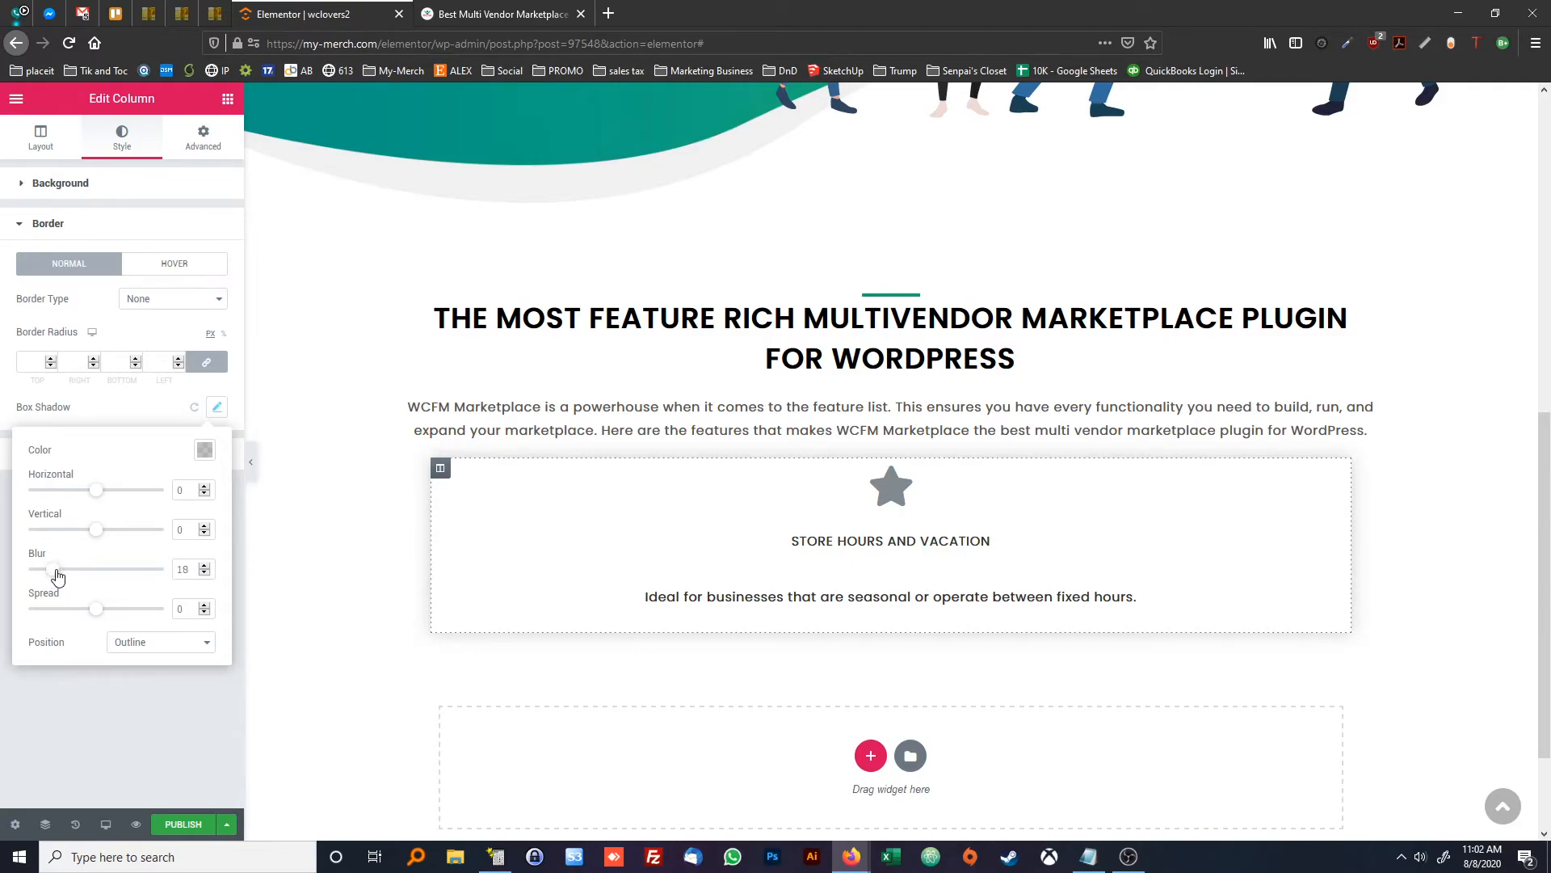
drag(95, 611, 90, 611)
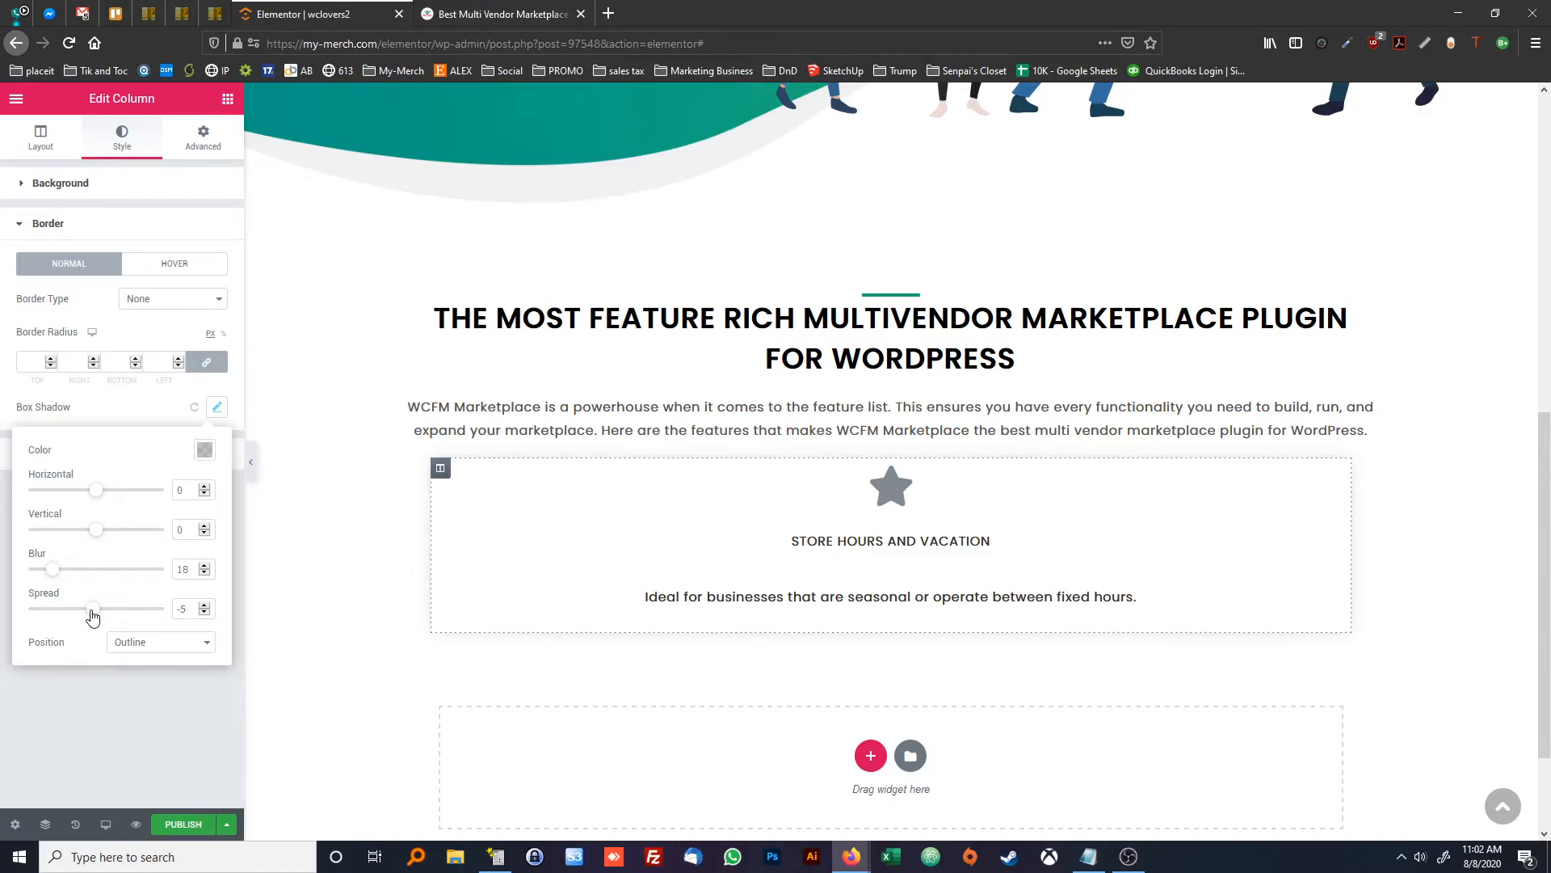
drag(53, 570, 63, 576)
click(339, 516)
click(327, 674)
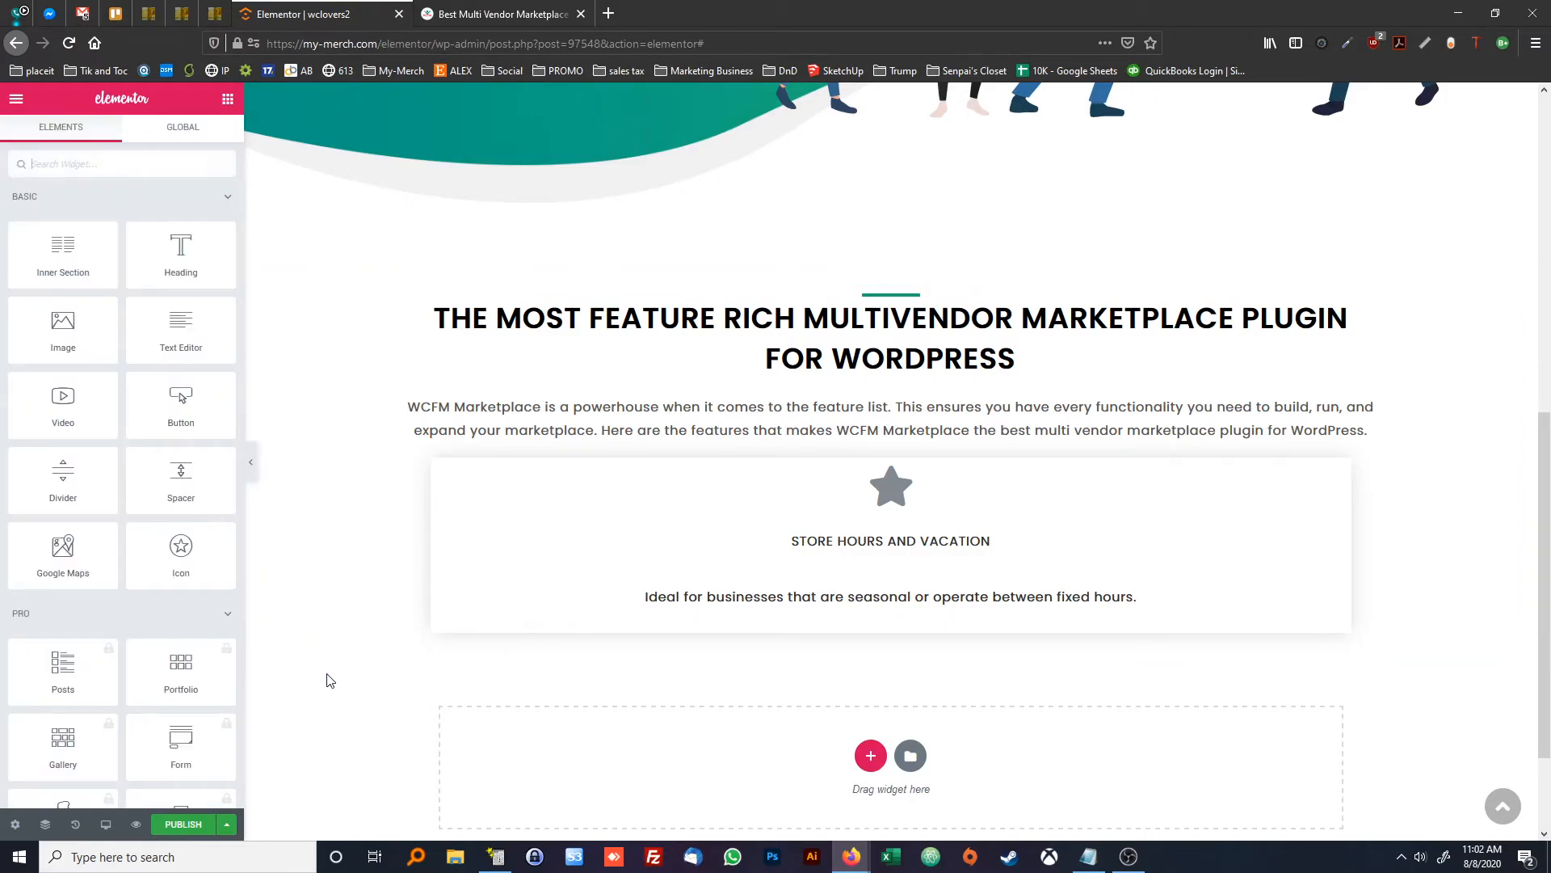
Compare the reference cards' corners and set the card column's border radius to 25 px on all sides
click(524, 14)
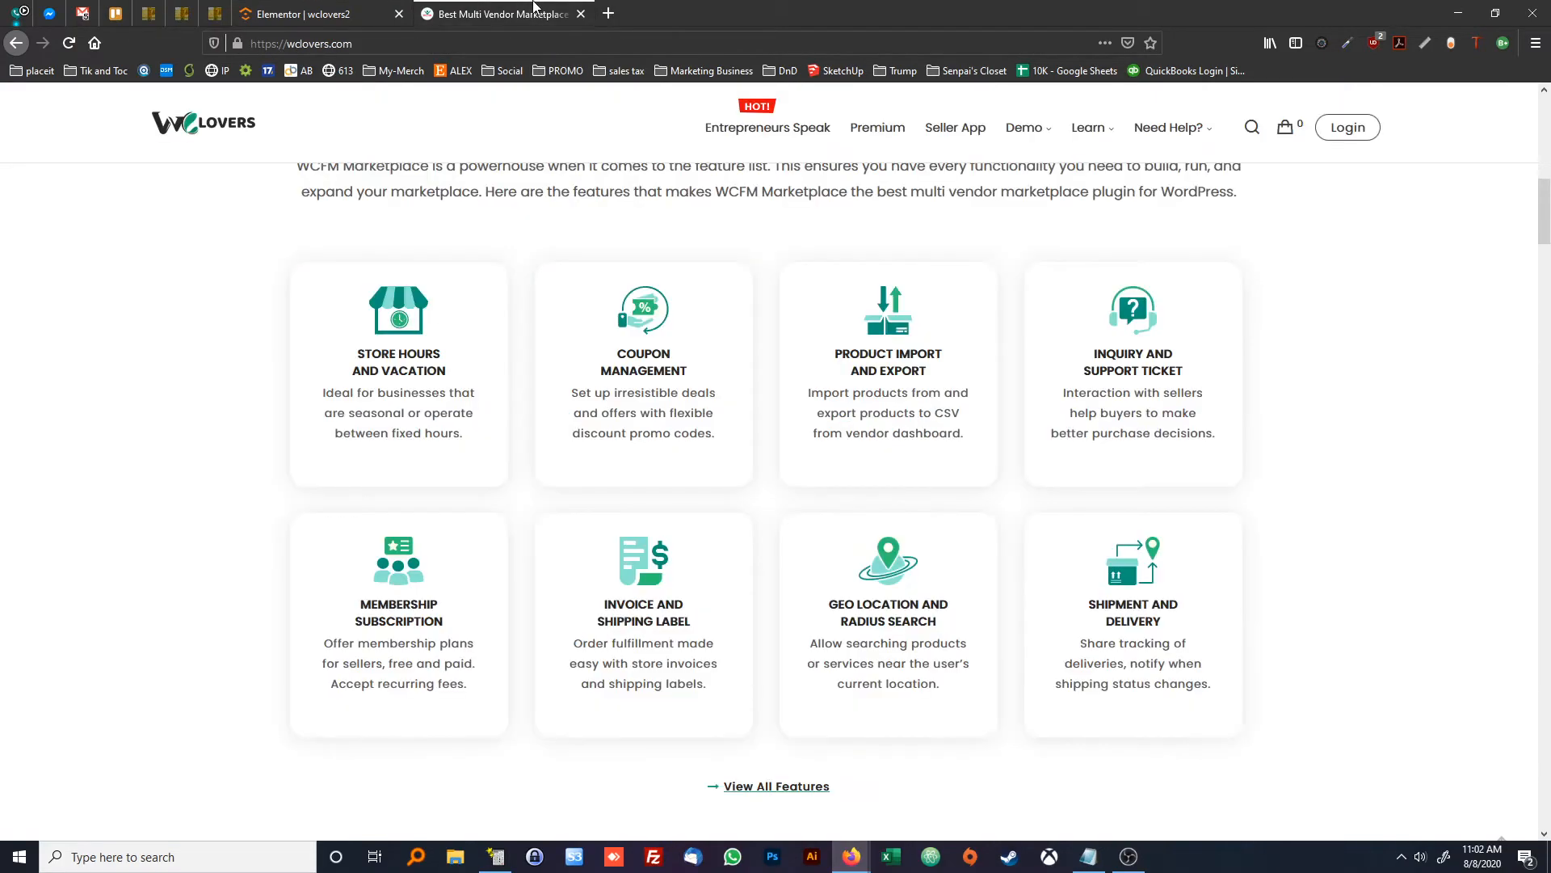
click(305, 10)
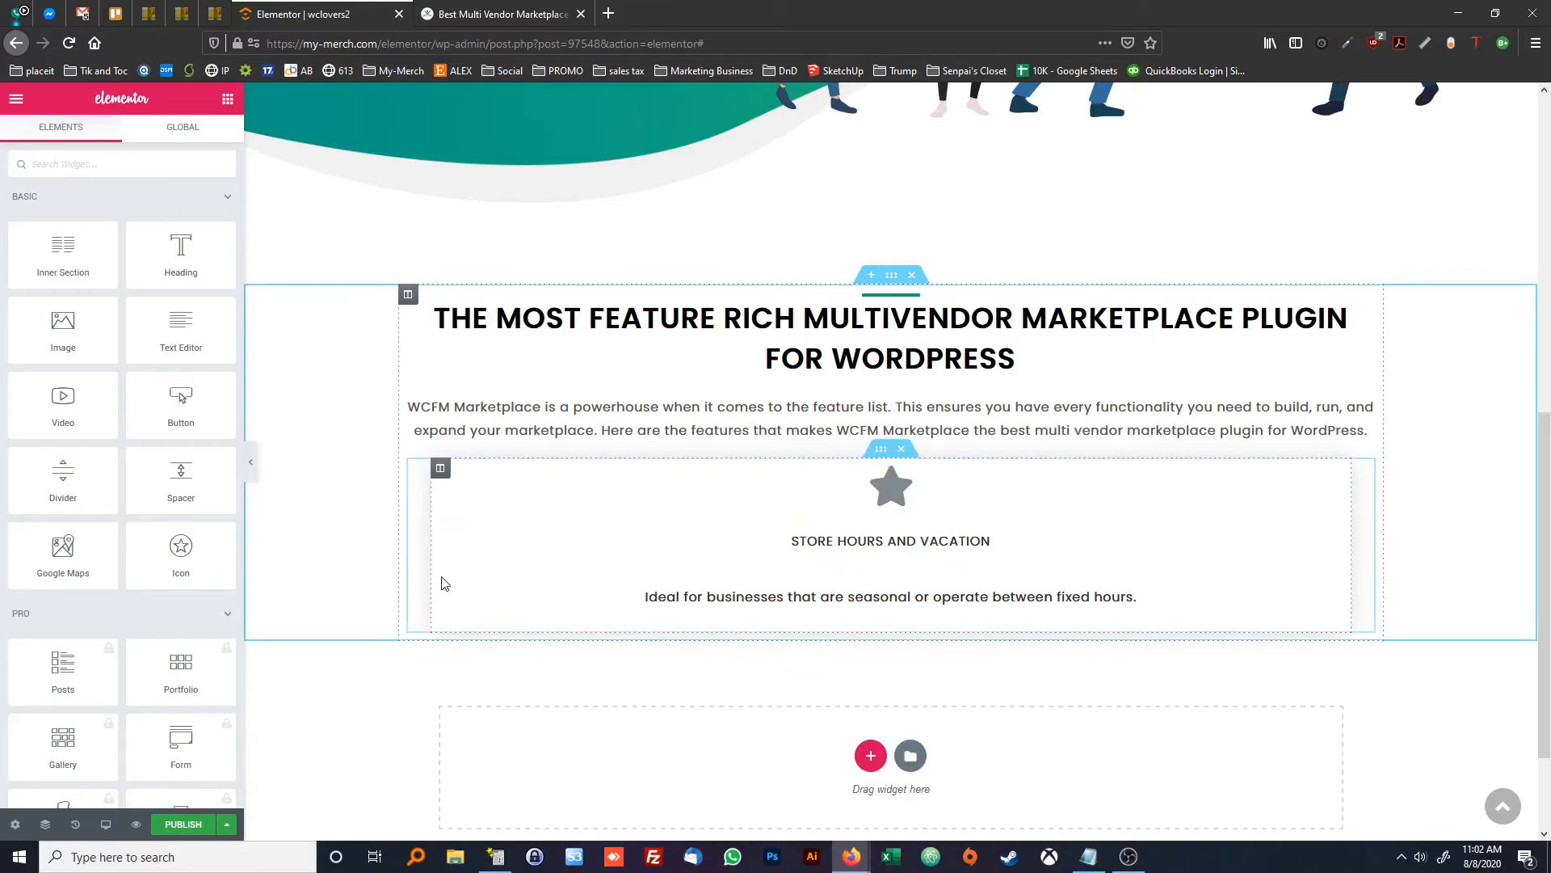
right_click(440, 472)
click(443, 487)
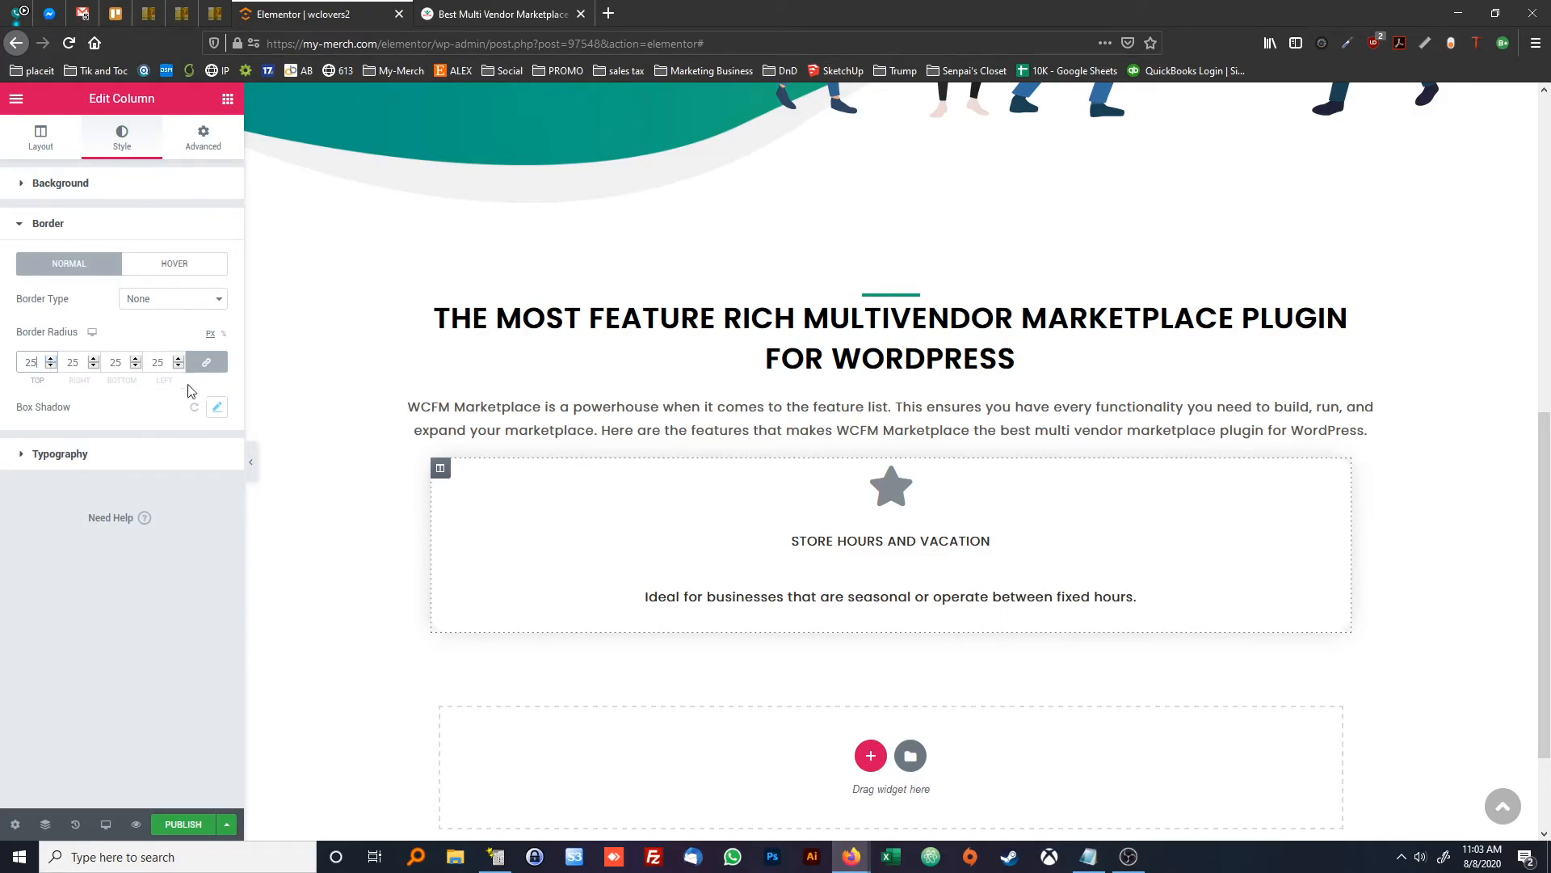
click(302, 267)
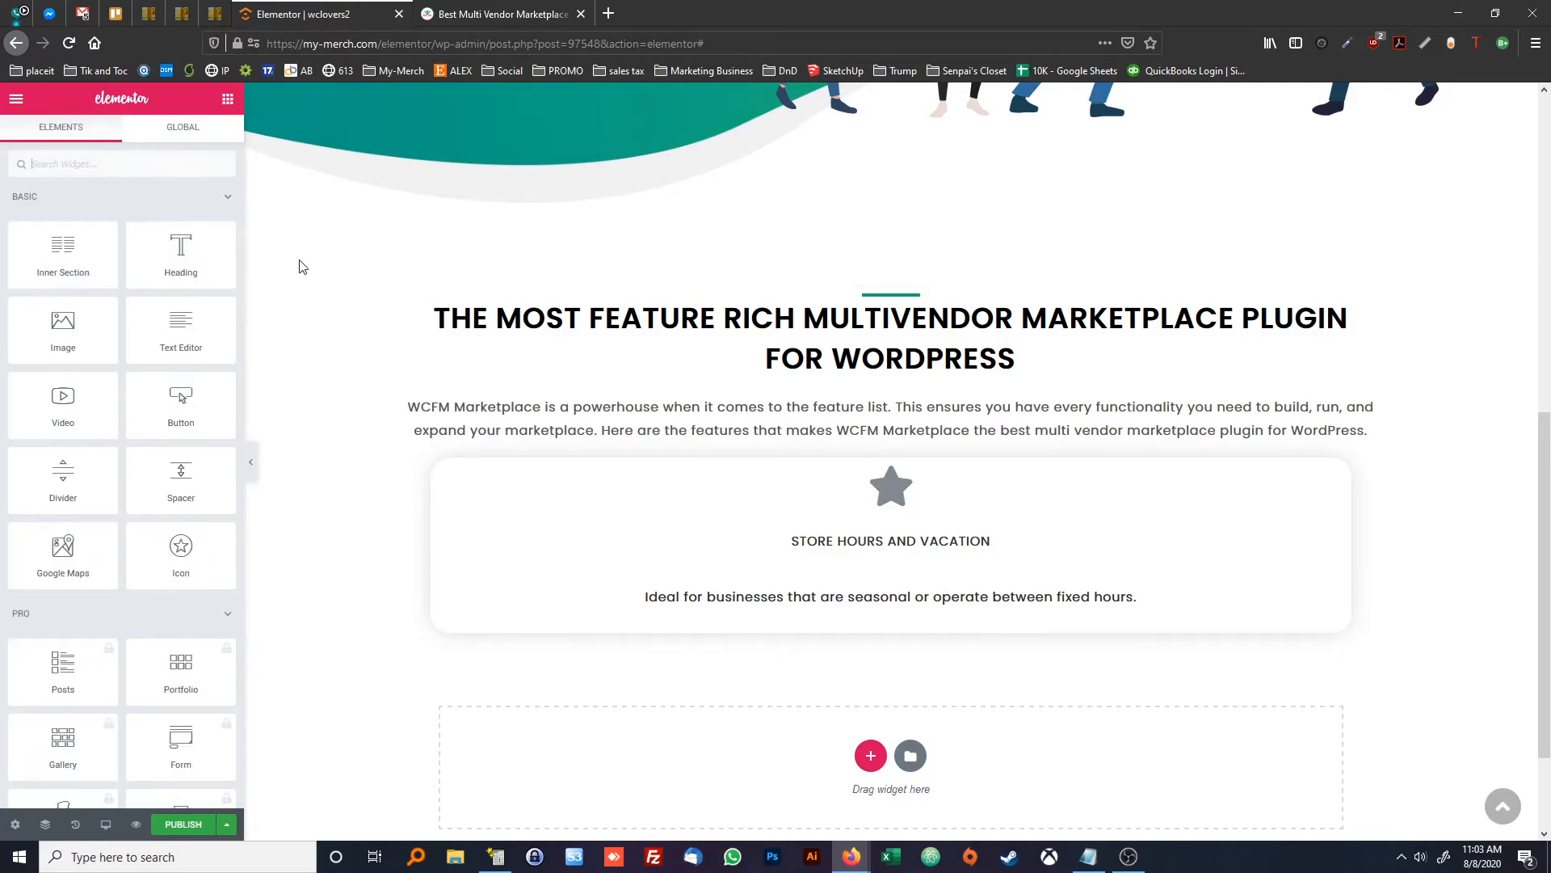
Check the first reference card's icon and open the icon library for the new card's star icon
click(474, 14)
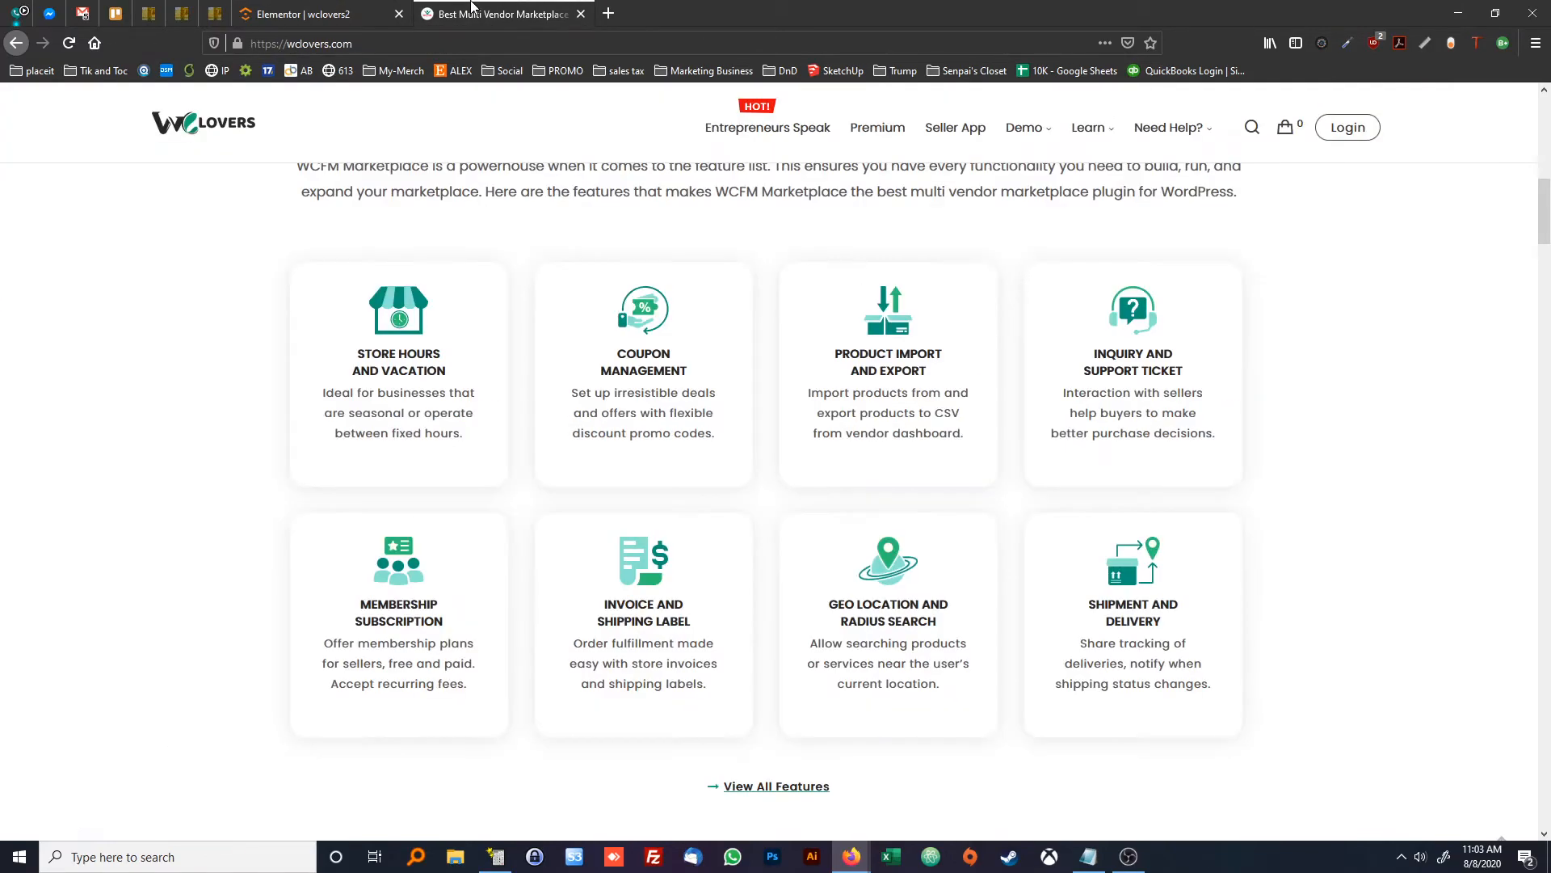
click(336, 10)
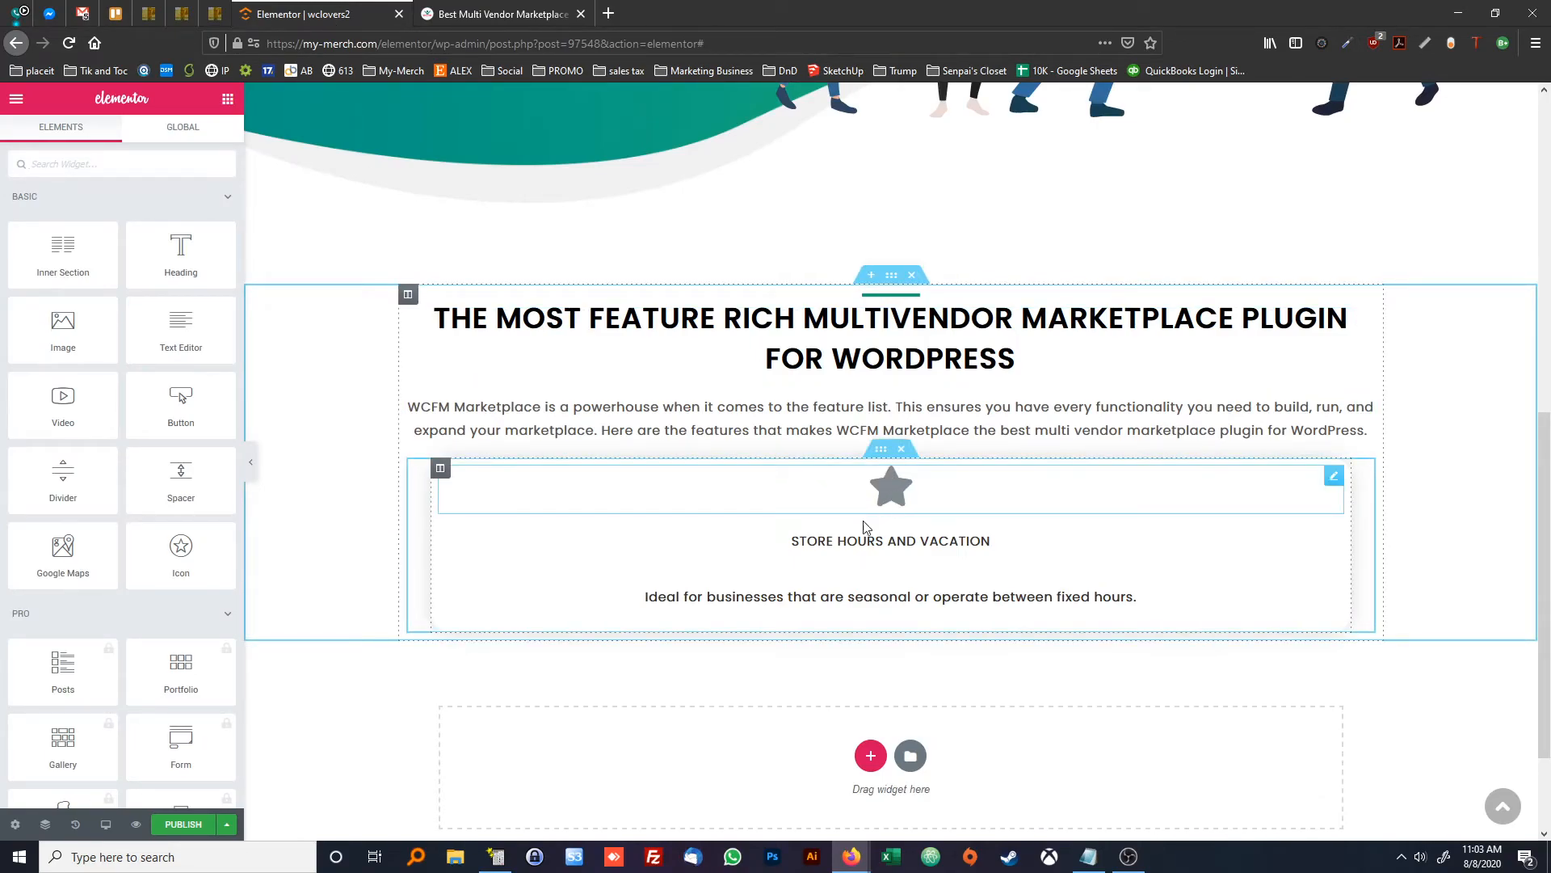
click(898, 493)
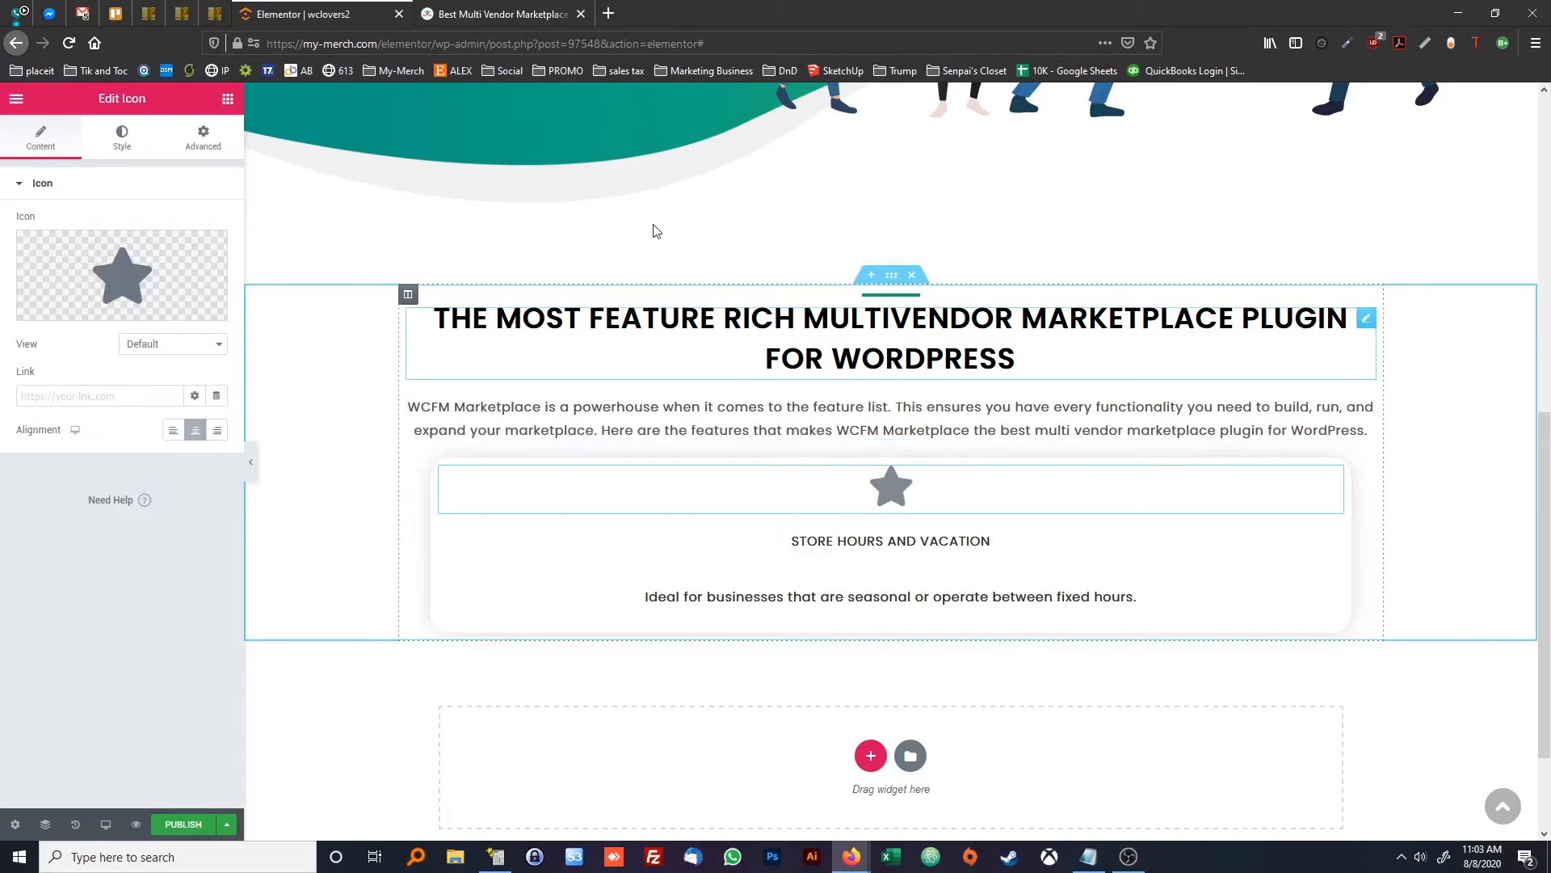
click(509, 20)
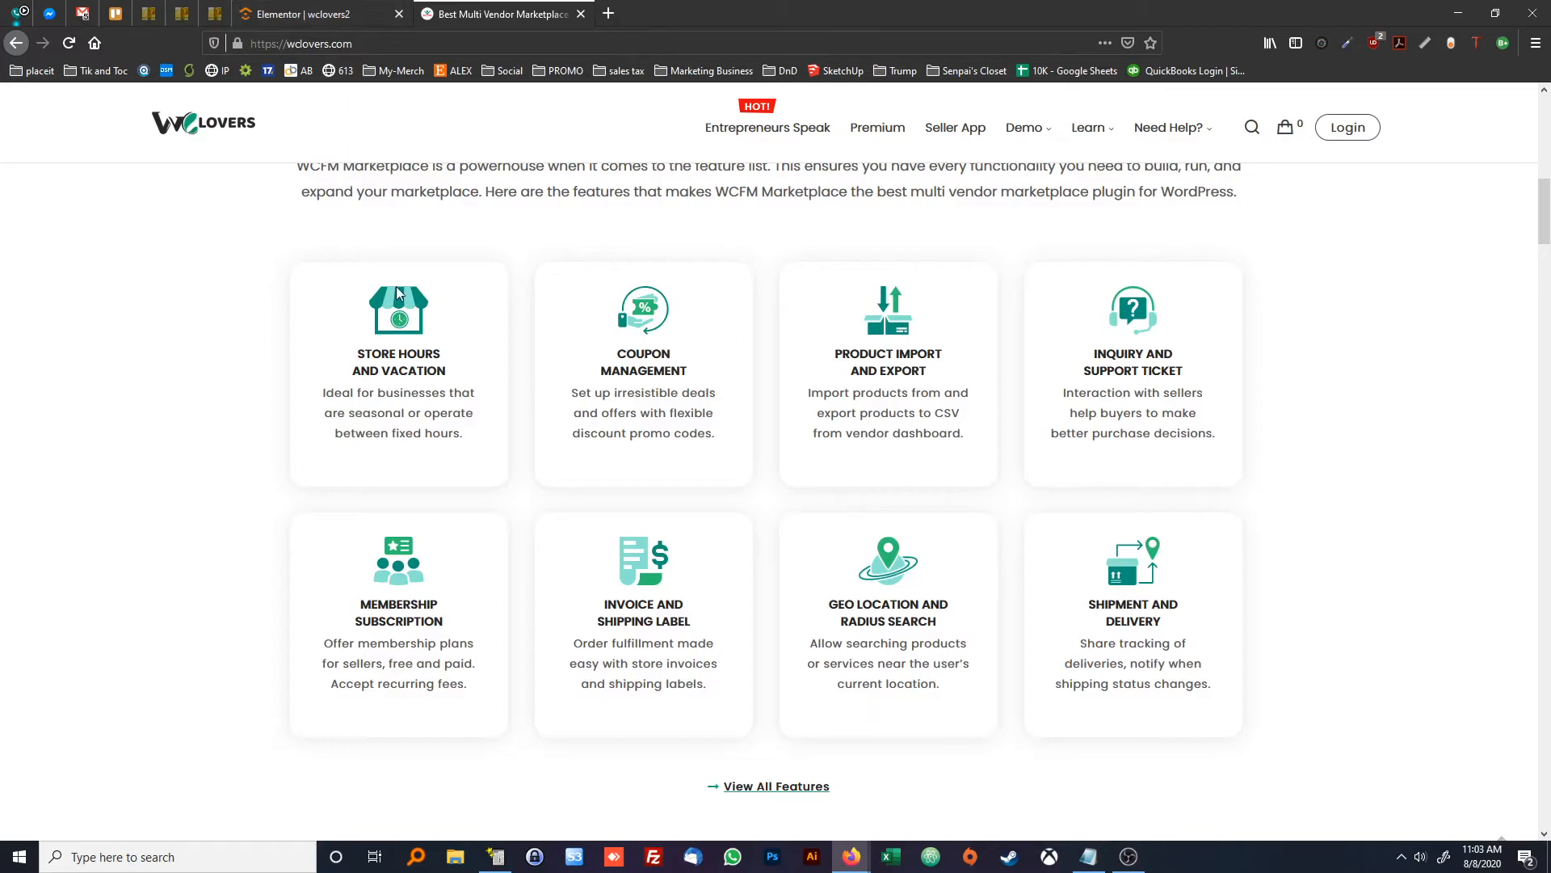
click(269, 12)
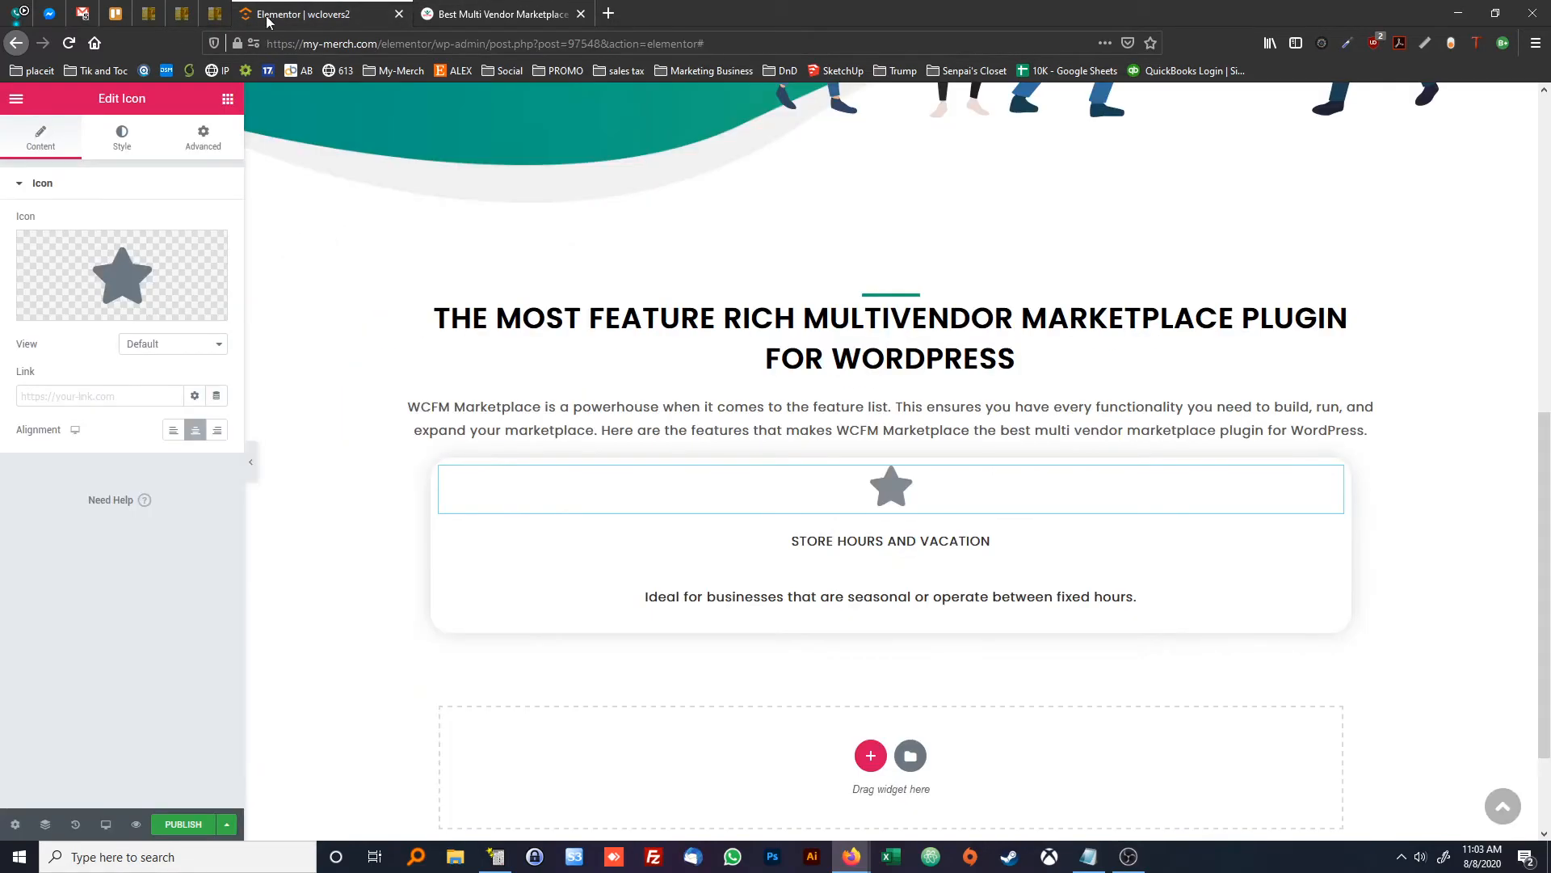
click(135, 282)
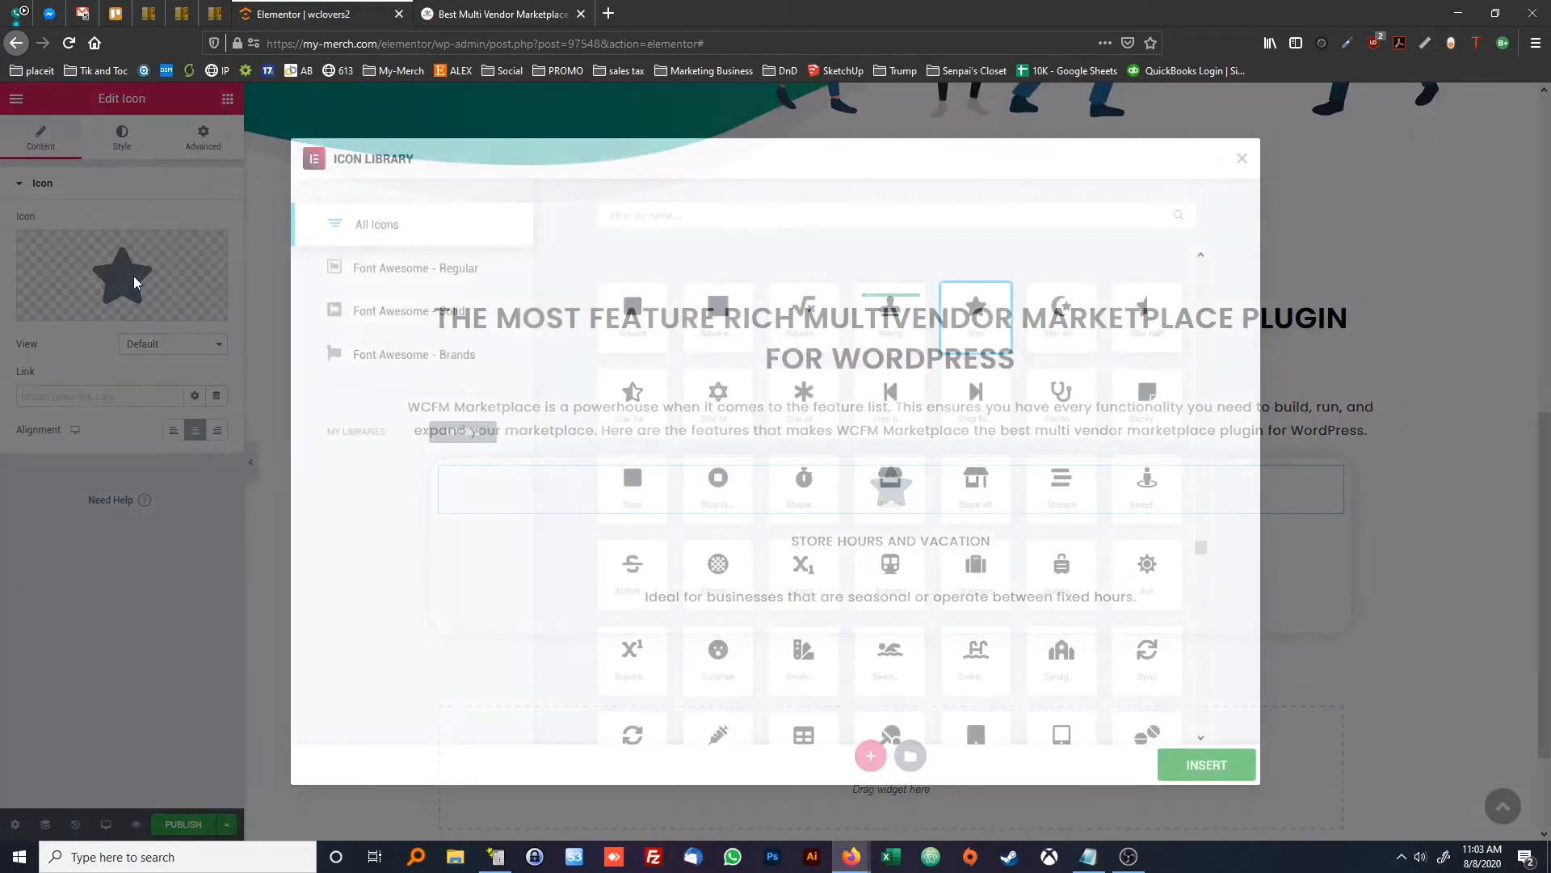
scroll(894, 495, down, 6)
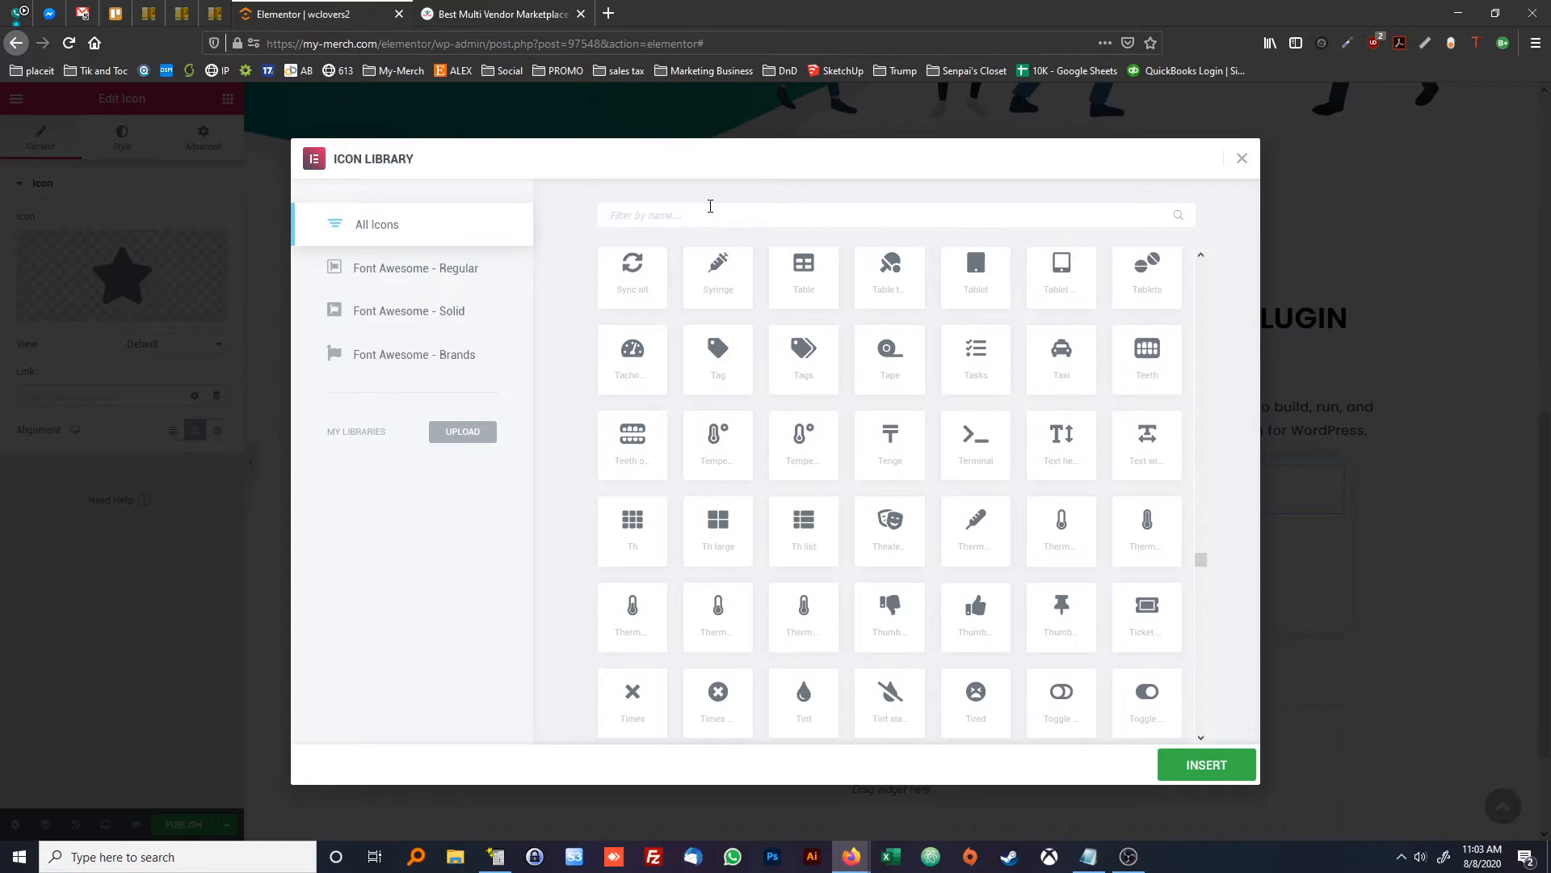
text(arrow)
key(BackSpace)
key(BackSpace)
key(BackSpace)
key(BackSpace)
key(BackSpace)
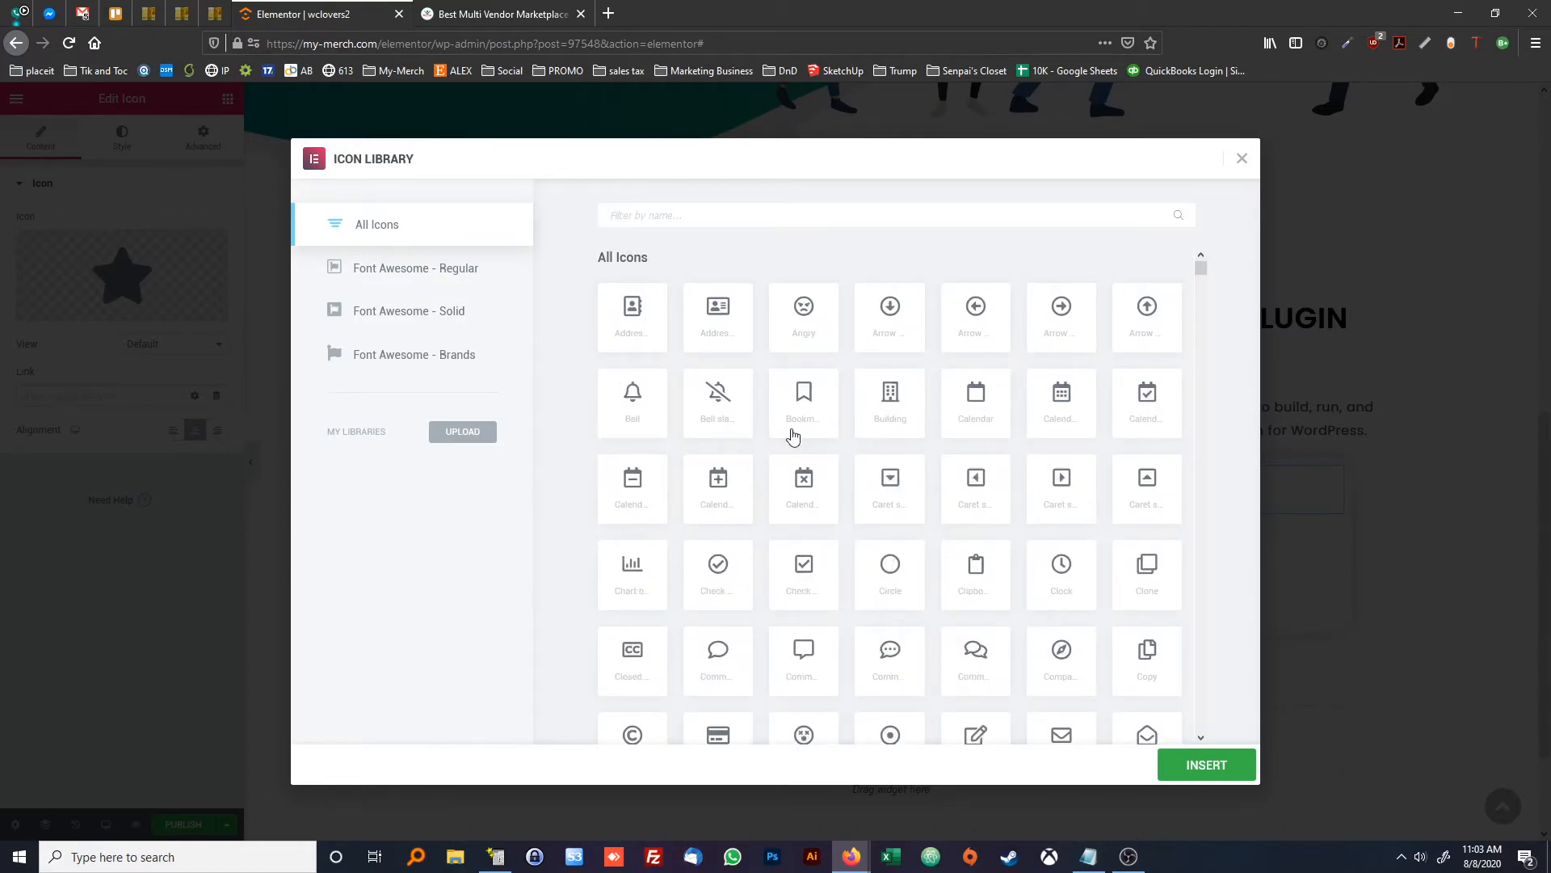
Search the icon library for "store" and insert the Store icon into the card, checking it against the reference
text(store)
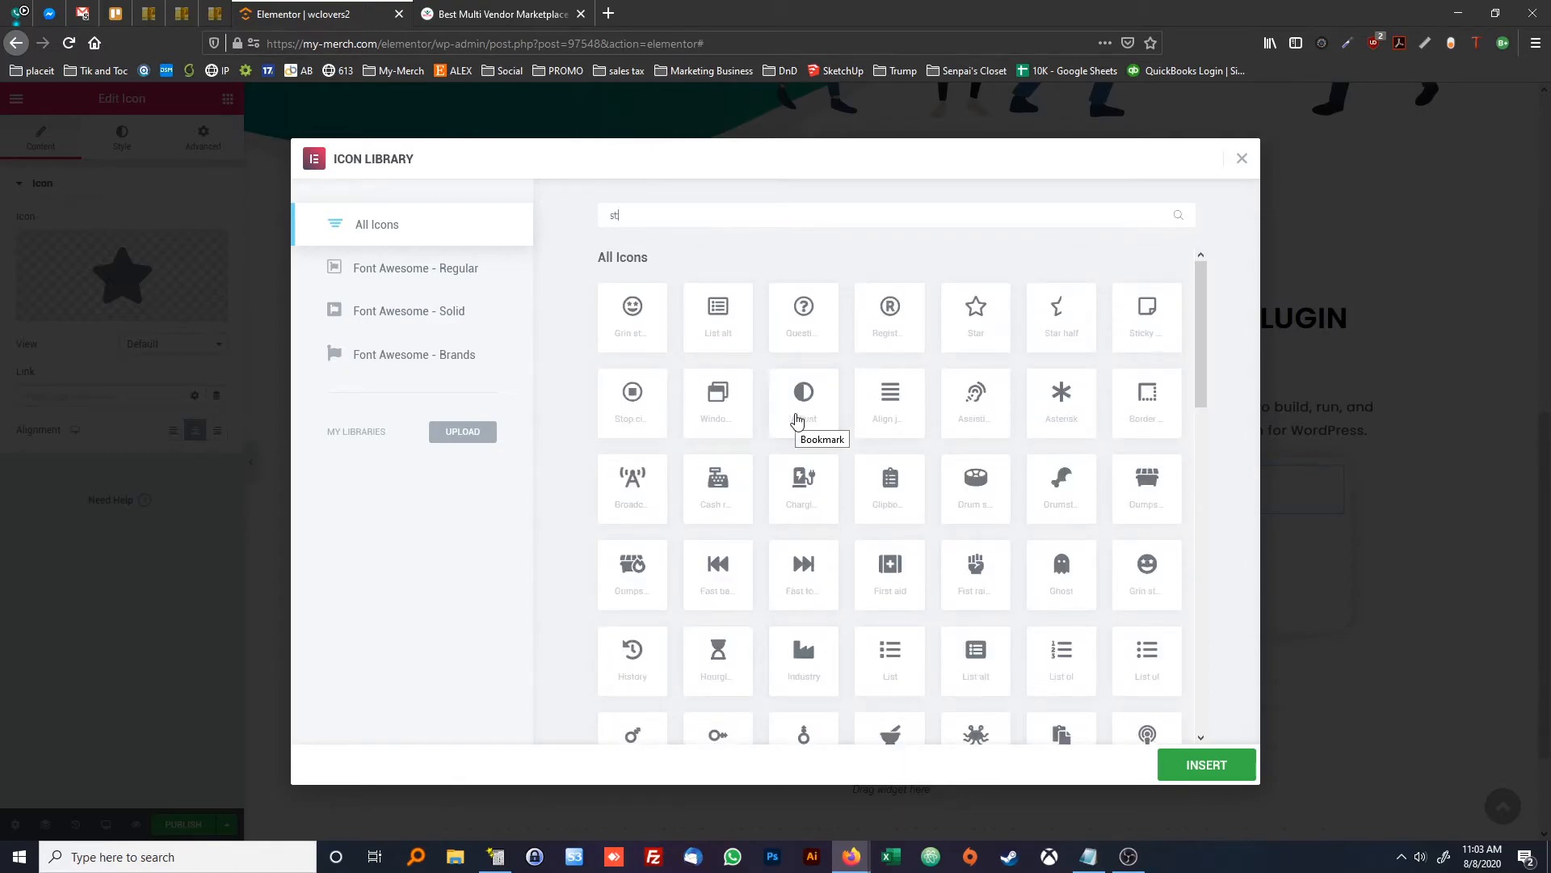
click(723, 330)
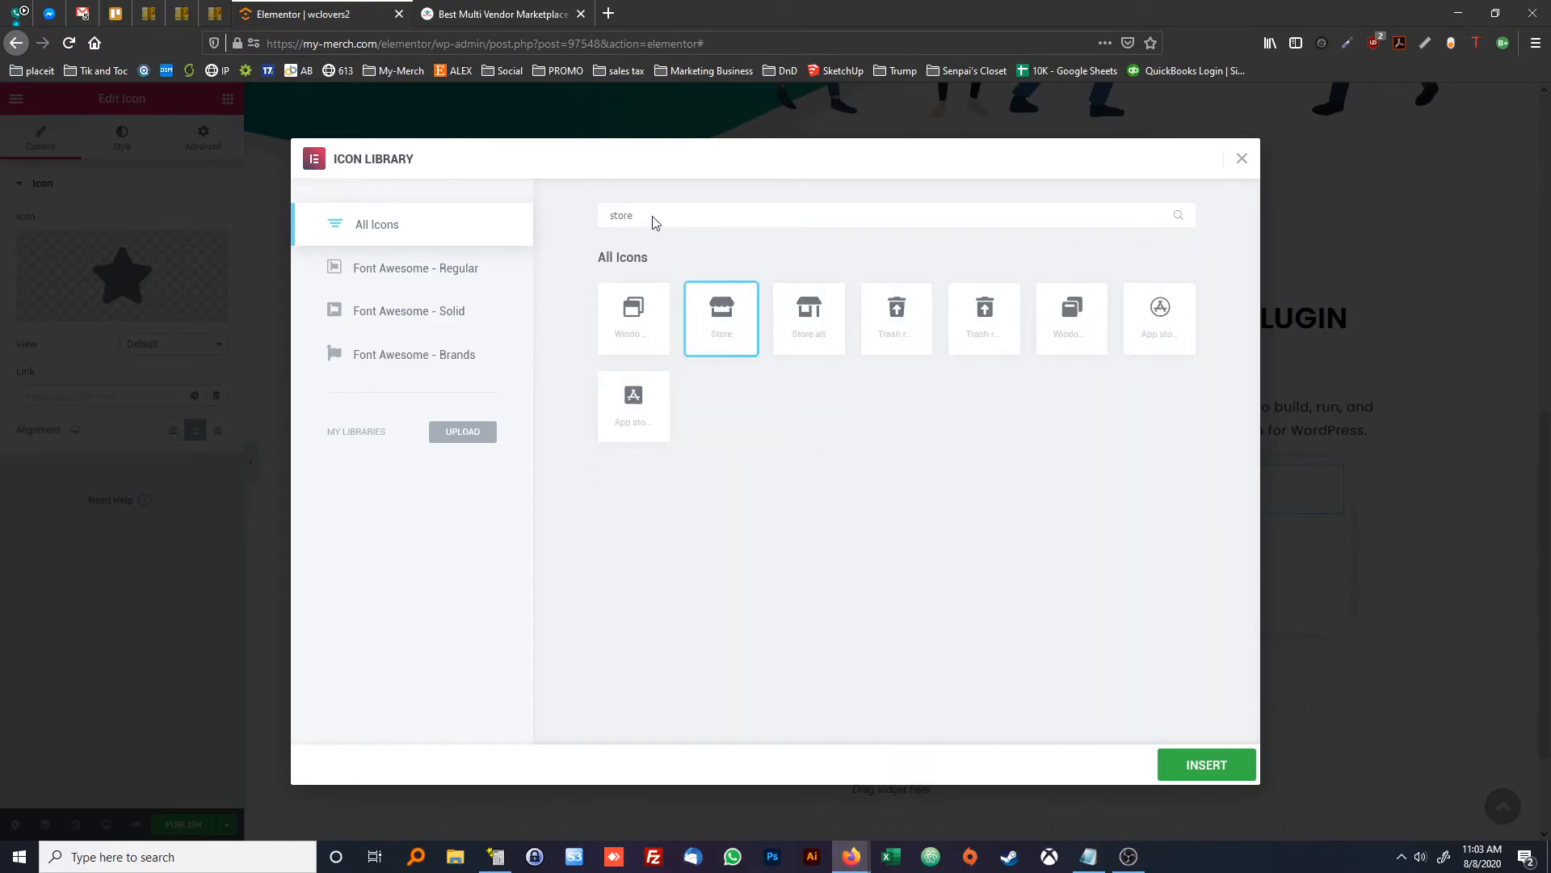
click(530, 12)
click(349, 11)
click(1207, 764)
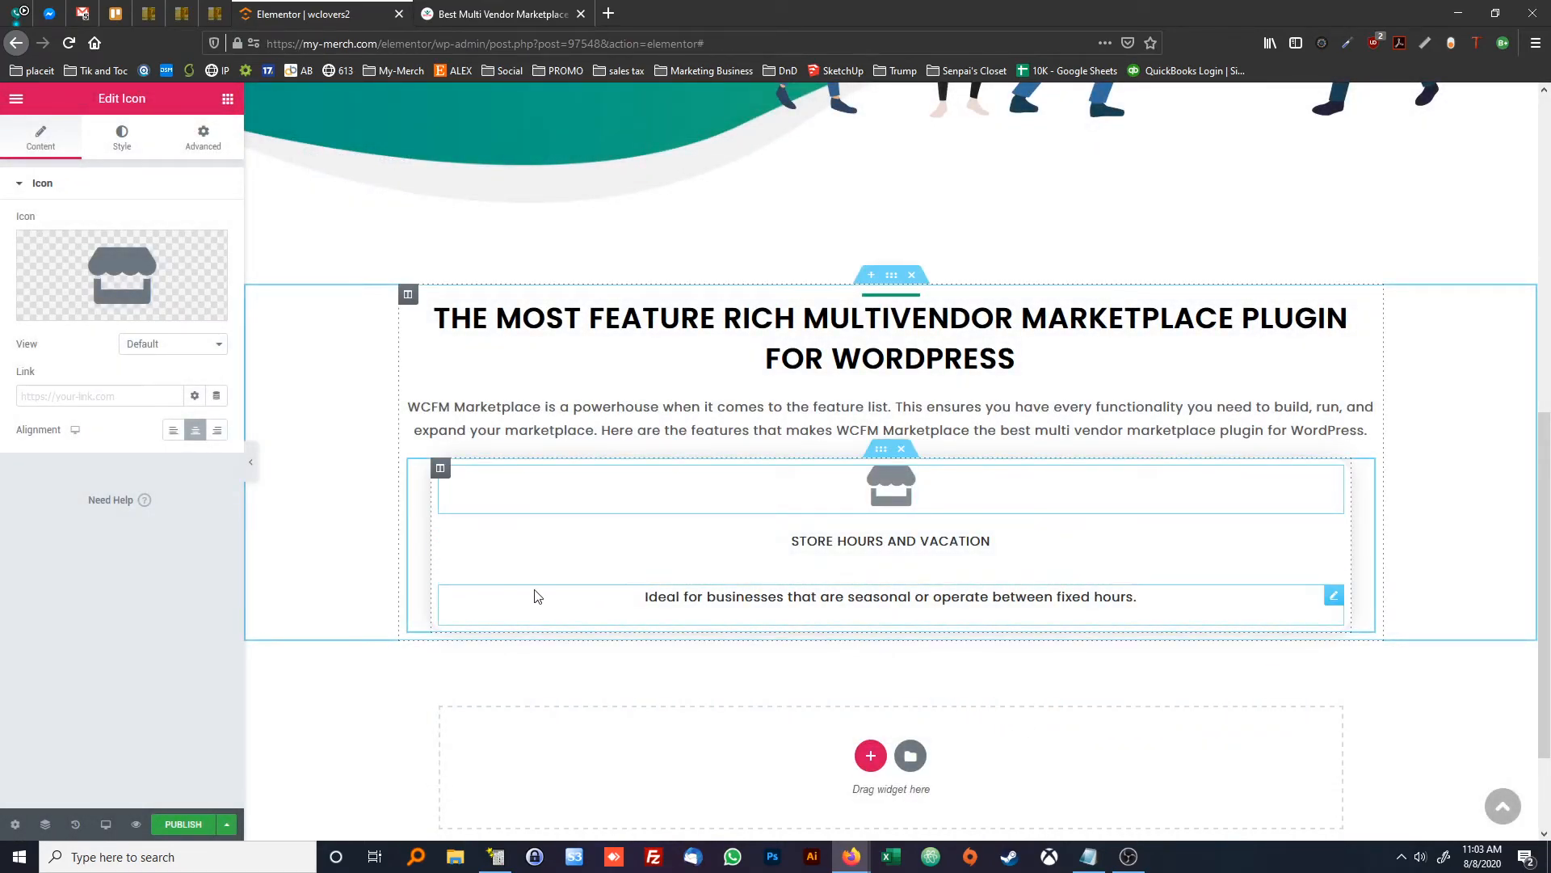
Paste the site's green color code as the store icon's primary color
click(125, 143)
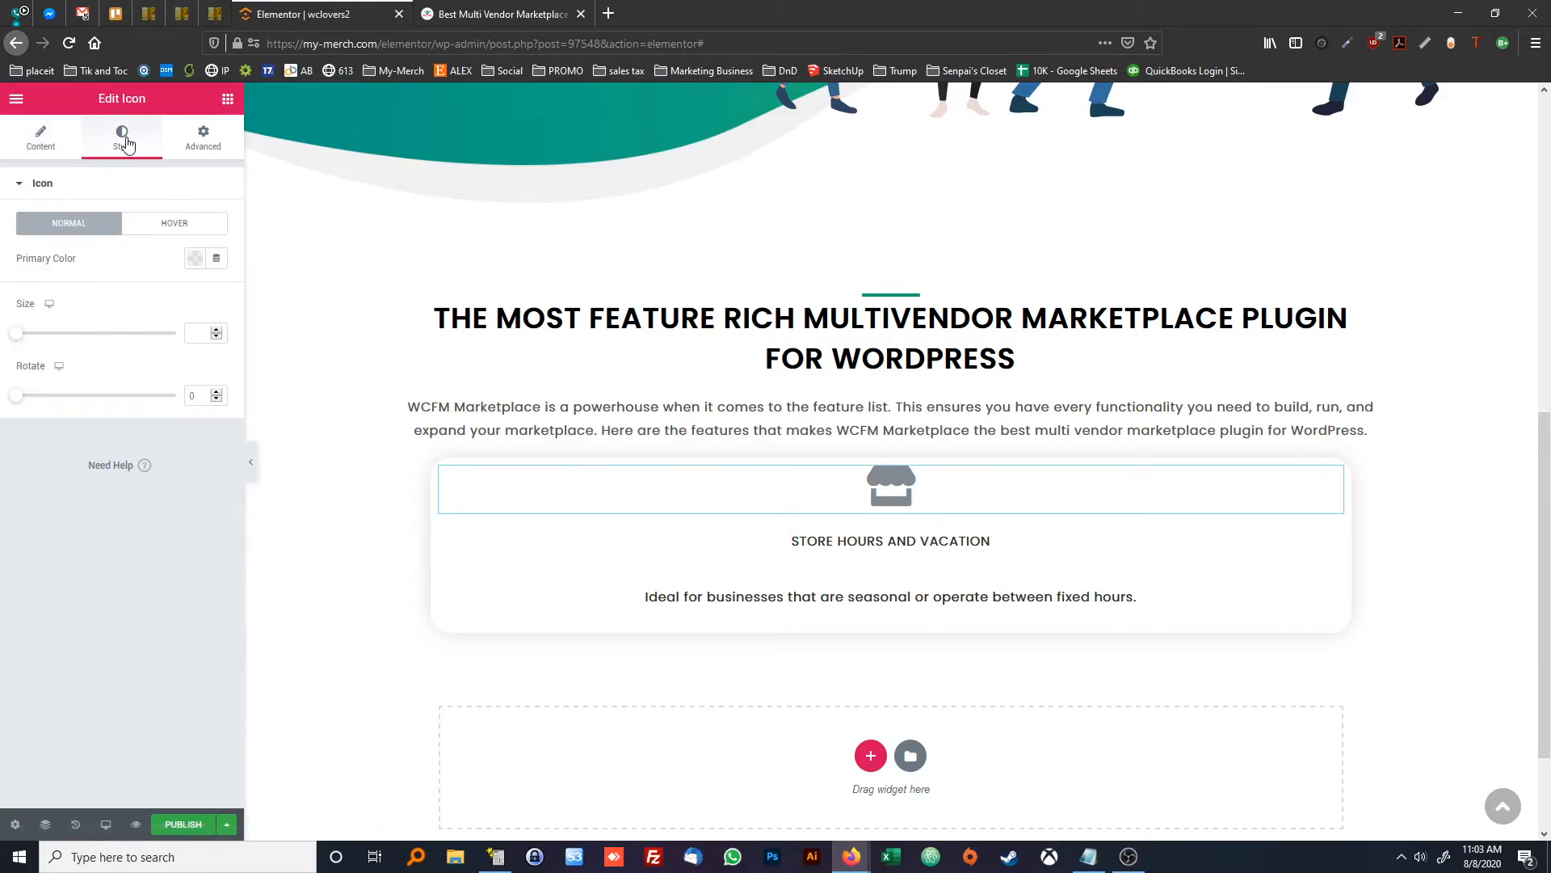
click(195, 258)
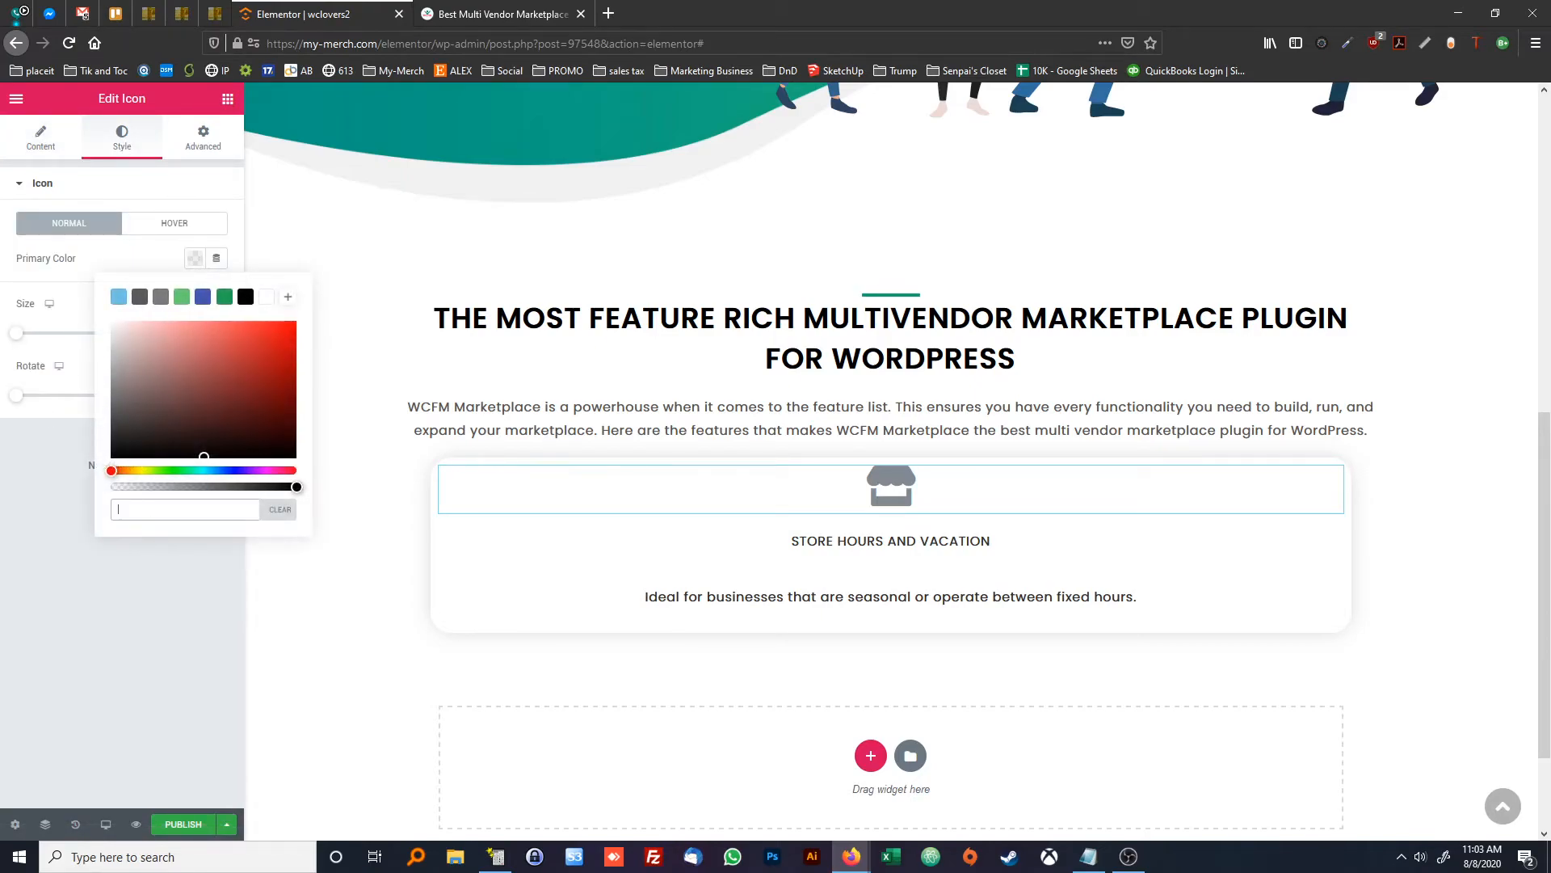
key(alt+Tab)
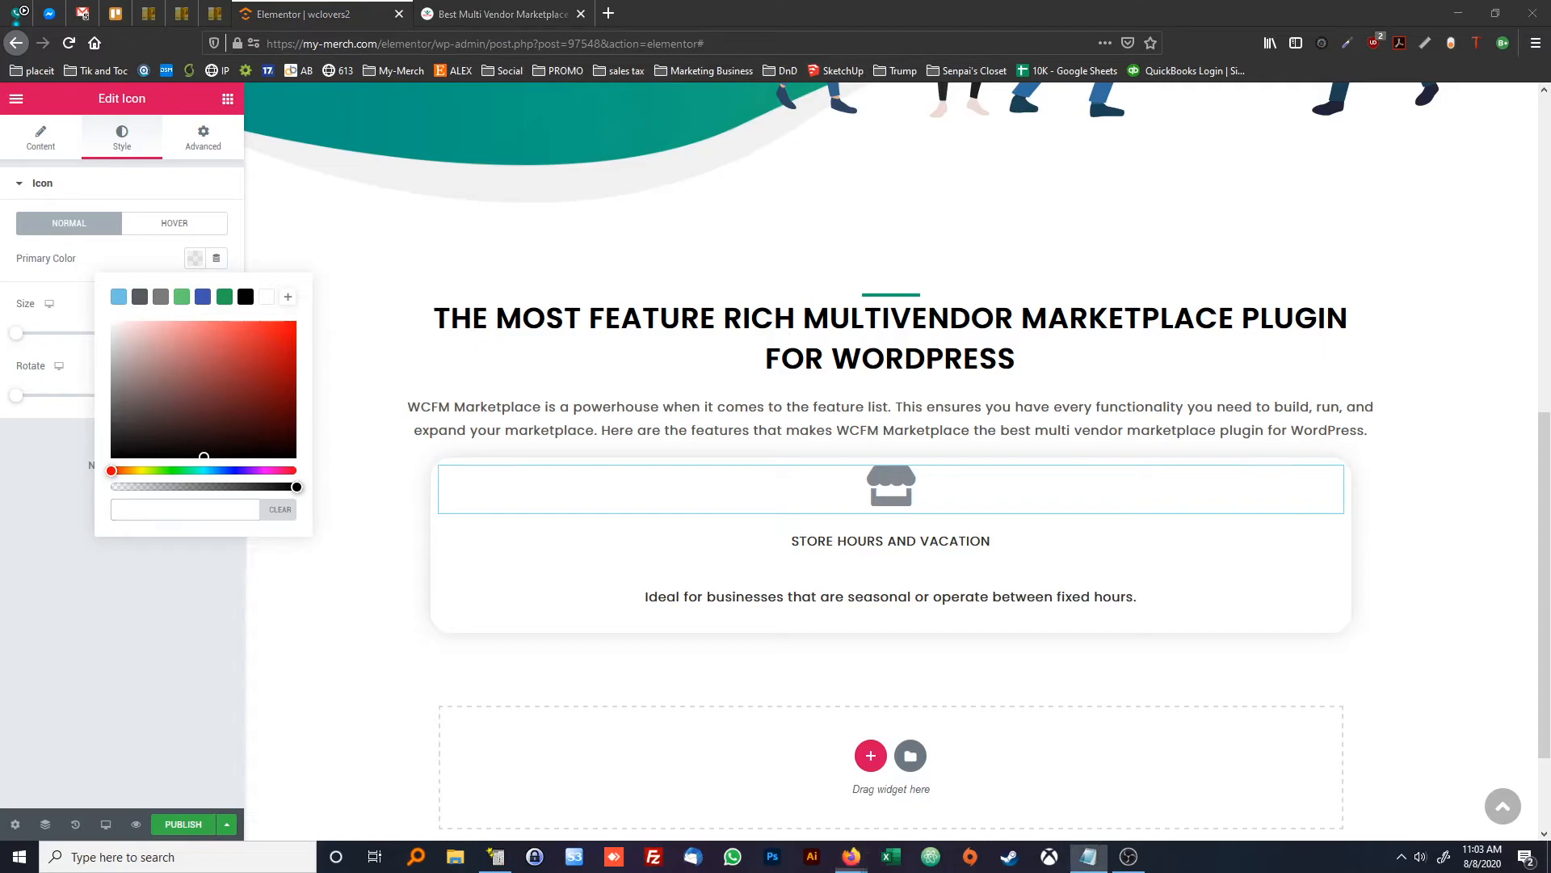
key(alt+Tab)
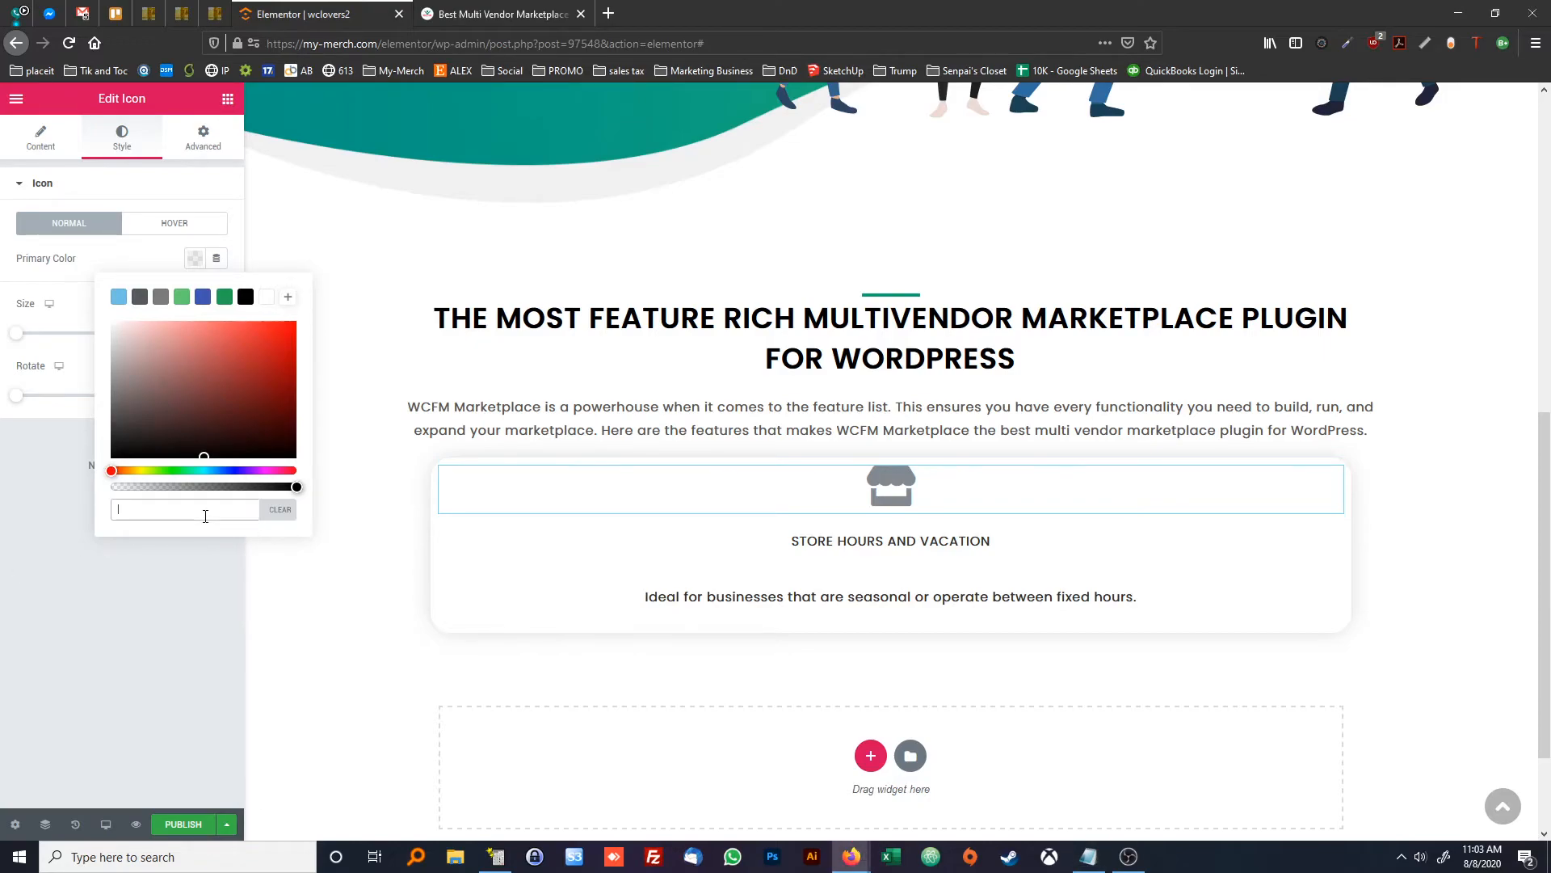
key(ctrl+v)
click(190, 590)
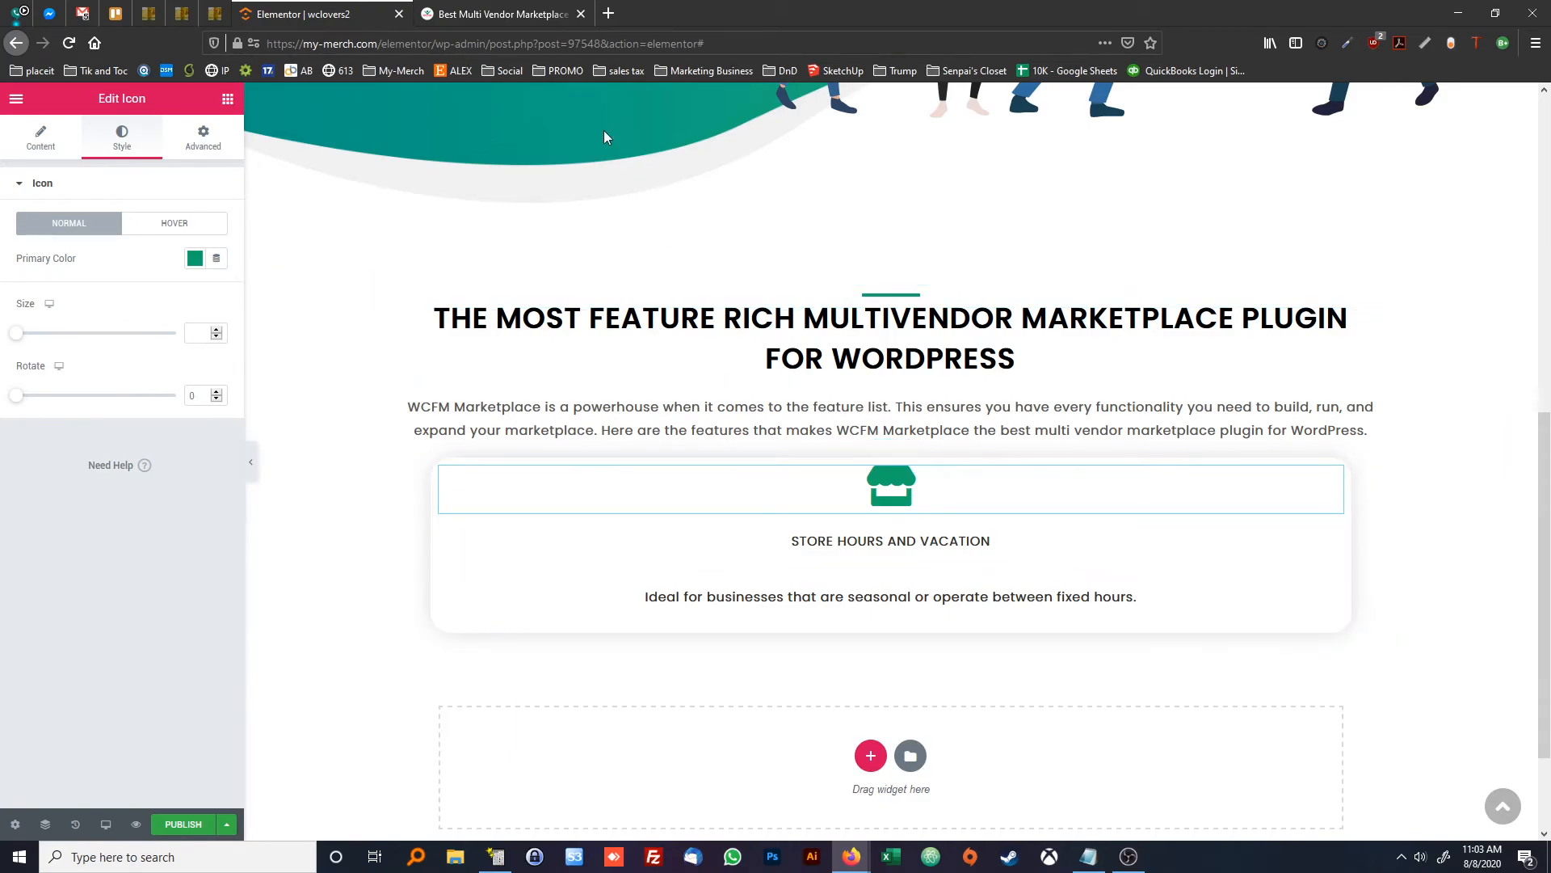
Compare the icon with the reference card and set the store icon's size to 60
click(507, 17)
click(344, 16)
click(219, 332)
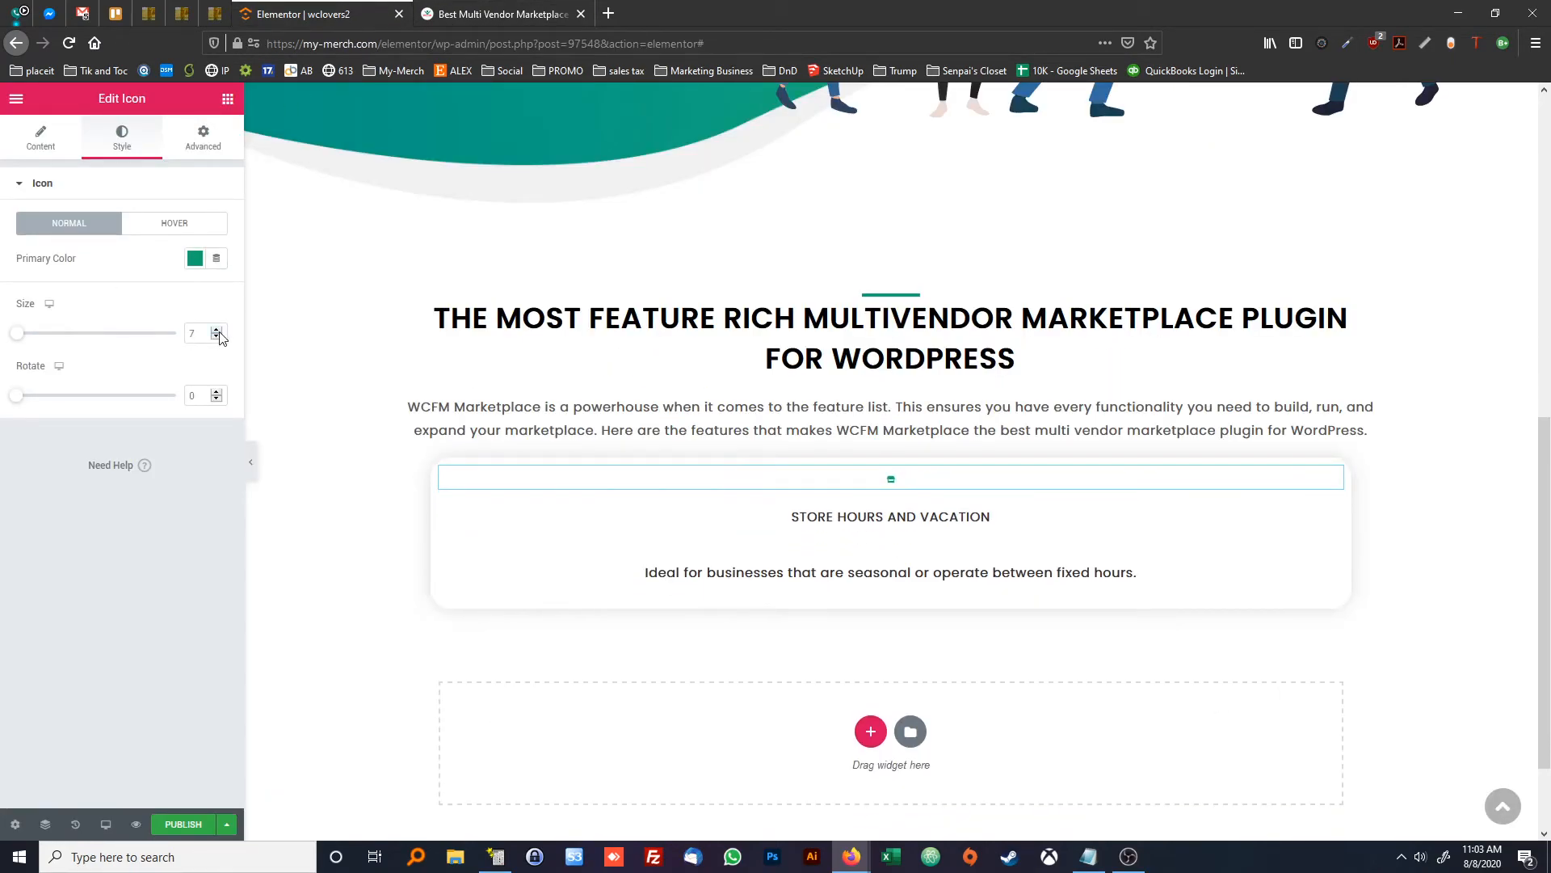
drag(219, 333, 219, 337)
click(497, 14)
click(307, 14)
double_click(205, 331)
text(60)
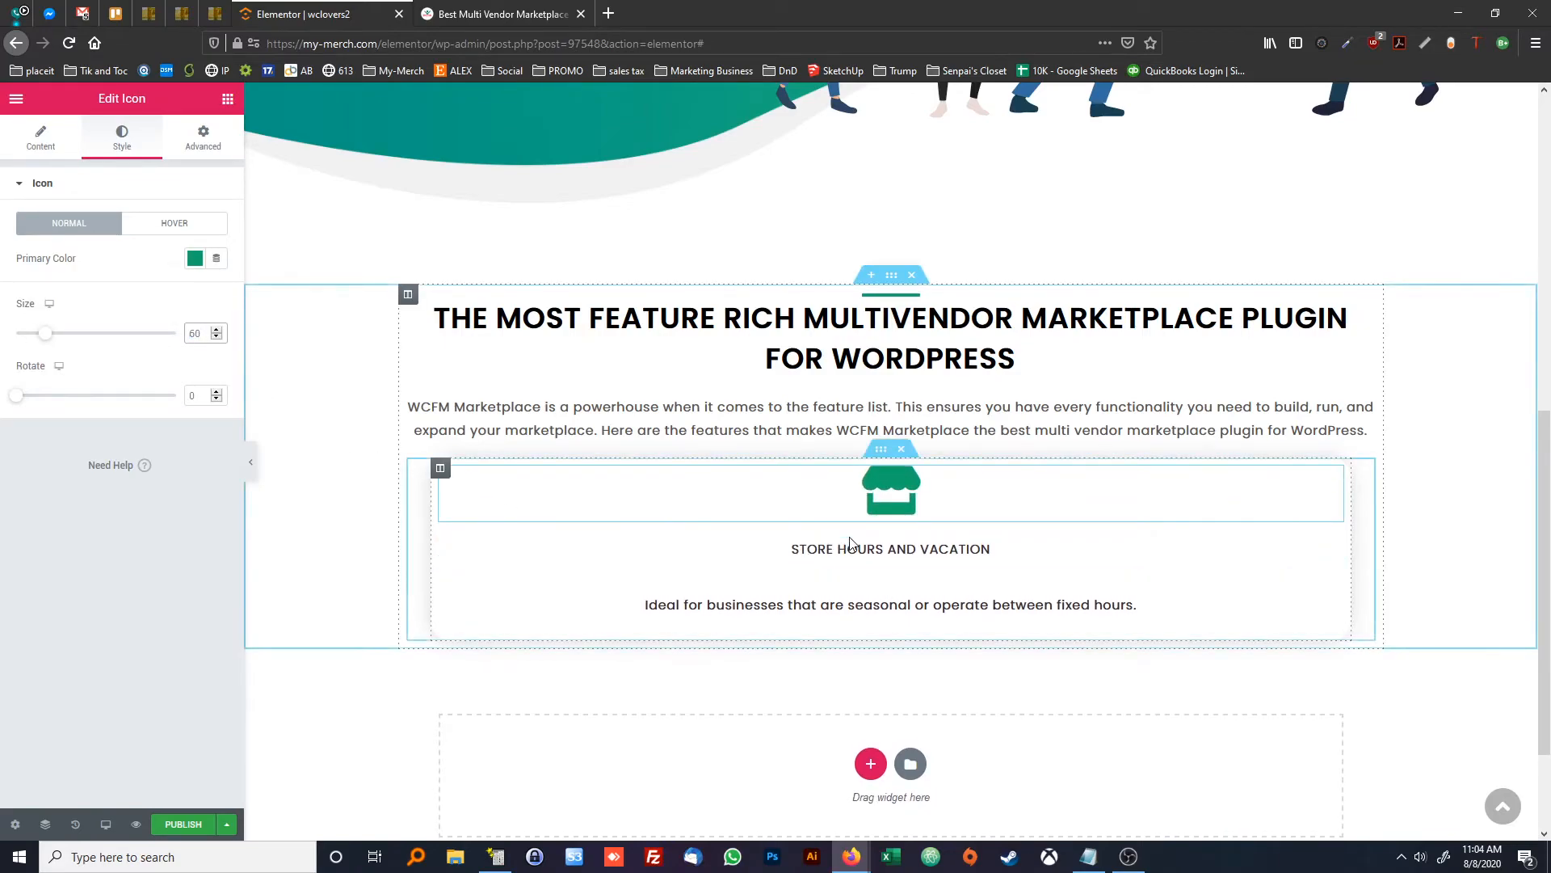
Set the font weight of the card title "STORE HOURS AND VACATION" to 500 and compare it with the reference card
click(871, 556)
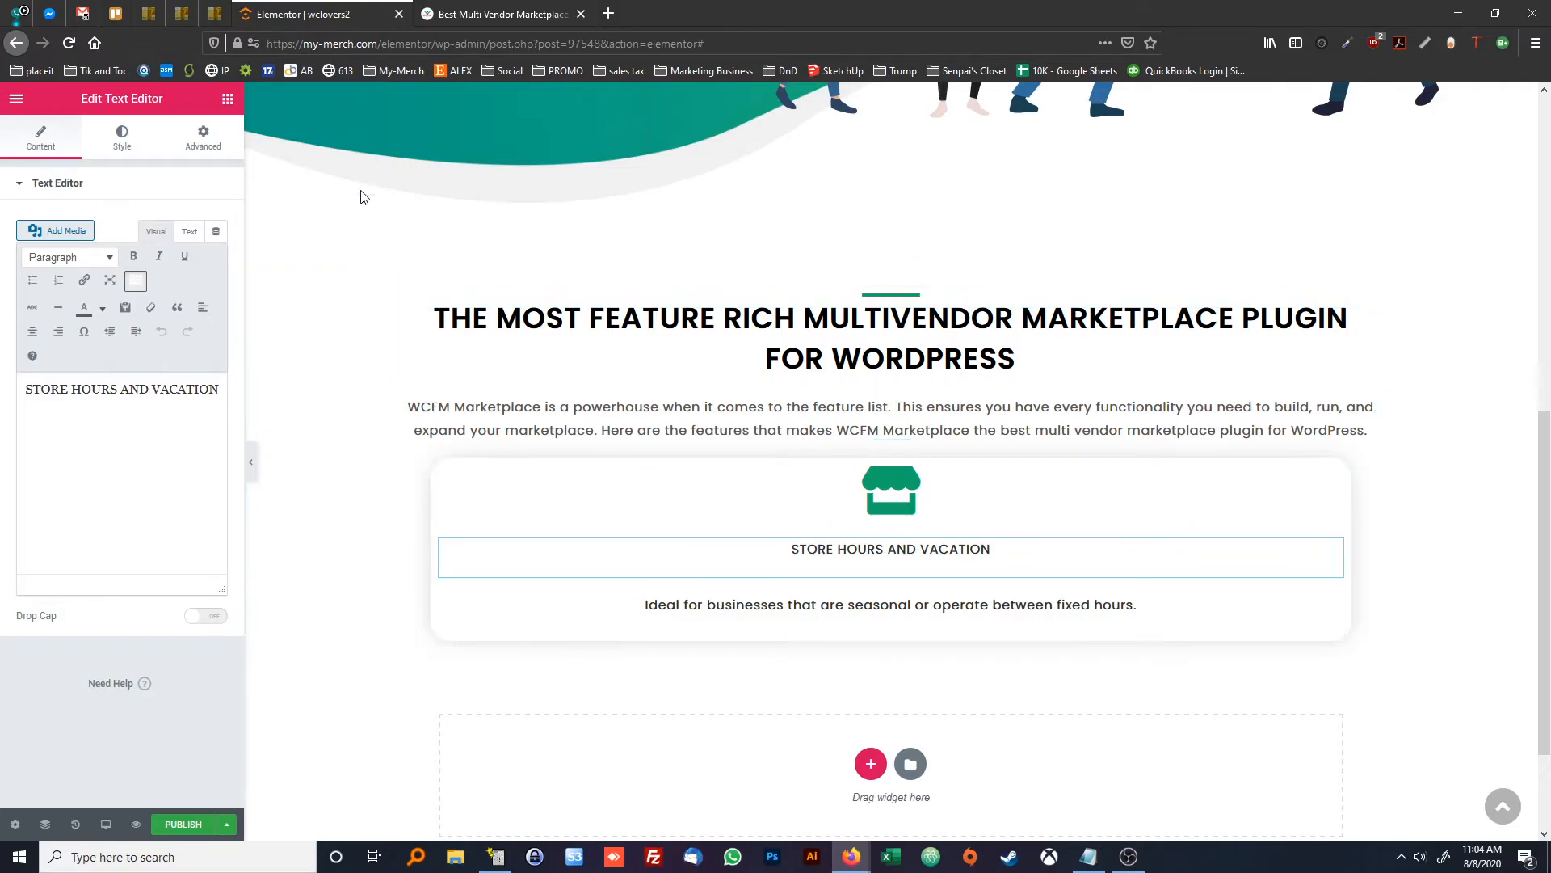
click(479, 8)
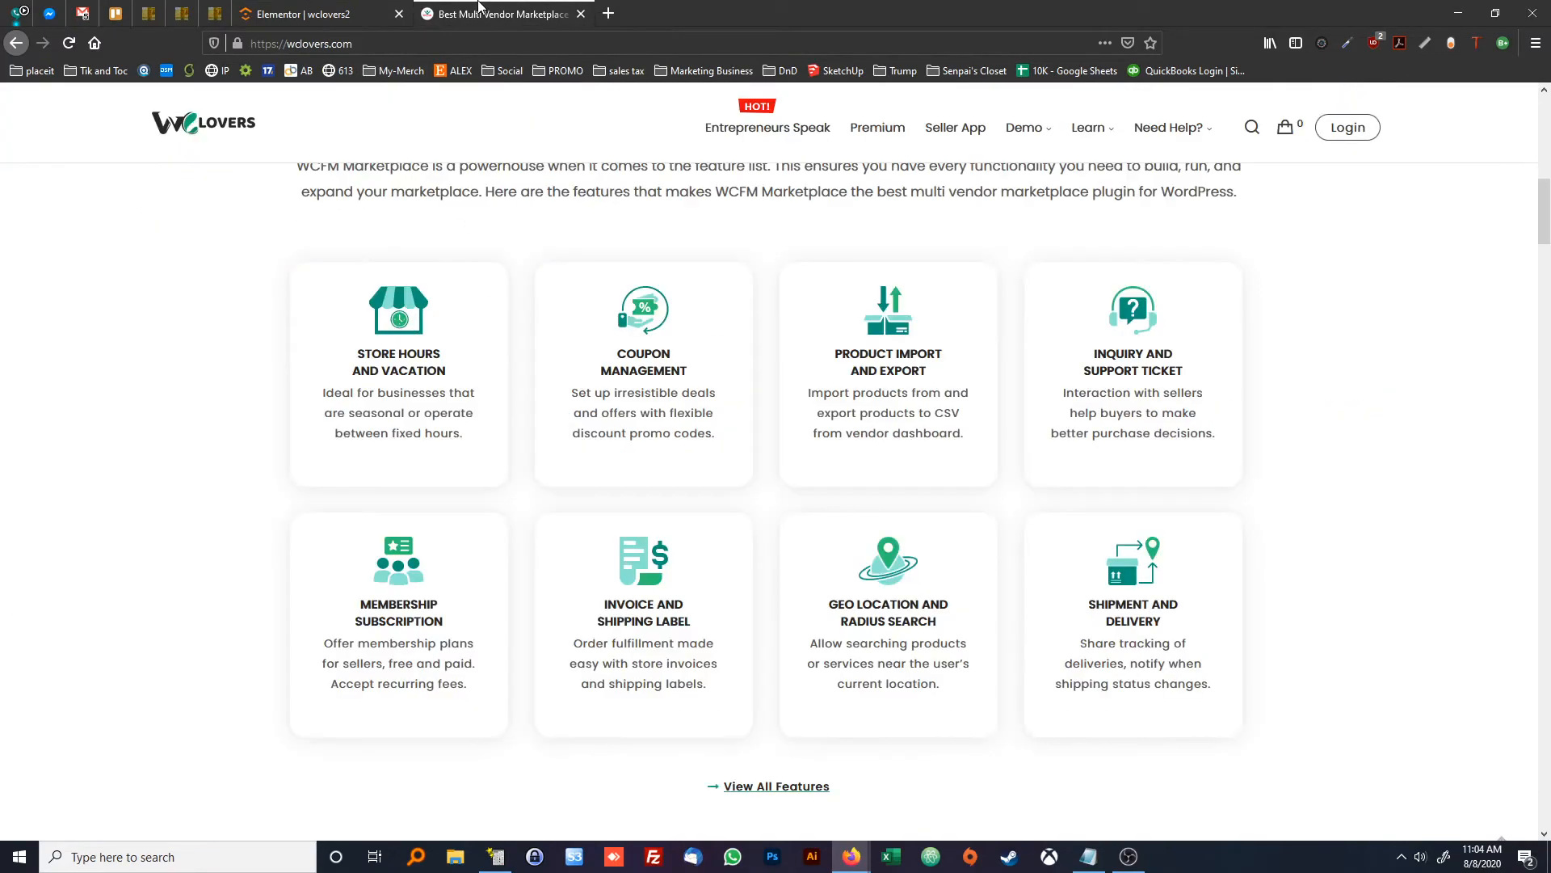
click(345, 8)
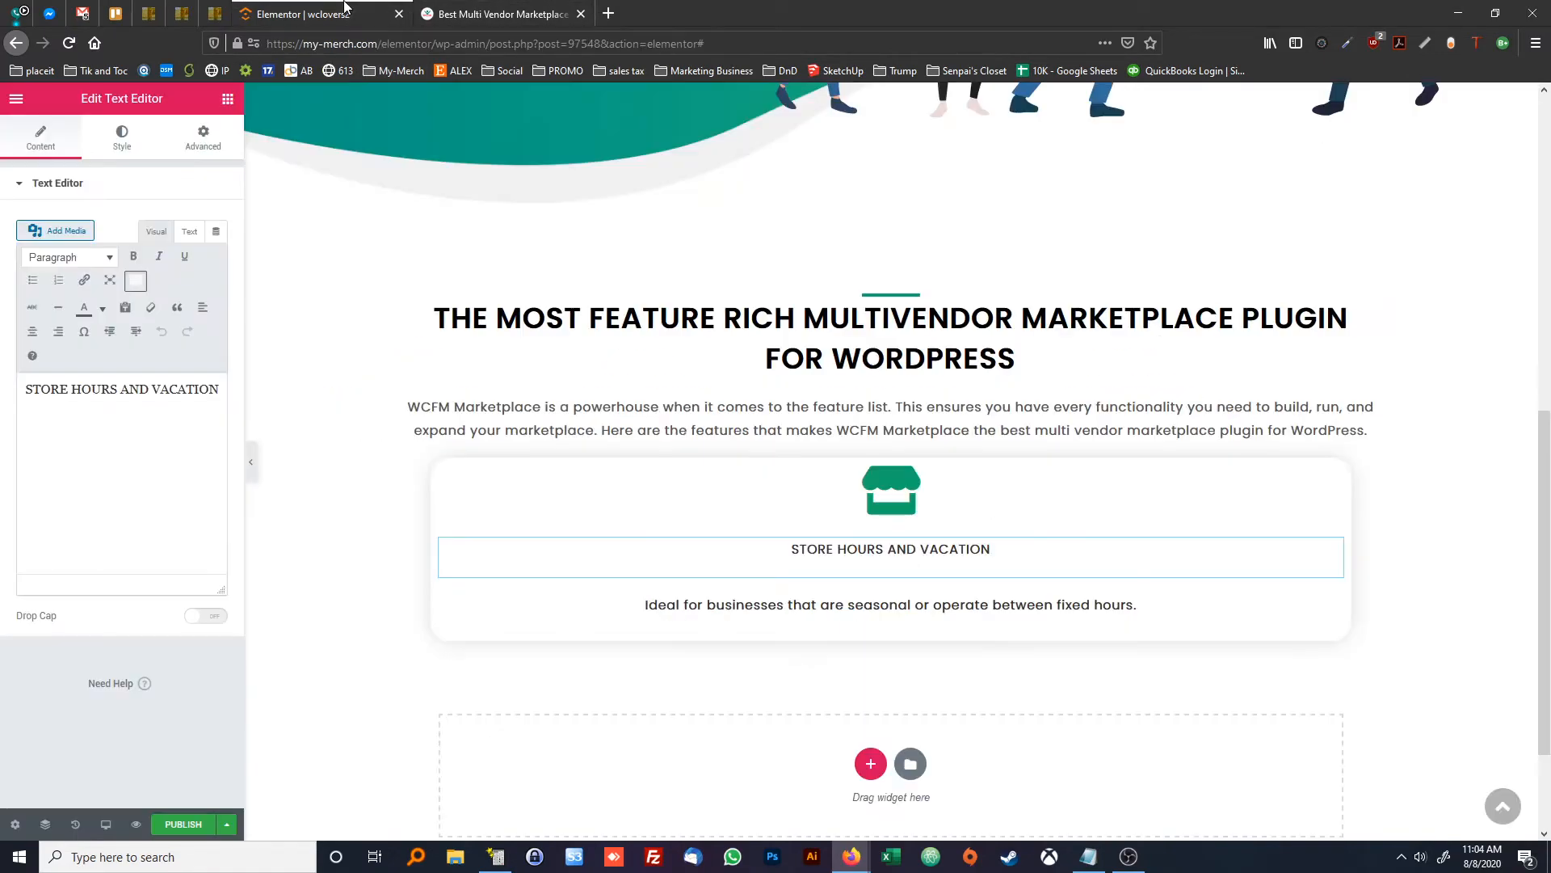
click(122, 138)
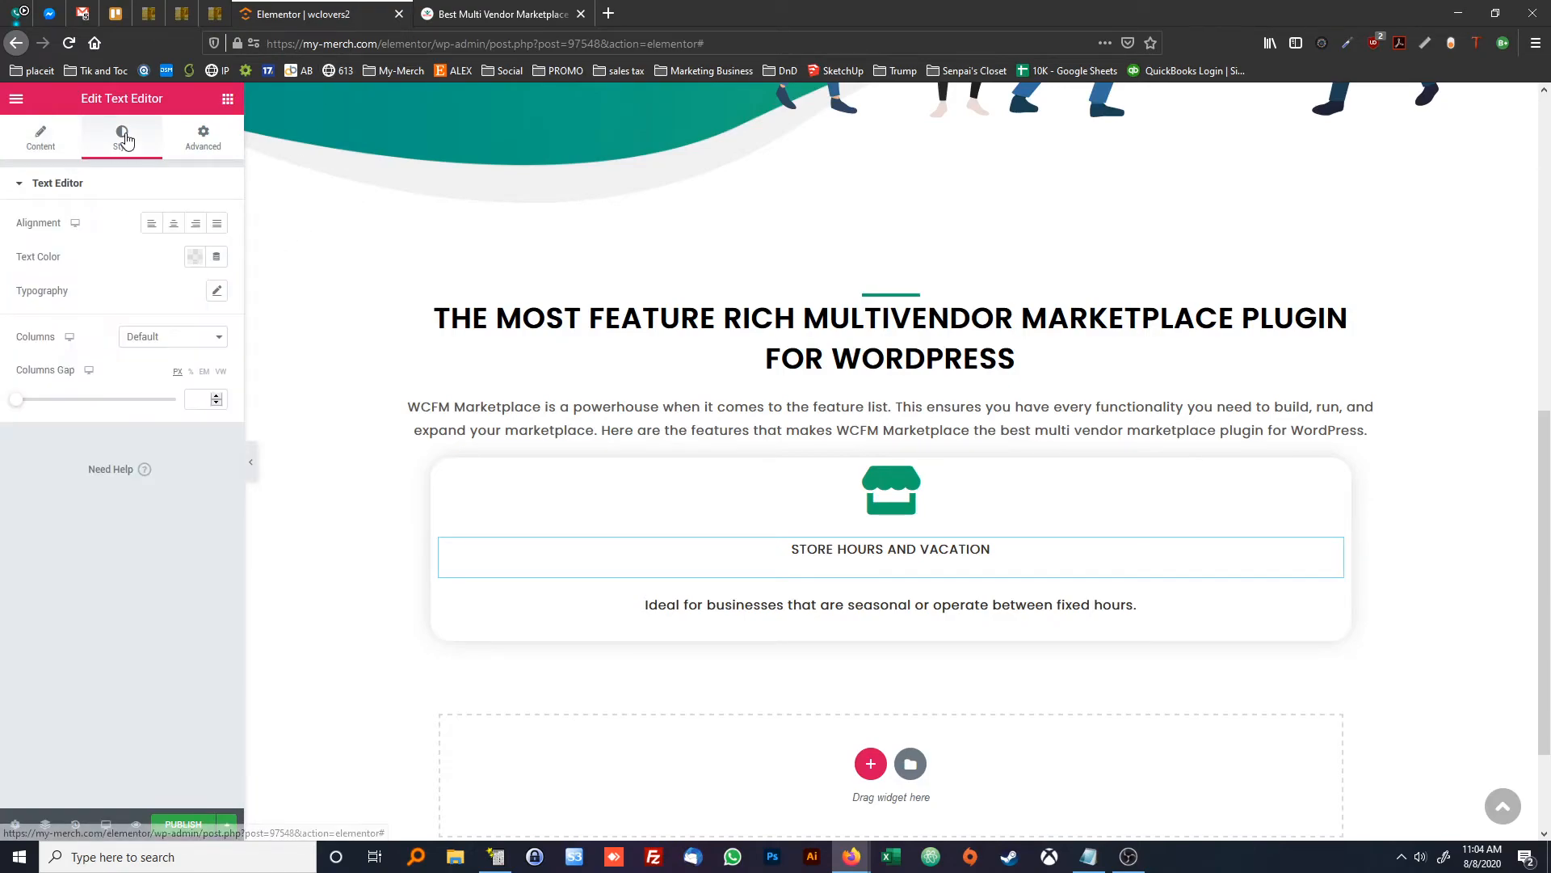
click(216, 291)
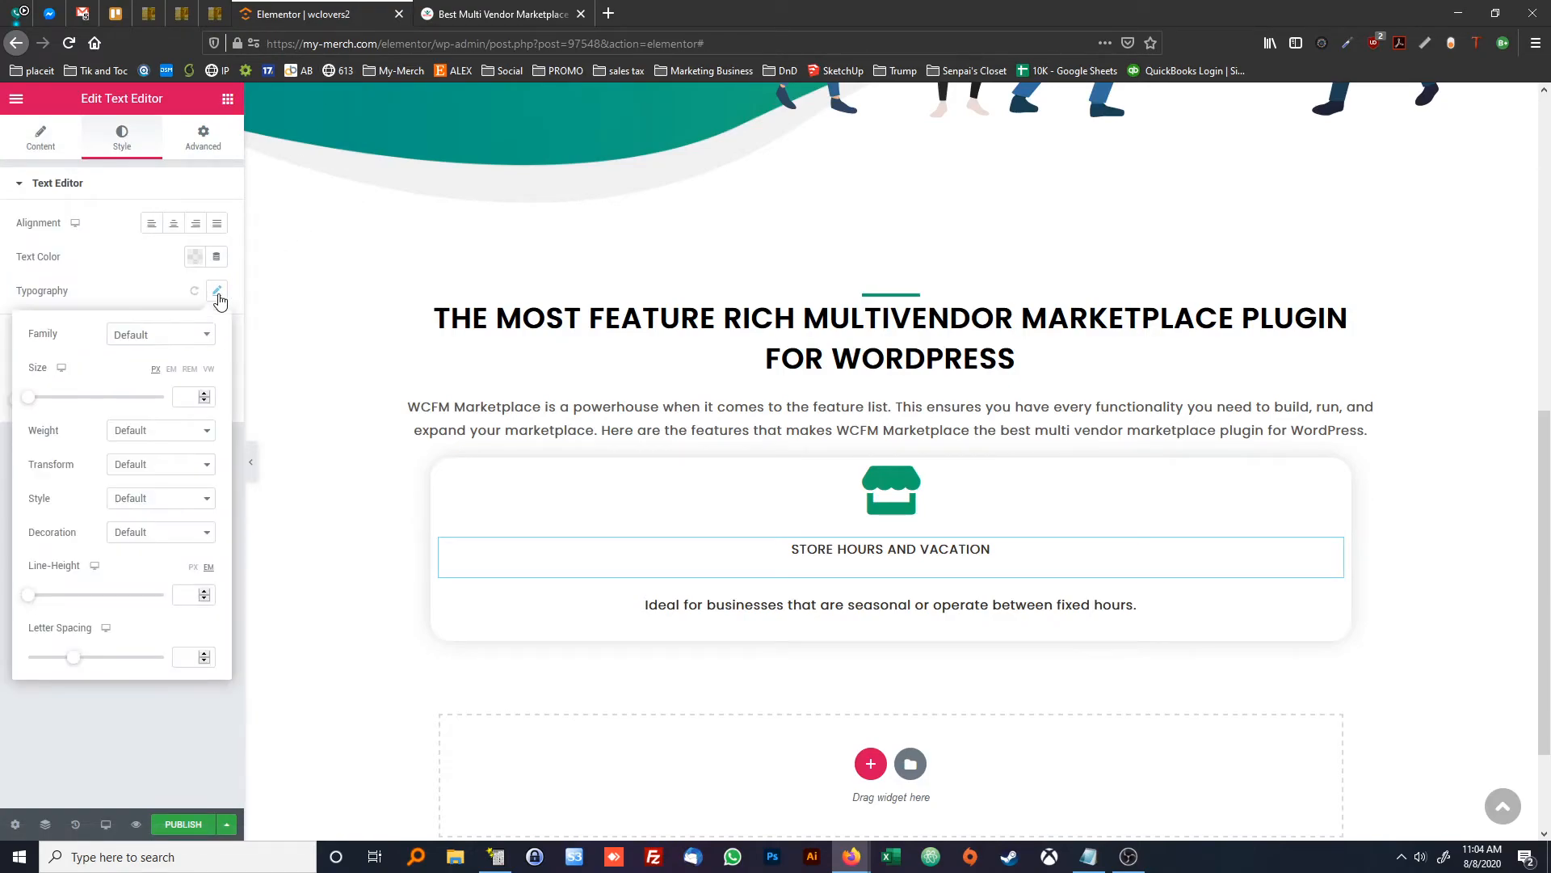
click(160, 430)
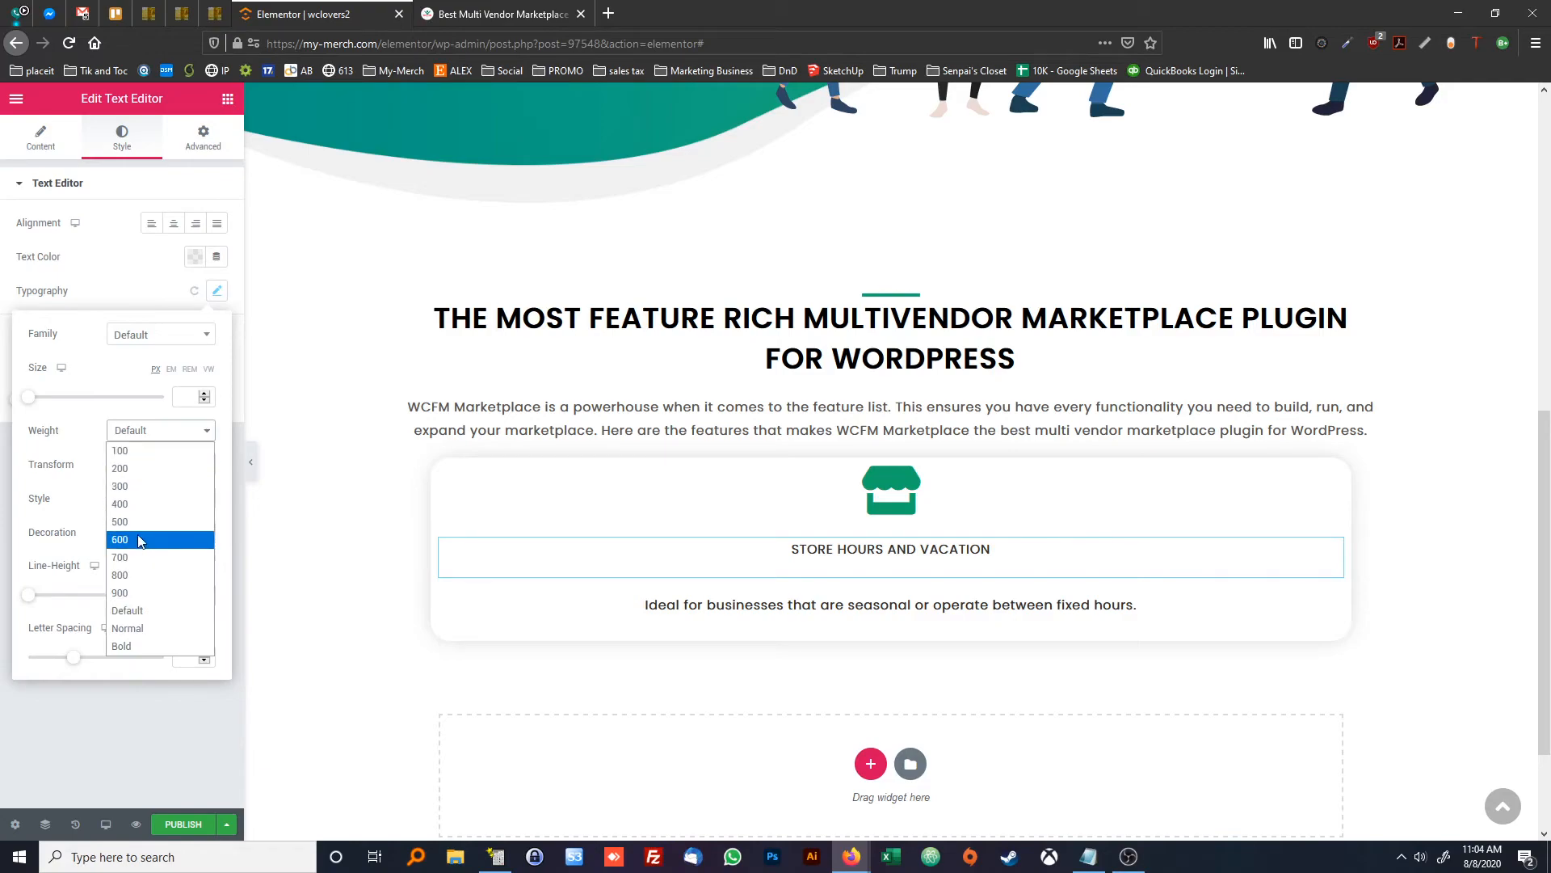
click(138, 521)
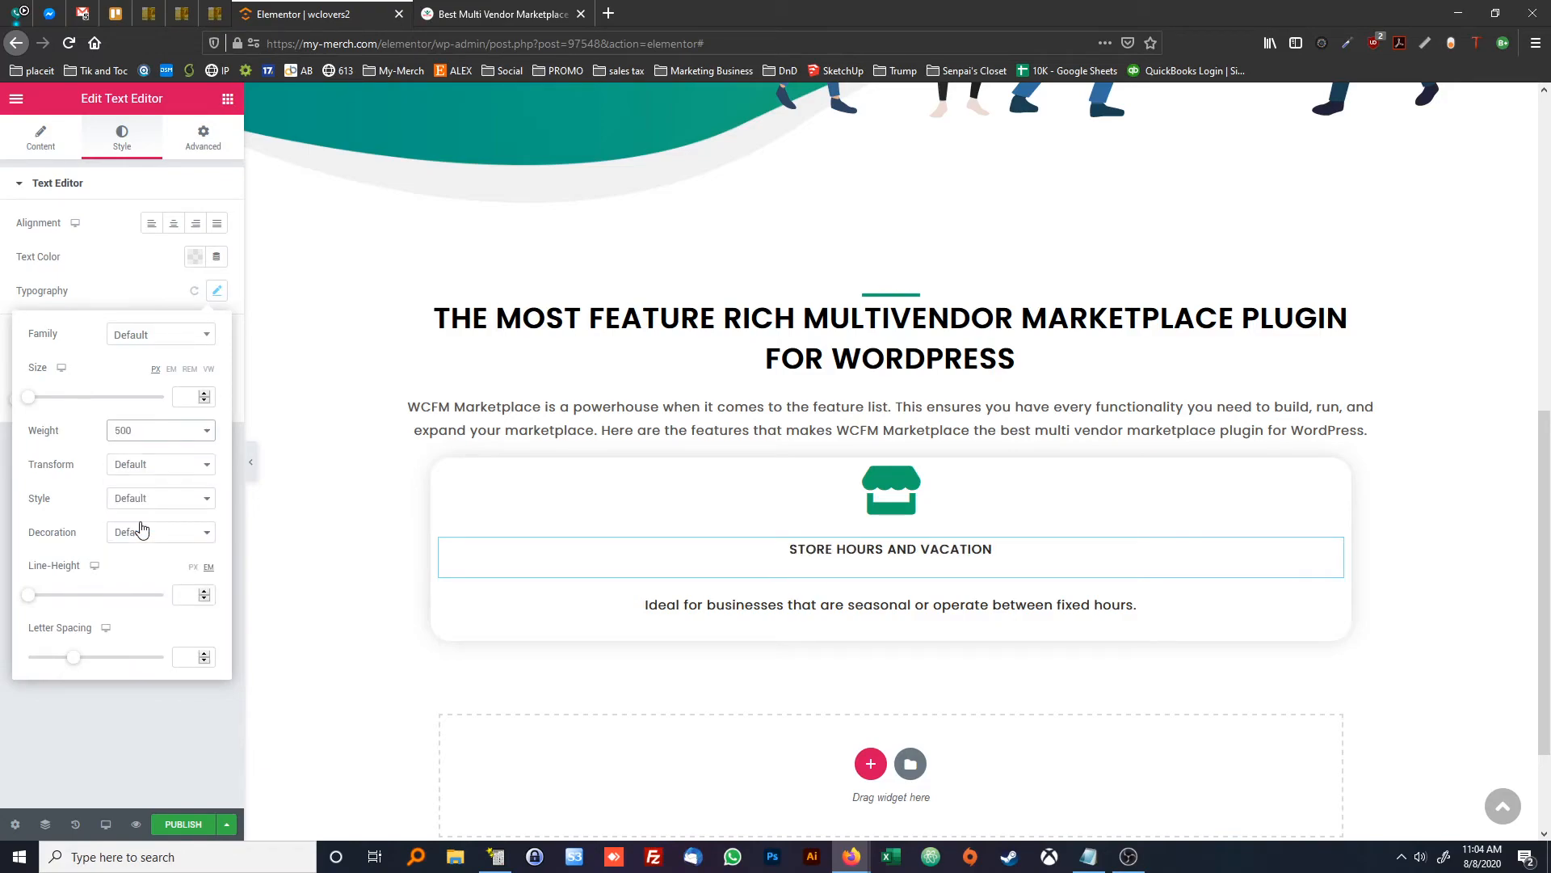
click(451, 16)
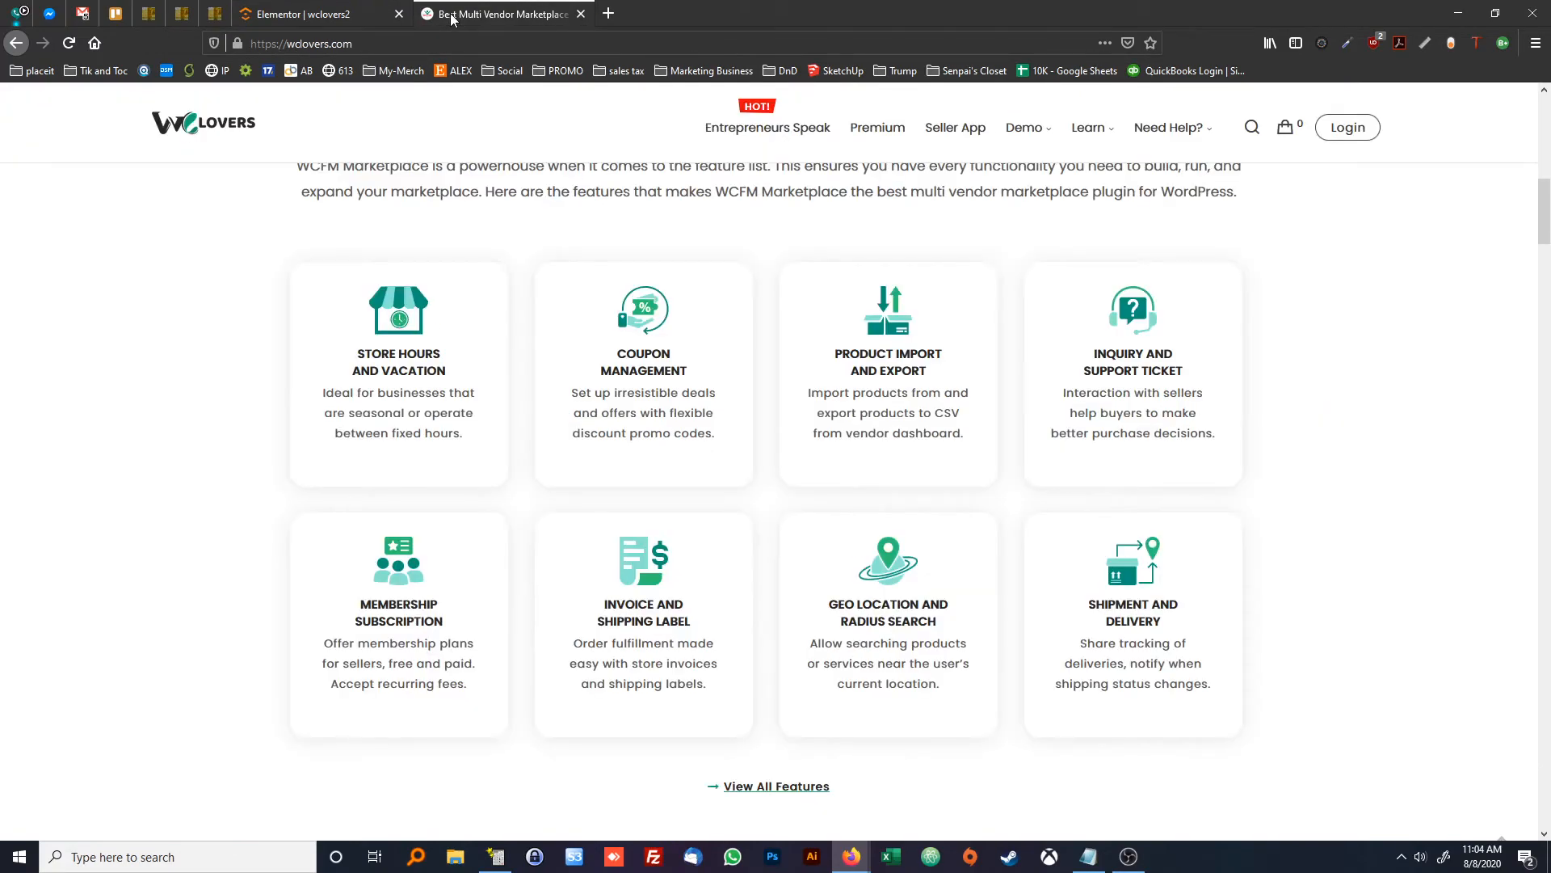
Set the font weight of the card title "STORE HOURS AND VACATION" to 600 and compare it with the reference card
click(348, 16)
click(122, 434)
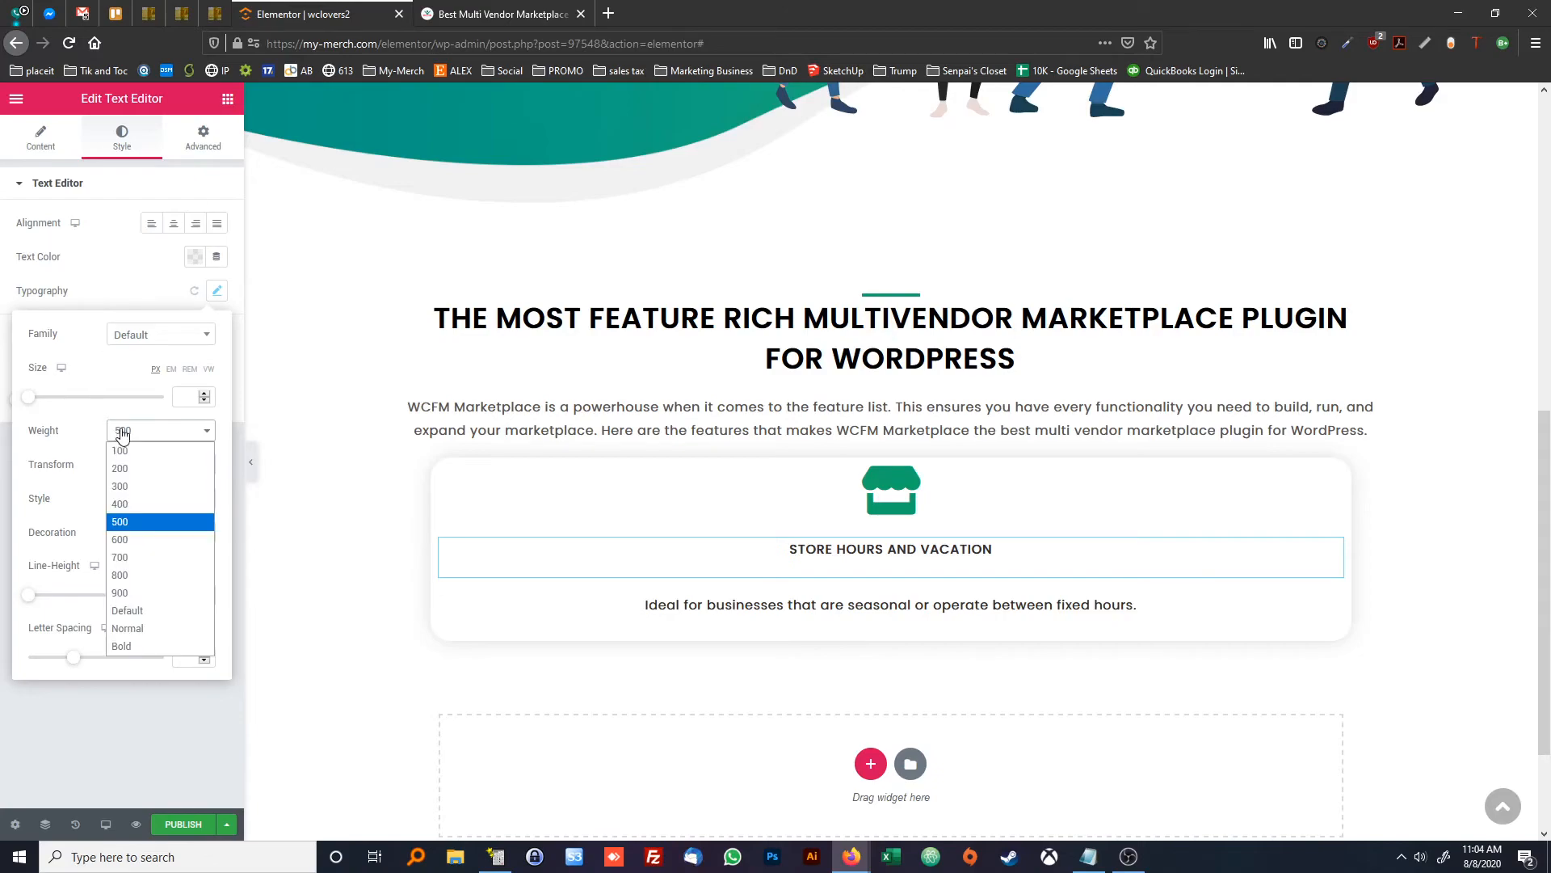
click(139, 541)
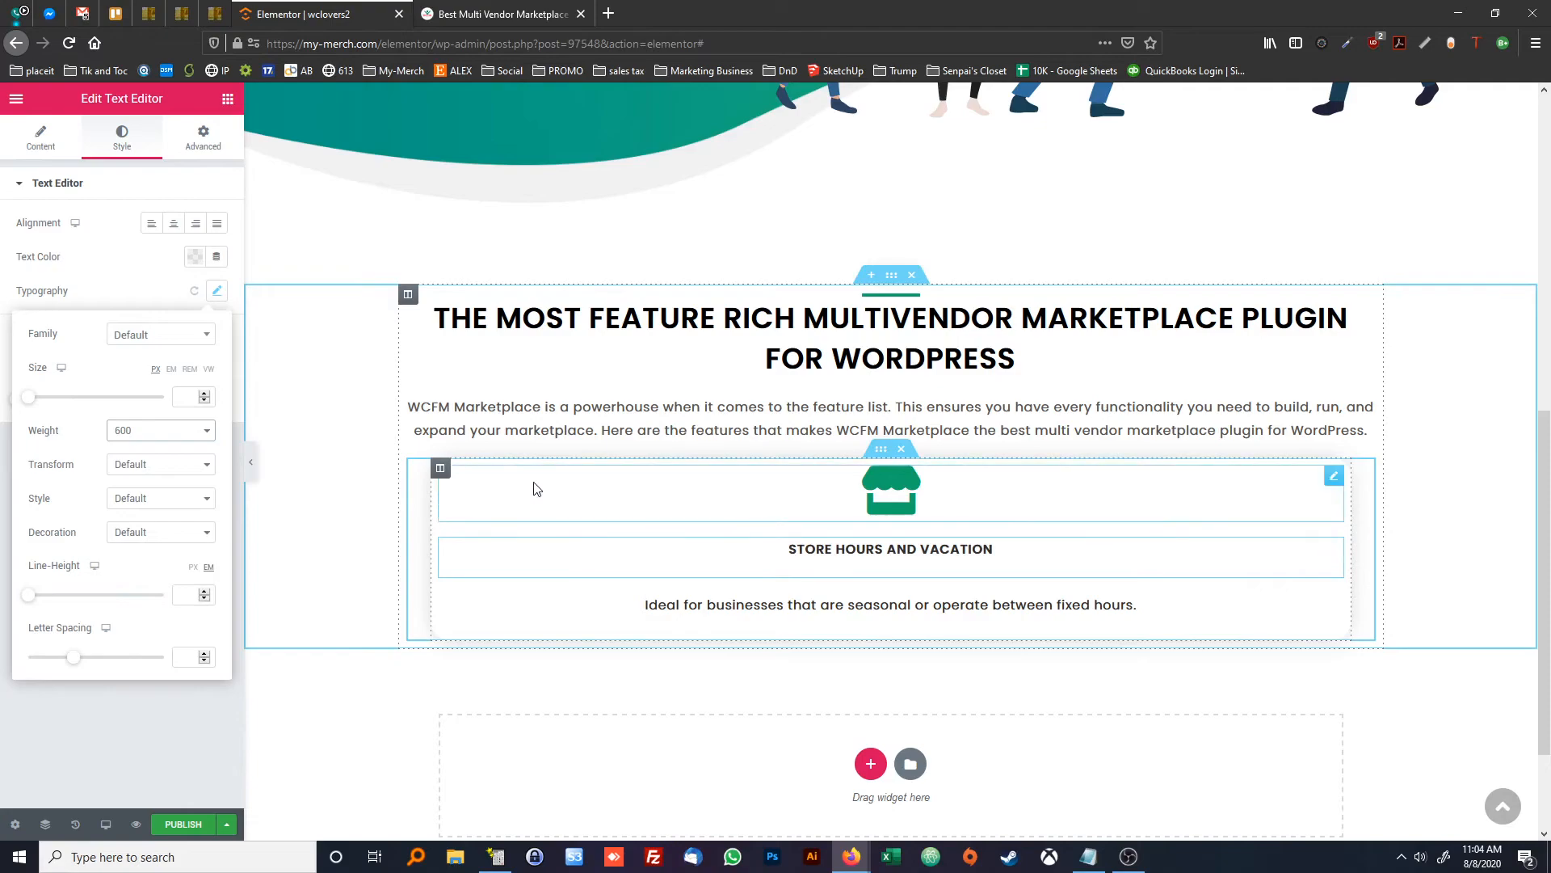
click(487, 14)
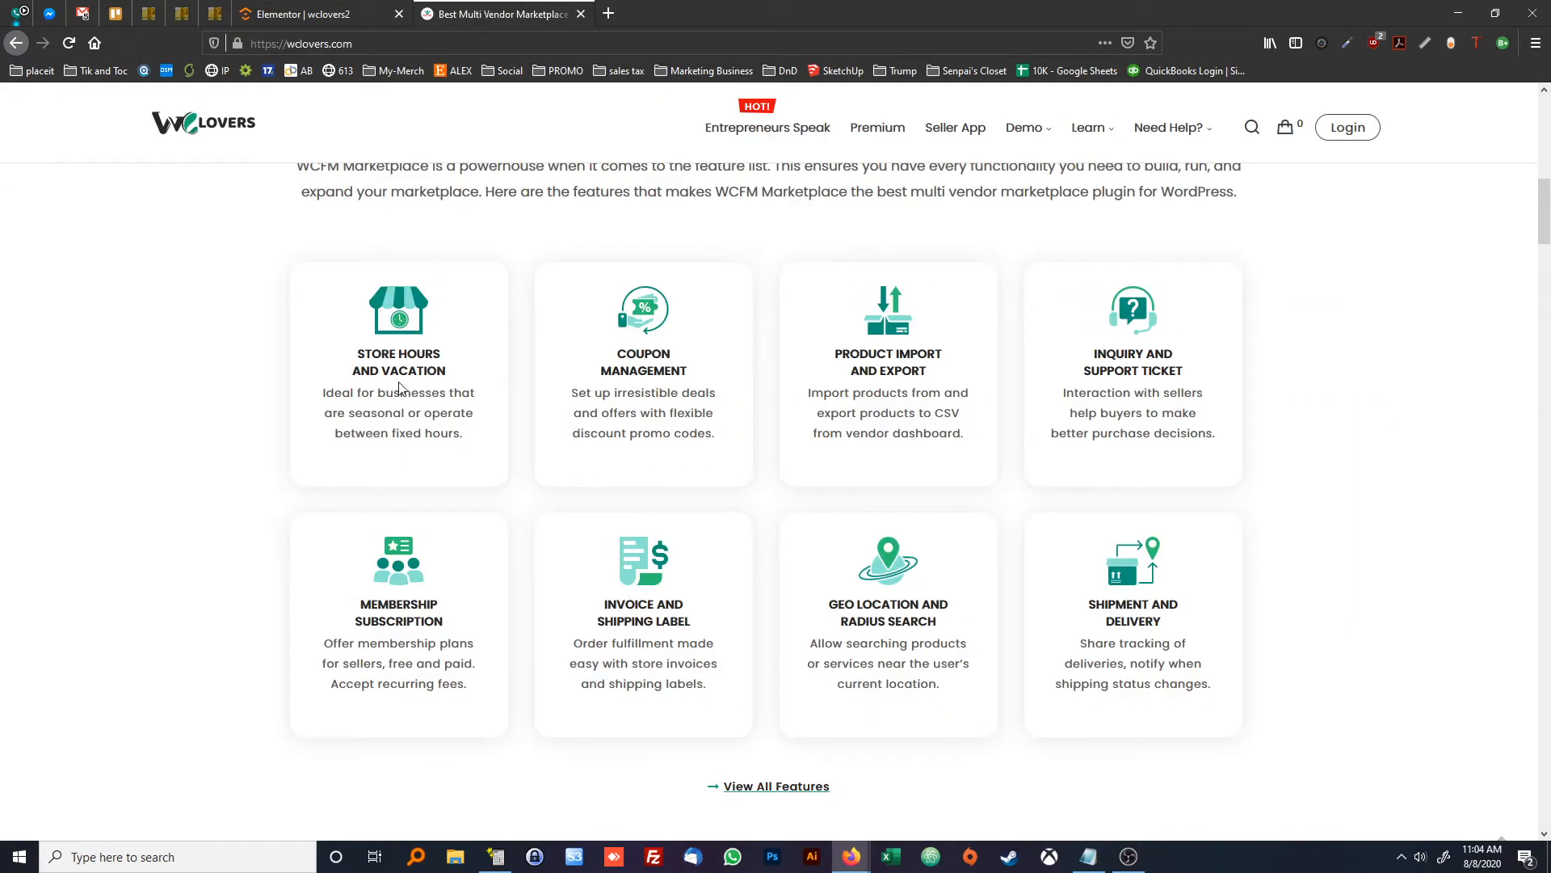
scroll(400, 381, up, 1)
click(303, 14)
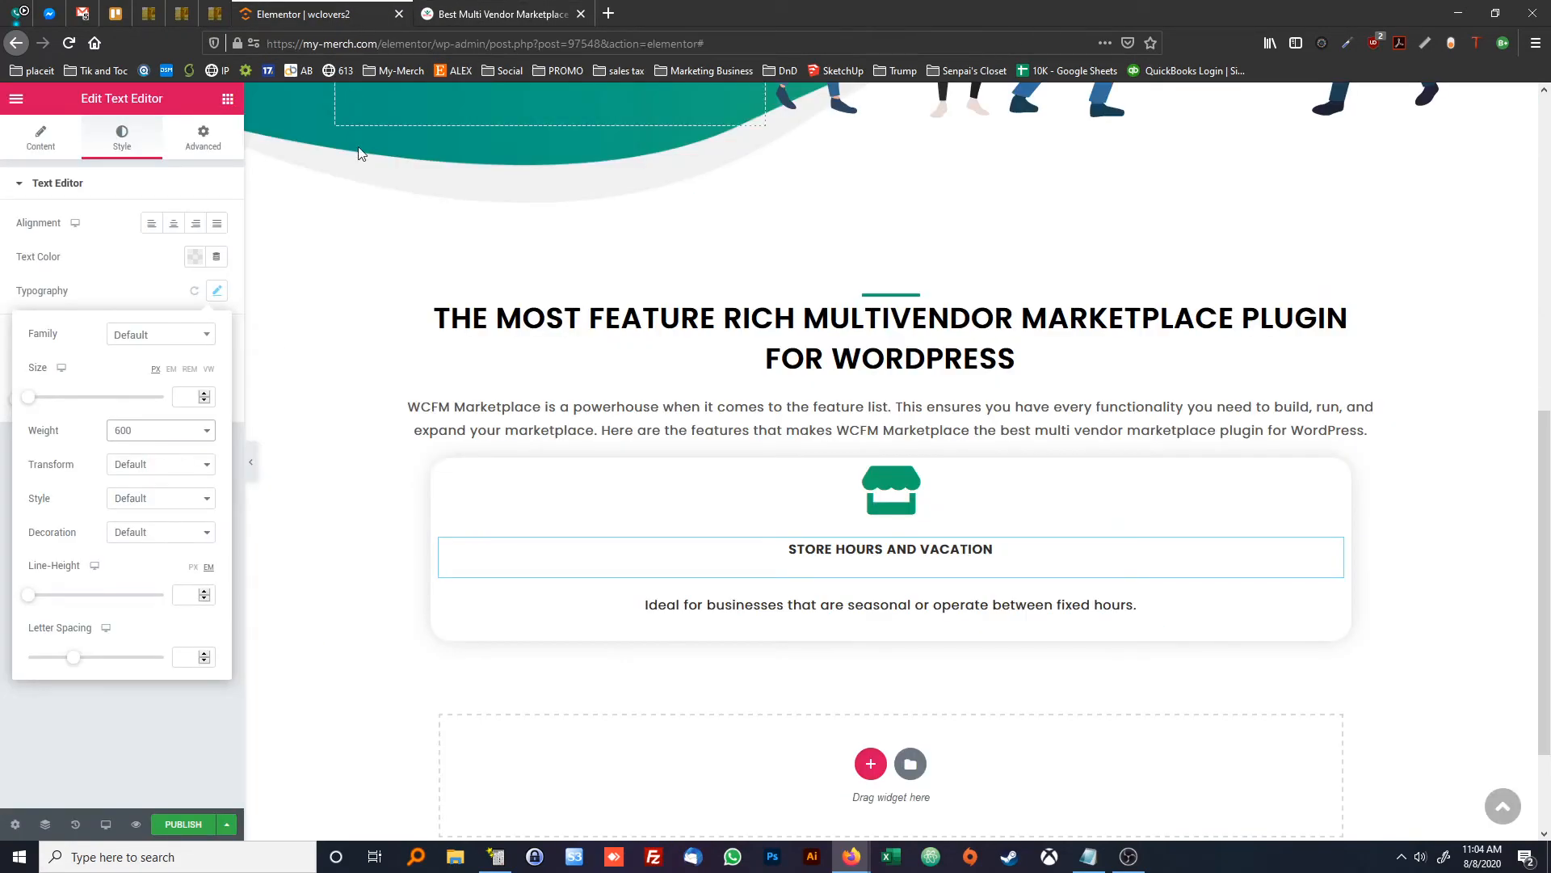
Set the card description text's font size to 14 px and compare it with the reference card
click(128, 153)
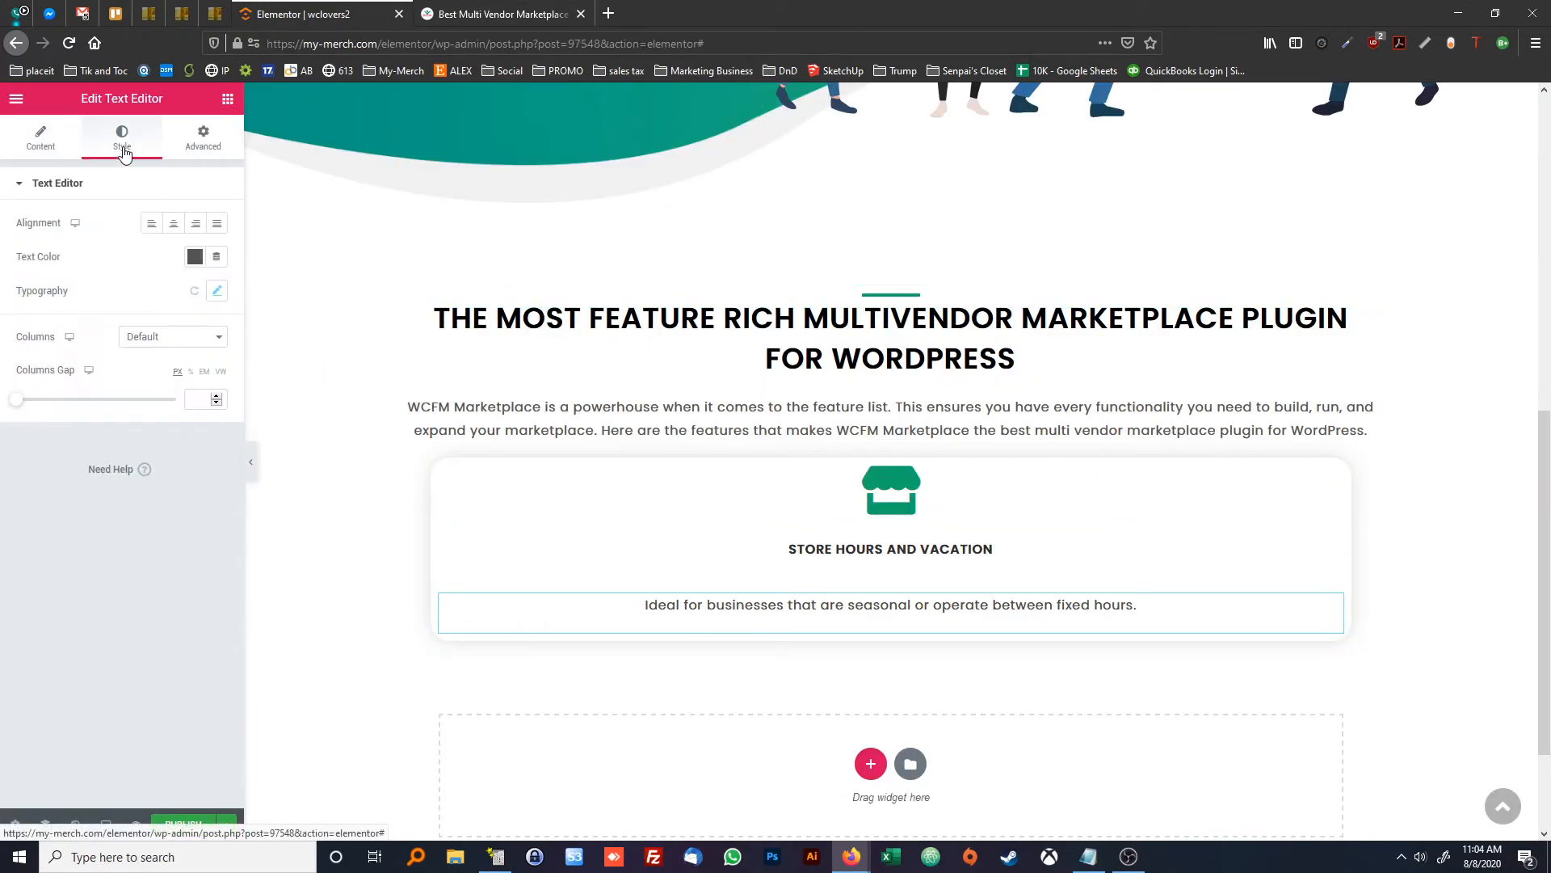
click(218, 294)
click(207, 402)
click(207, 401)
click(511, 16)
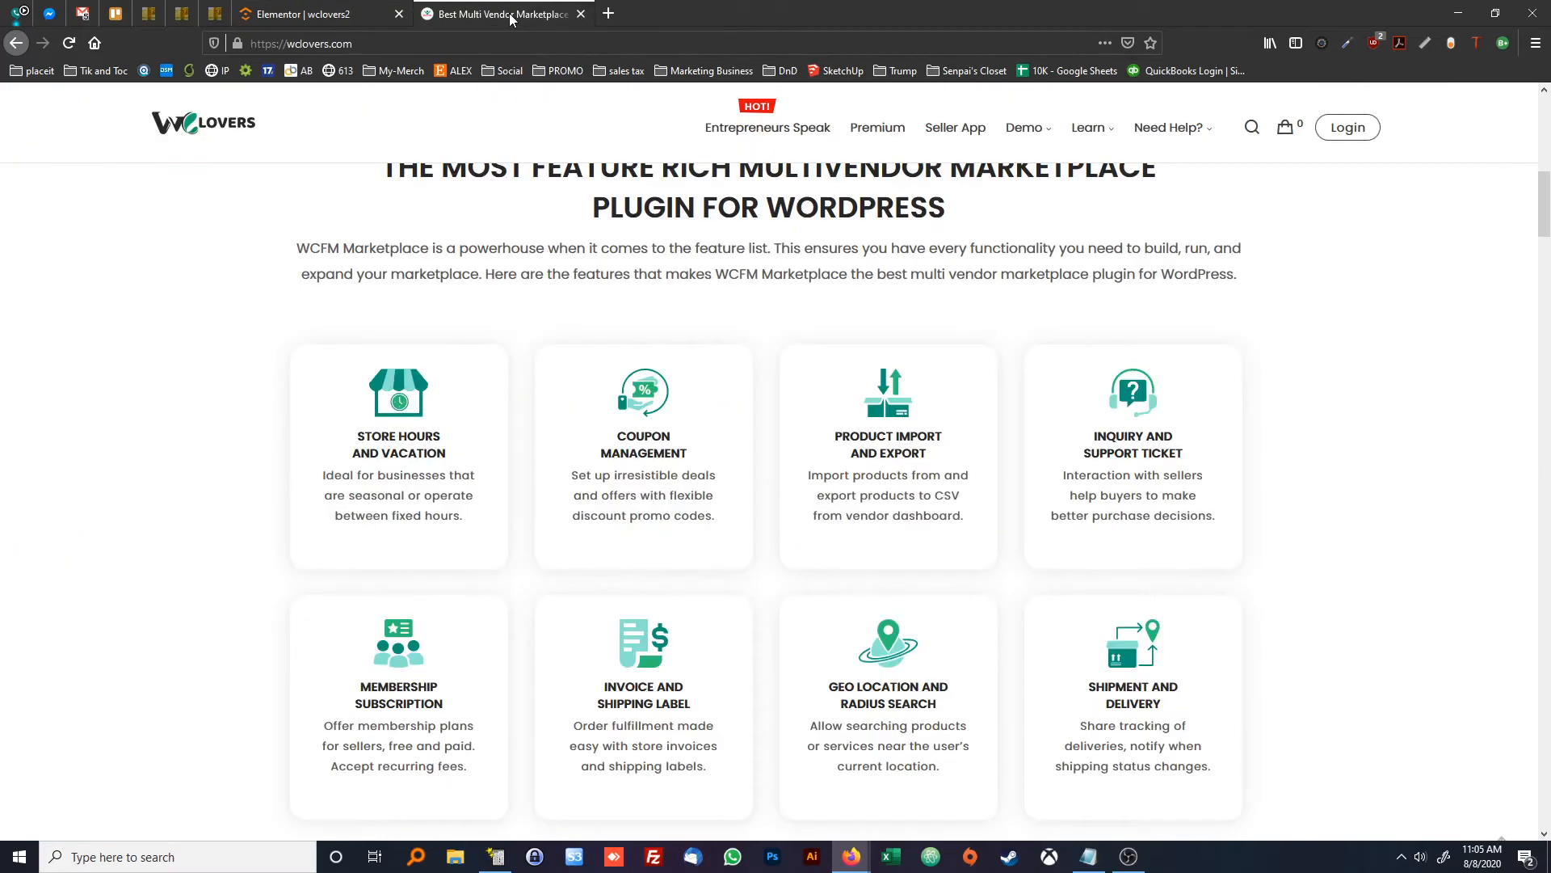
click(293, 14)
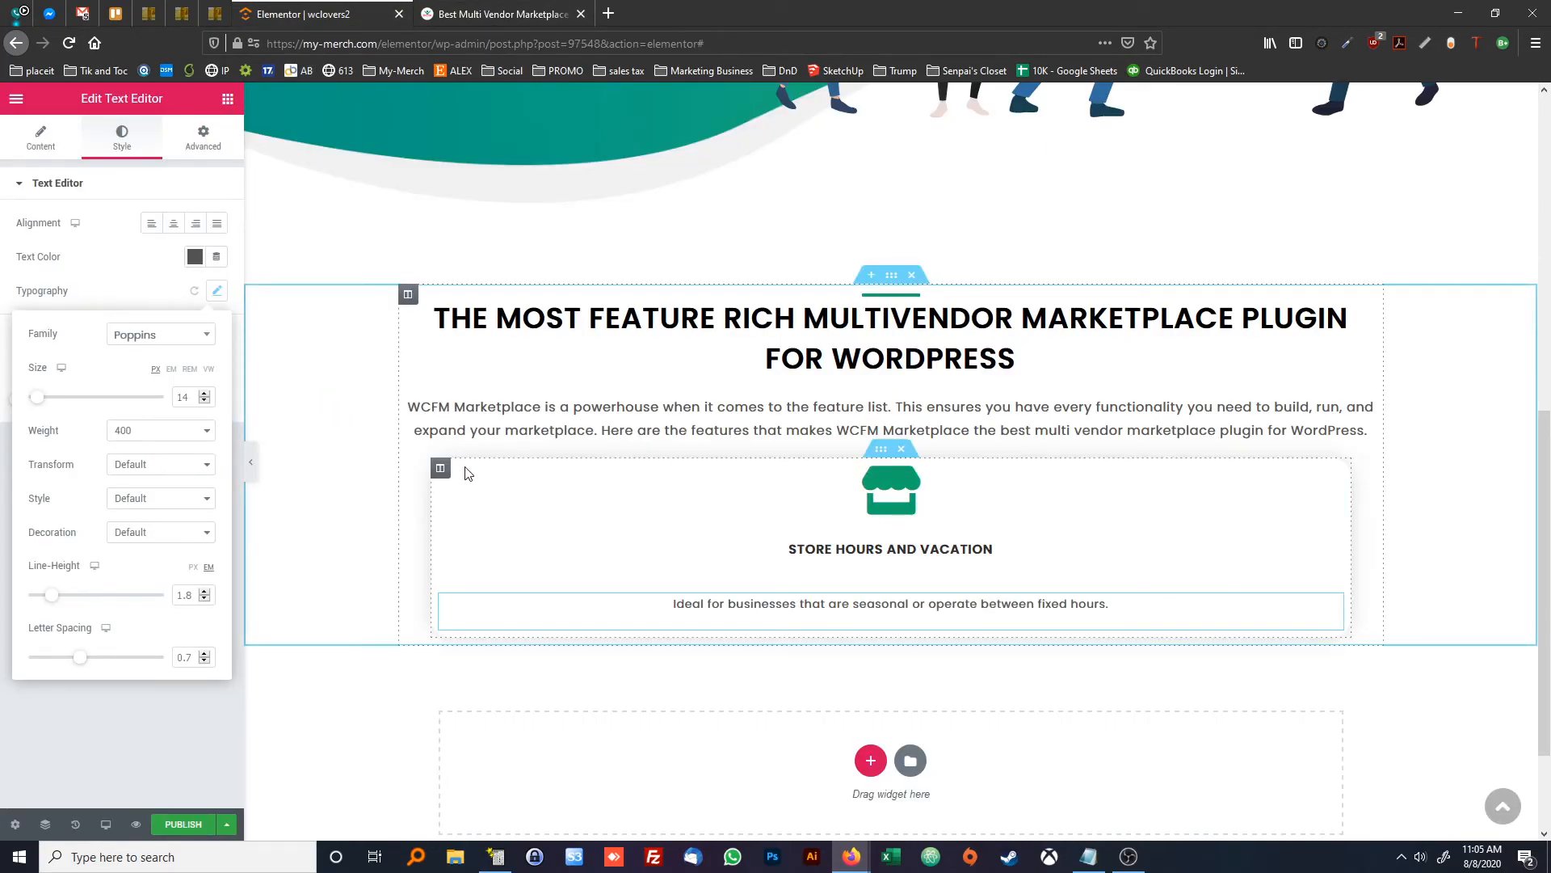
click(325, 440)
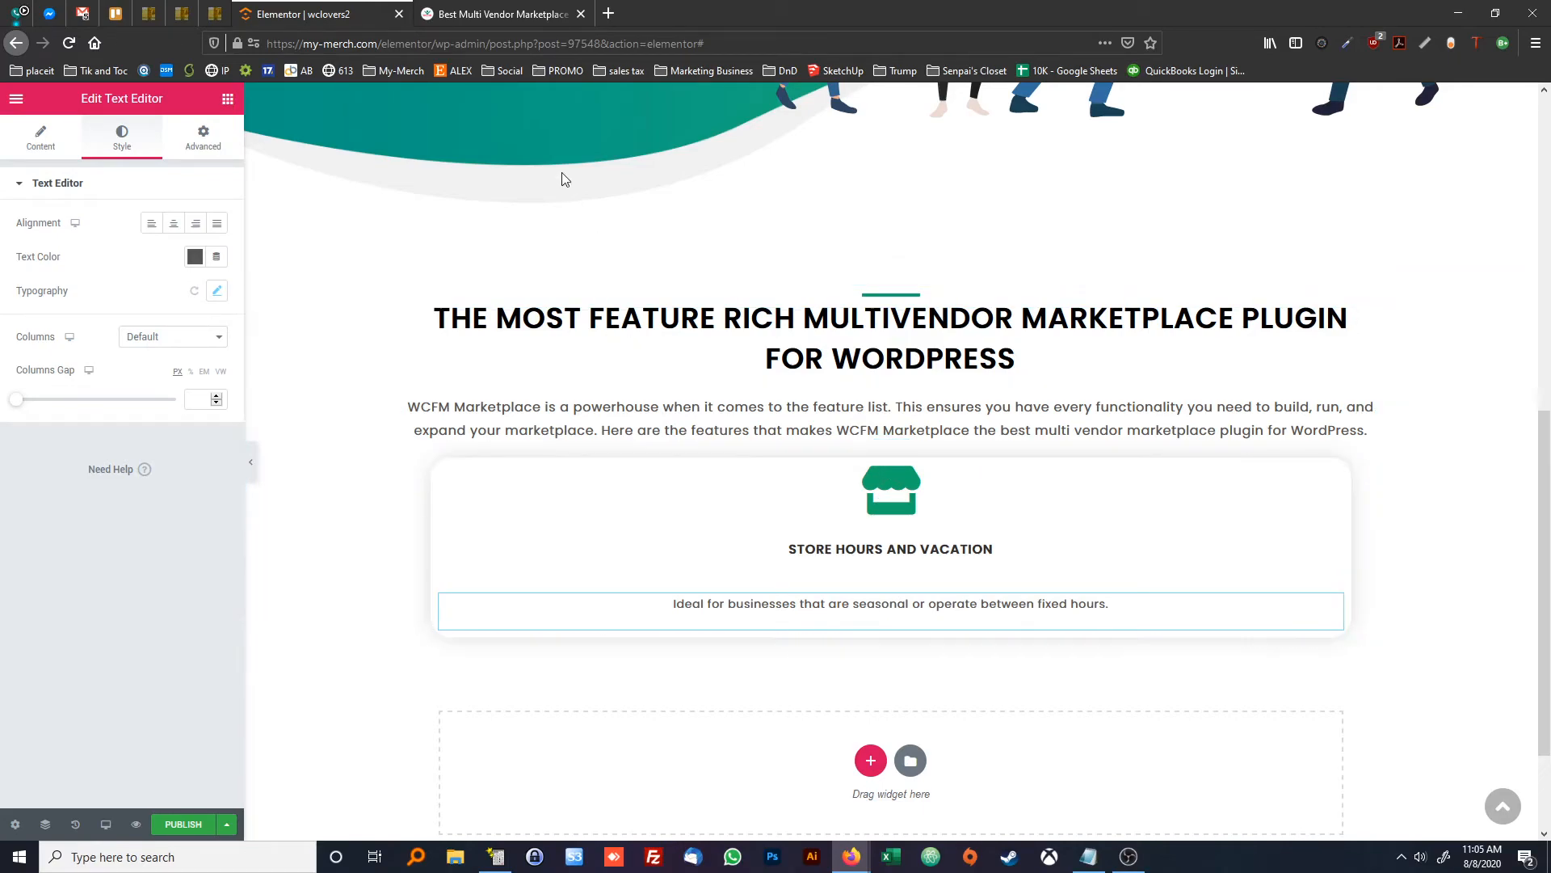
click(509, 15)
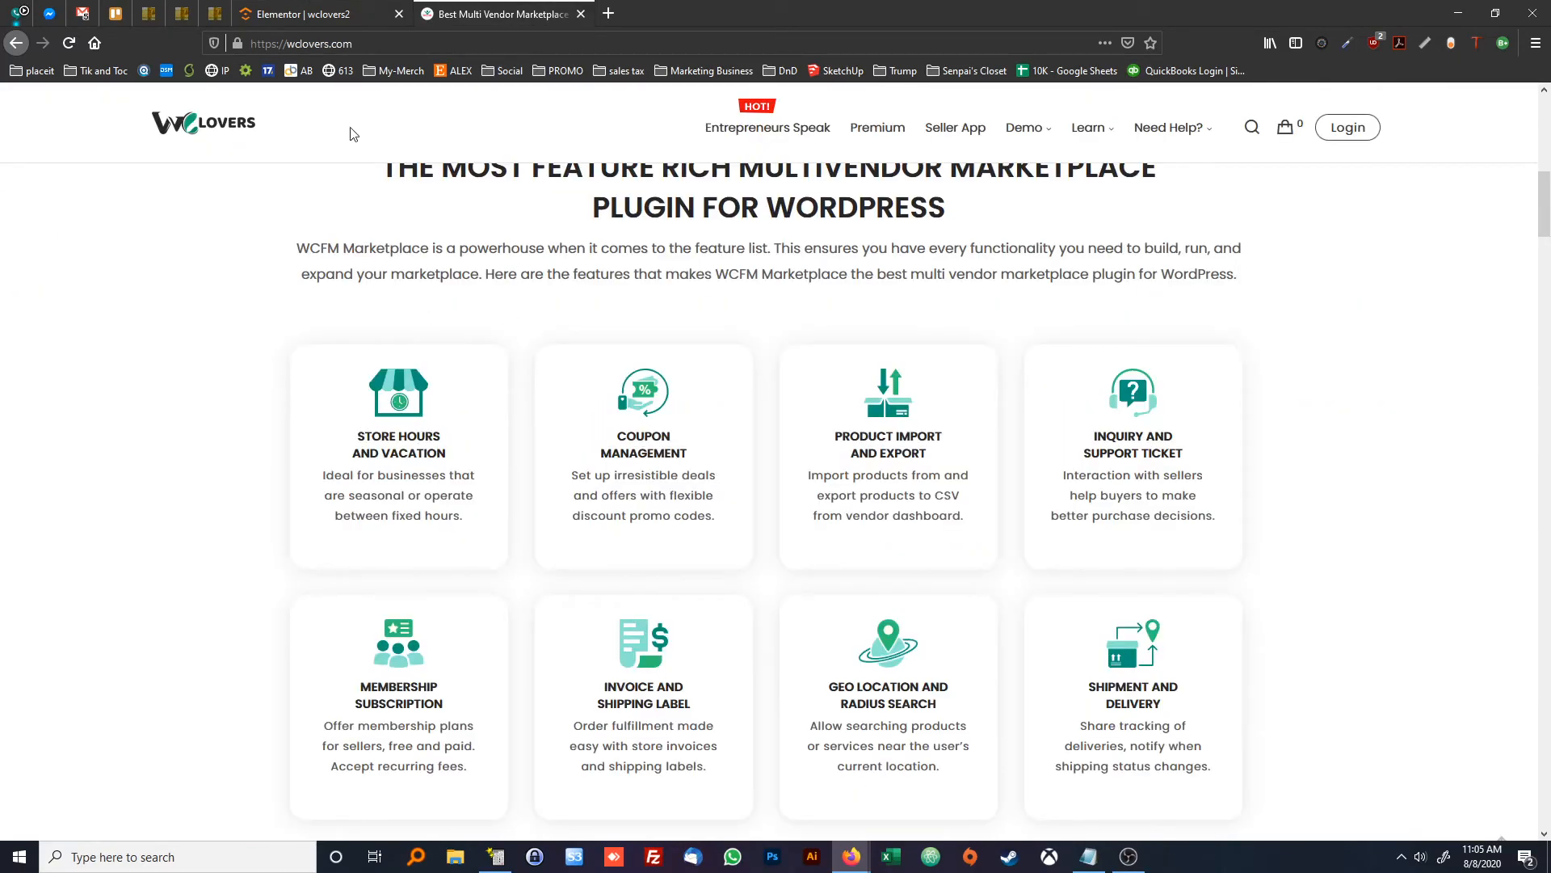
click(318, 14)
Set the card column's padding to 2 em on all sides
right_click(440, 468)
click(456, 485)
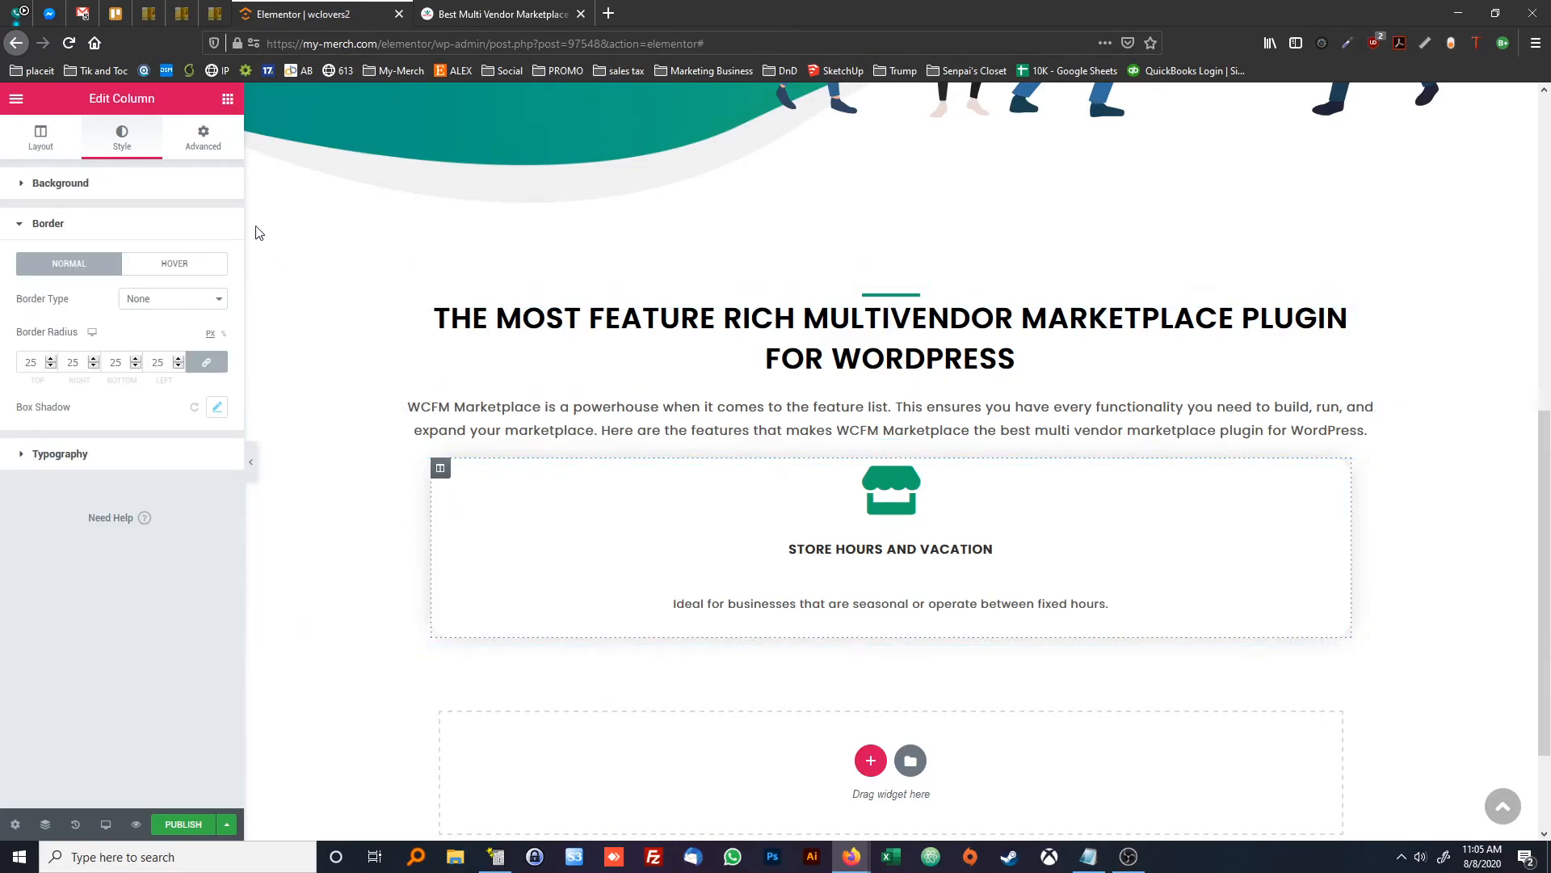
click(204, 145)
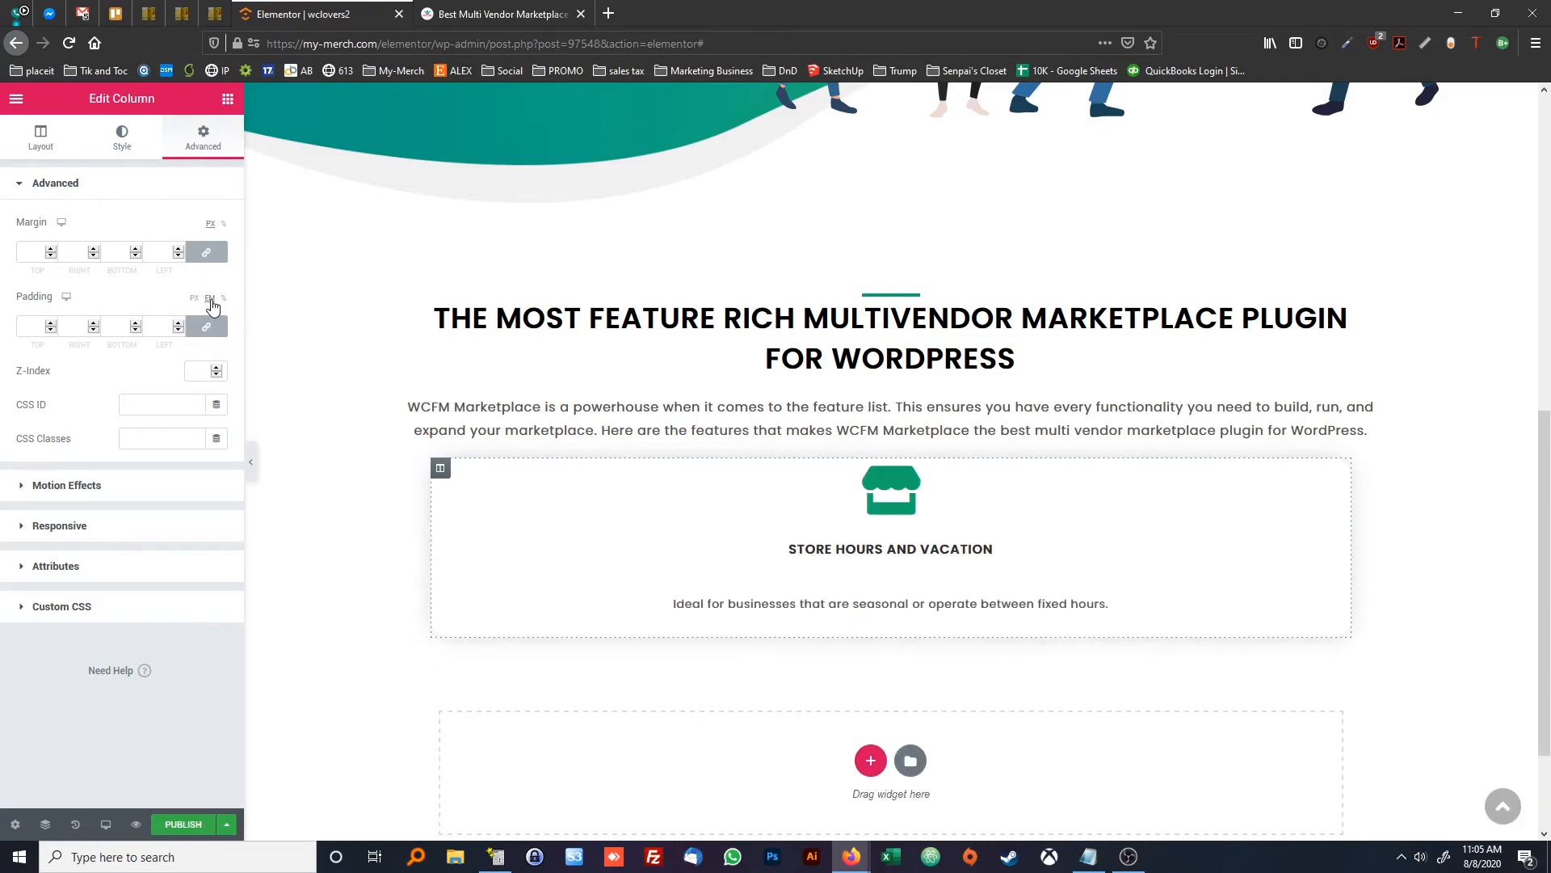
click(178, 324)
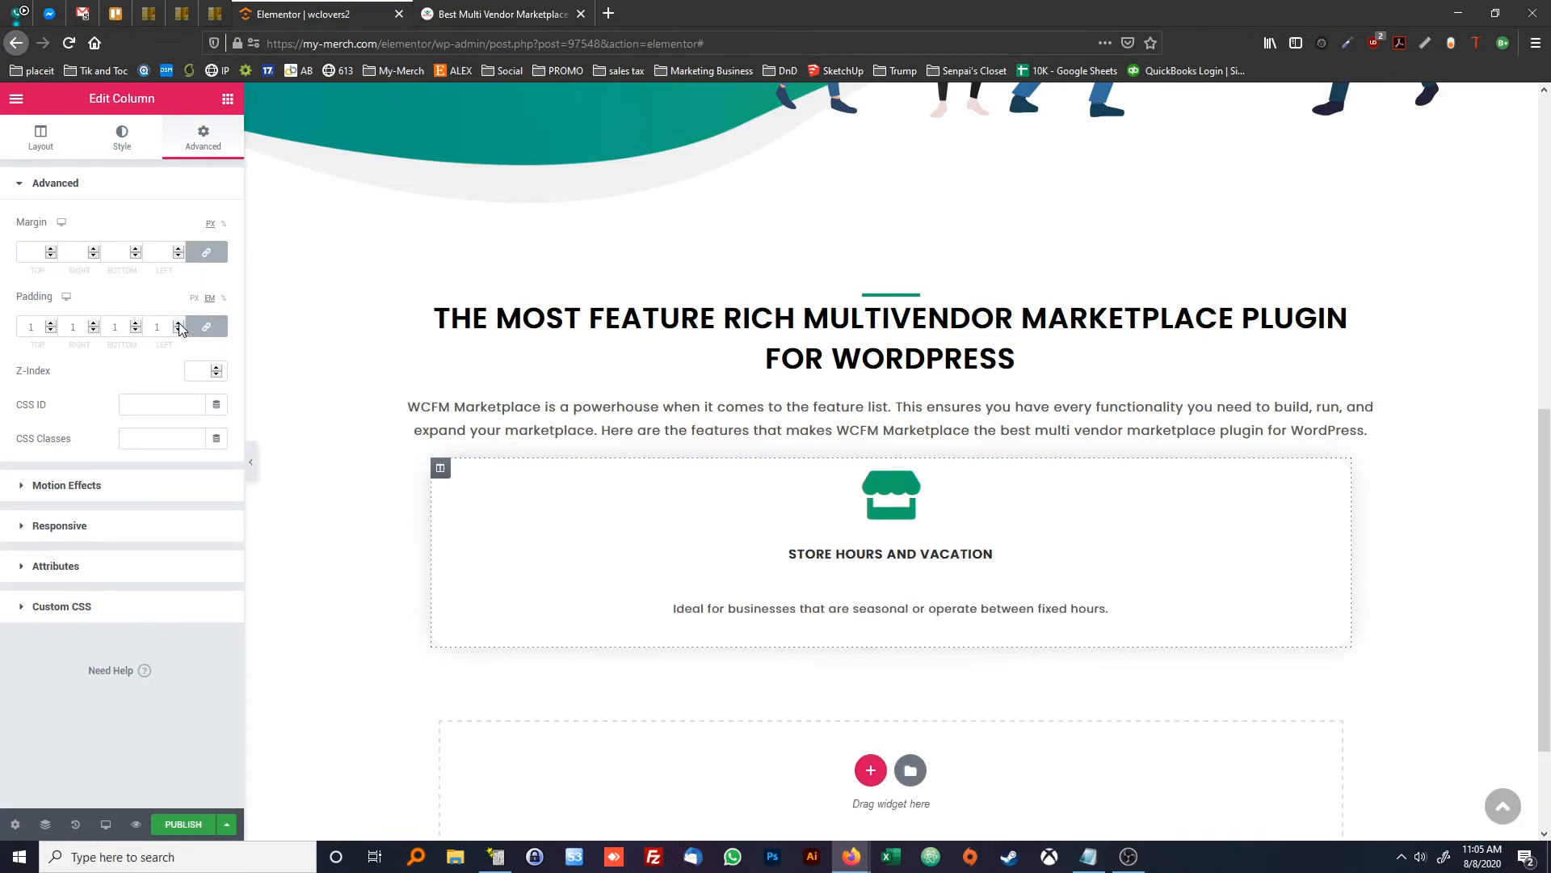
click(179, 323)
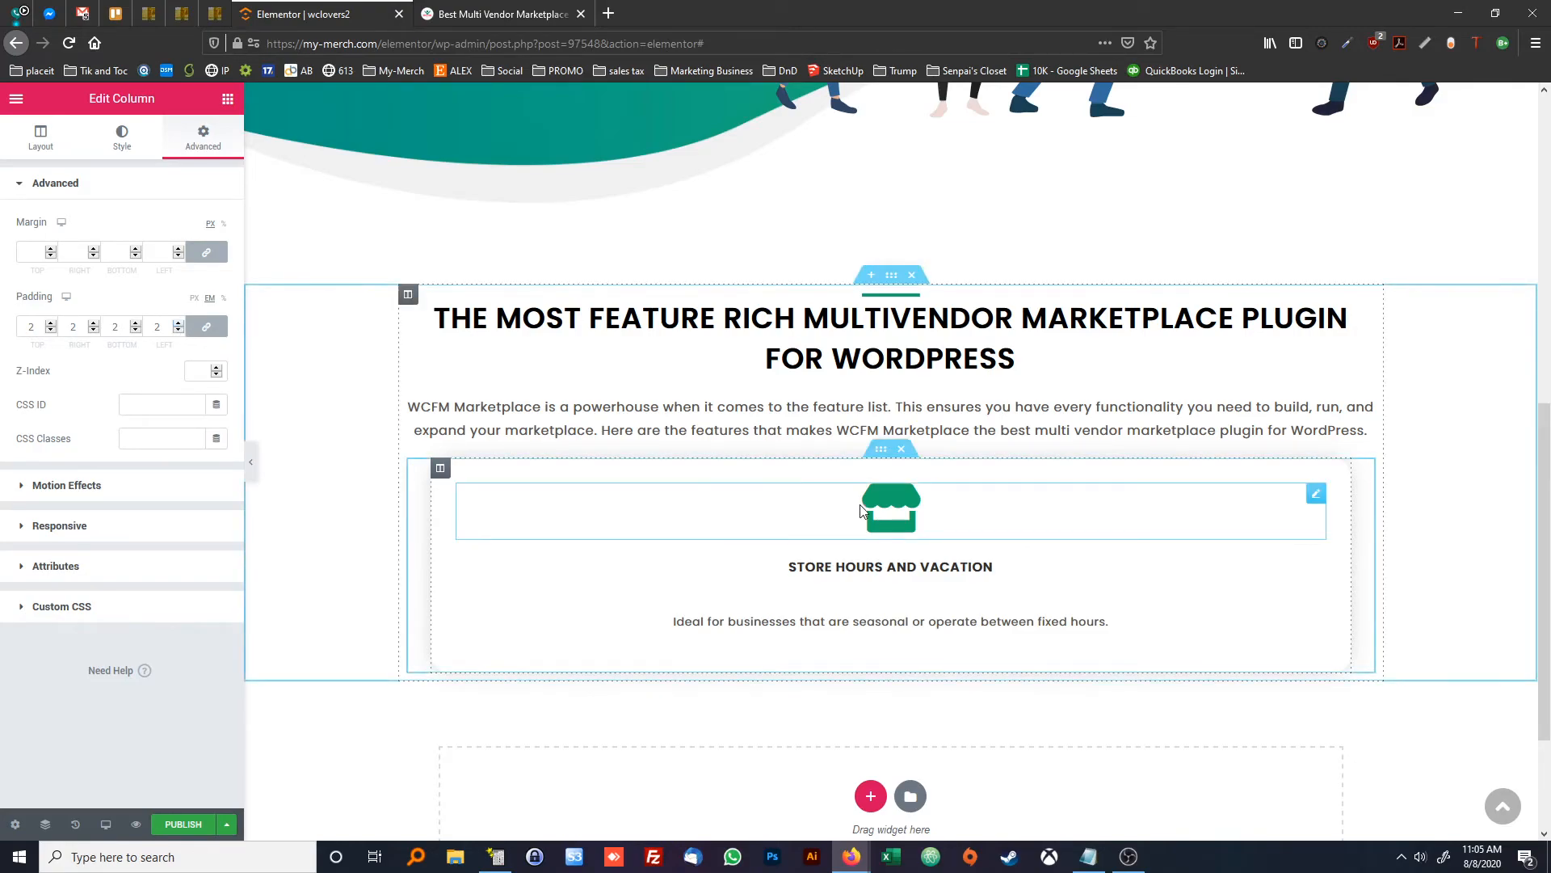
Unlink the store icon's margins and set its bottom margin to -20 px, checking the spacing against the reference card
right_click(893, 506)
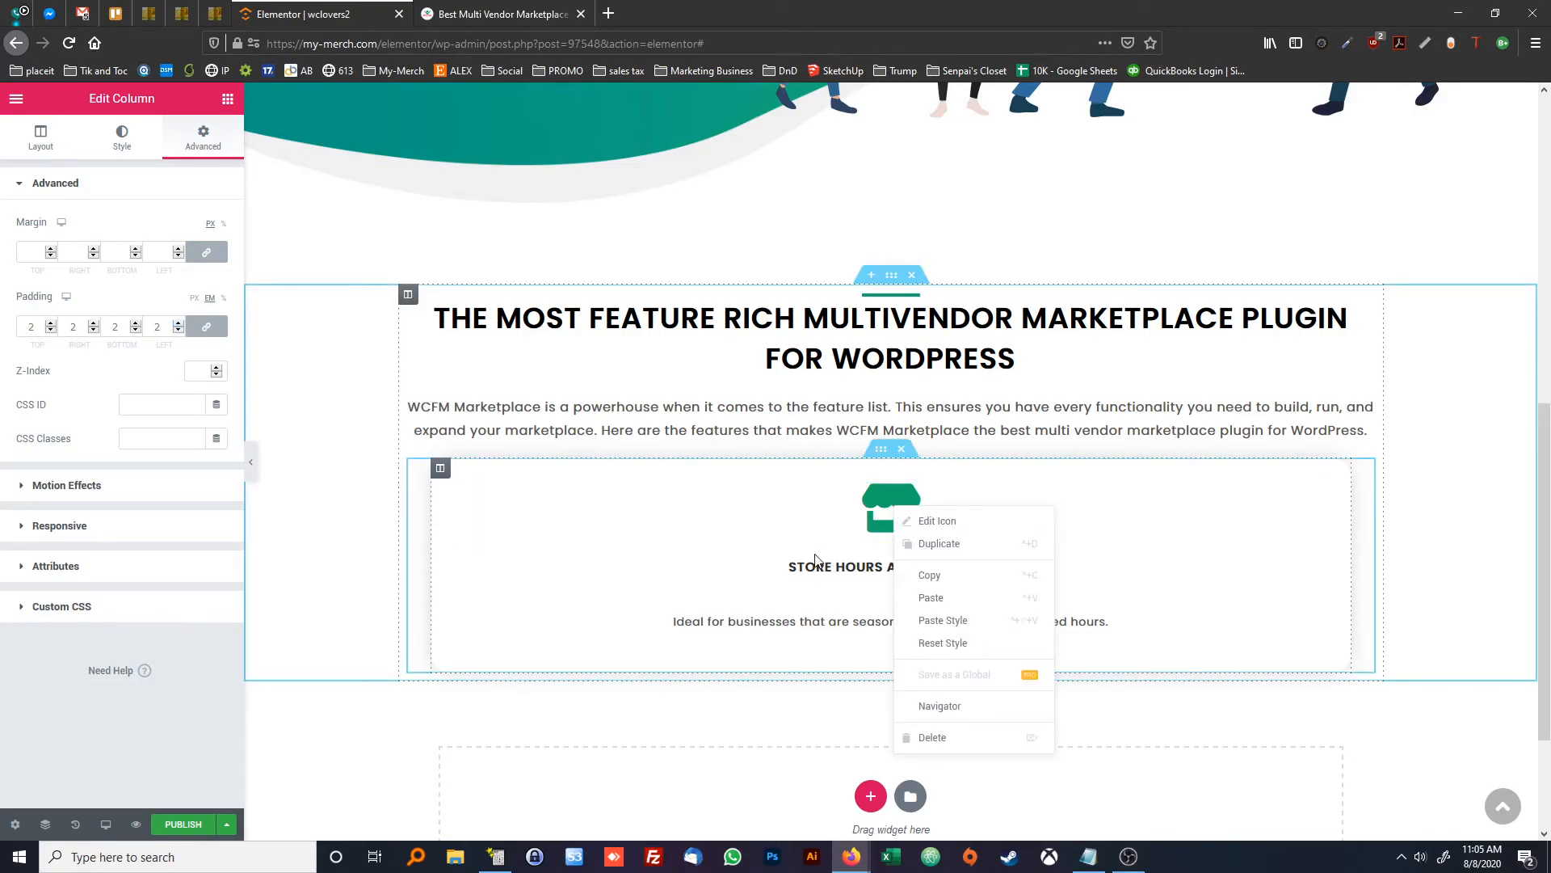
click(908, 521)
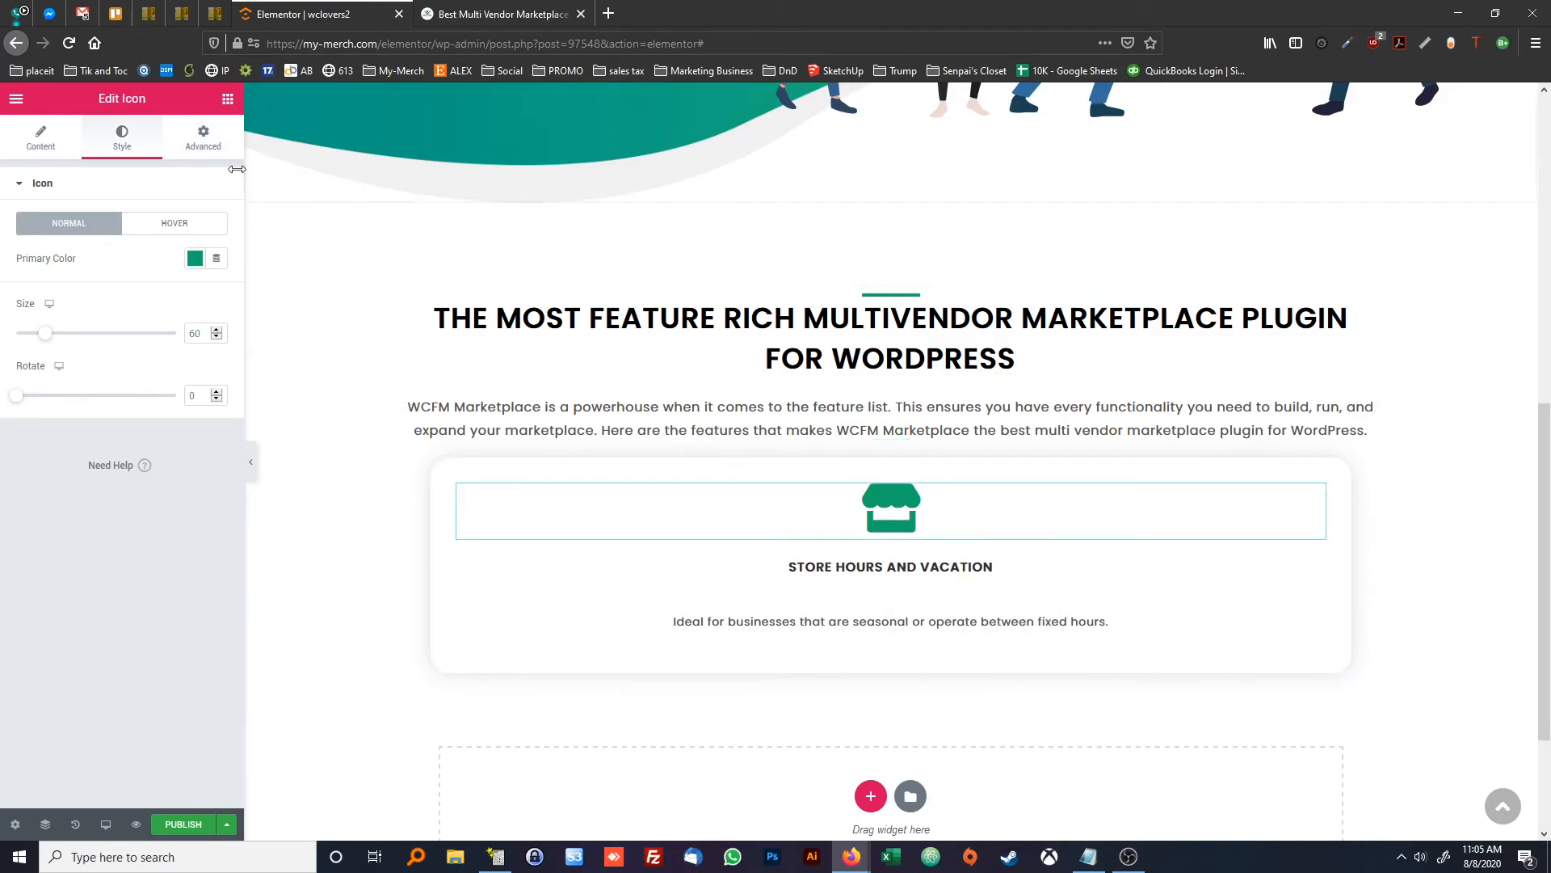
click(201, 146)
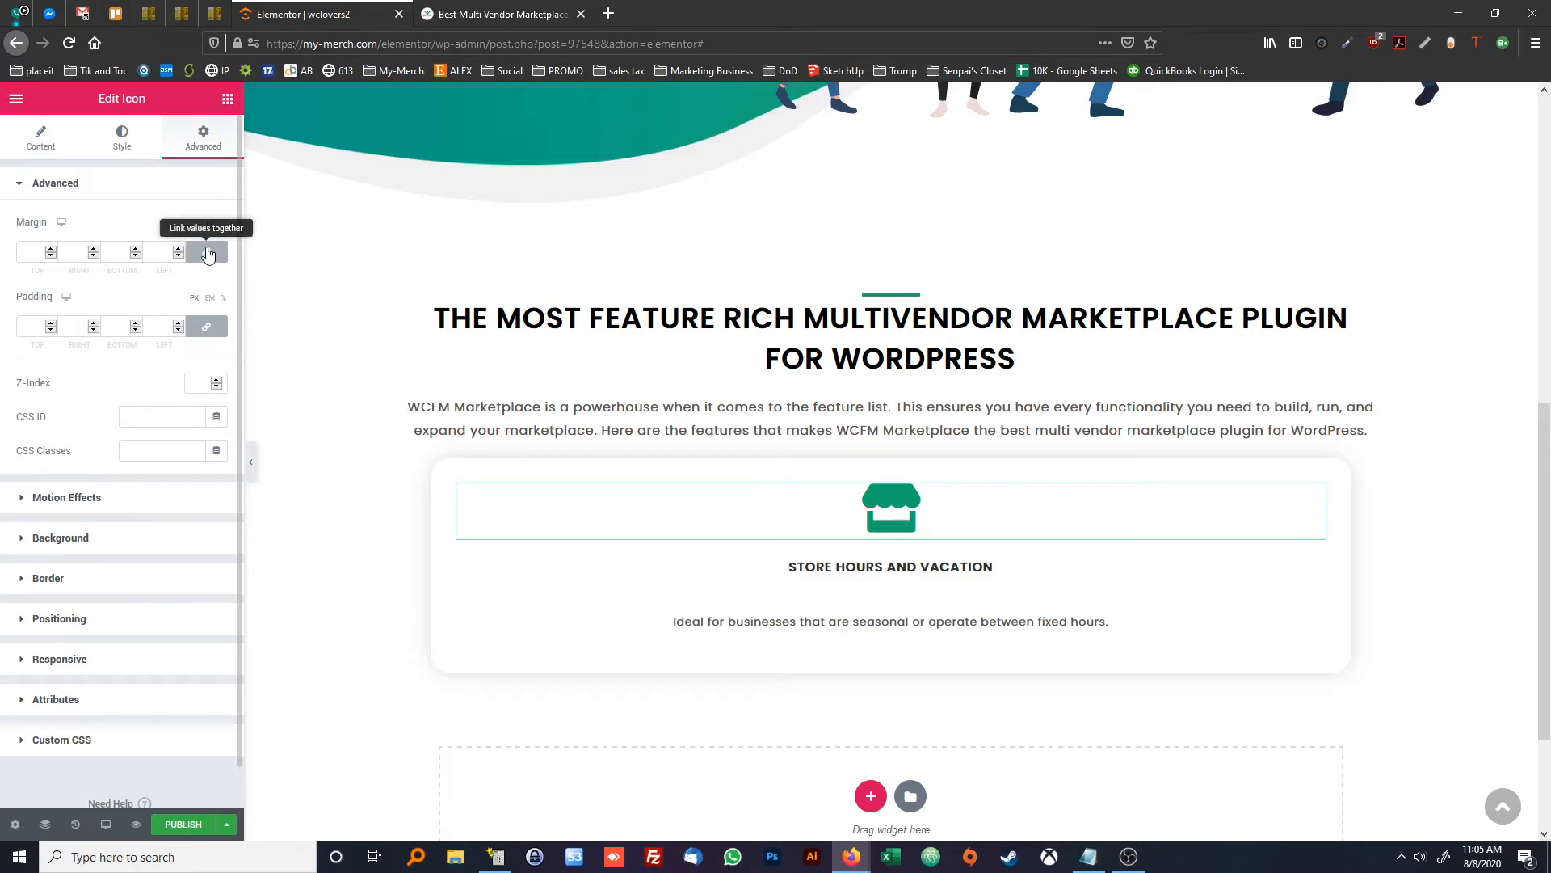
click(206, 253)
click(138, 257)
click(138, 257)
click(139, 258)
click(138, 258)
click(138, 258)
click(138, 258)
click(139, 258)
click(138, 258)
click(138, 258)
click(138, 258)
click(138, 258)
click(138, 258)
click(138, 258)
click(138, 258)
click(138, 258)
click(138, 257)
click(138, 257)
click(138, 258)
click(472, 12)
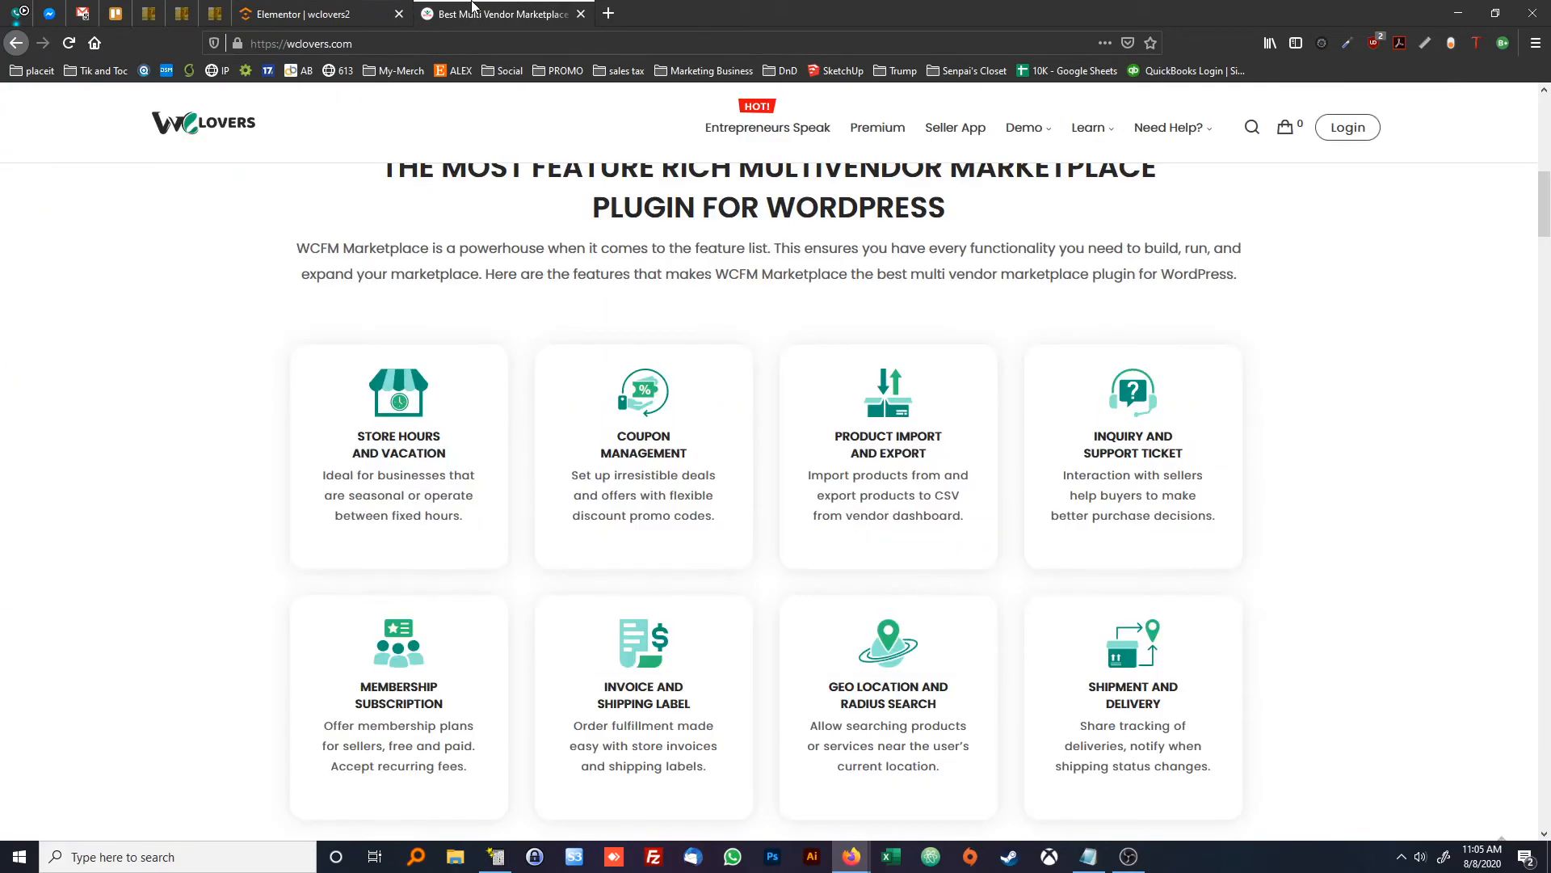
click(355, 11)
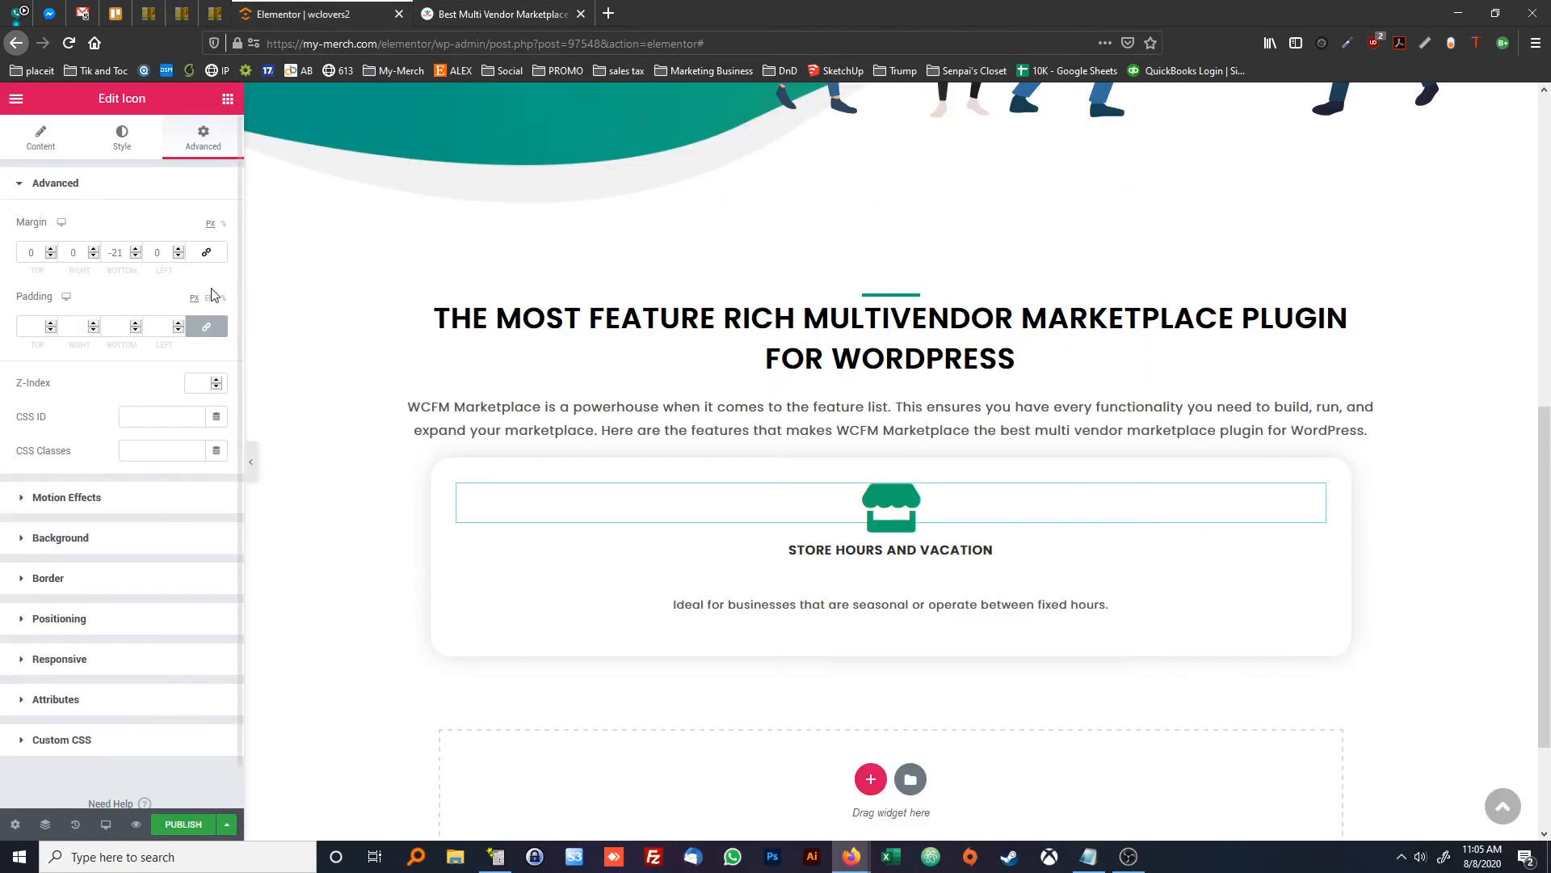
click(137, 250)
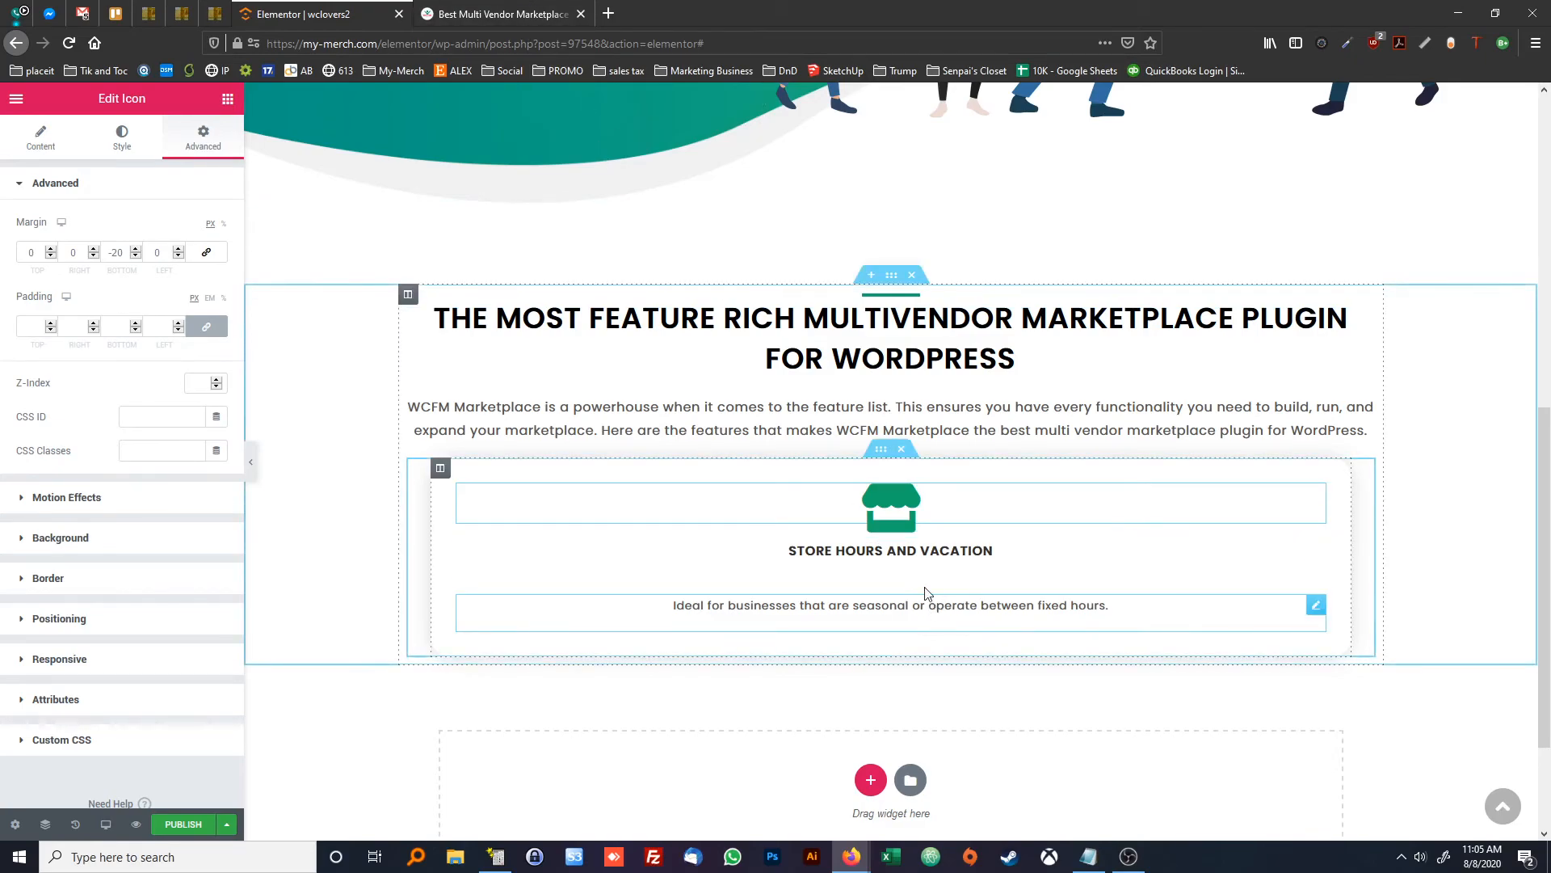
Unlink the card title's margins and set its bottom margin to -43 px to bring the description closer
click(790, 565)
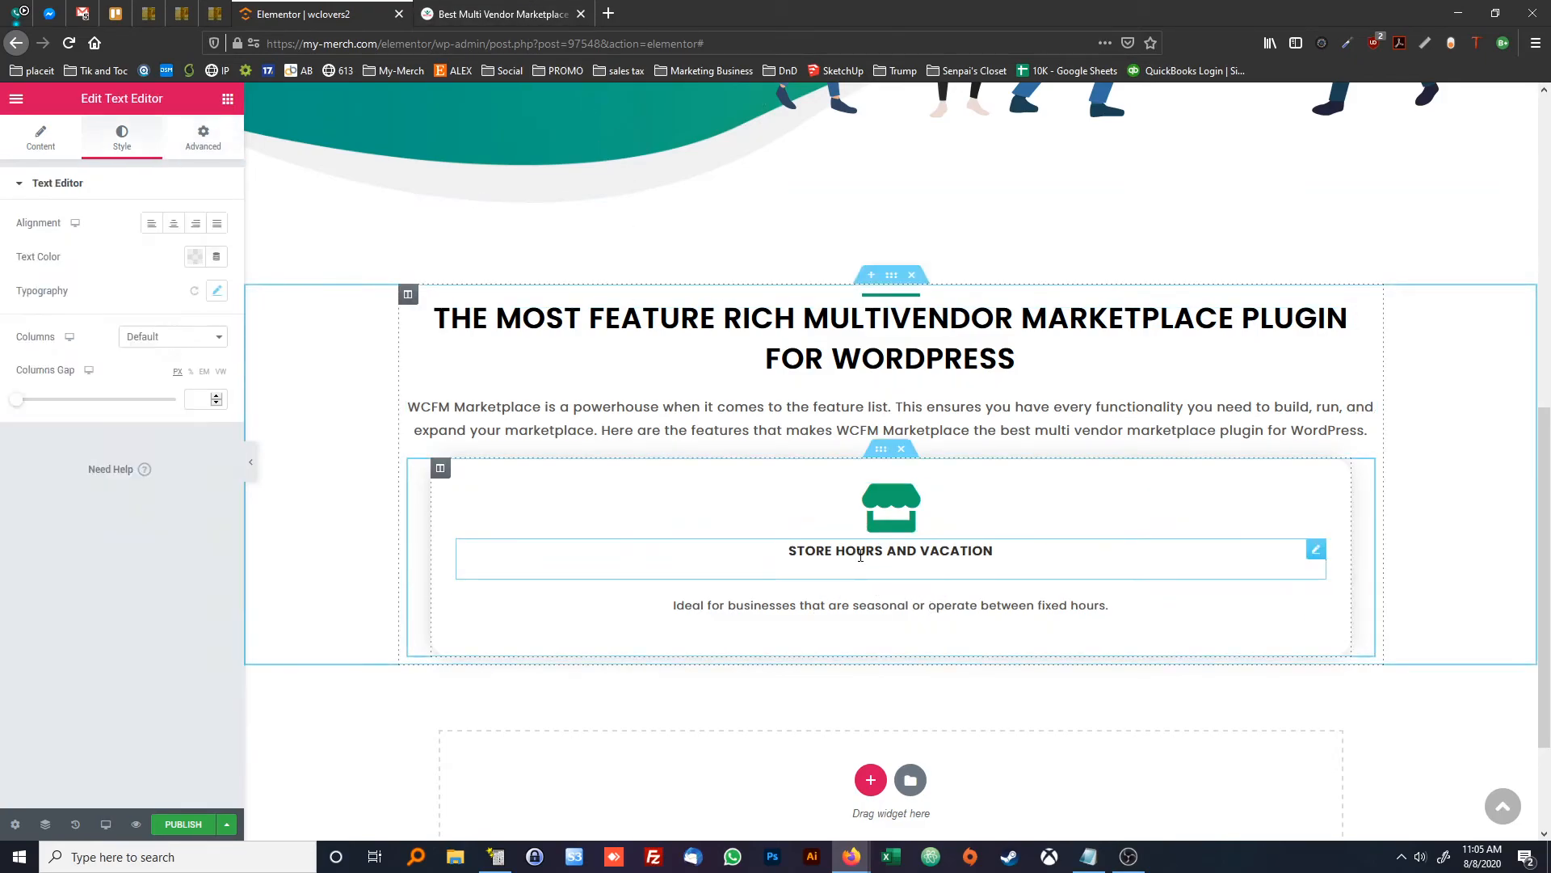
click(199, 144)
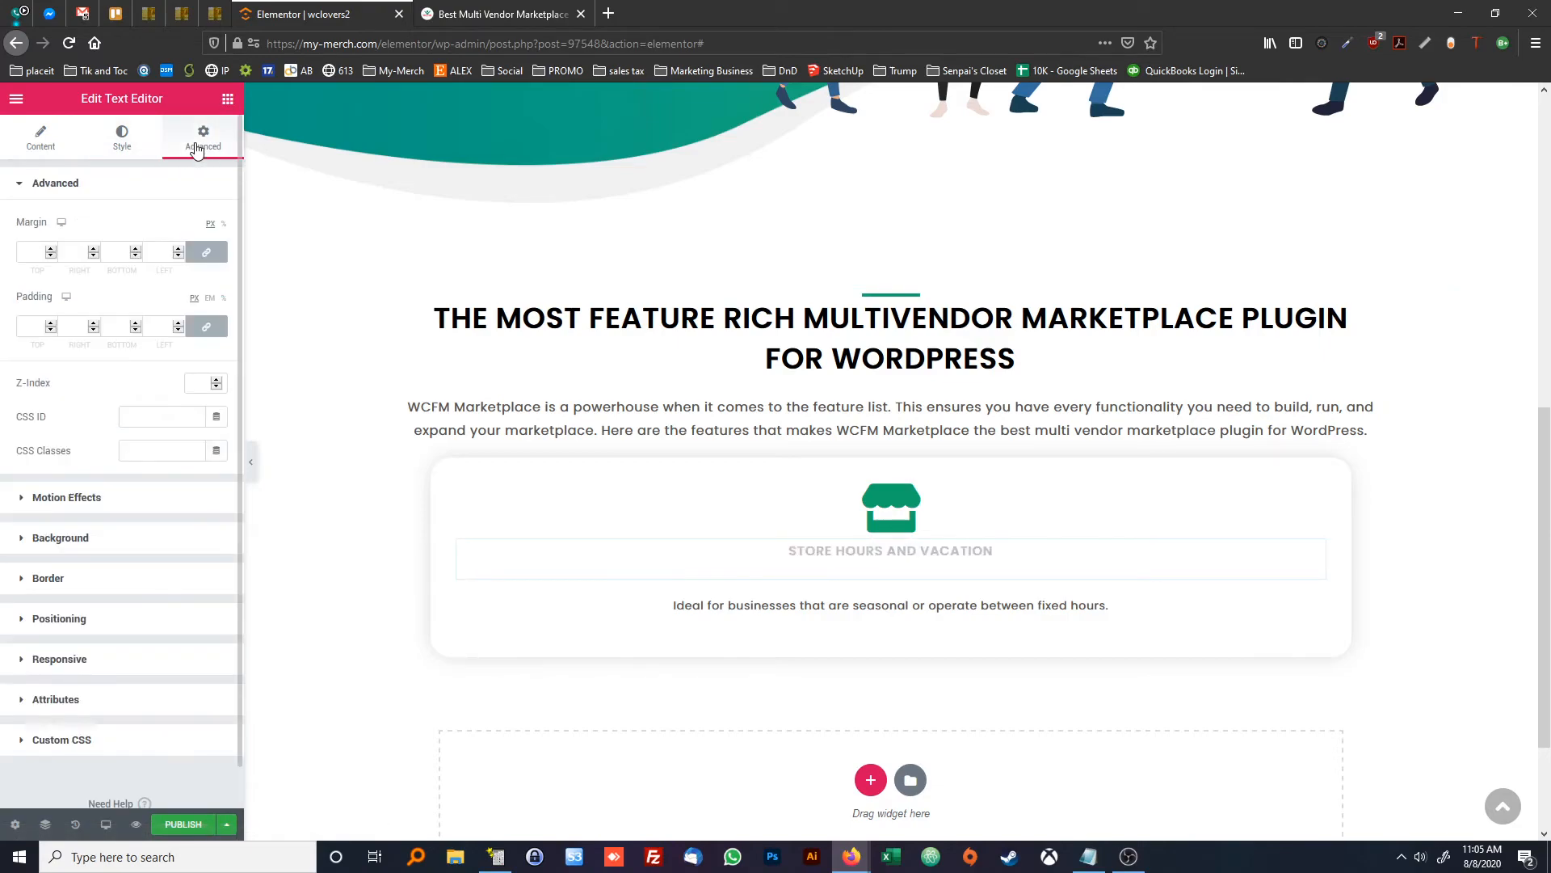
click(206, 253)
click(136, 255)
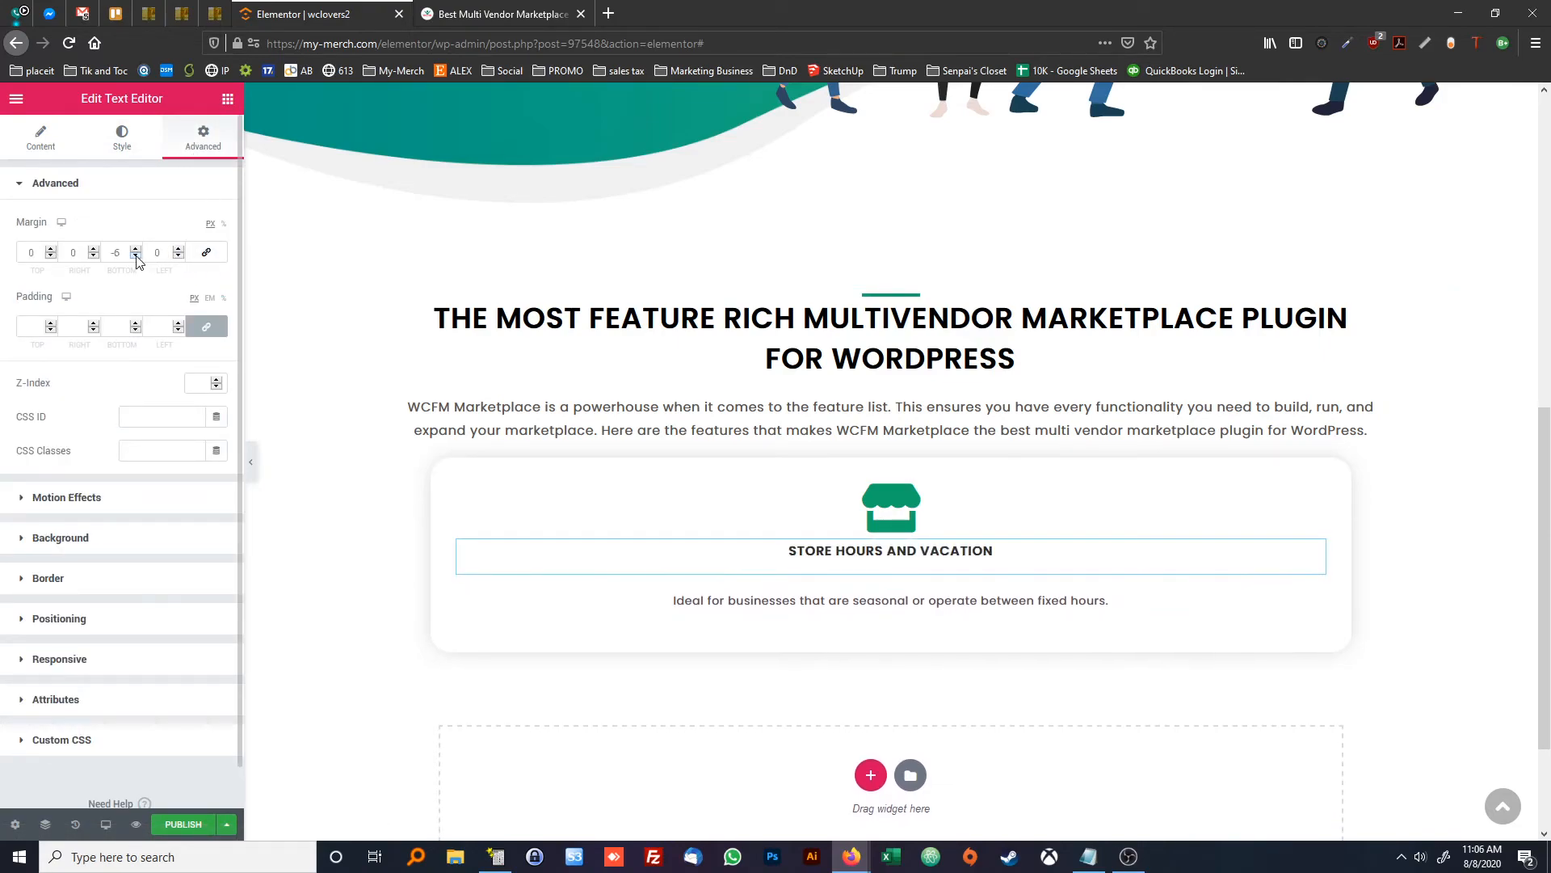
click(136, 255)
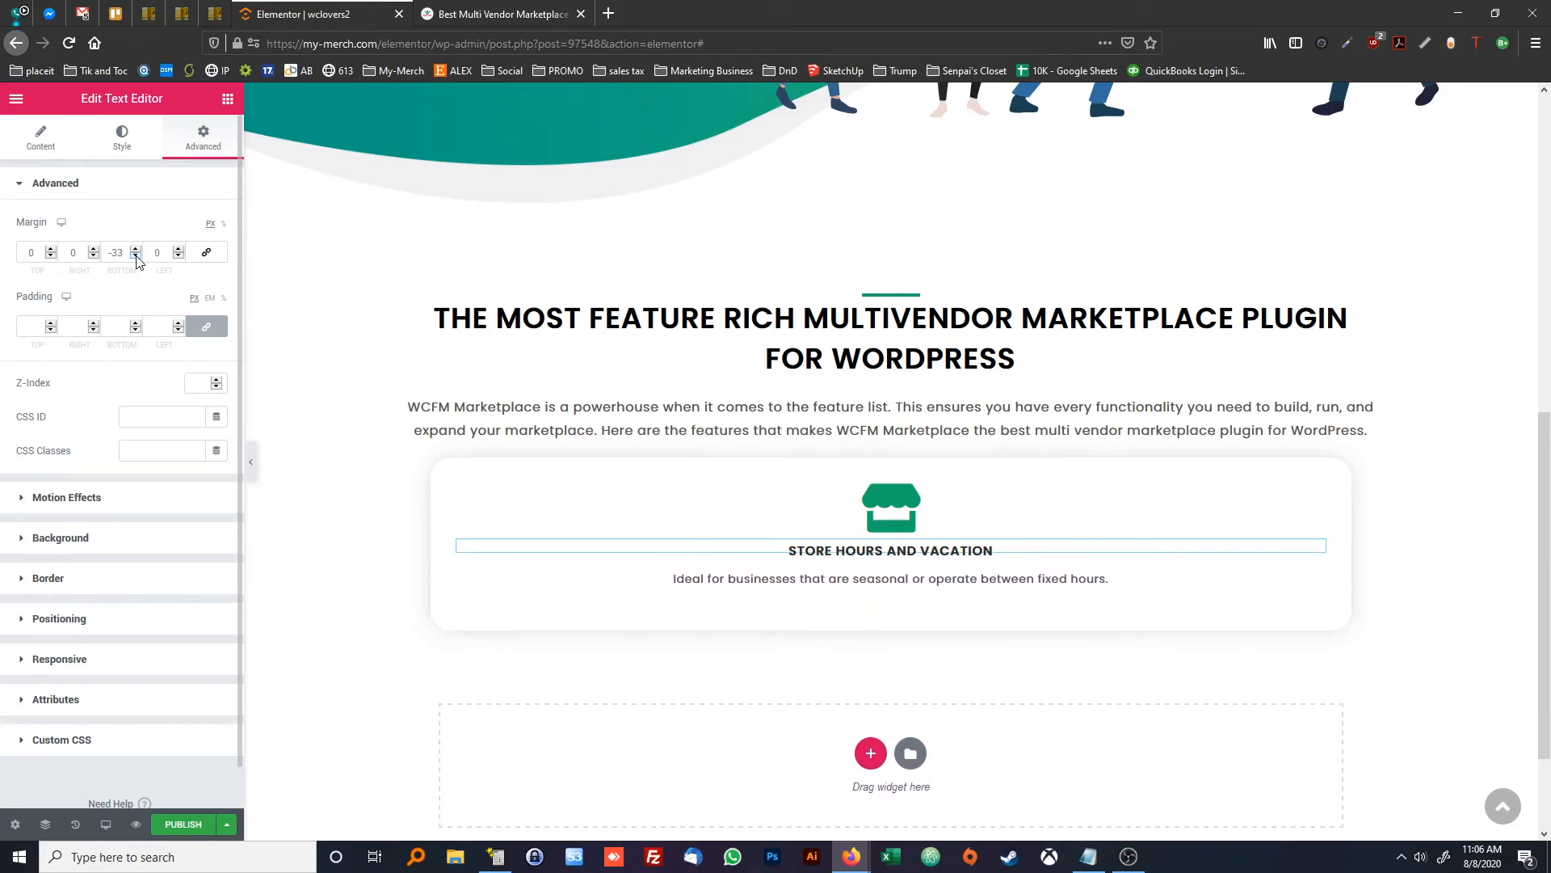
click(135, 256)
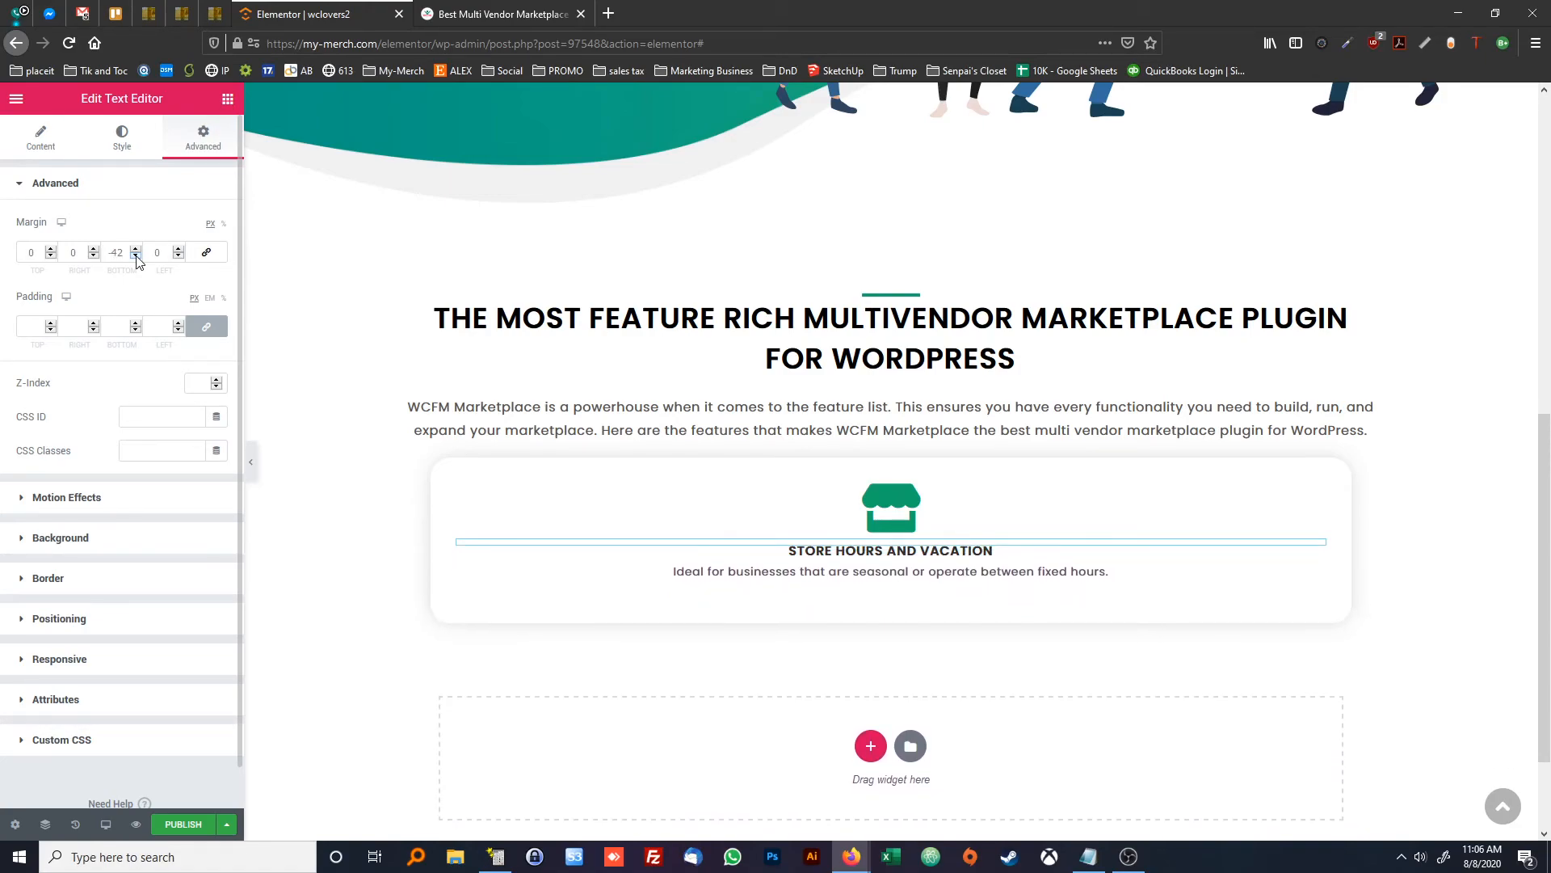
click(136, 255)
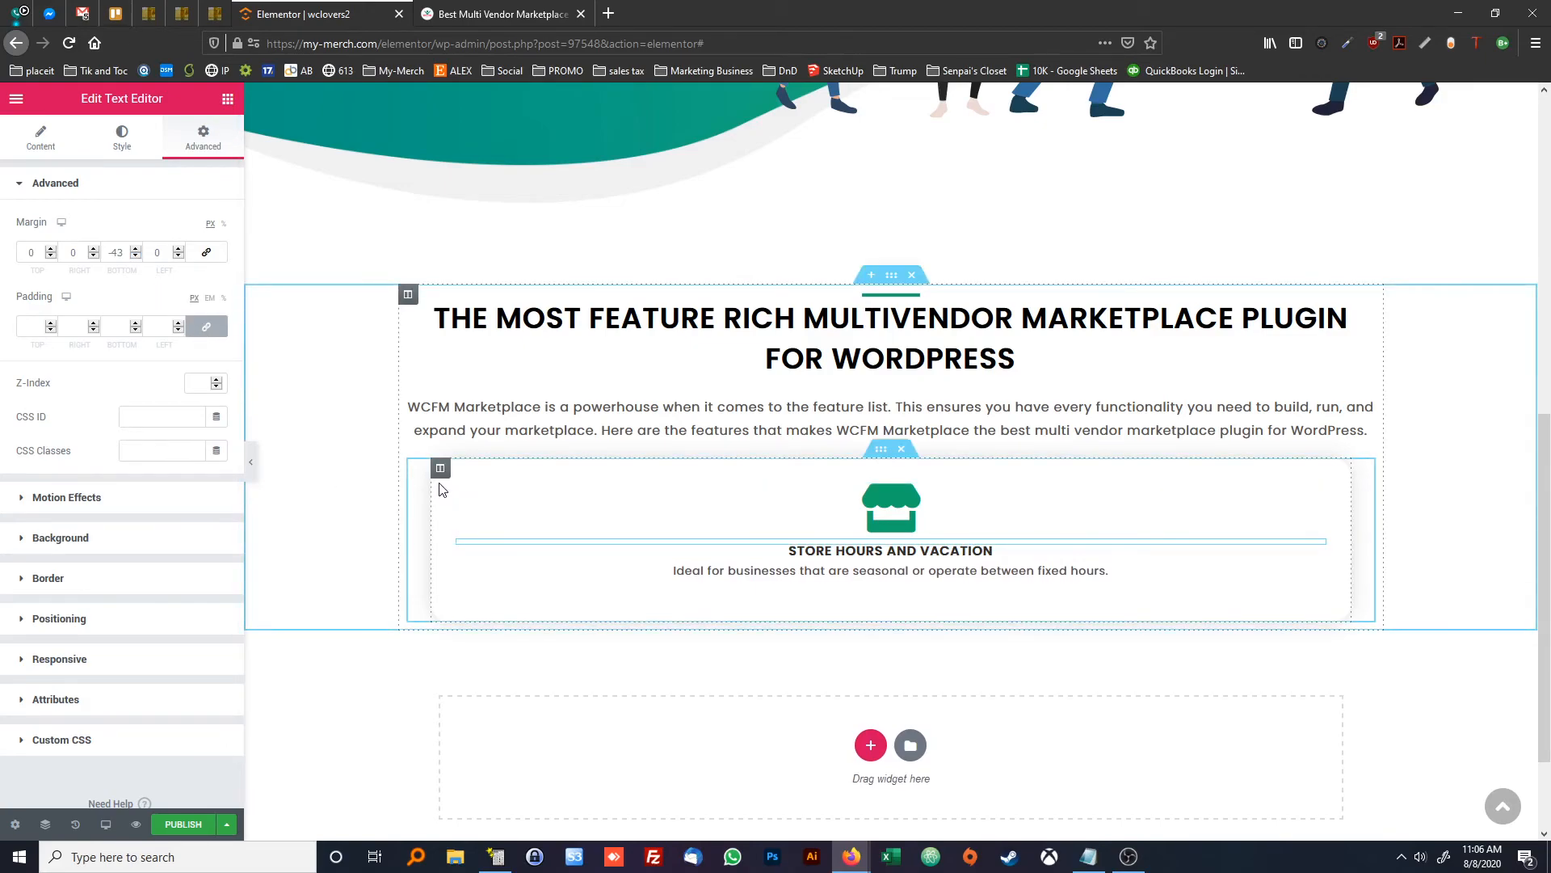
right_click(440, 472)
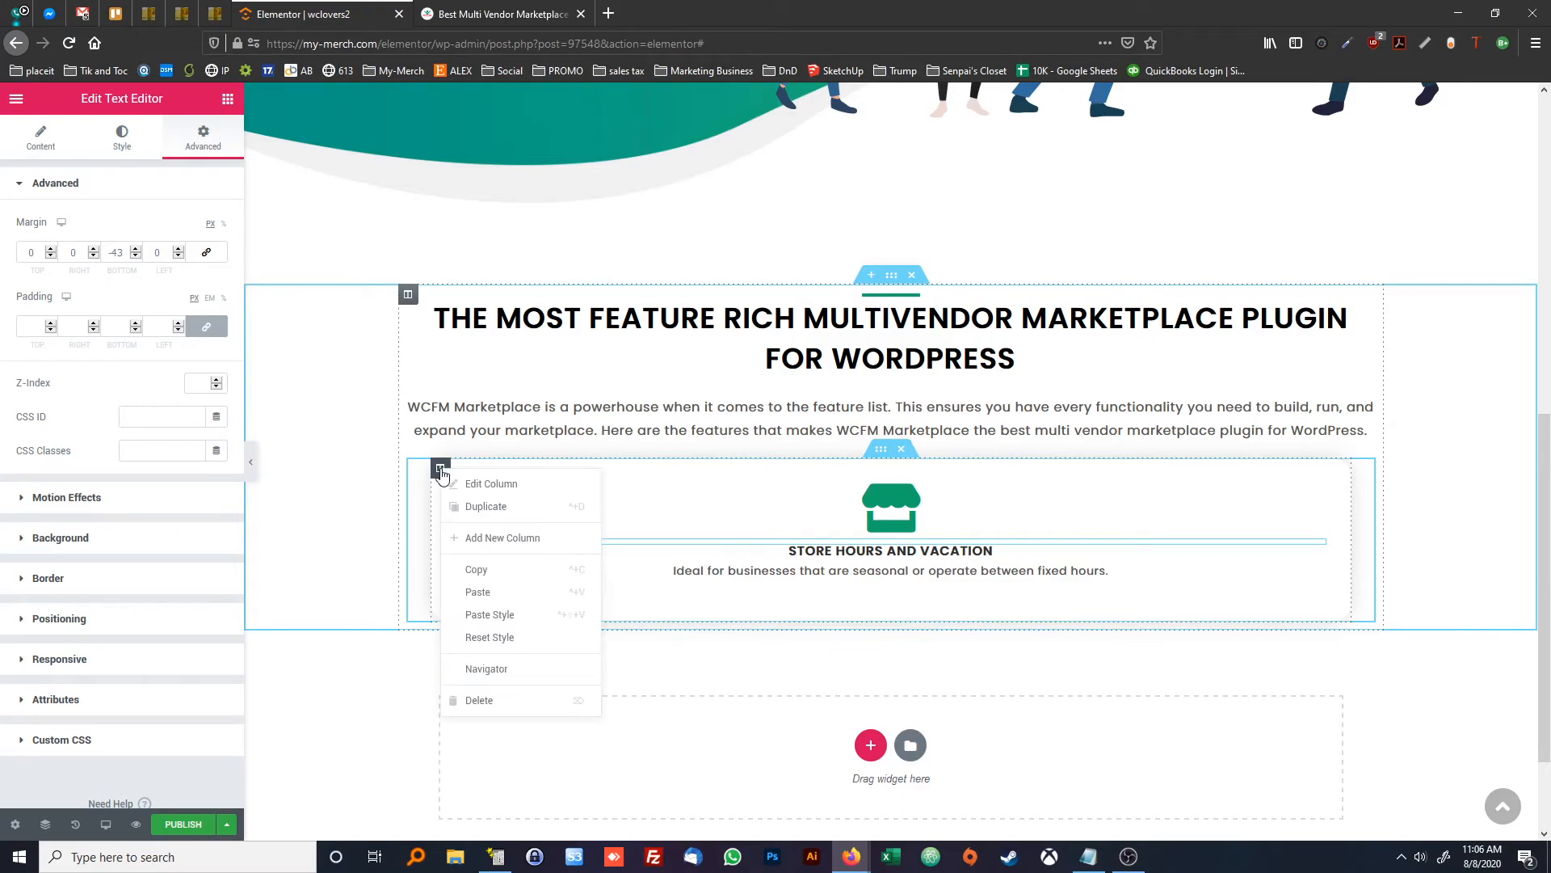
click(486, 506)
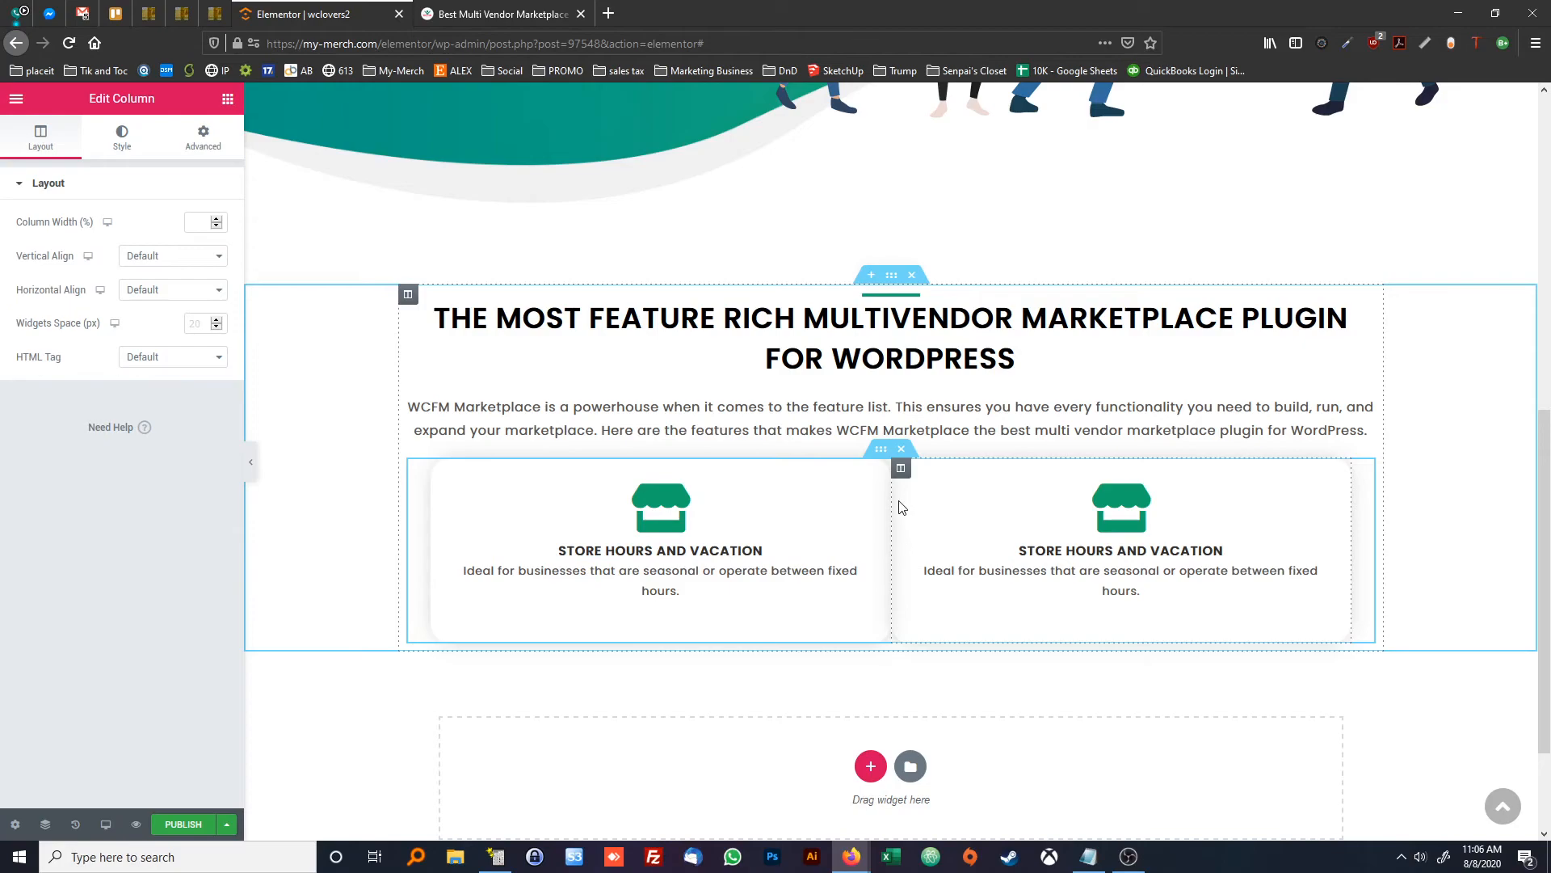
right_click(901, 471)
click(935, 700)
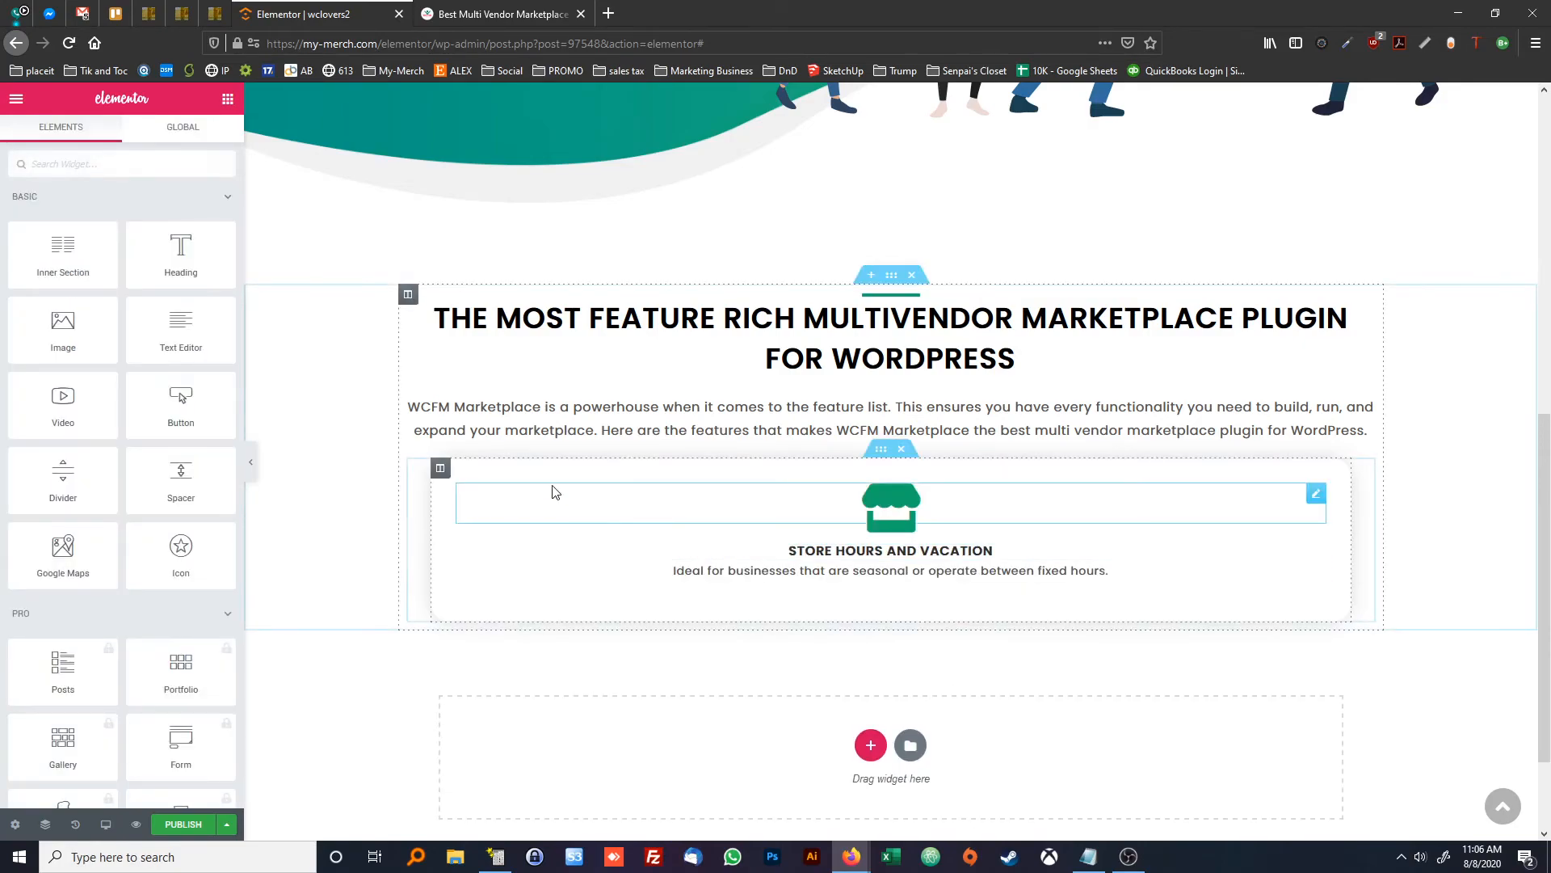
Unlink the card column's margins and set right and left to 15 px and bottom to 30 px, checking the reference card spacing
right_click(440, 468)
click(457, 481)
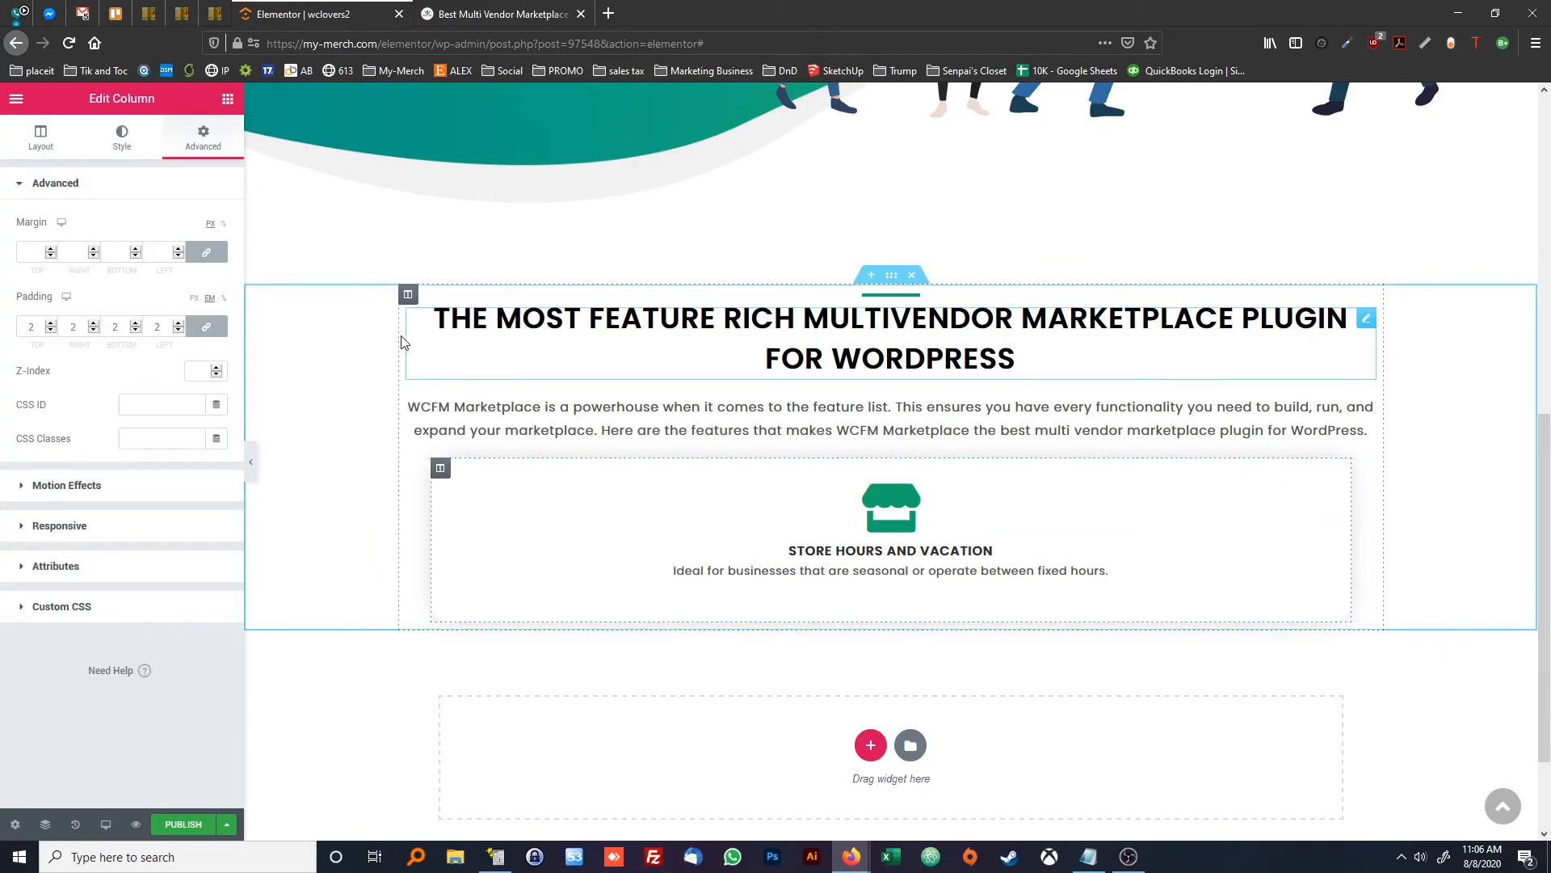
click(206, 252)
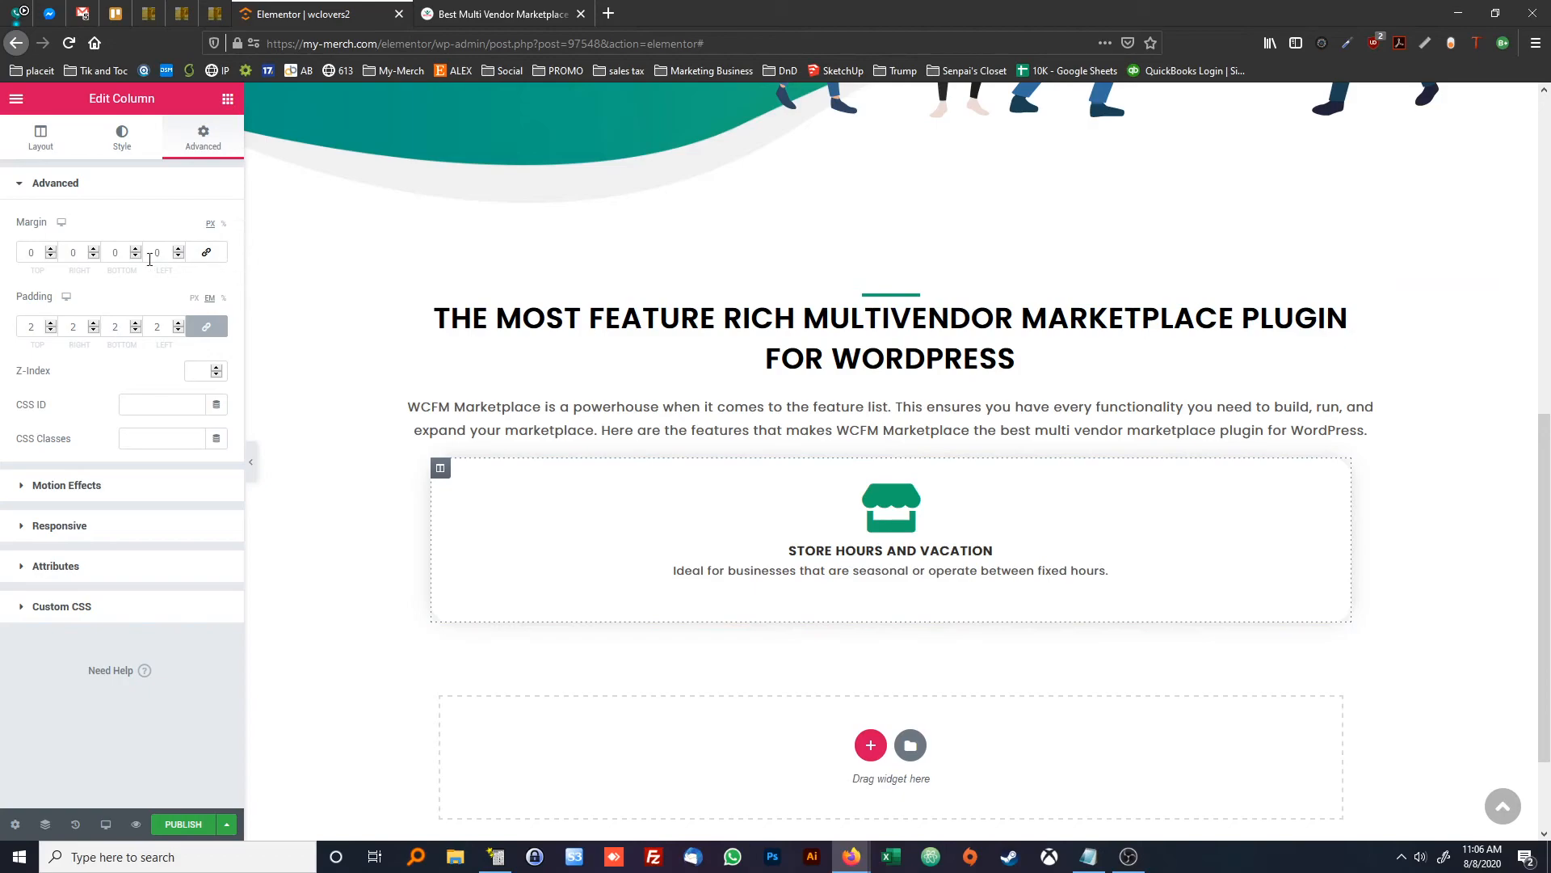
double_click(86, 251)
text(15)
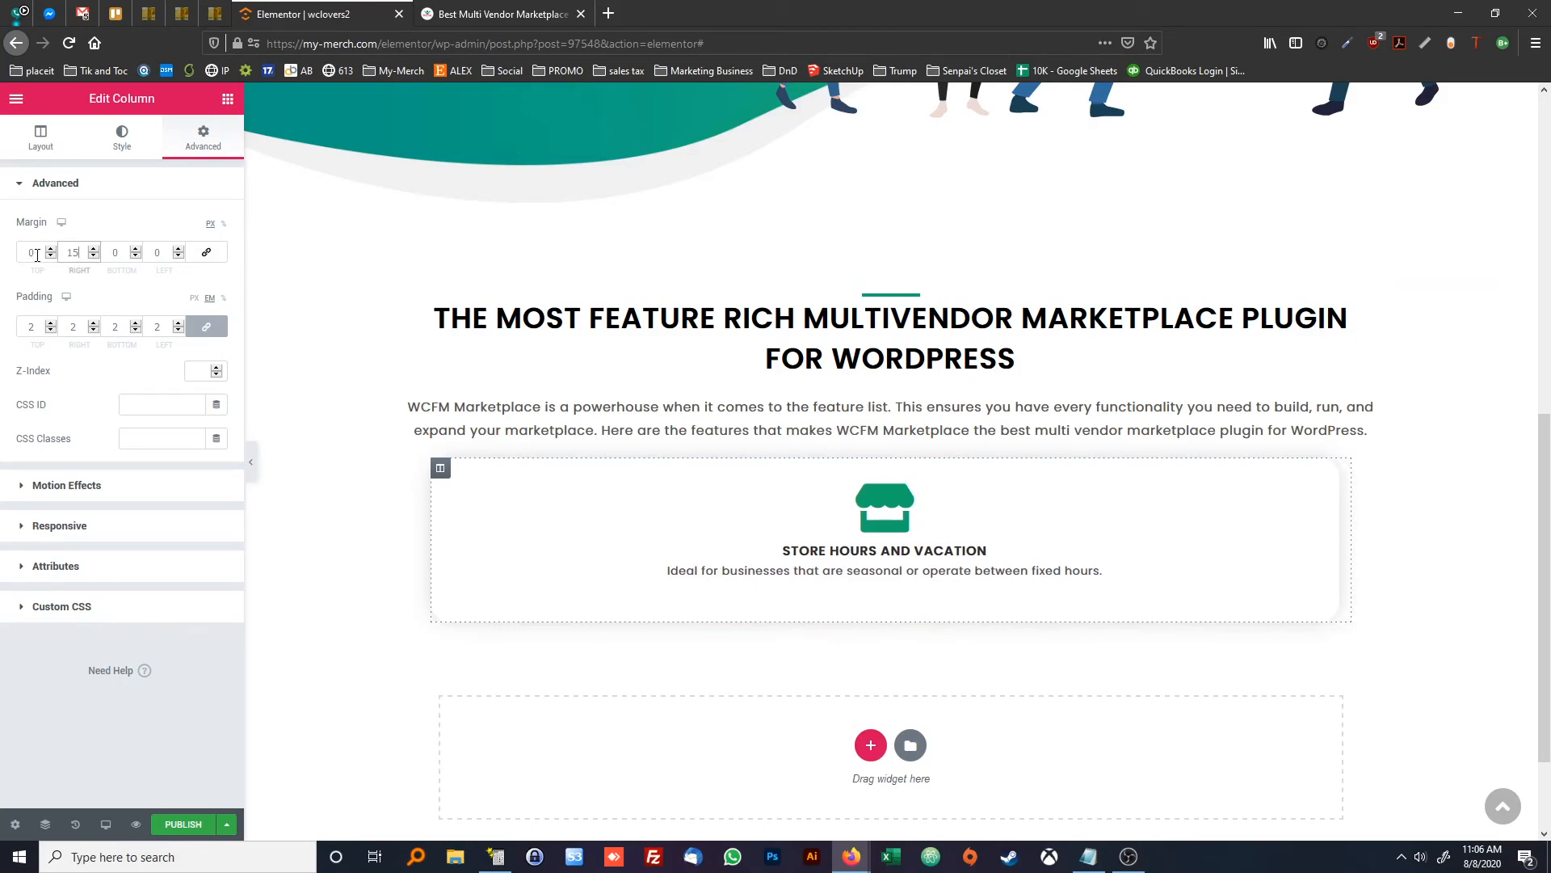
click(475, 14)
scroll(501, 347, down, 1)
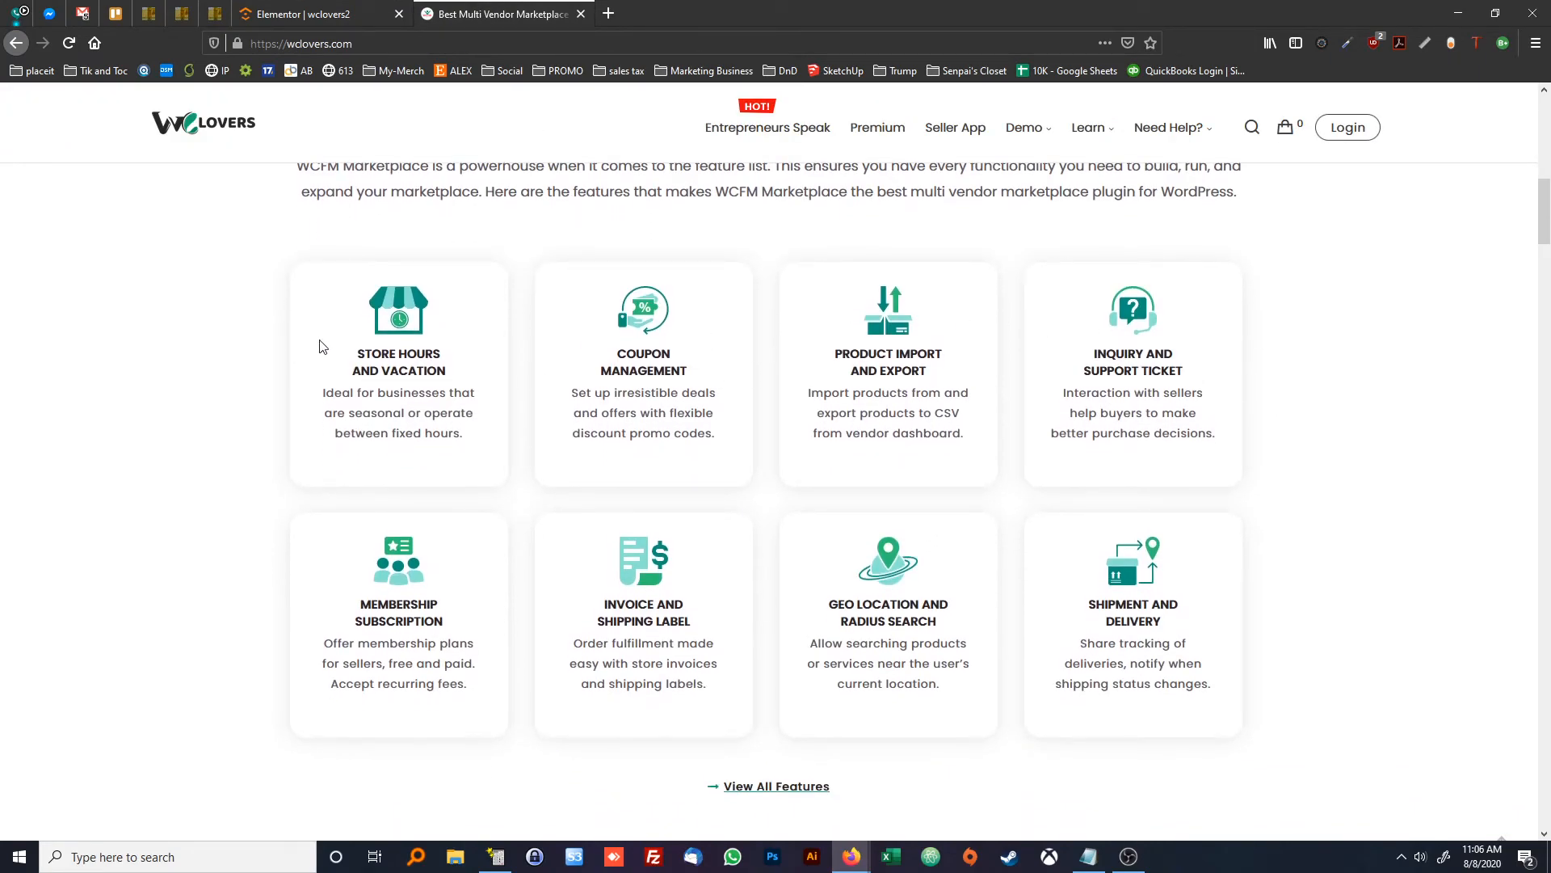
click(305, 14)
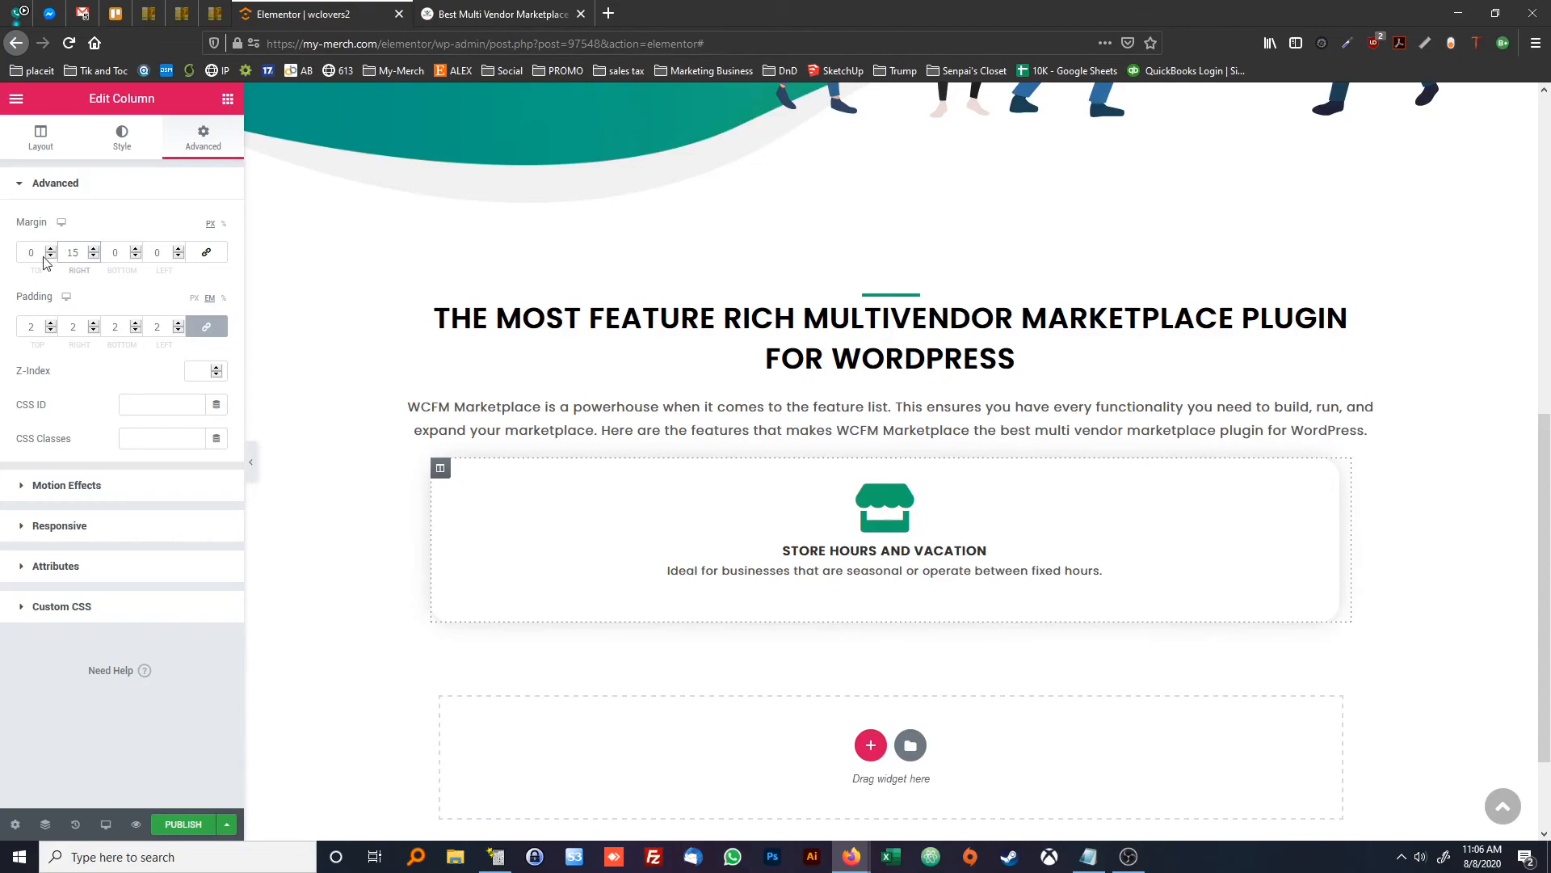
double_click(156, 251)
text(15)
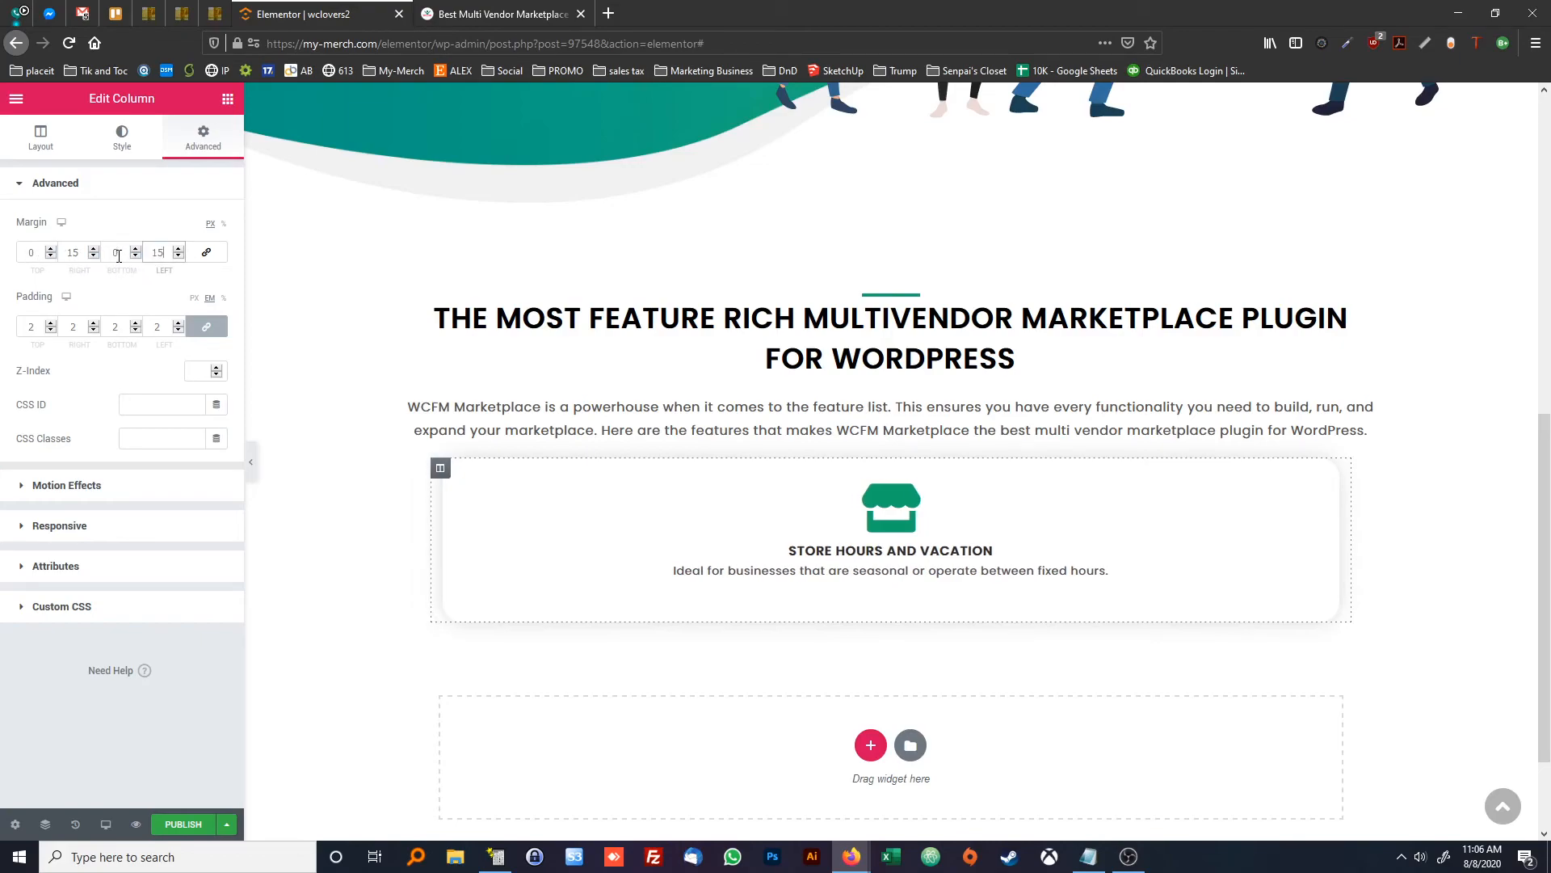
double_click(119, 254)
text(30)
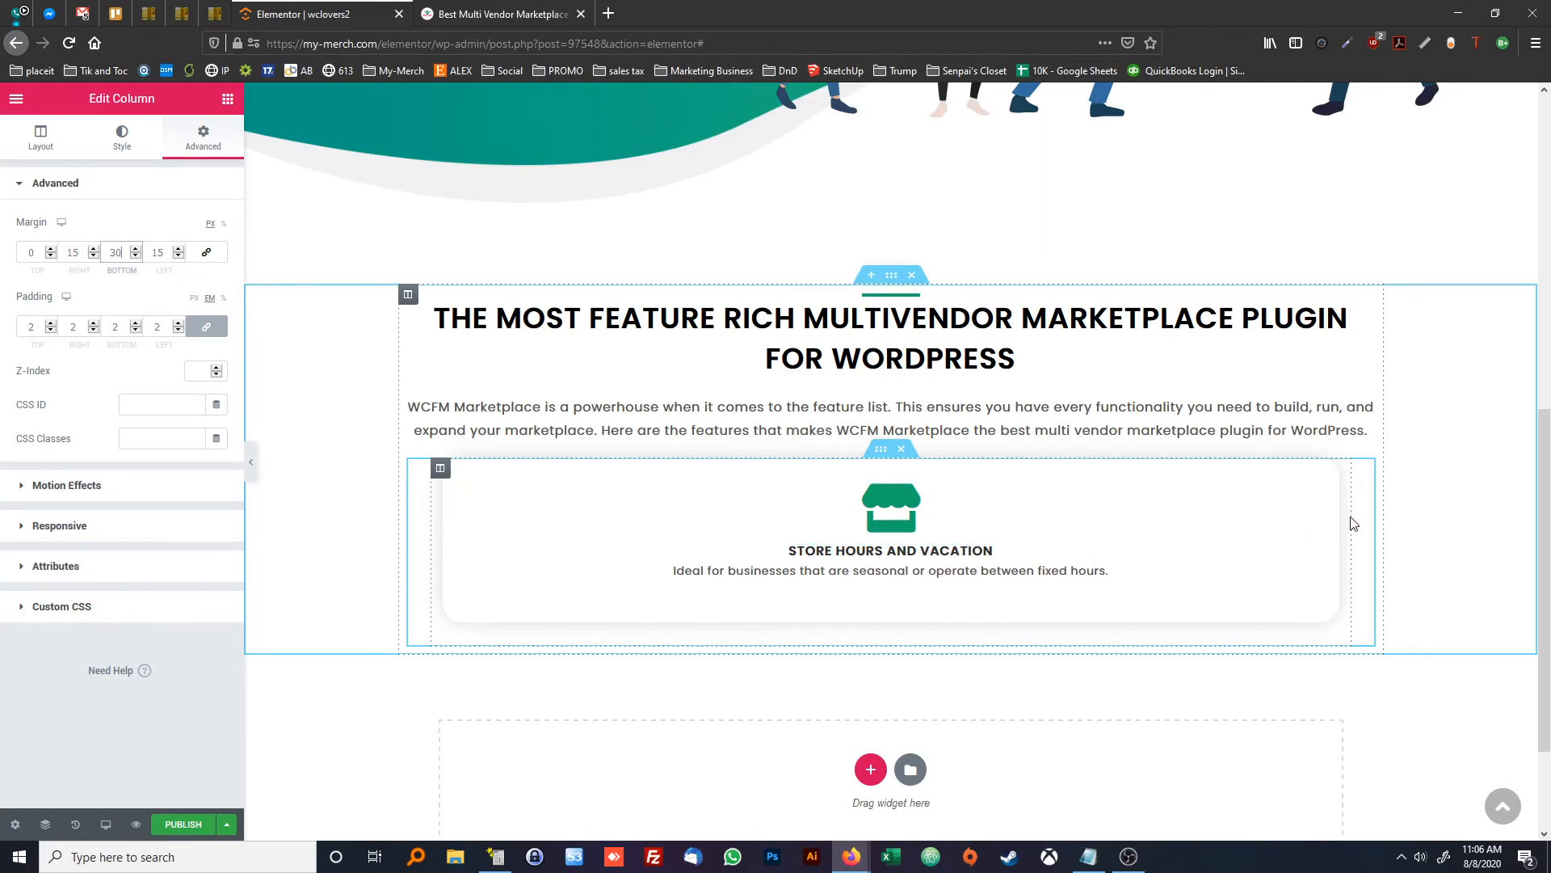
Duplicate the store hours card column three times to form a row of four cards
right_click(440, 470)
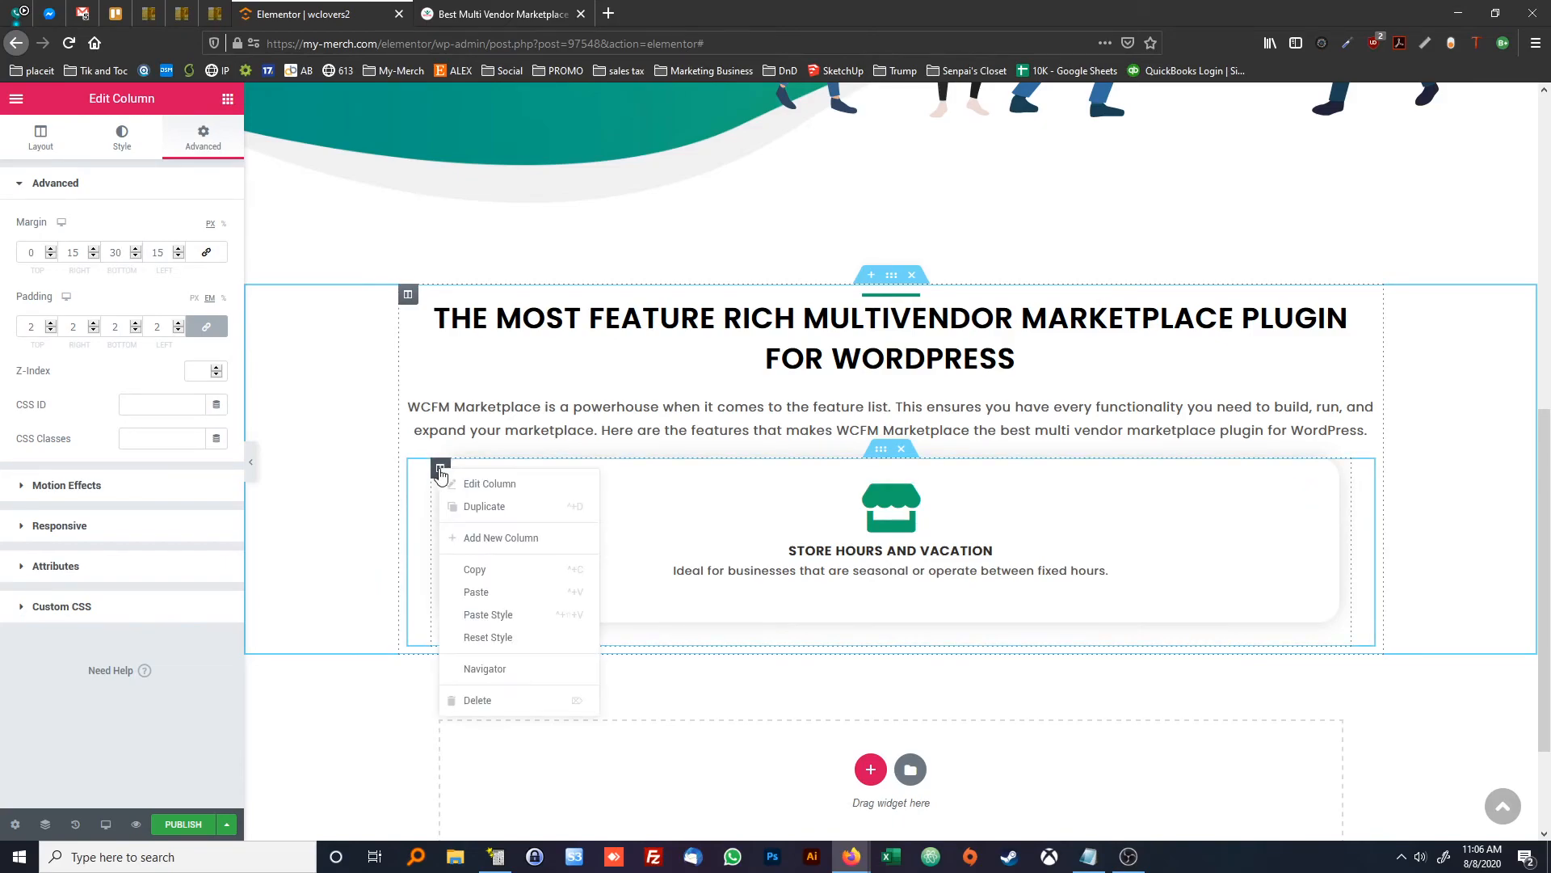
click(486, 517)
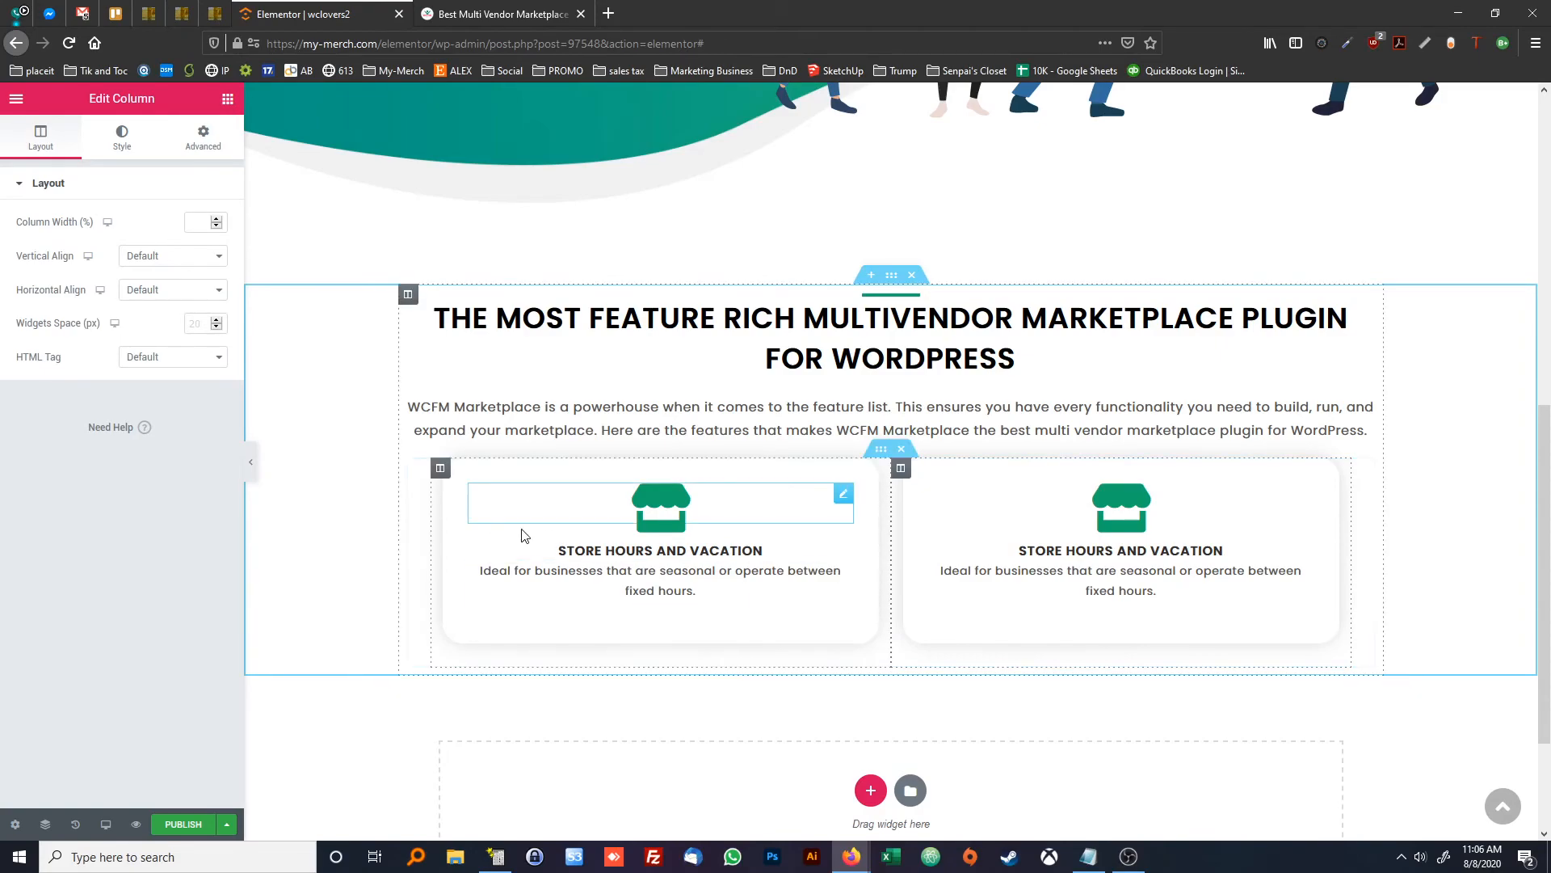
right_click(901, 470)
click(926, 518)
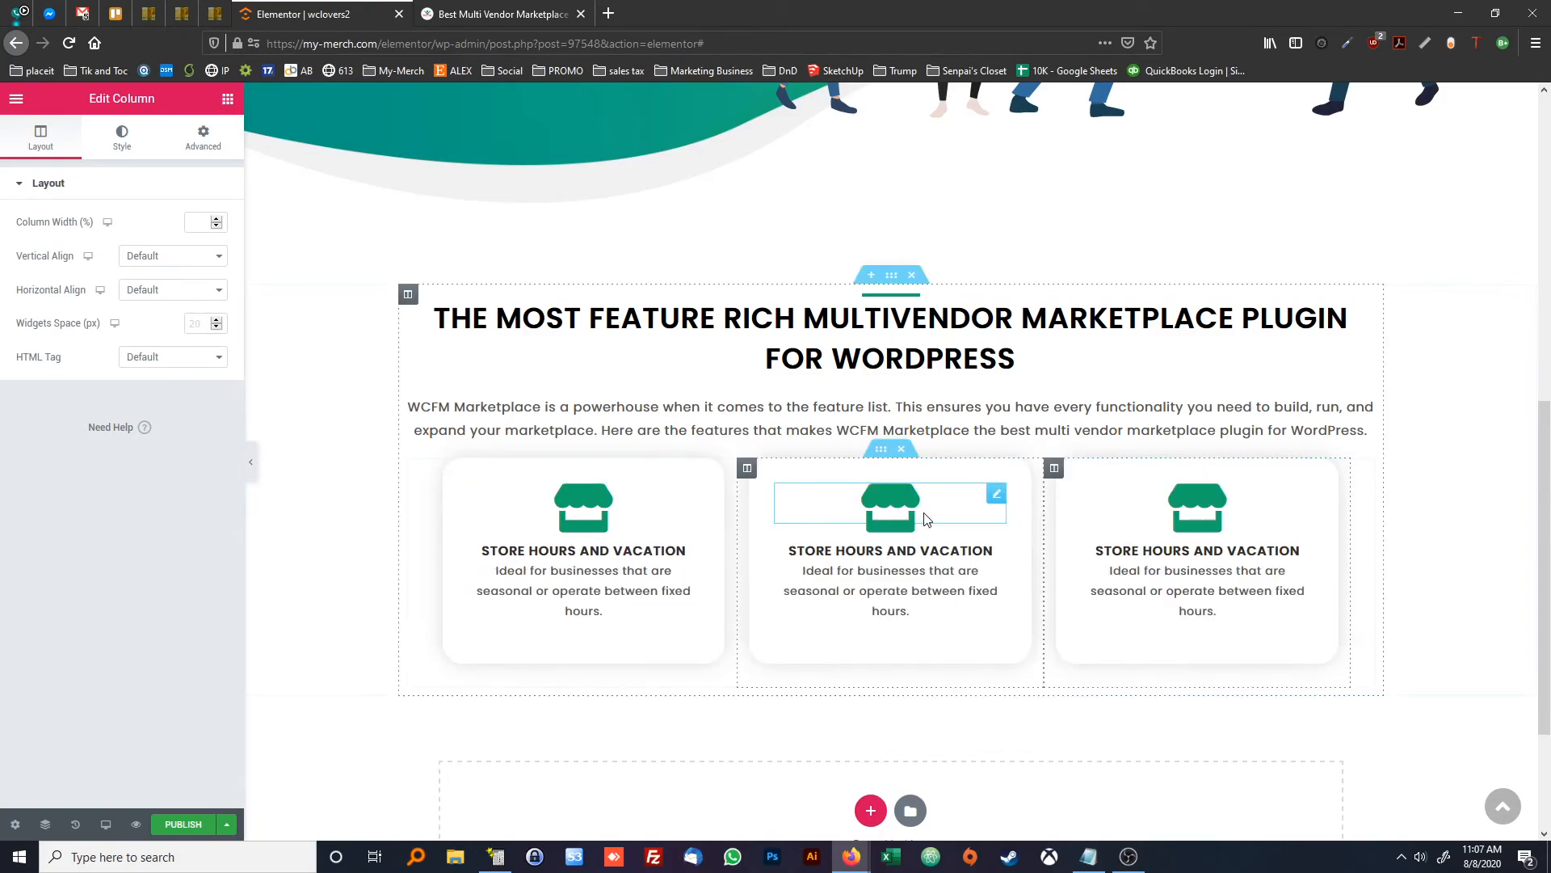
click(496, 21)
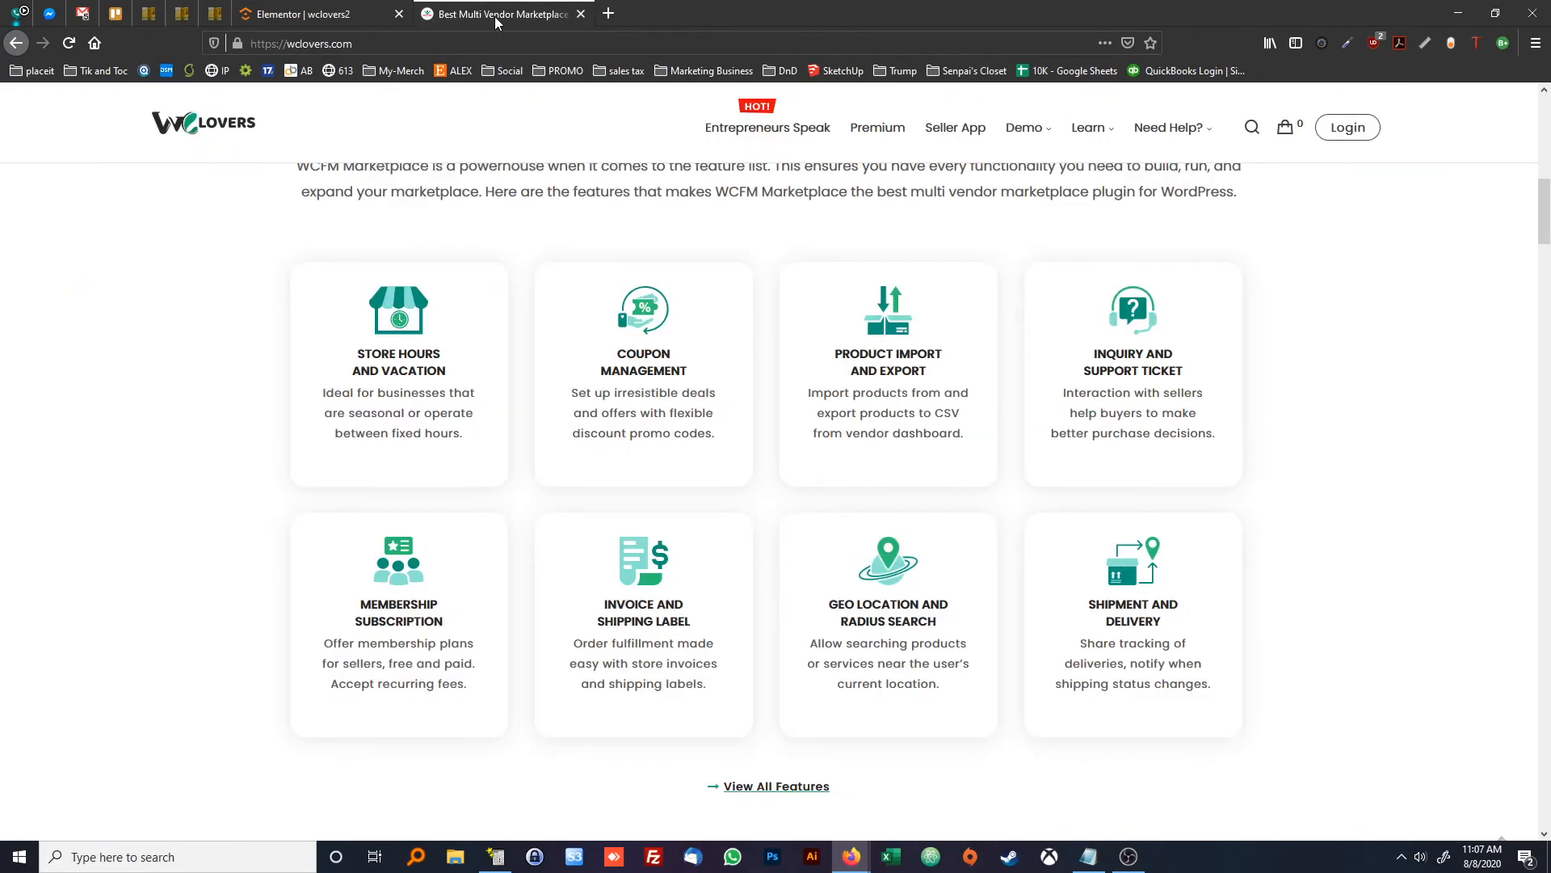
click(323, 15)
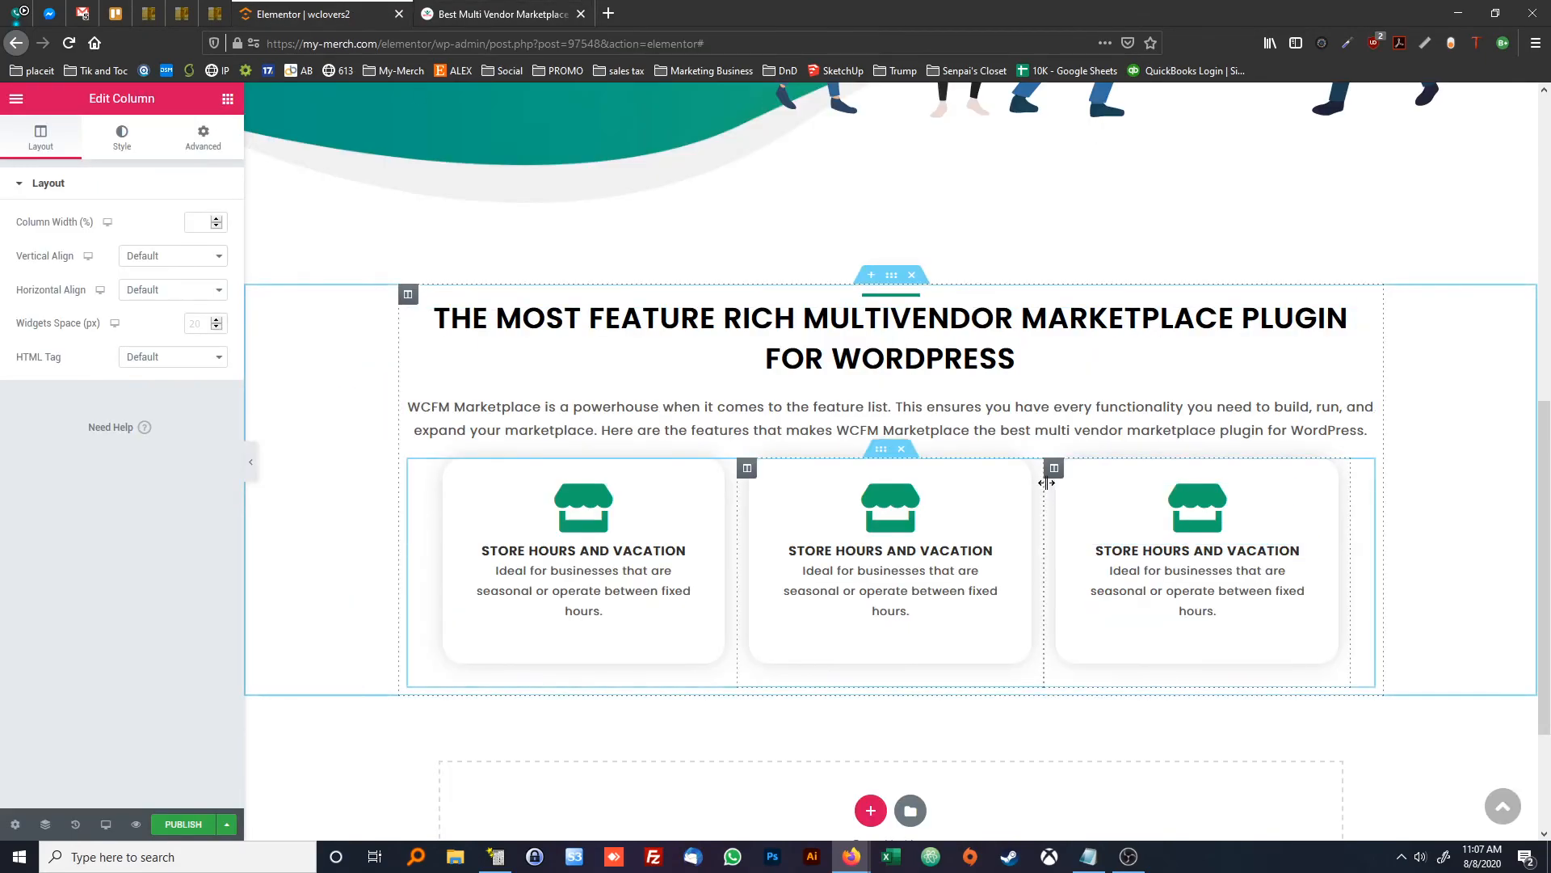
right_click(1055, 467)
click(1075, 509)
scroll(948, 506, down, 1)
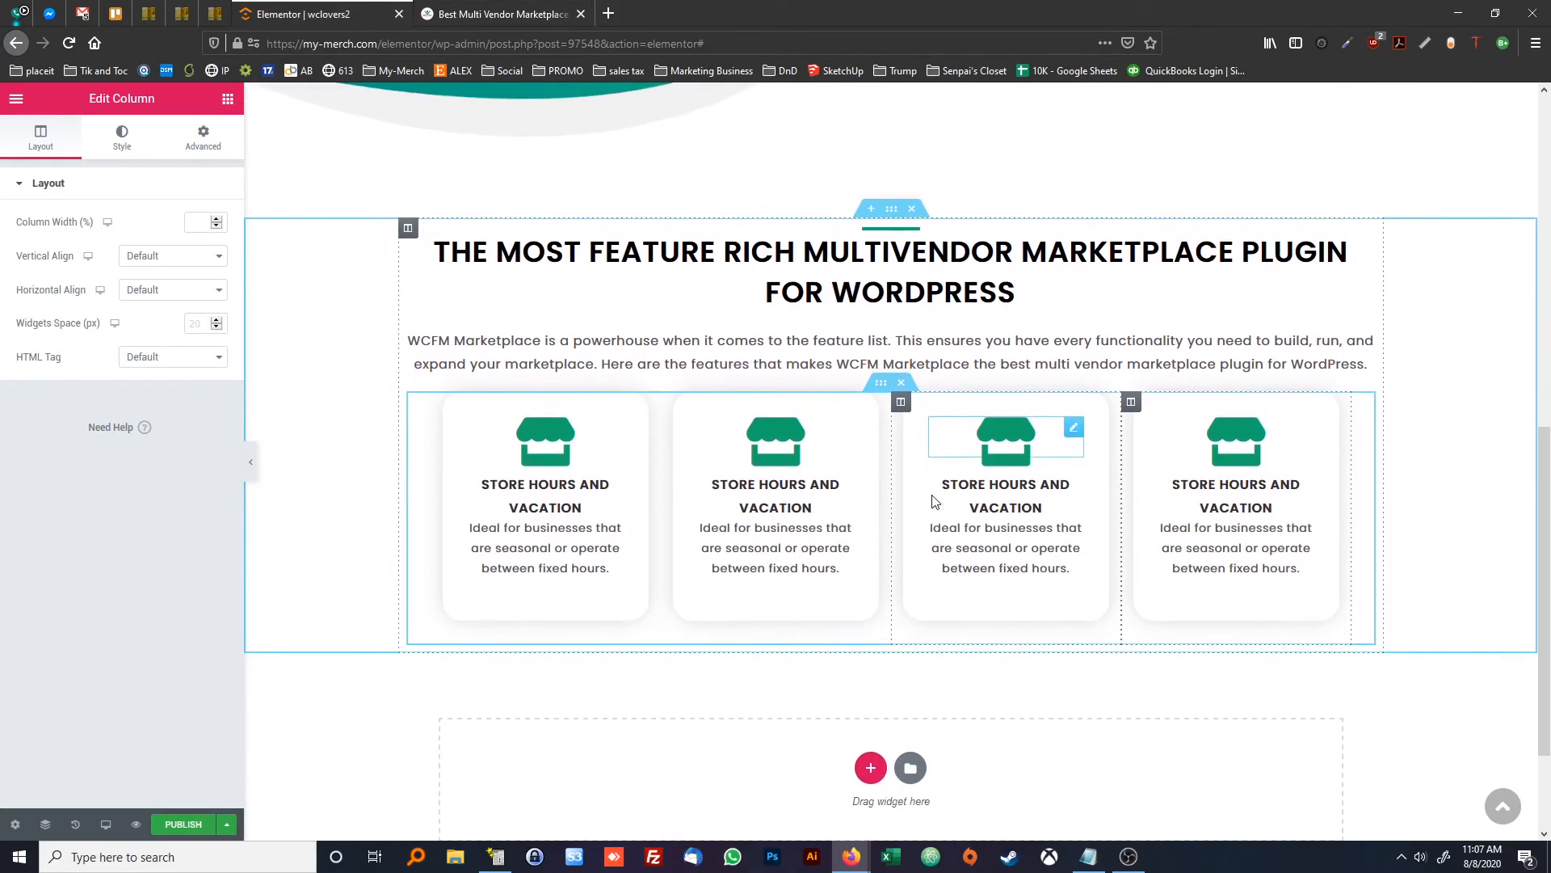
Duplicate the inner section with the four cards to add a second row, following the reference page
click(511, 14)
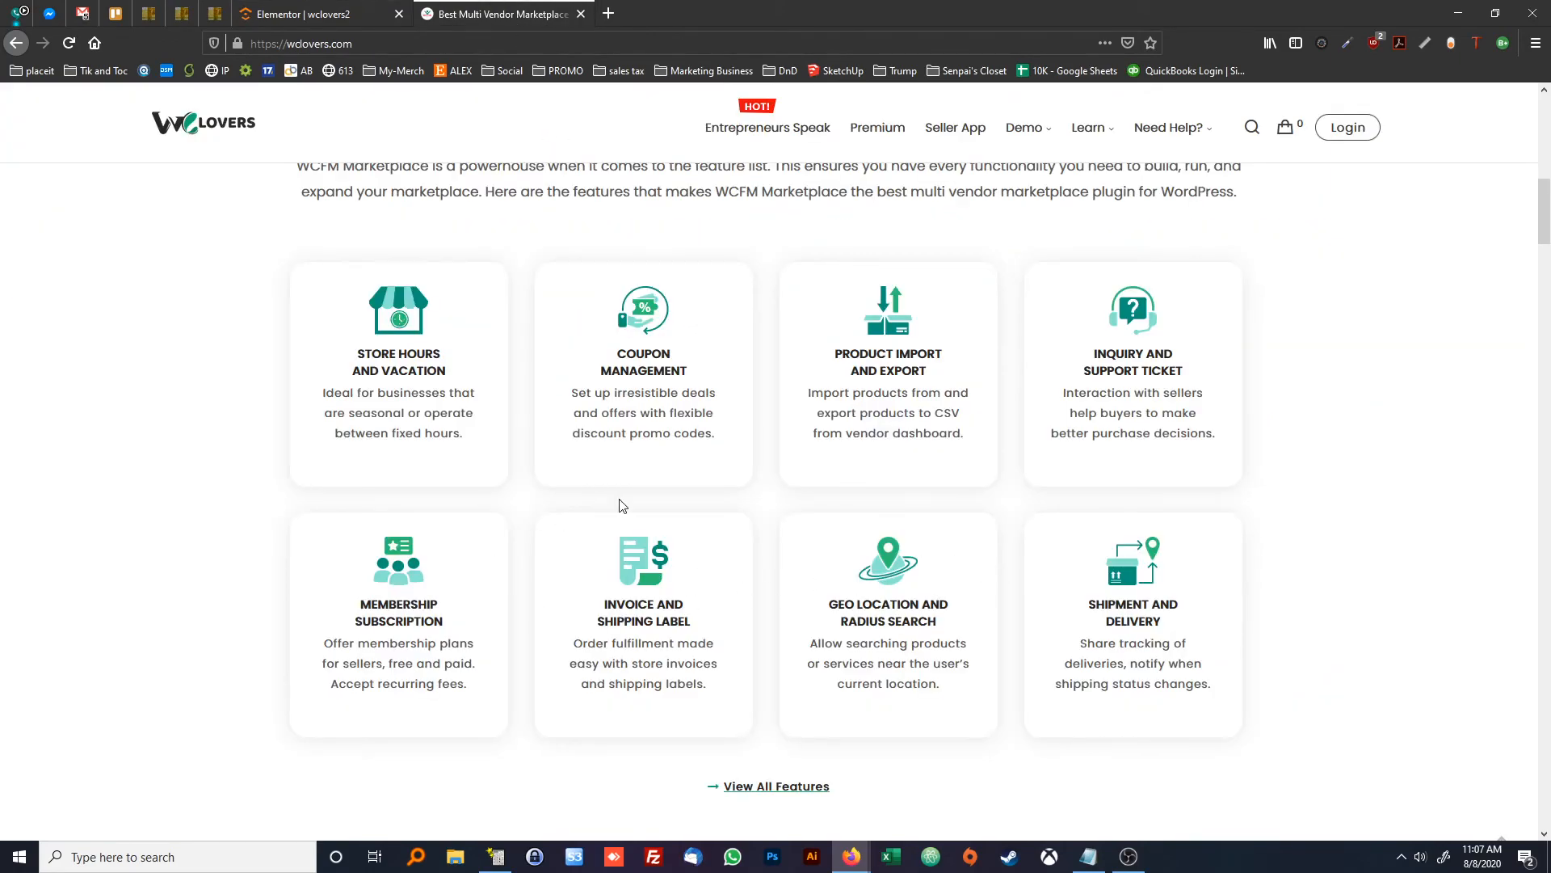
click(334, 16)
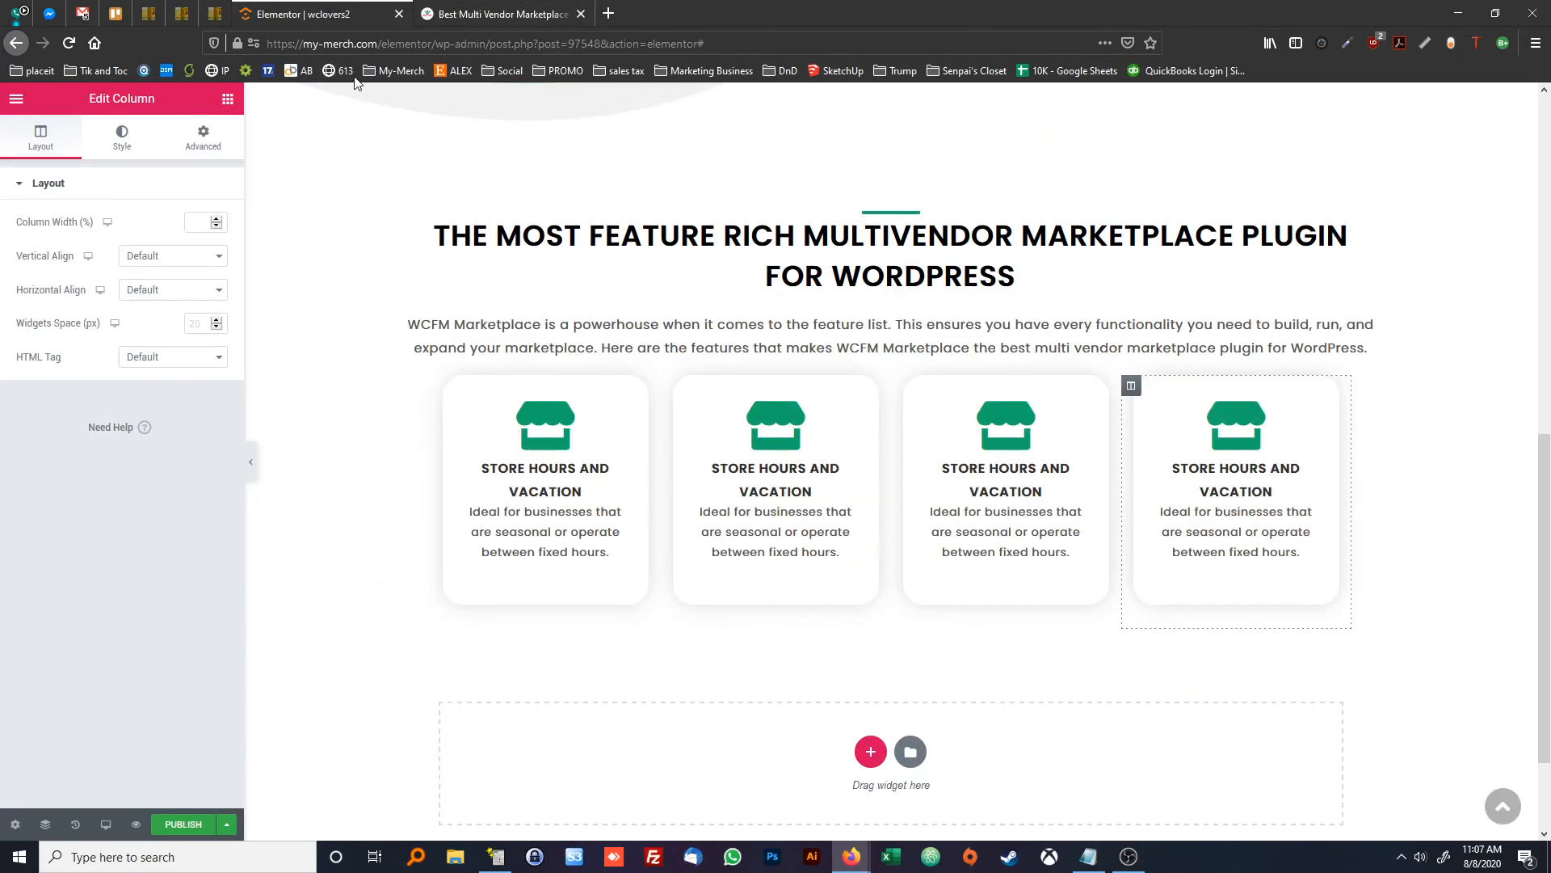
right_click(882, 375)
click(914, 405)
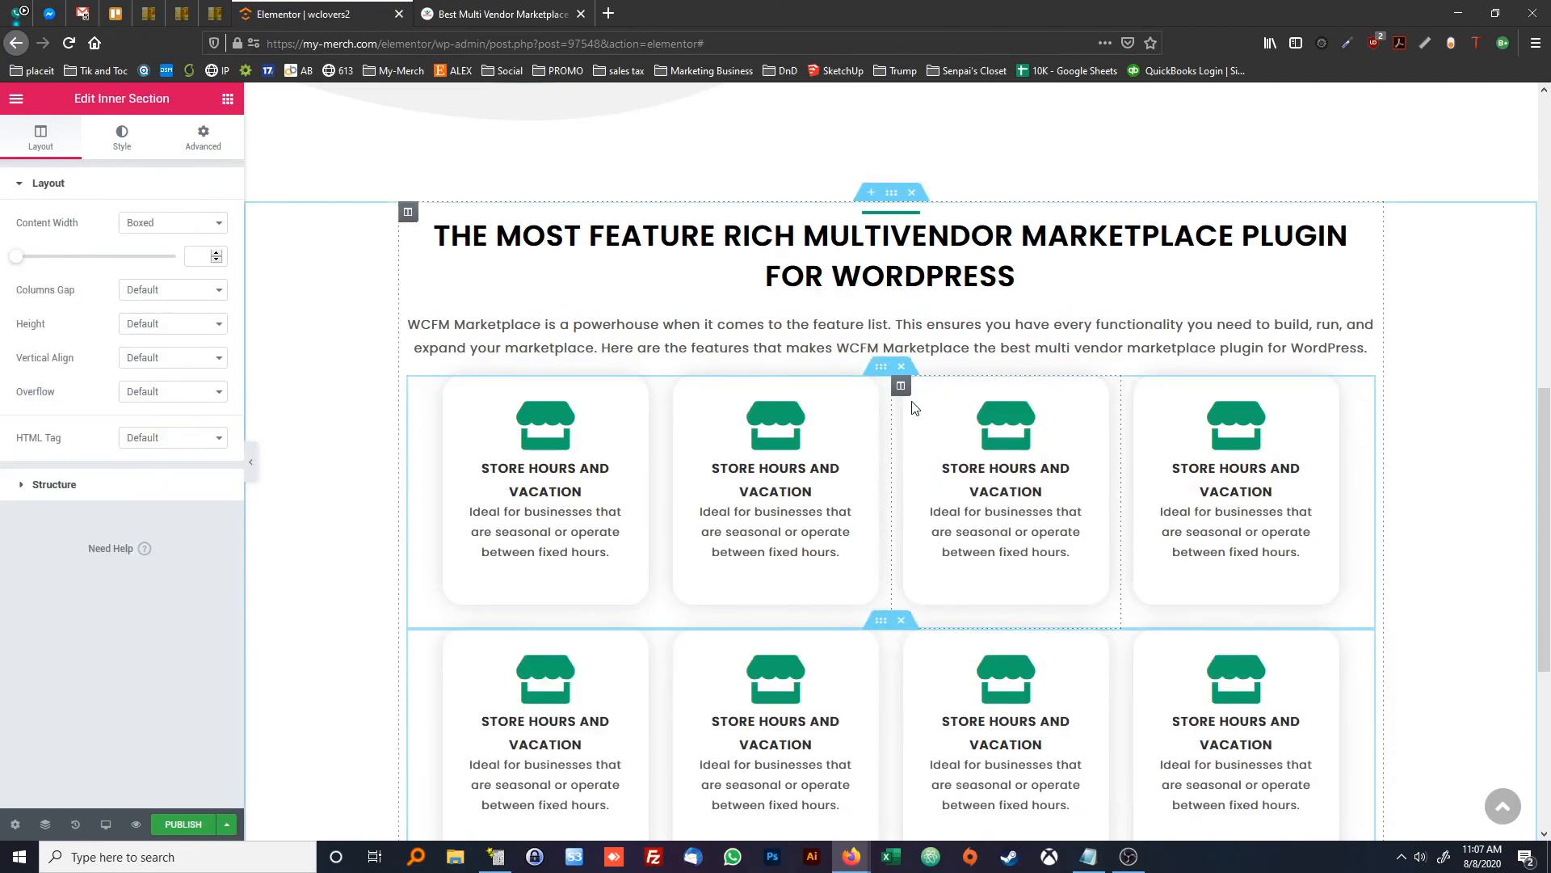
scroll(911, 409, down, 1)
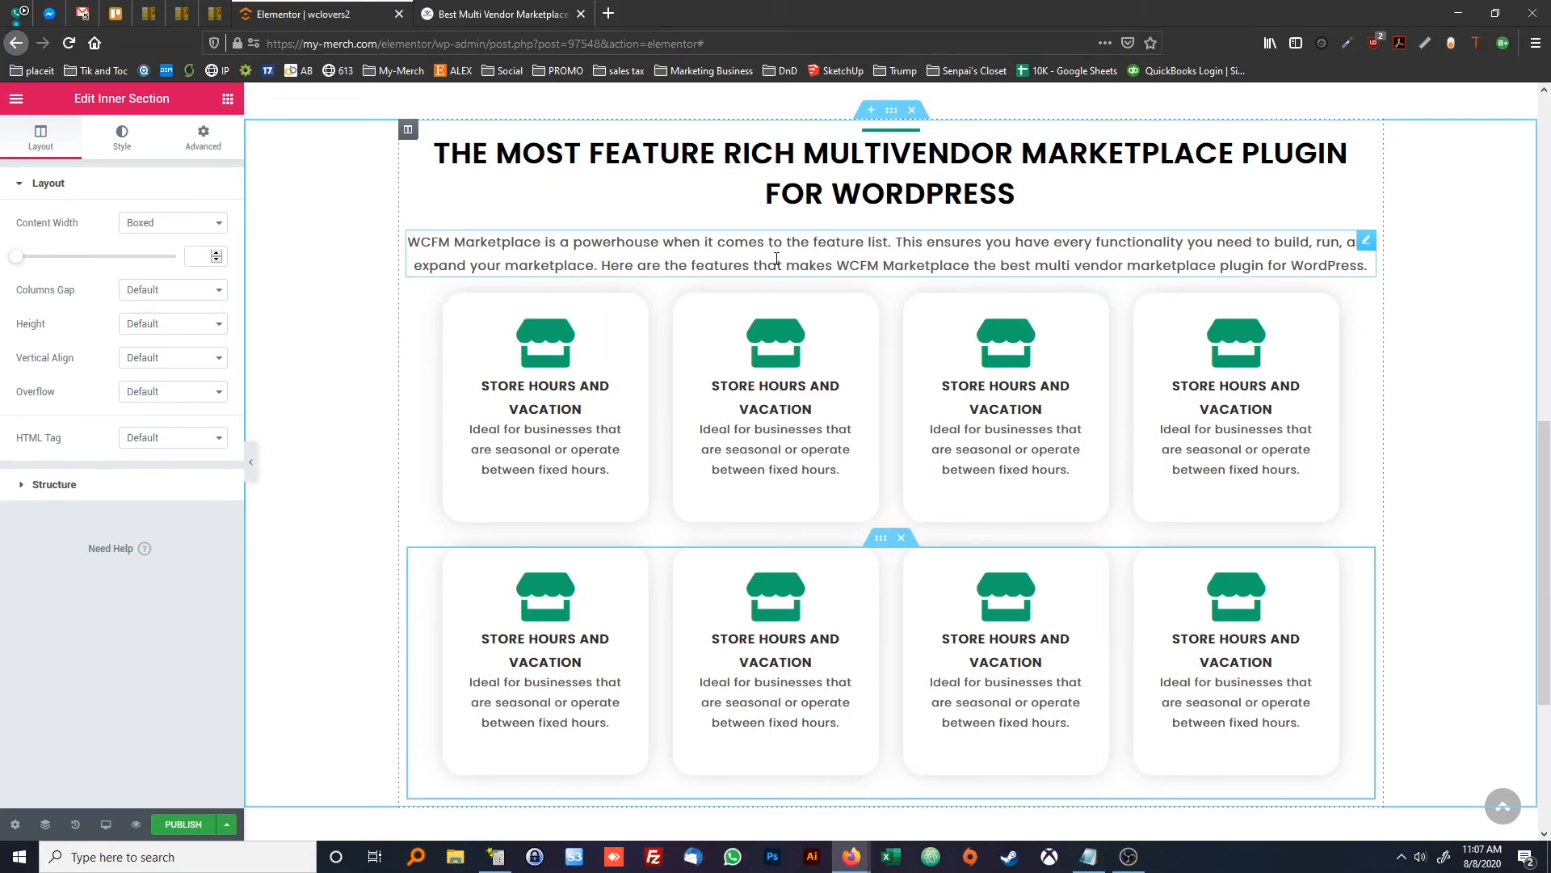
Unlink the margins of the intro paragraph above the cards and set its bottom margin to 30 px
drag(753, 265, 869, 272)
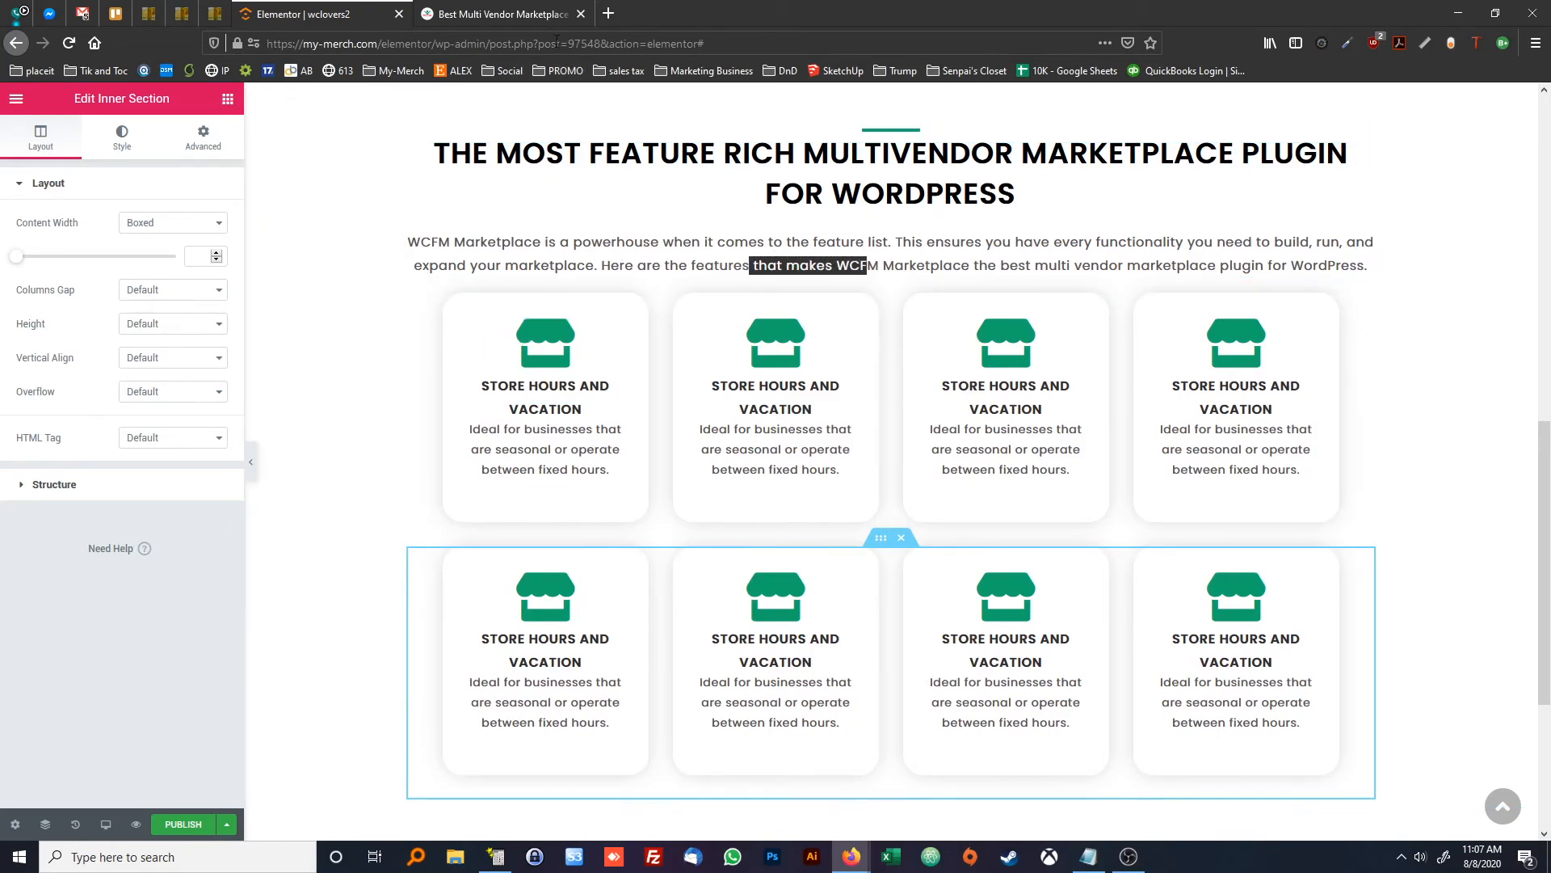
click(509, 14)
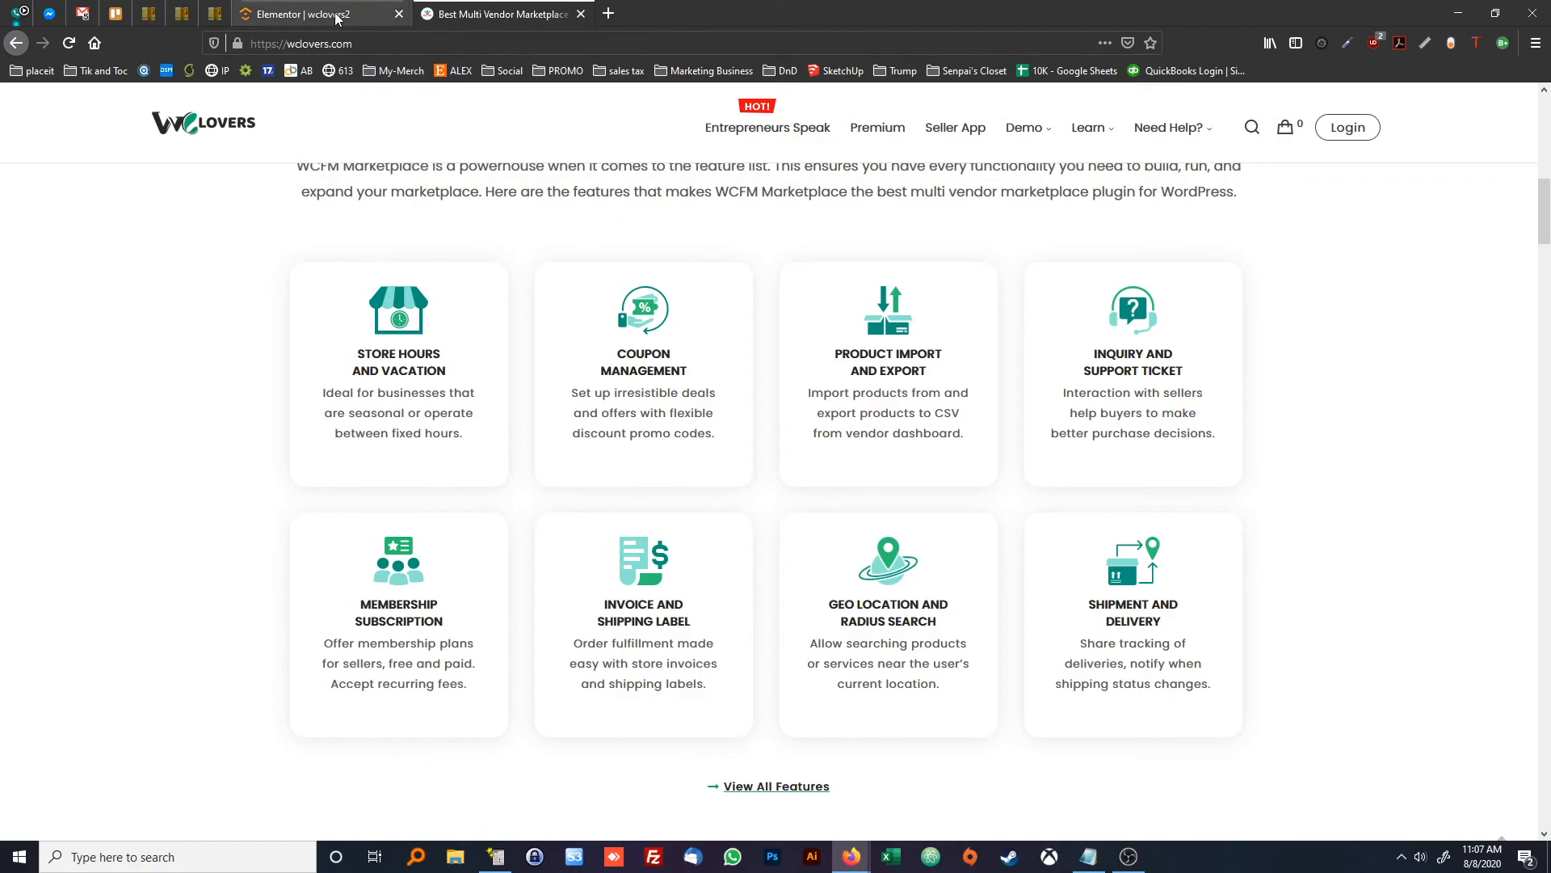
click(303, 14)
scroll(644, 327, up, 1)
right_click(645, 327)
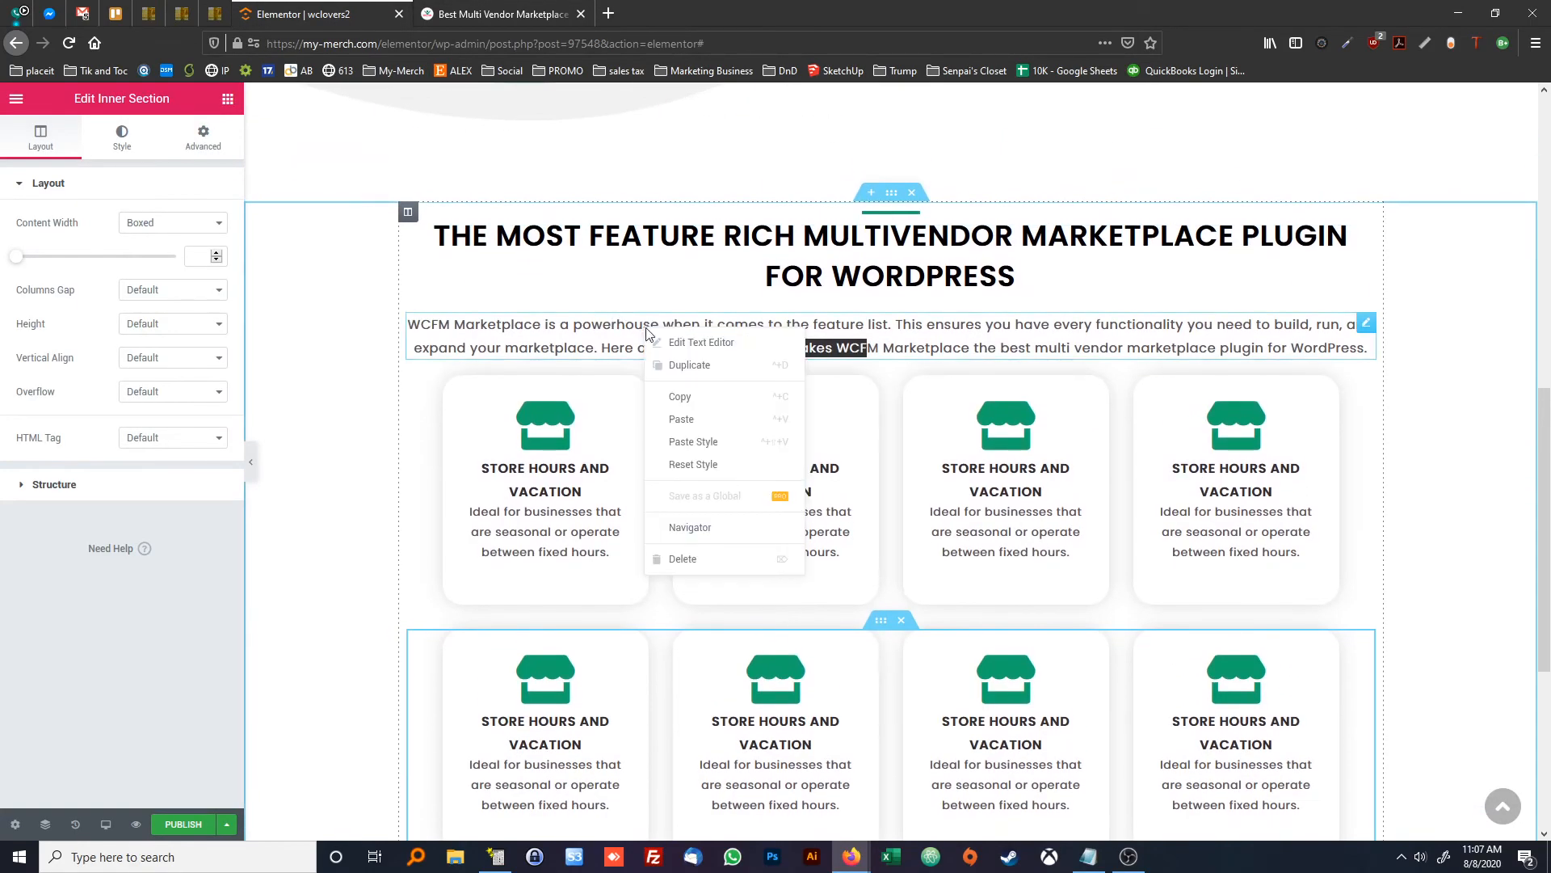
click(675, 340)
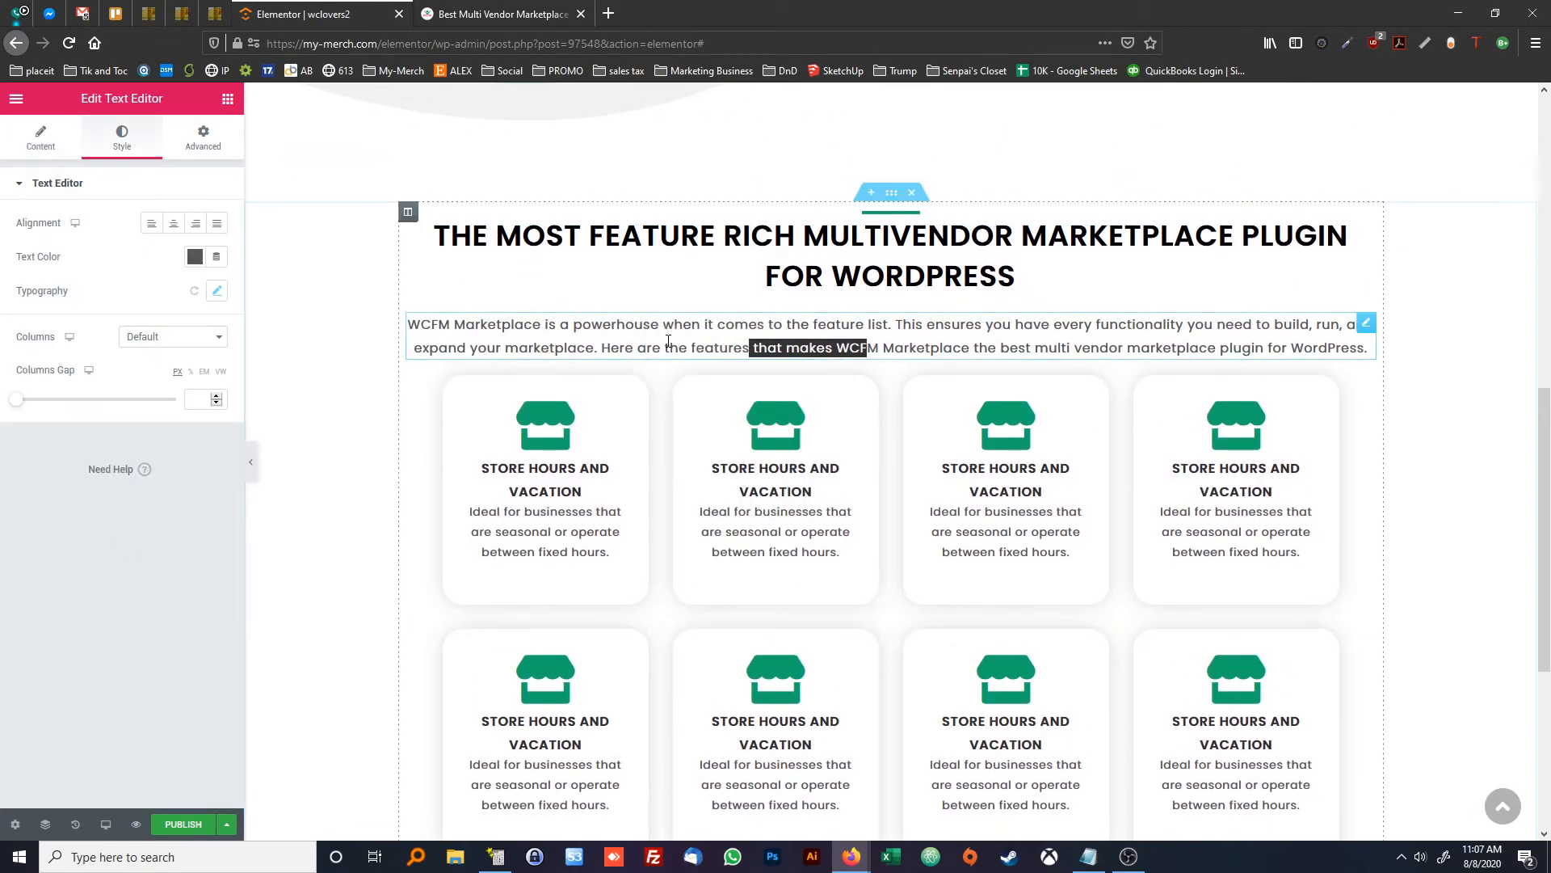
click(206, 139)
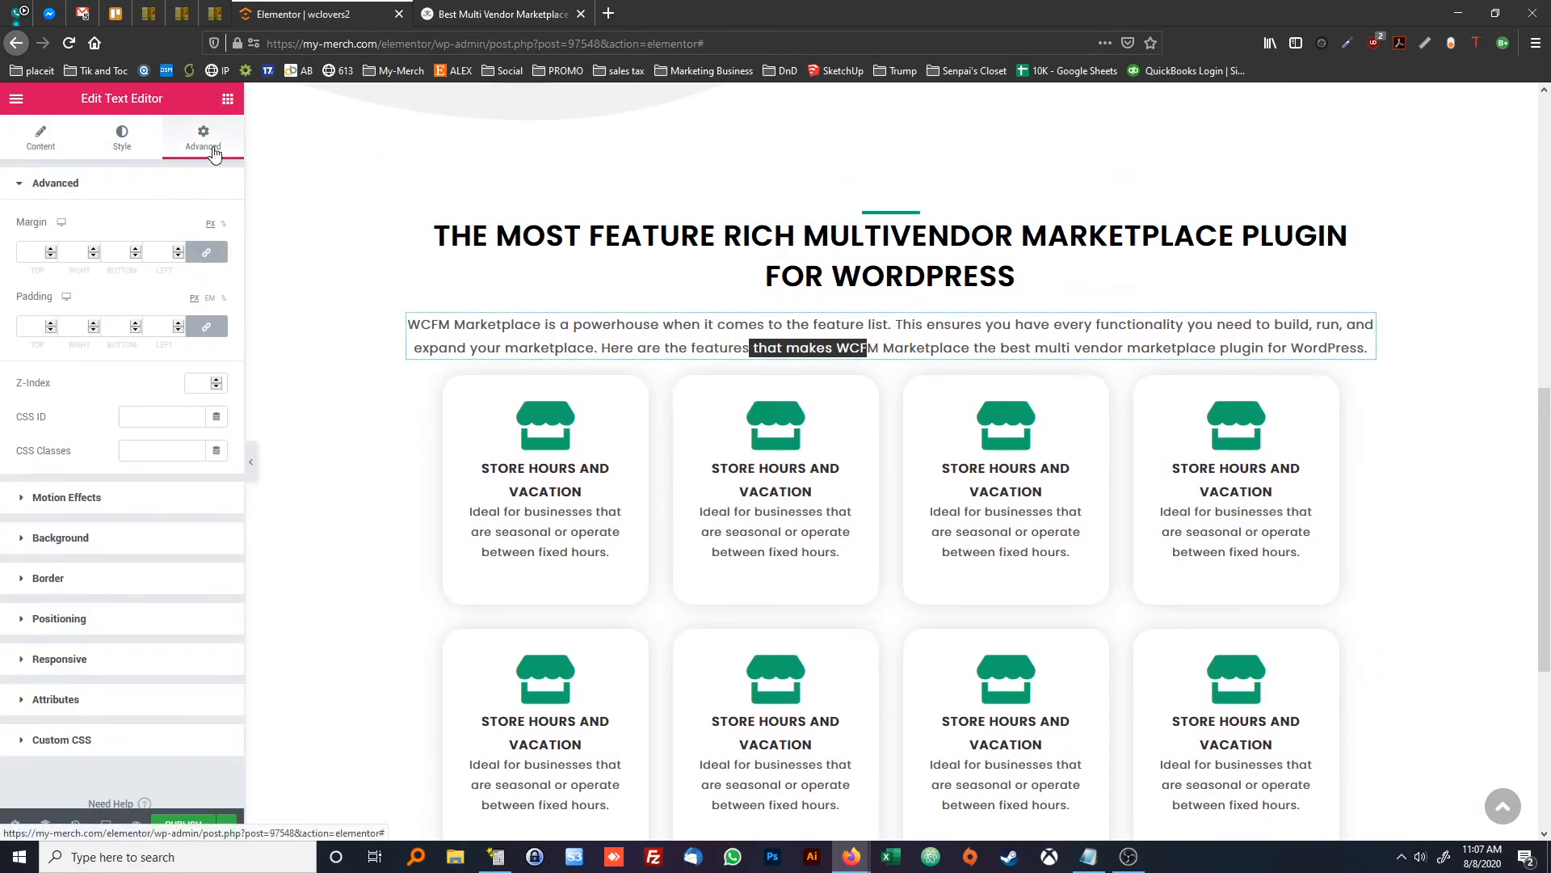
click(206, 253)
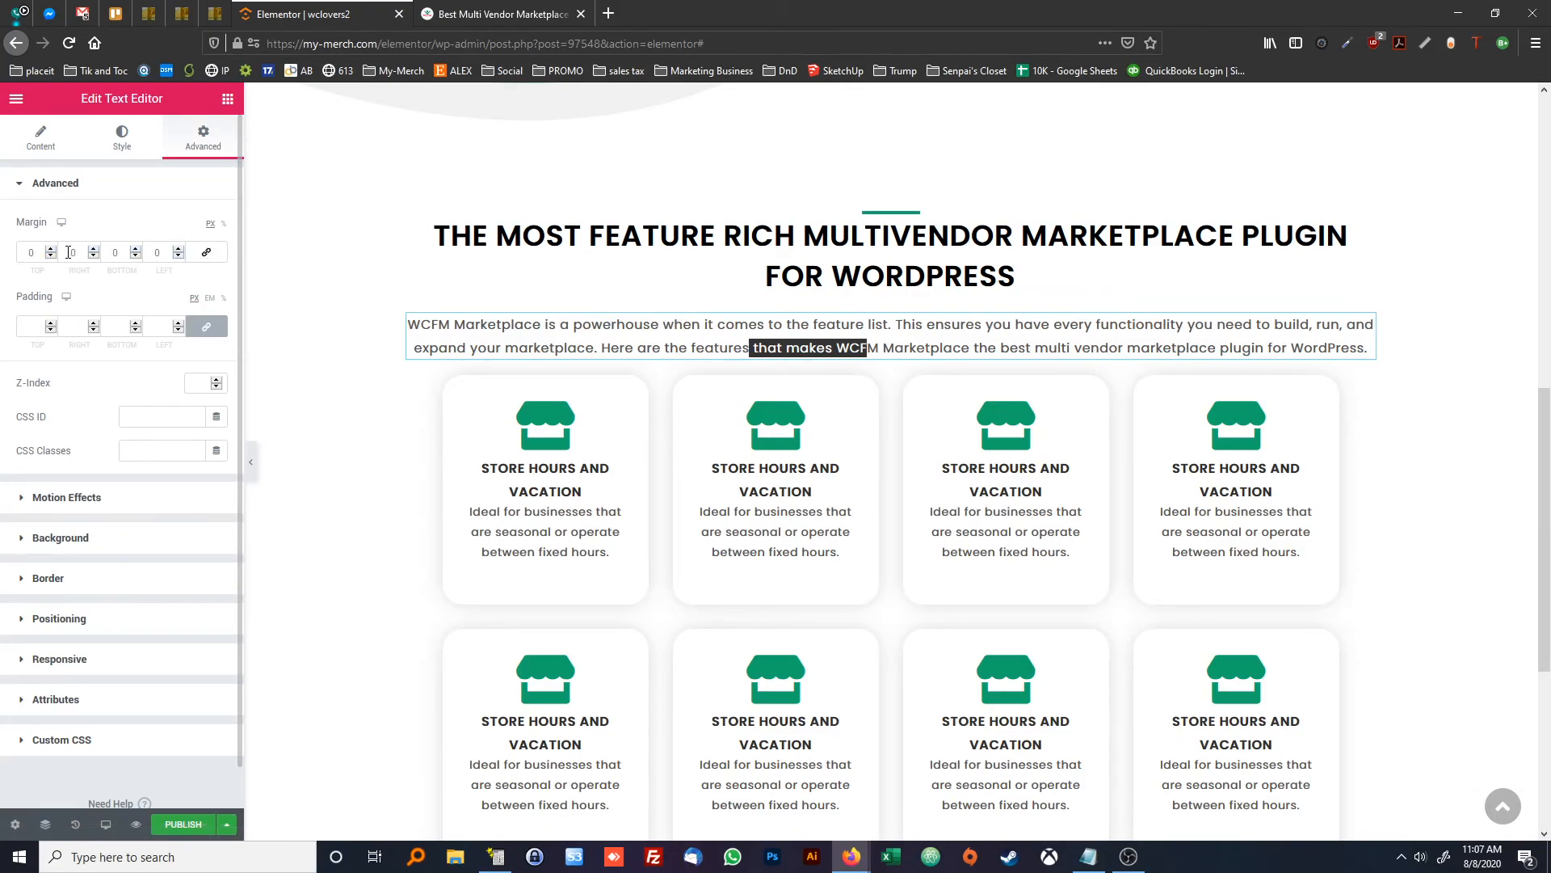
click(51, 249)
click(51, 250)
click(51, 256)
click(50, 257)
click(127, 251)
text(30)
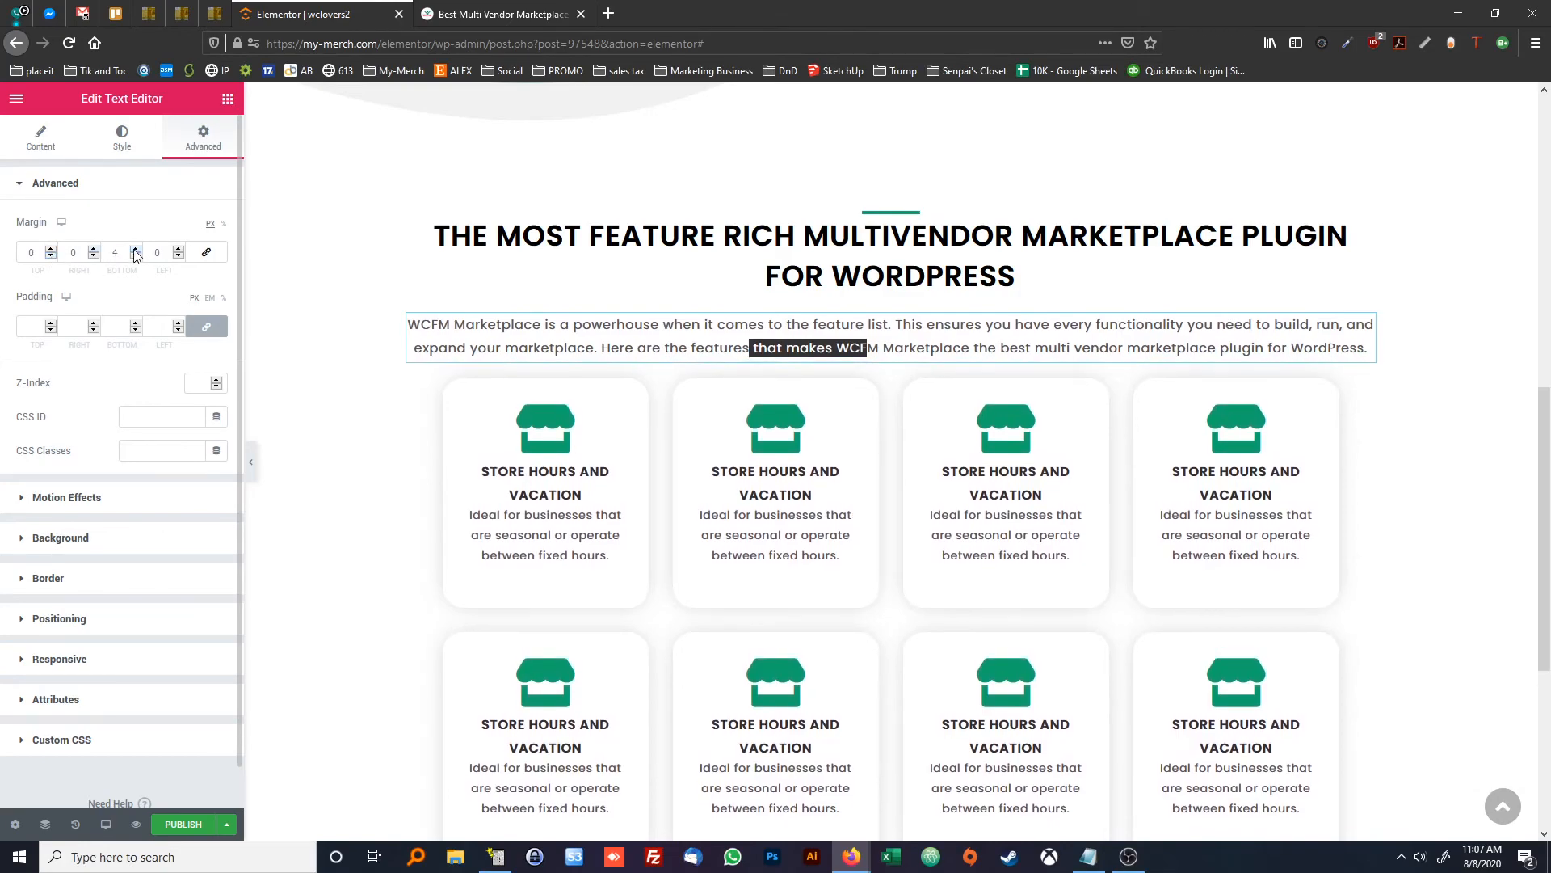
scroll(360, 391, down, 2)
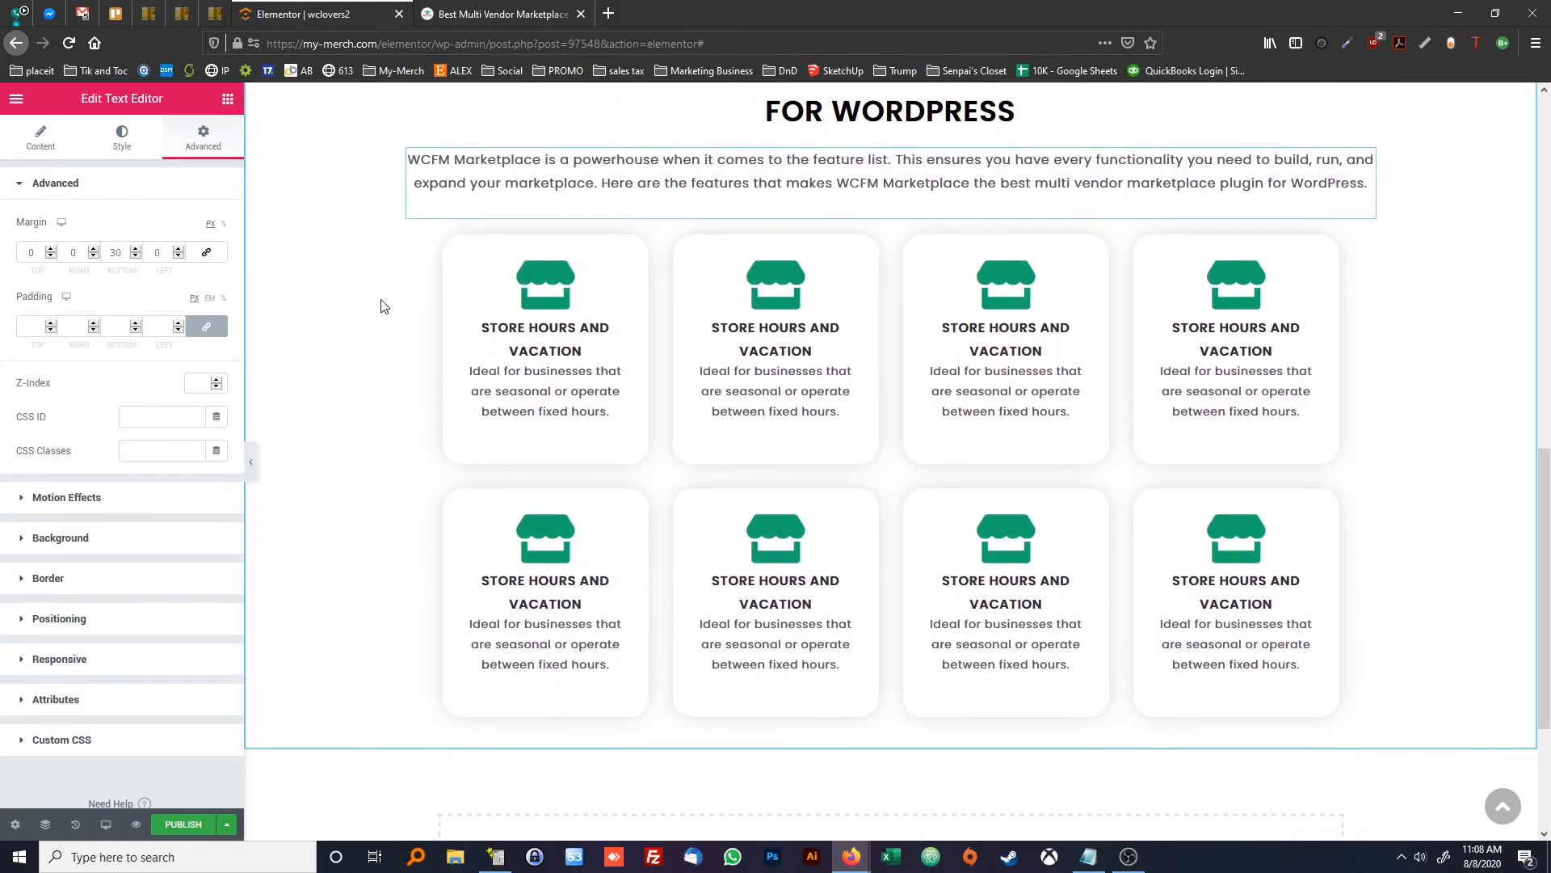
Add an Icon List widget below the second card row and delete its second and third items
click(459, 17)
scroll(776, 538, down, 3)
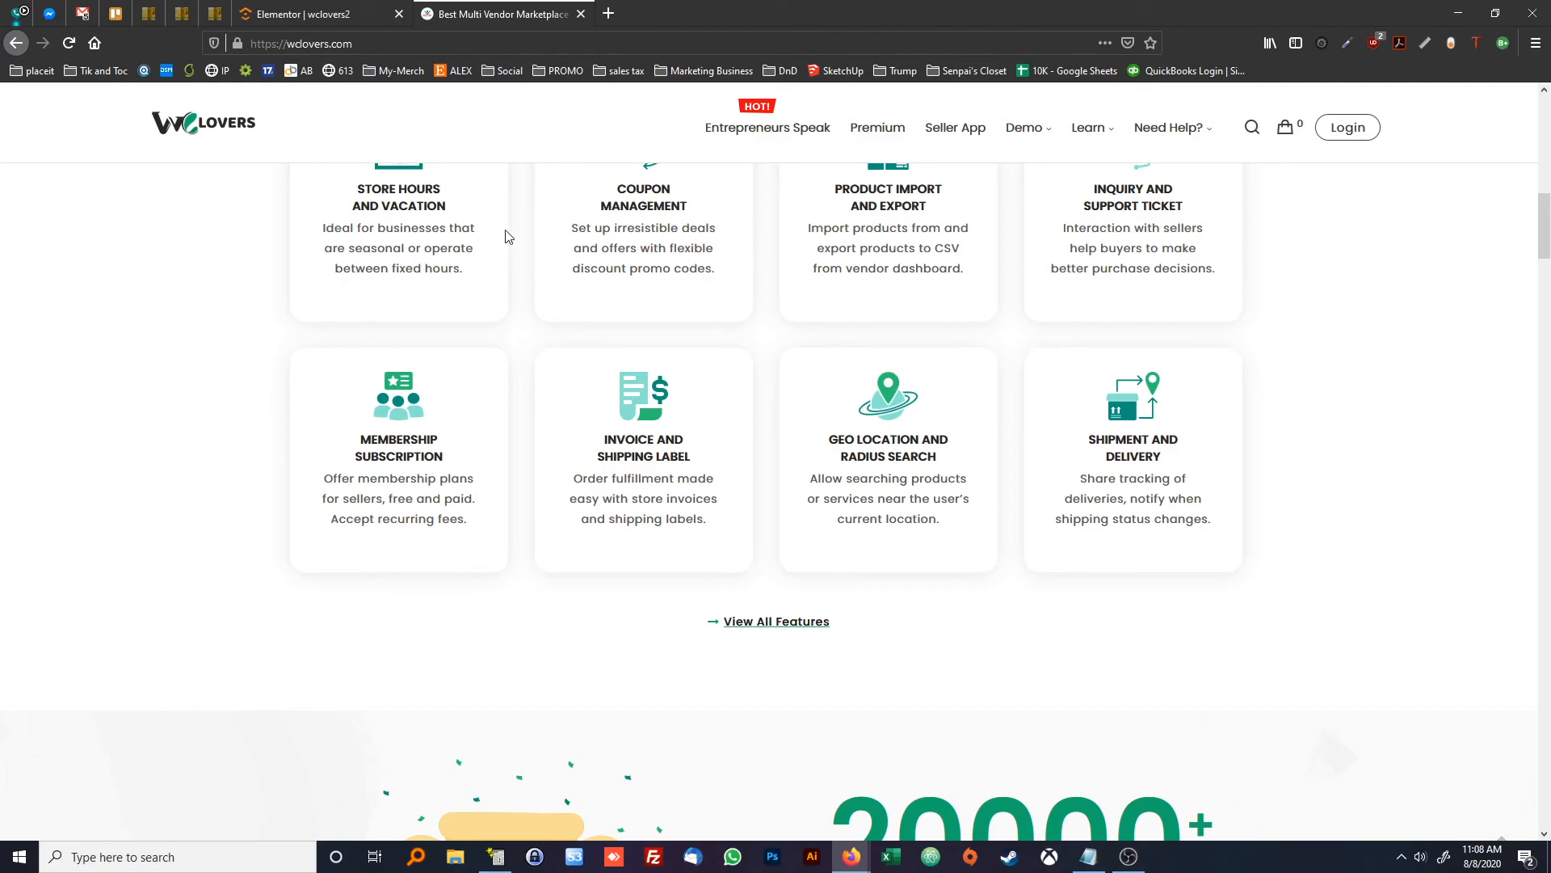
click(315, 14)
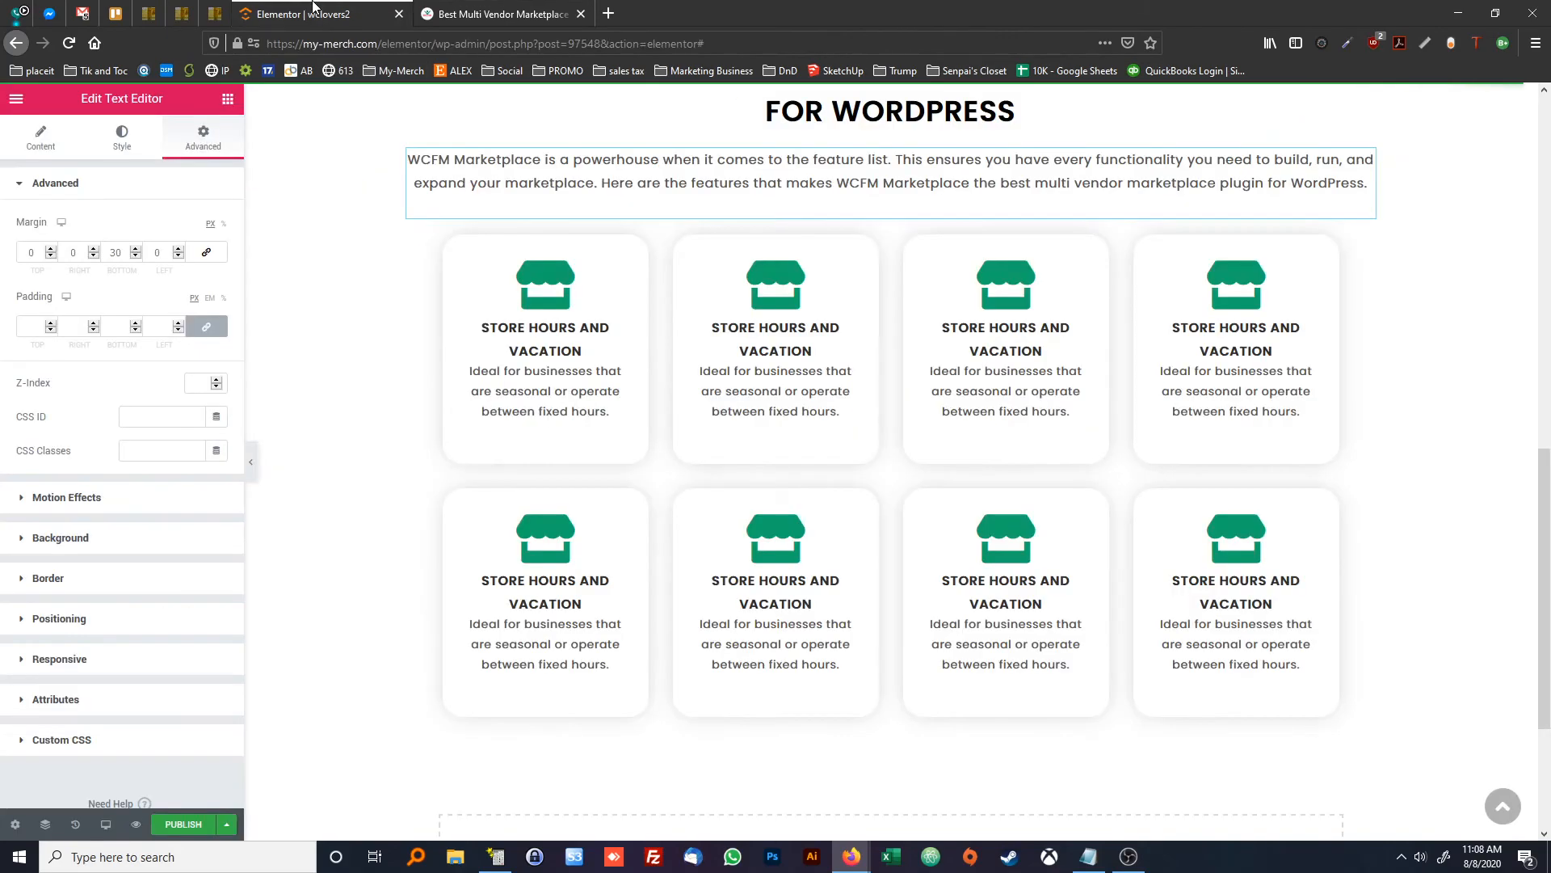
scroll(903, 750, down, 1)
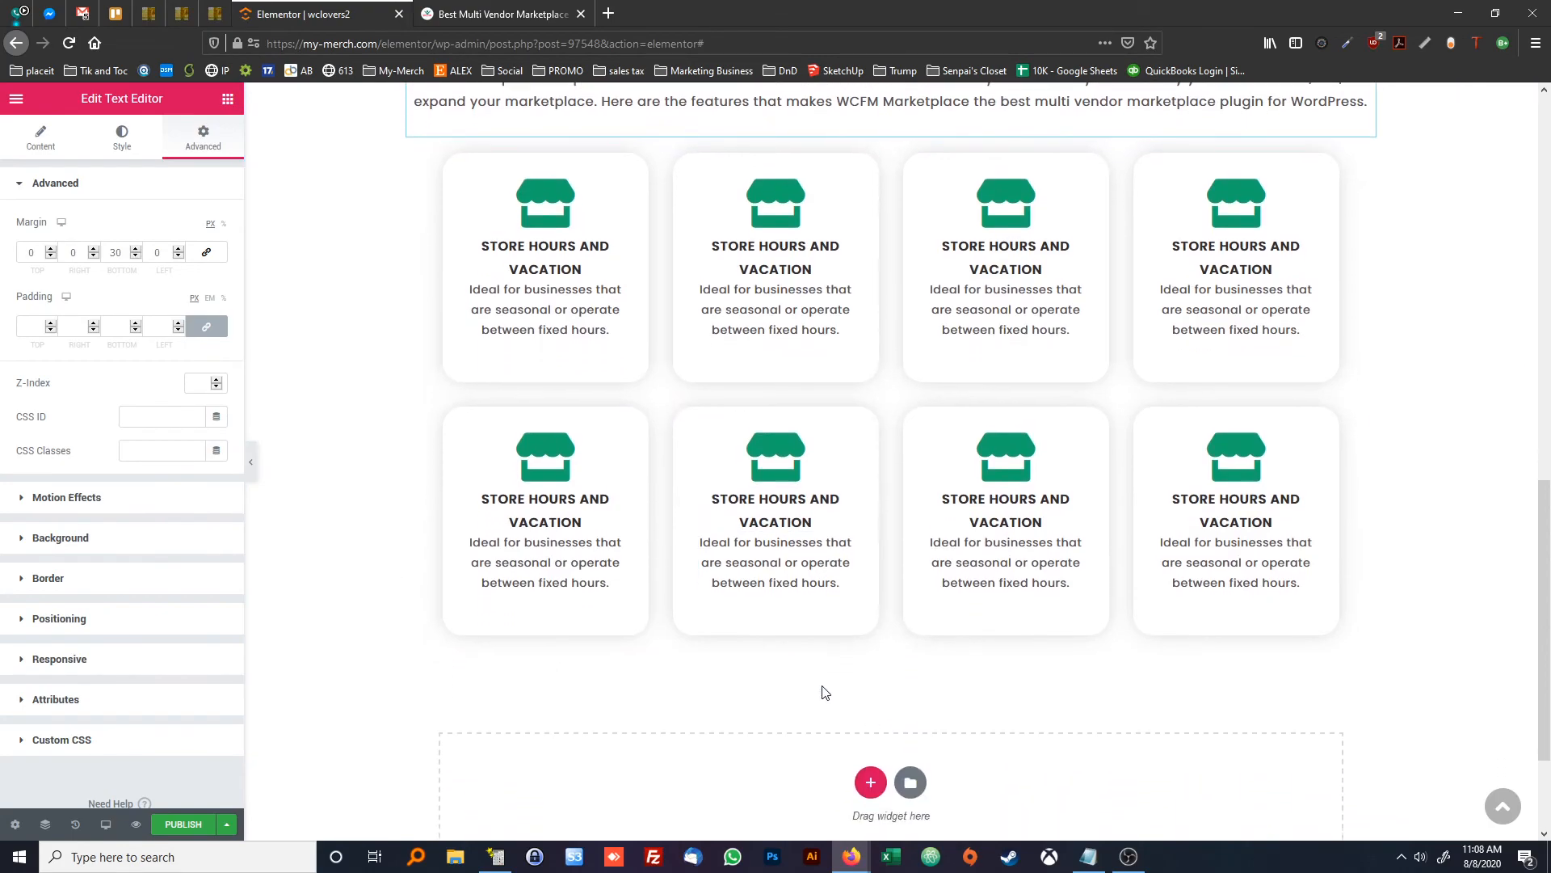
click(227, 98)
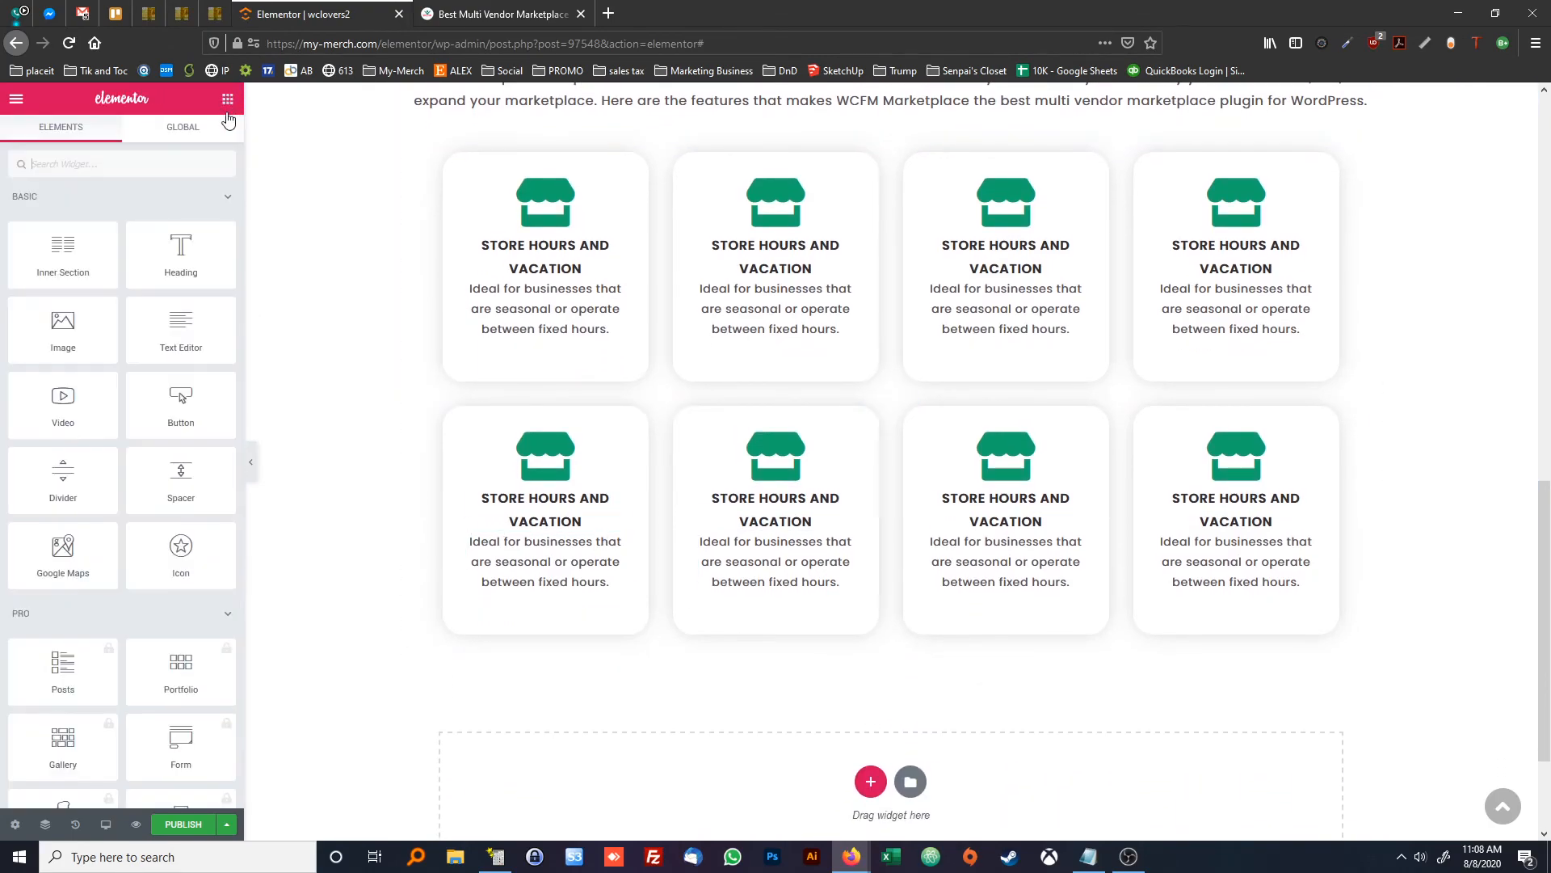
click(100, 164)
text(icon)
drag(63, 285, 911, 639)
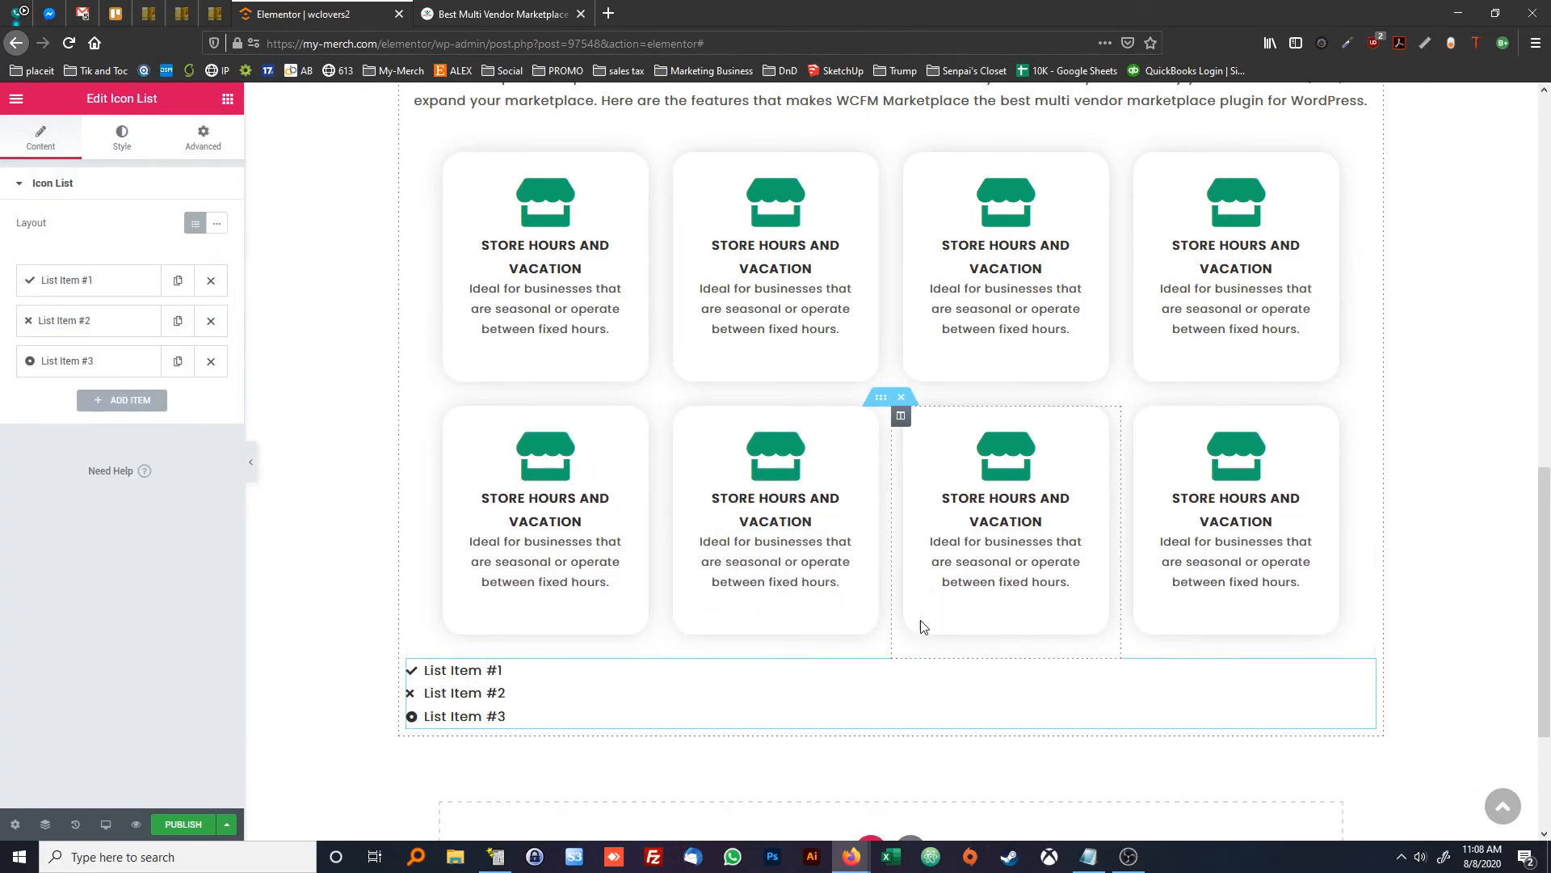
click(211, 361)
click(211, 321)
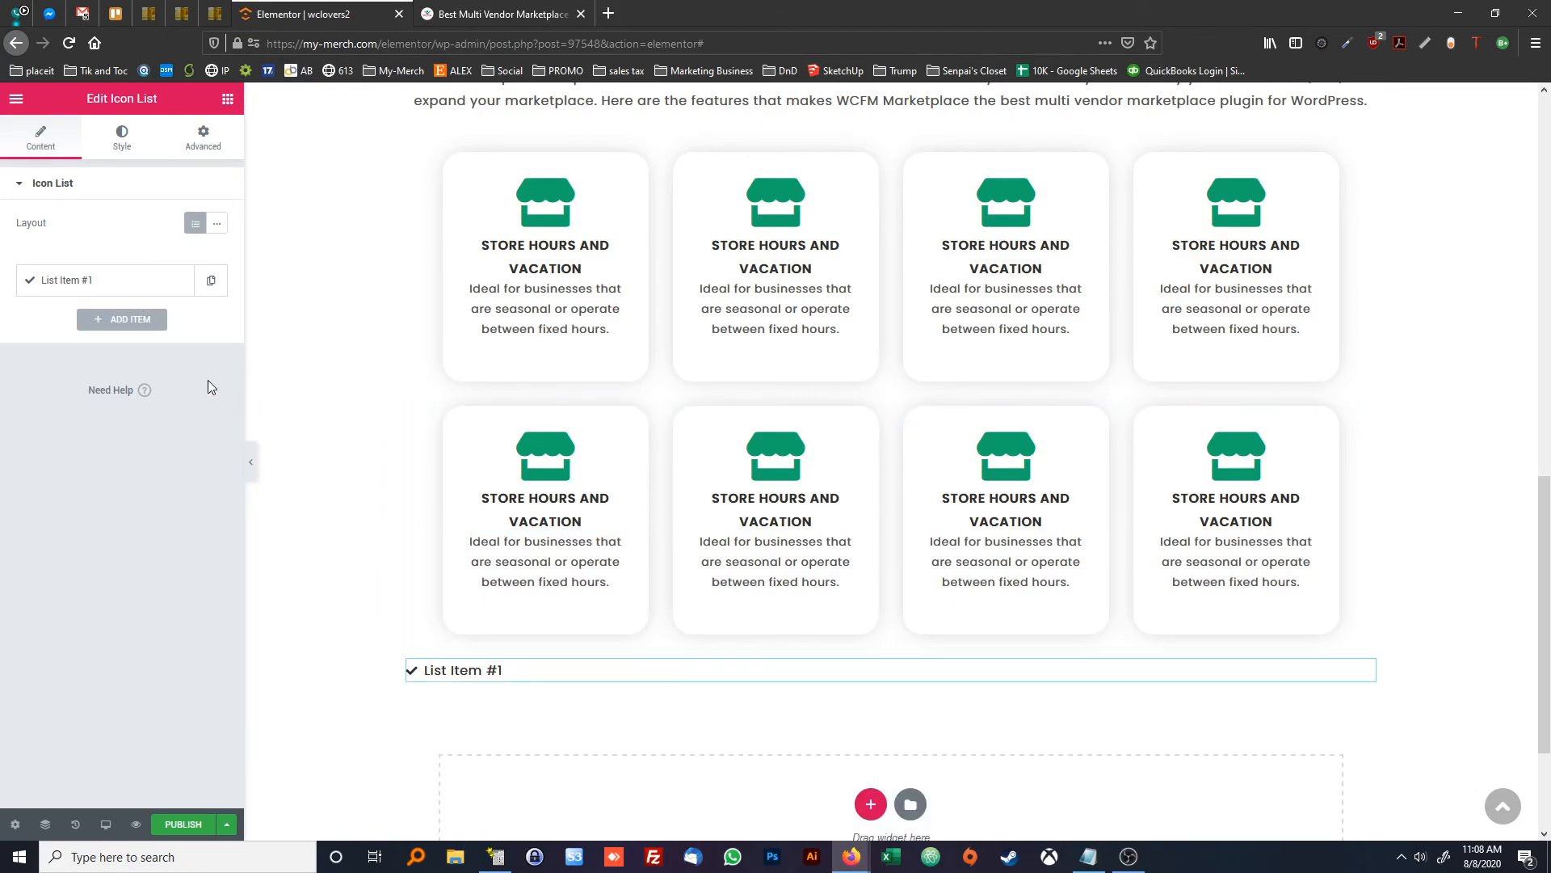
Replace the remaining list item's check icon with the long right arrow from the icon library
click(118, 294)
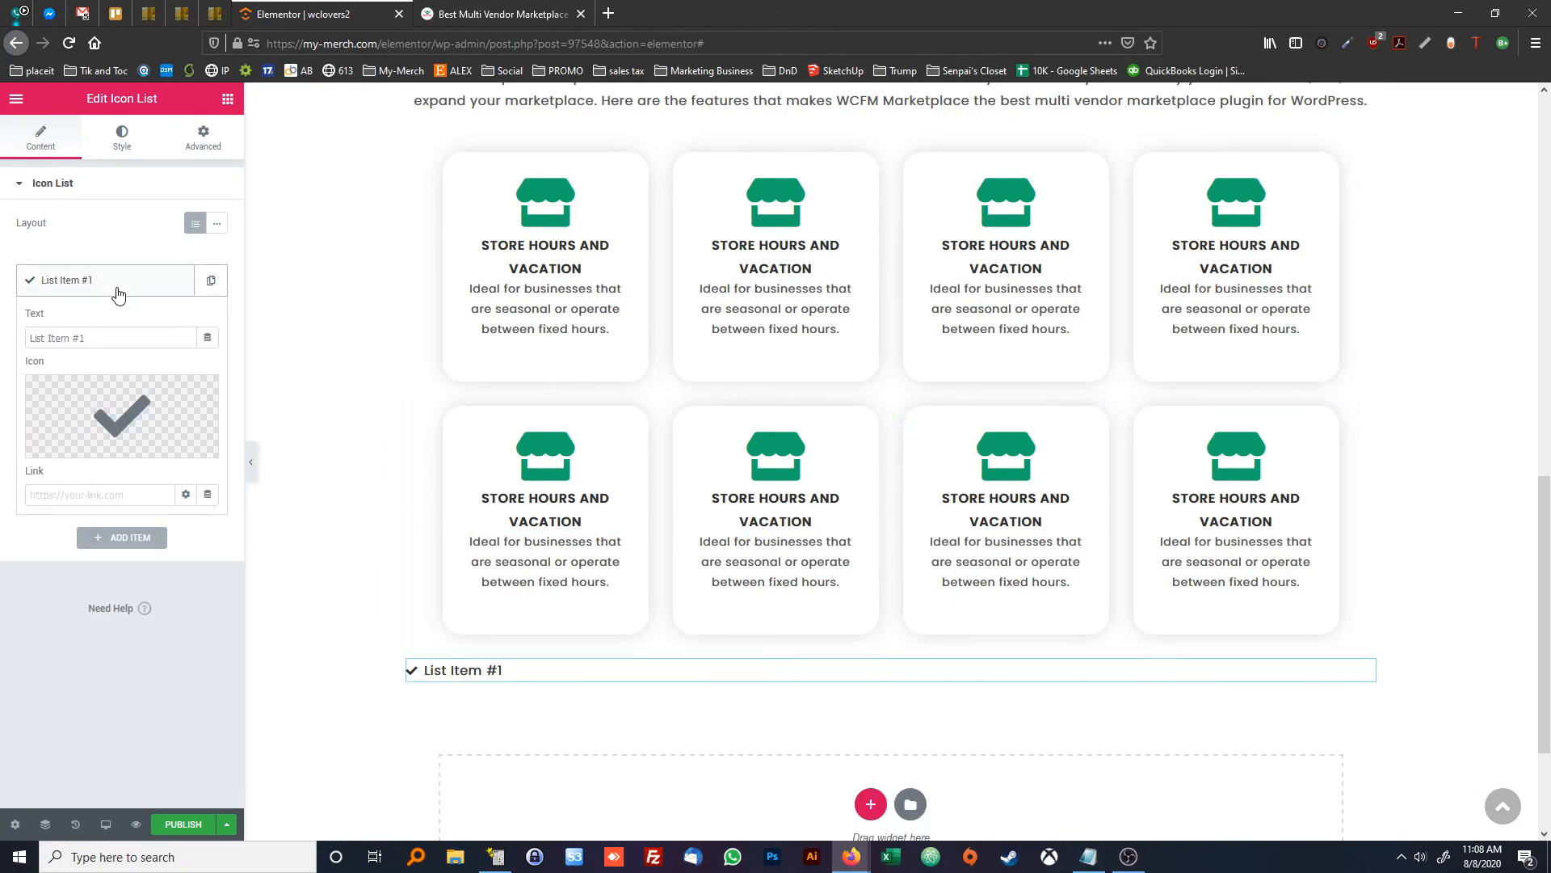
mouse_move(129, 433)
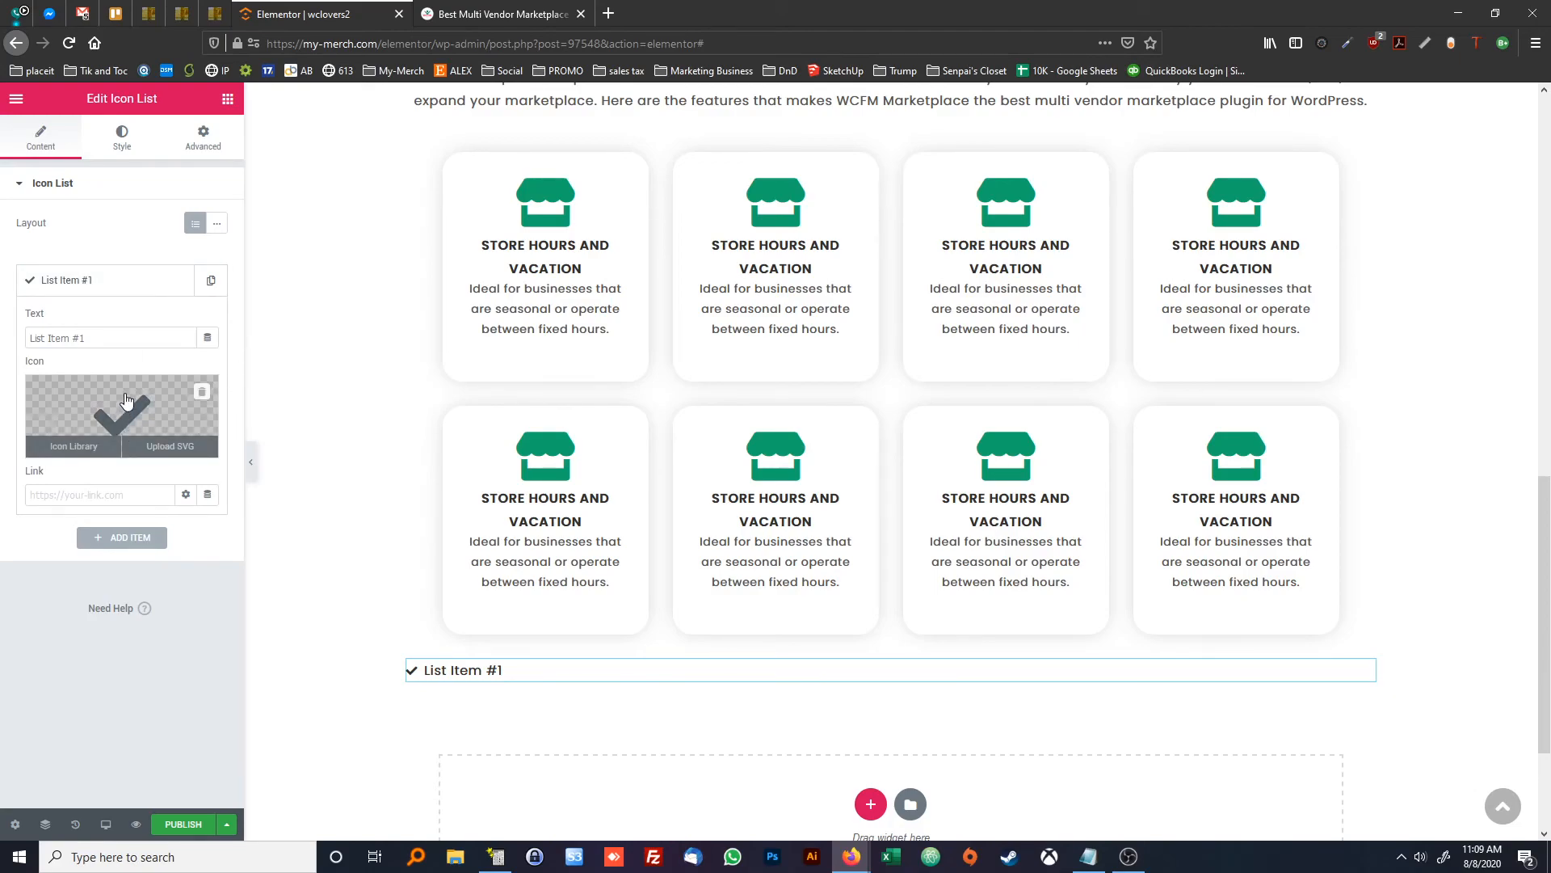
click(140, 414)
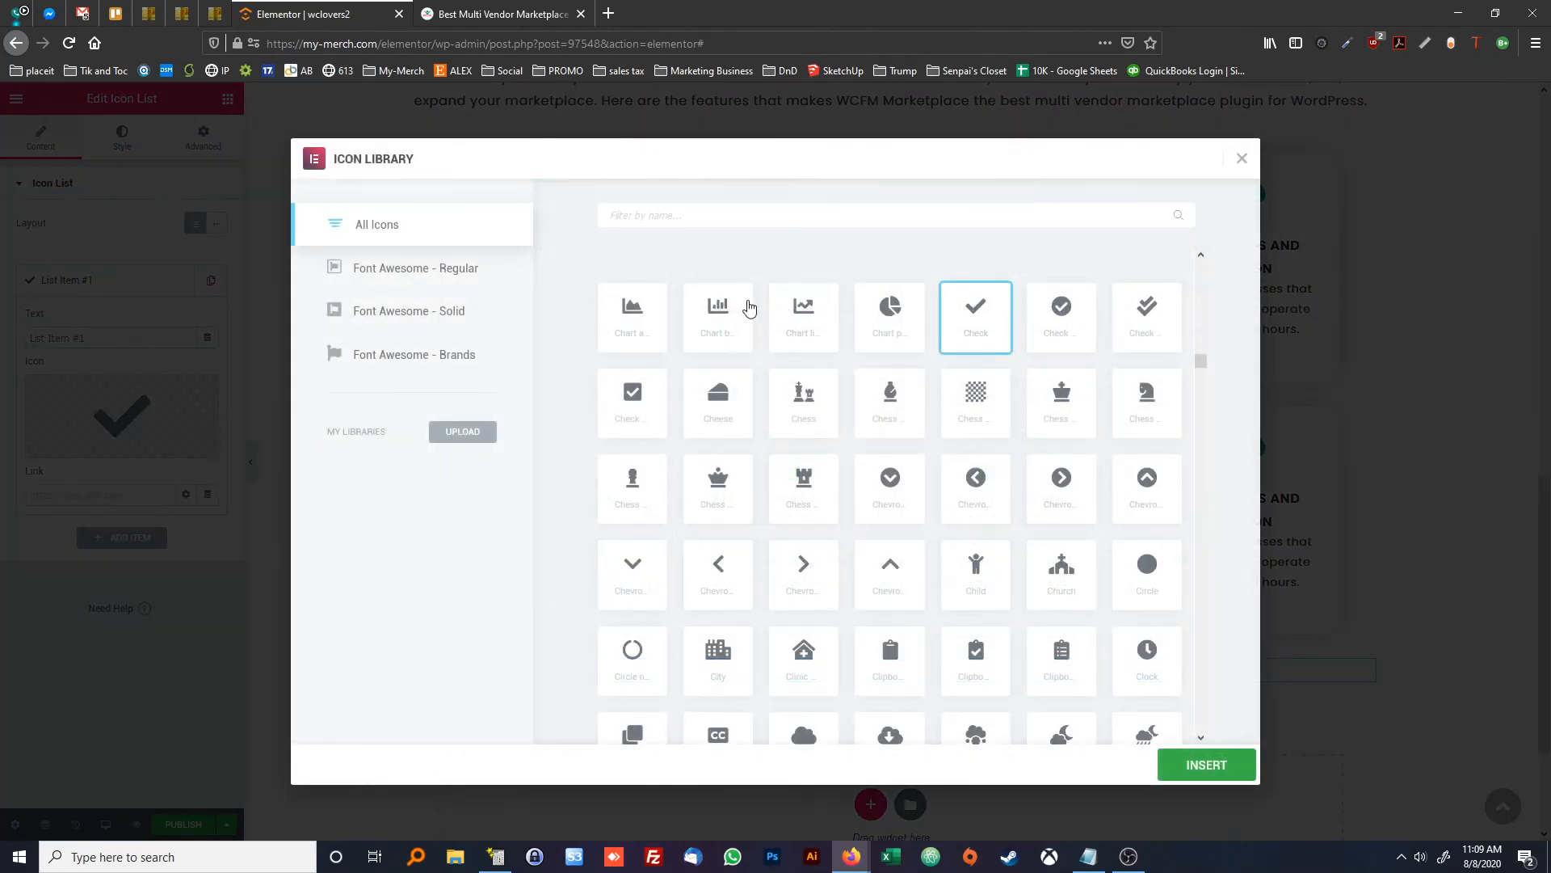
text(arrow)
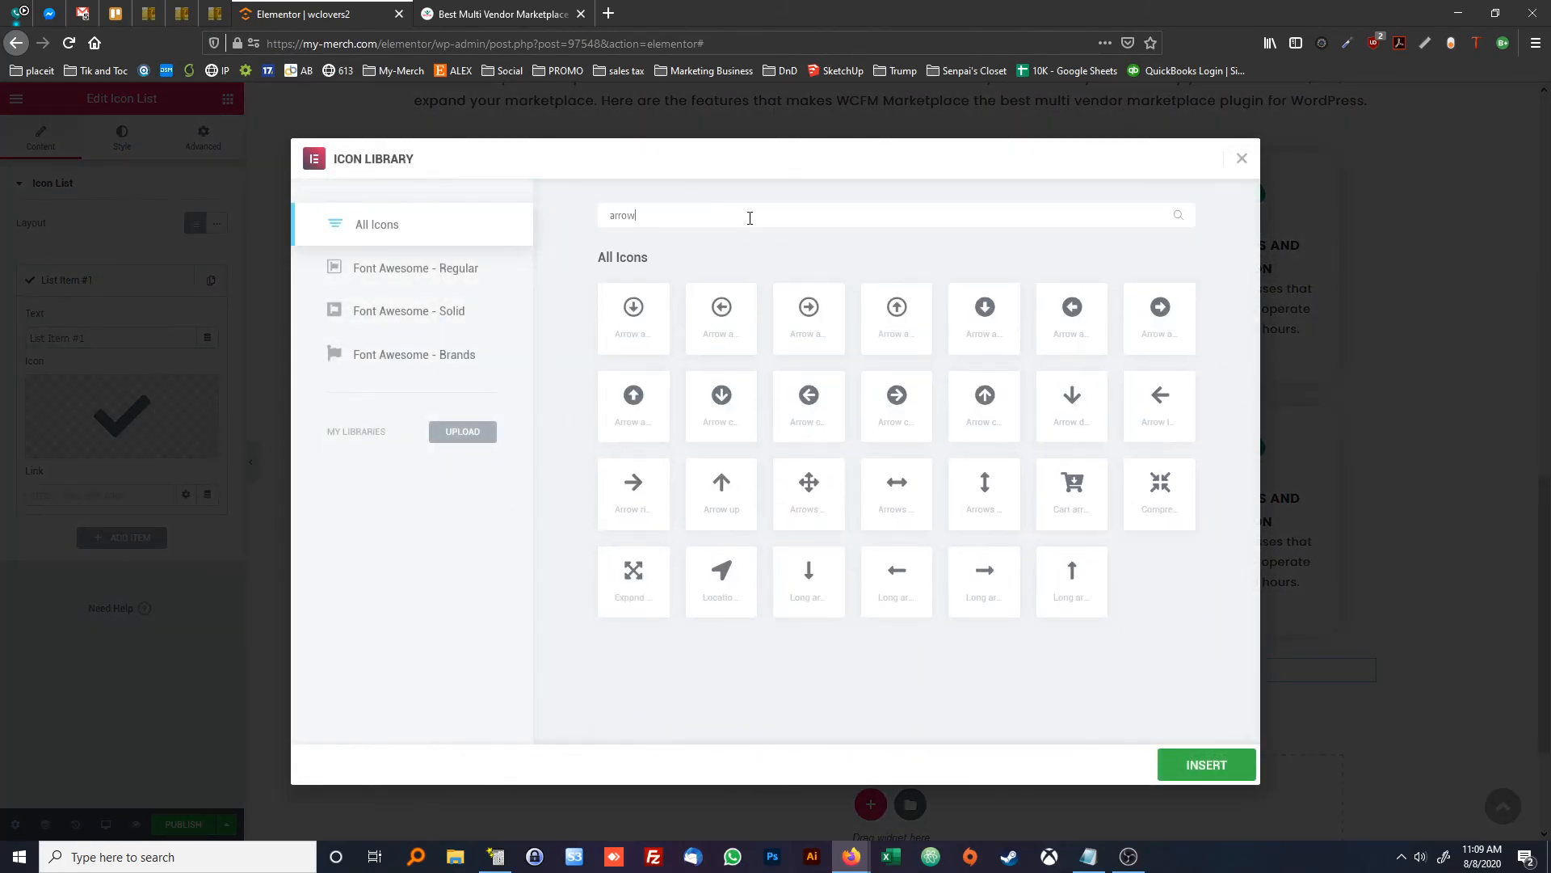
click(981, 573)
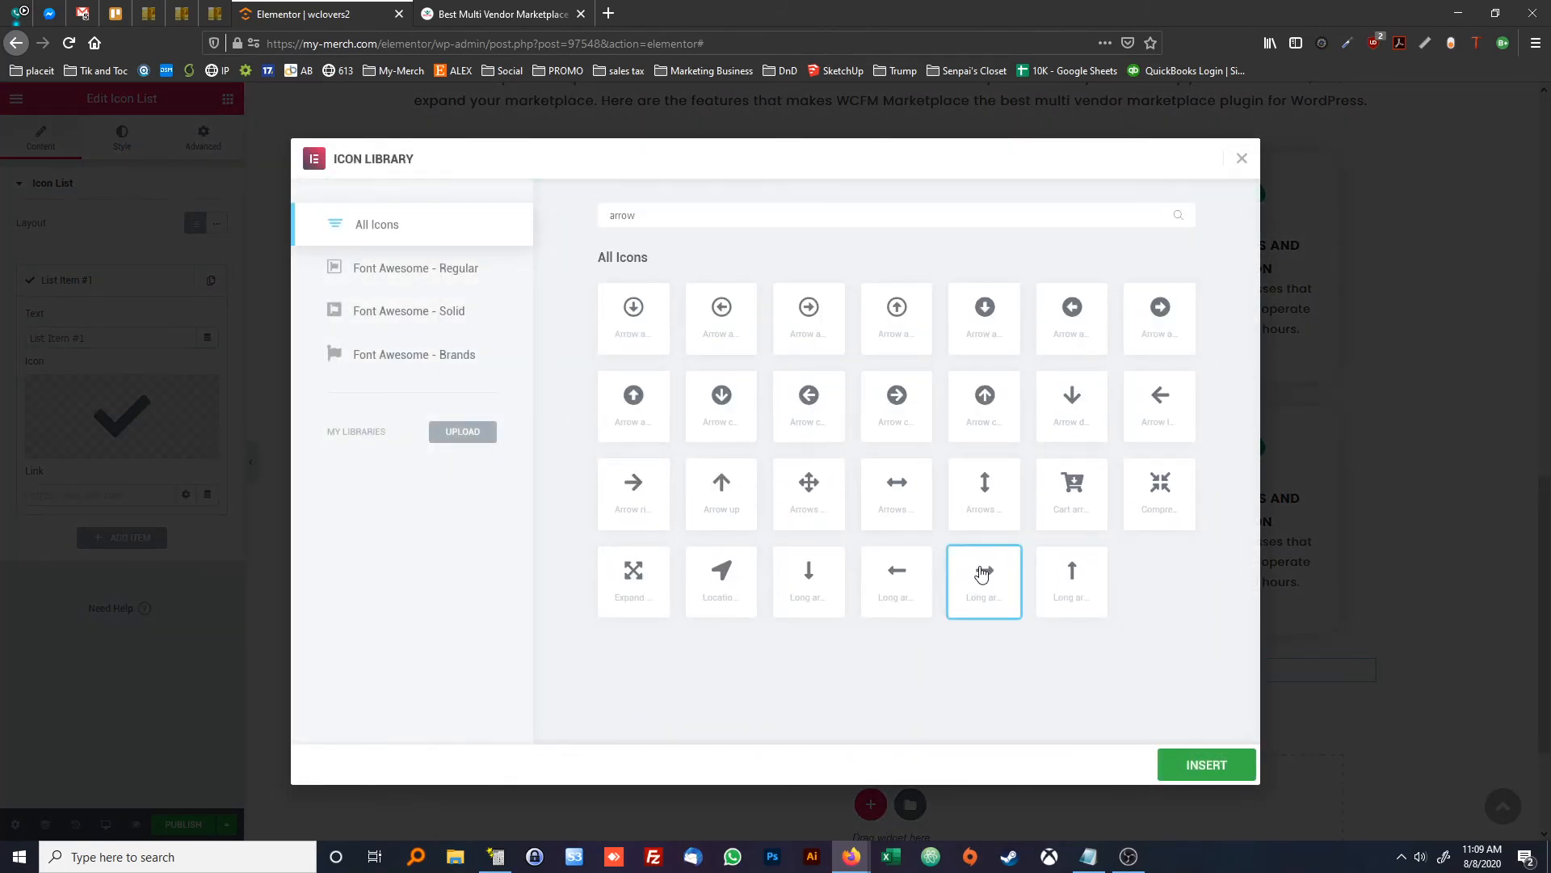
click(1196, 763)
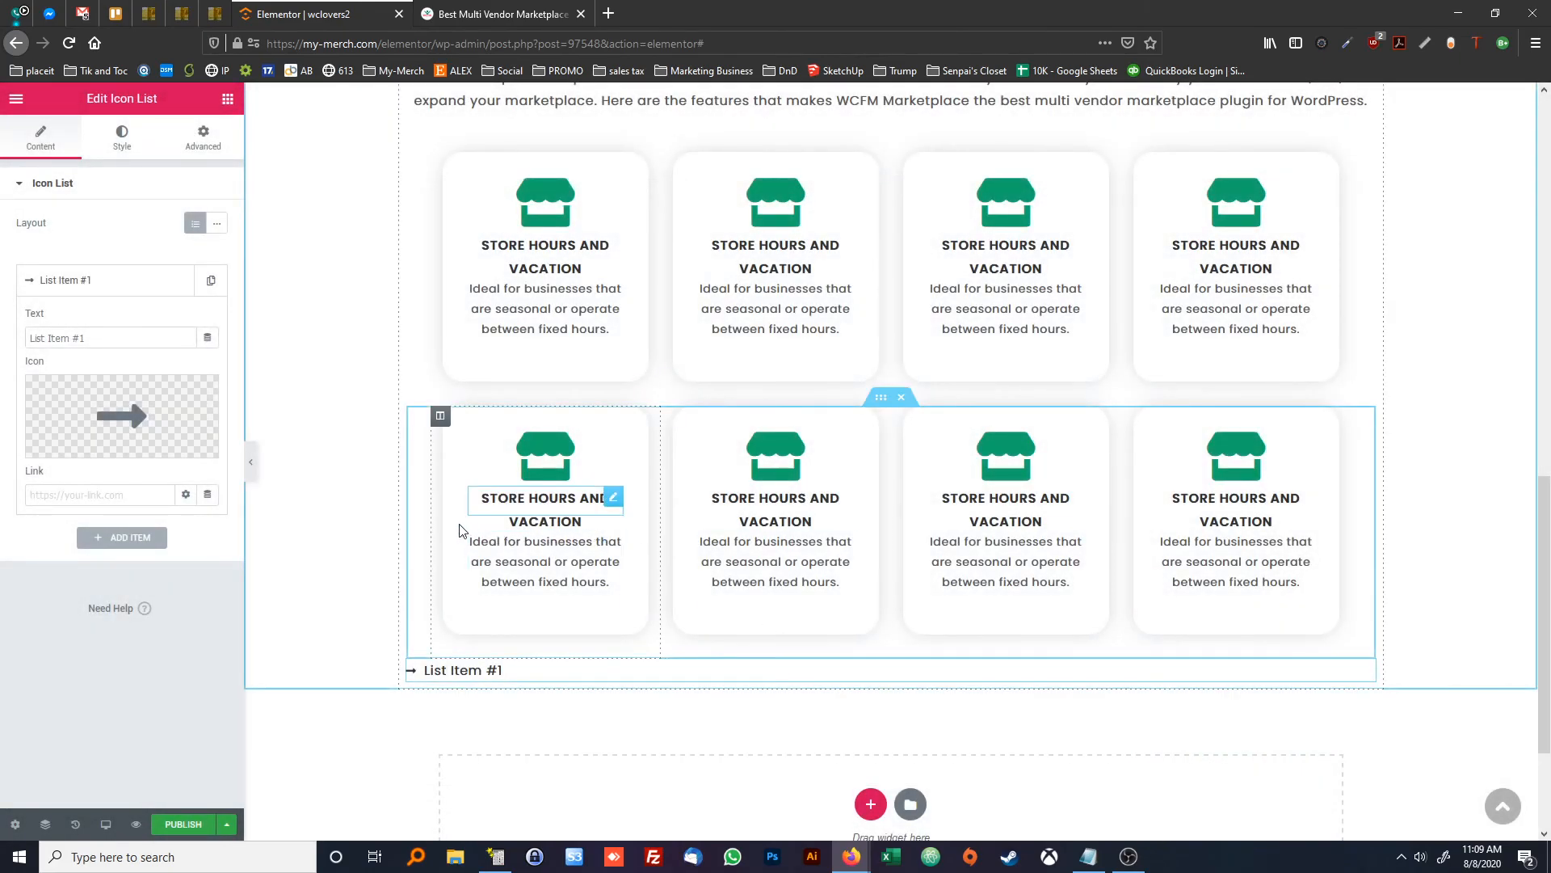
Set the list item's text to "View All Features" as on the reference page and center the list
mouse_move(178, 425)
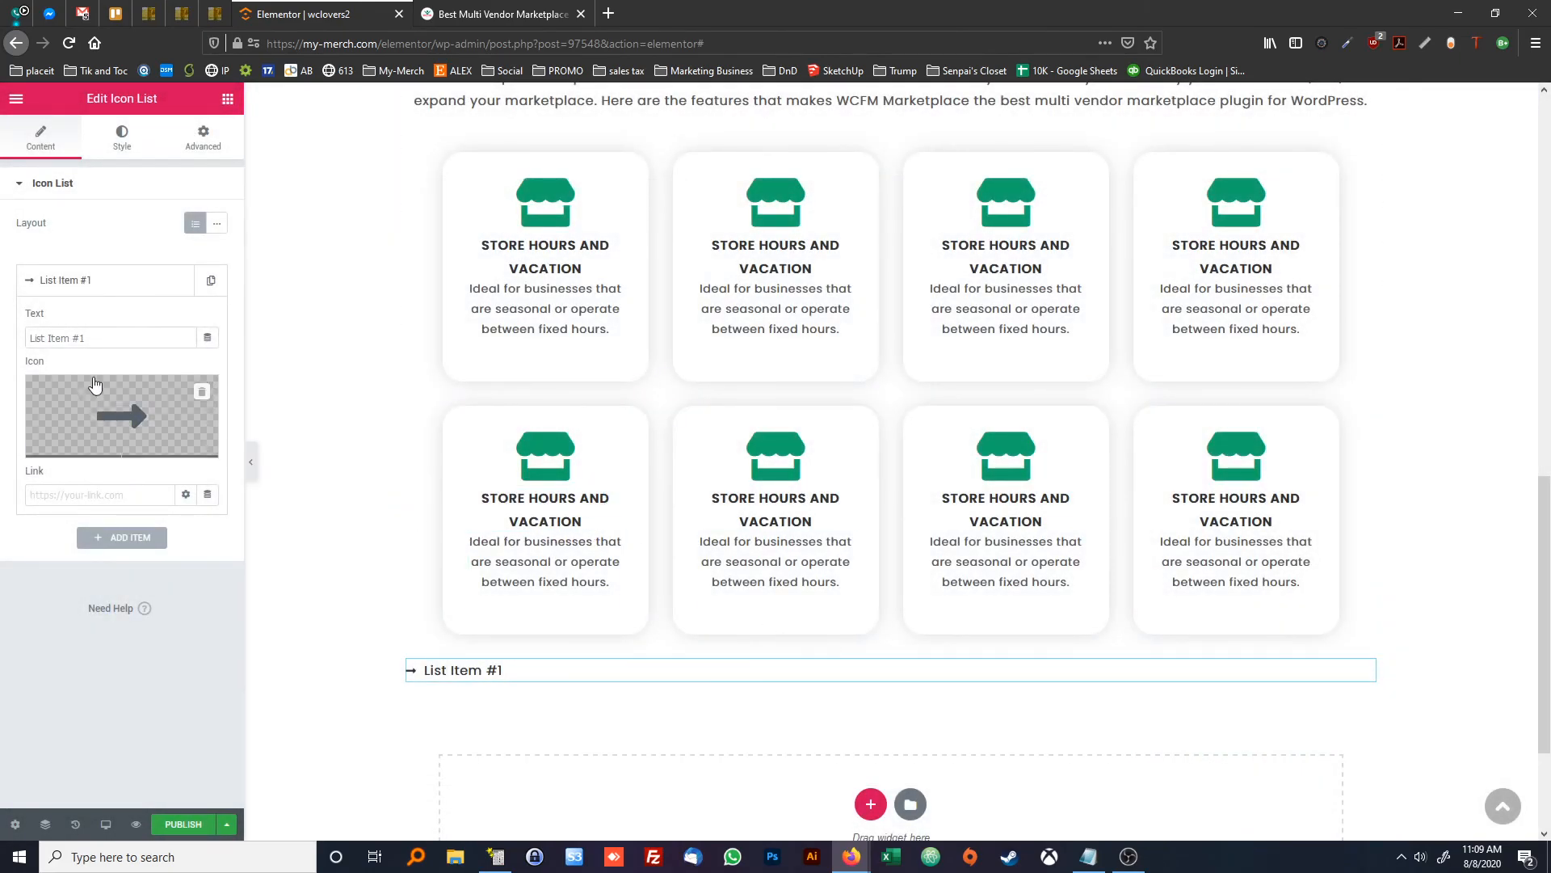
click(468, 18)
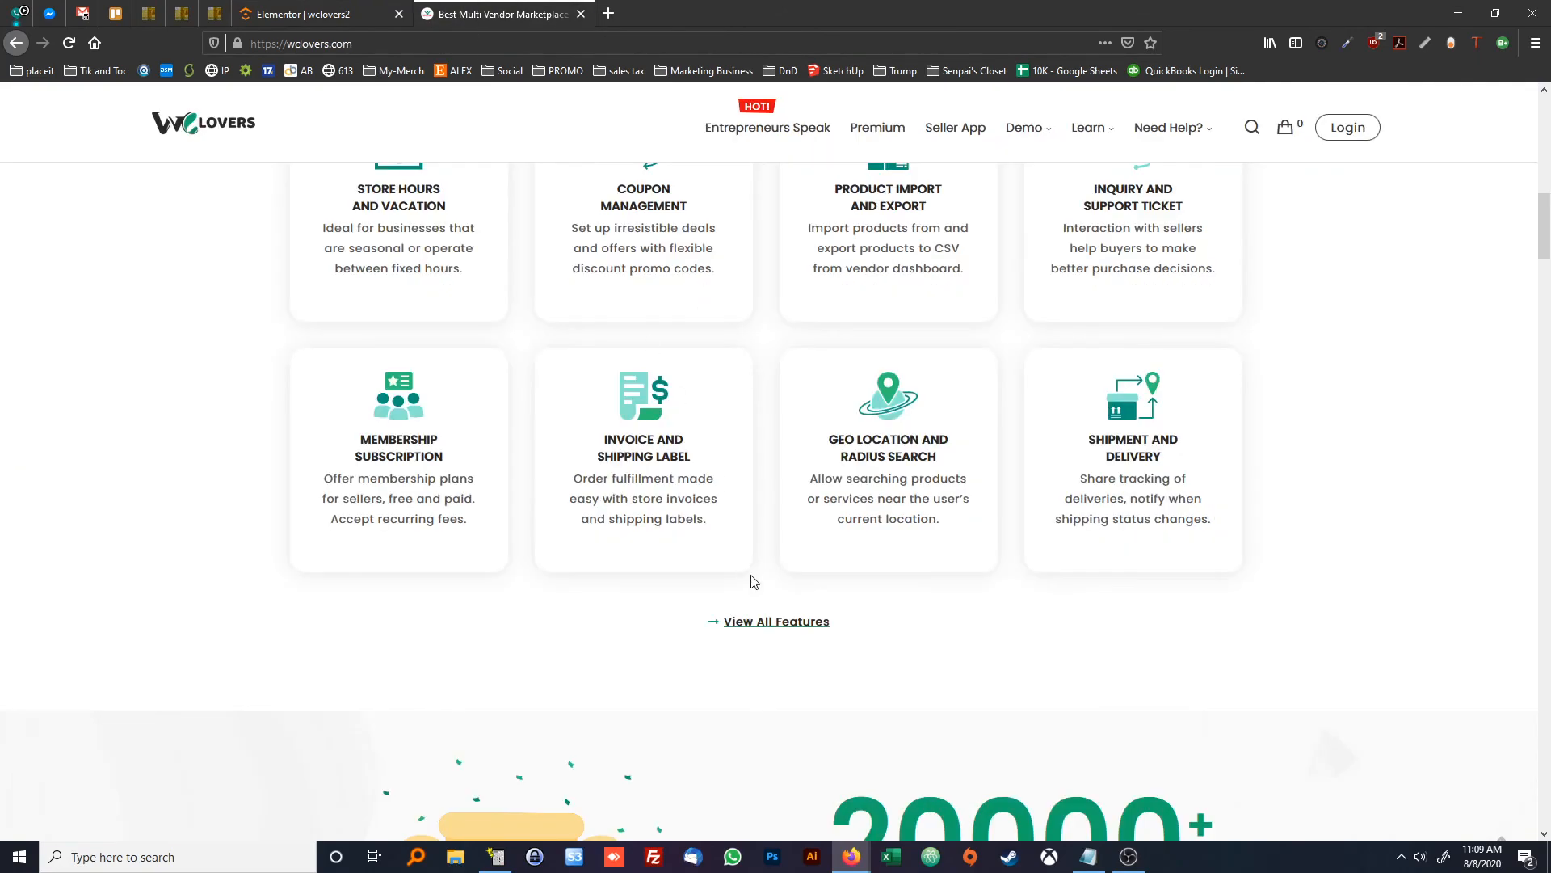
click(348, 25)
triple_click(135, 338)
text(View All Features)
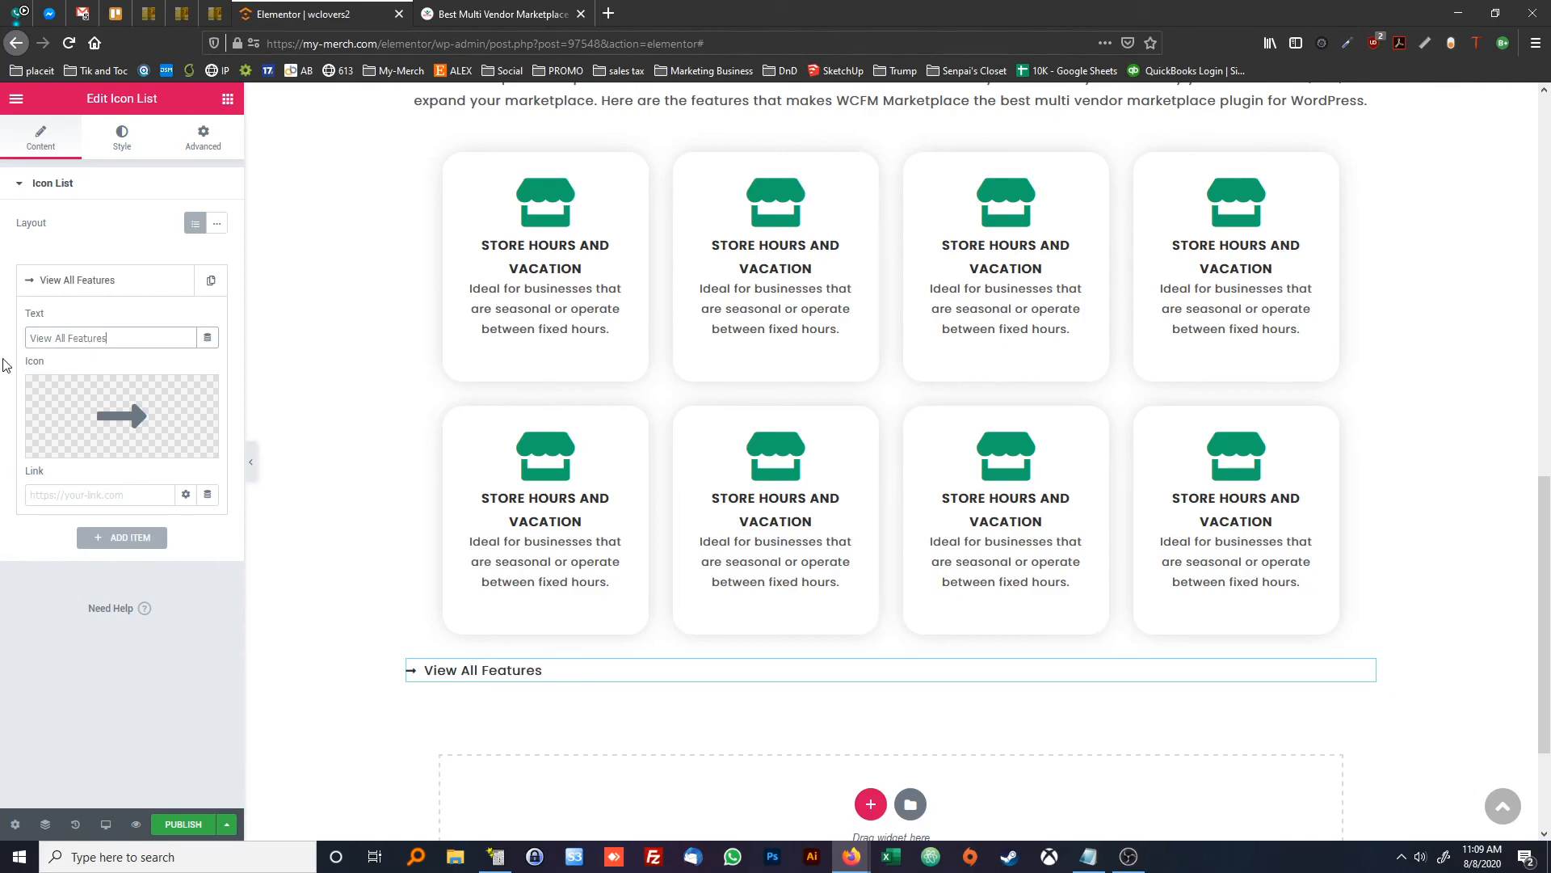
click(122, 142)
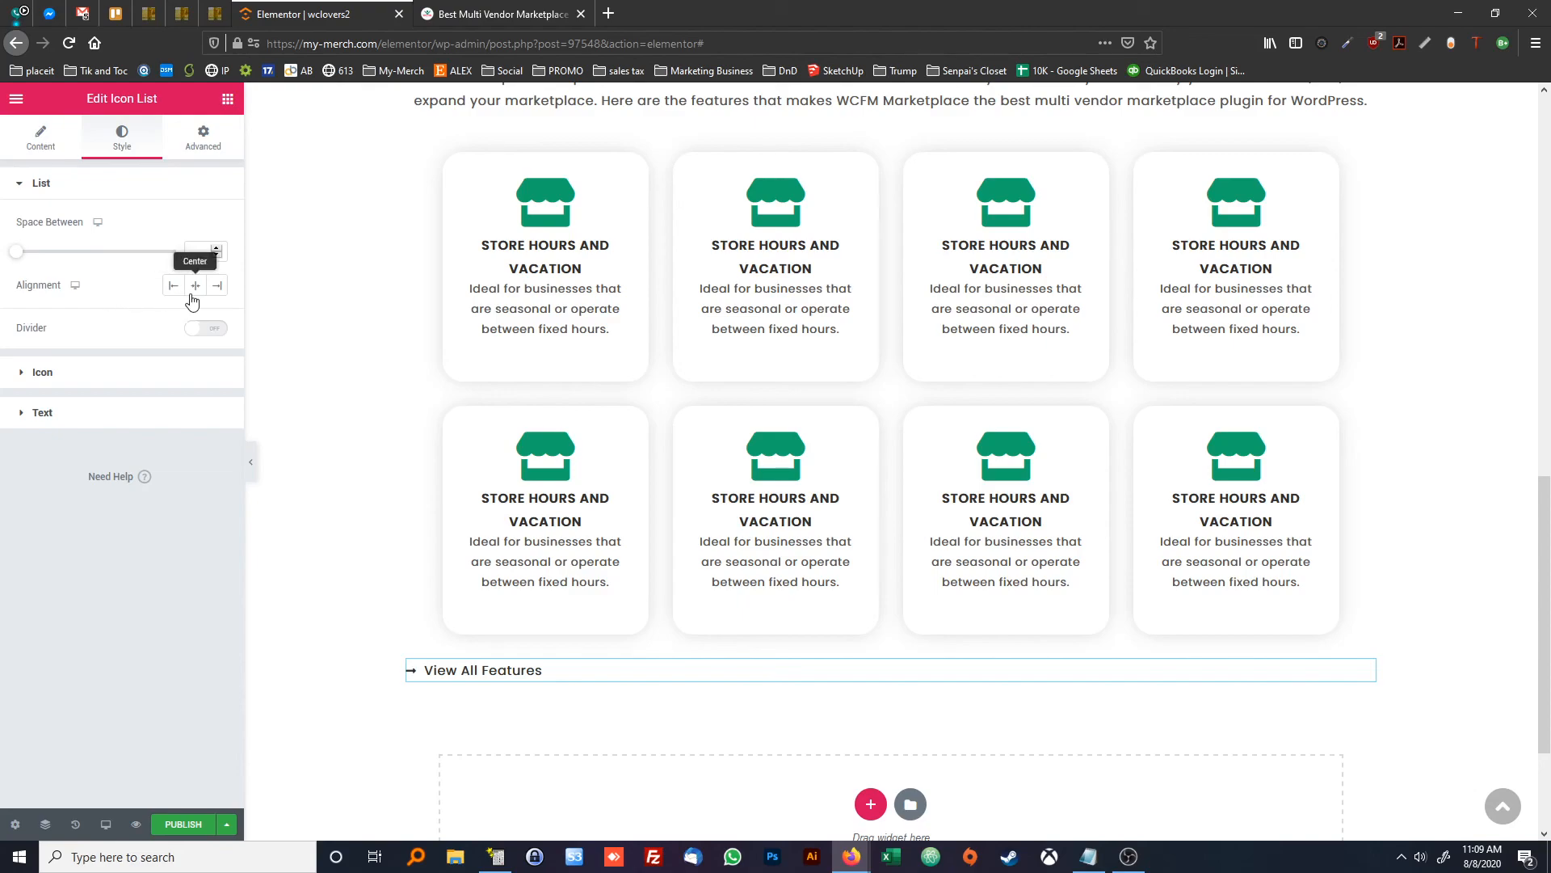
click(196, 295)
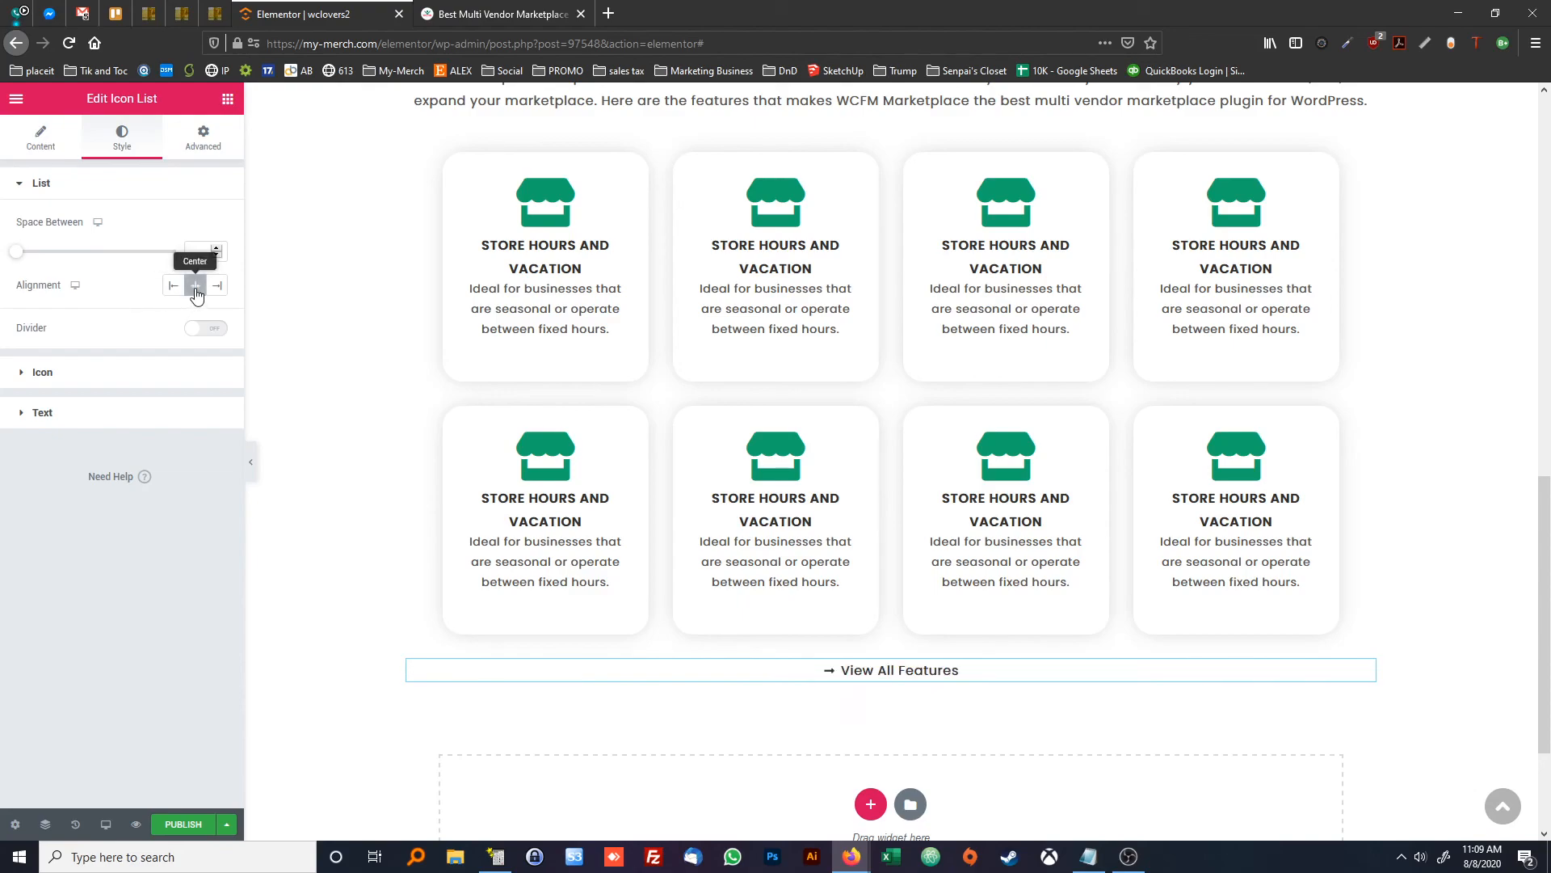
Set the color of the arrow icon in the "View All Features" list to #13A76B
click(154, 376)
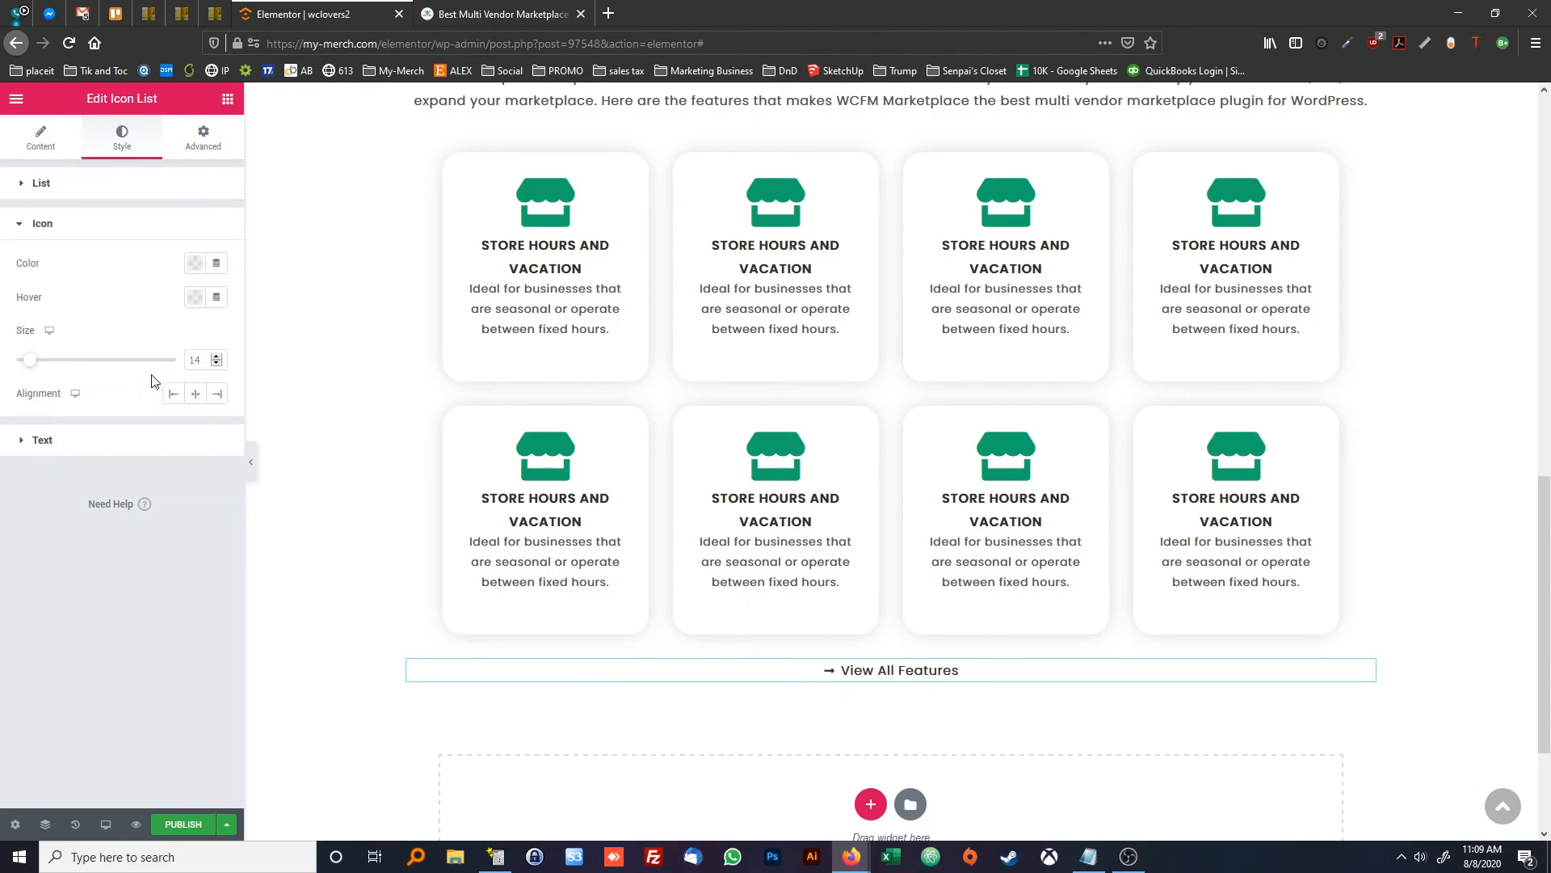
key(alt+Tab)
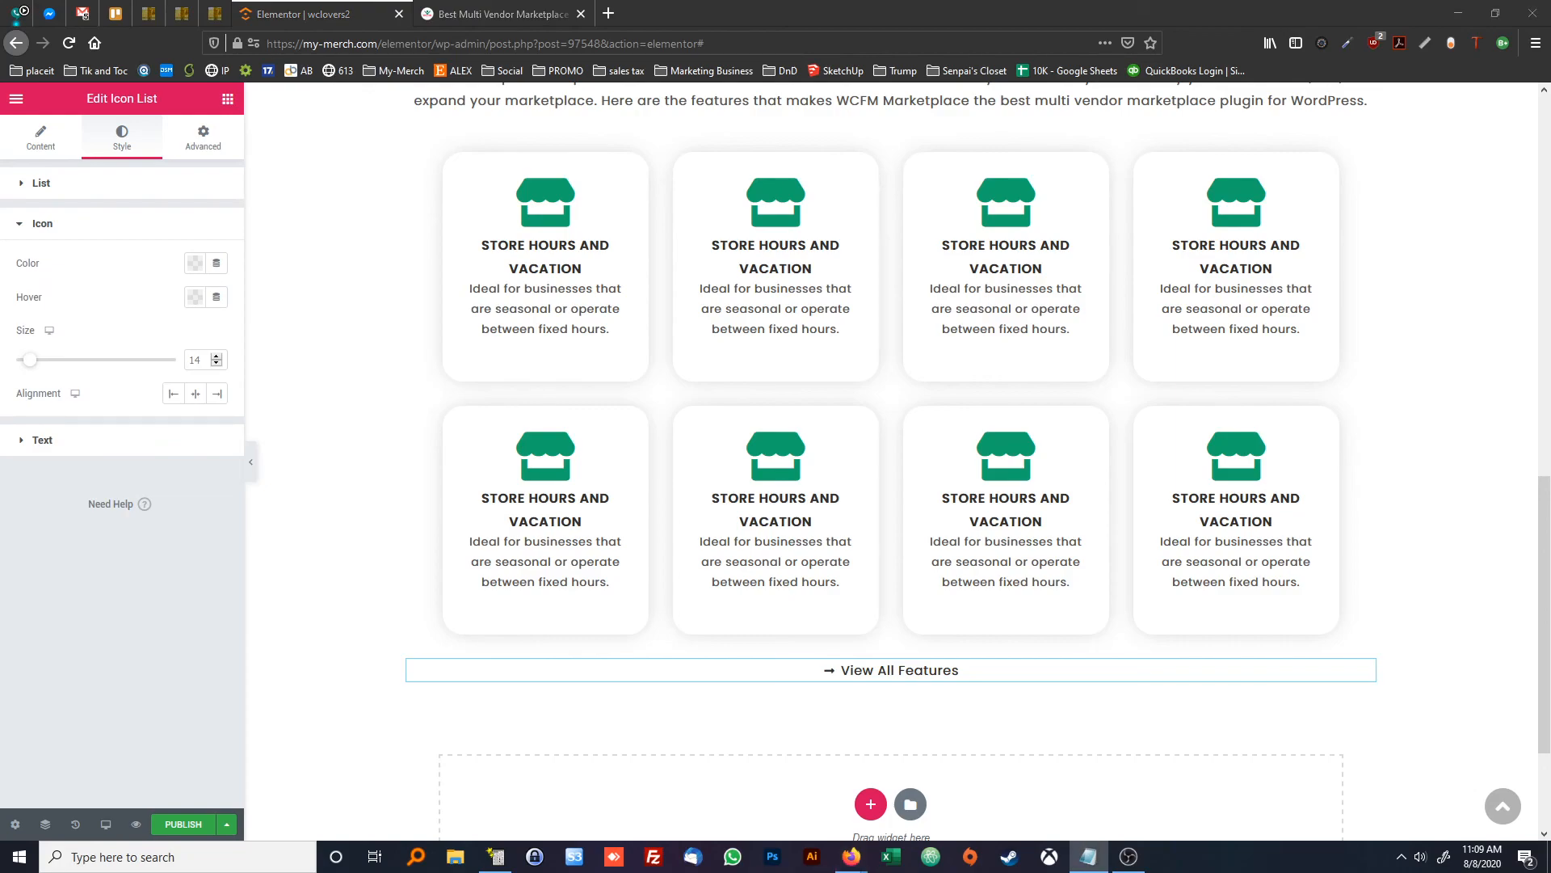
click(194, 263)
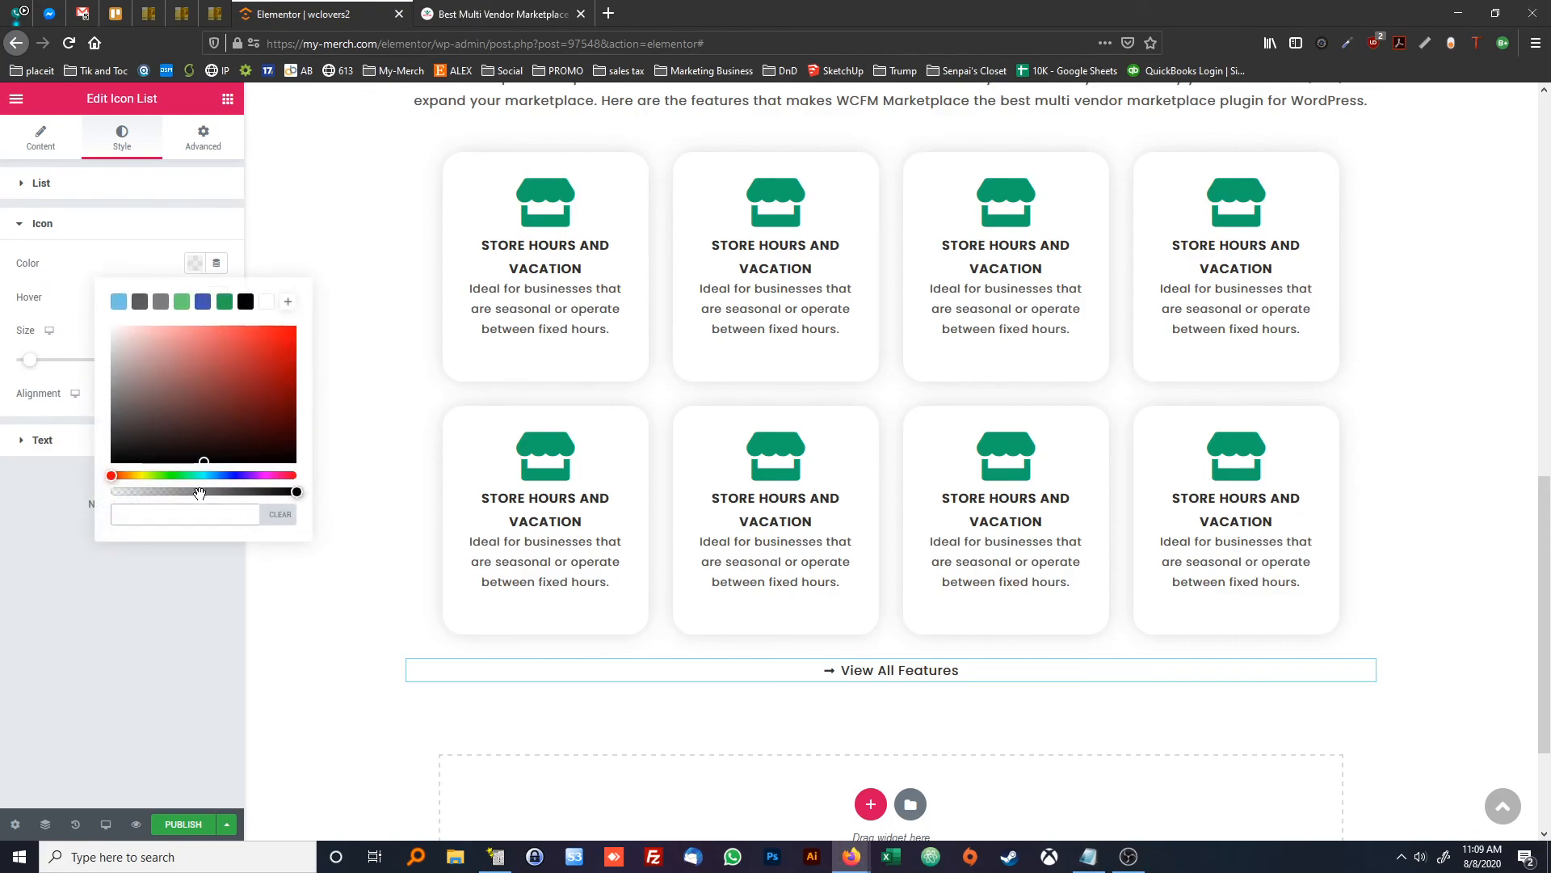
text(#13A76B)
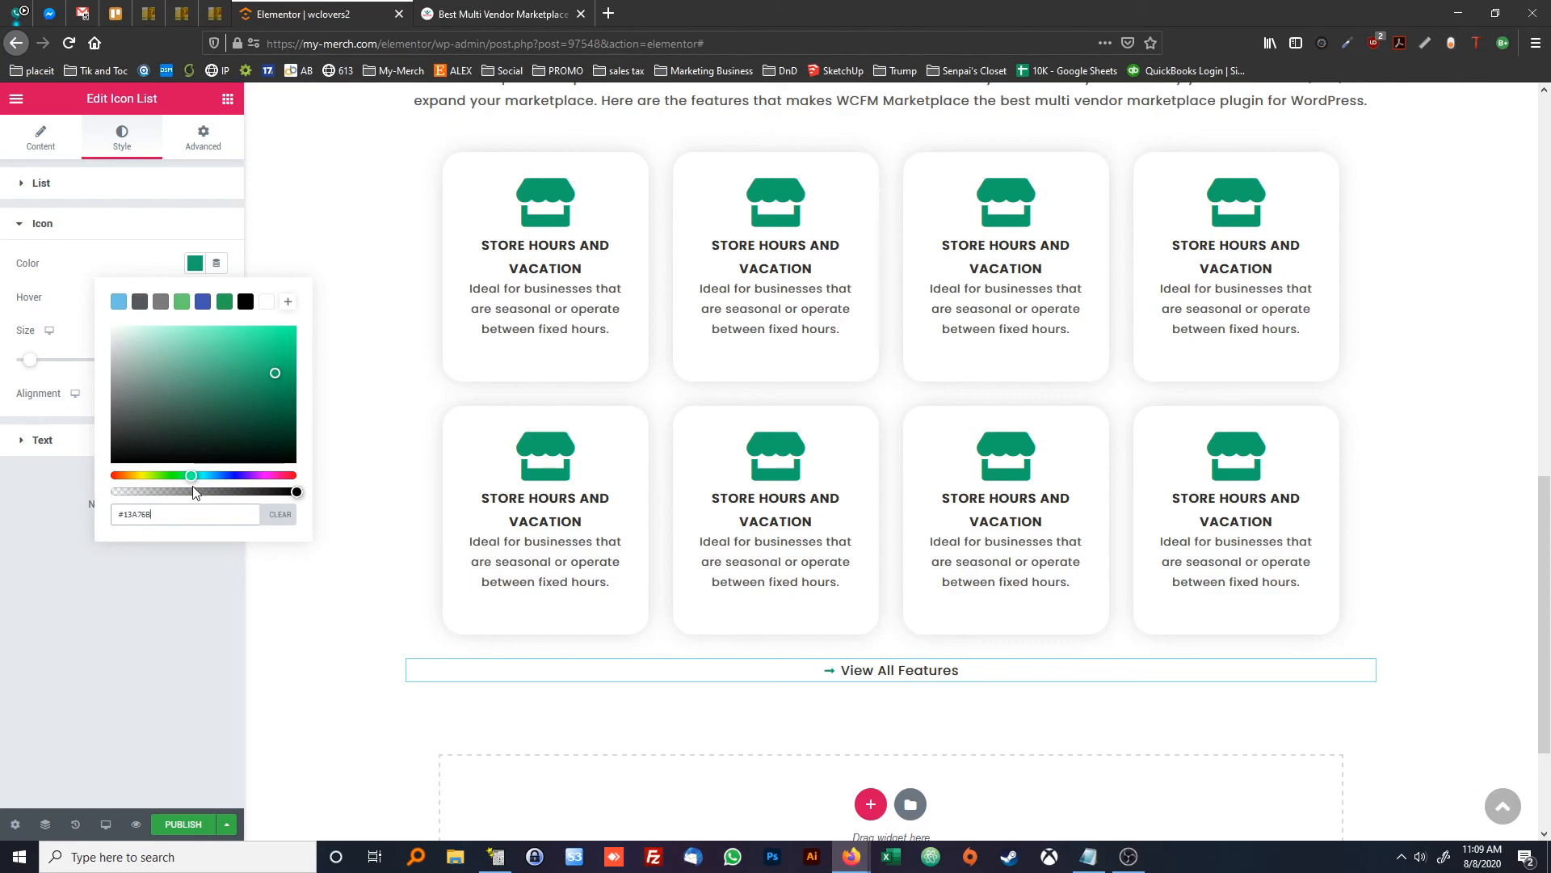
click(191, 626)
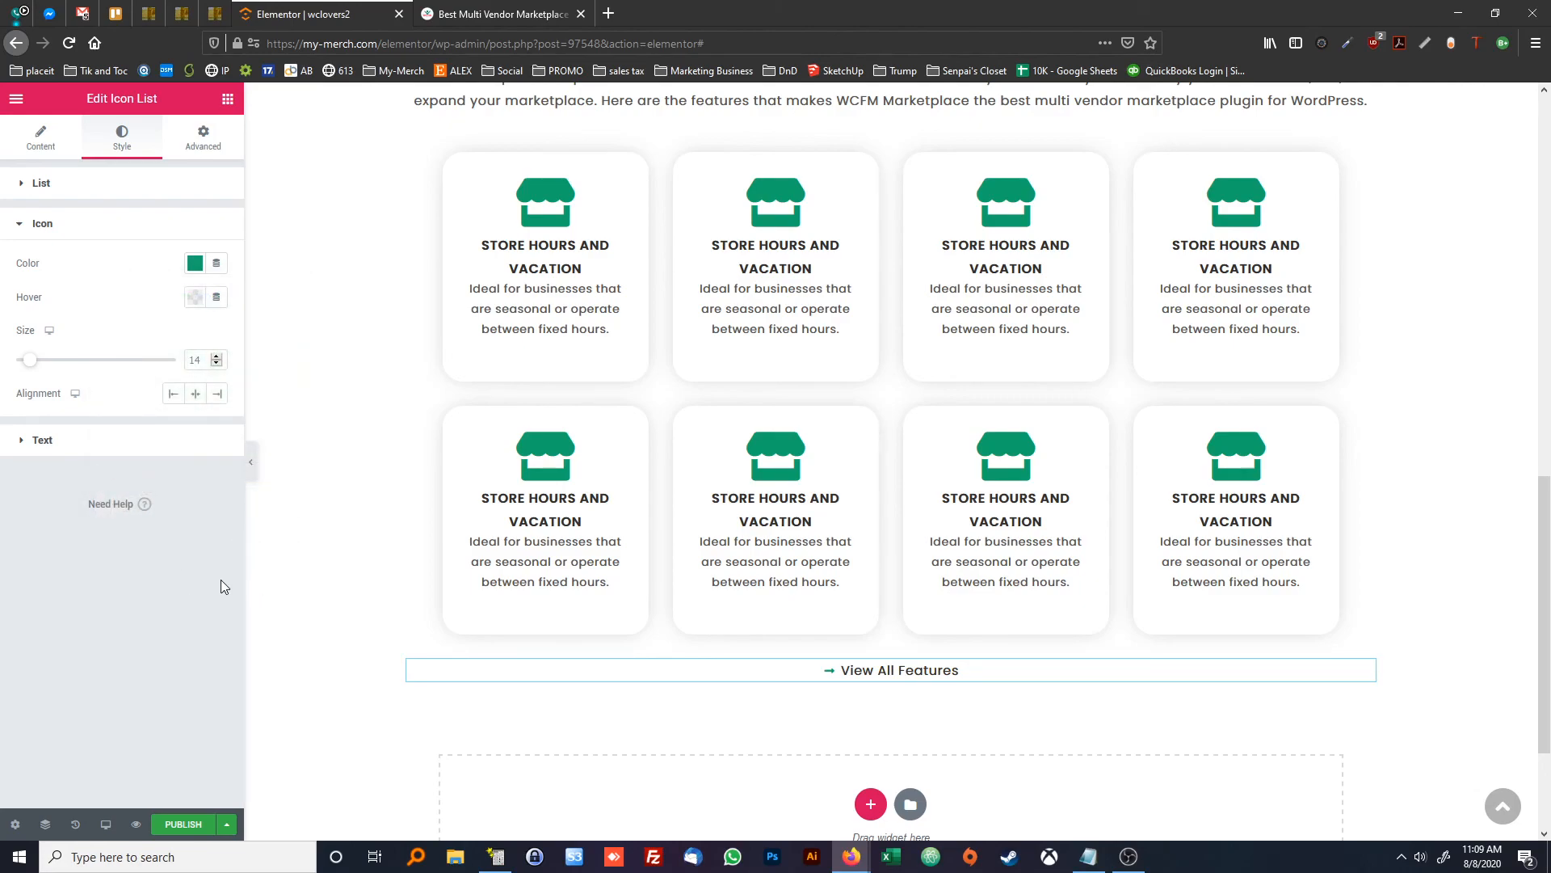
Enlarge the arrow icon slightly, comparing it with the arrow on the reference page
click(217, 356)
click(217, 356)
click(216, 356)
click(216, 356)
click(217, 356)
click(493, 6)
click(378, 6)
click(216, 364)
click(216, 364)
click(216, 364)
Check the link on the reference page and set the "View All Features" text size to 13 px
click(143, 444)
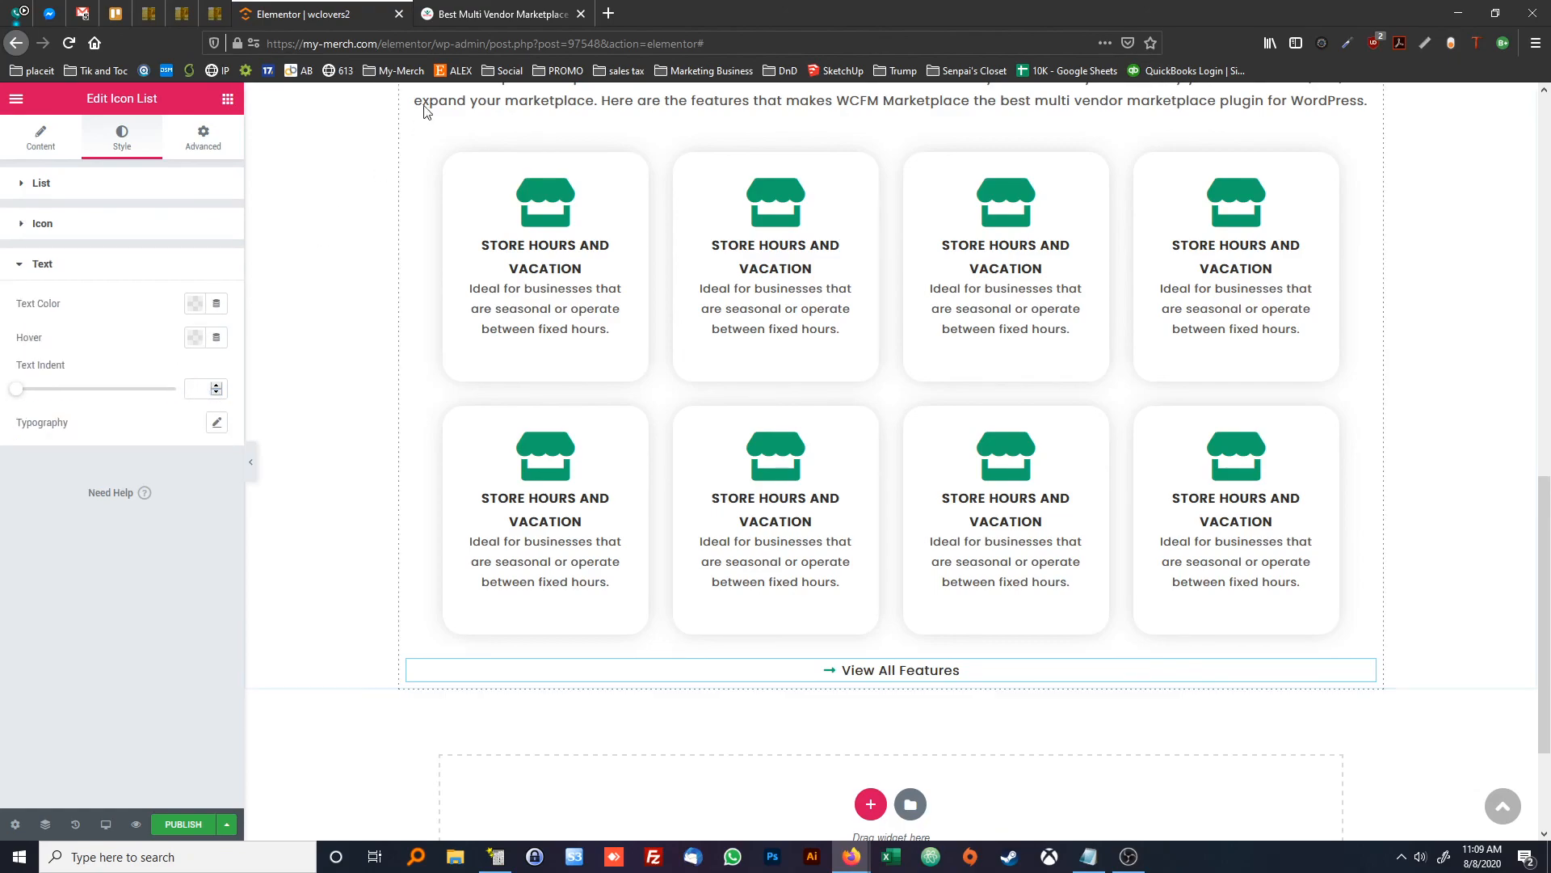
click(482, 16)
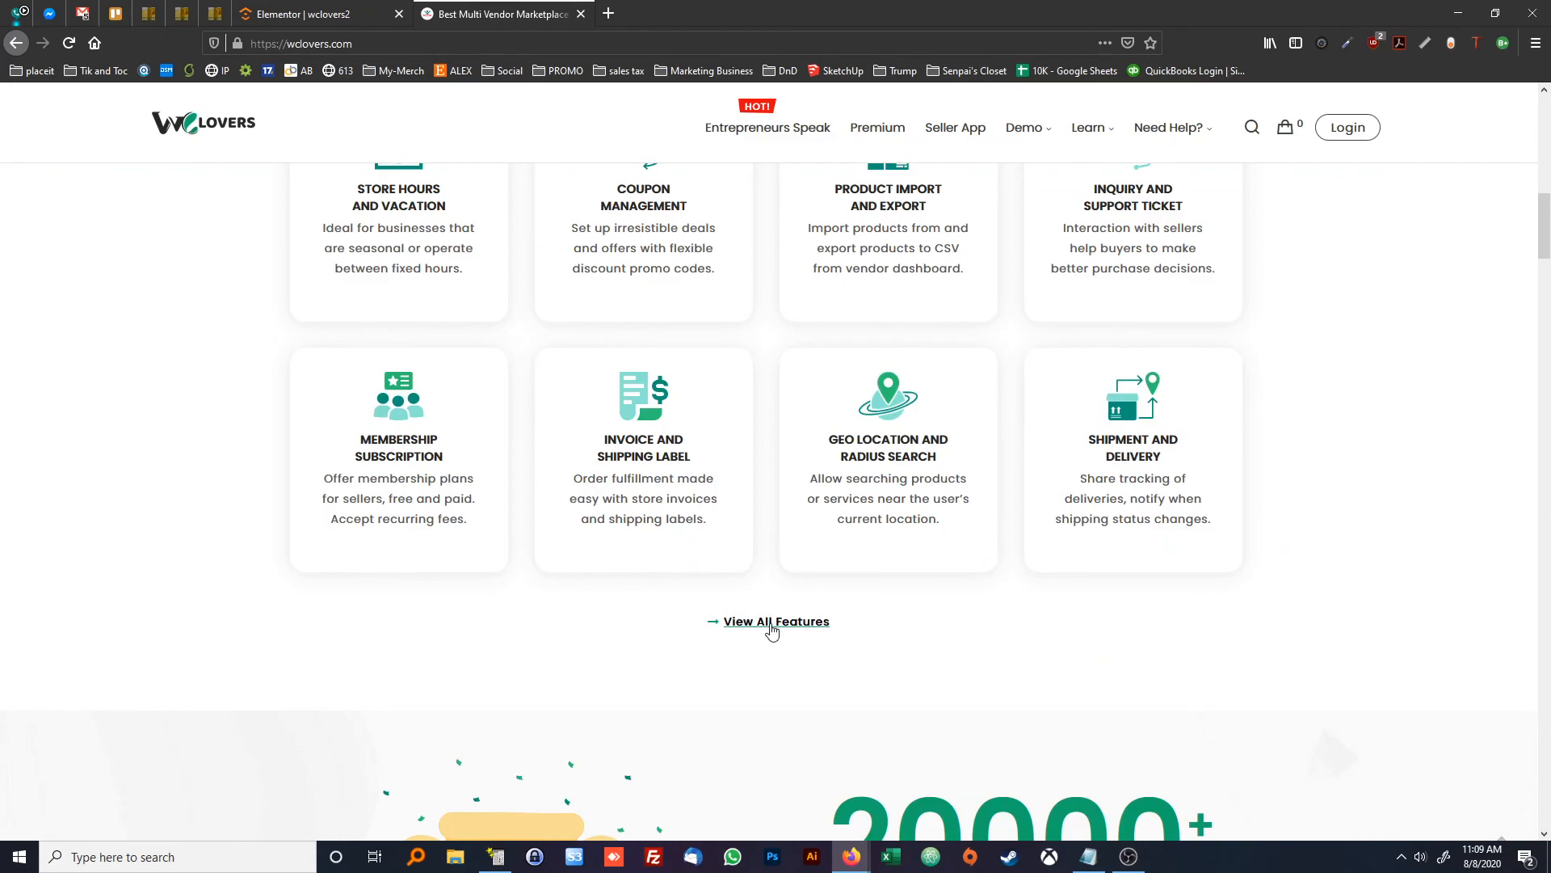
click(355, 10)
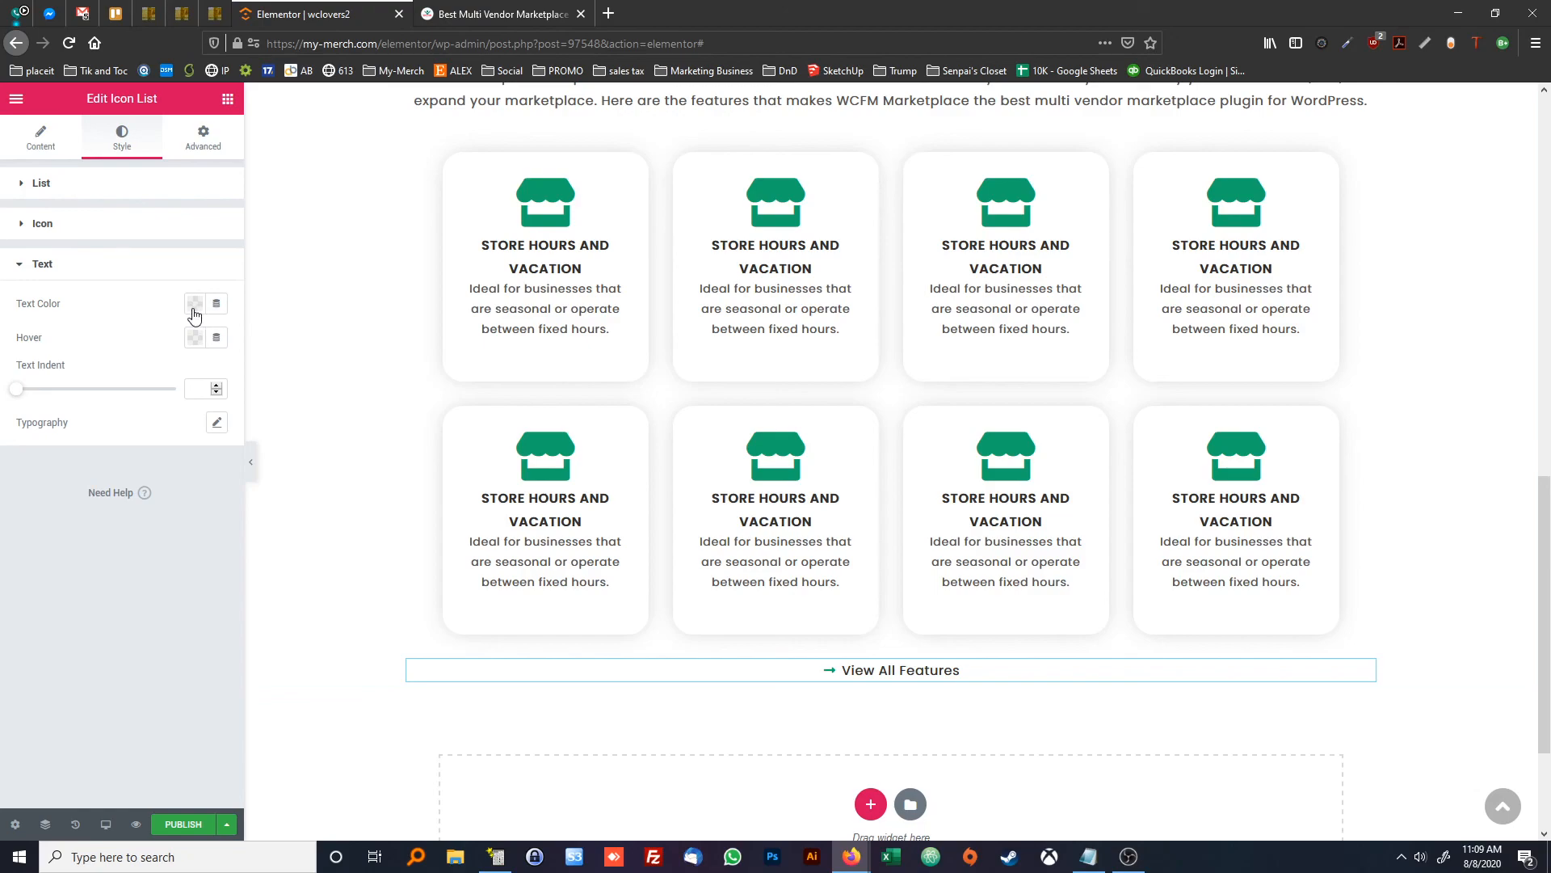
click(216, 421)
click(188, 530)
click(204, 526)
click(204, 526)
click(204, 526)
click(204, 526)
click(204, 526)
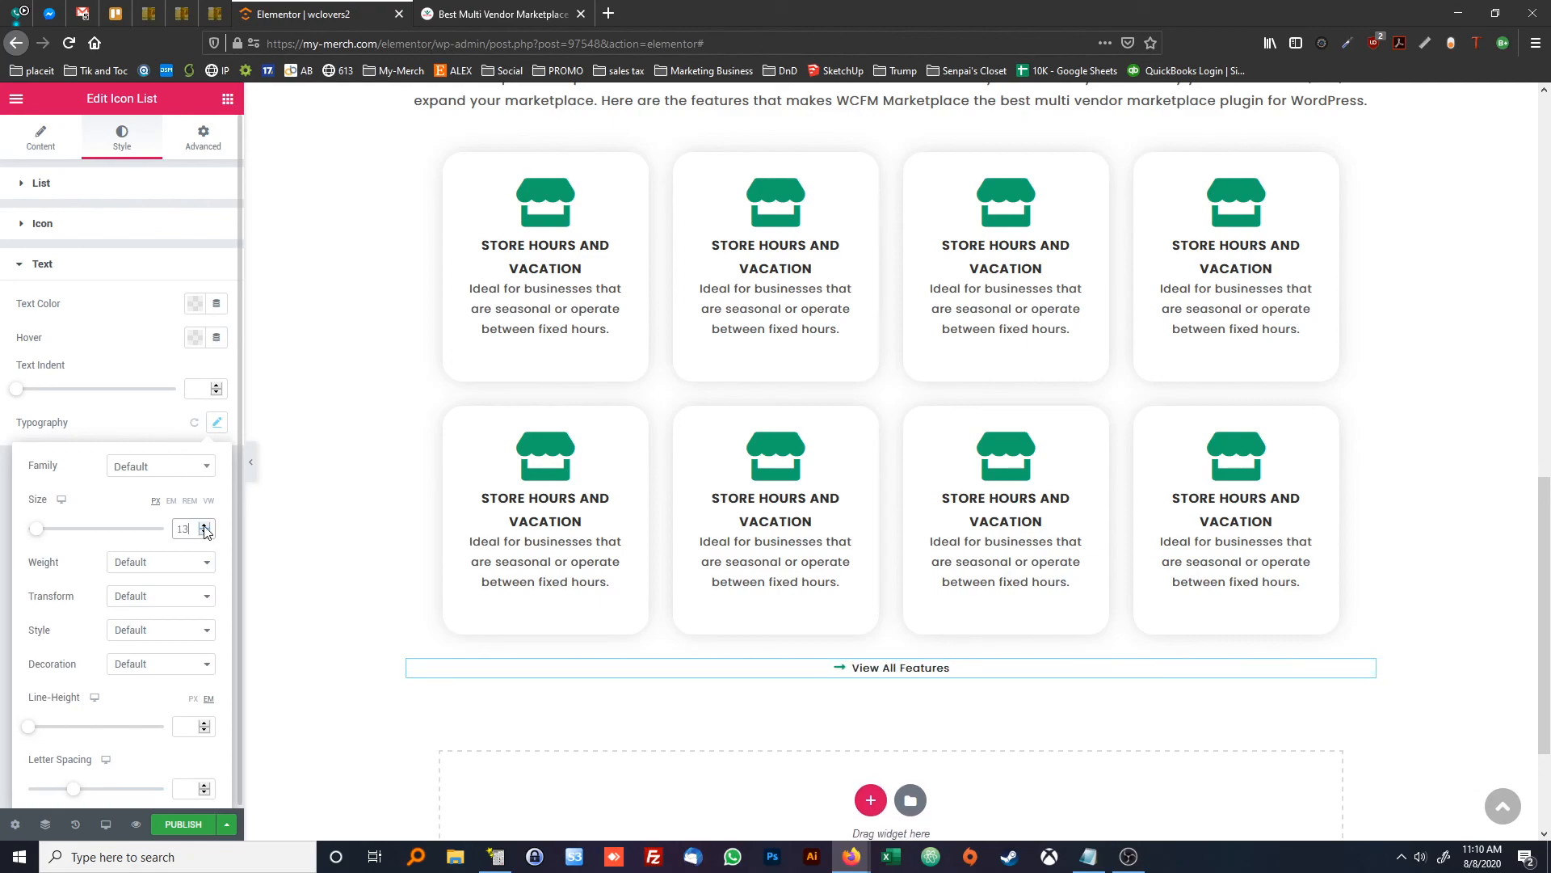
click(205, 526)
click(204, 533)
Set the link text's letter spacing to 0.4 and compare it with the reference page
scroll(173, 692, down, 1)
click(205, 783)
click(206, 783)
click(205, 783)
click(205, 783)
click(473, 11)
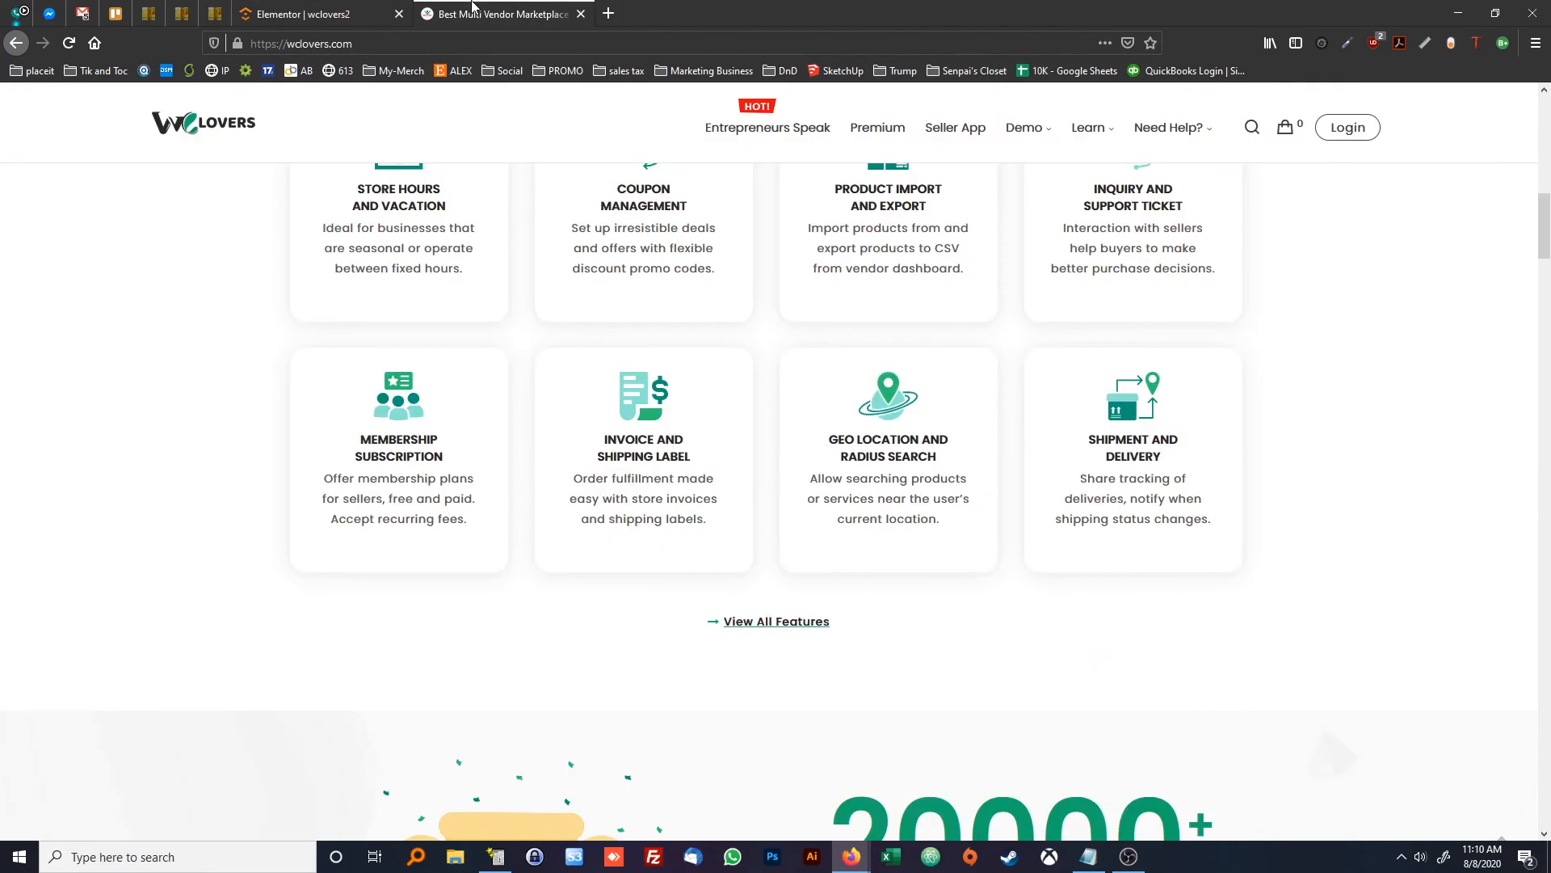
click(323, 14)
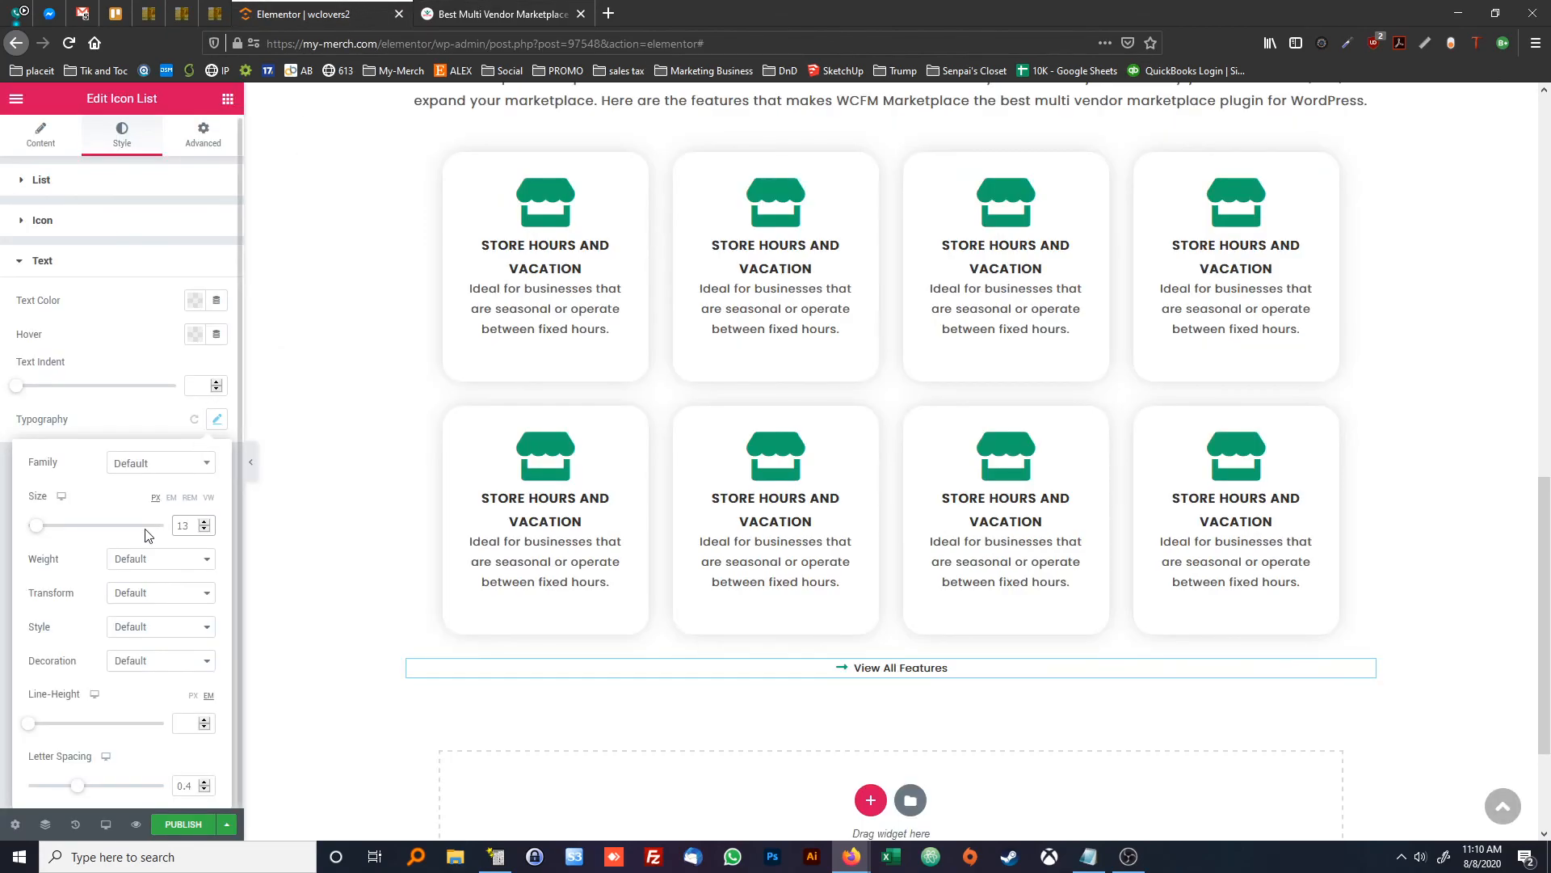
Set the link text's weight to 500 and its decoration to Underline, as on the reference page
click(139, 560)
click(125, 650)
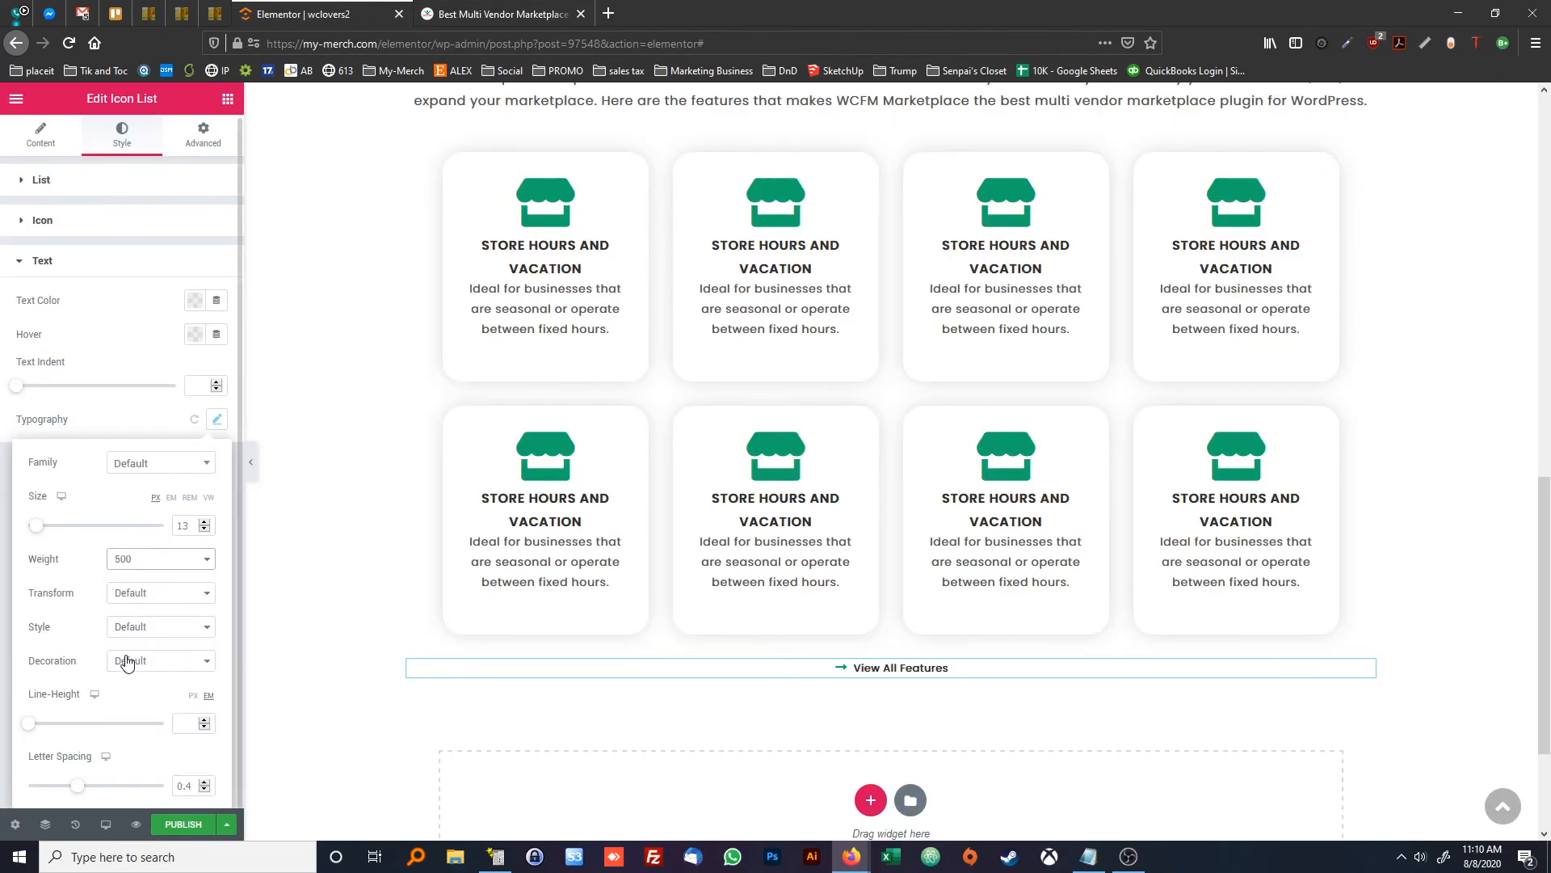
click(127, 566)
click(126, 673)
click(499, 8)
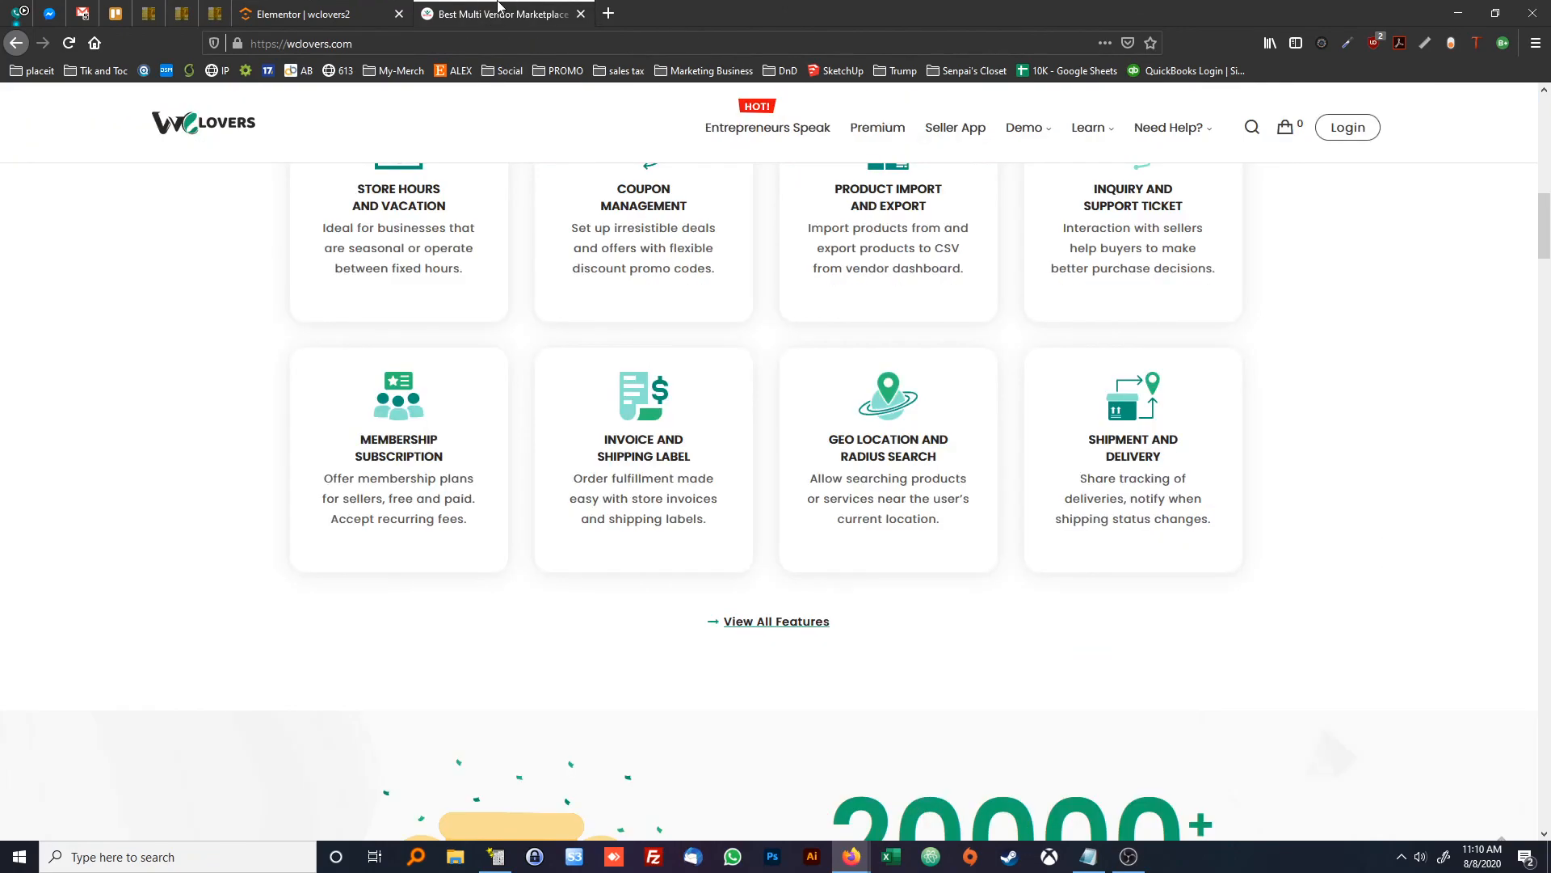
click(296, 8)
click(125, 558)
click(129, 662)
click(142, 701)
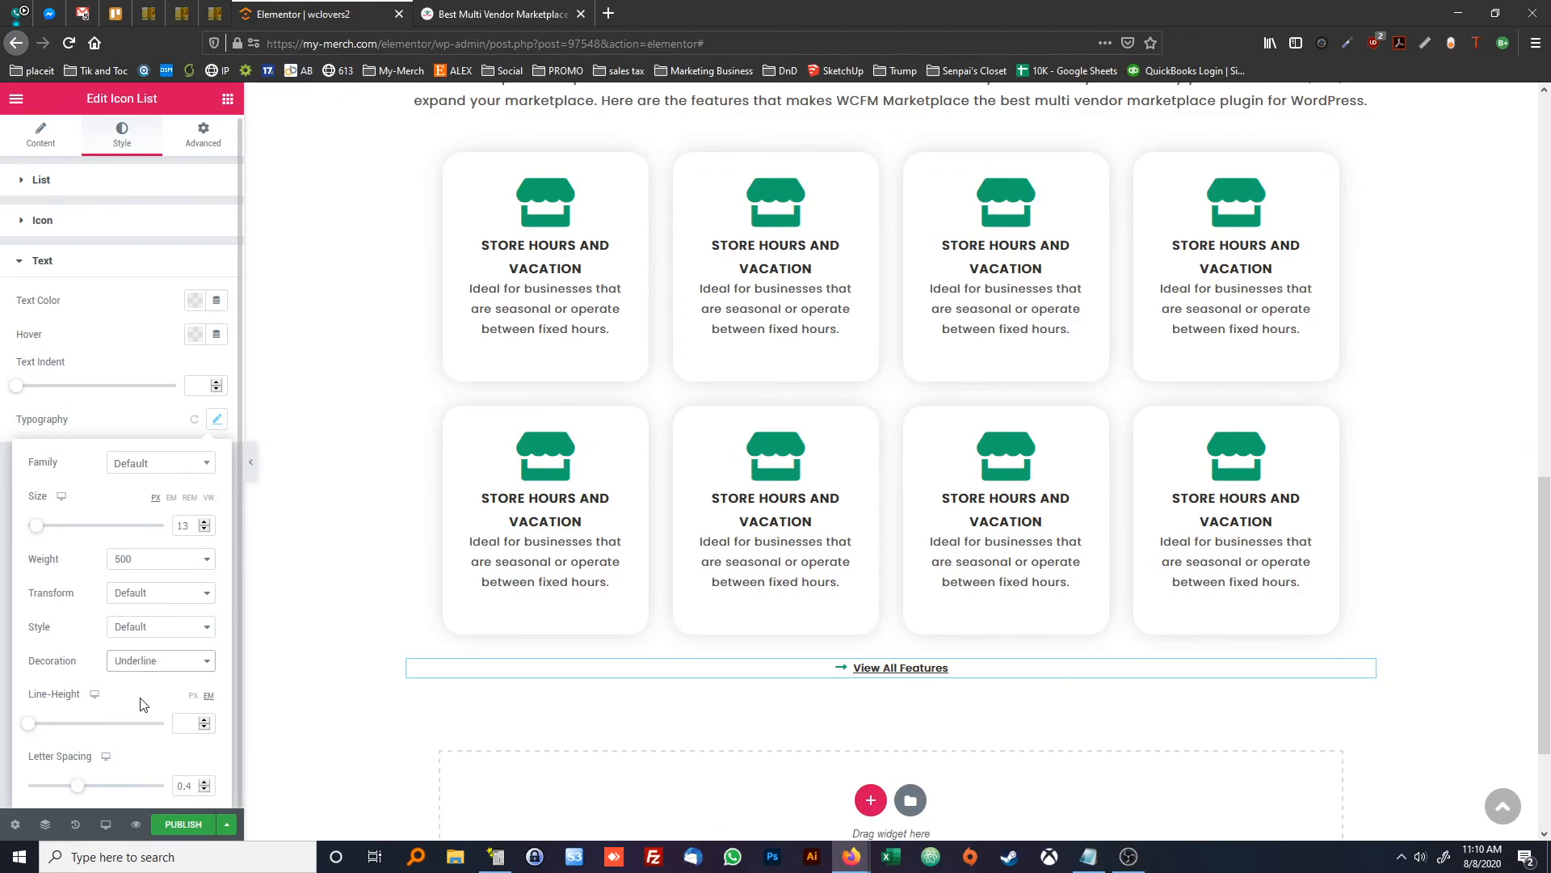
Compare the link with the reference page, set its text size to 14 px and finish editing the icon list
click(497, 14)
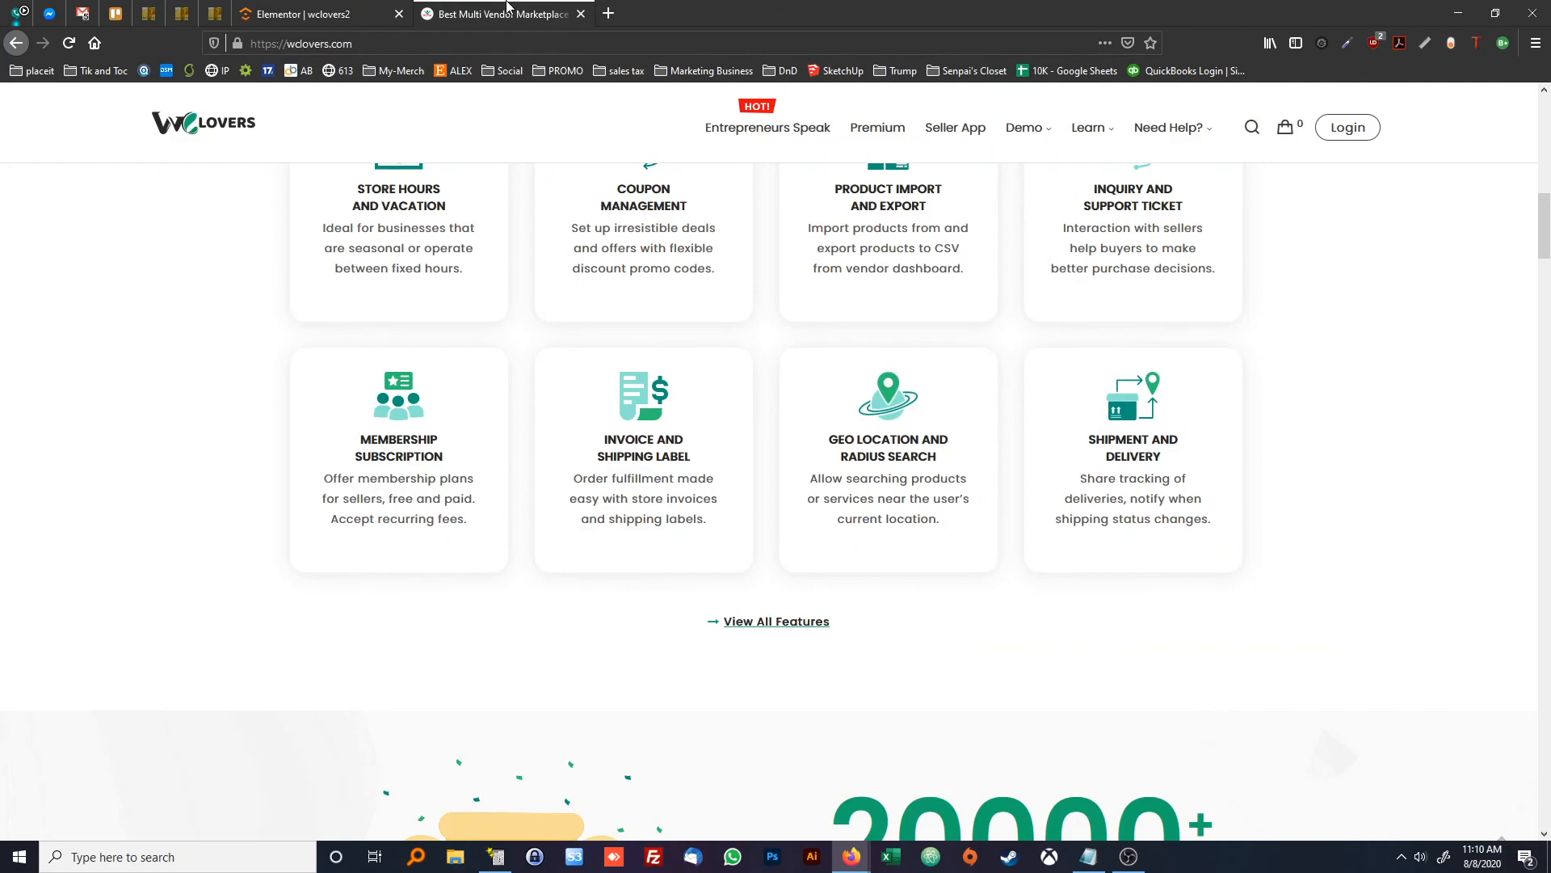
click(350, 11)
scroll(426, 315, down, 2)
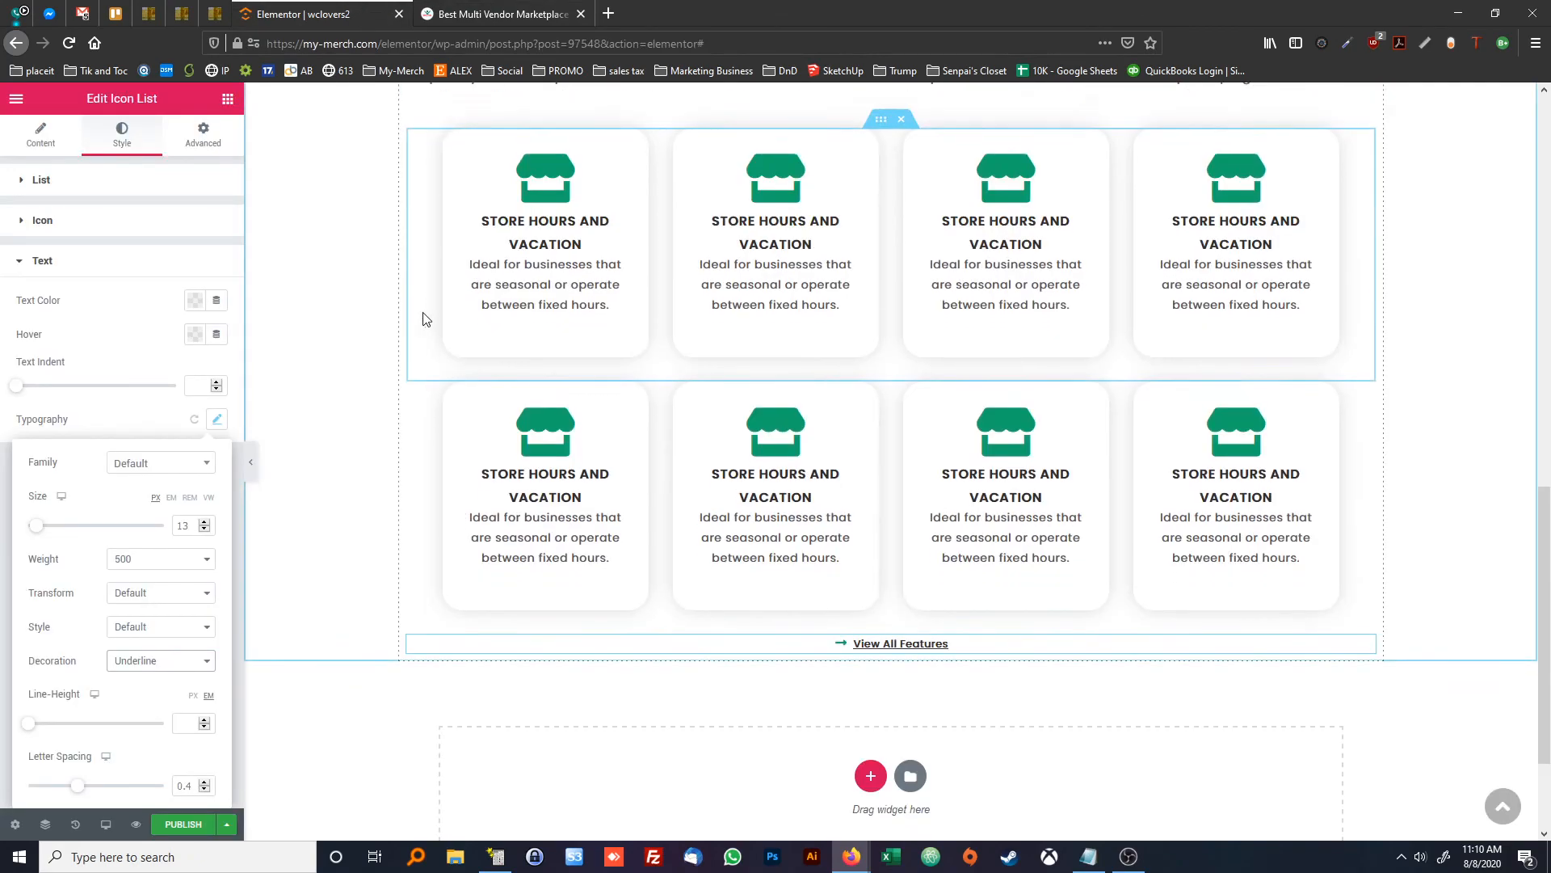
click(206, 523)
click(539, 8)
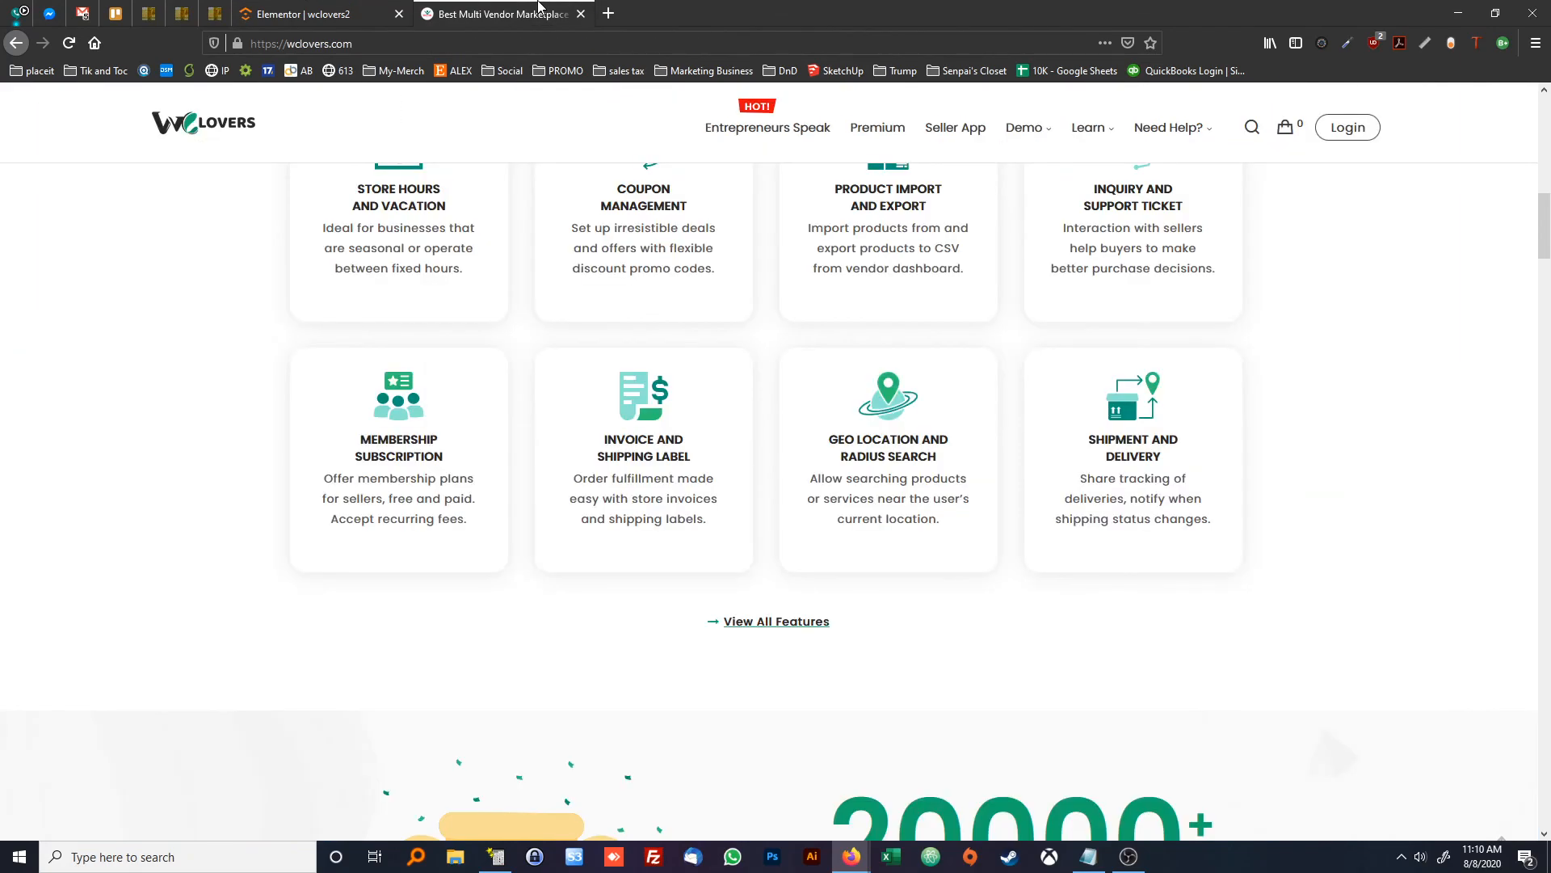
click(376, 8)
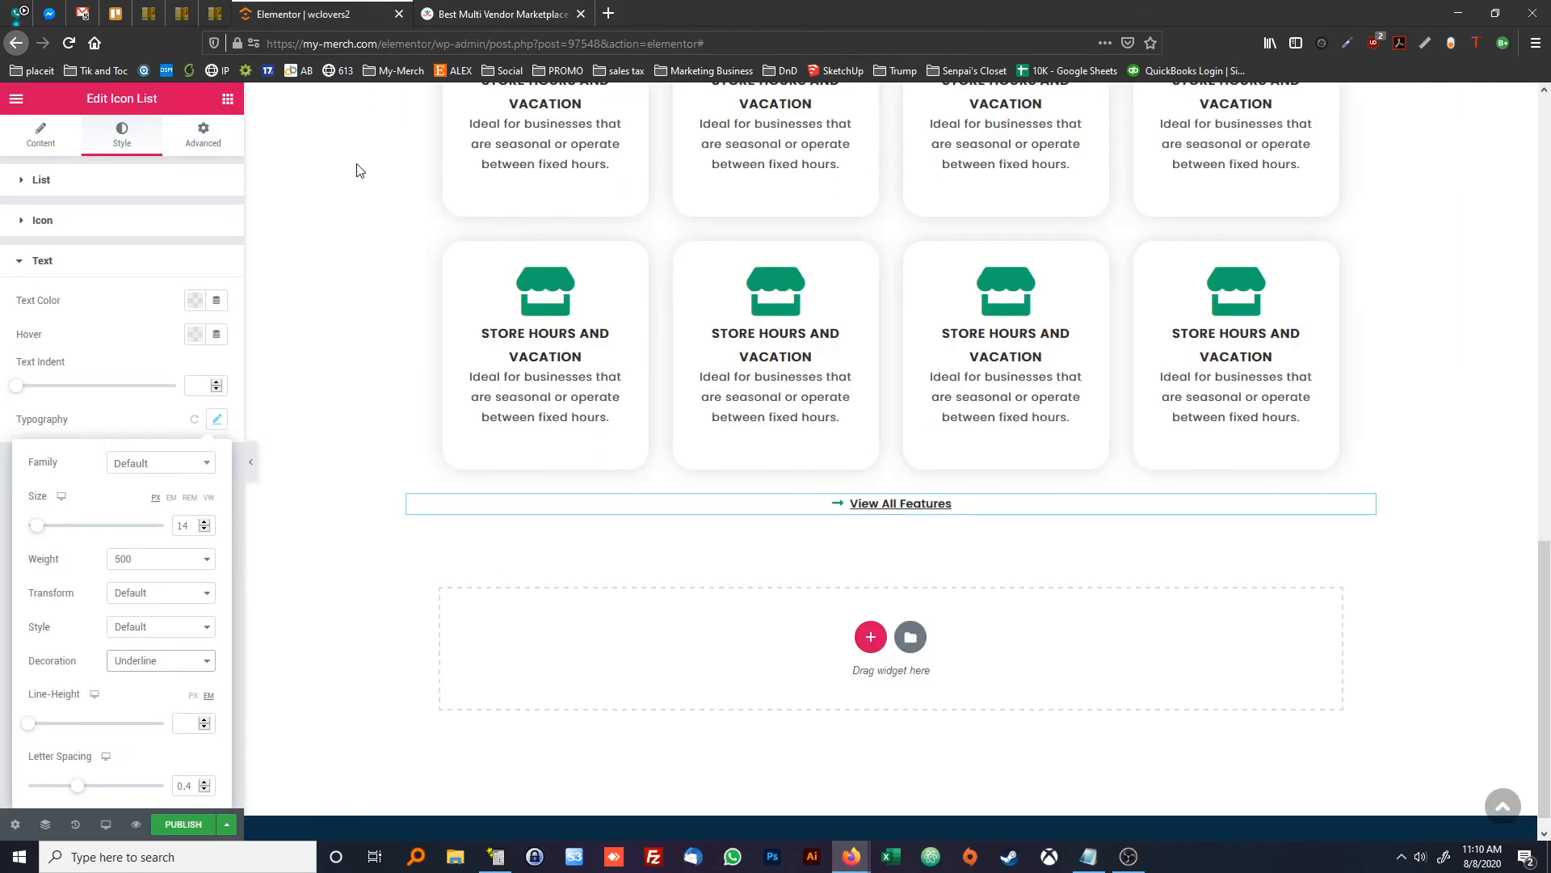
click(339, 559)
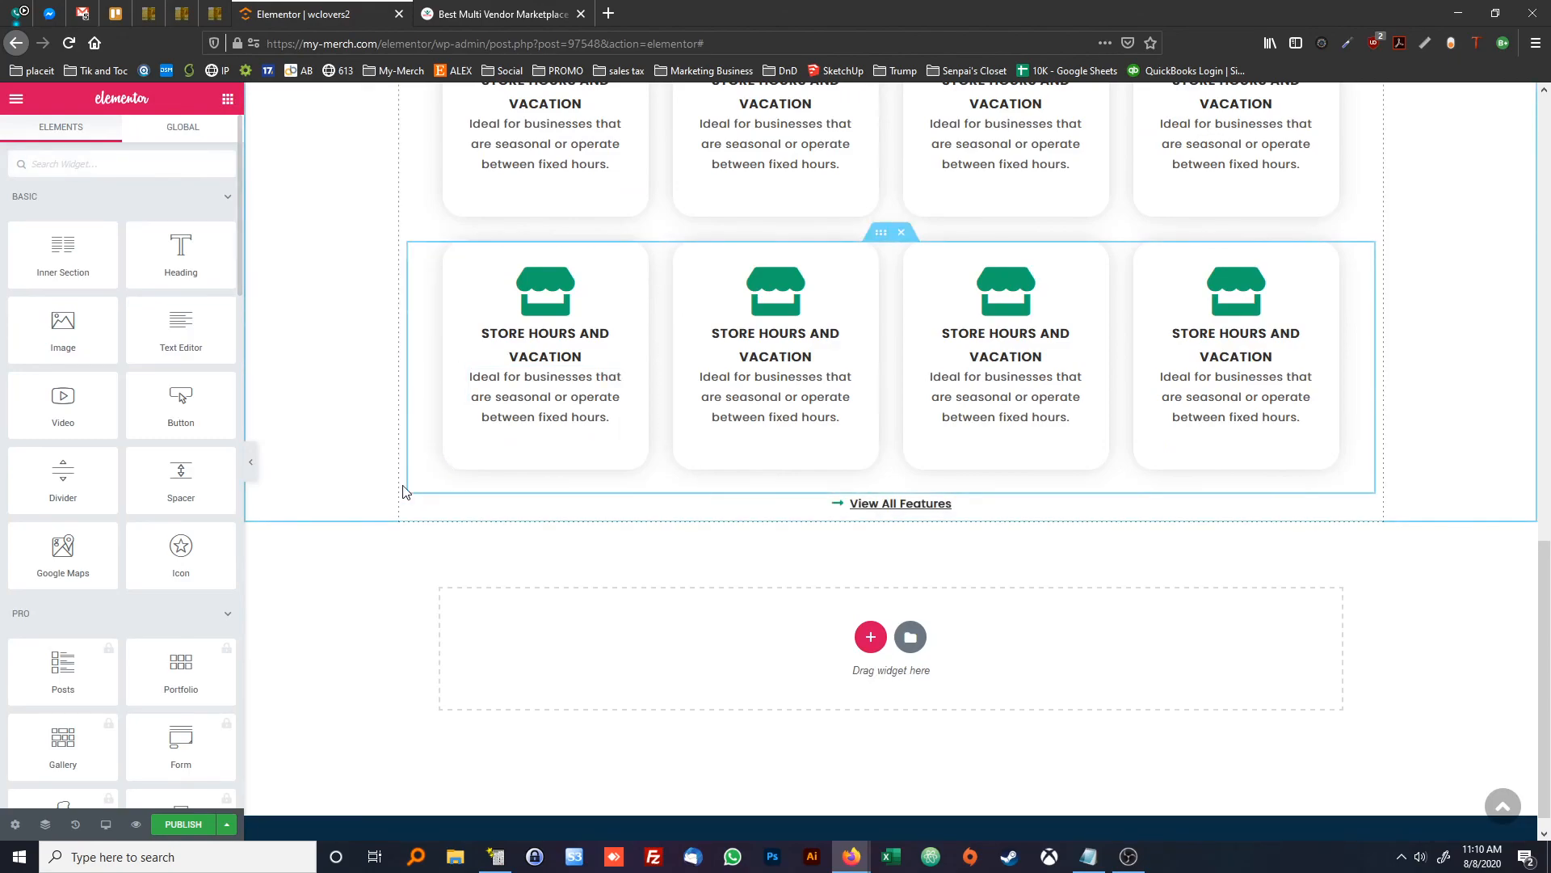